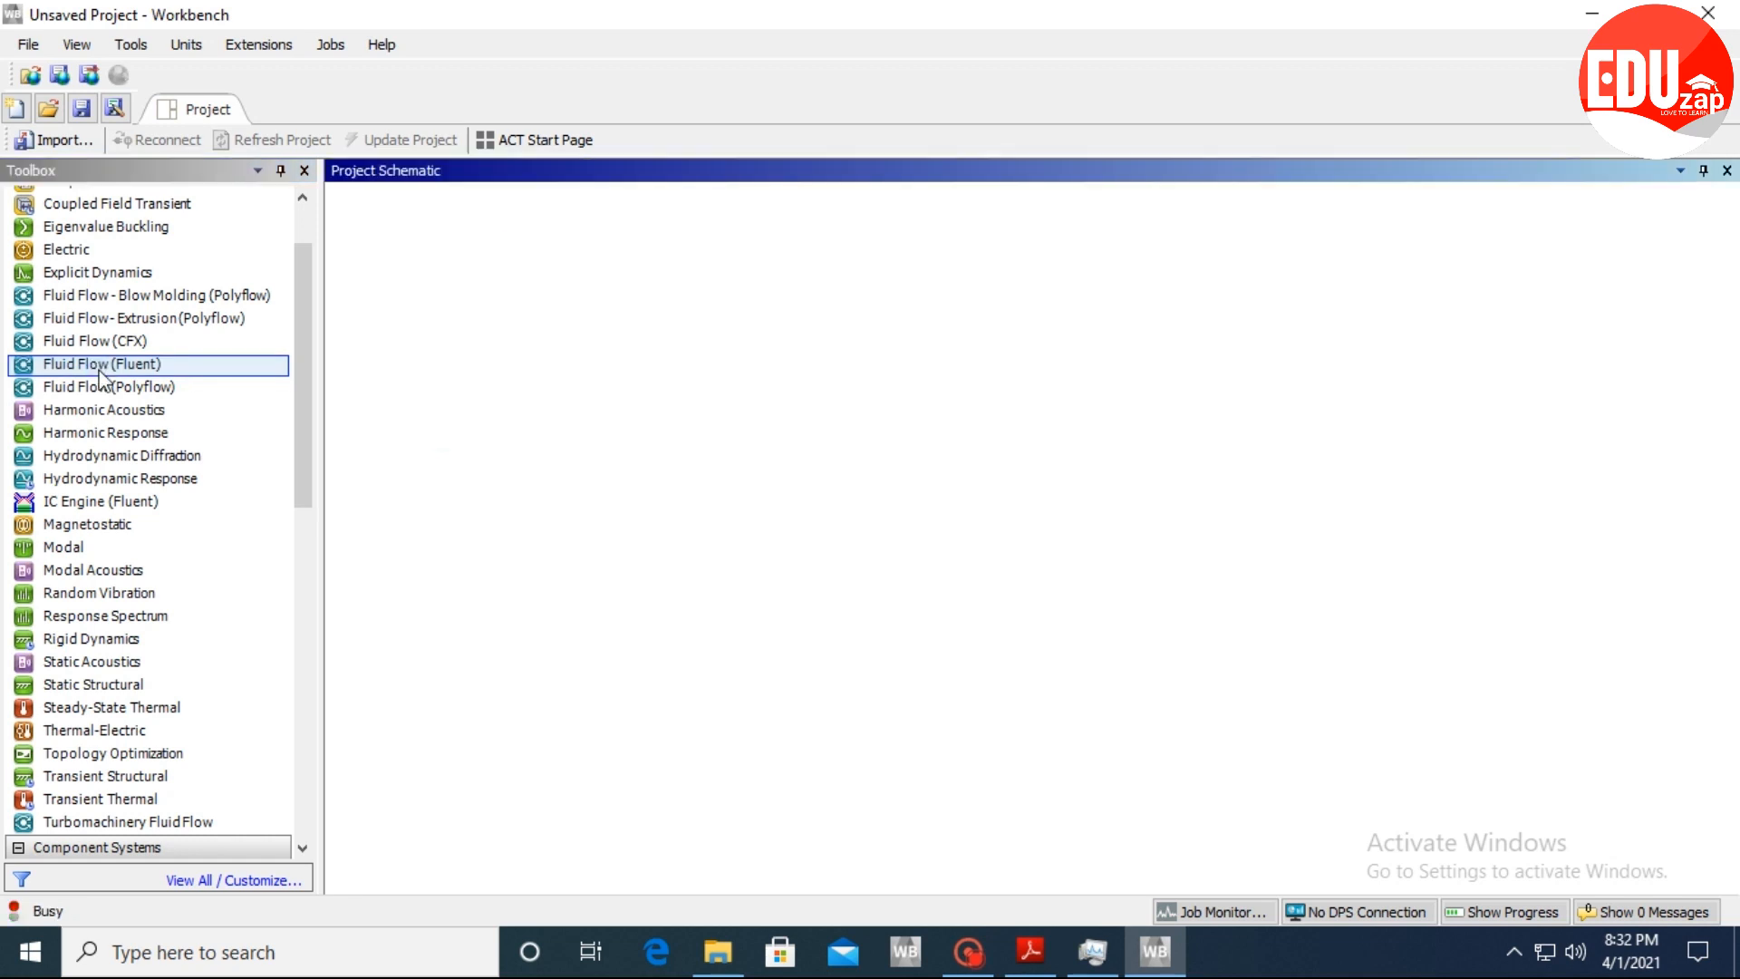
Add a Fluid Flow (Fluent) system and import 06_Turbo Generator.STEP as its geometry.
{"action": "right_click", "coordinate": [582, 303]}
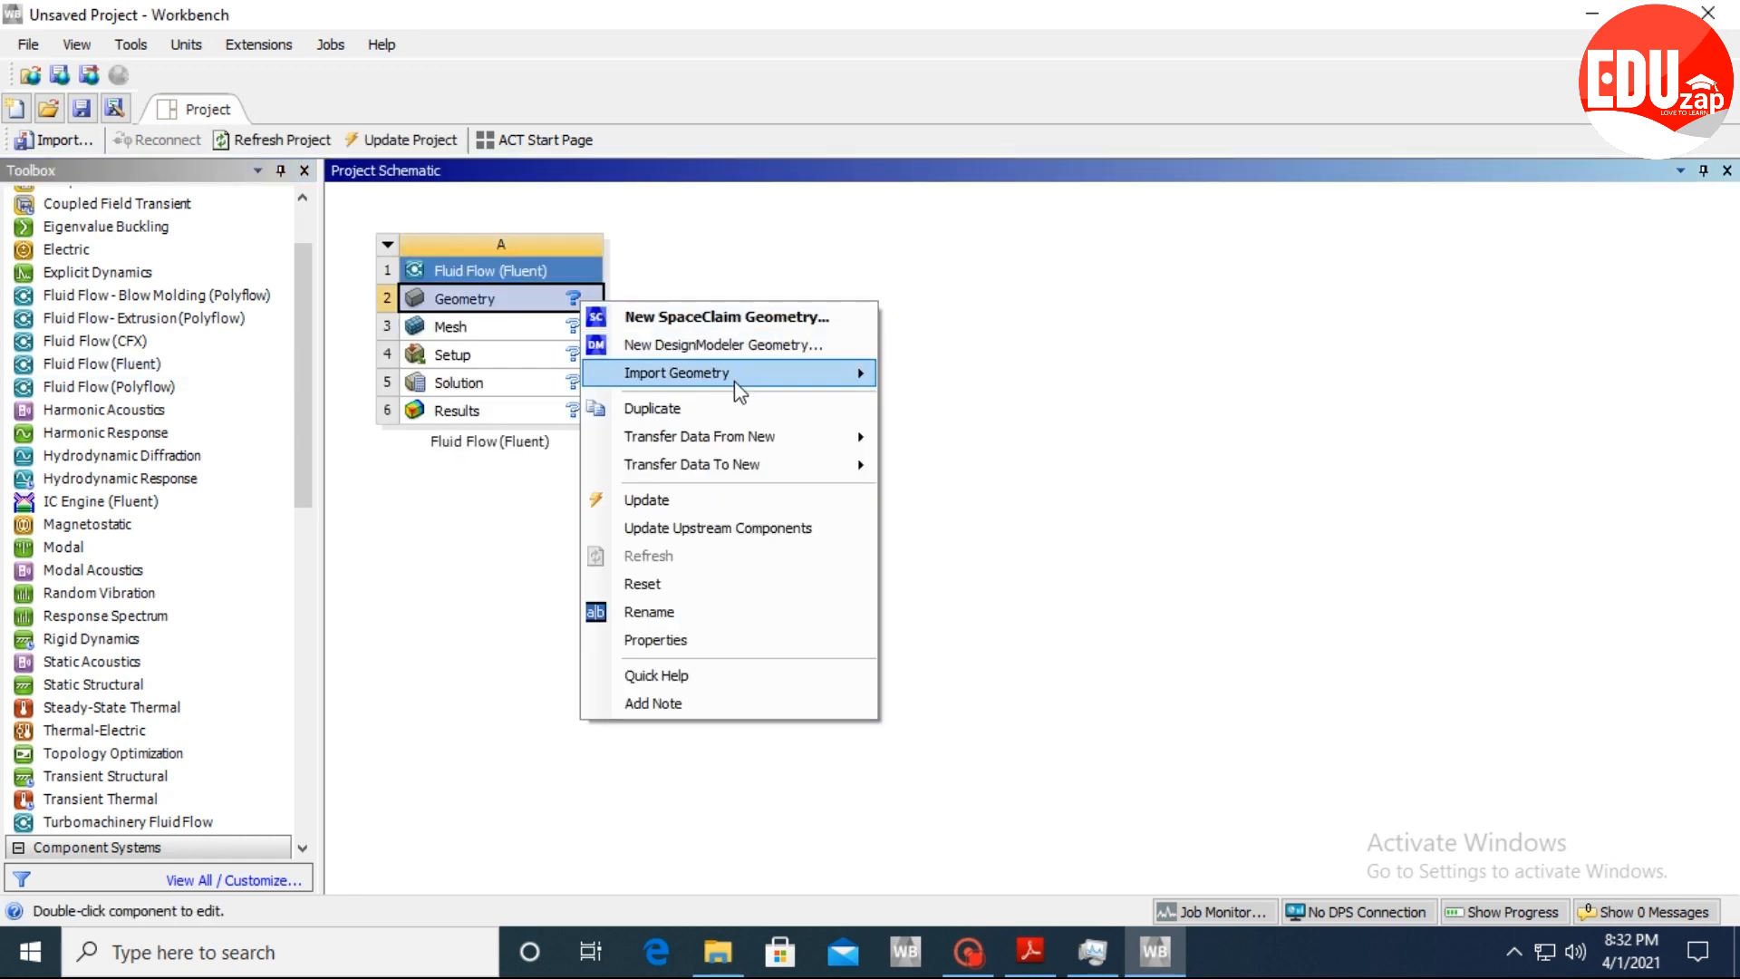
{"action": "mouse_move", "coordinate": [734, 376]}
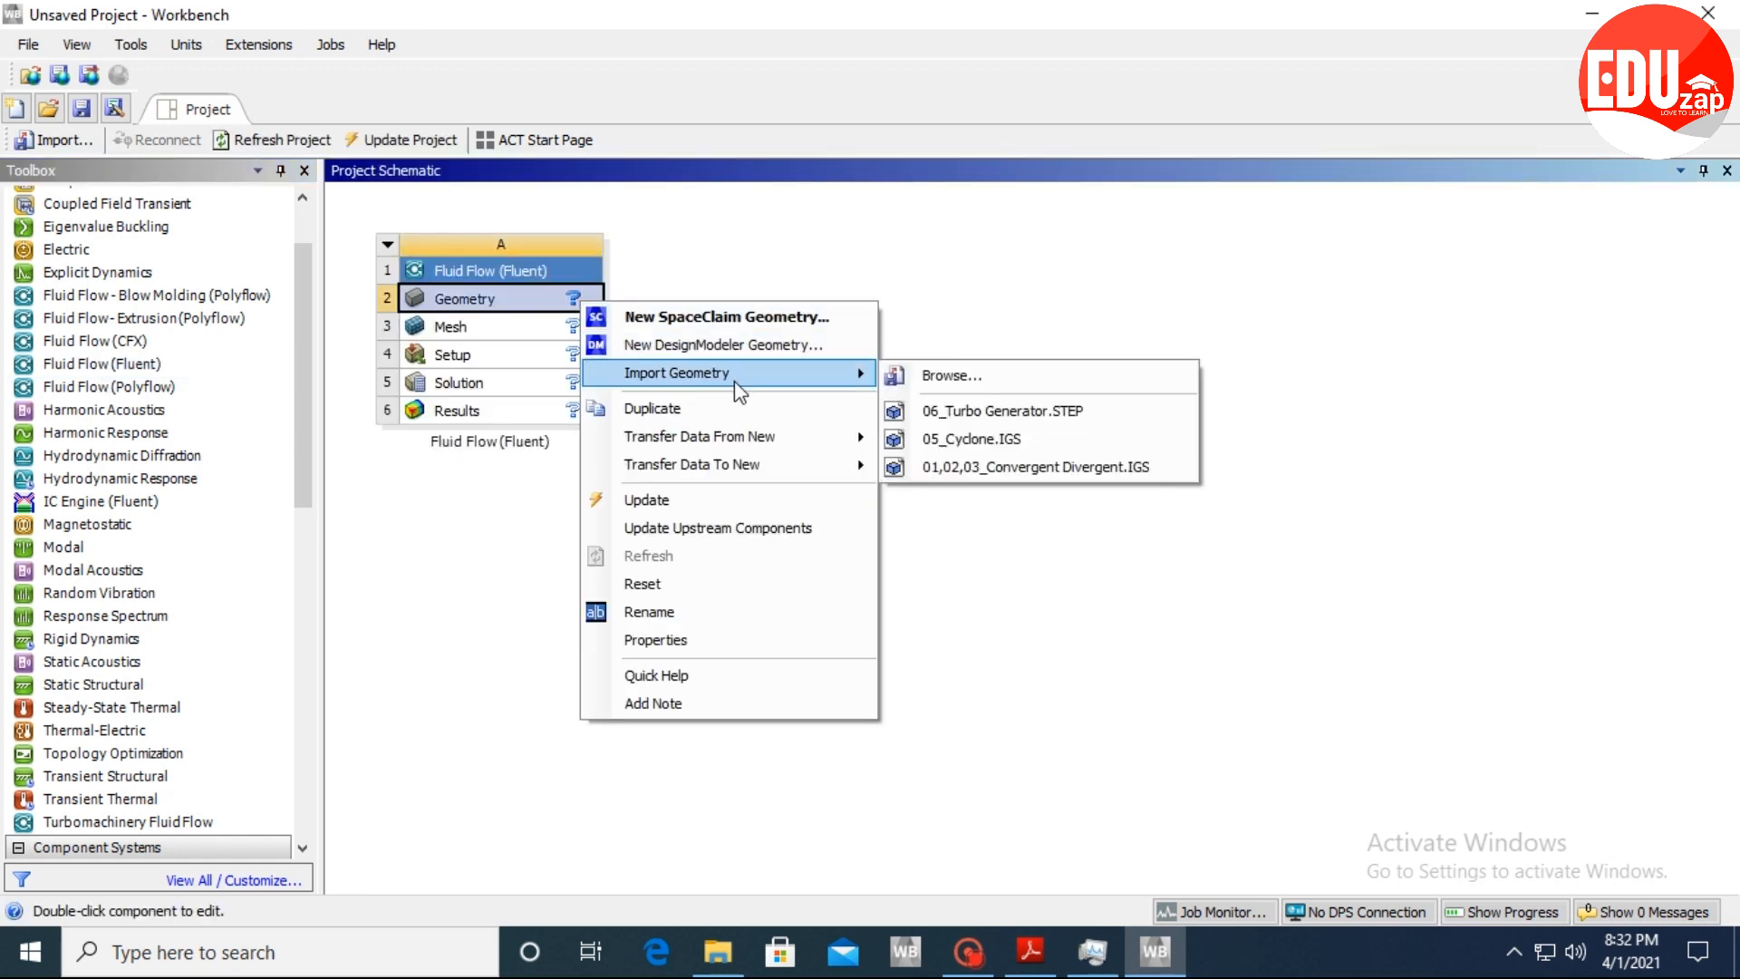
{"action": "left_click", "coordinate": [986, 416]}
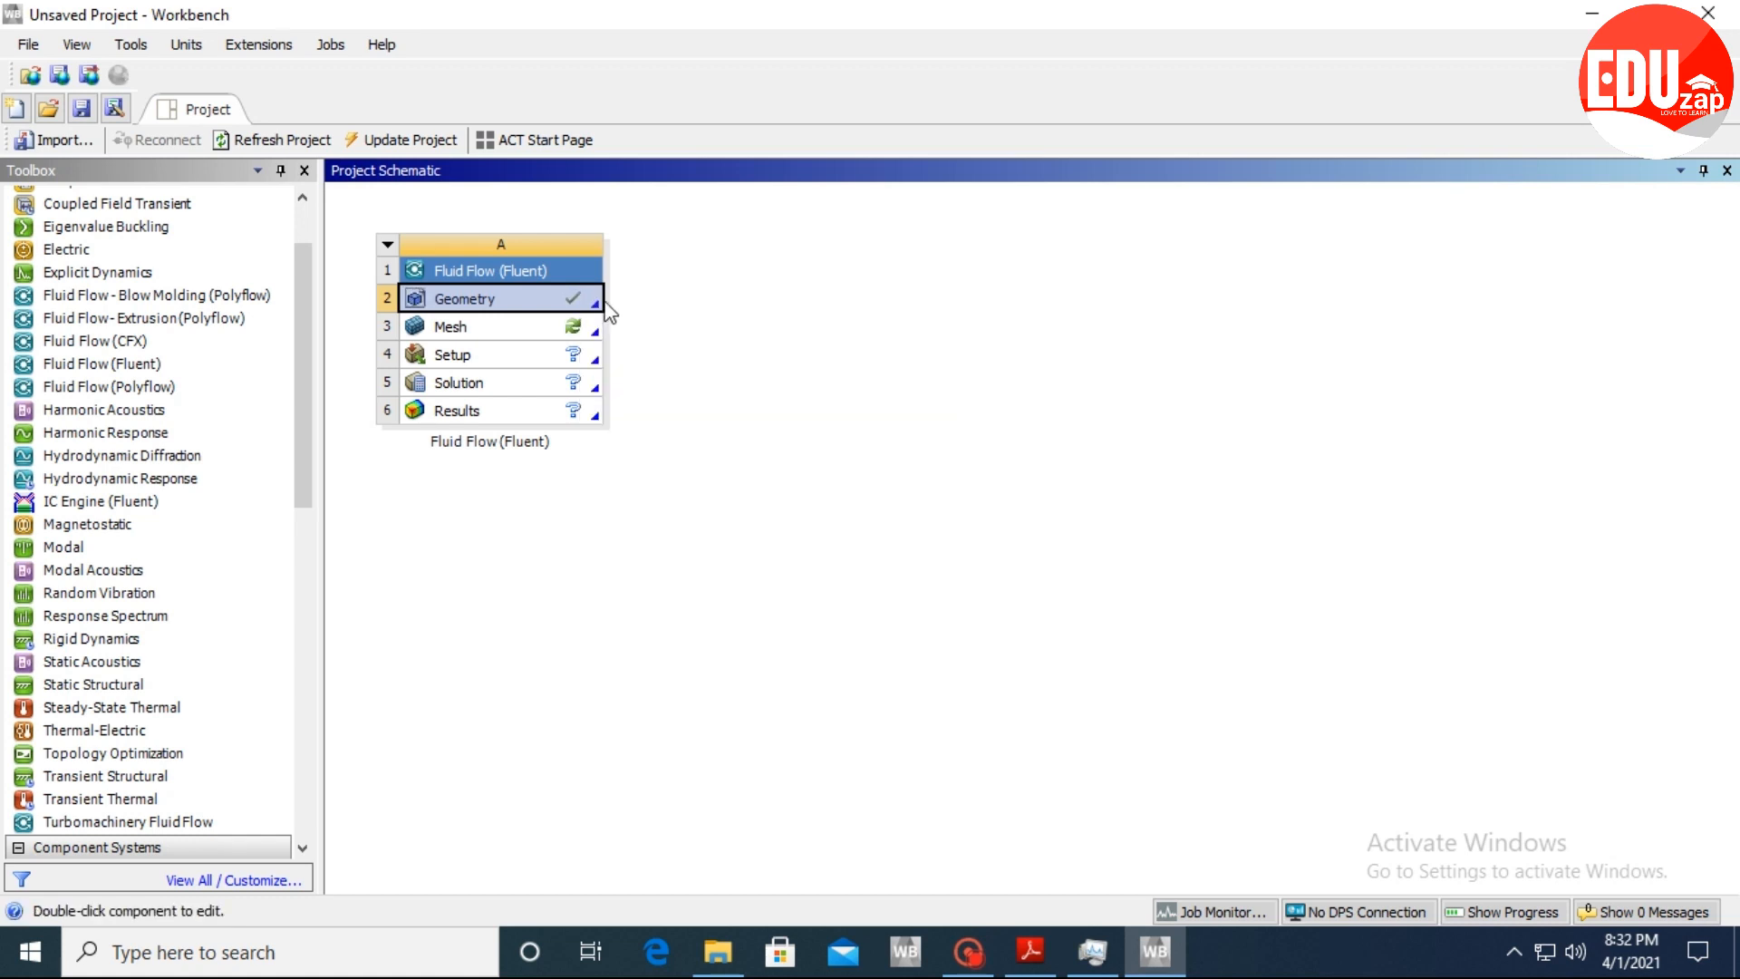
Open the imported geometry in DesignModeler and generate the import feature to build the model.
{"action": "right_click", "coordinate": [542, 297]}
{"action": "left_click", "coordinate": [609, 340]}
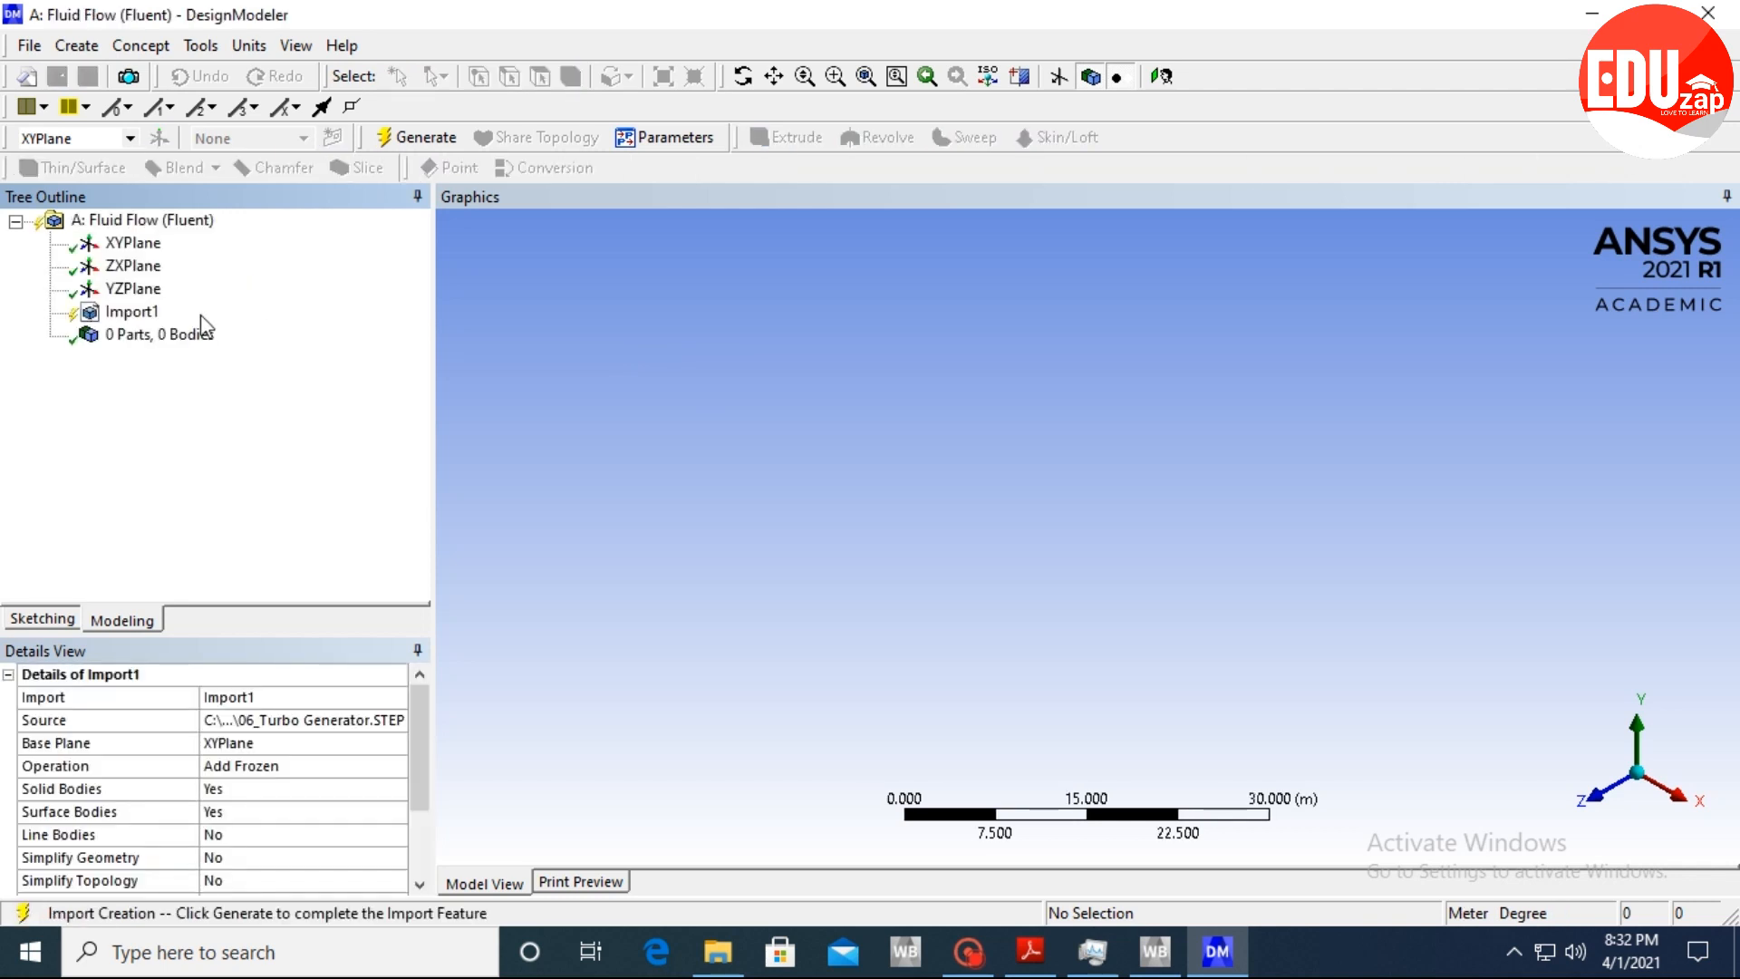
{"action": "right_click", "coordinate": [151, 325]}
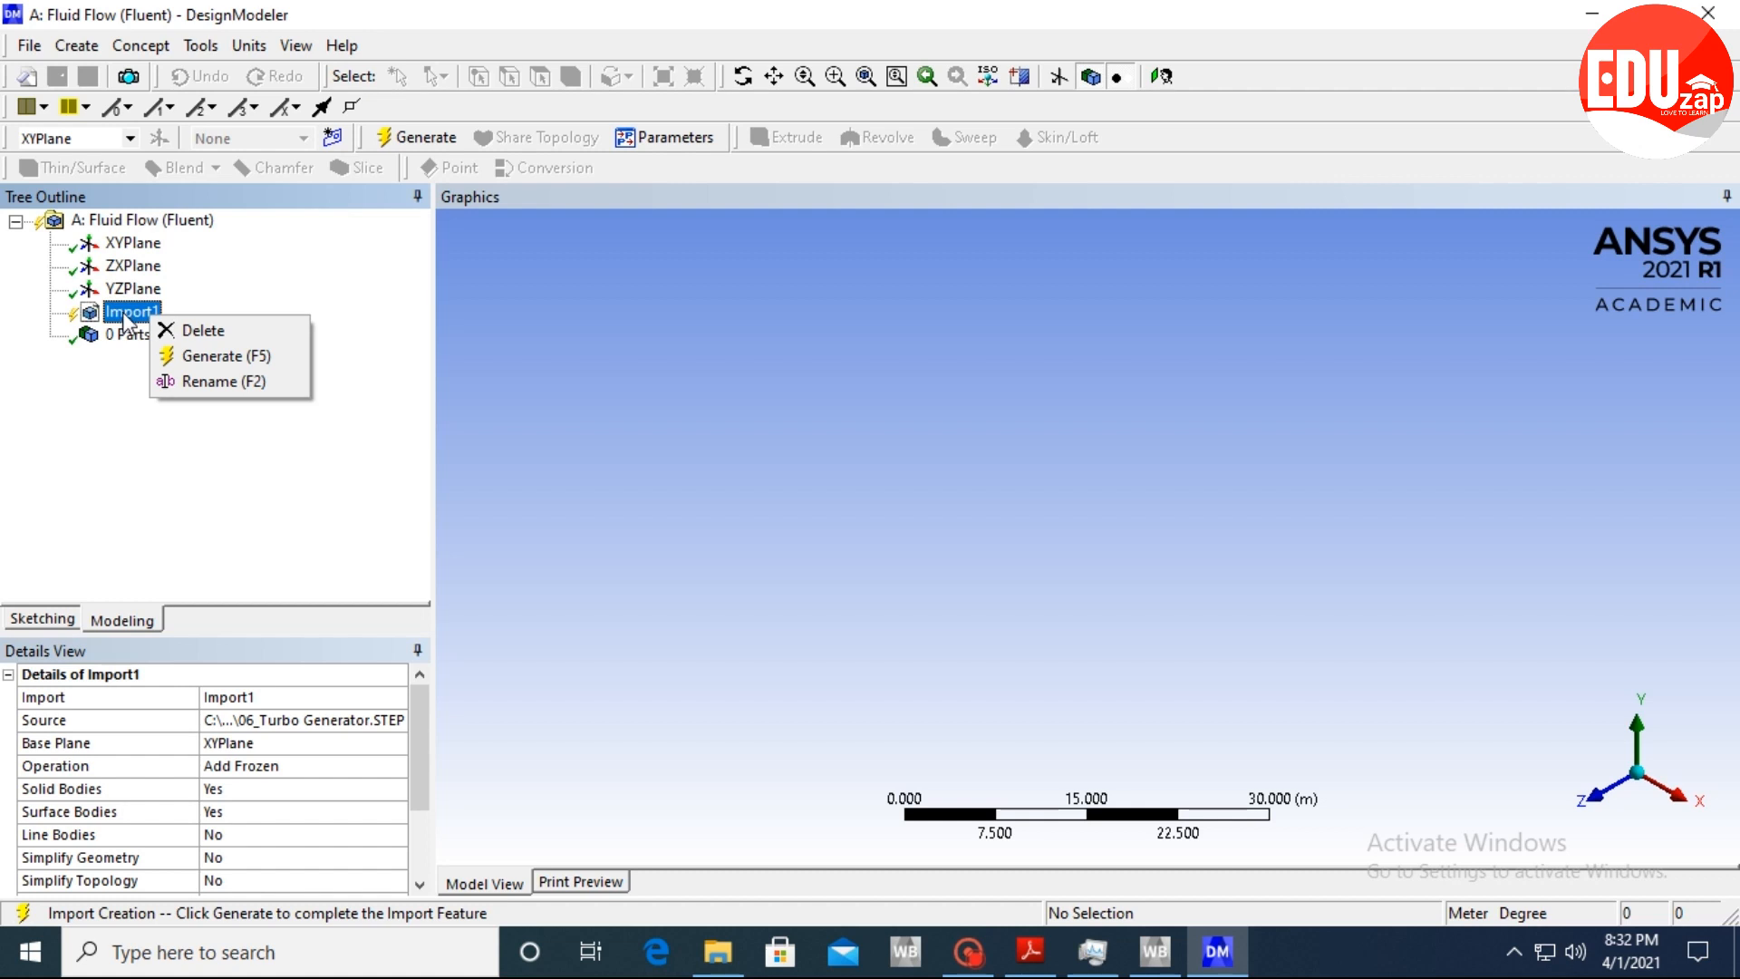
{"action": "left_click", "coordinate": [208, 363]}
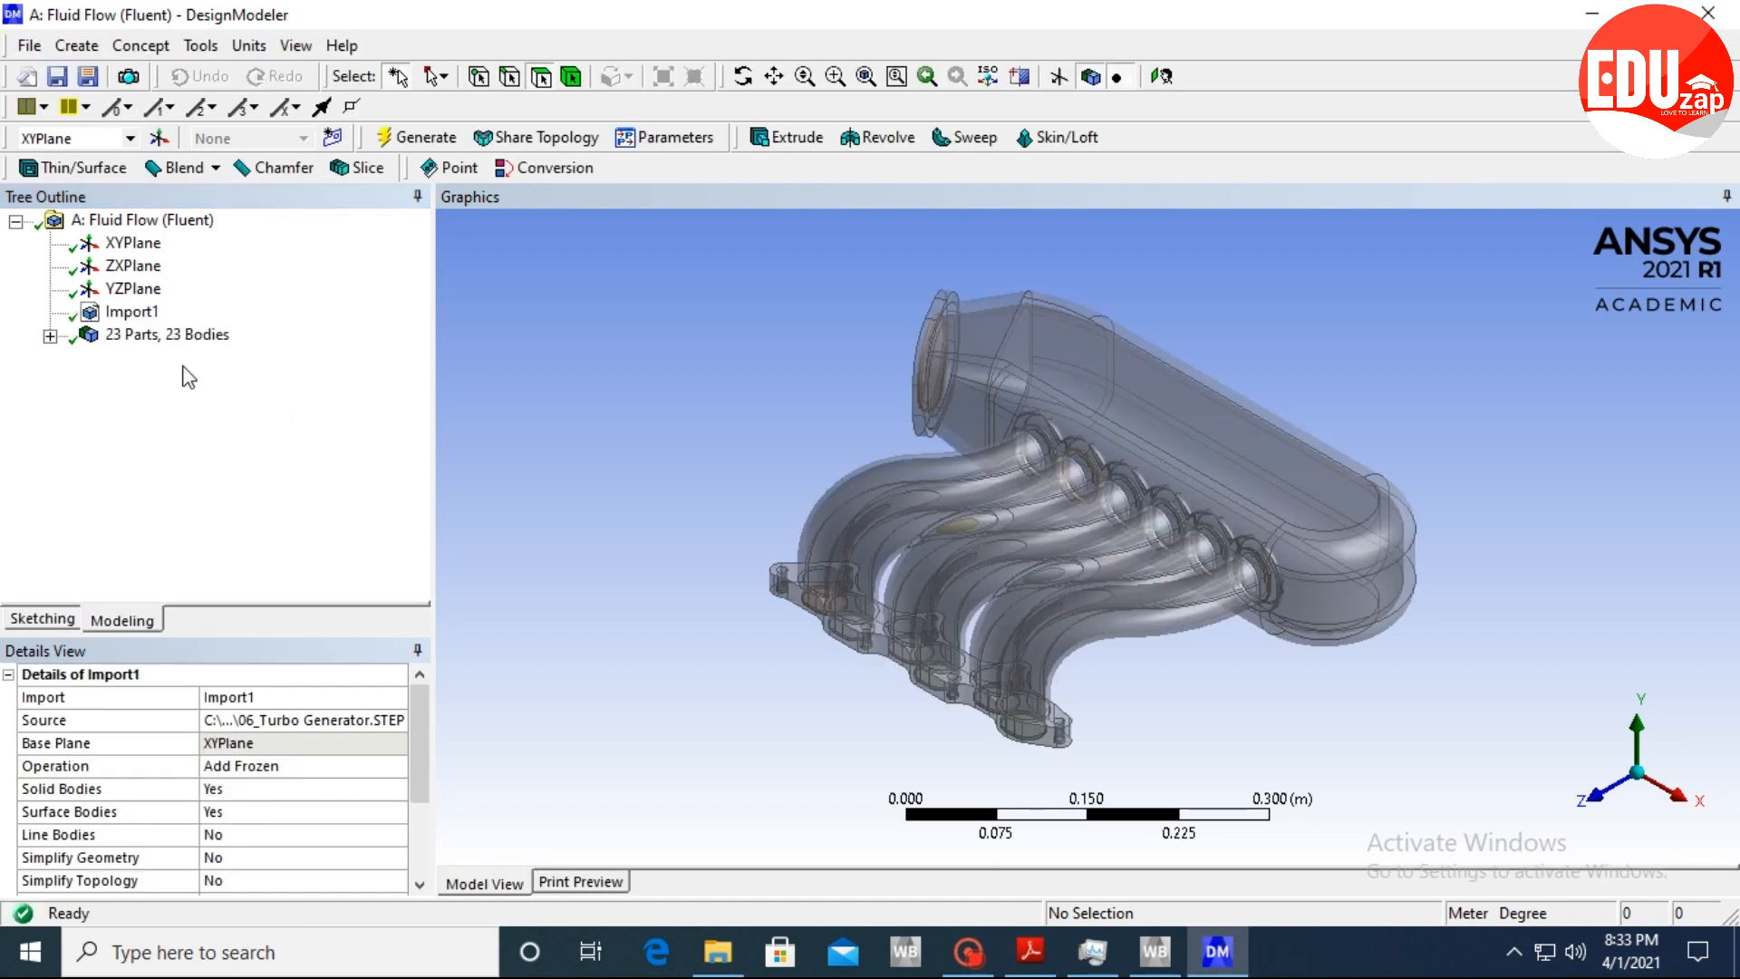
Examine the individual Turbo Generator bodies of the imported manifold and its shape from other viewing angles.
{"action": "left_click", "coordinate": [49, 335]}
{"action": "left_click", "coordinate": [218, 243]}
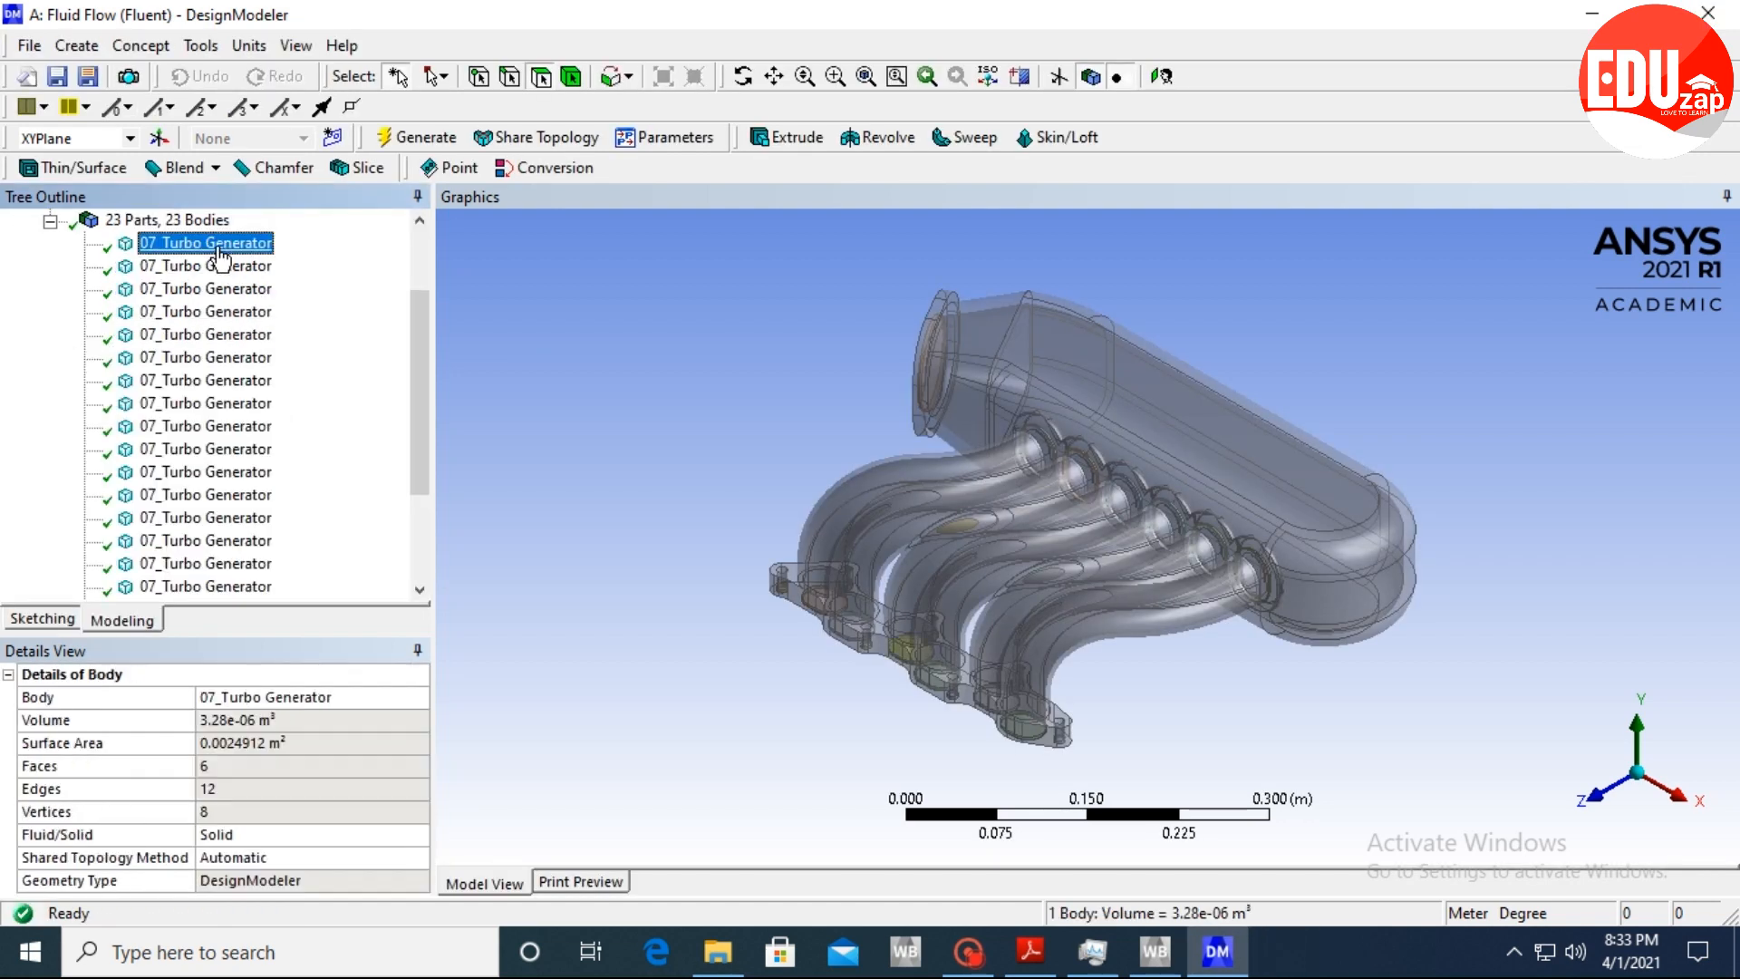
{"action": "left_click", "coordinate": [208, 267]}
{"action": "left_click", "coordinate": [222, 335]}
{"action": "left_click", "coordinate": [231, 403]}
{"action": "left_click", "coordinate": [244, 449]}
{"action": "left_click", "coordinate": [256, 518]}
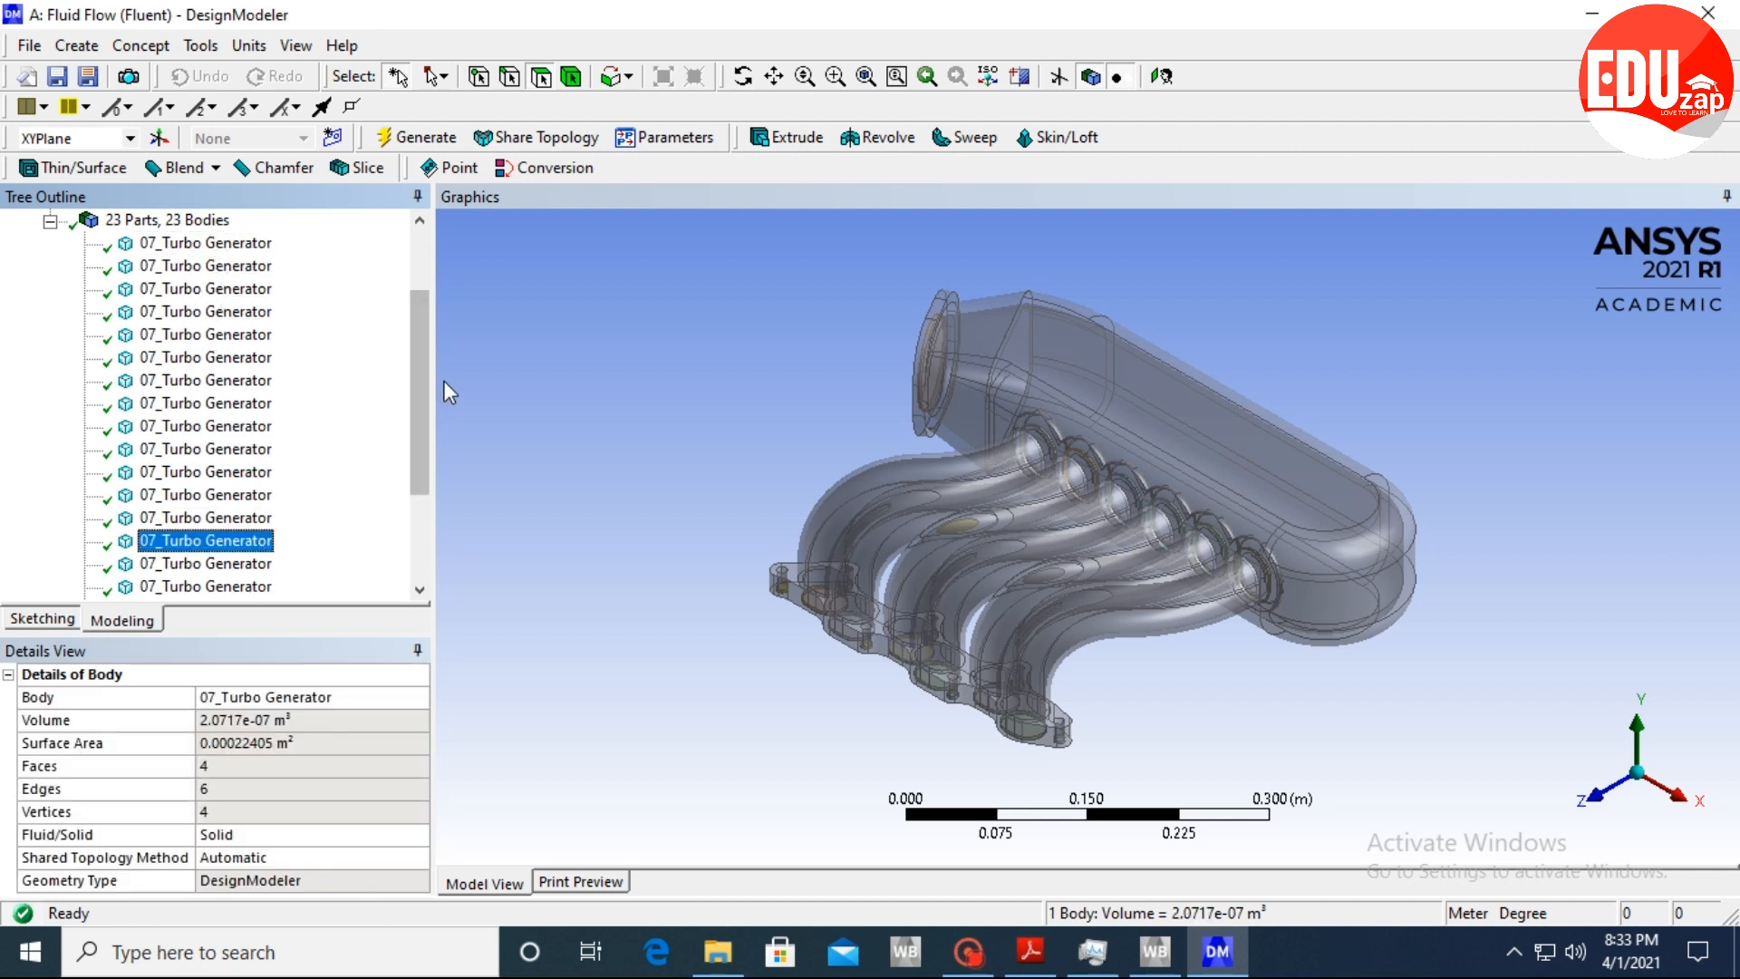
{"action": "scroll", "coordinate": [422, 415], "scroll_direction": "down", "scroll_amount": 2}
{"action": "left_click", "coordinate": [188, 543]}
{"action": "left_click", "coordinate": [204, 586]}
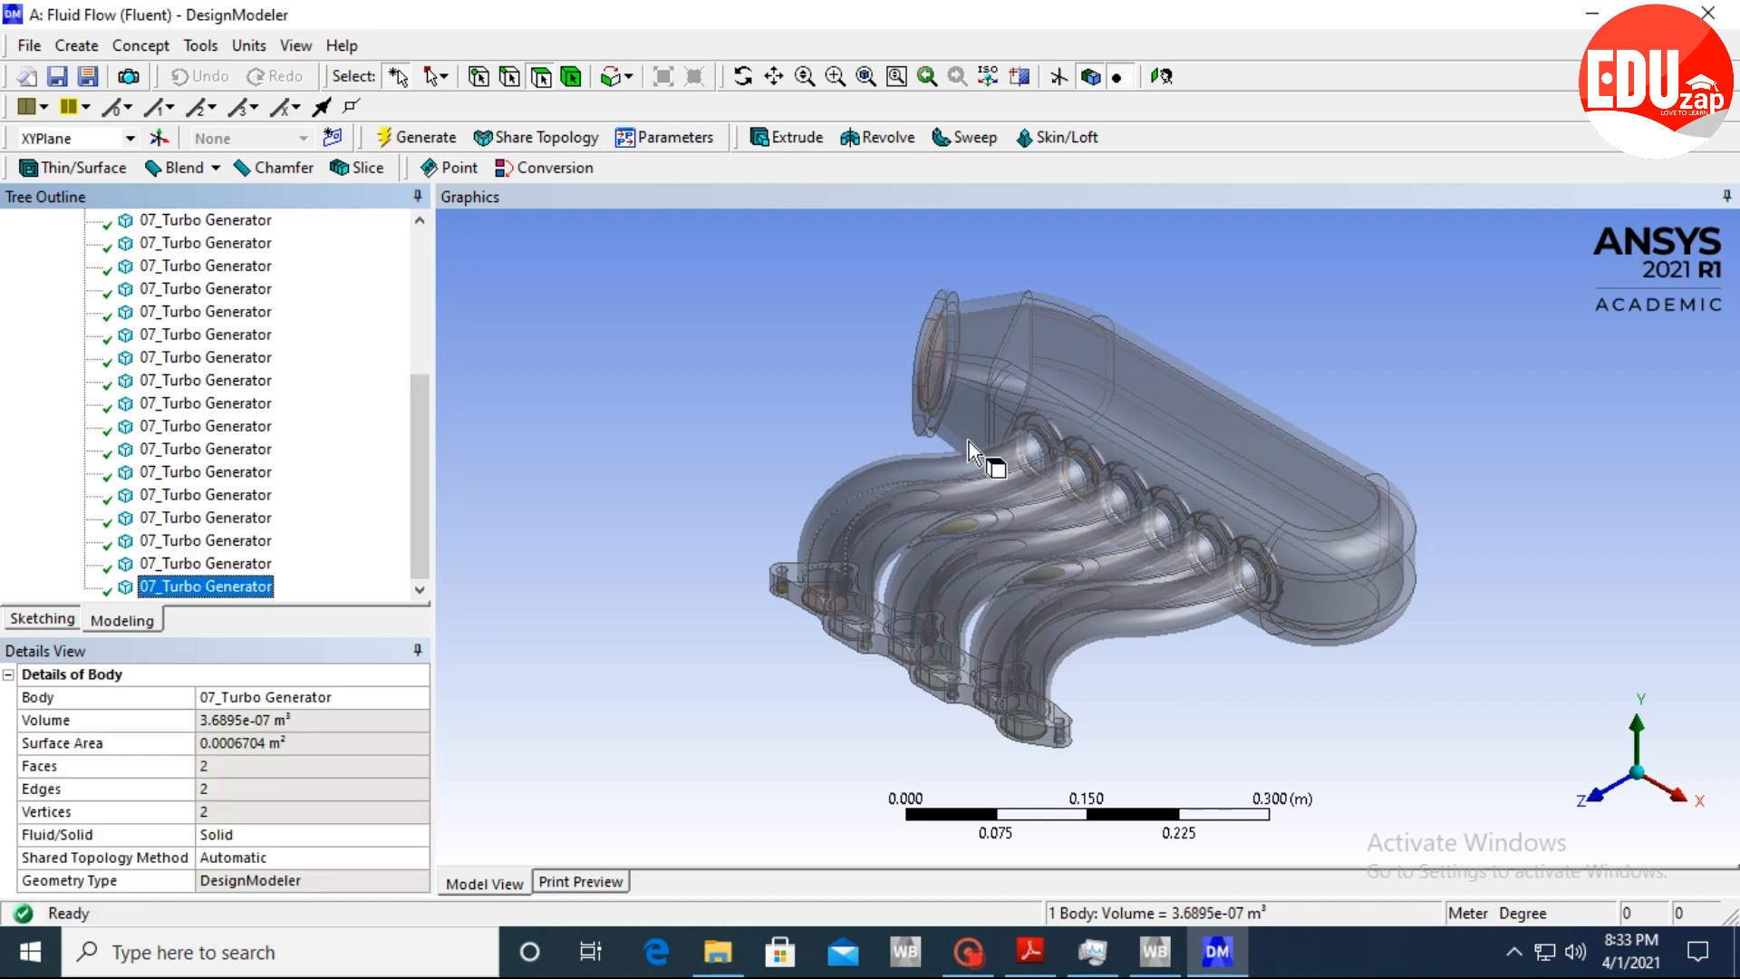
{"action": "left_click_drag", "start_coordinate": [426, 535], "coordinate": [415, 373]}
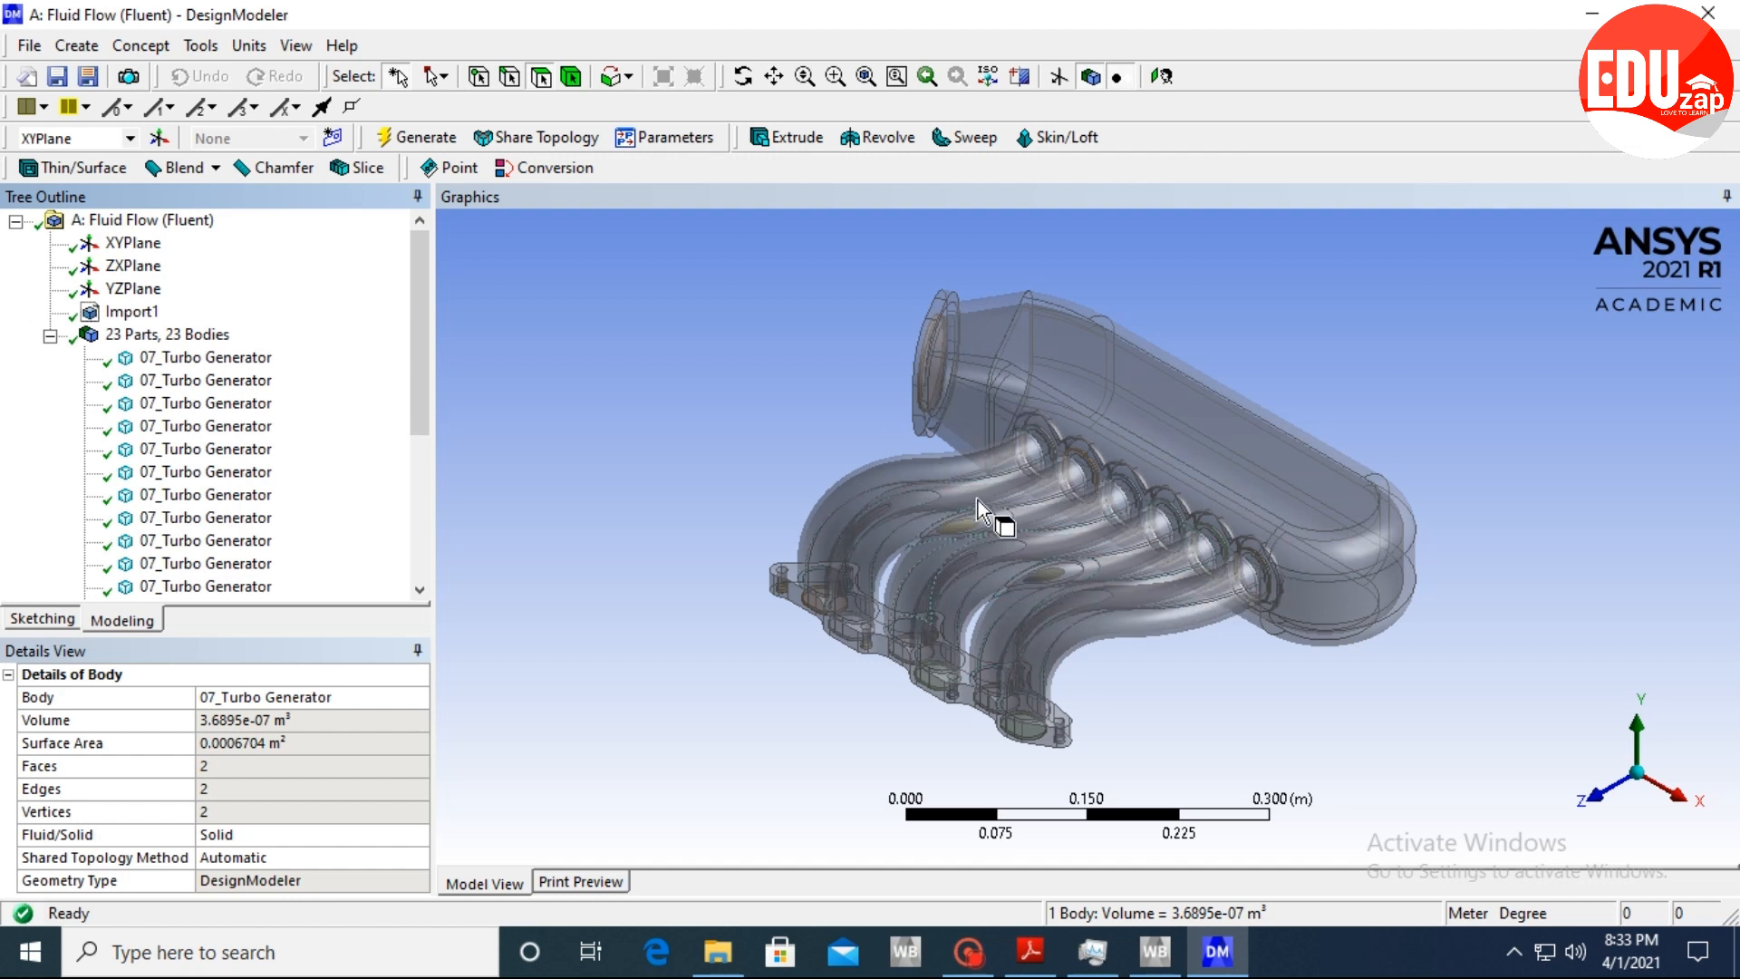
{"action": "left_click", "coordinate": [743, 76]}
{"action": "left_click_drag", "start_coordinate": [807, 422], "coordinate": [1079, 566]}
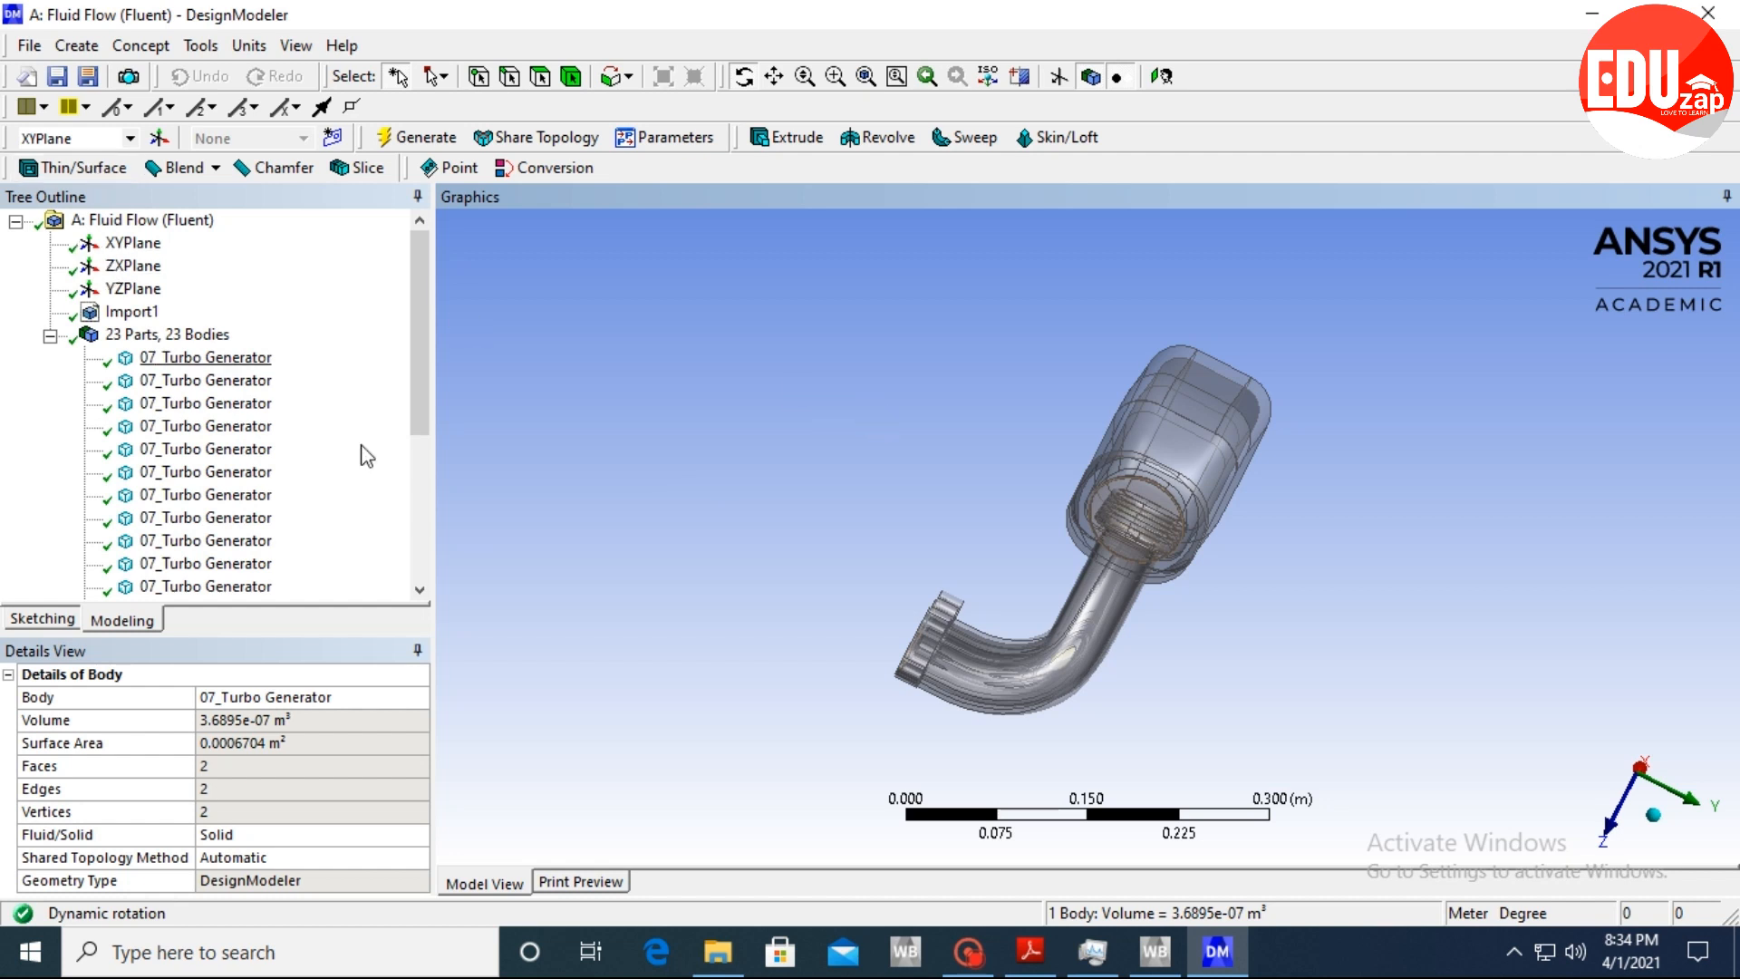
{"action": "left_click_drag", "start_coordinate": [1090, 594], "coordinate": [1046, 589]}
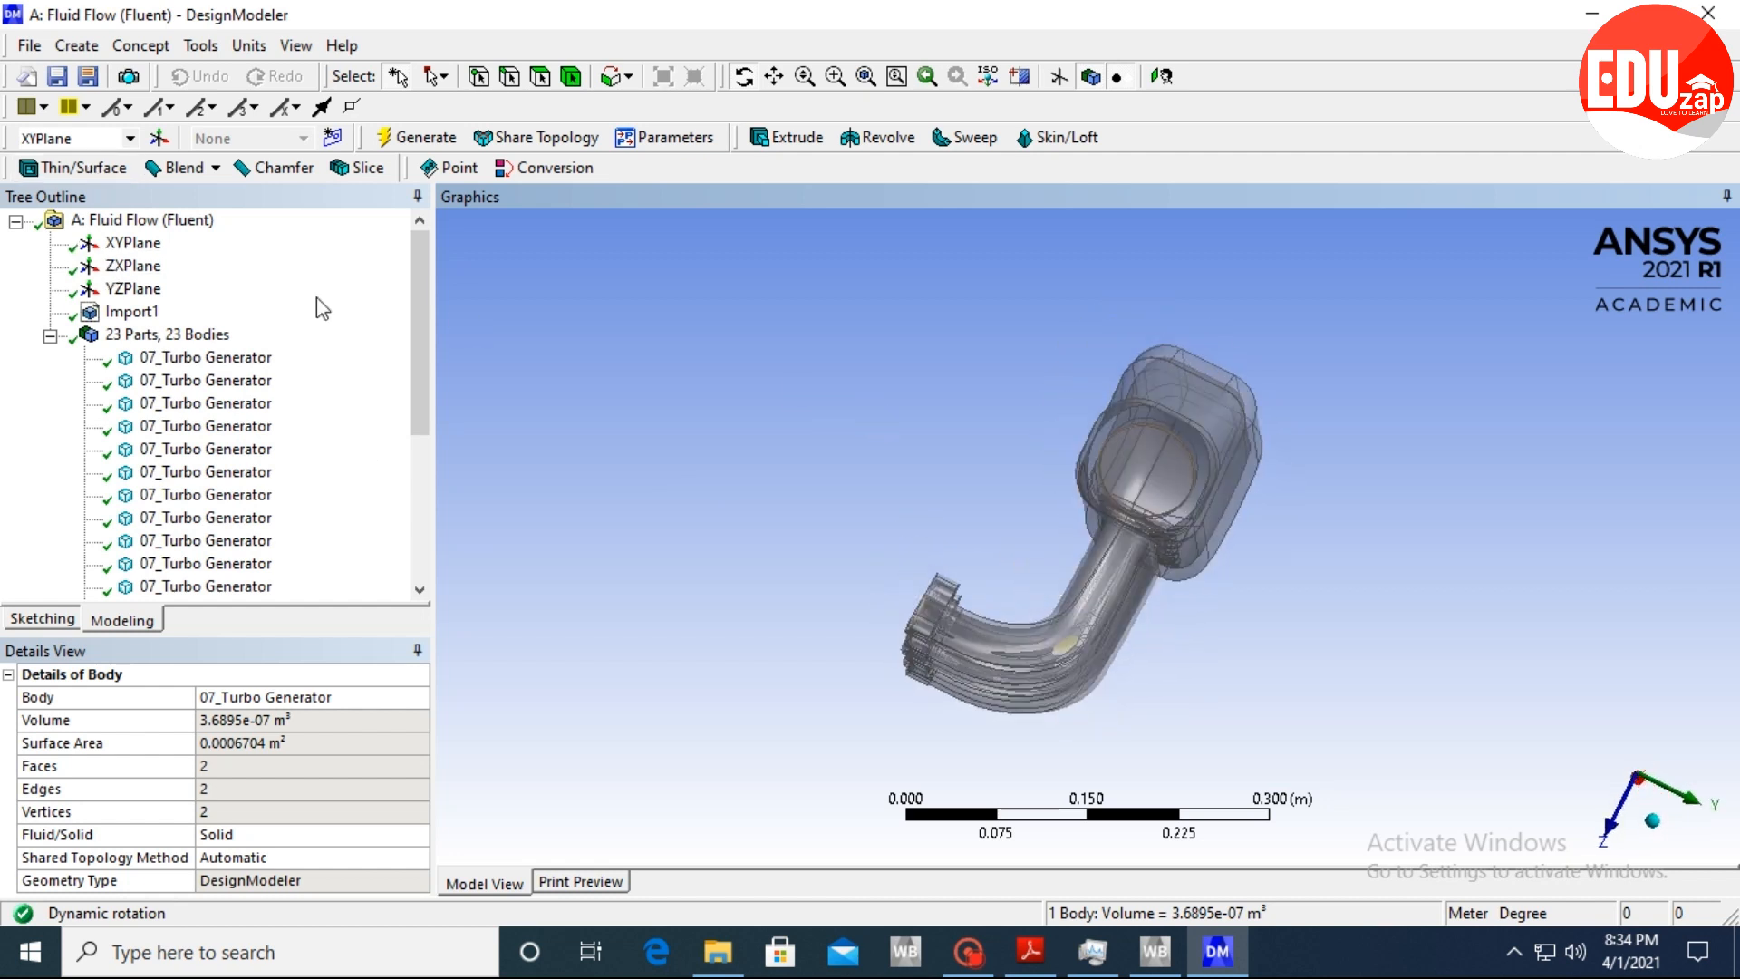
Create a Fill feature for the manifold's interior with the extraction type By Caps.
{"action": "left_click", "coordinate": [30, 45]}
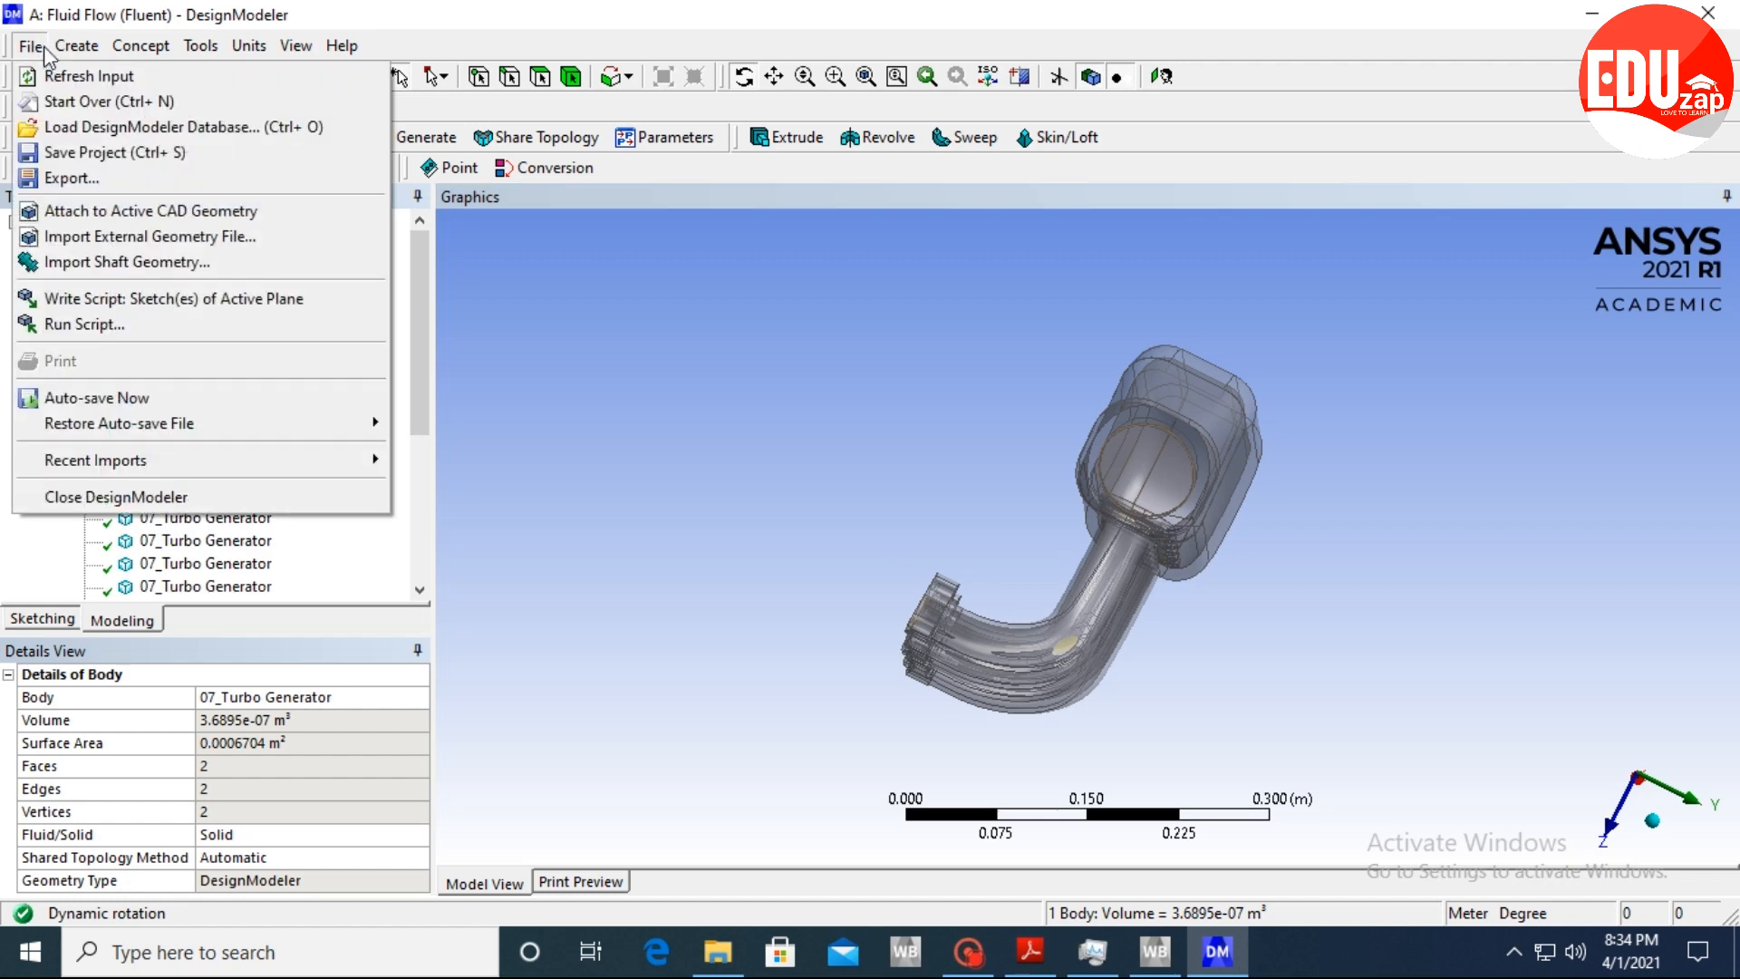
{"action": "mouse_move", "coordinate": [197, 50]}
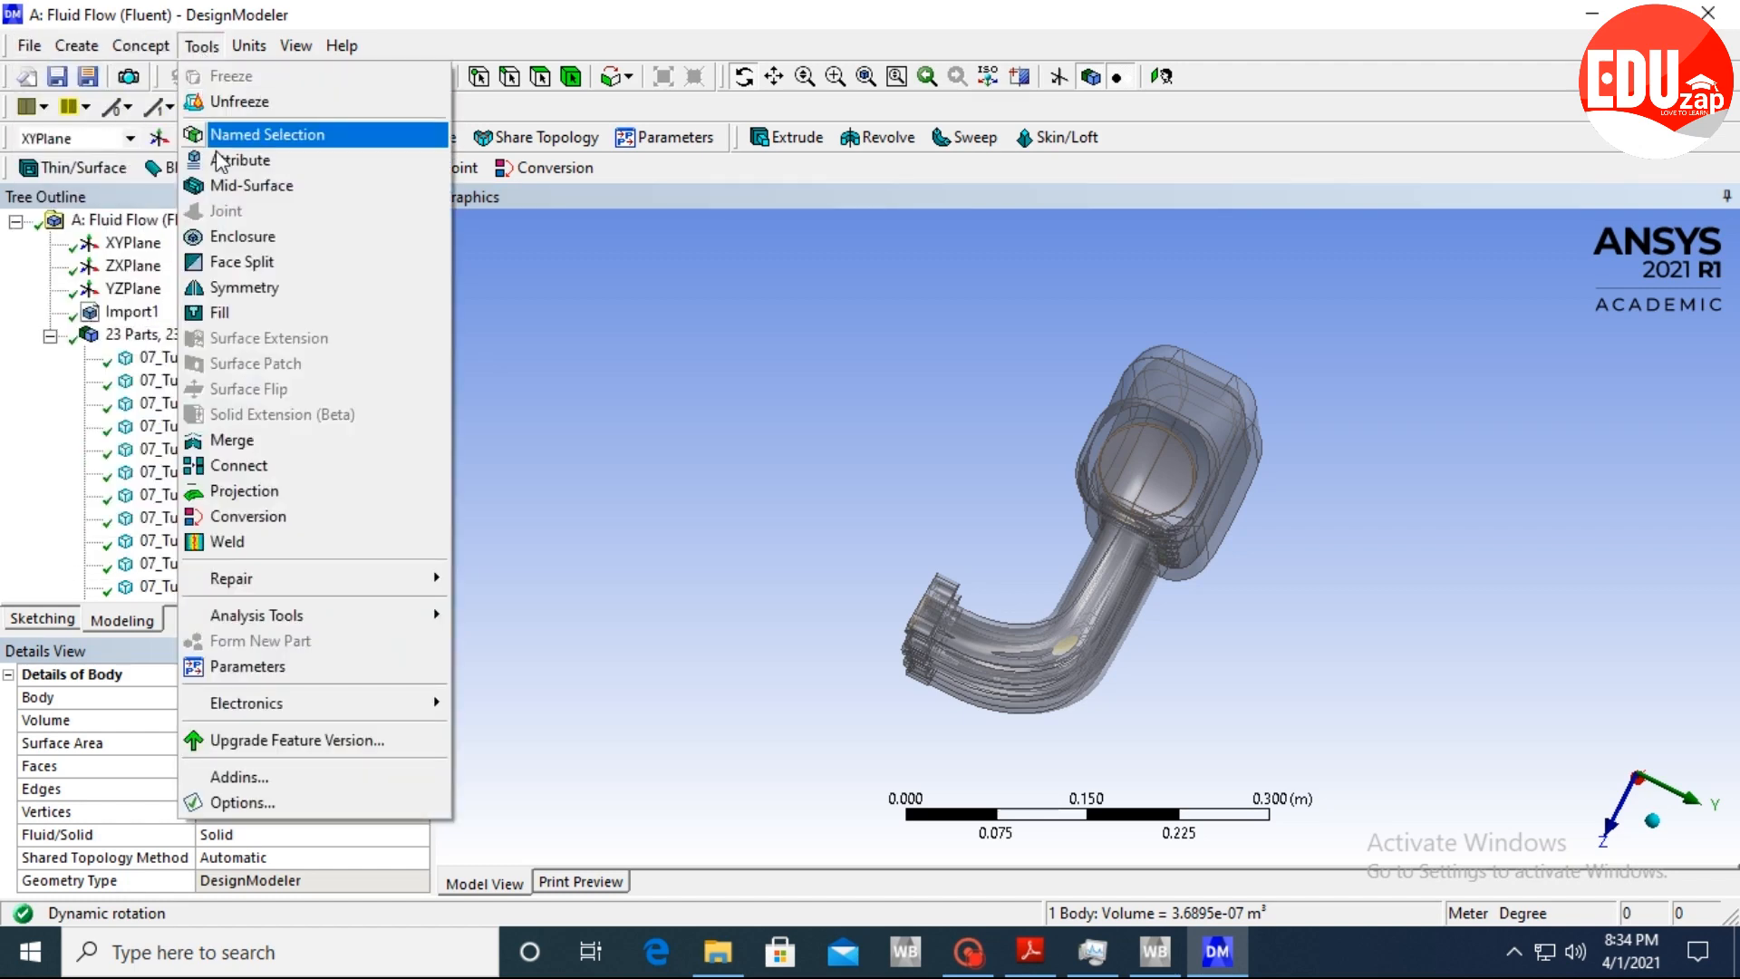
{"action": "left_click", "coordinate": [228, 312]}
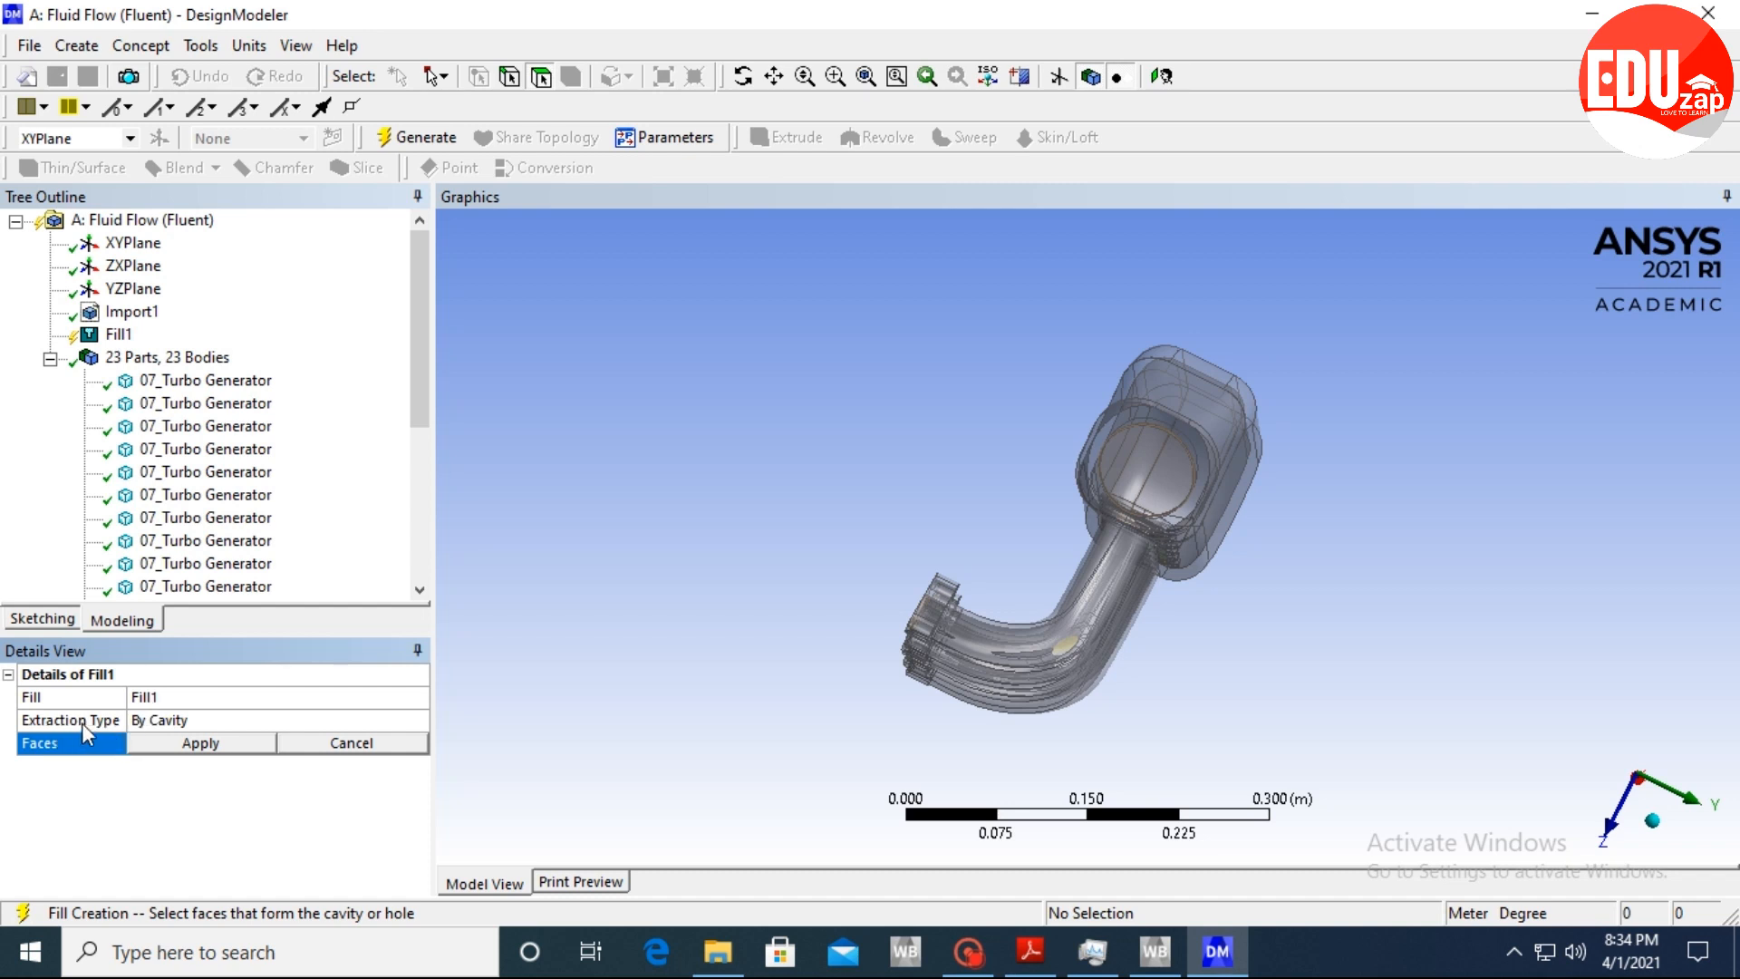
{"action": "left_click", "coordinate": [197, 719]}
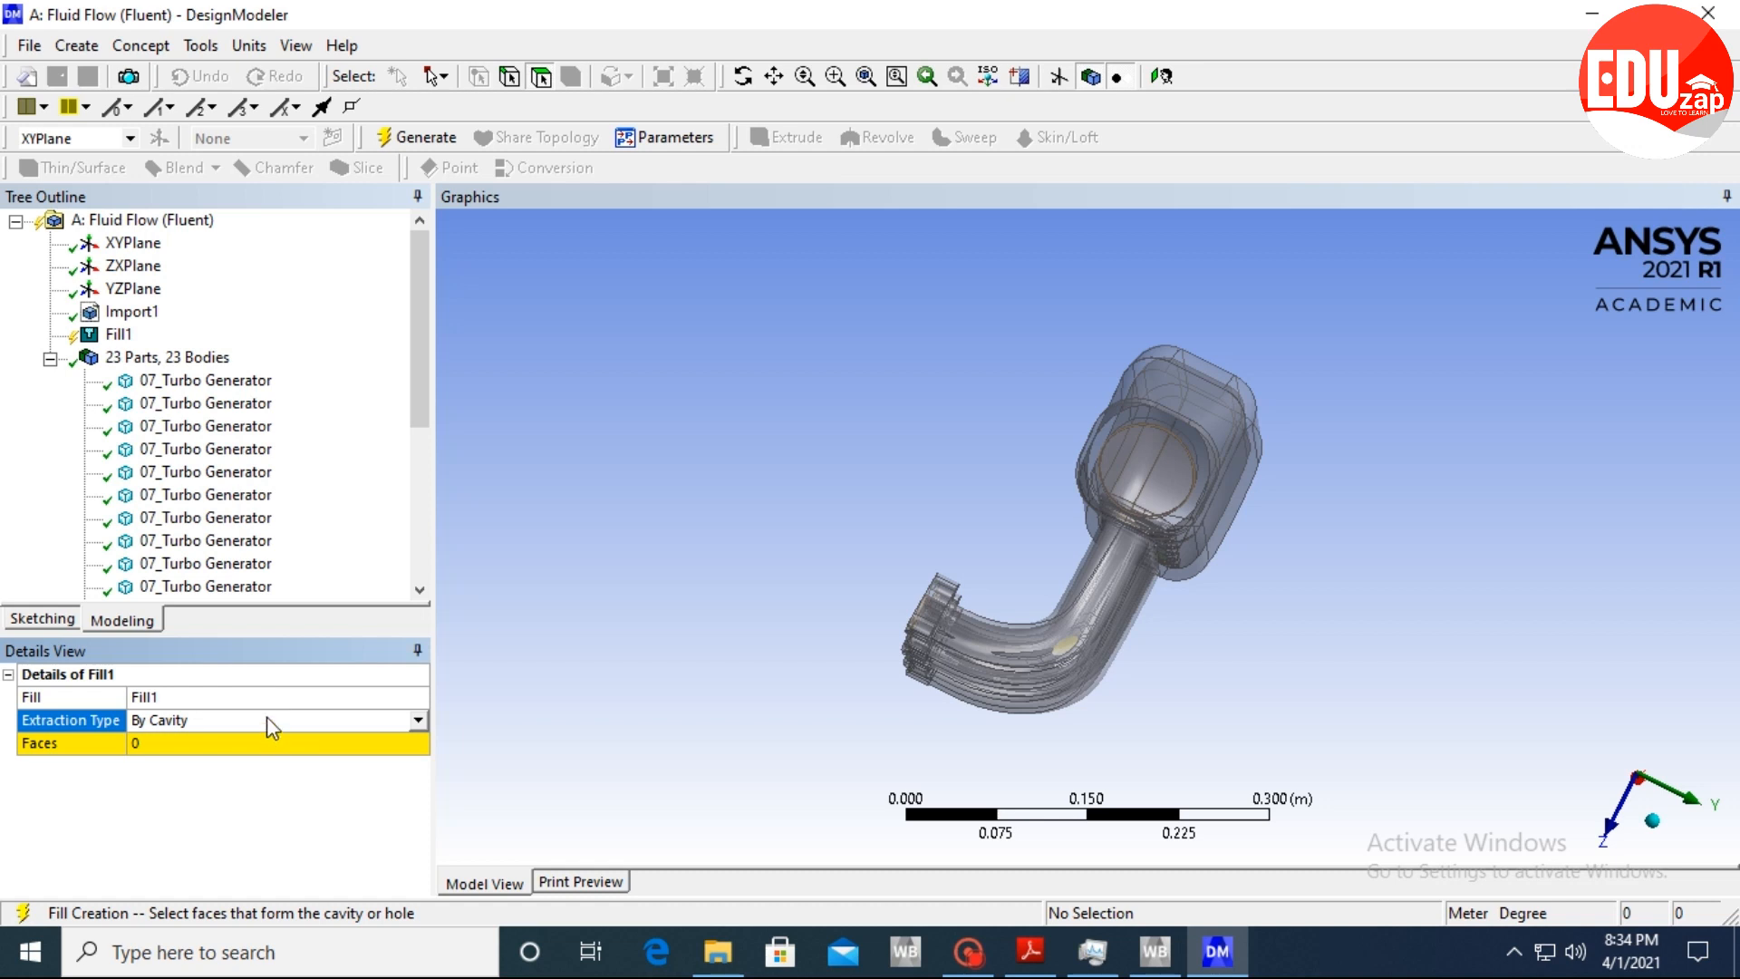
{"action": "double_click", "coordinate": [236, 716]}
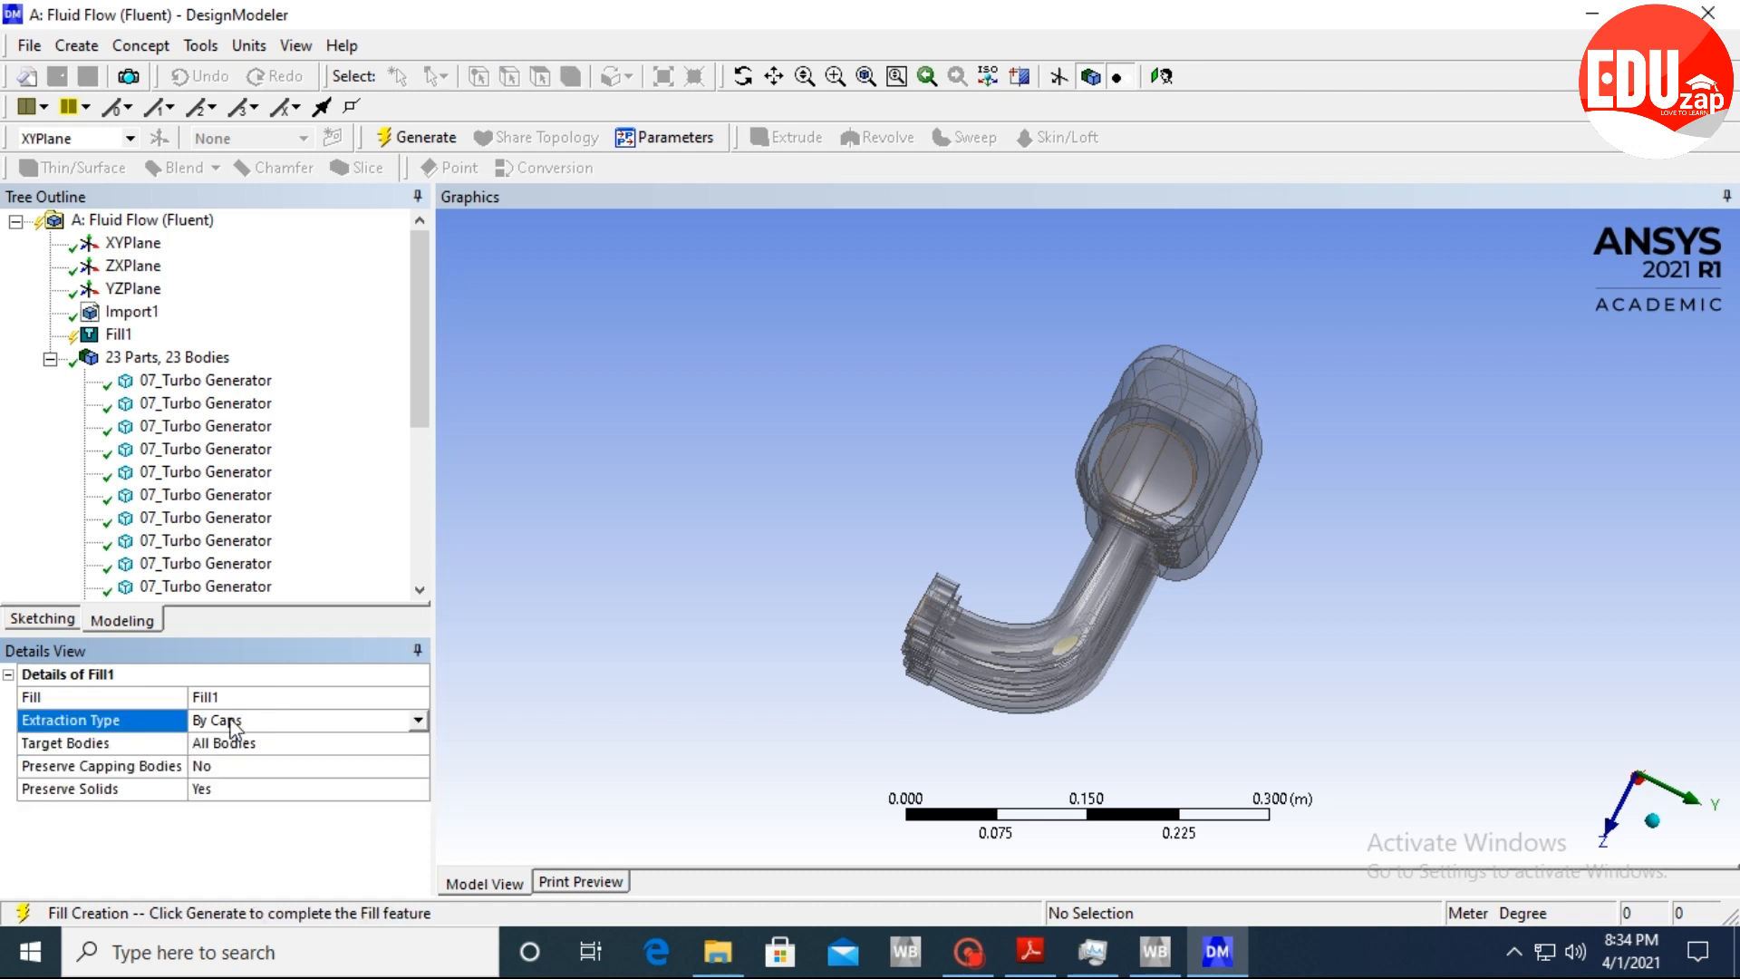
{"action": "left_click", "coordinate": [418, 721]}
{"action": "left_click", "coordinate": [327, 741]}
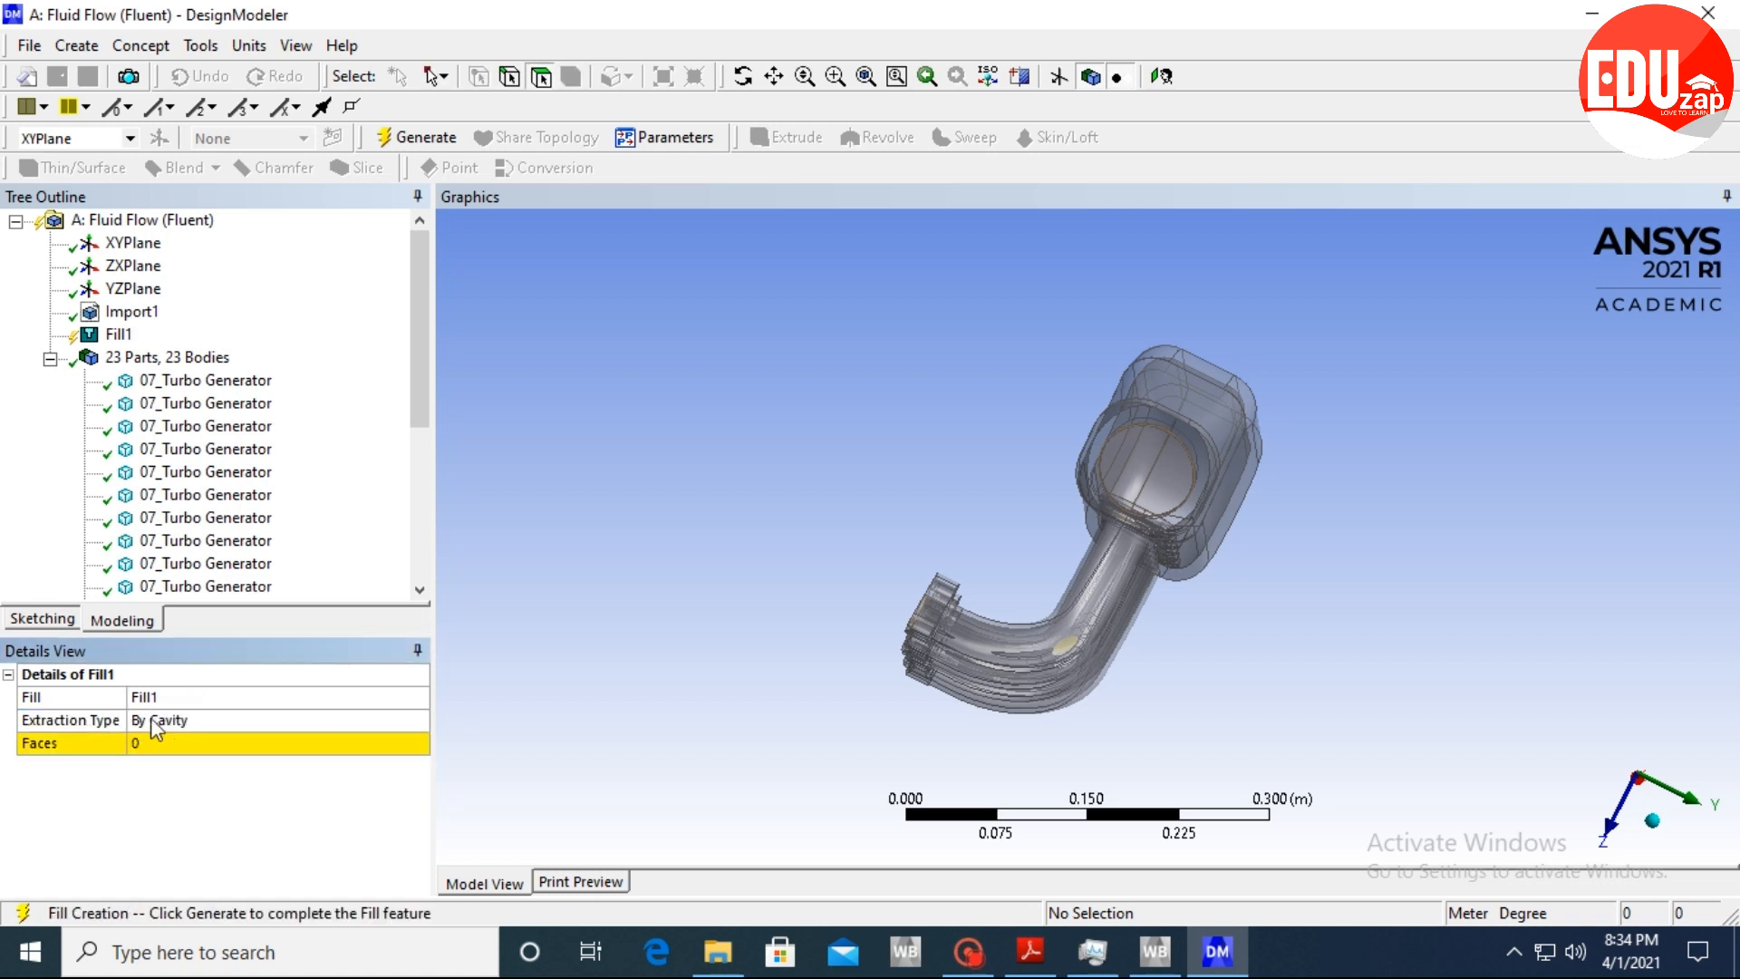
{"action": "left_click", "coordinate": [411, 722]}
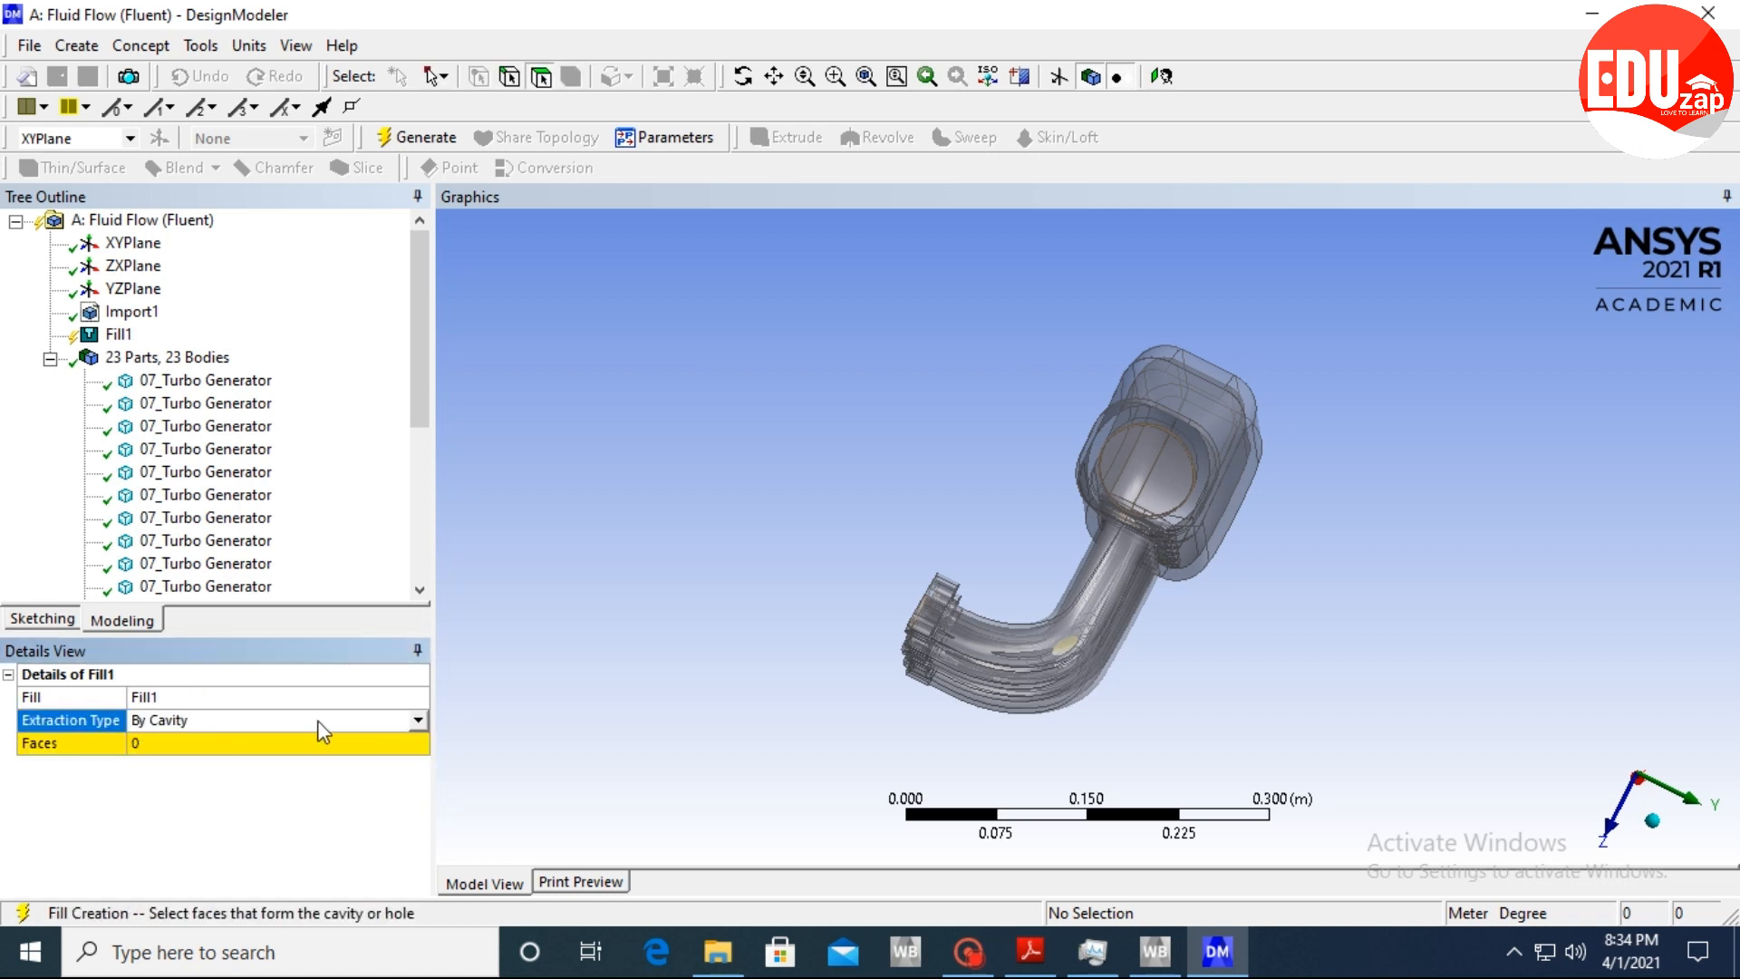
{"action": "left_click", "coordinate": [417, 721]}
{"action": "left_click", "coordinate": [169, 764]}
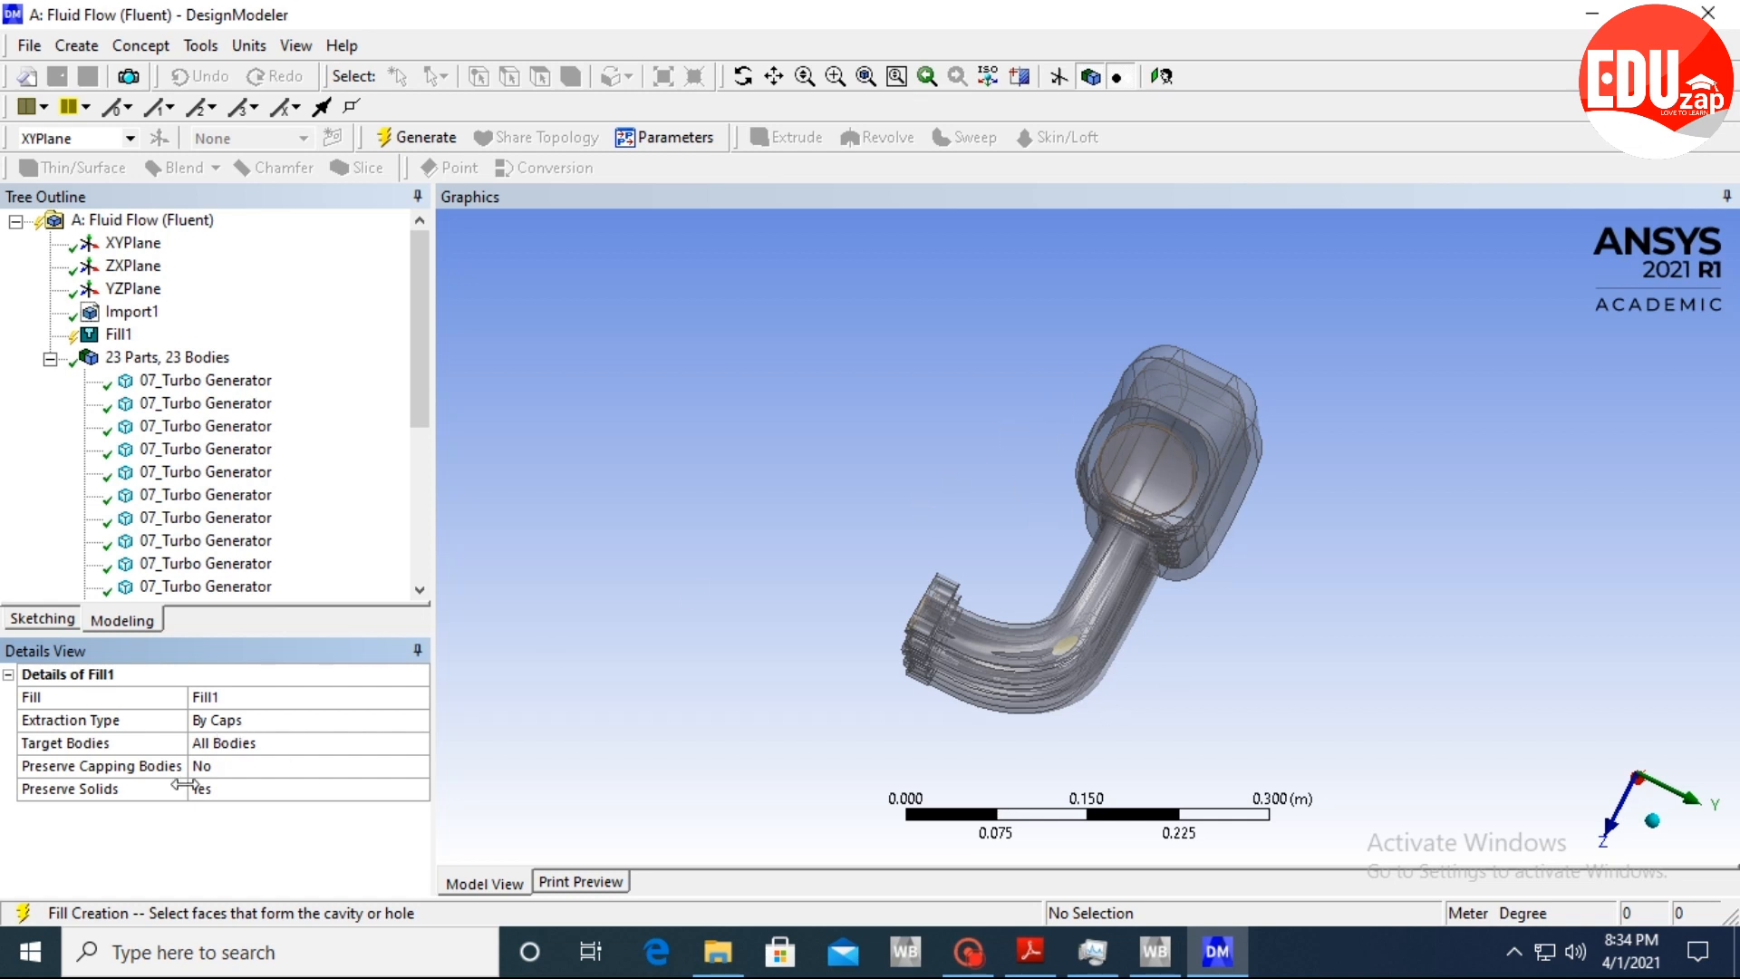
Keep All Bodies as the fill's target and generate the fill feature.
{"action": "left_click", "coordinate": [249, 749]}
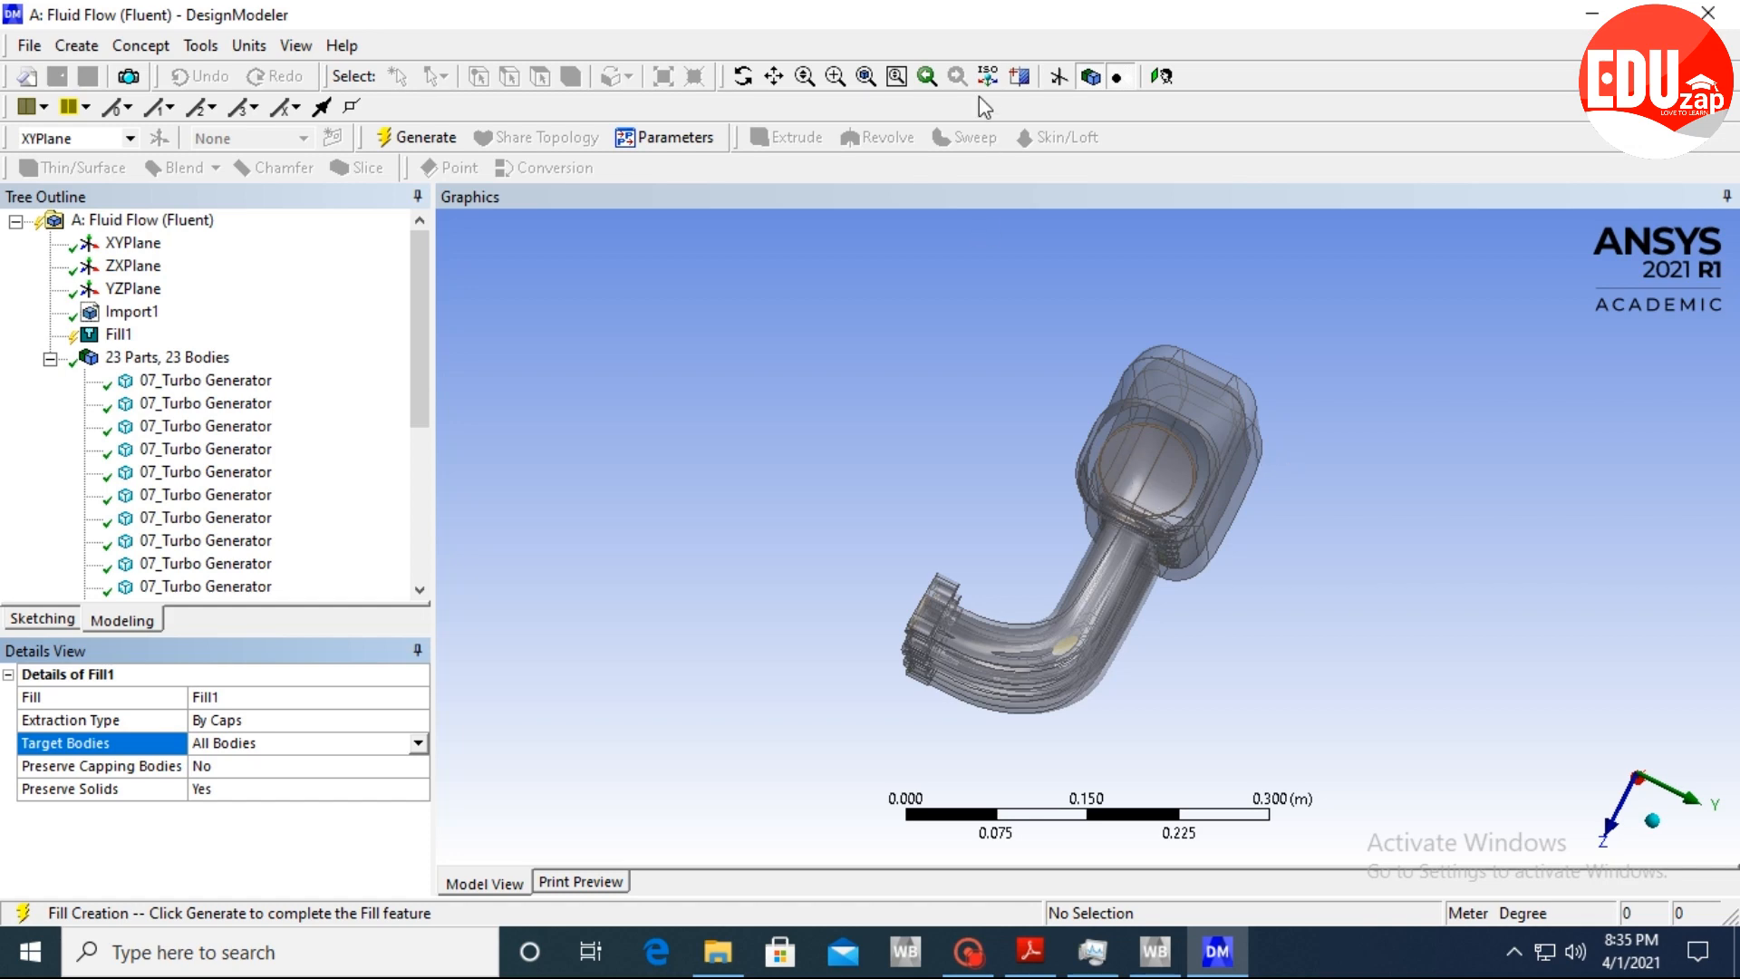
{"action": "left_click", "coordinate": [743, 76]}
{"action": "left_click_drag", "start_coordinate": [938, 283], "coordinate": [1041, 377]}
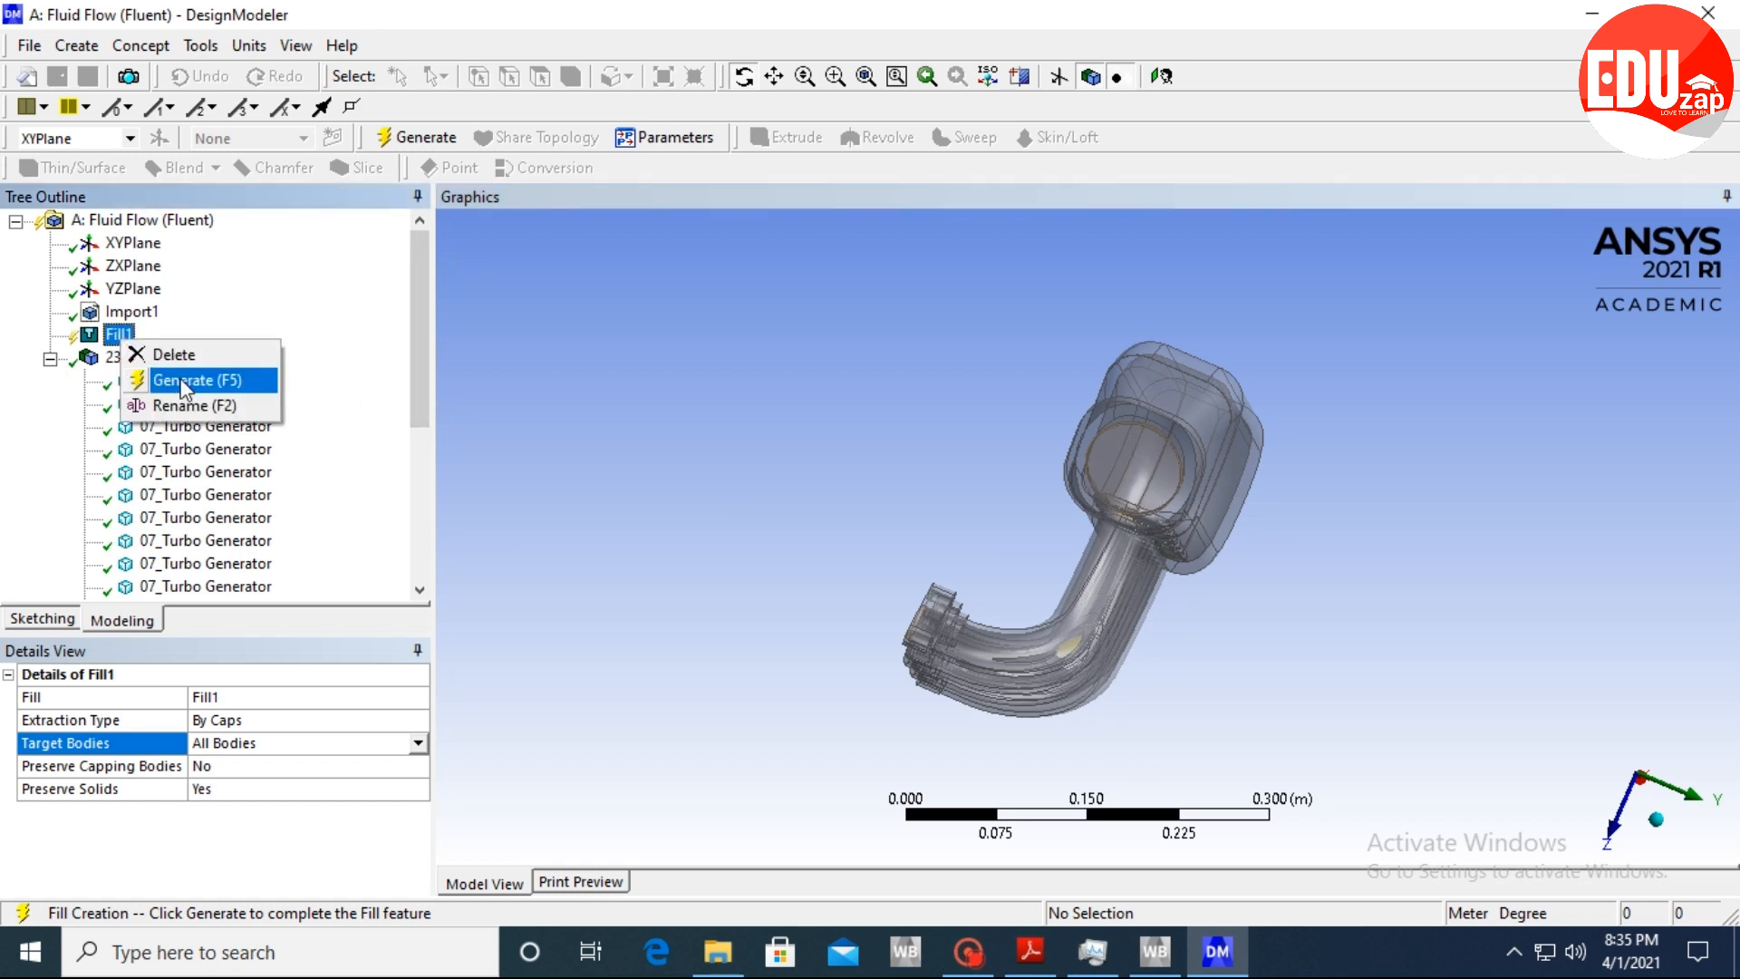
{"action": "left_click", "coordinate": [184, 382]}
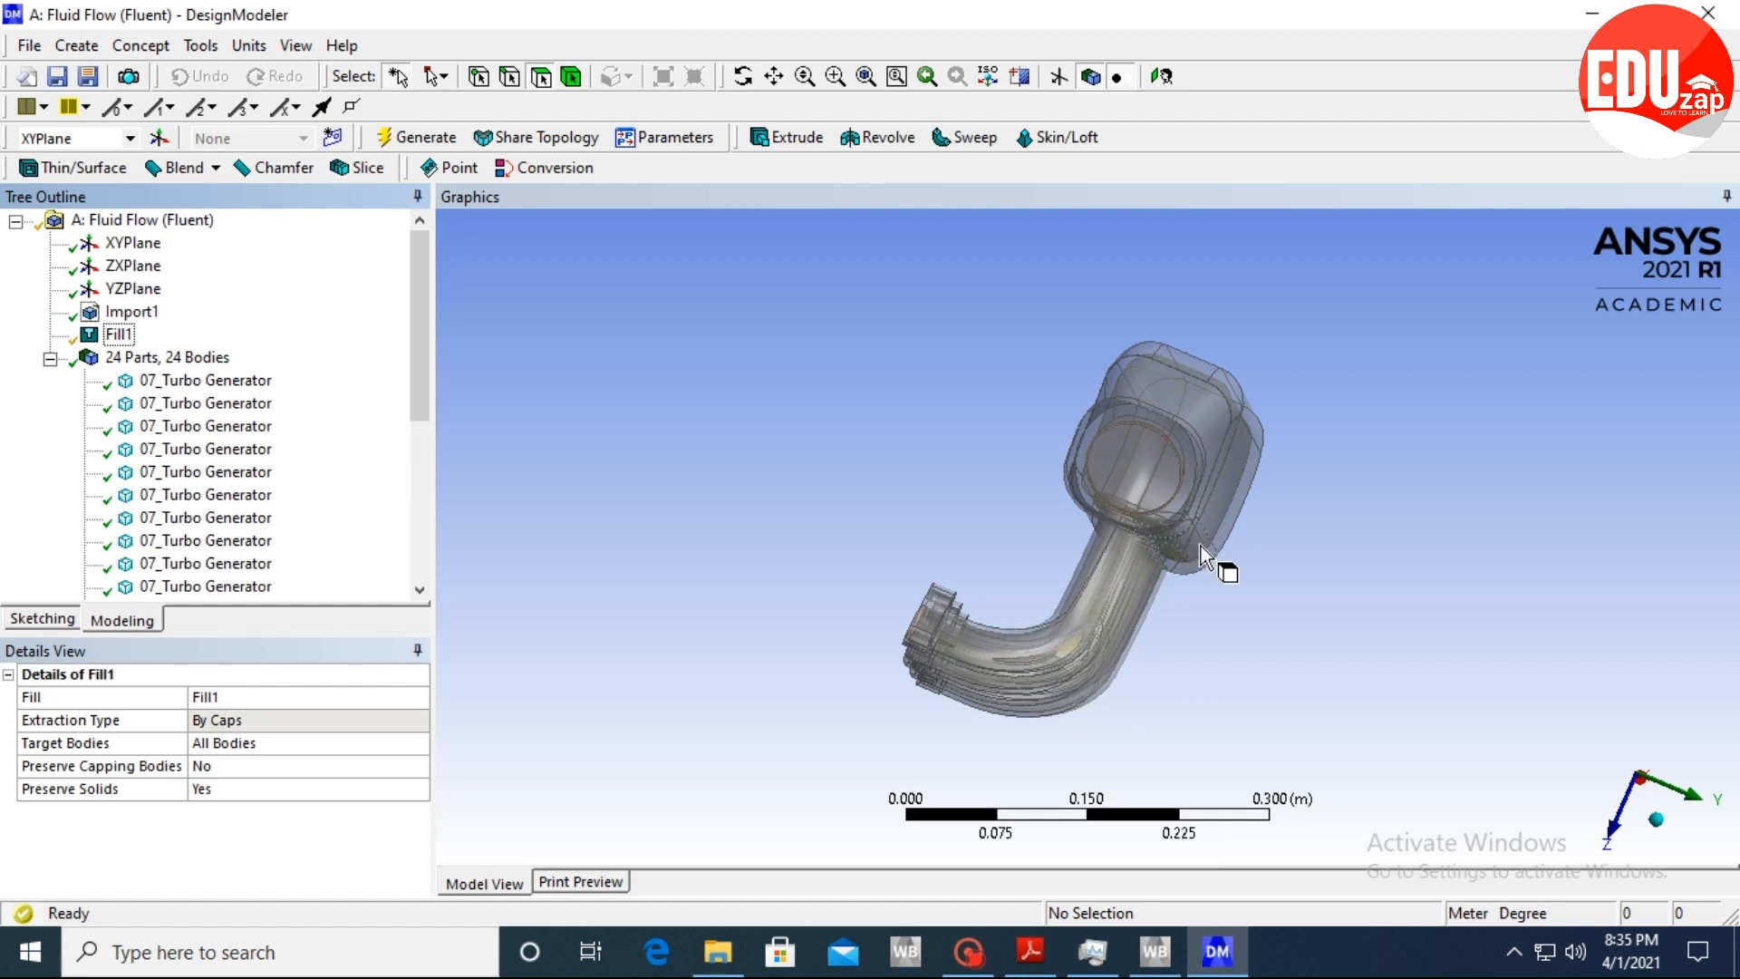
Inspect the filled volume inside the manifold in isometric view, along with the flange faces at the runner ends.
{"action": "left_click", "coordinate": [118, 334]}
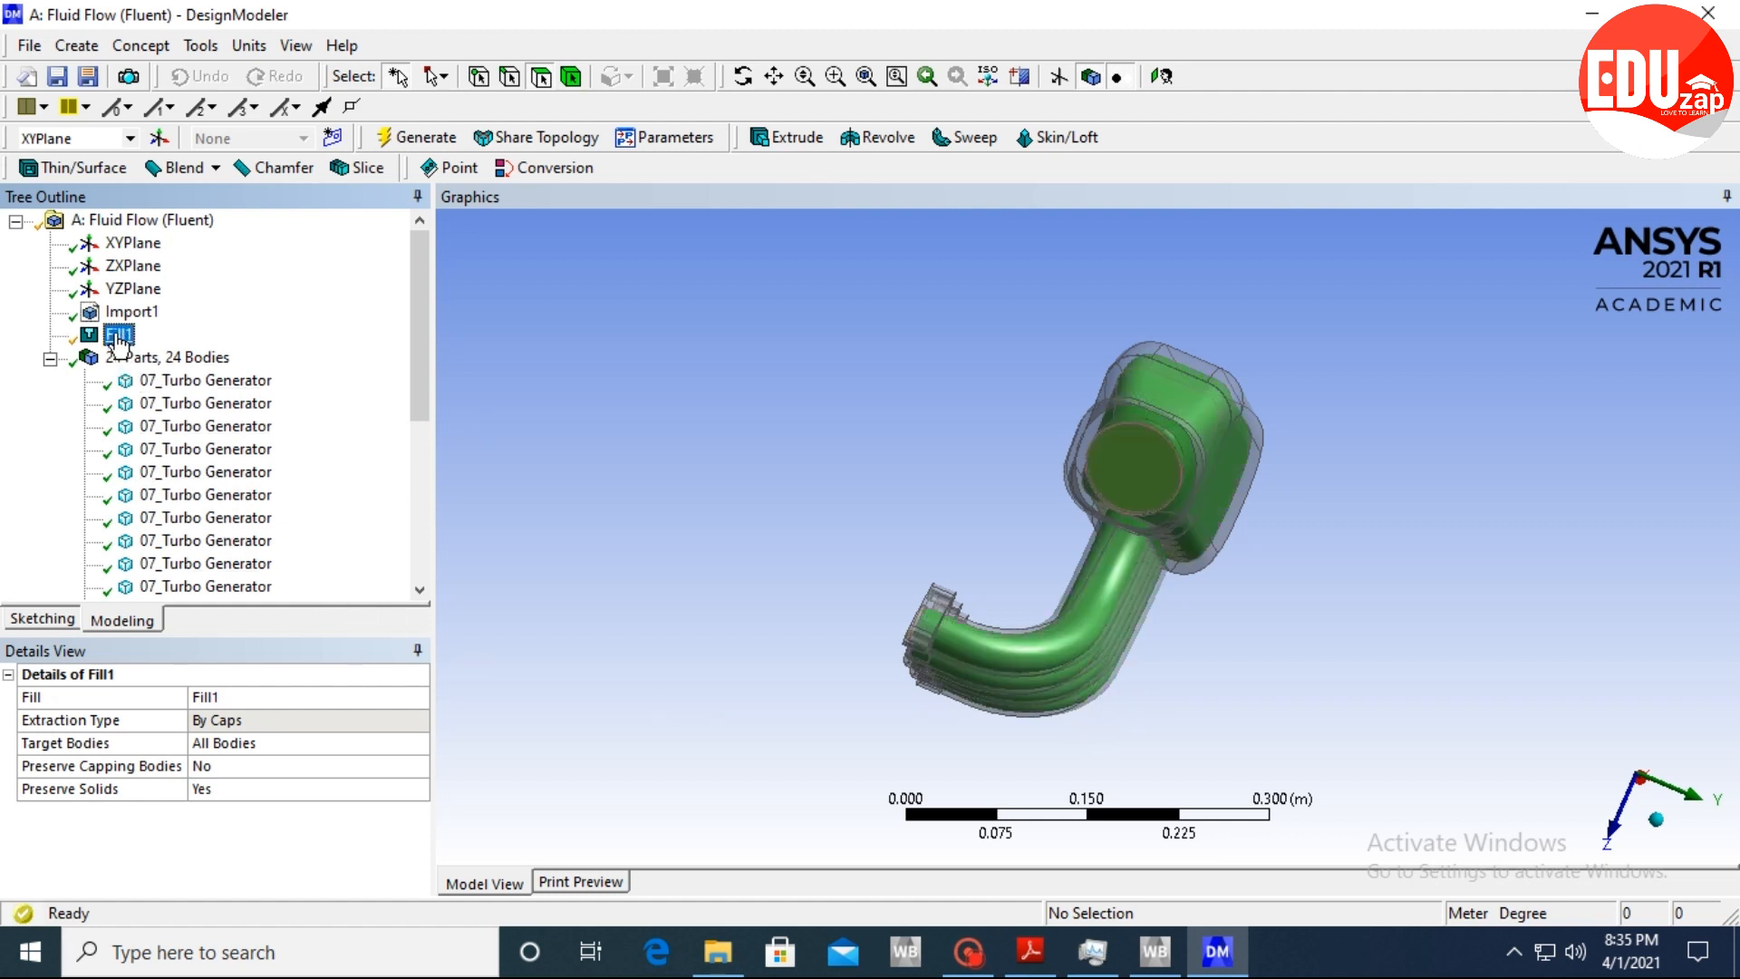
{"action": "left_click", "coordinate": [1275, 543]}
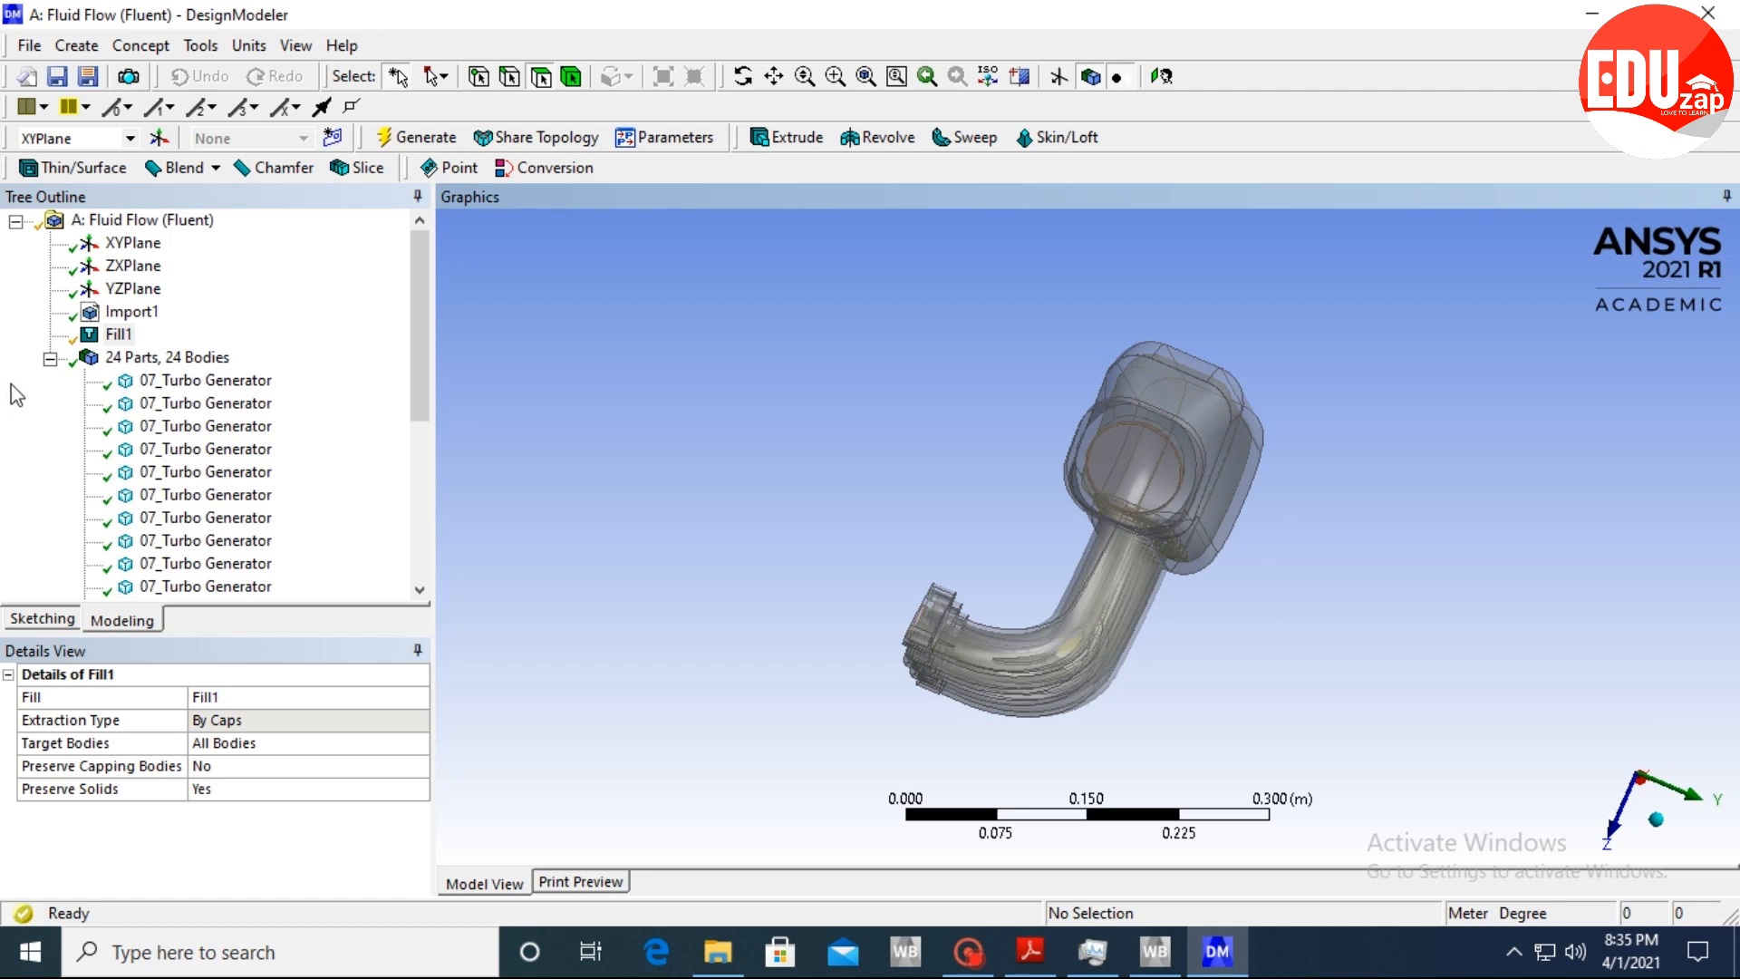
{"action": "left_click", "coordinate": [118, 334]}
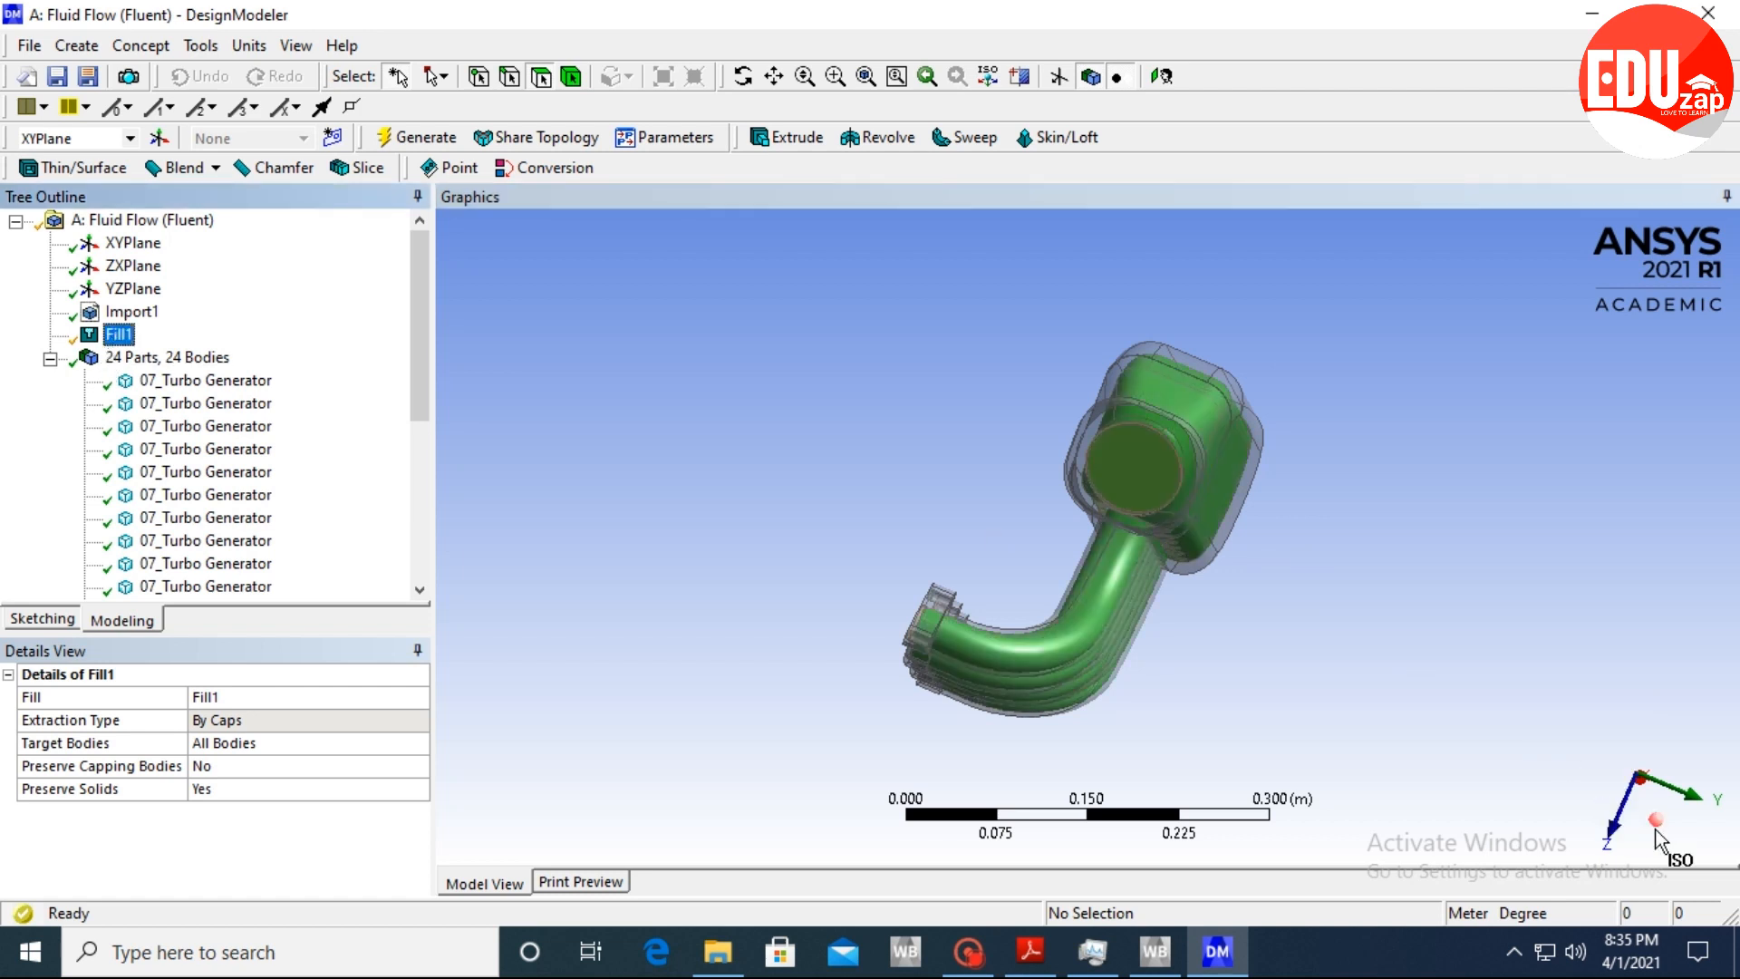
{"action": "left_click", "coordinate": [1656, 831]}
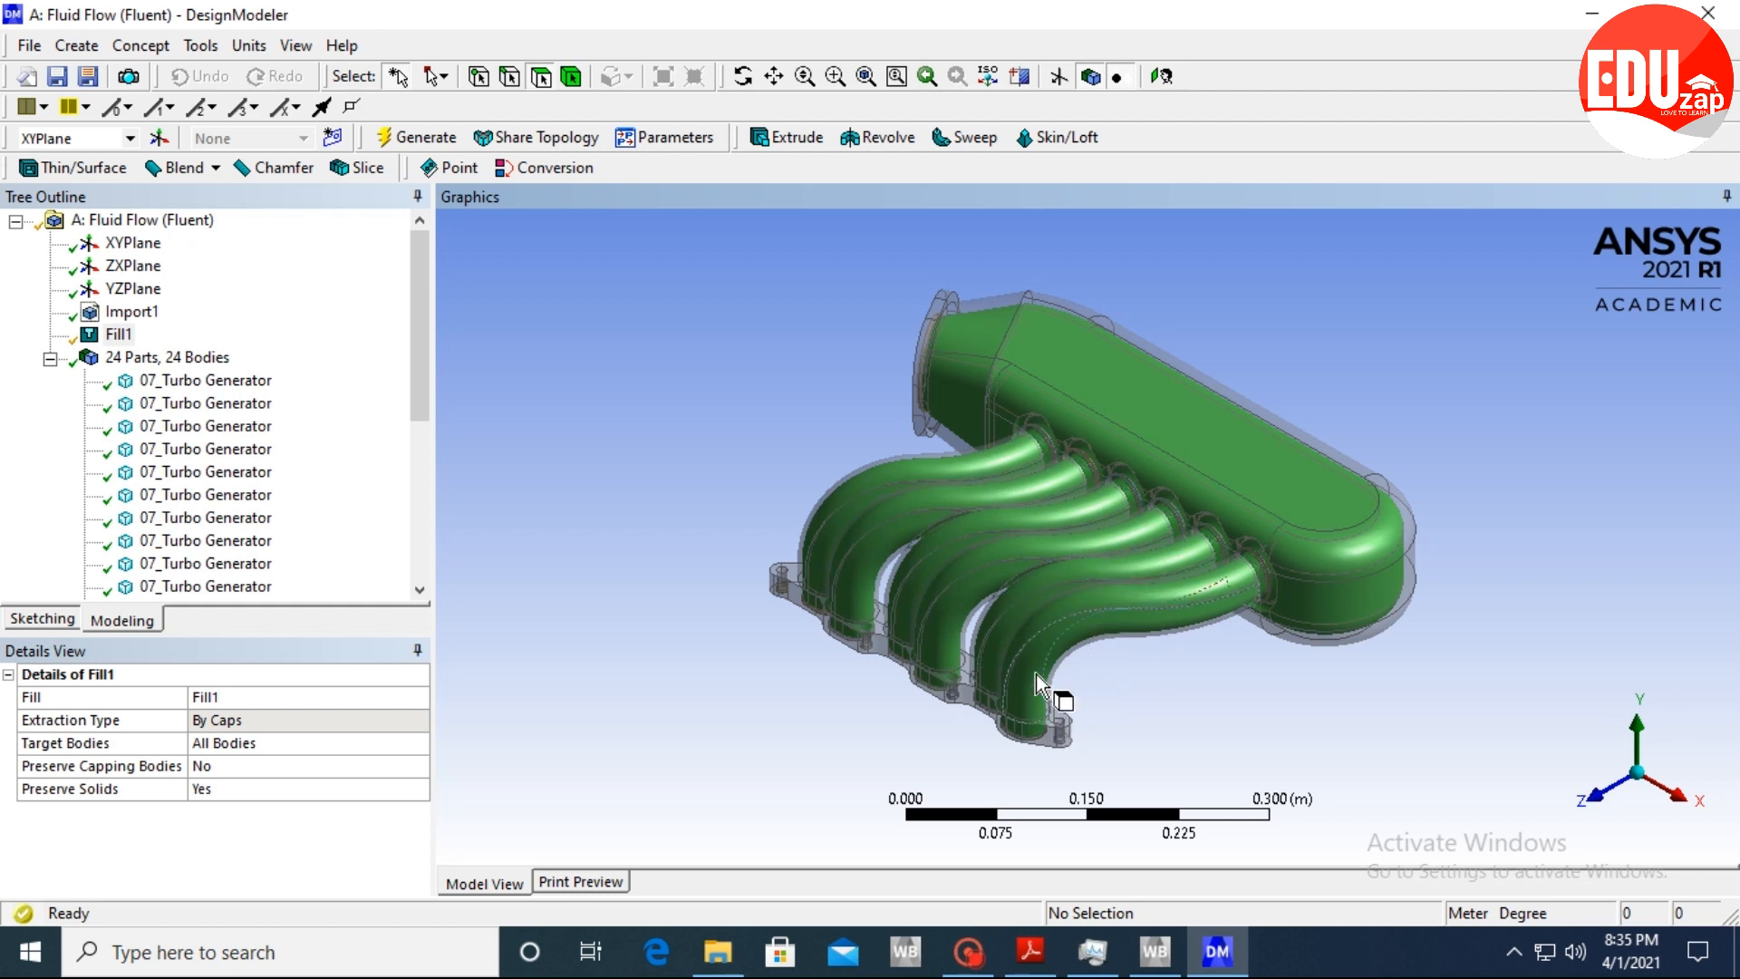
{"action": "left_click", "coordinate": [1051, 739]}
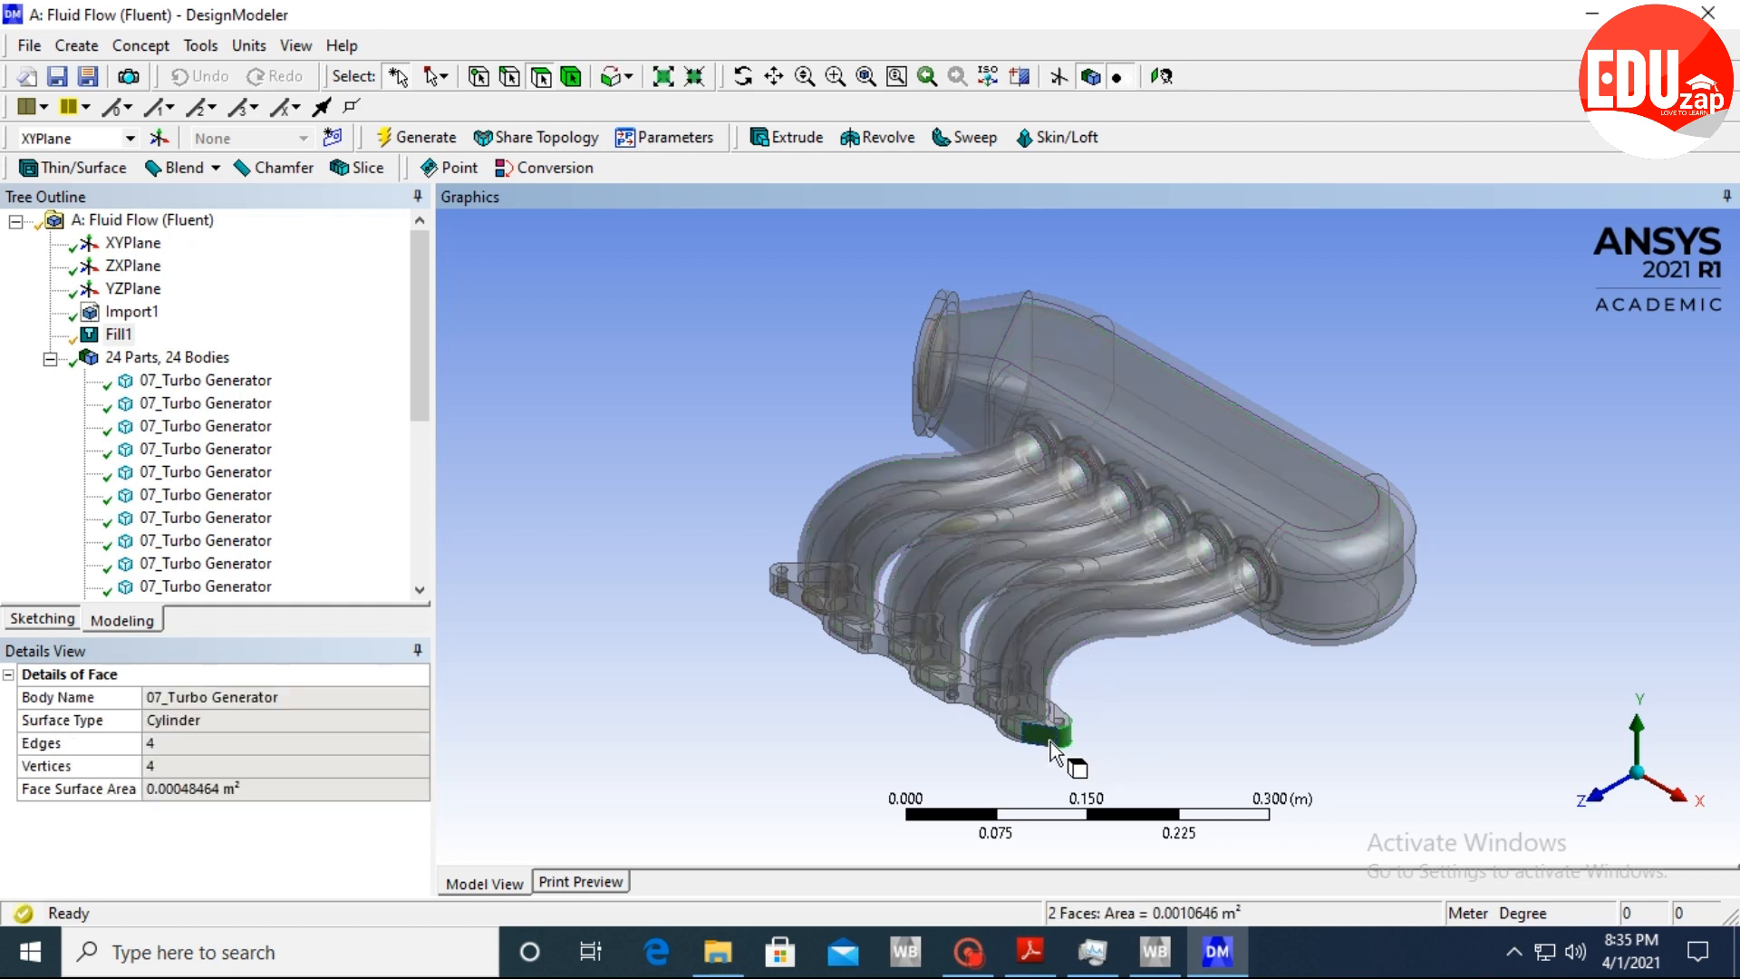
{"action": "left_click", "coordinate": [1003, 726]}
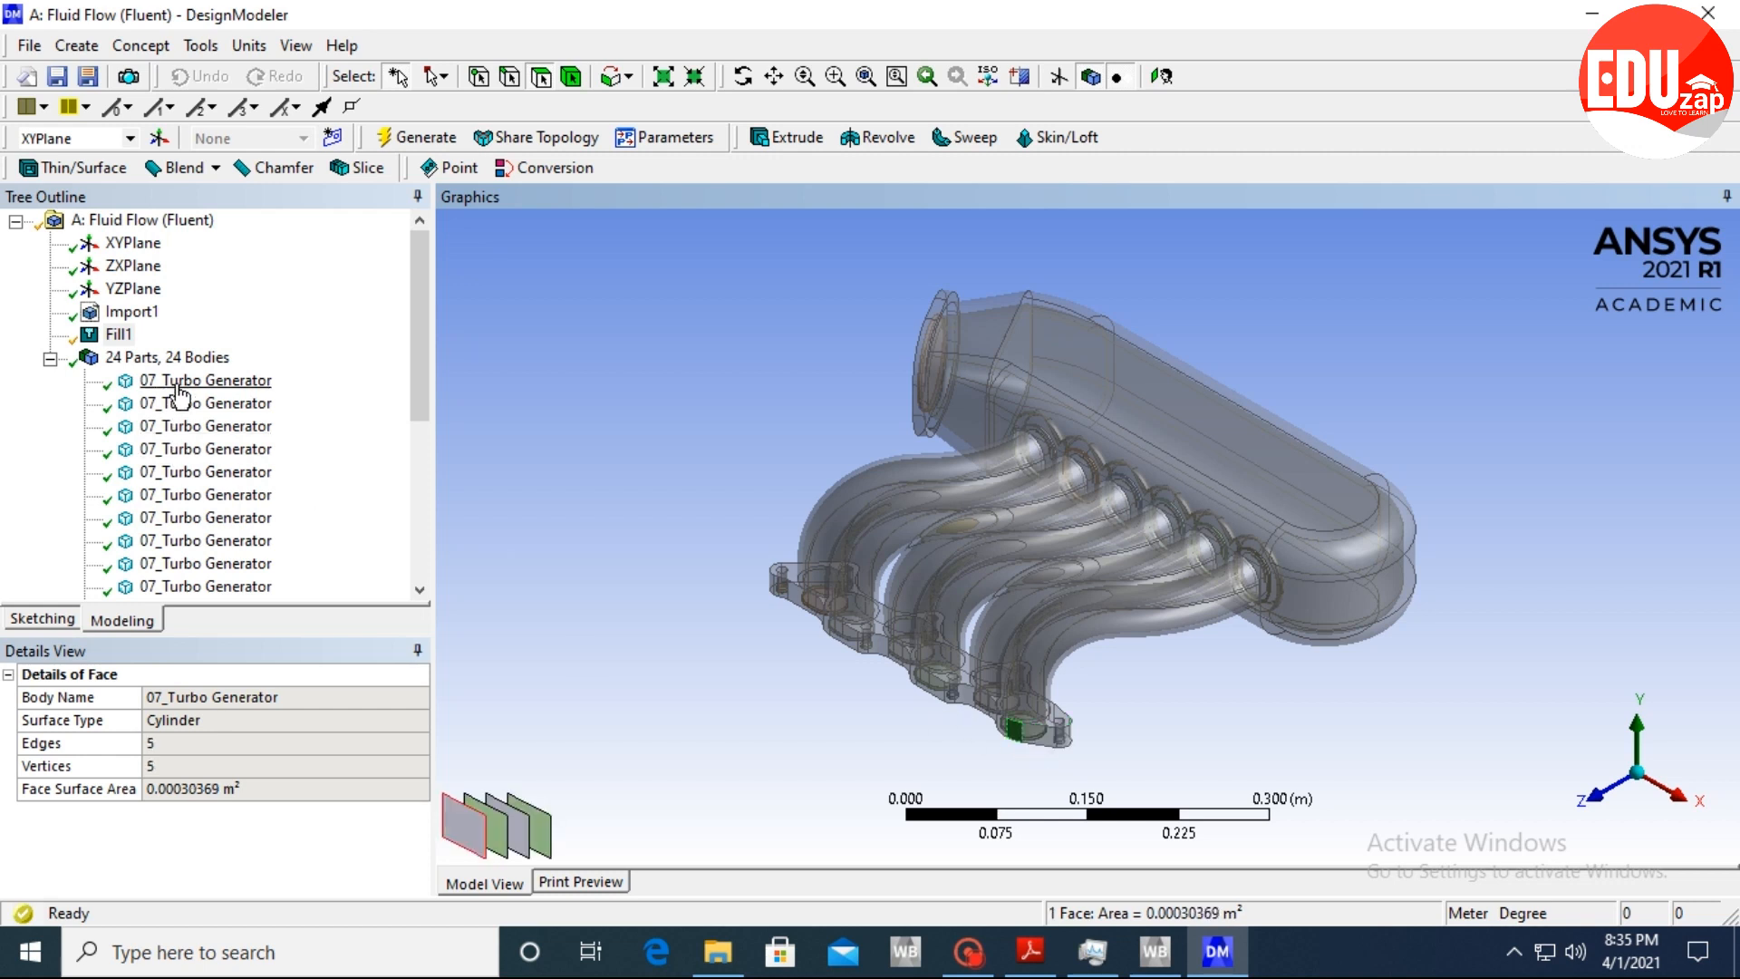
{"action": "left_click", "coordinate": [178, 385]}
Rename the solid body created by the fill as Fluid.
{"action": "left_click_drag", "start_coordinate": [417, 408], "coordinate": [417, 562]}
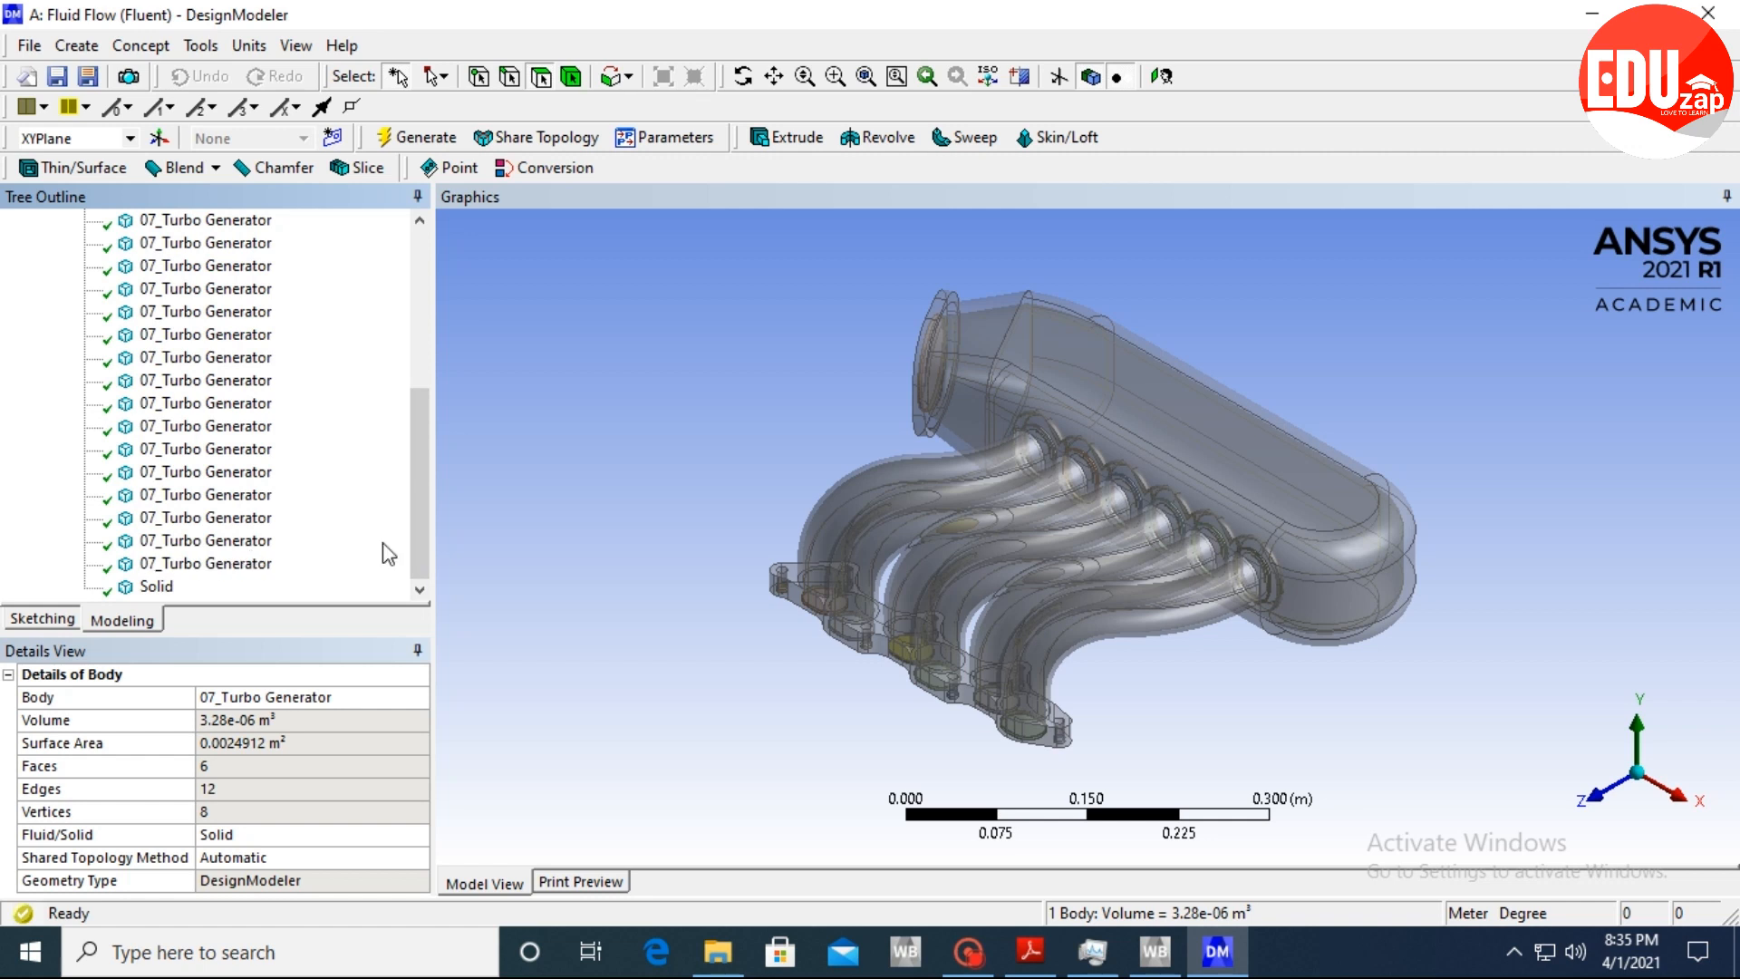
{"action": "mouse_move", "coordinate": [415, 557]}
{"action": "left_mouse_down"}
{"action": "mouse_move", "coordinate": [423, 421]}
{"action": "mouse_move", "coordinate": [417, 544]}
{"action": "left_mouse_up"}
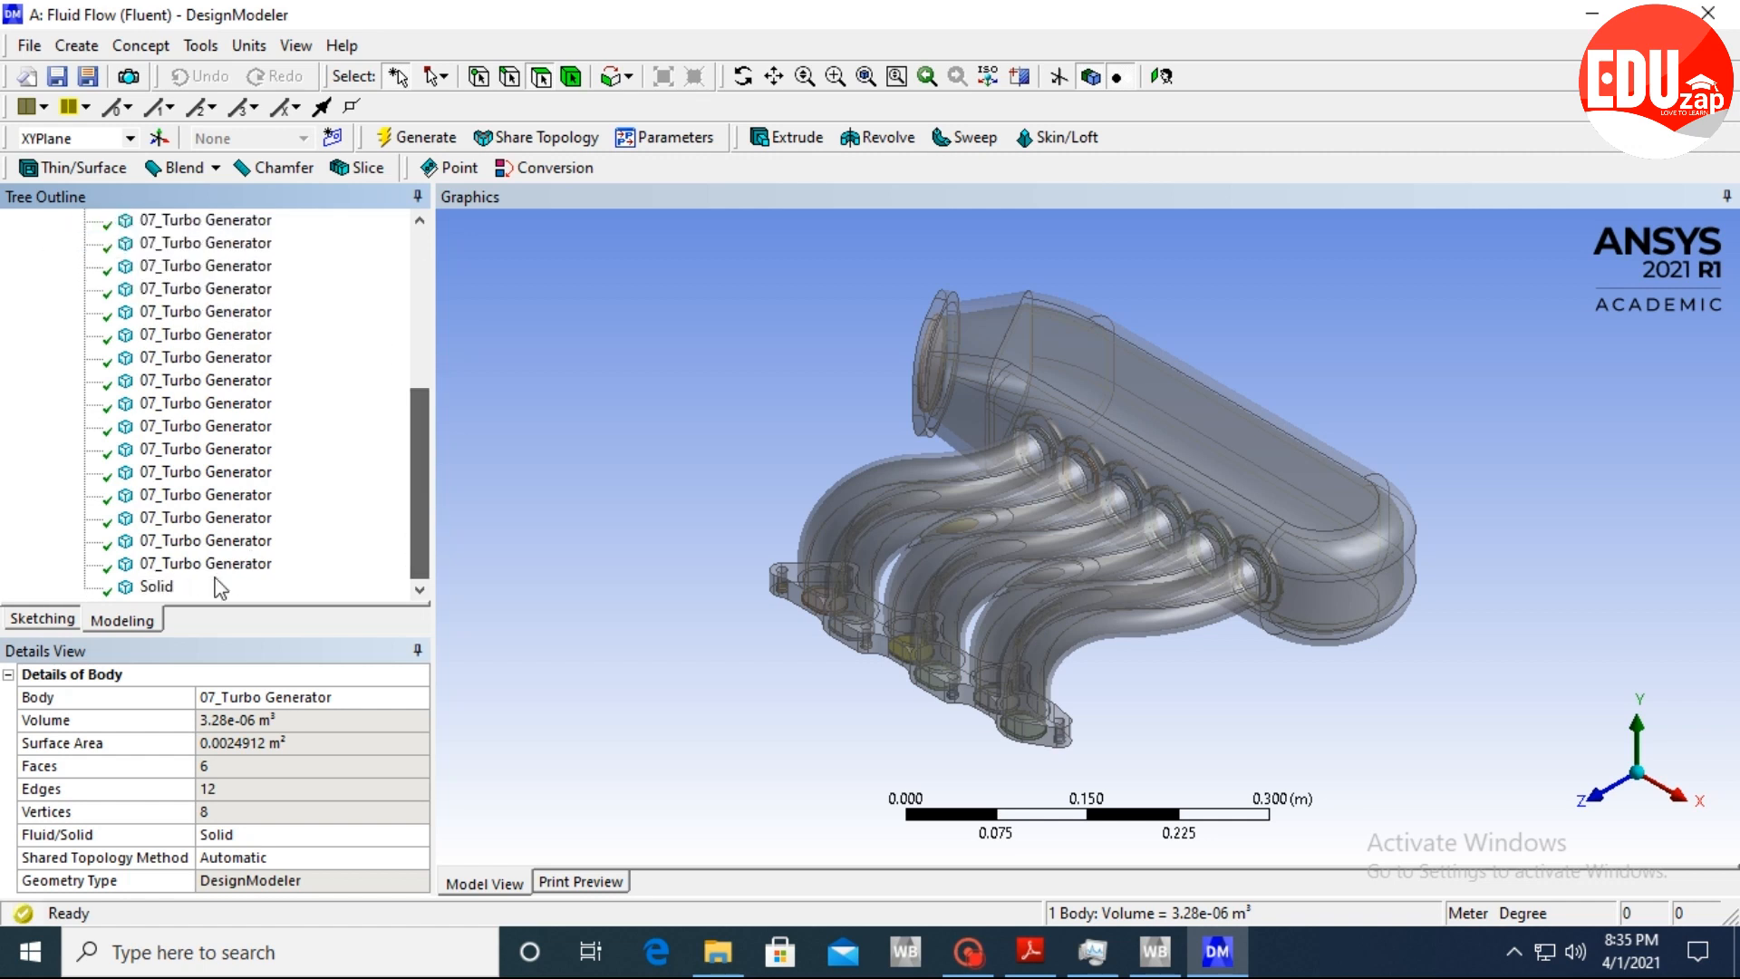
{"action": "left_click", "coordinate": [155, 588]}
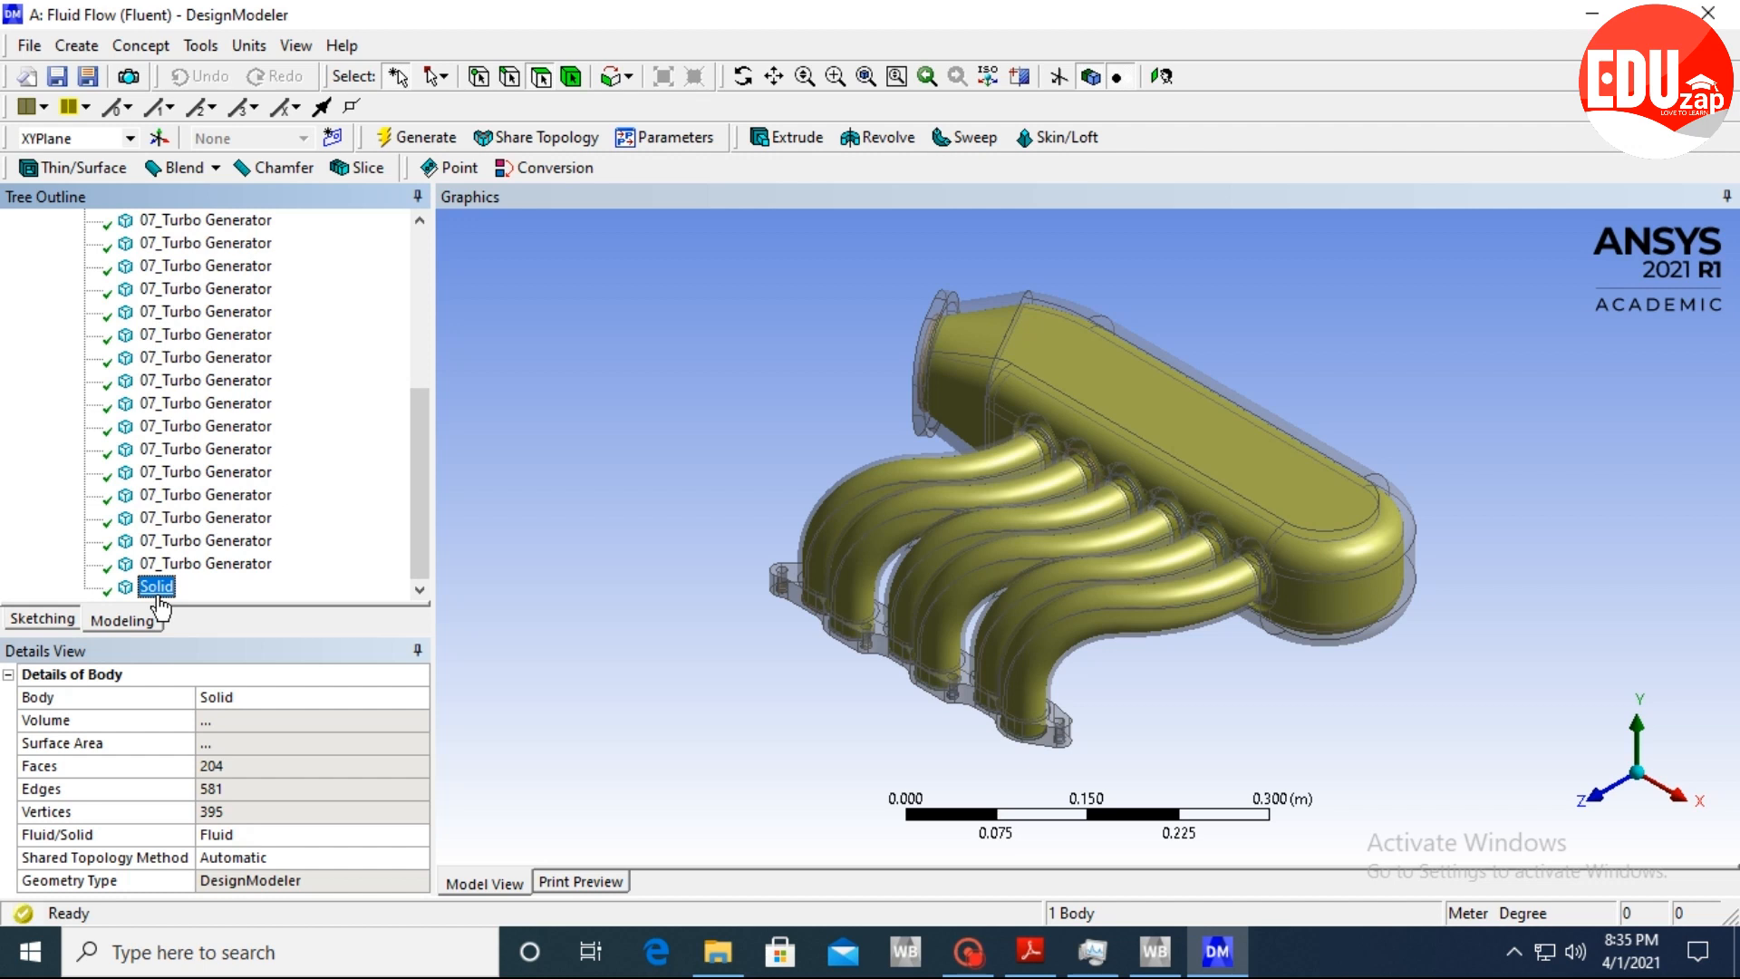
{"action": "left_click", "coordinate": [291, 698]}
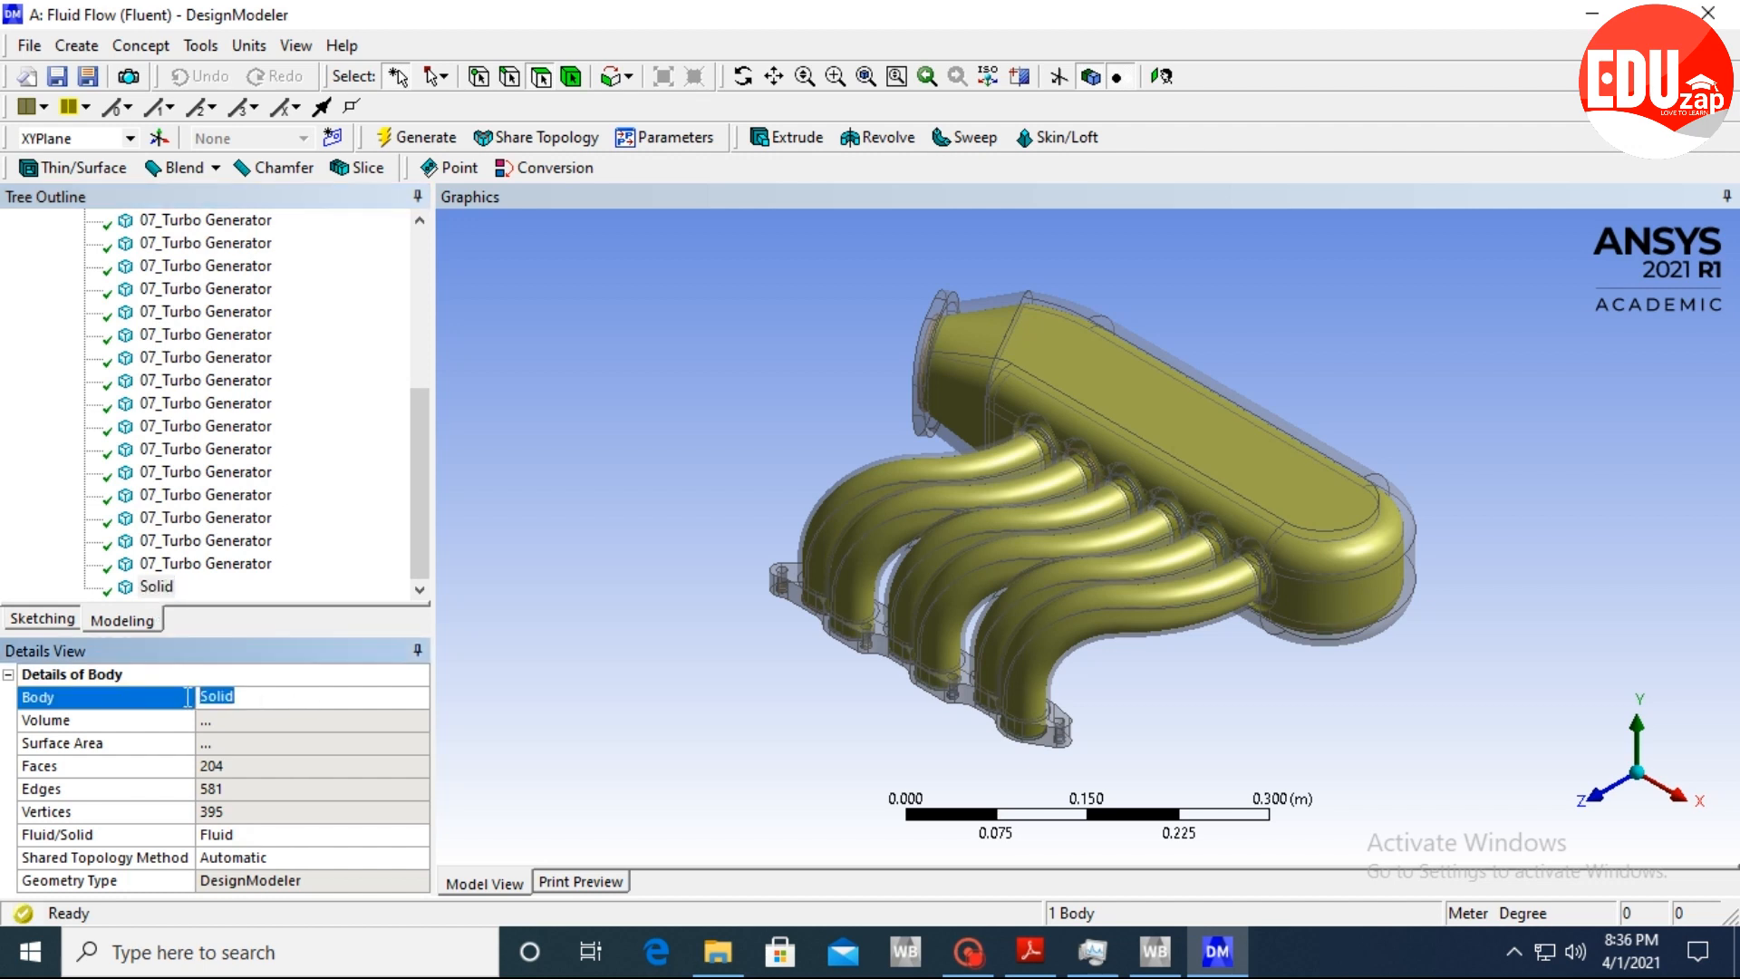
{"action": "type", "text": "Fluid"}
{"action": "left_click", "coordinate": [571, 657]}
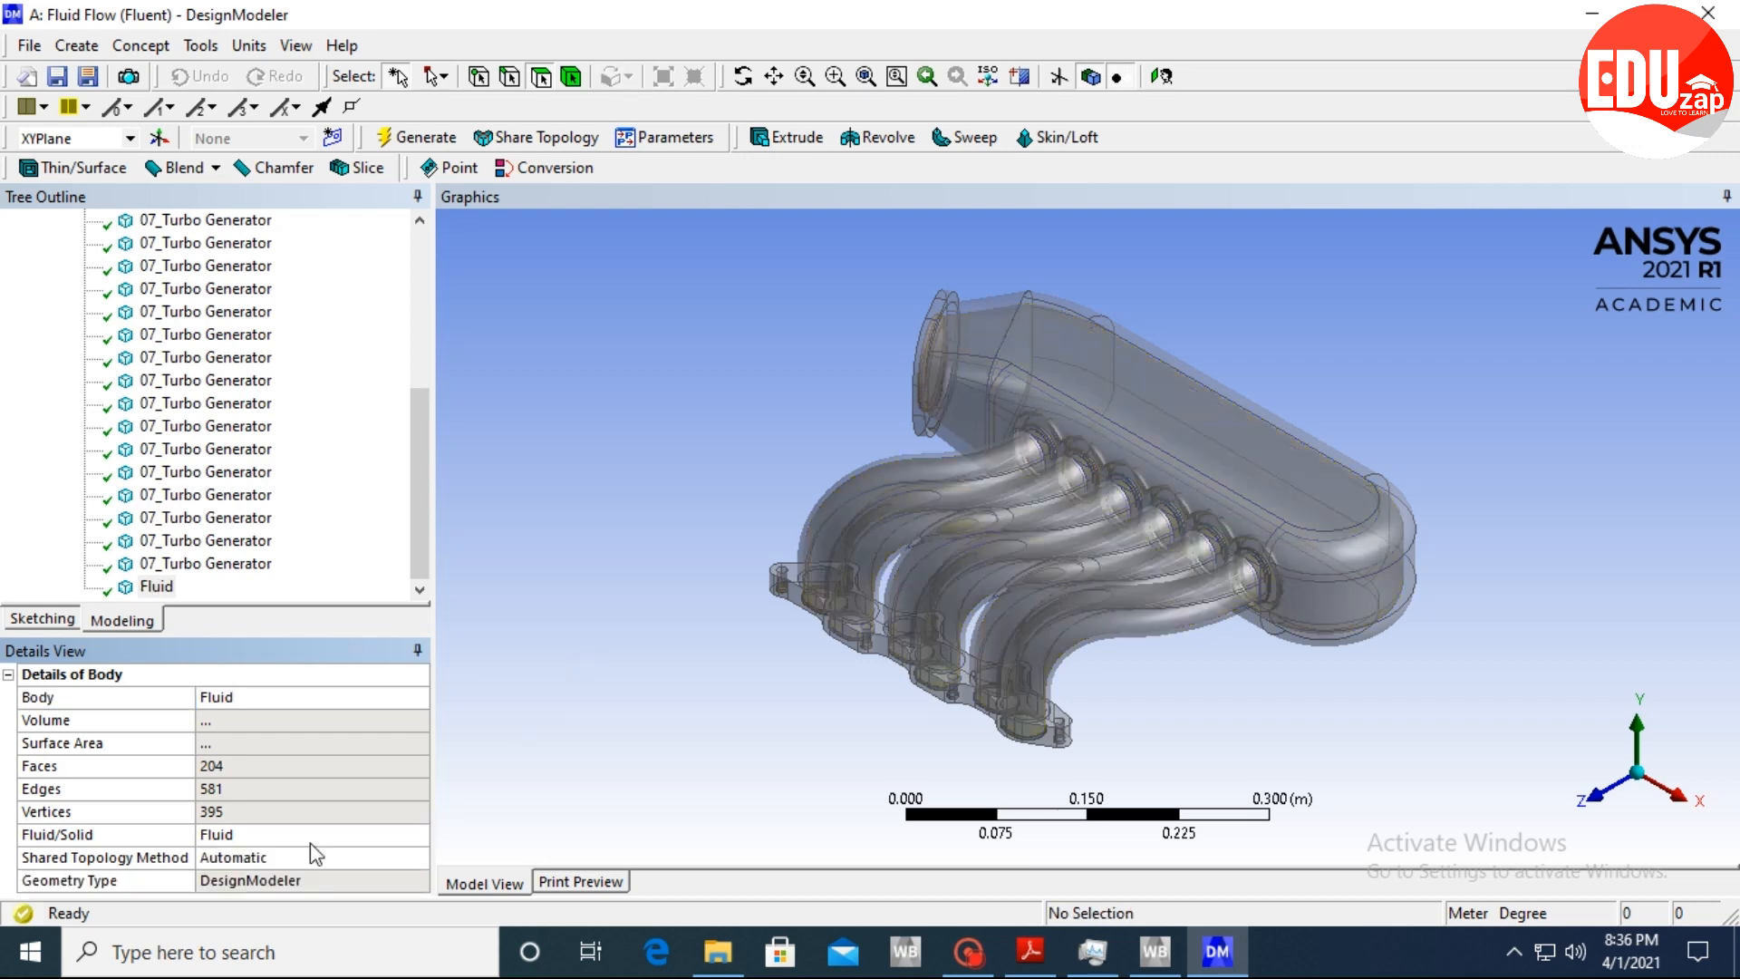
Check the details of several remaining 07_Turbo Generator bodies, including their Fluid/Solid type.
{"action": "left_click", "coordinate": [218, 544]}
{"action": "left_click", "coordinate": [230, 452]}
{"action": "left_click", "coordinate": [233, 405]}
{"action": "left_click", "coordinate": [234, 382]}
{"action": "left_click", "coordinate": [226, 311]}
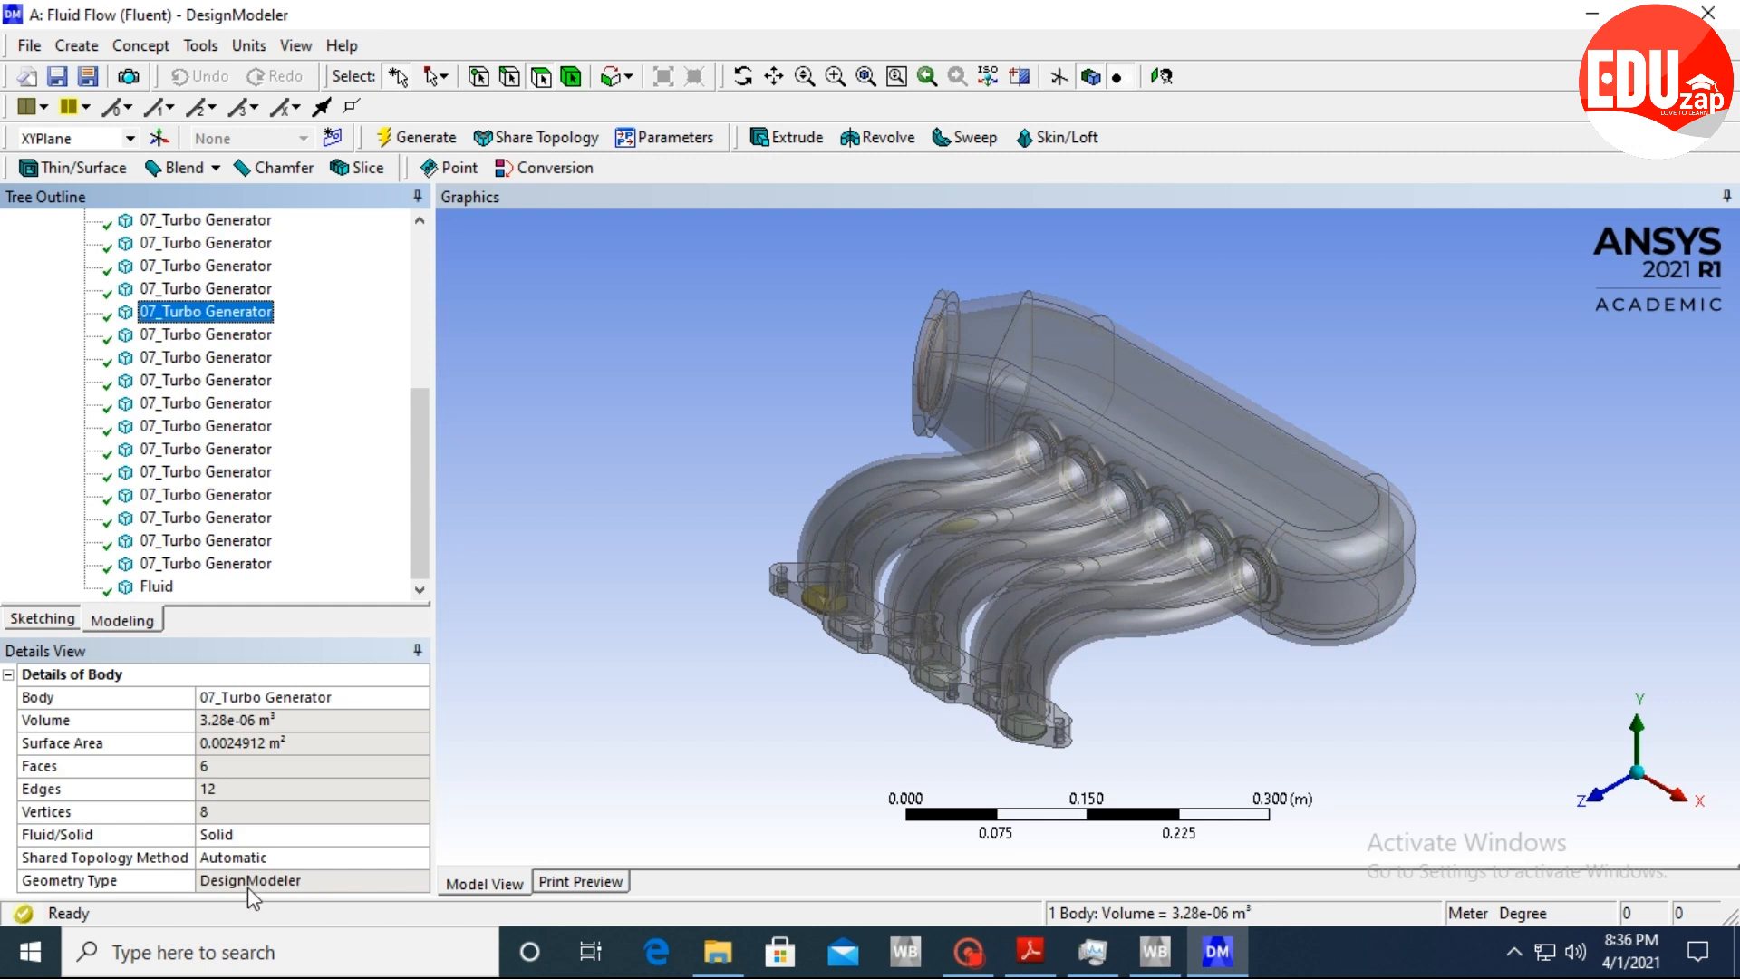
Compare the details of the first and last 07_Turbo Generator bodies with those of the Fluid body.
{"action": "scroll", "coordinate": [426, 521], "scroll_direction": "up", "scroll_amount": 5}
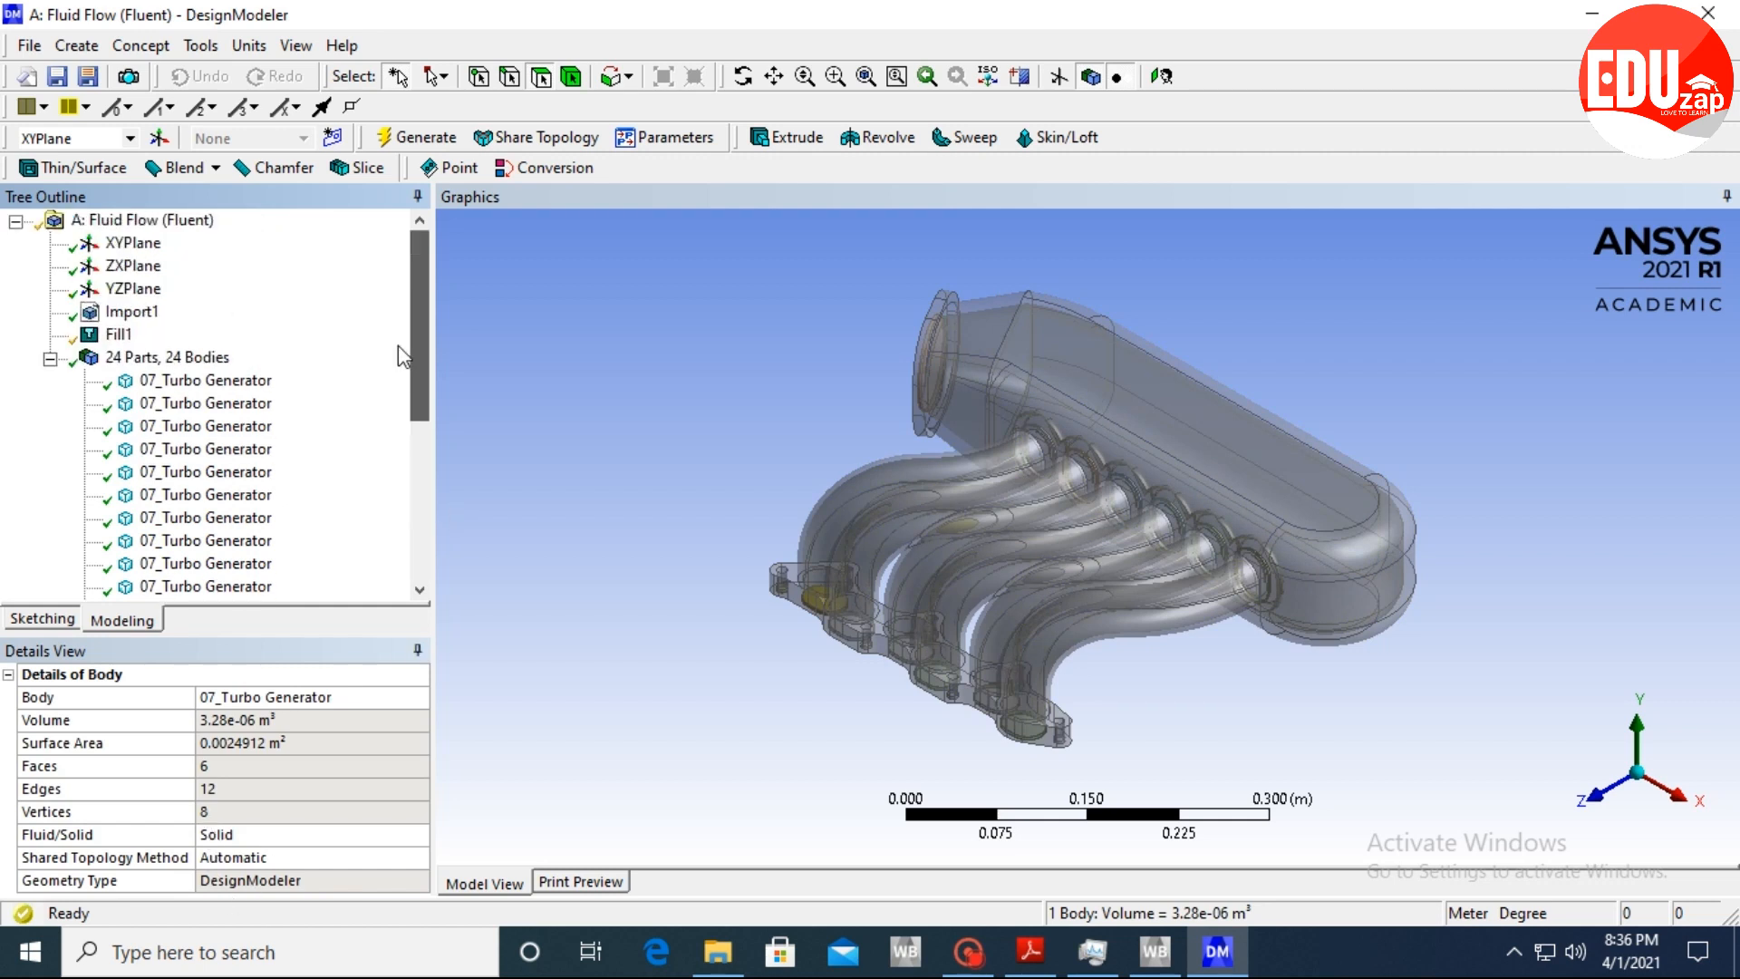
{"action": "left_click", "coordinate": [246, 380]}
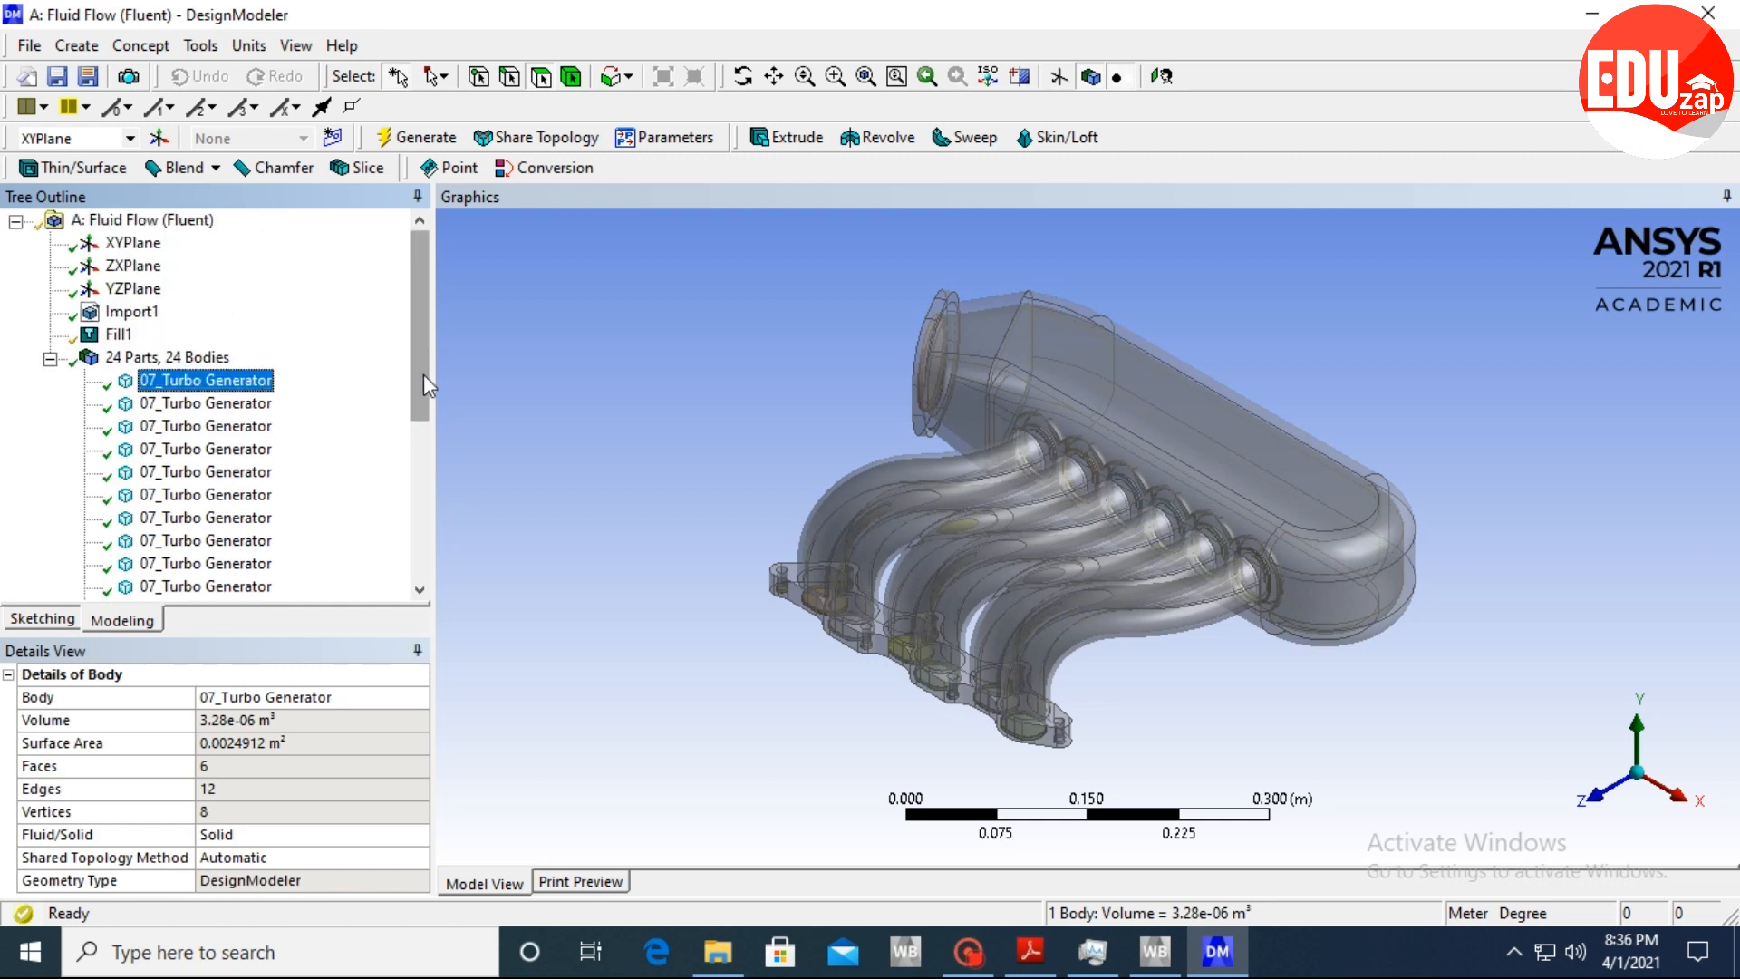
{"action": "scroll", "coordinate": [406, 508], "scroll_direction": "down", "scroll_amount": 3}
{"action": "left_click", "coordinate": [267, 564]}
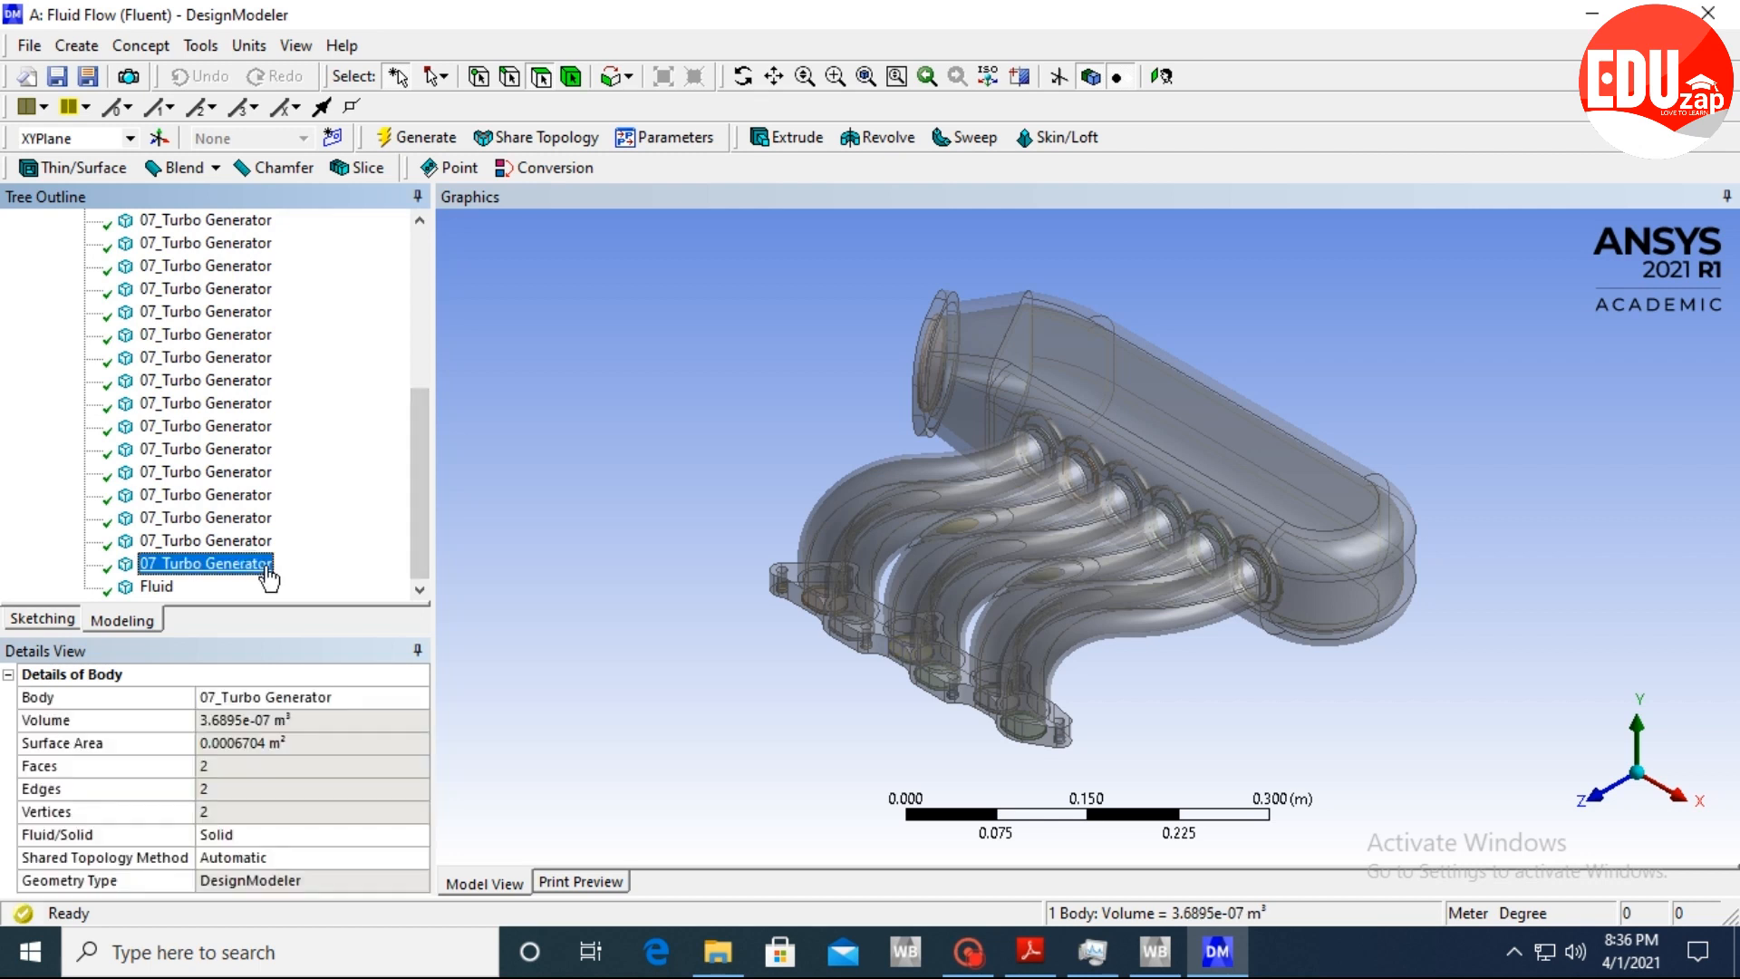
{"action": "left_click", "coordinate": [156, 587]}
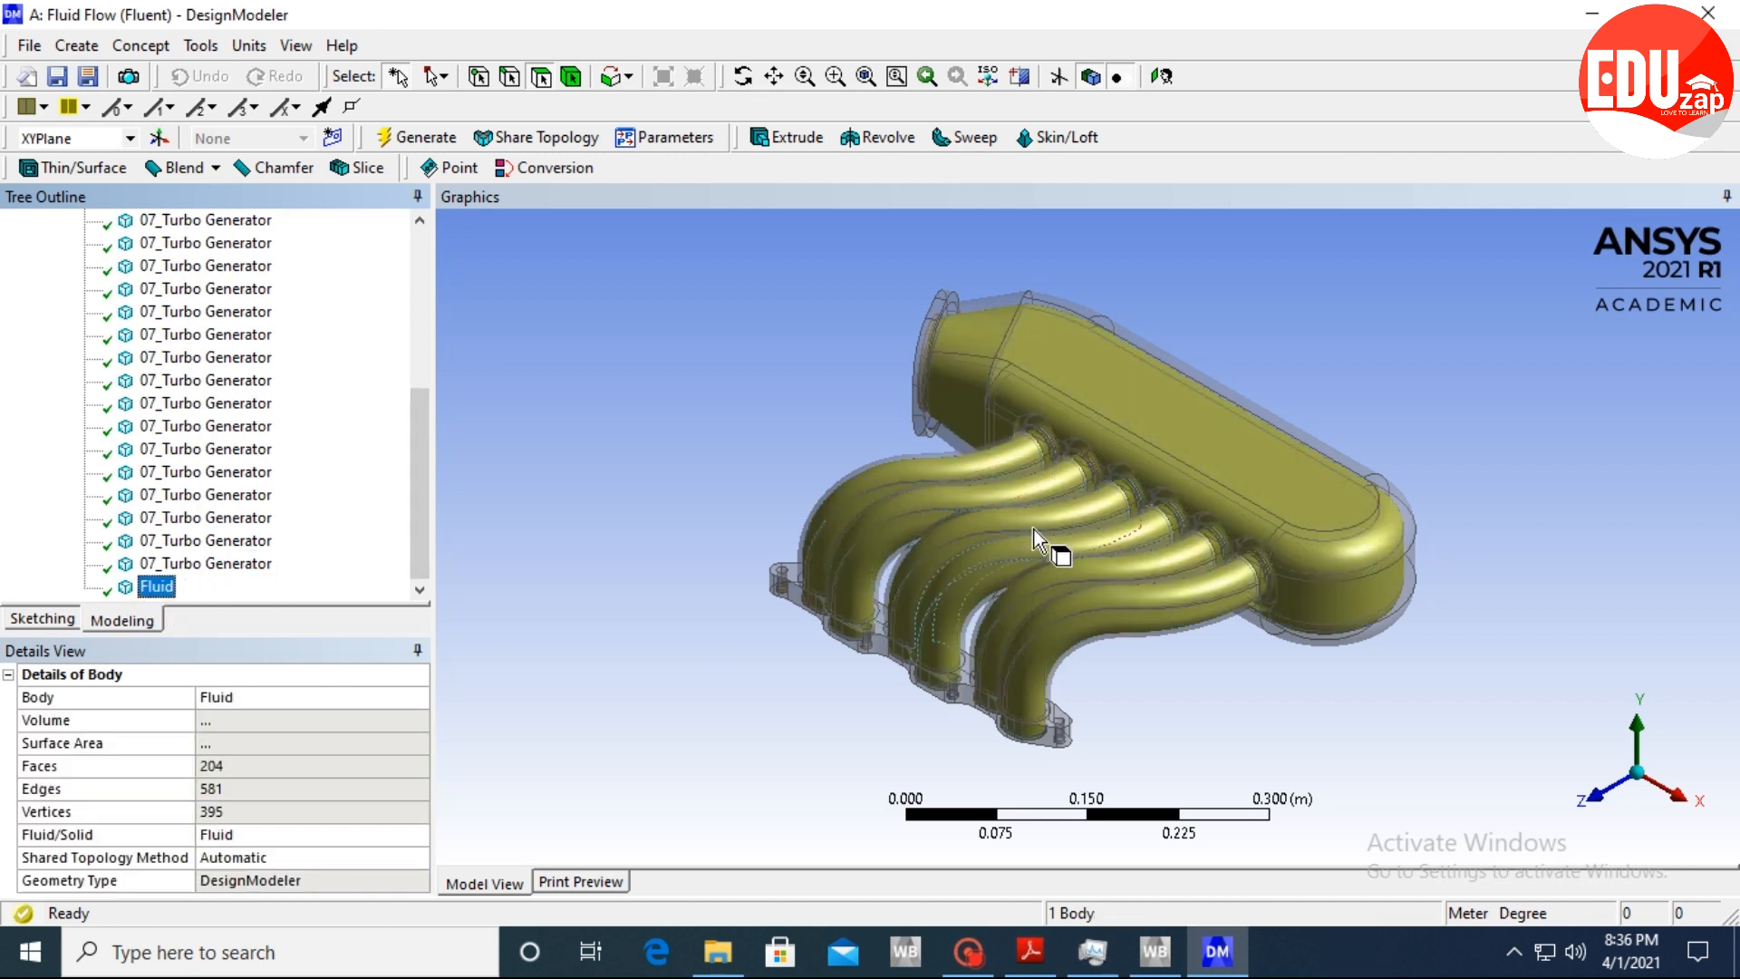
{"action": "left_click_drag", "start_coordinate": [417, 520], "coordinate": [426, 366]}
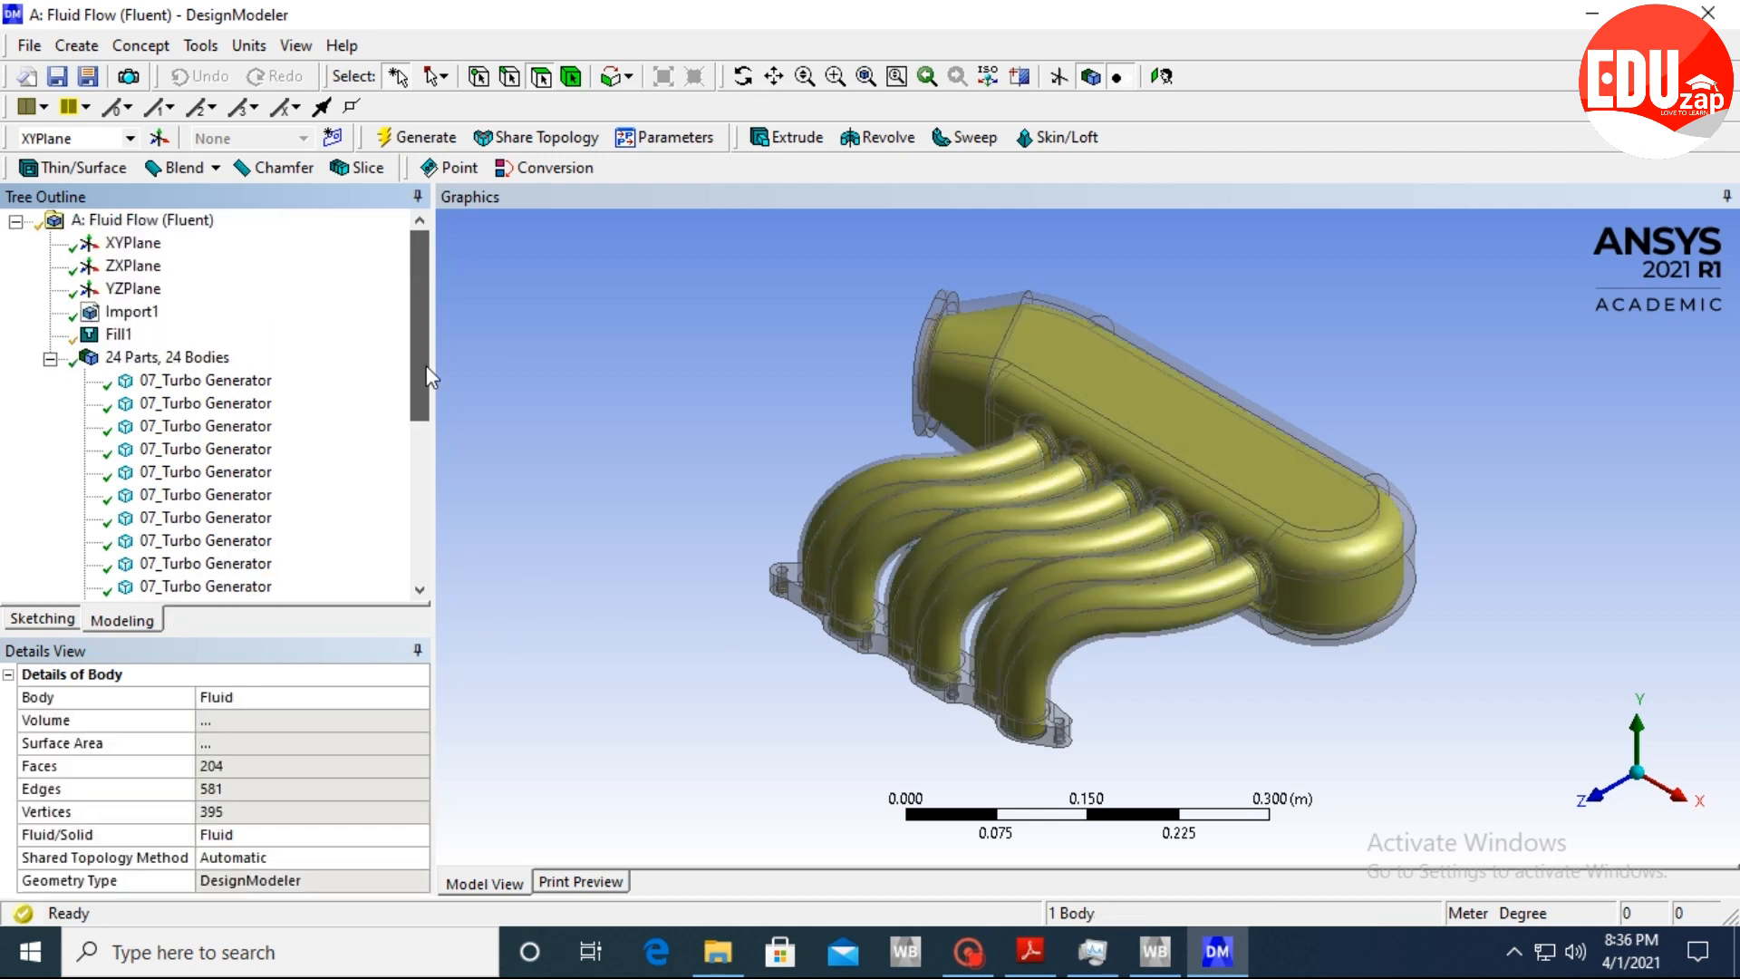
Suppress all the 07_Turbo Generator solid bodies and highlight the Fluid body.
{"action": "left_click", "coordinate": [229, 381]}
{"action": "mouse_move", "coordinate": [421, 384]}
{"action": "left_mouse_down"}
{"action": "mouse_move", "coordinate": [400, 580]}
{"action": "mouse_move", "coordinate": [424, 355]}
{"action": "left_mouse_up"}
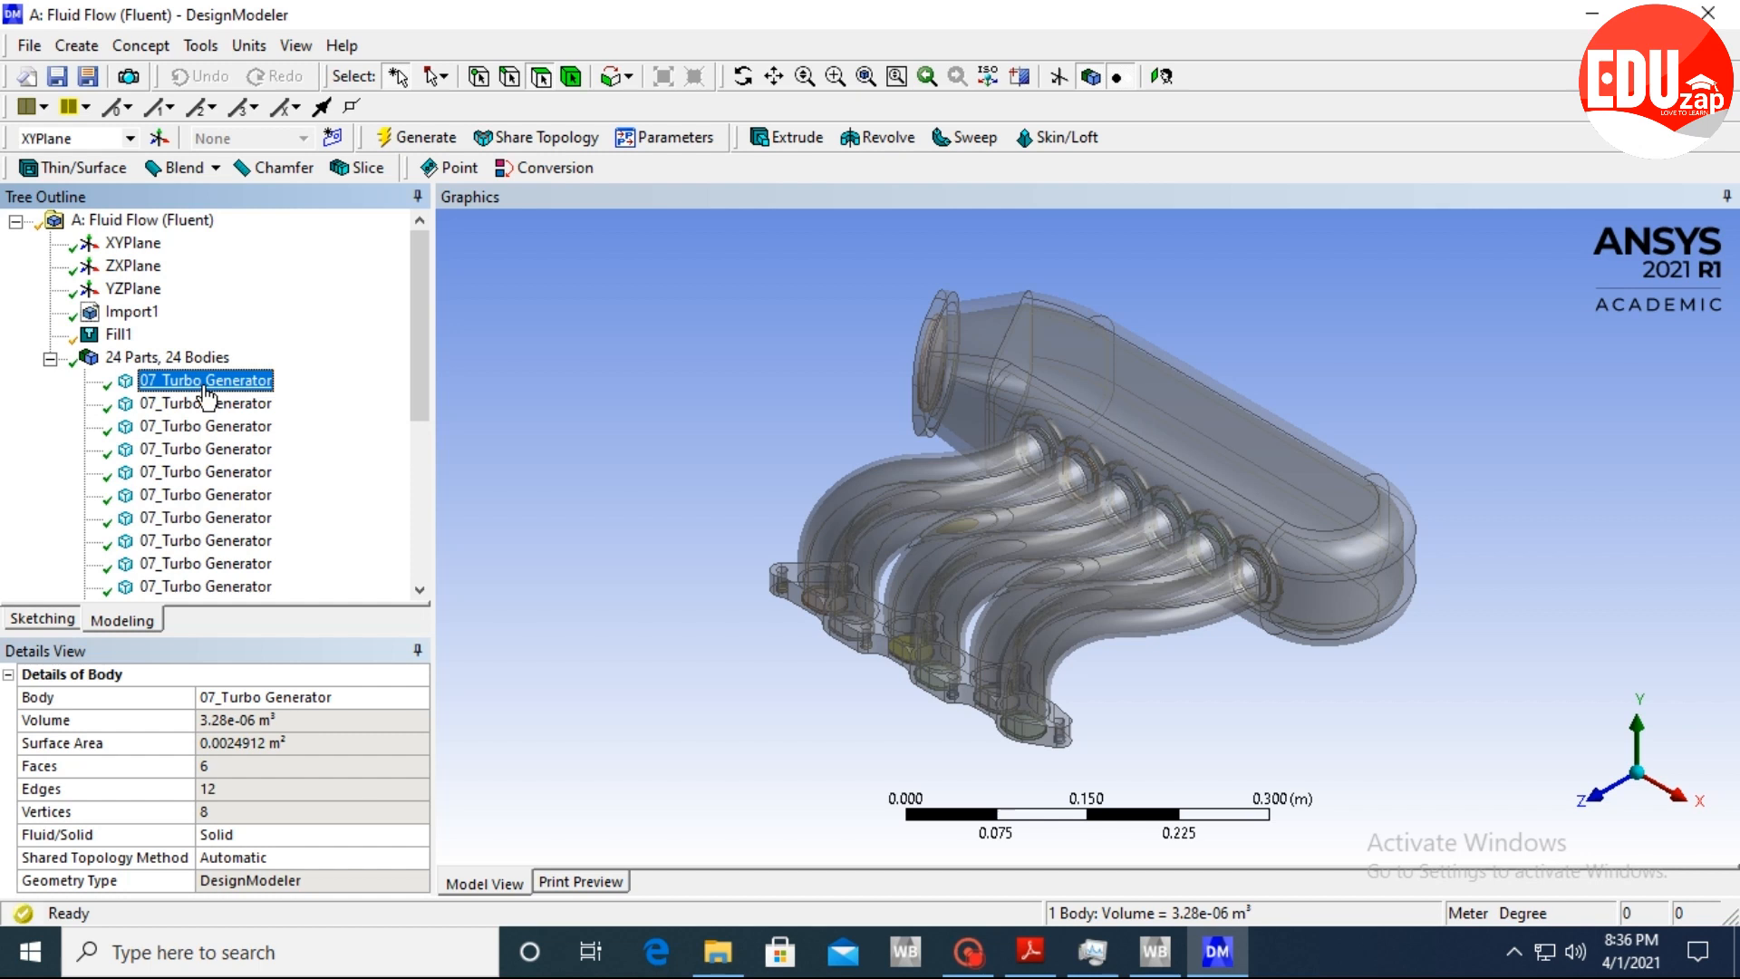
{"action": "left_click_drag", "start_coordinate": [413, 375], "coordinate": [410, 521]}
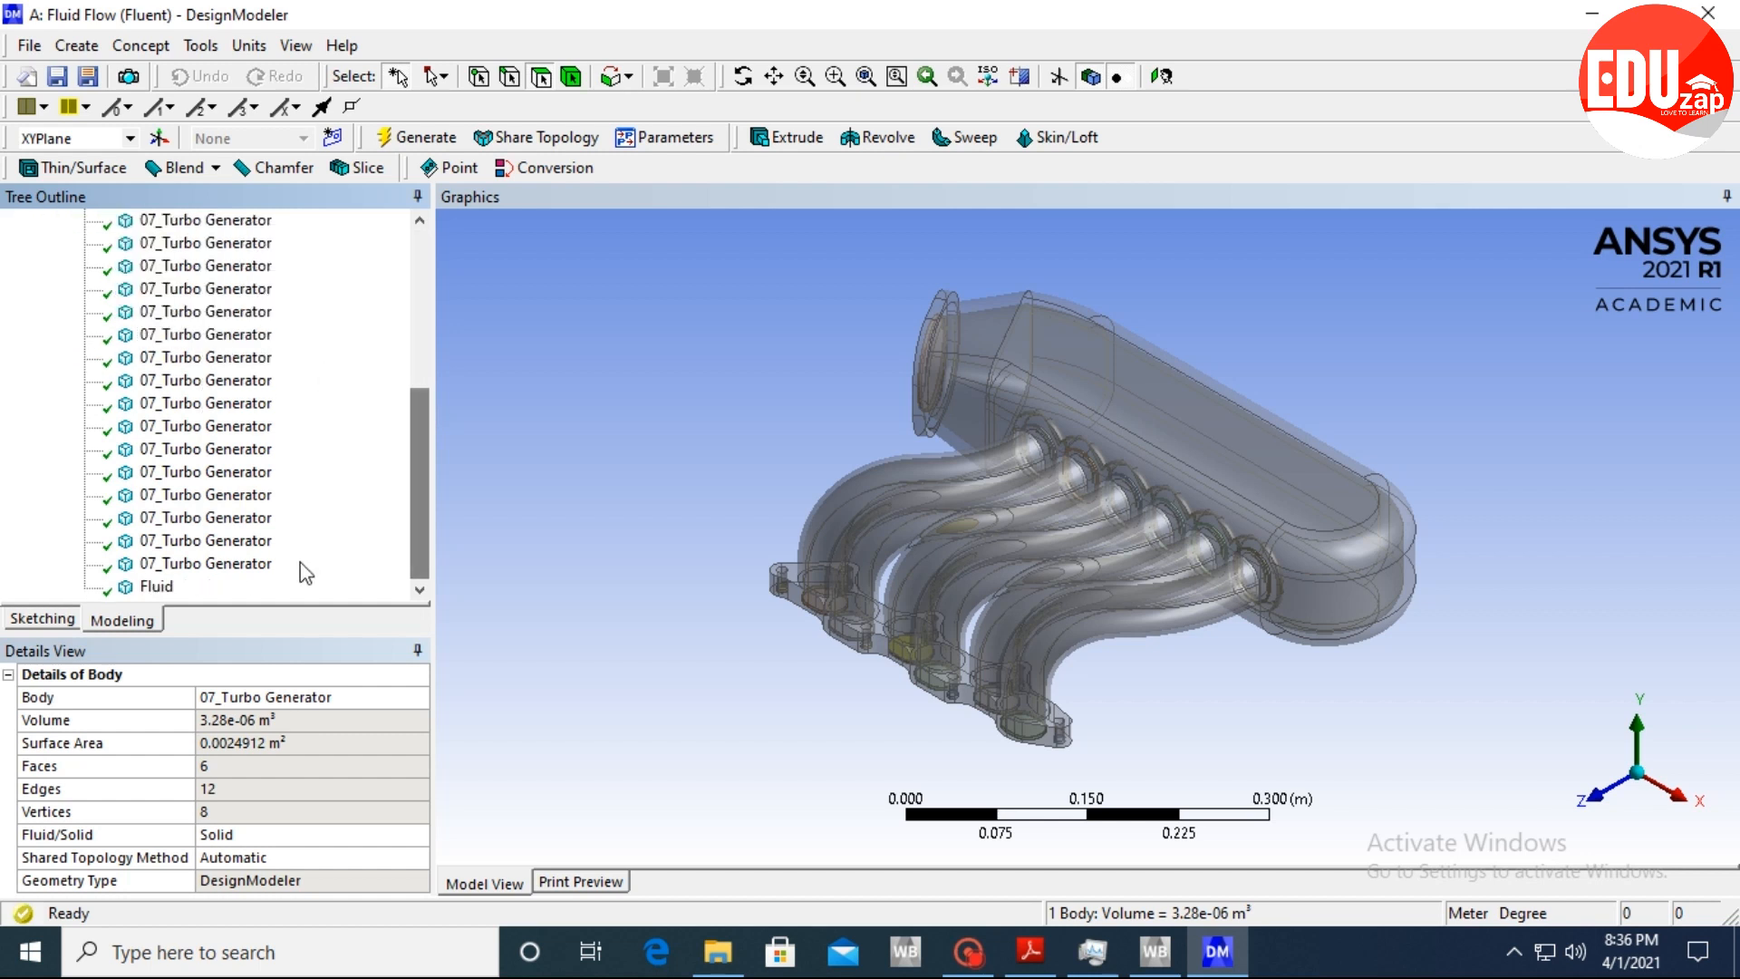
{"action": "left_click", "coordinate": [228, 569], "text": "shift"}
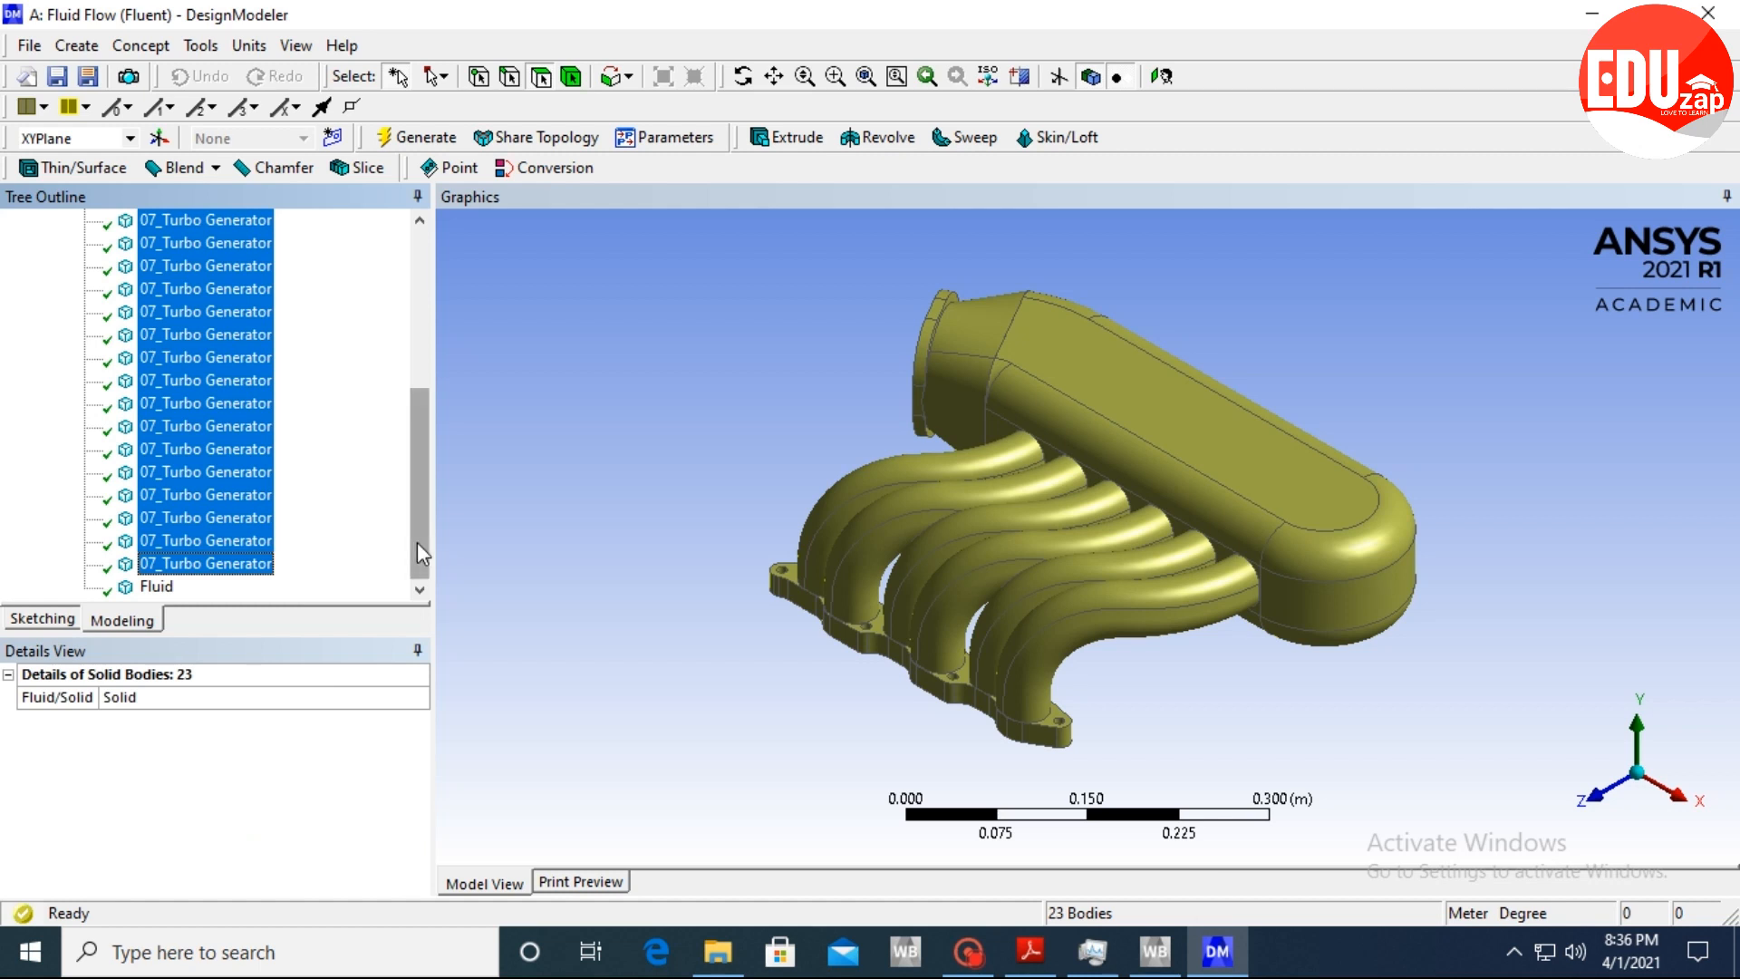
{"action": "left_click_drag", "start_coordinate": [417, 551], "coordinate": [419, 412]}
{"action": "right_click", "coordinate": [230, 346]}
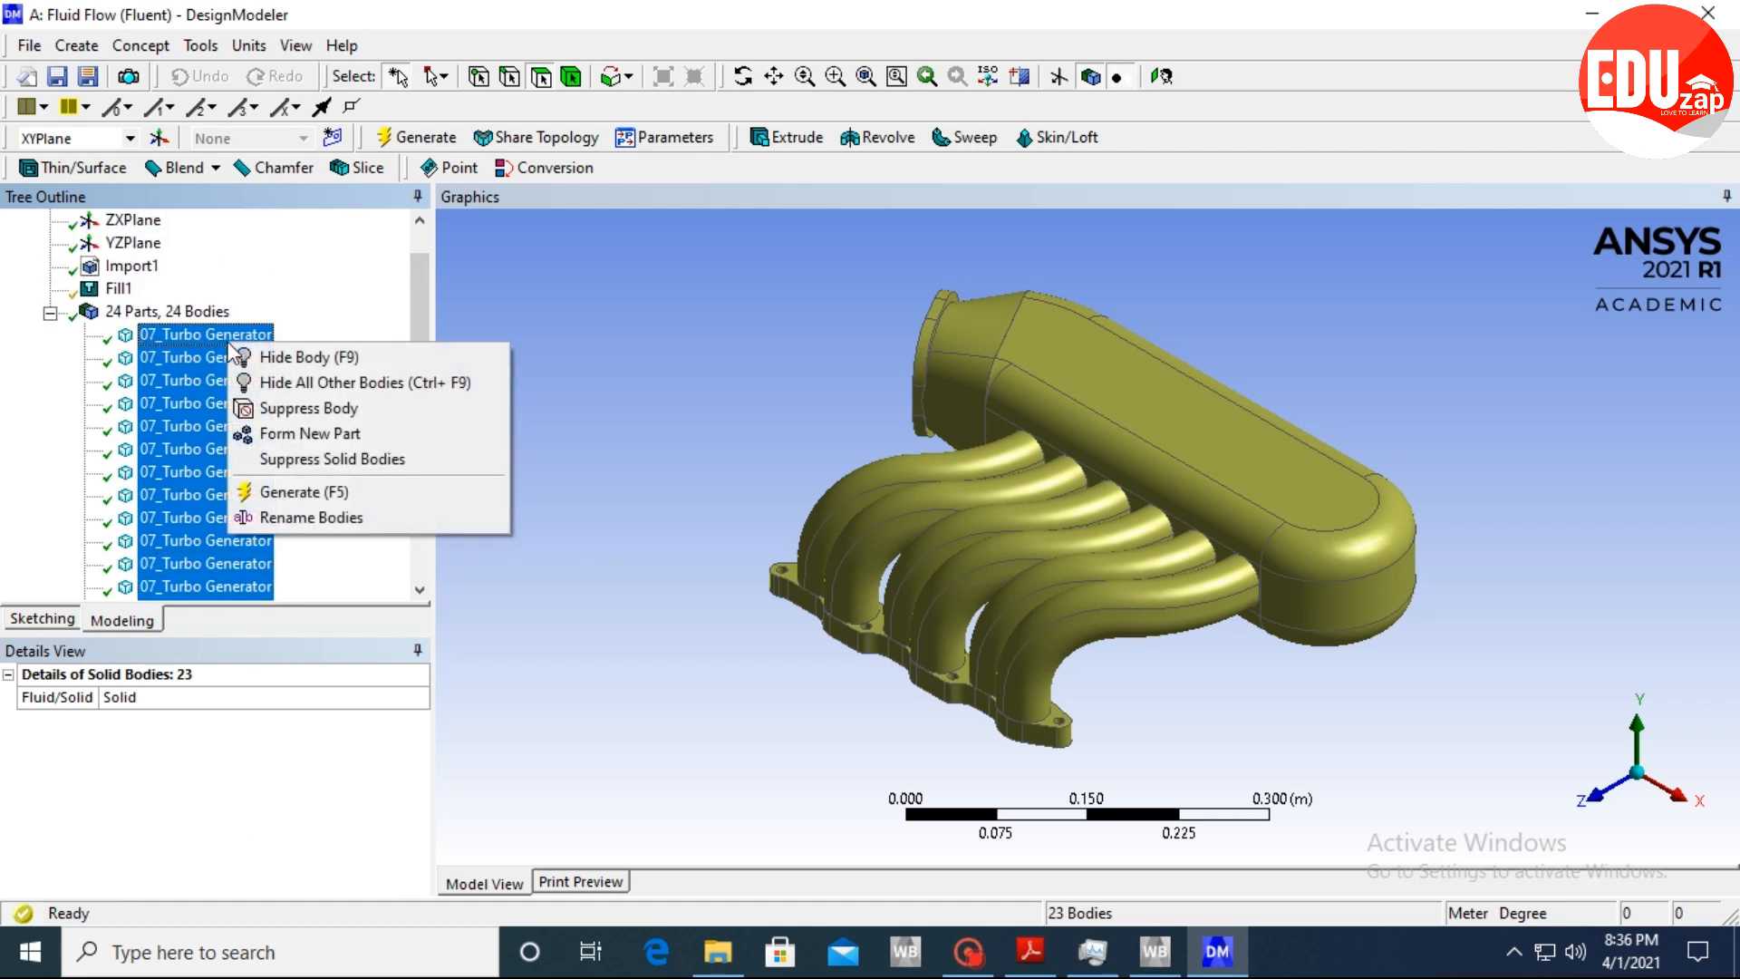
{"action": "left_click_drag", "start_coordinate": [416, 289], "coordinate": [340, 509]}
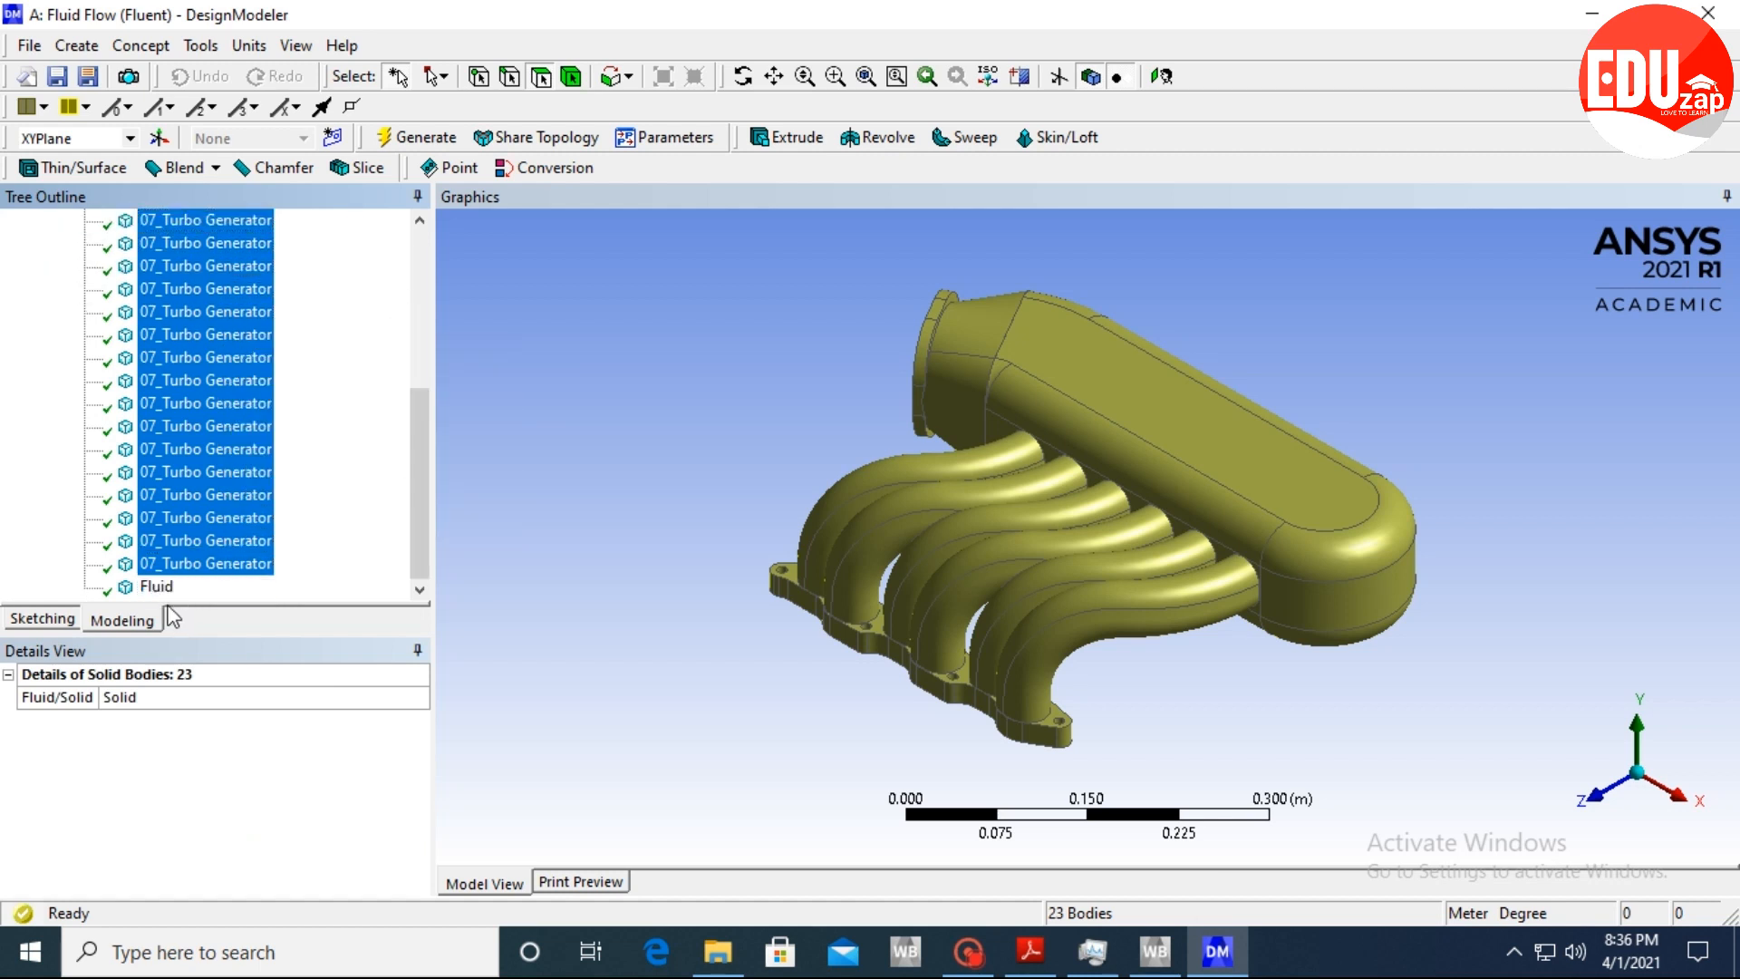
{"action": "right_click", "coordinate": [186, 426]}
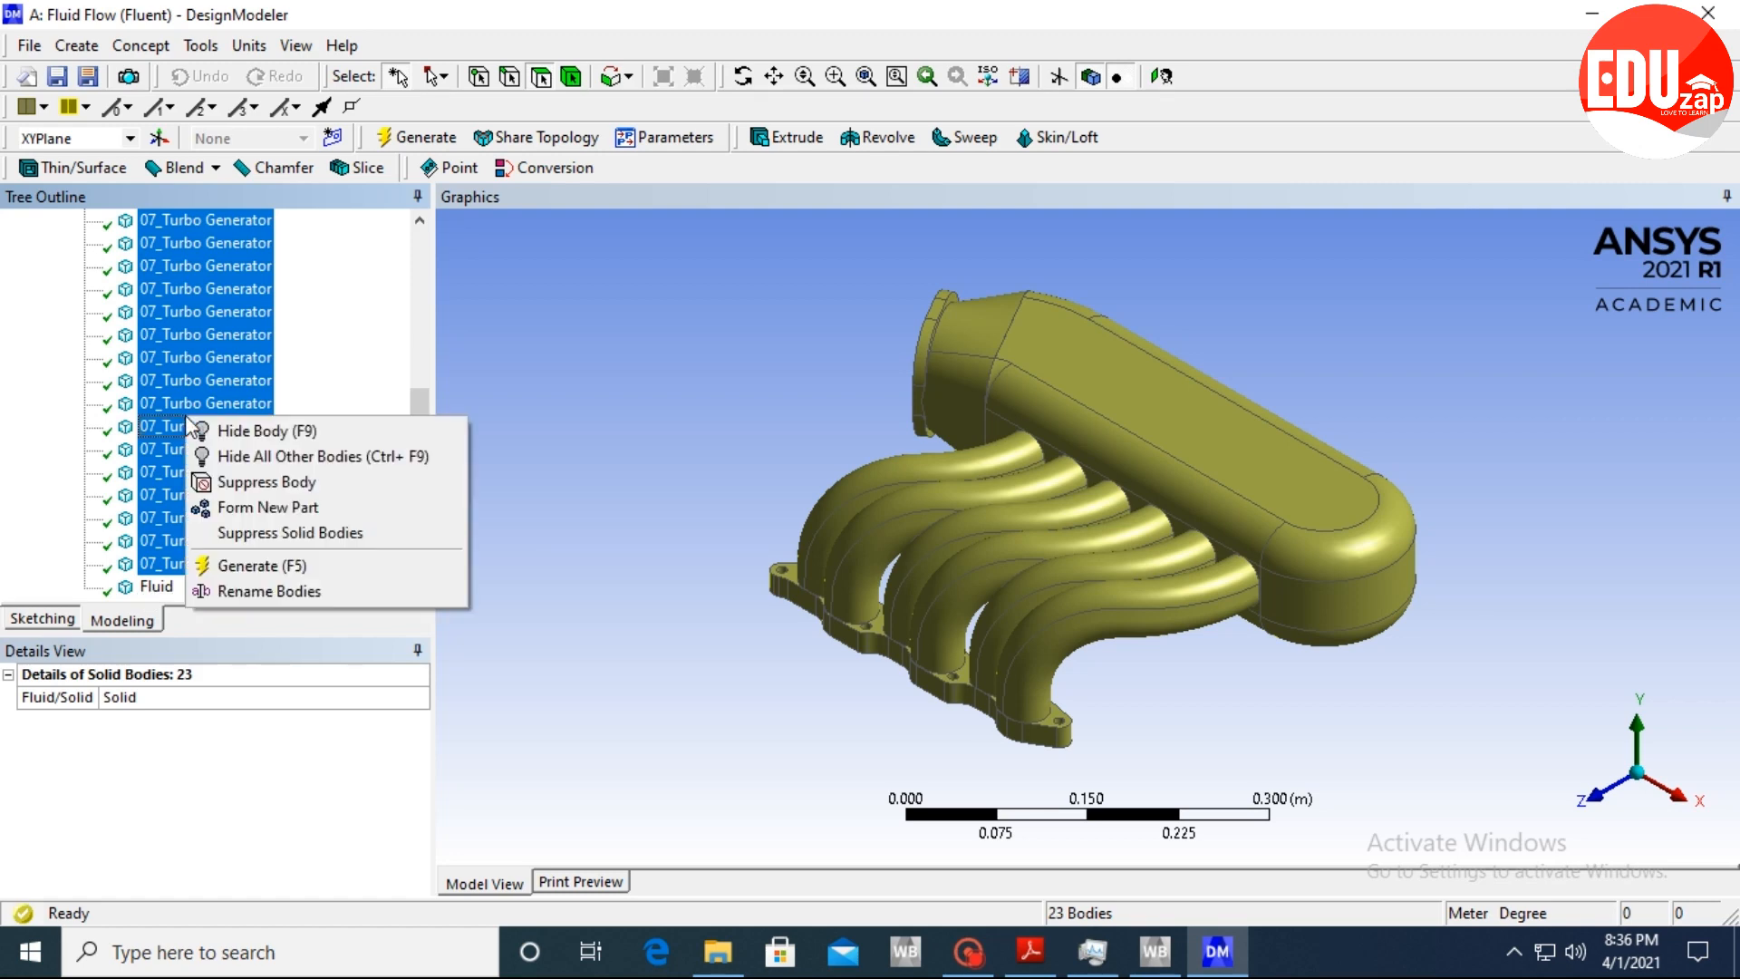
{"action": "left_click", "coordinate": [269, 535]}
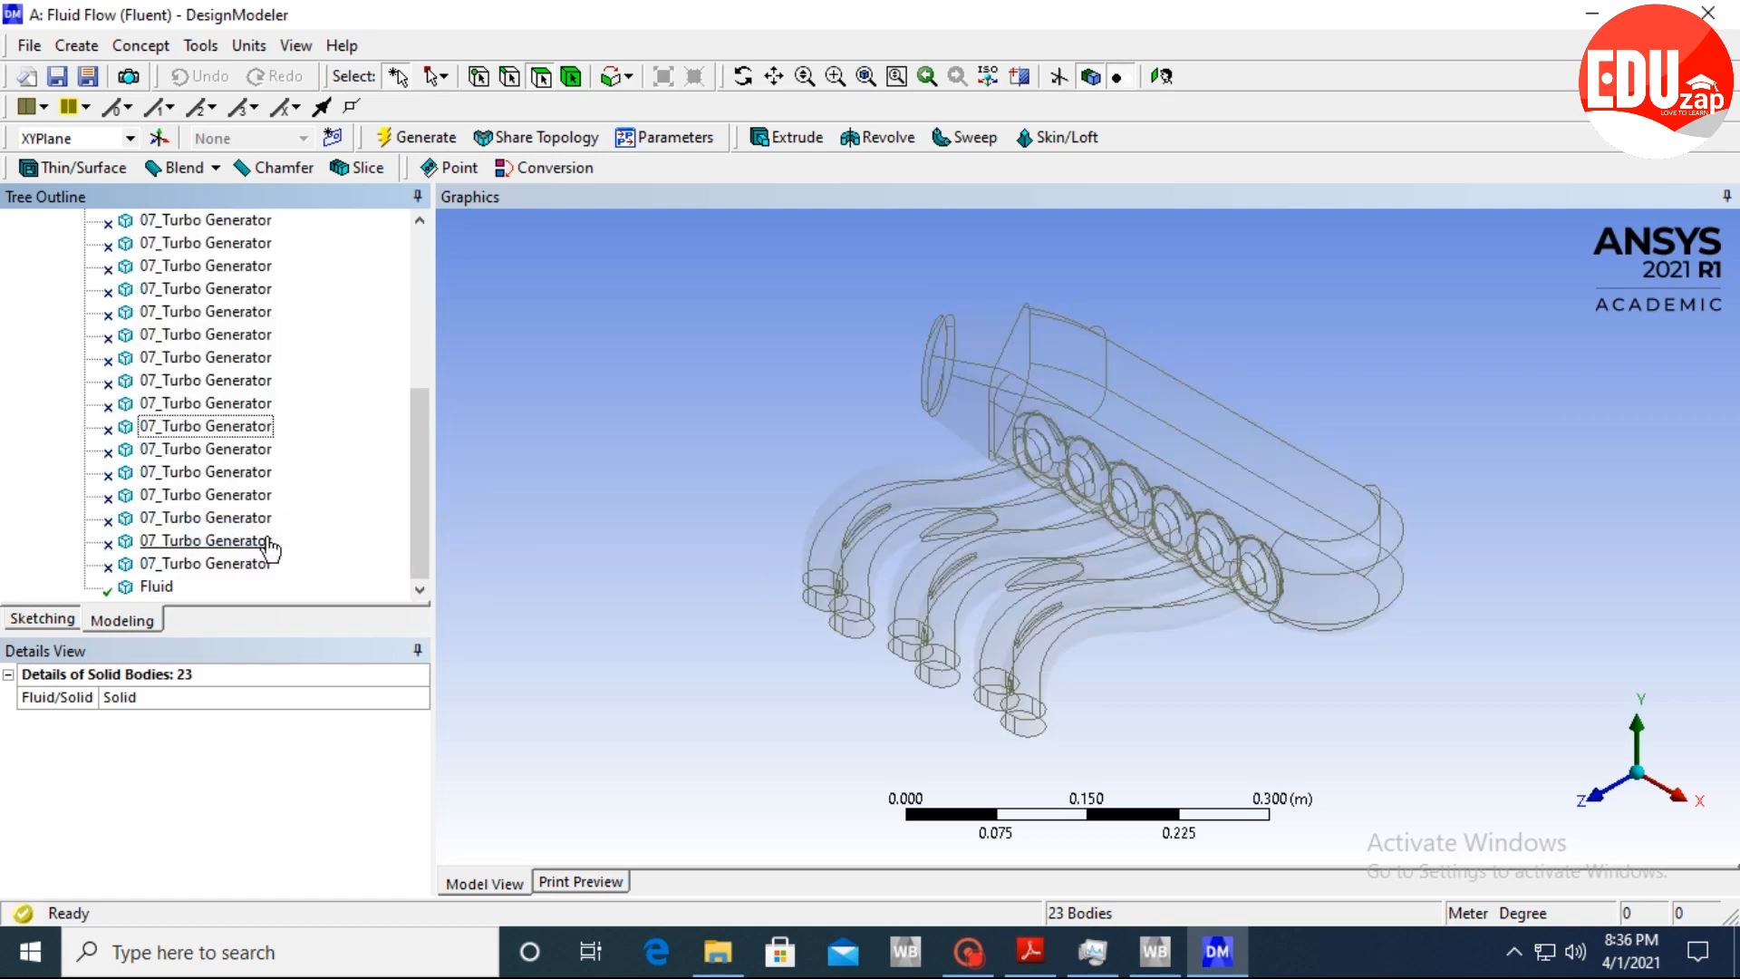
{"action": "left_click", "coordinate": [164, 590]}
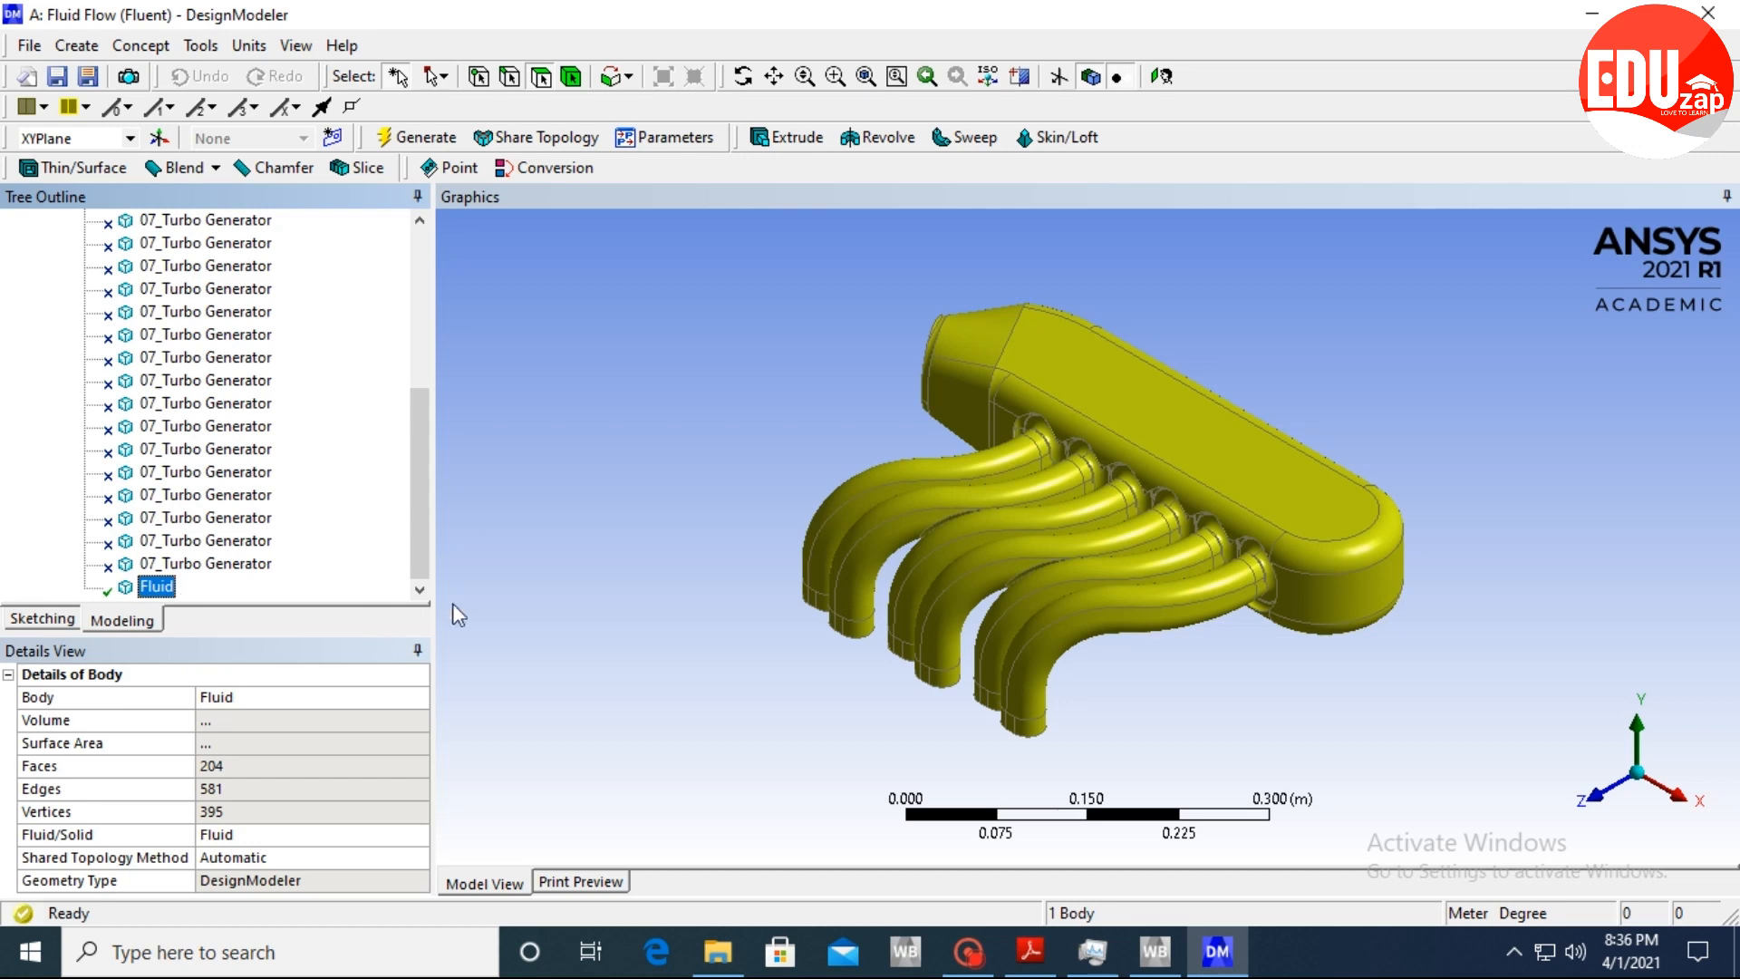
{"action": "left_click_drag", "start_coordinate": [415, 493], "coordinate": [415, 294]}
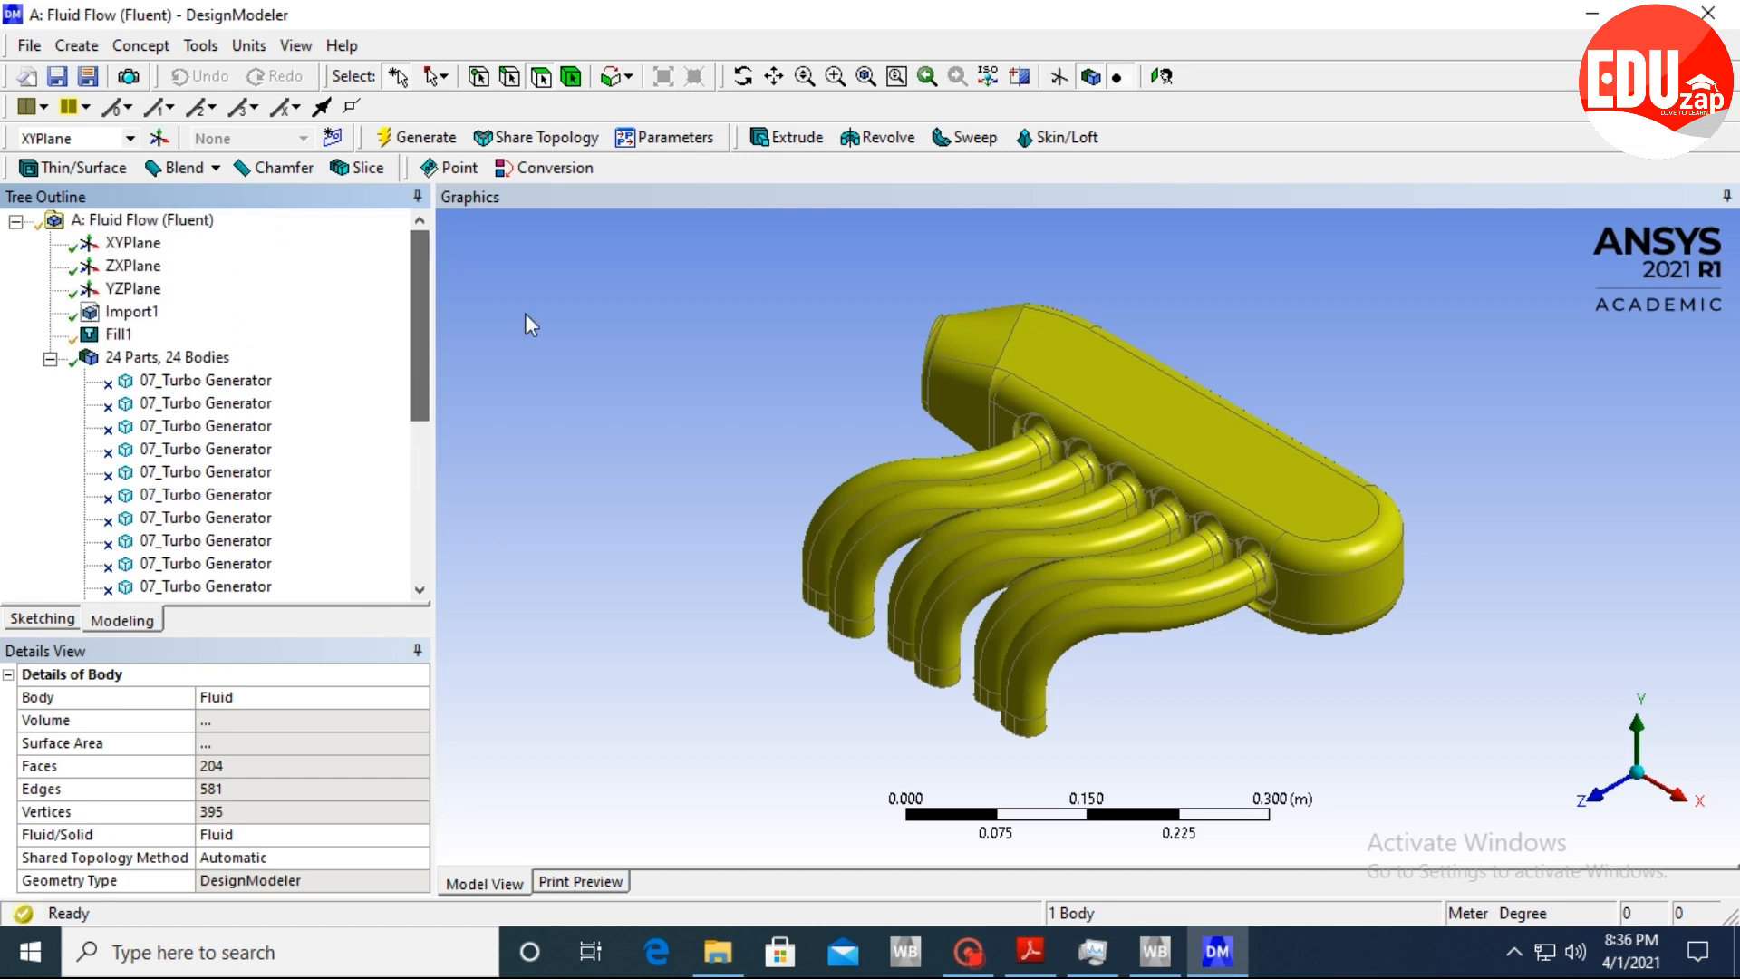
Create and generate a named selection called Inlet on the large circular end face of the Fluid body's plenum.
{"action": "left_click", "coordinate": [743, 76]}
{"action": "left_click_drag", "start_coordinate": [880, 375], "coordinate": [854, 343]}
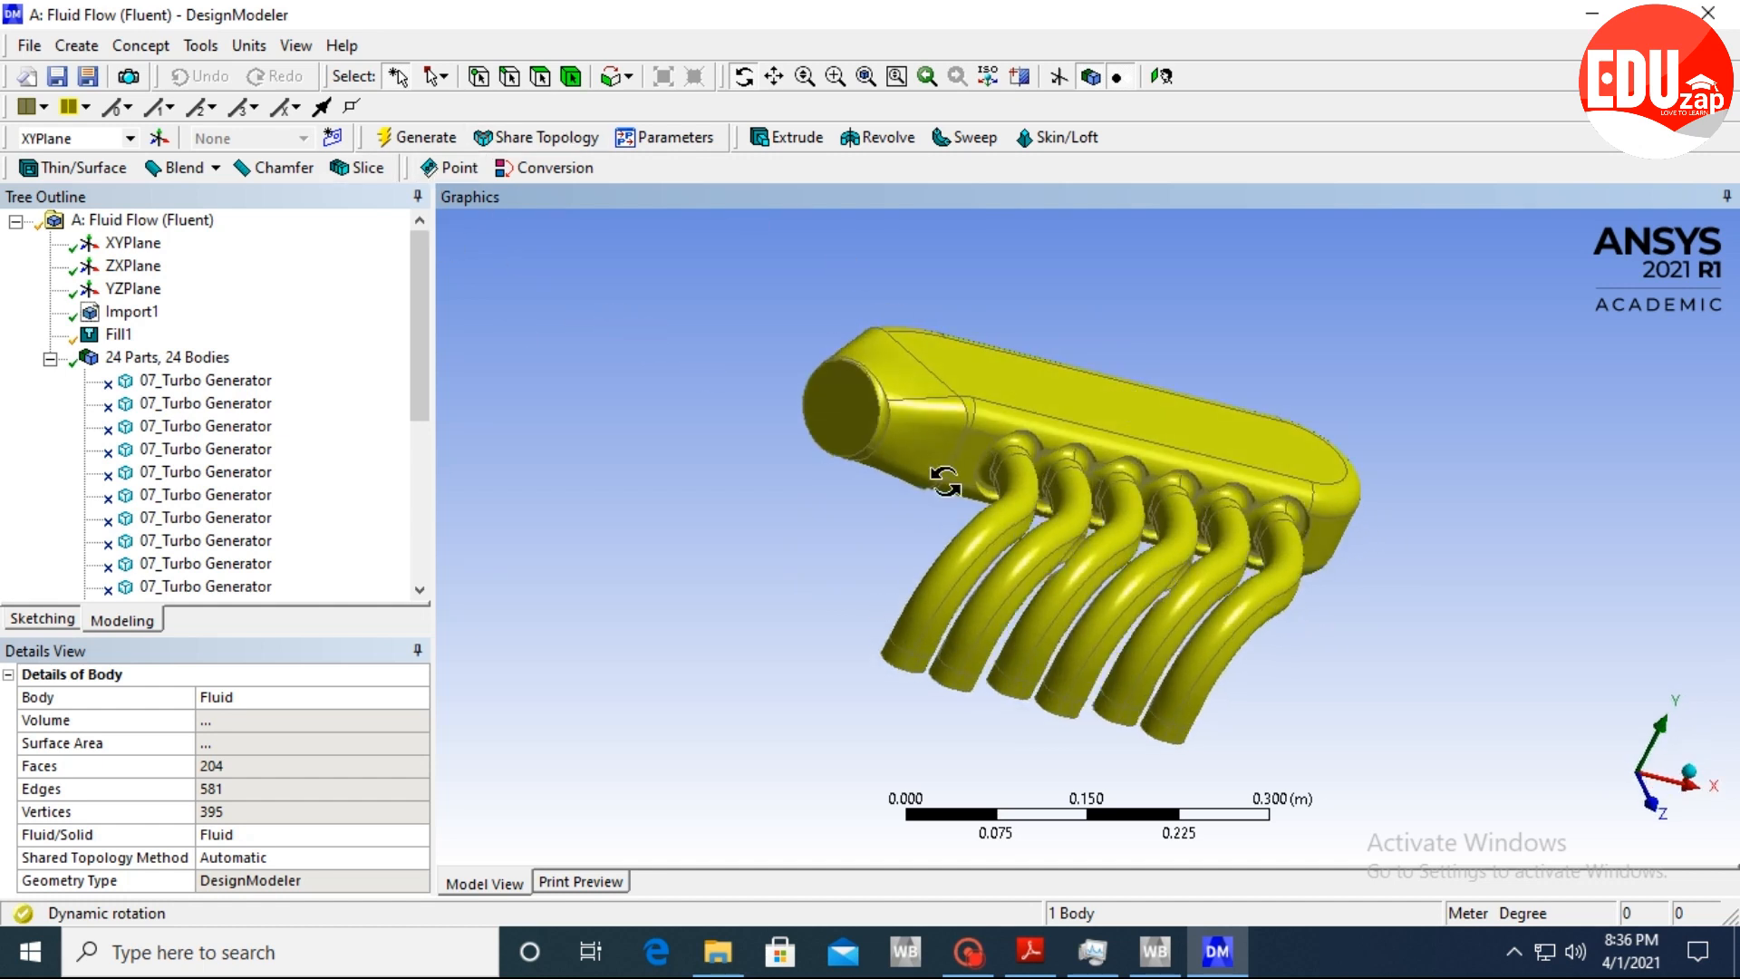
{"action": "left_click", "coordinate": [547, 76]}
{"action": "left_click", "coordinate": [842, 429]}
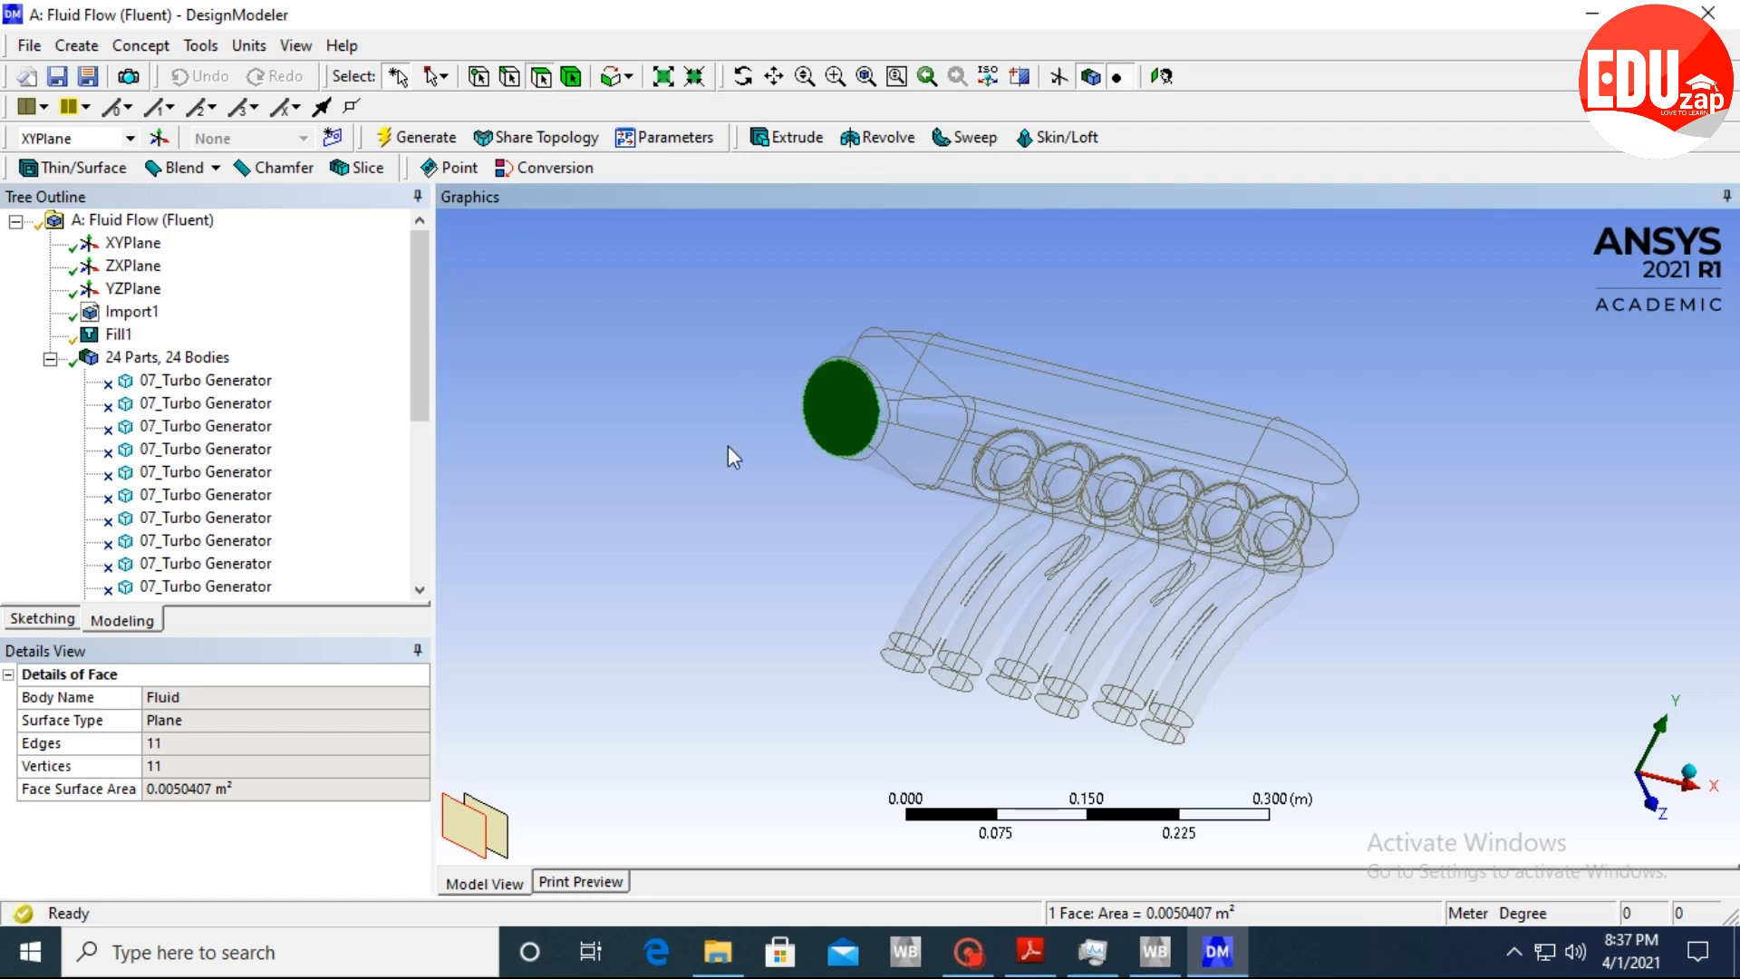
{"action": "right_click", "coordinate": [846, 417]}
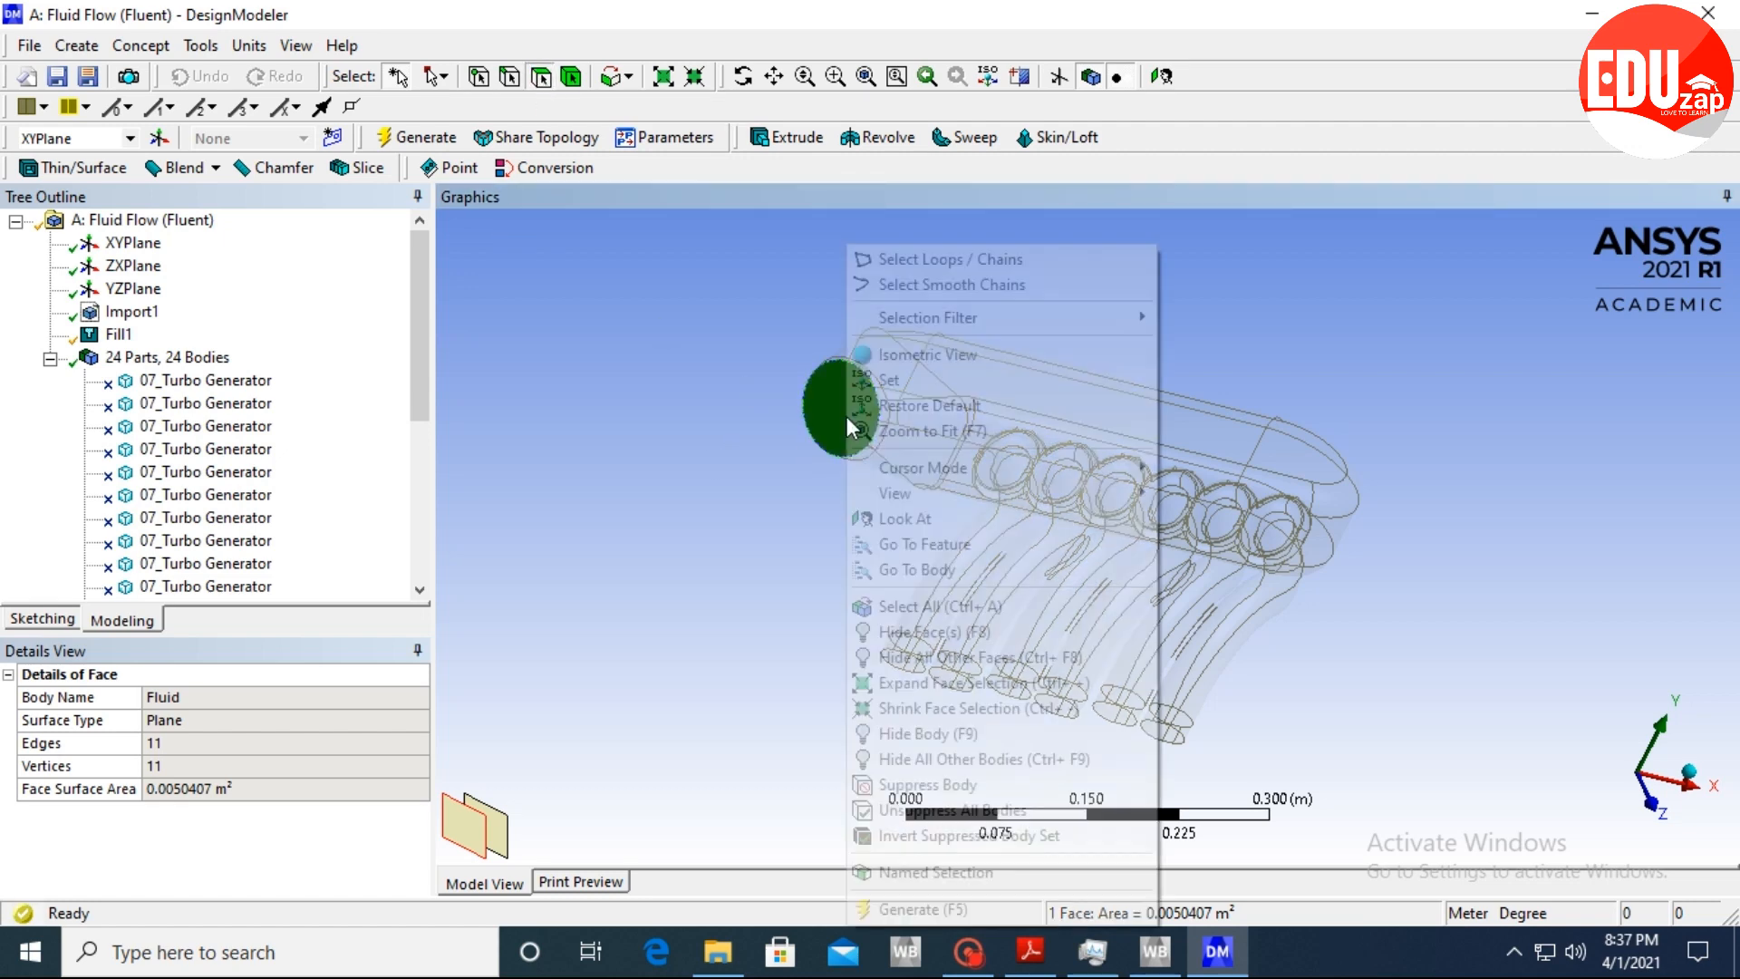
{"action": "left_click", "coordinate": [926, 872]}
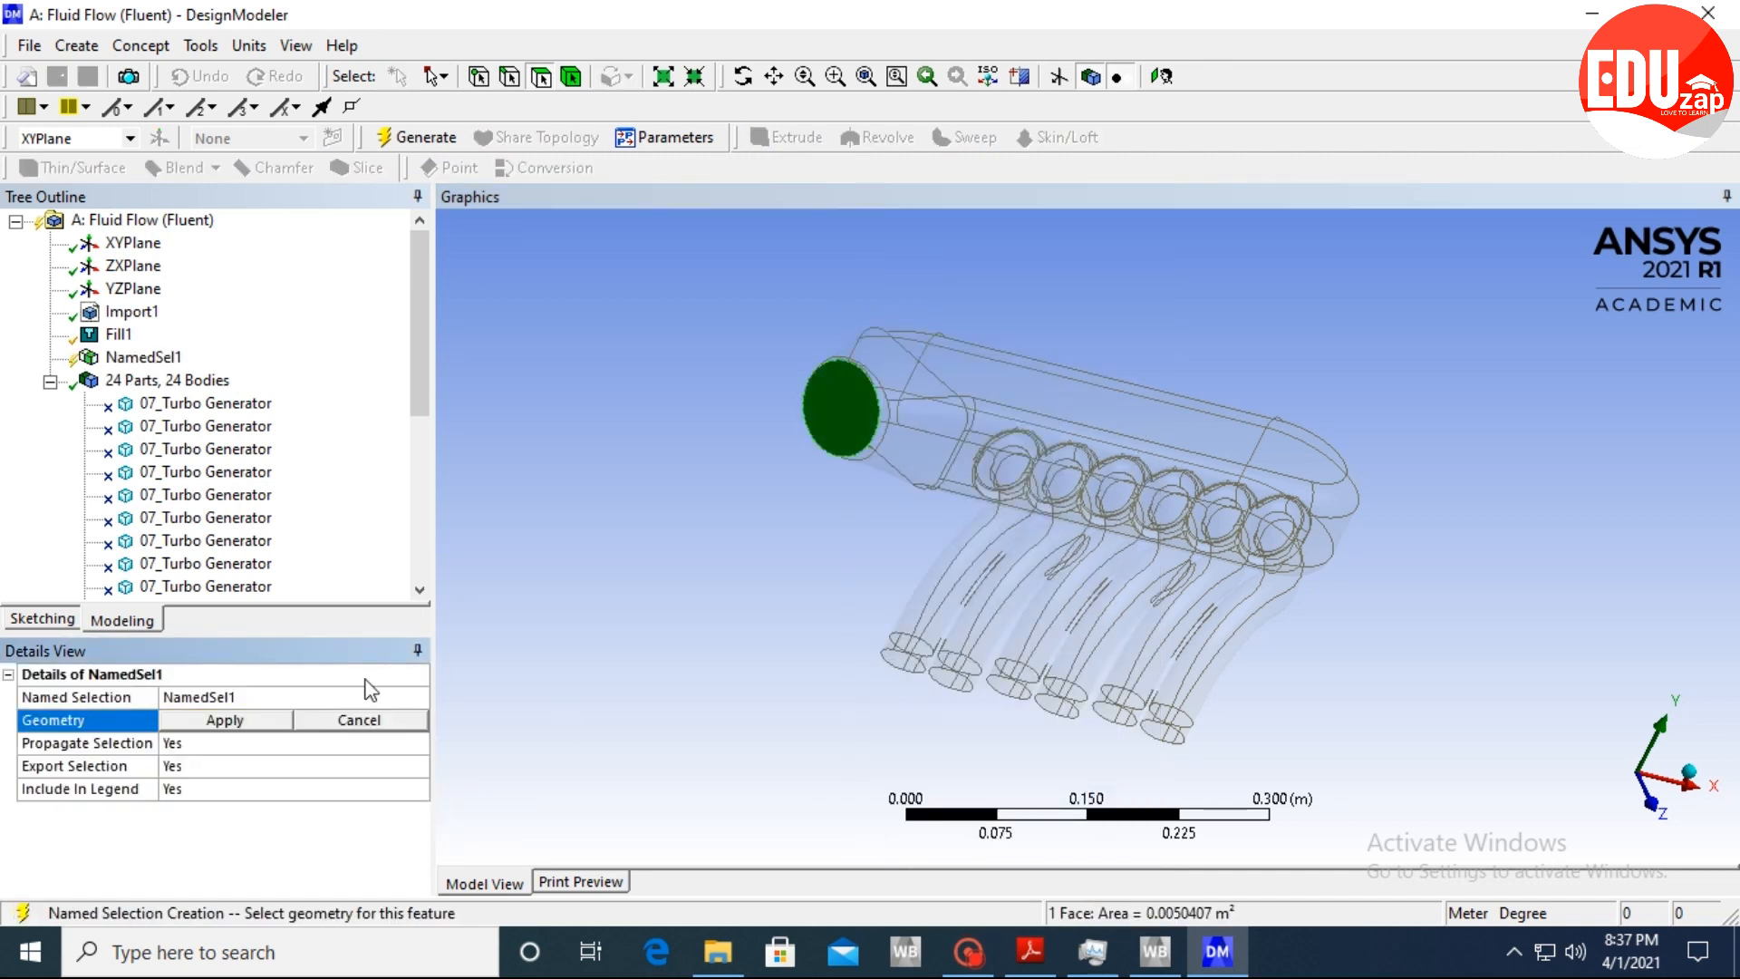
{"action": "left_click", "coordinate": [235, 717]}
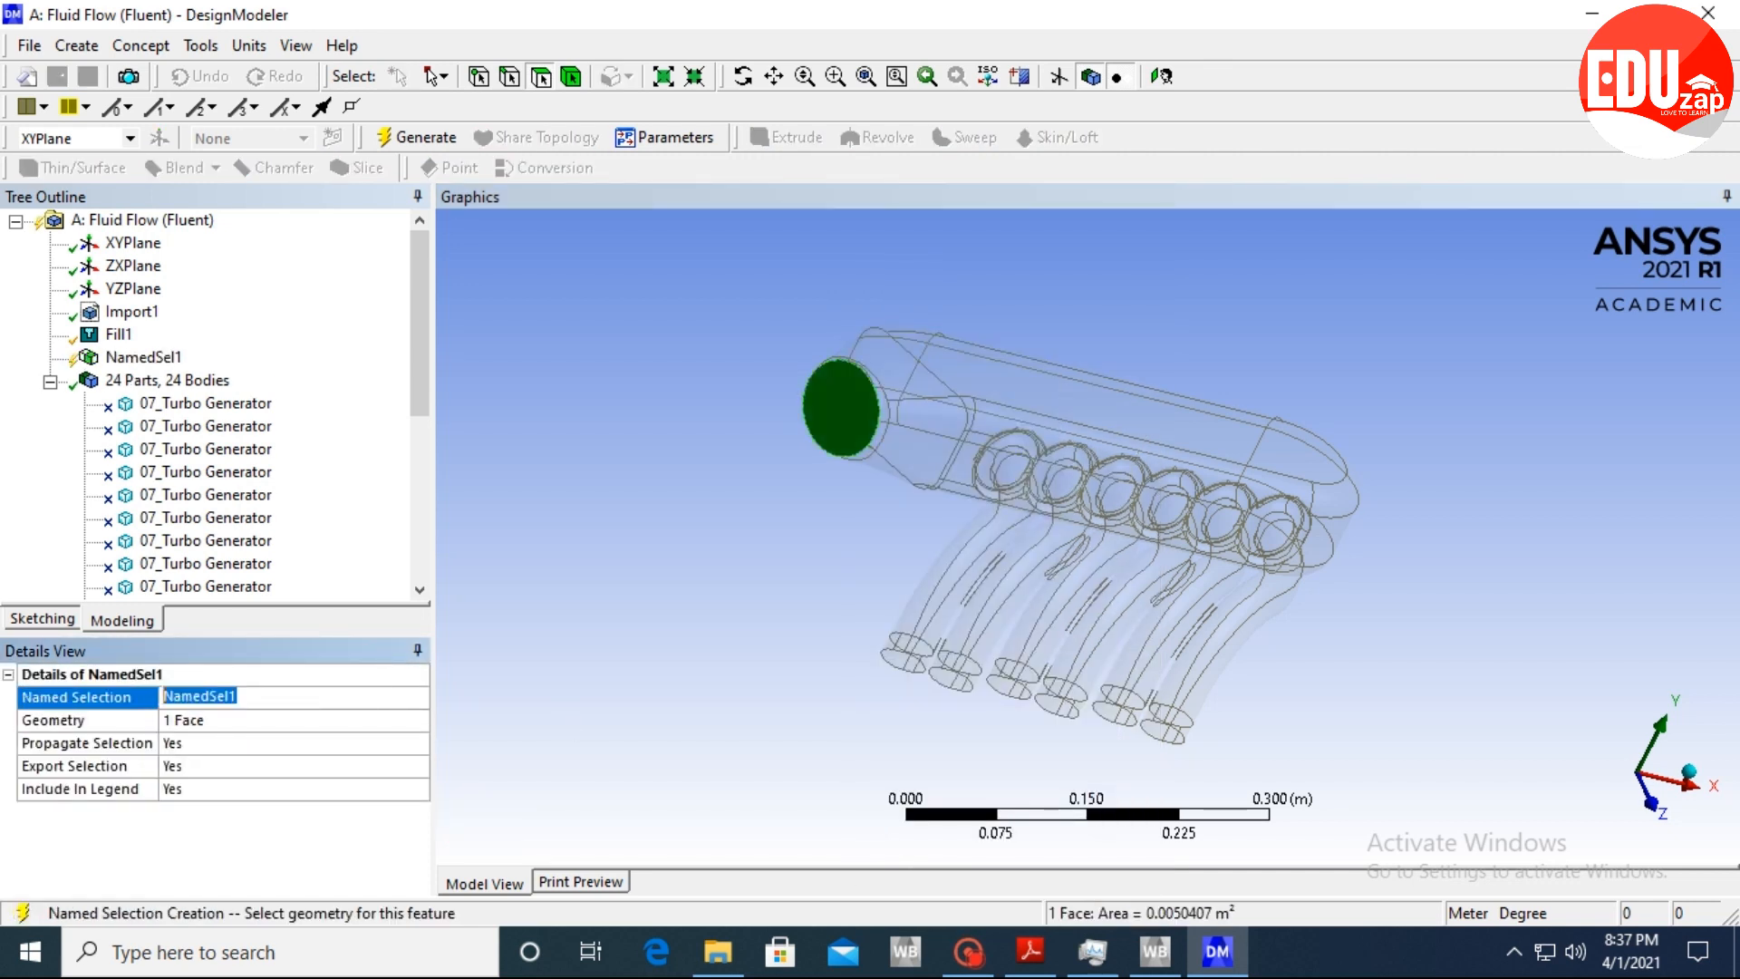
{"action": "type", "text": "Inlet"}
{"action": "left_click", "coordinate": [235, 361]}
{"action": "right_click", "coordinate": [123, 358]}
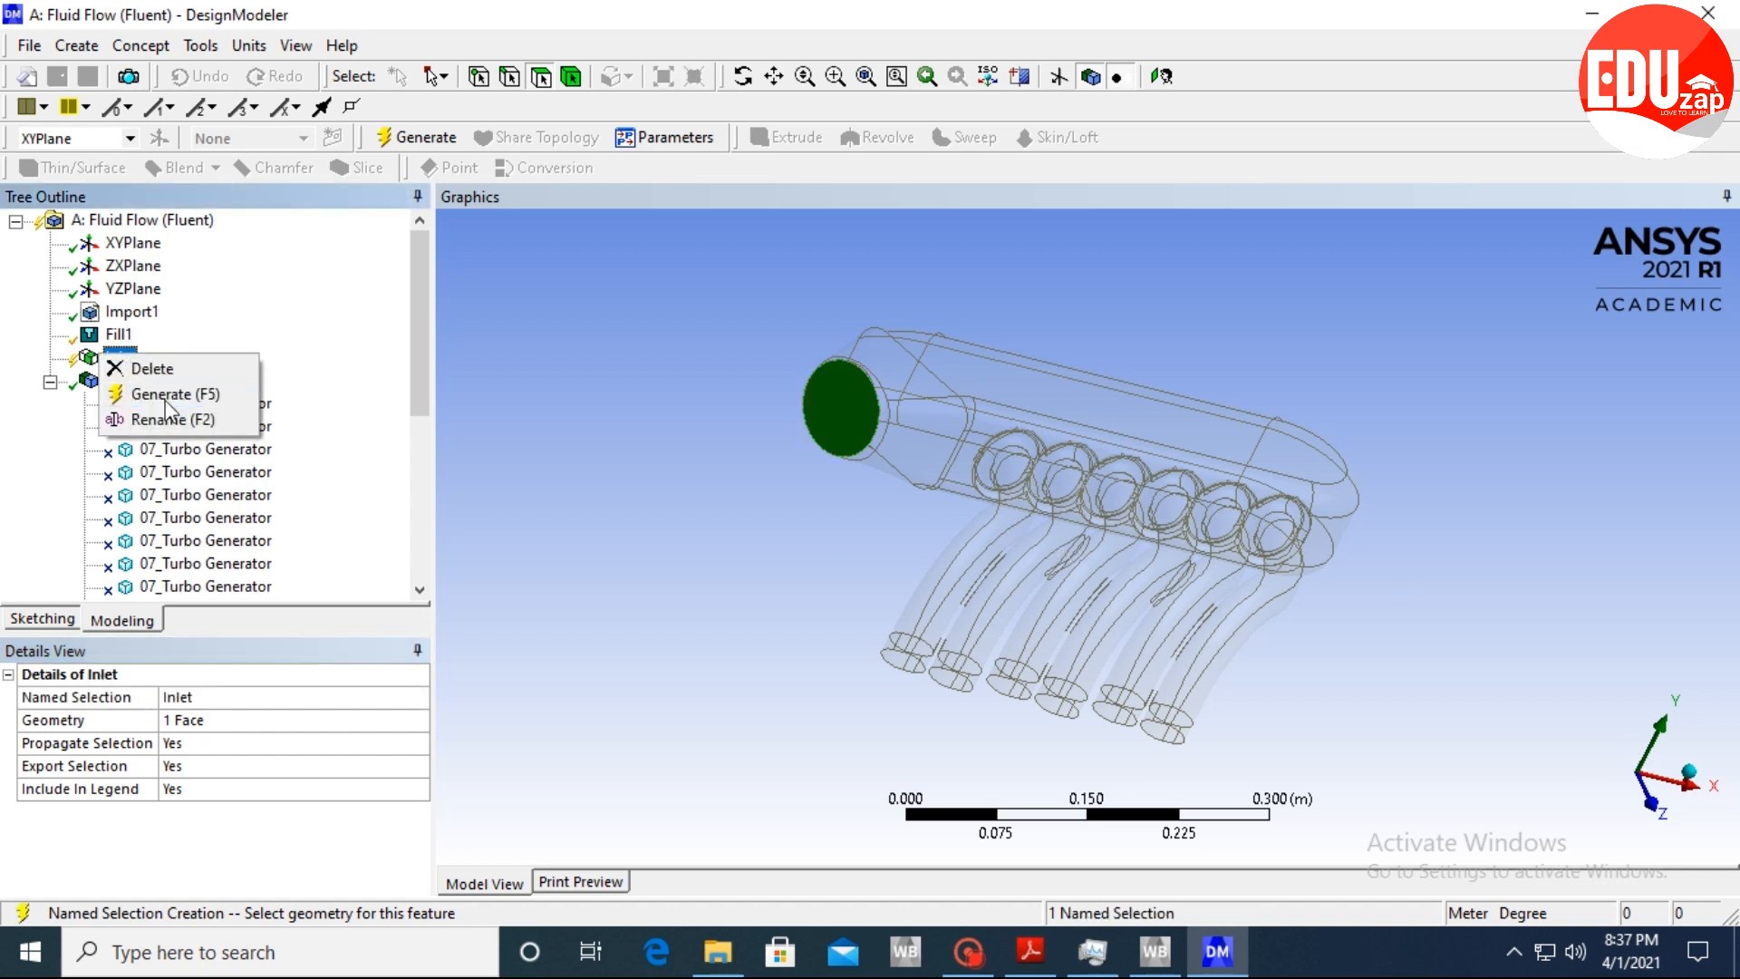
{"action": "left_click", "coordinate": [163, 399]}
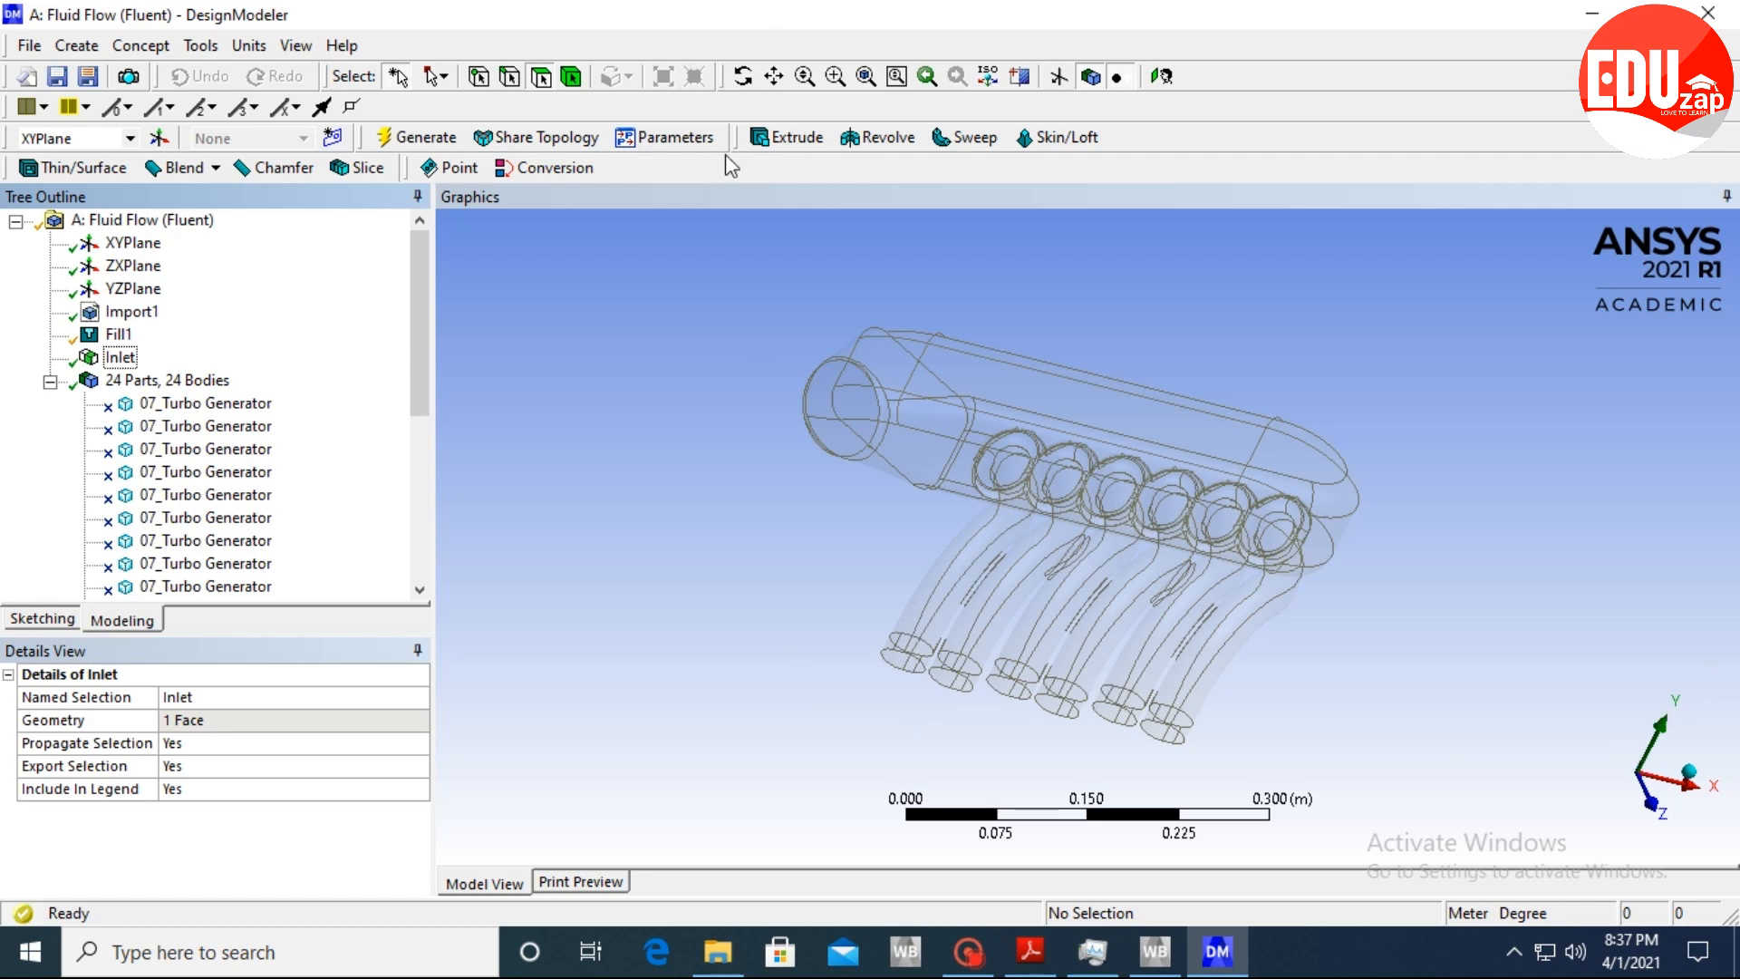
Create and generate a named selection called Outlet from the six circular end faces of the Fluid body's runners.
{"action": "left_click", "coordinate": [745, 78]}
{"action": "left_click_drag", "start_coordinate": [886, 661], "coordinate": [1100, 493]}
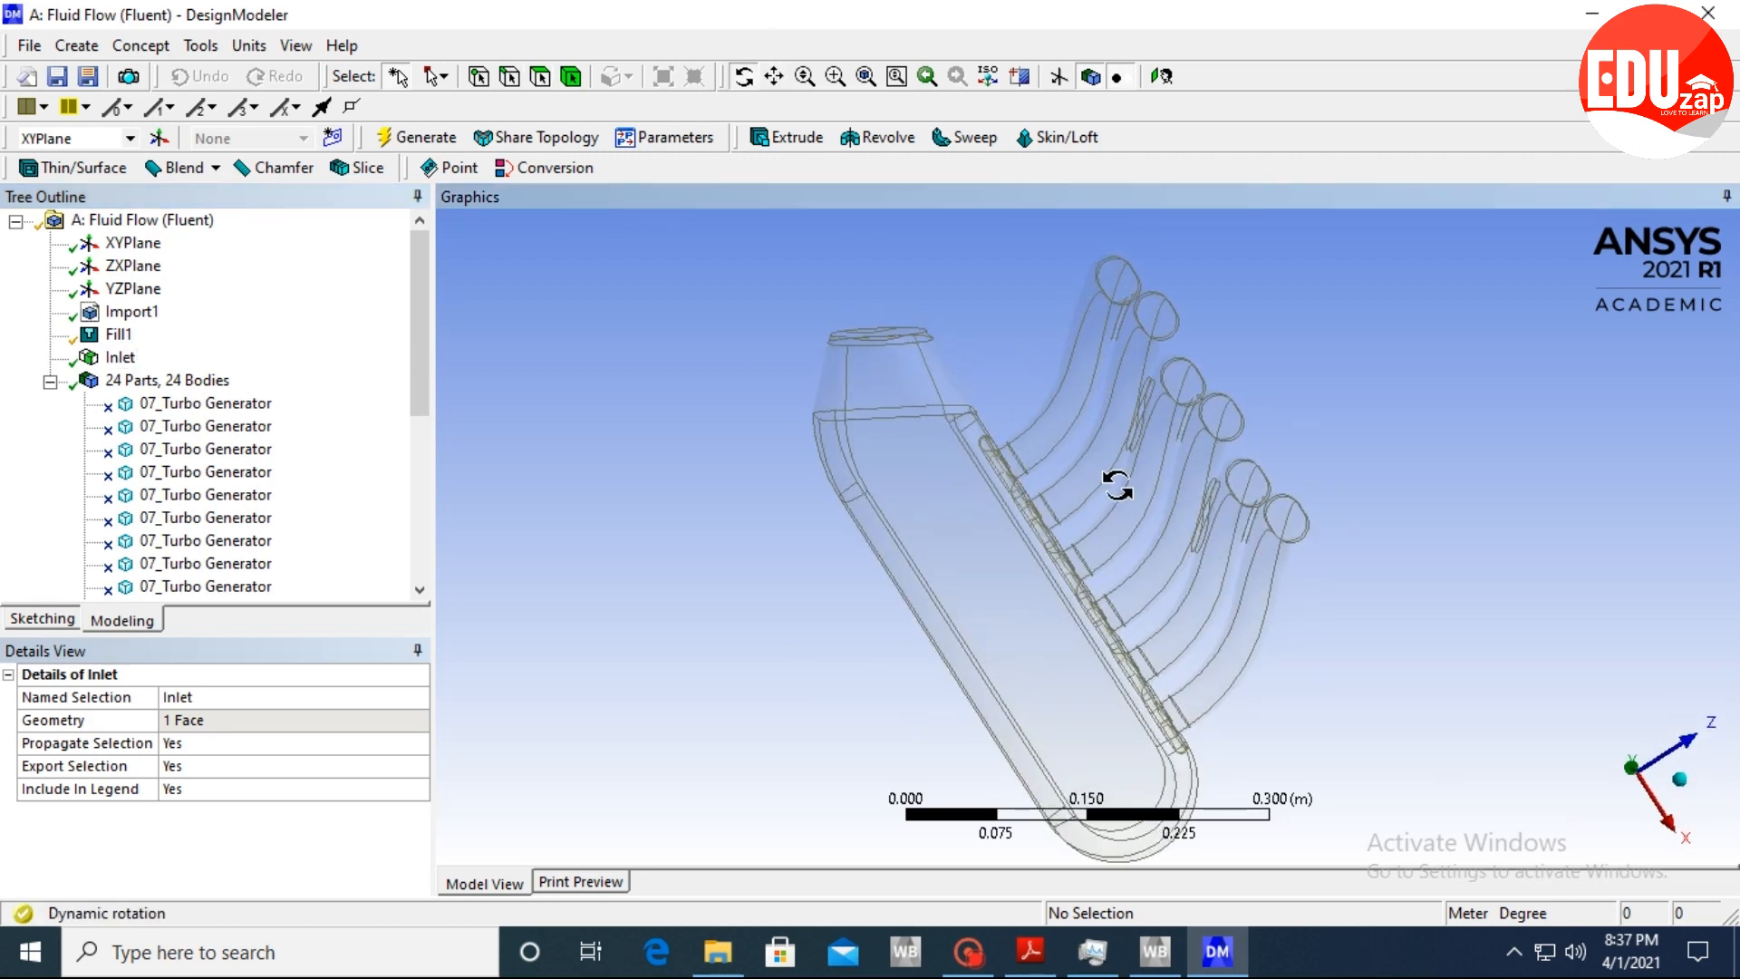
{"action": "left_click", "coordinate": [540, 78]}
{"action": "left_click", "coordinate": [1128, 288]}
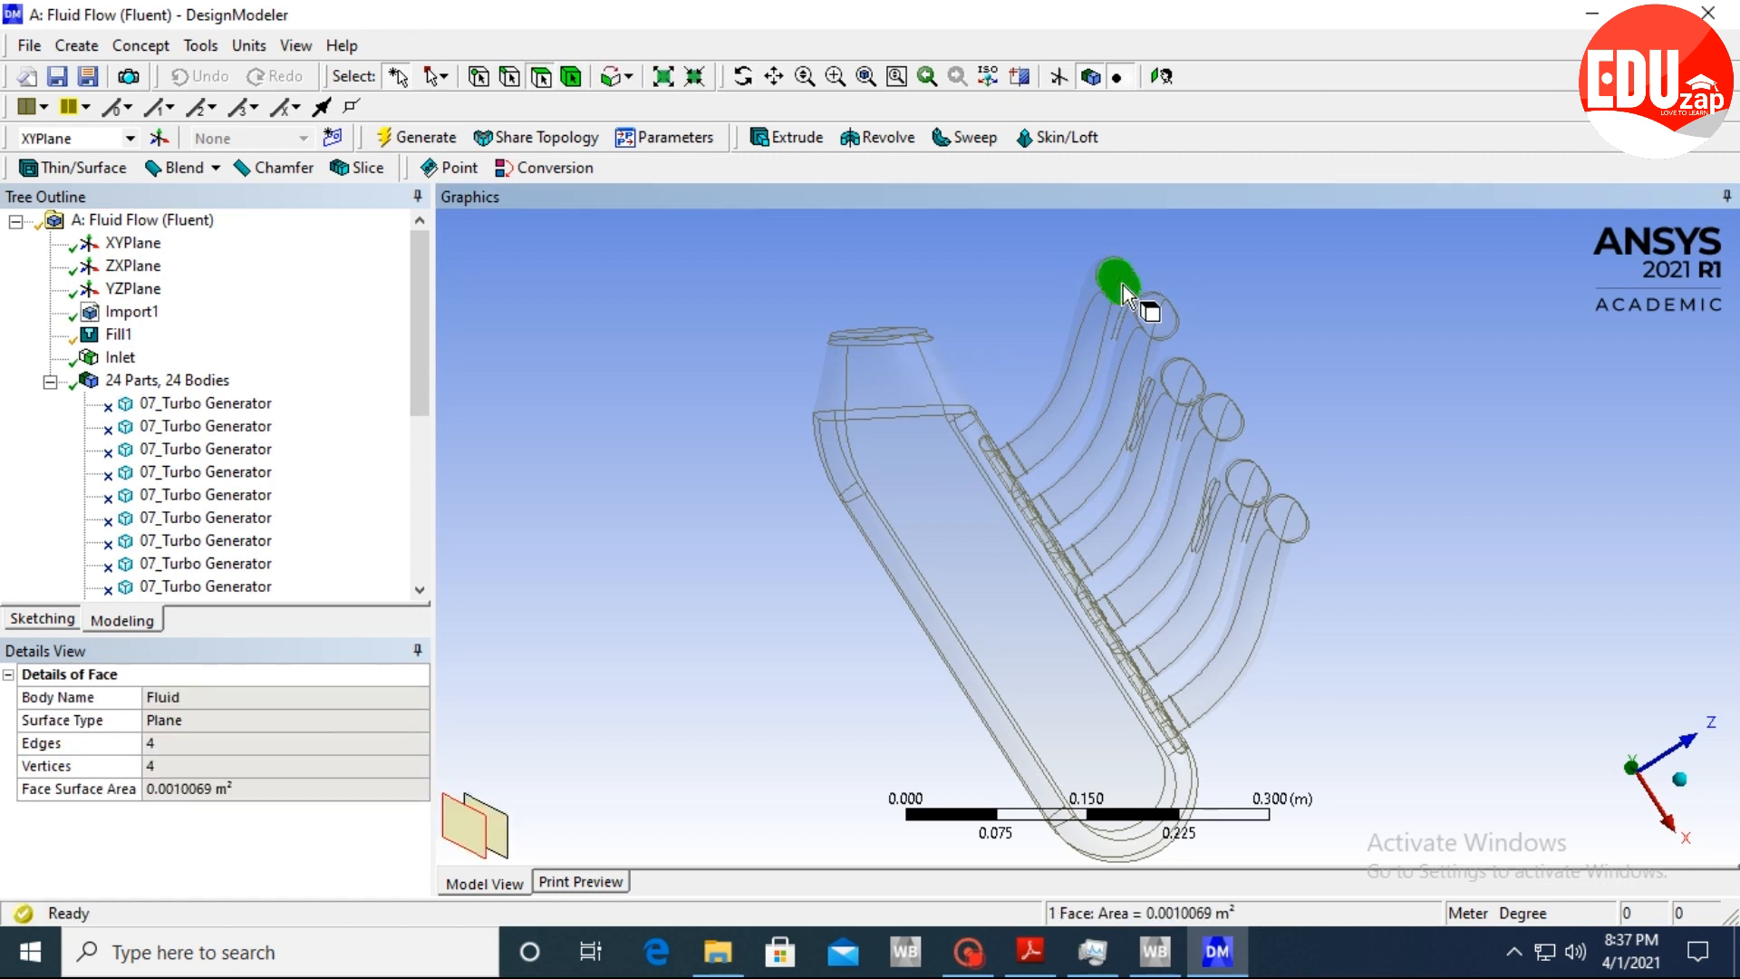
{"action": "left_click", "coordinate": [1165, 323]}
{"action": "left_click", "coordinate": [1166, 323], "text": "ctrl"}
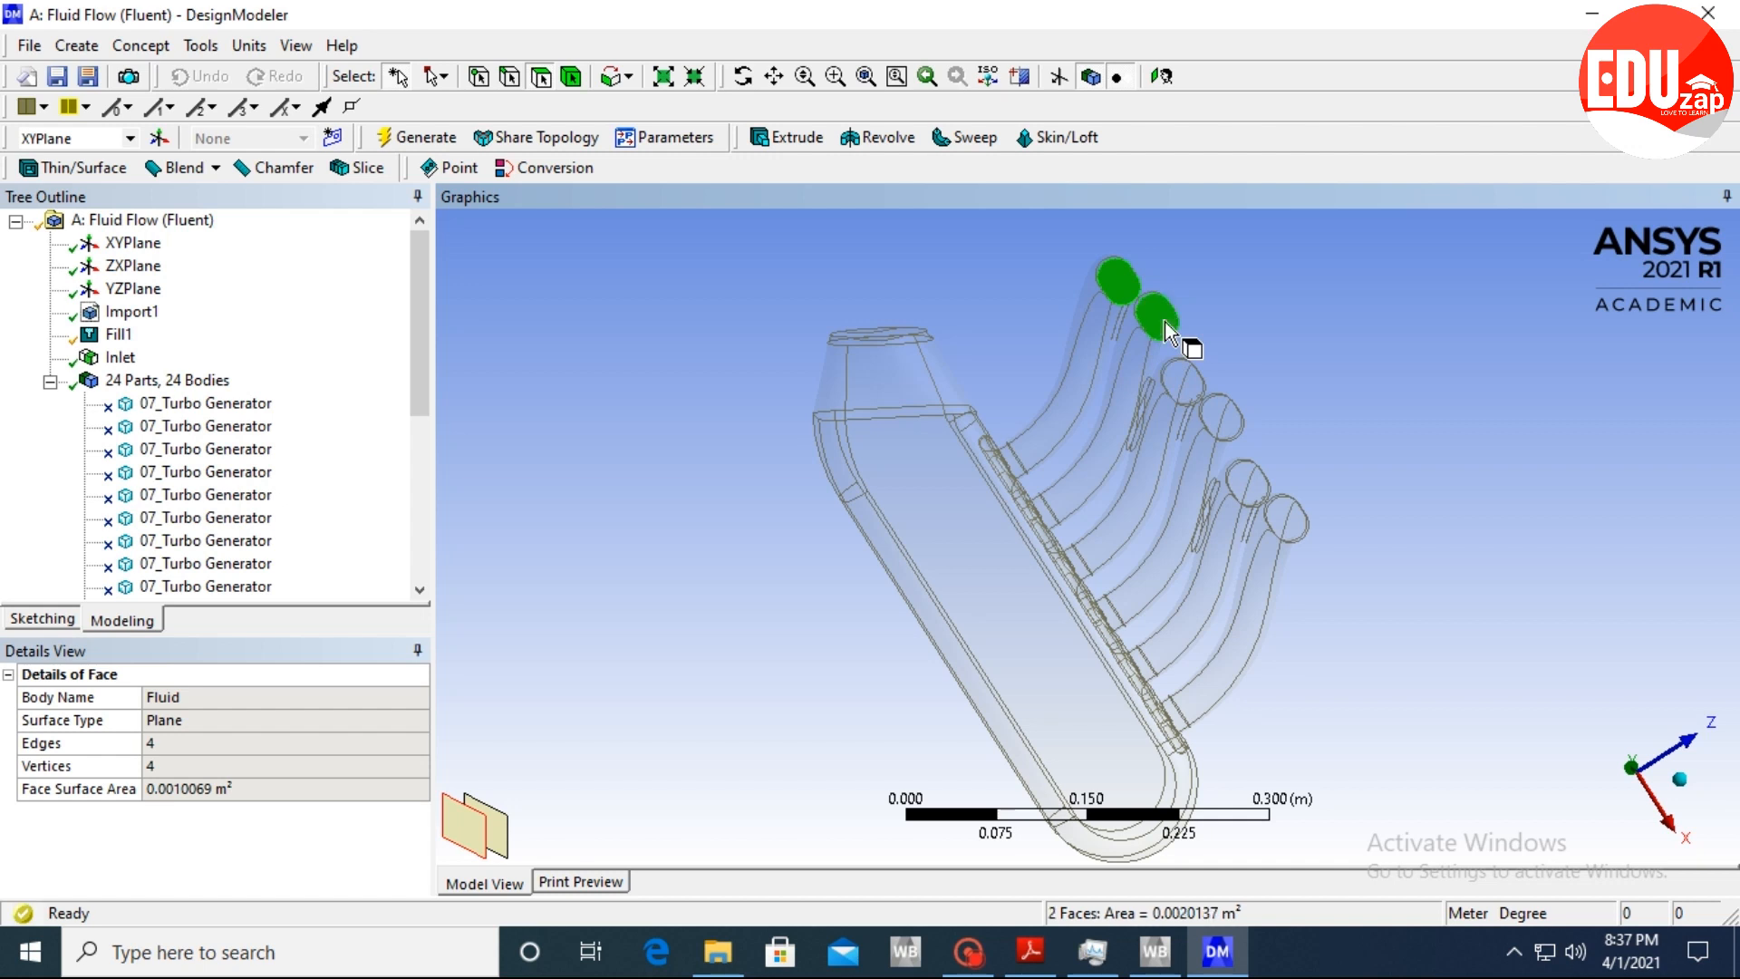
{"action": "left_click", "coordinate": [1179, 378], "text": "ctrl"}
{"action": "left_click", "coordinate": [1223, 419], "text": "ctrl"}
{"action": "left_click", "coordinate": [1258, 480], "text": "ctrl"}
{"action": "left_click", "coordinate": [1291, 519], "text": "ctrl"}
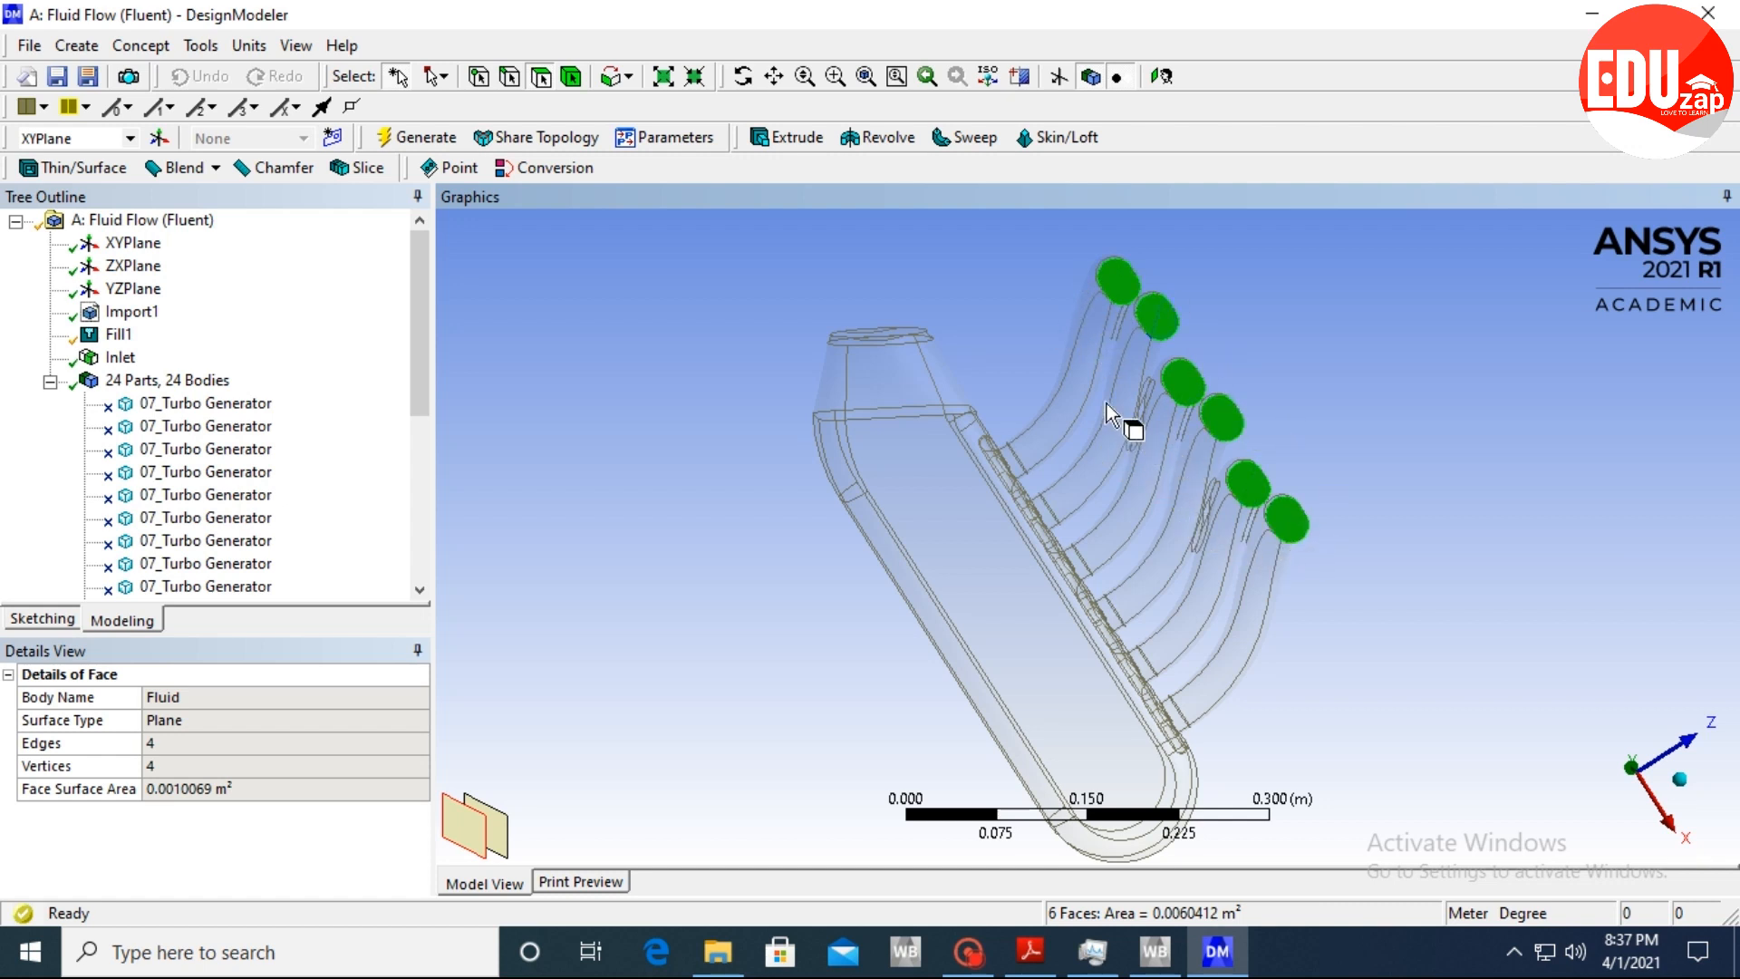
{"action": "right_click", "coordinate": [1116, 280]}
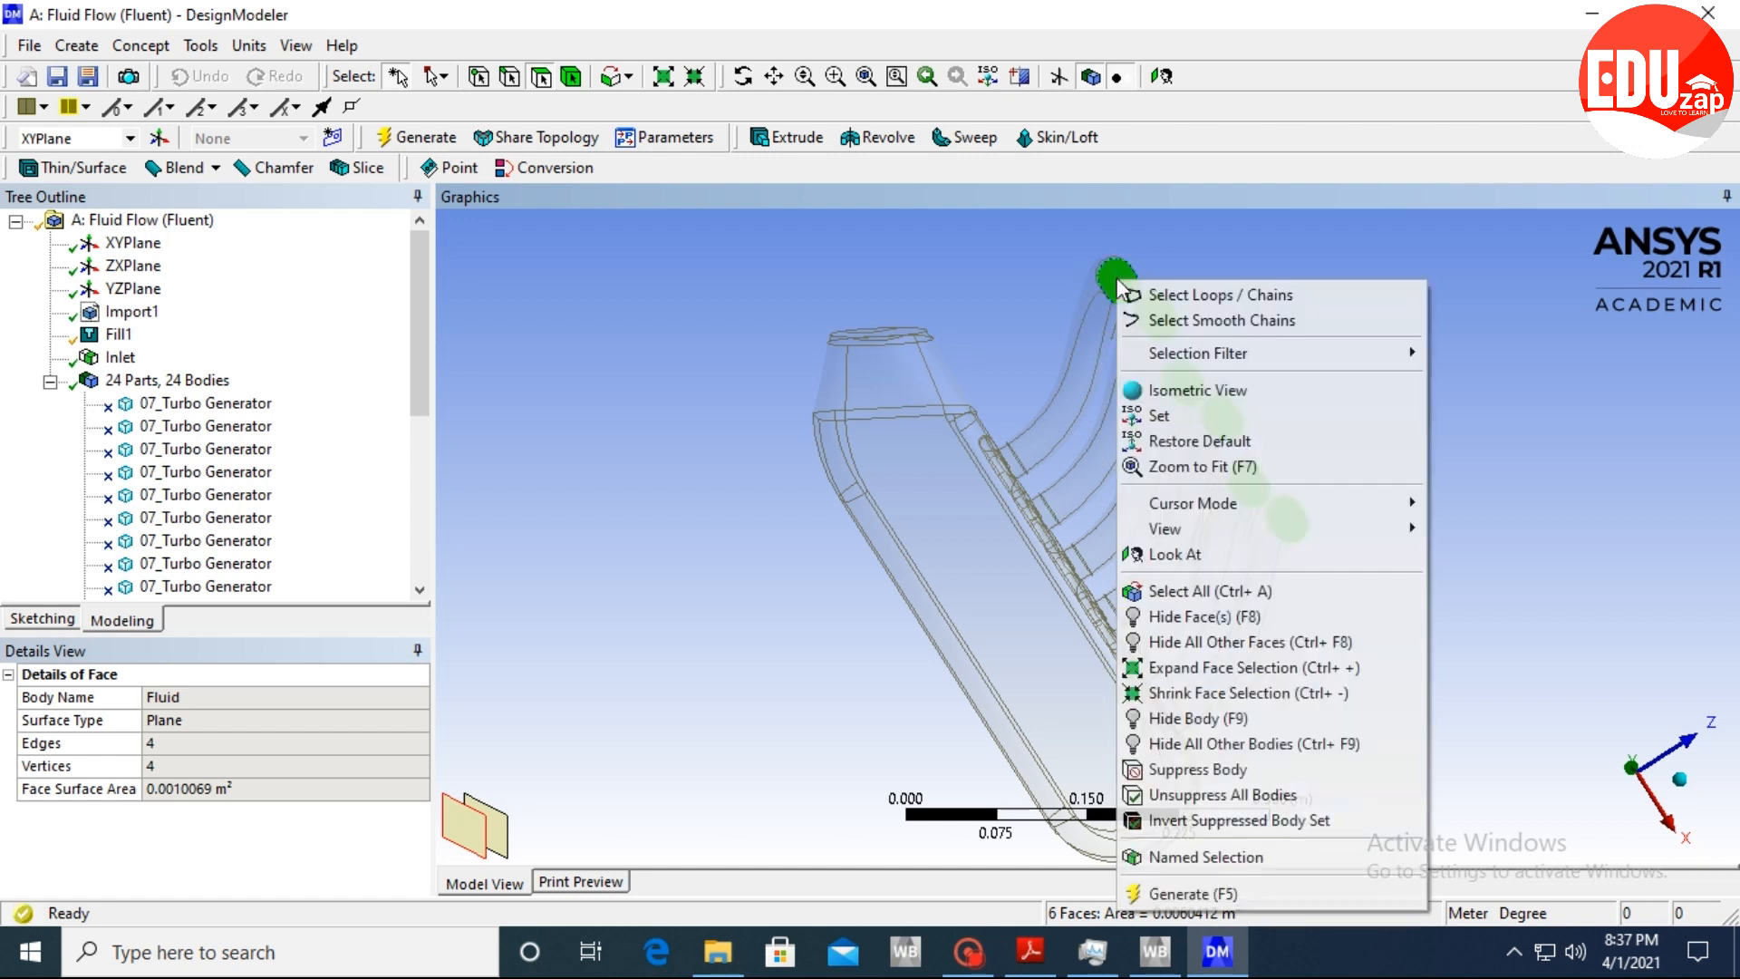
{"action": "left_click", "coordinate": [1199, 856]}
{"action": "left_click", "coordinate": [225, 719]}
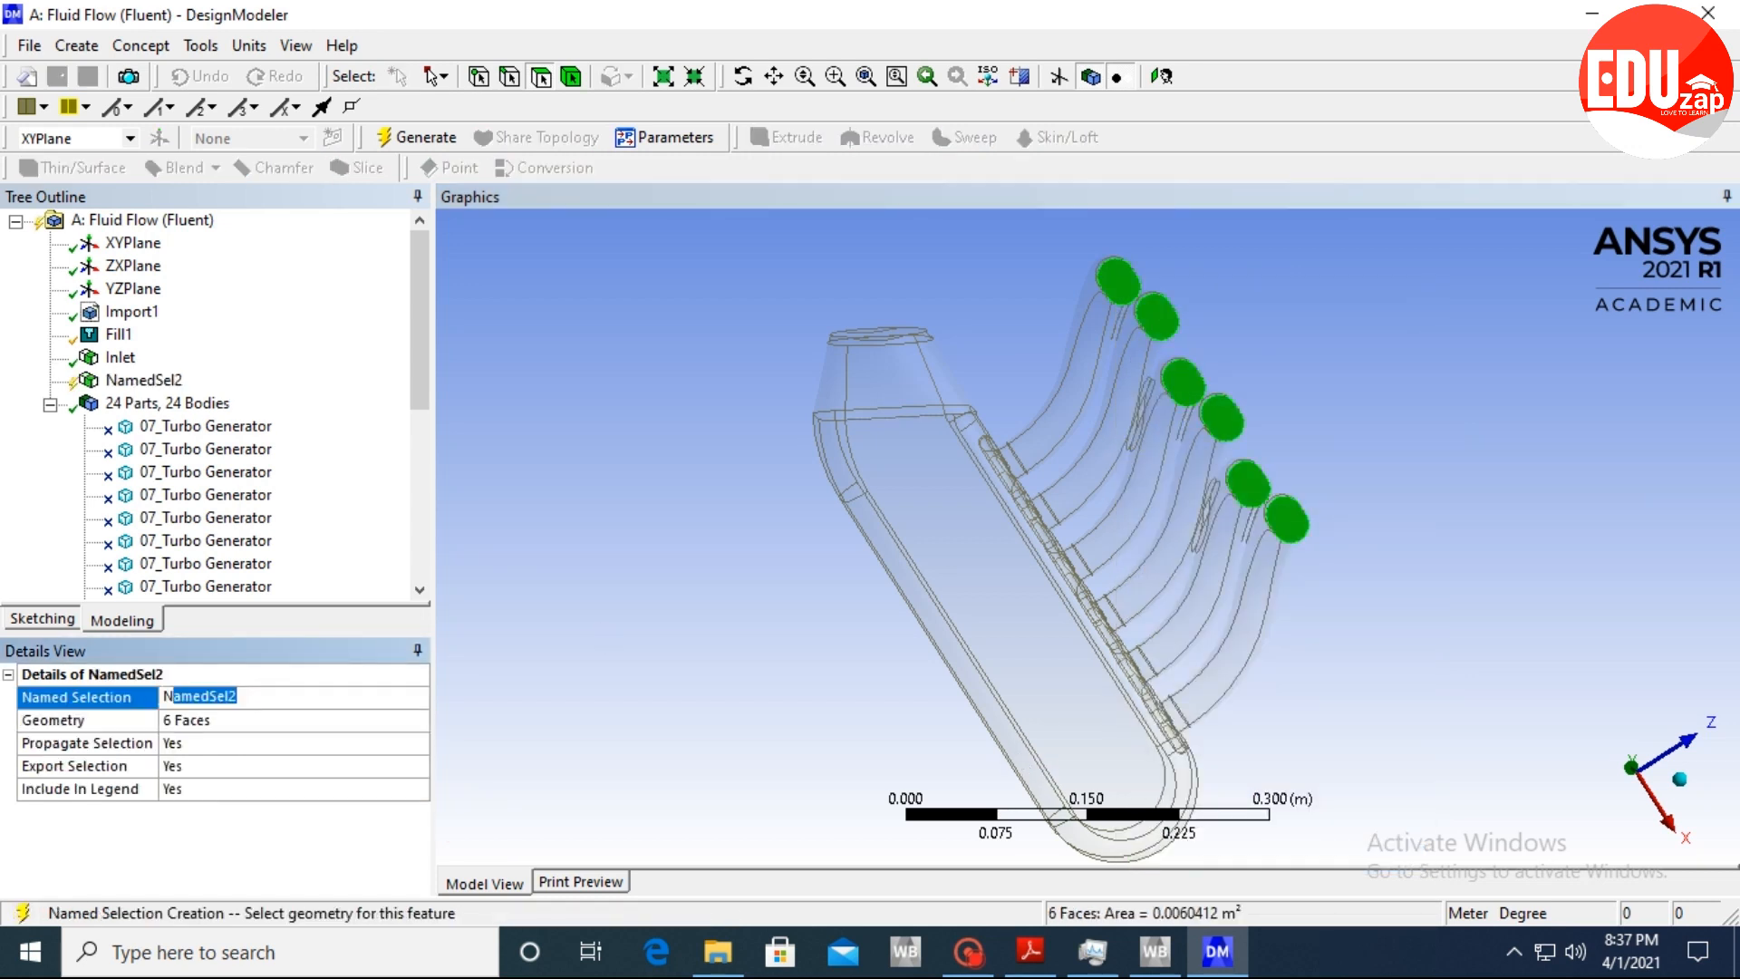
{"action": "type", "text": "Outlet"}
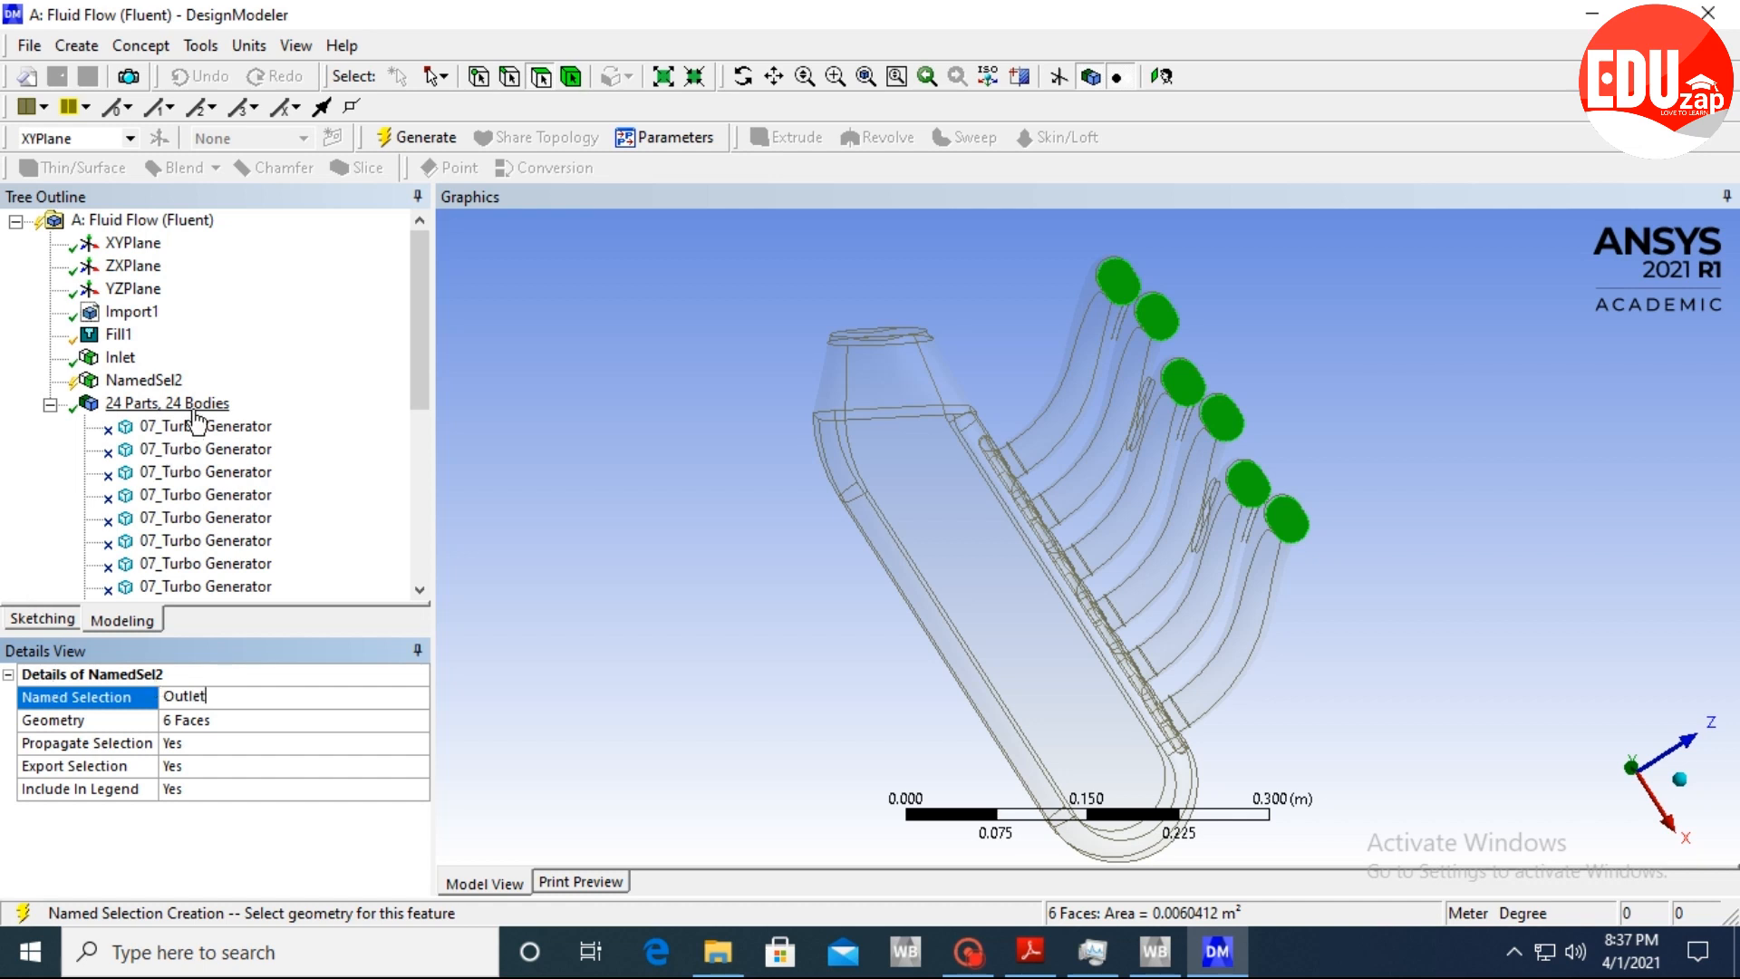
{"action": "left_click", "coordinate": [158, 379]}
{"action": "right_click", "coordinate": [121, 382]}
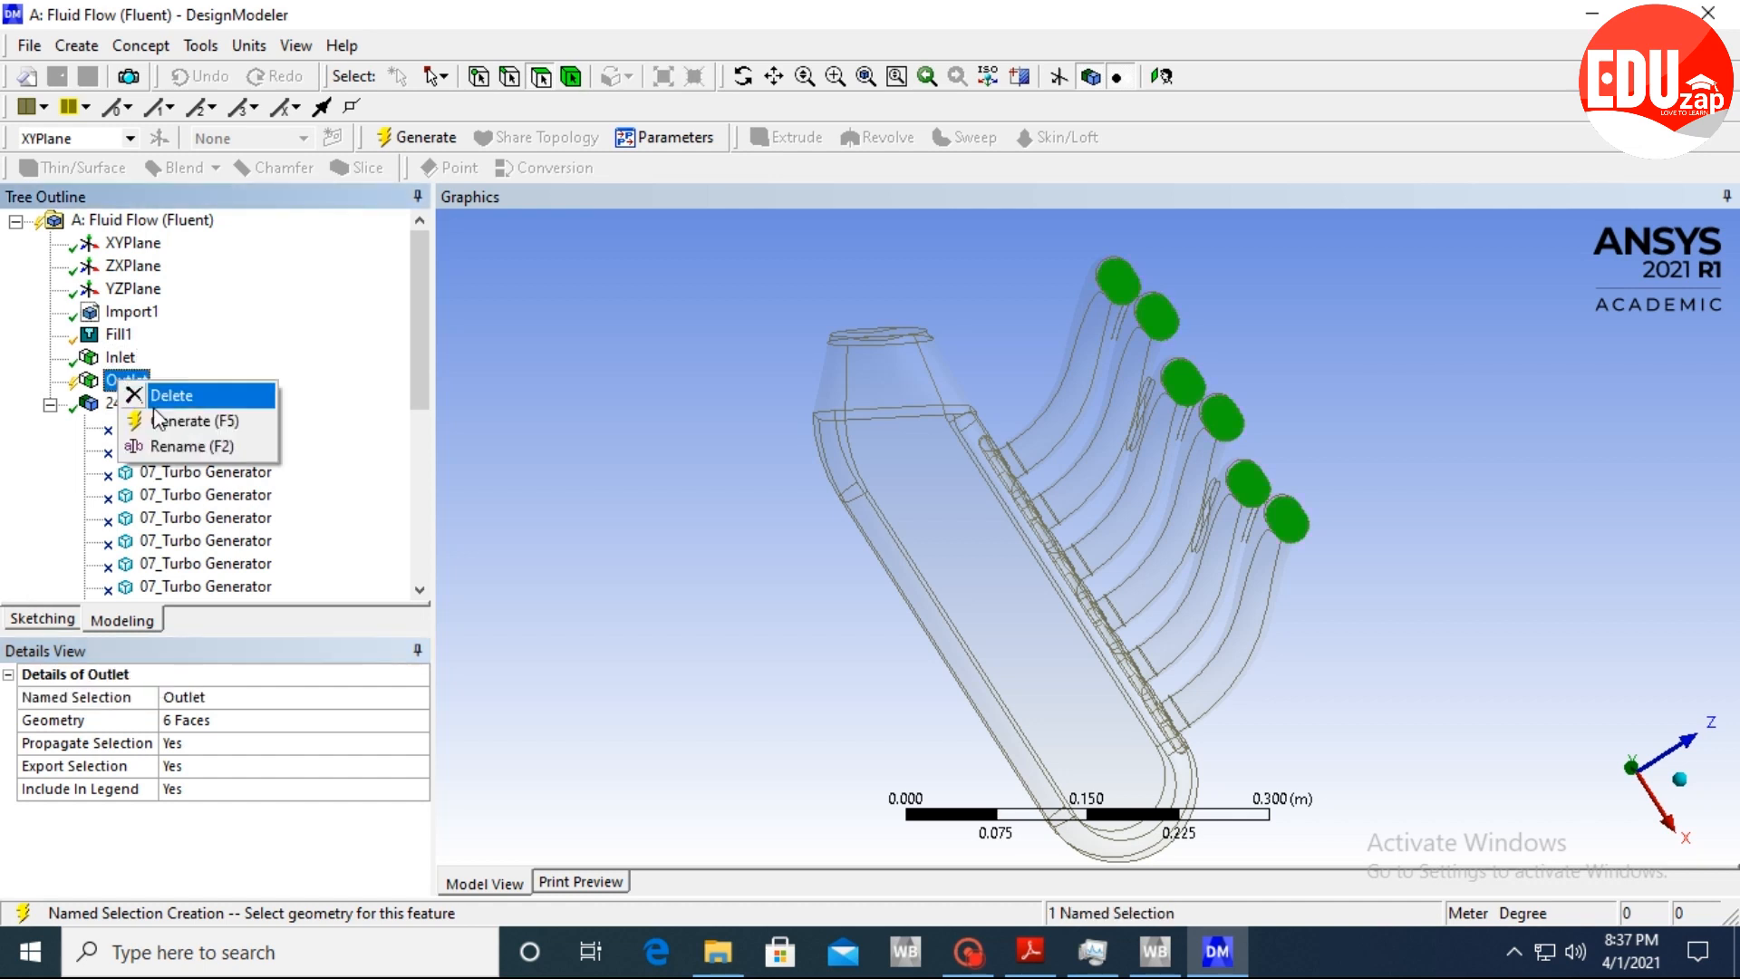
{"action": "left_click", "coordinate": [190, 420]}
Check which faces the Outlet and Inlet named selections contain, and clear the selection.
{"action": "left_click", "coordinate": [127, 379]}
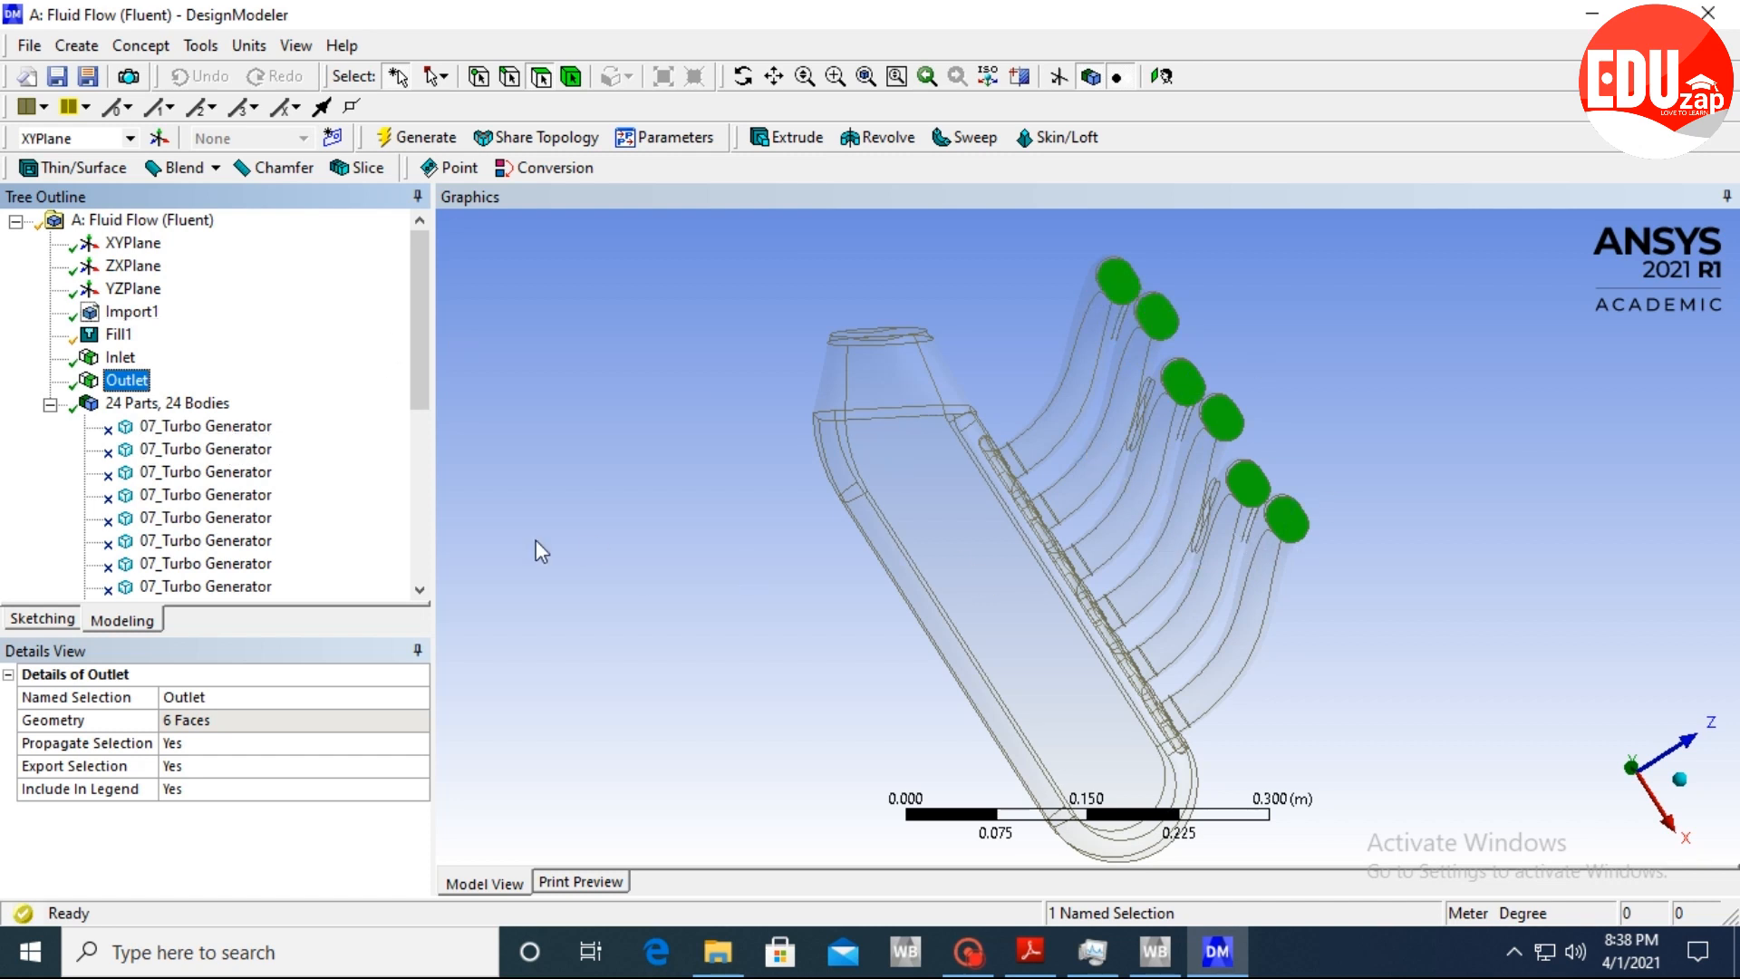
{"action": "left_click", "coordinate": [121, 358]}
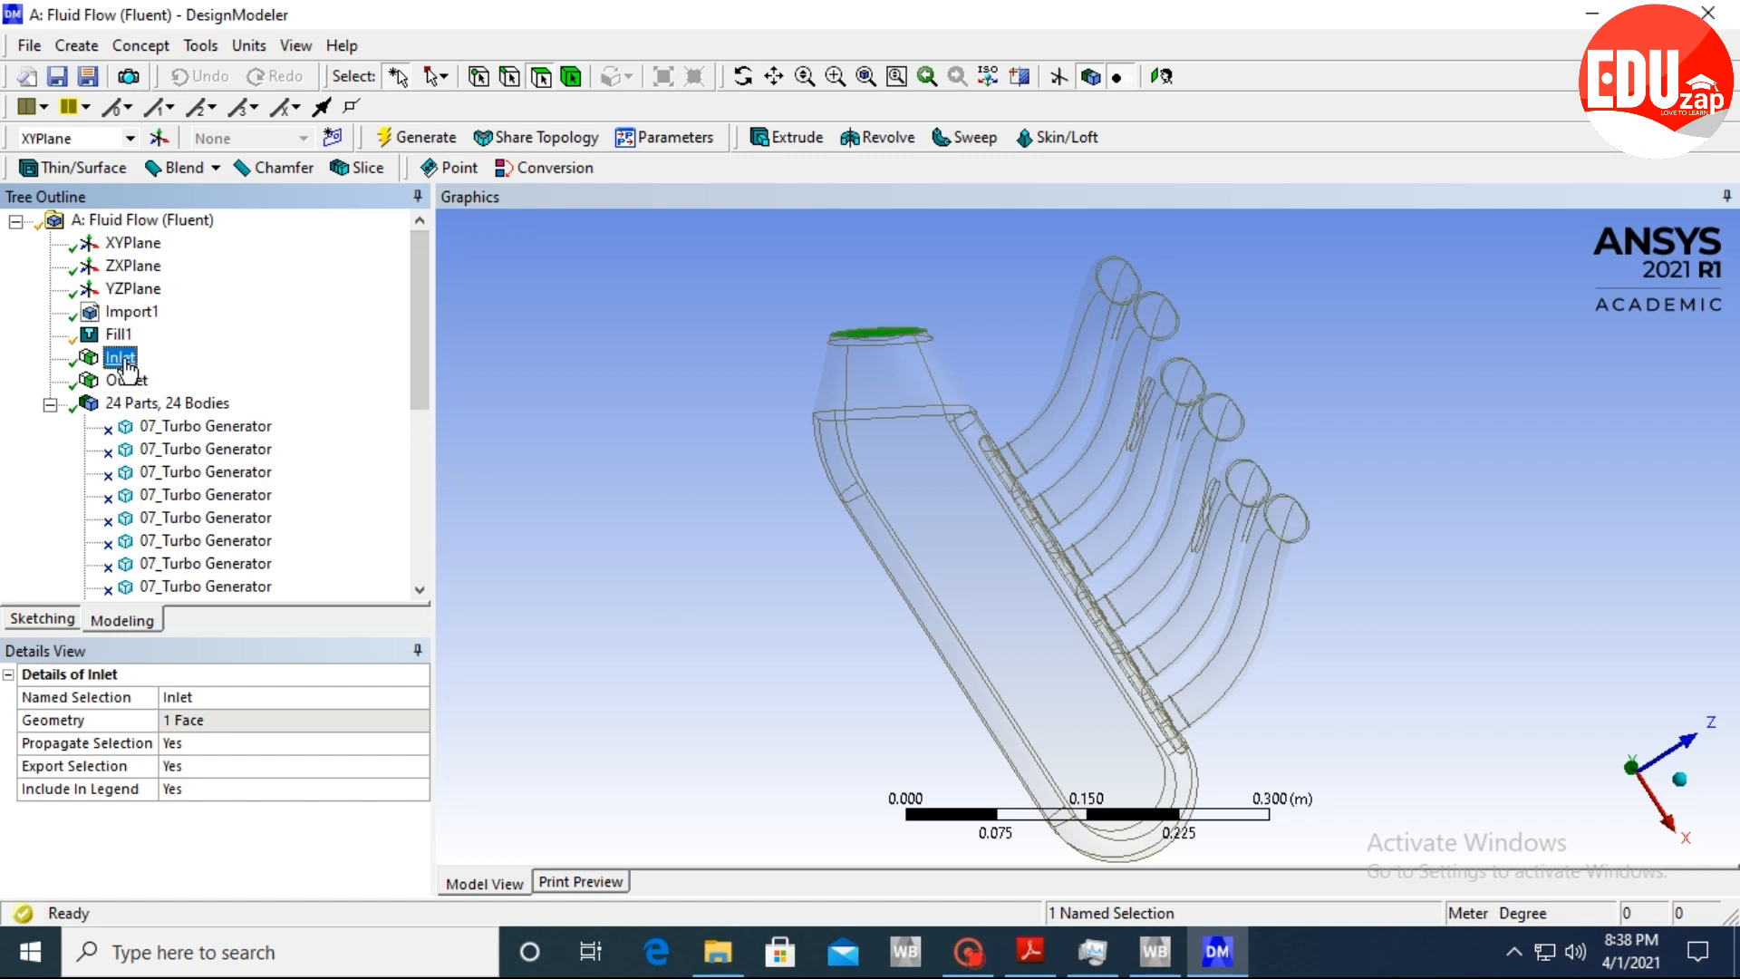
{"action": "left_click", "coordinate": [129, 382]}
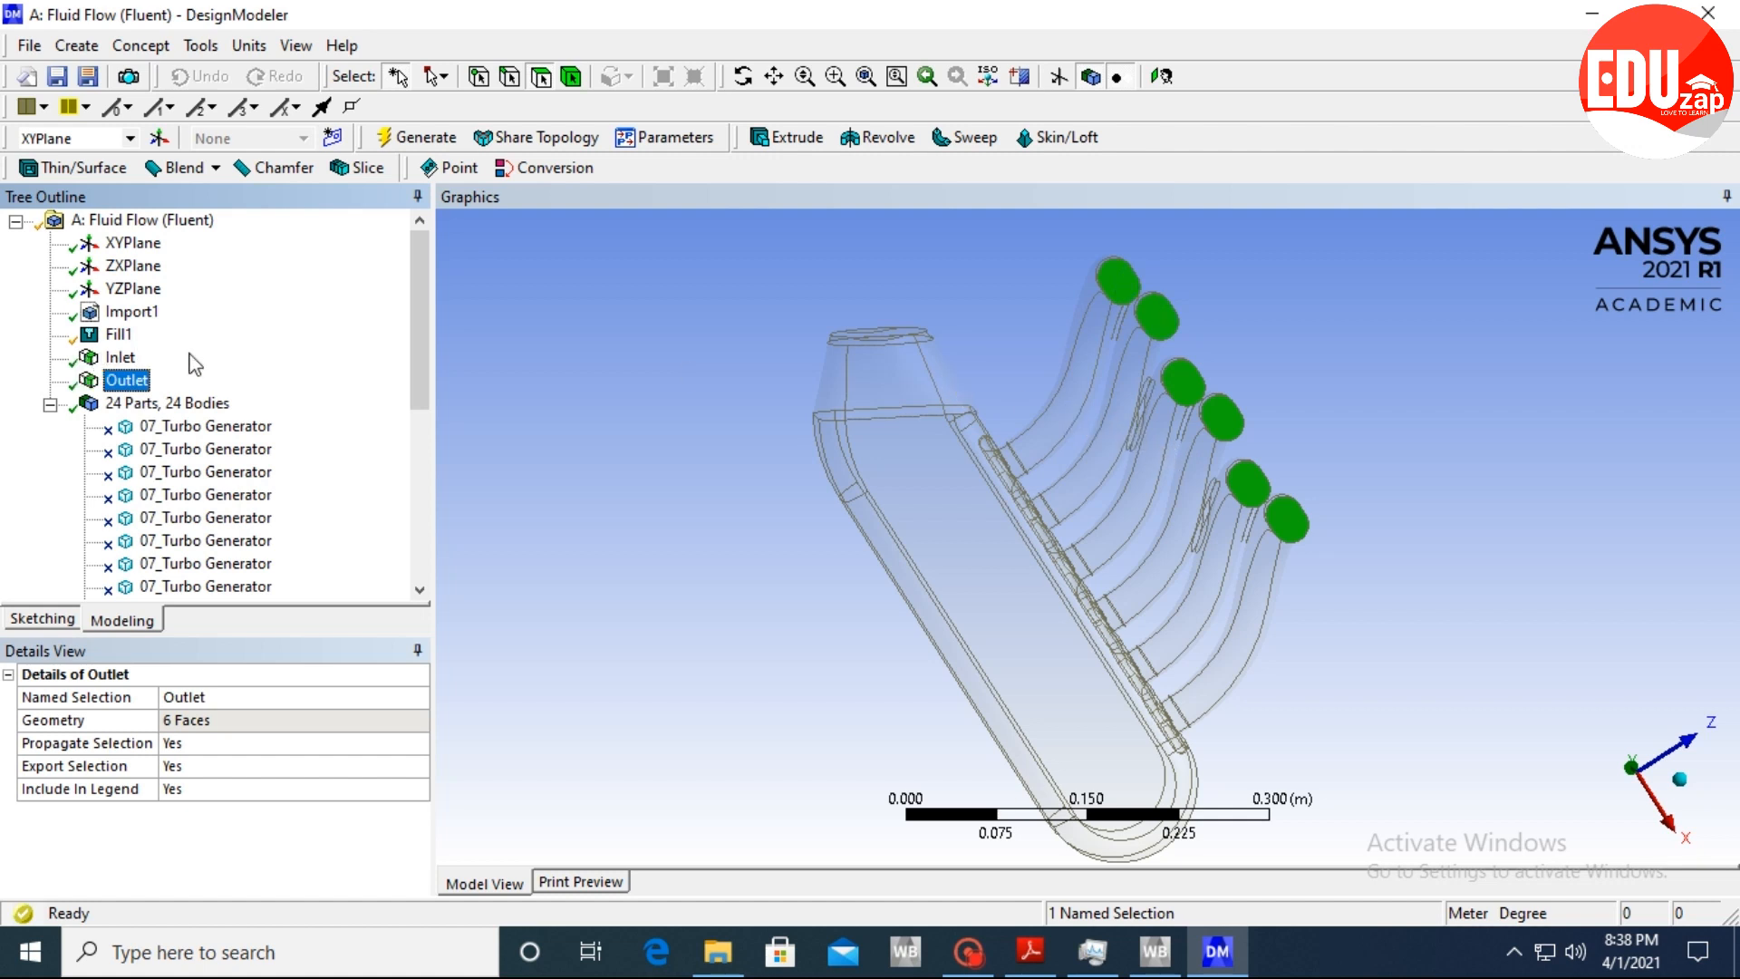
{"action": "left_click", "coordinate": [570, 437]}
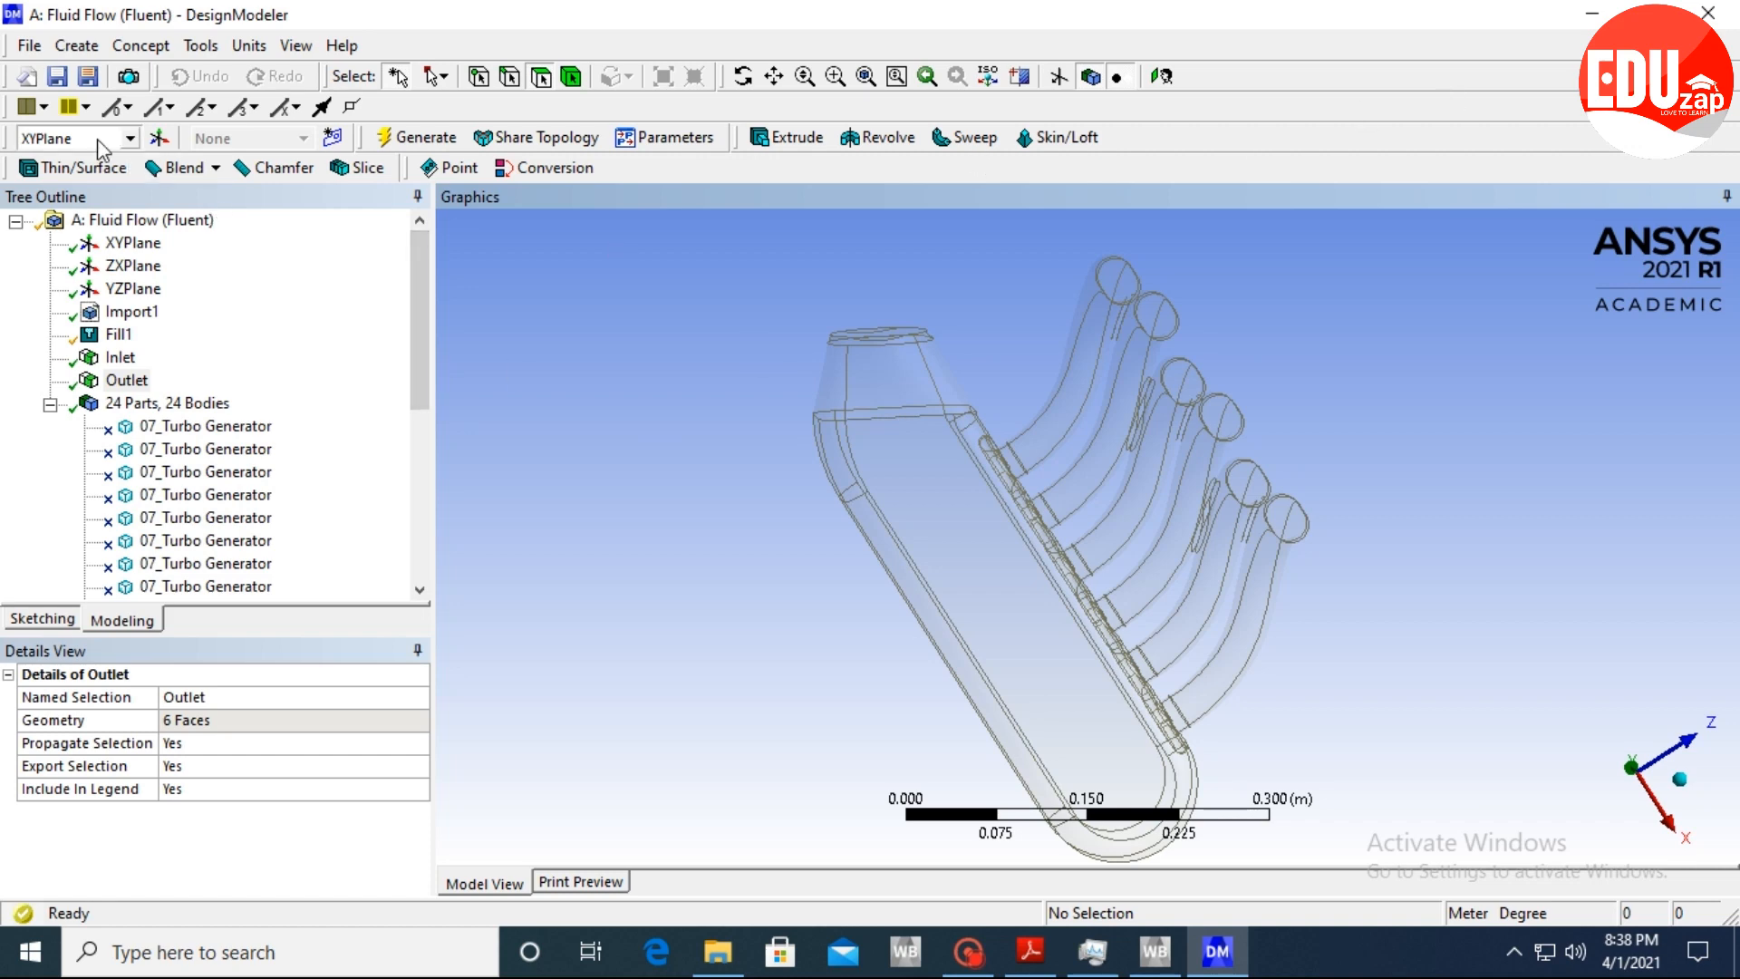
Switch to Workbench and update the Mesh cell of the Fluid Flow (Fluent) system.
{"action": "left_click", "coordinate": [1593, 14]}
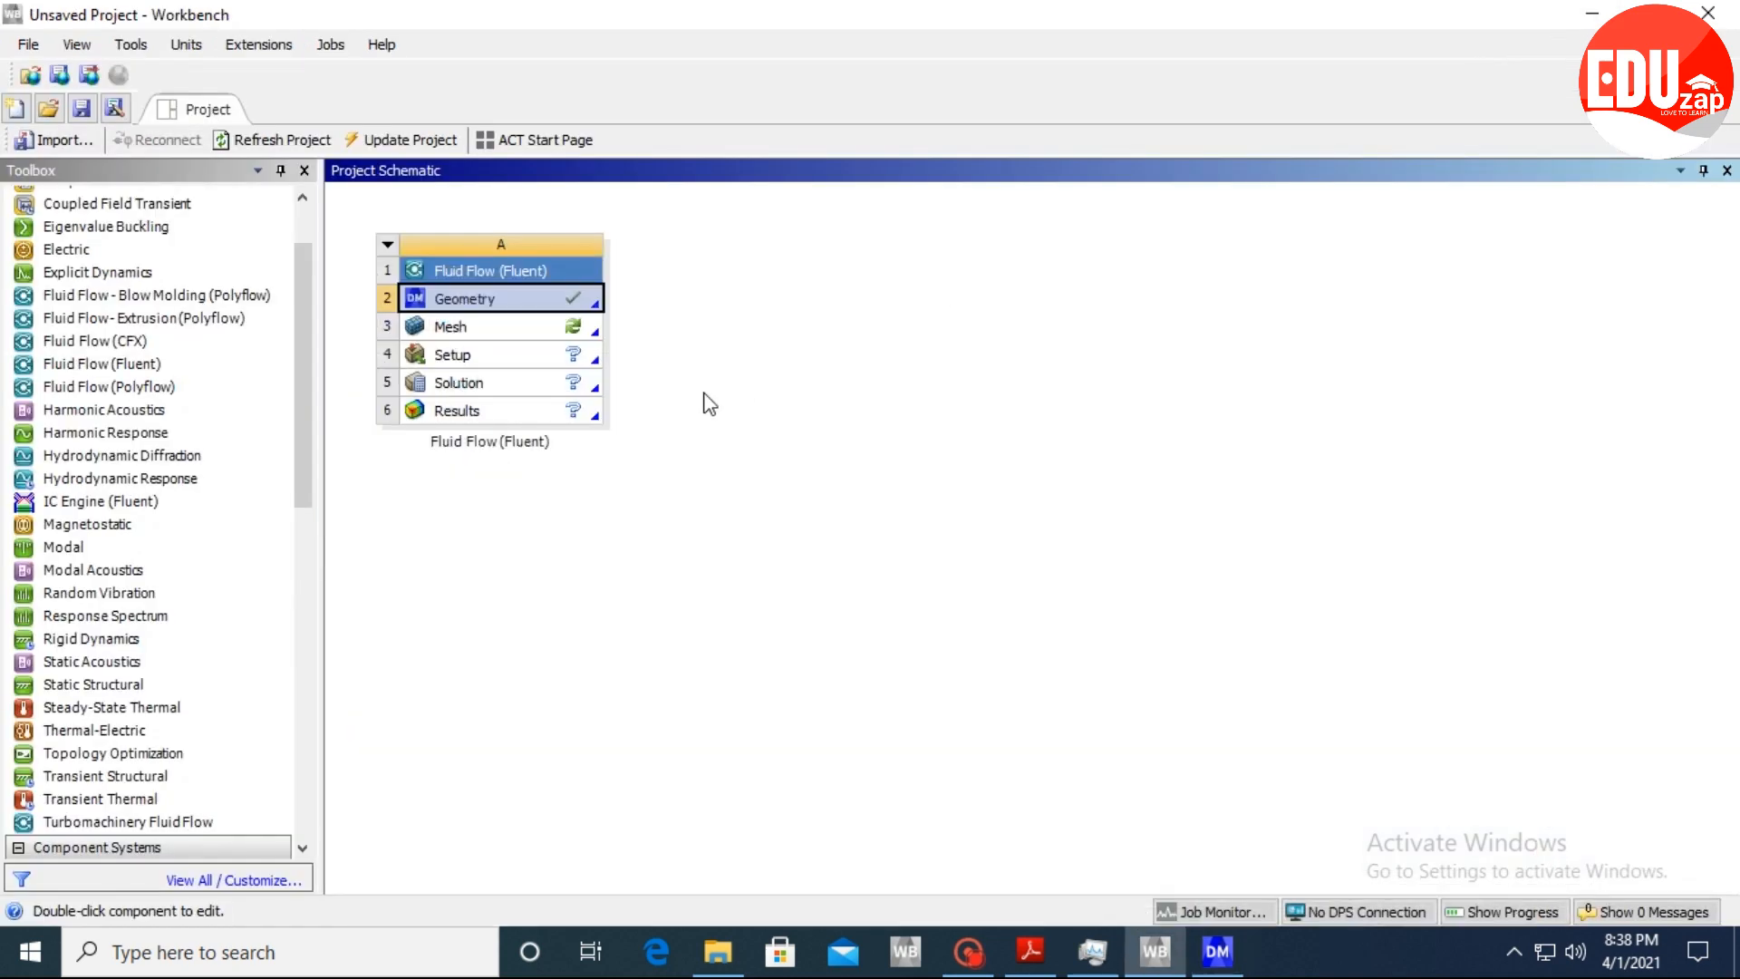
{"action": "left_click", "coordinate": [457, 334]}
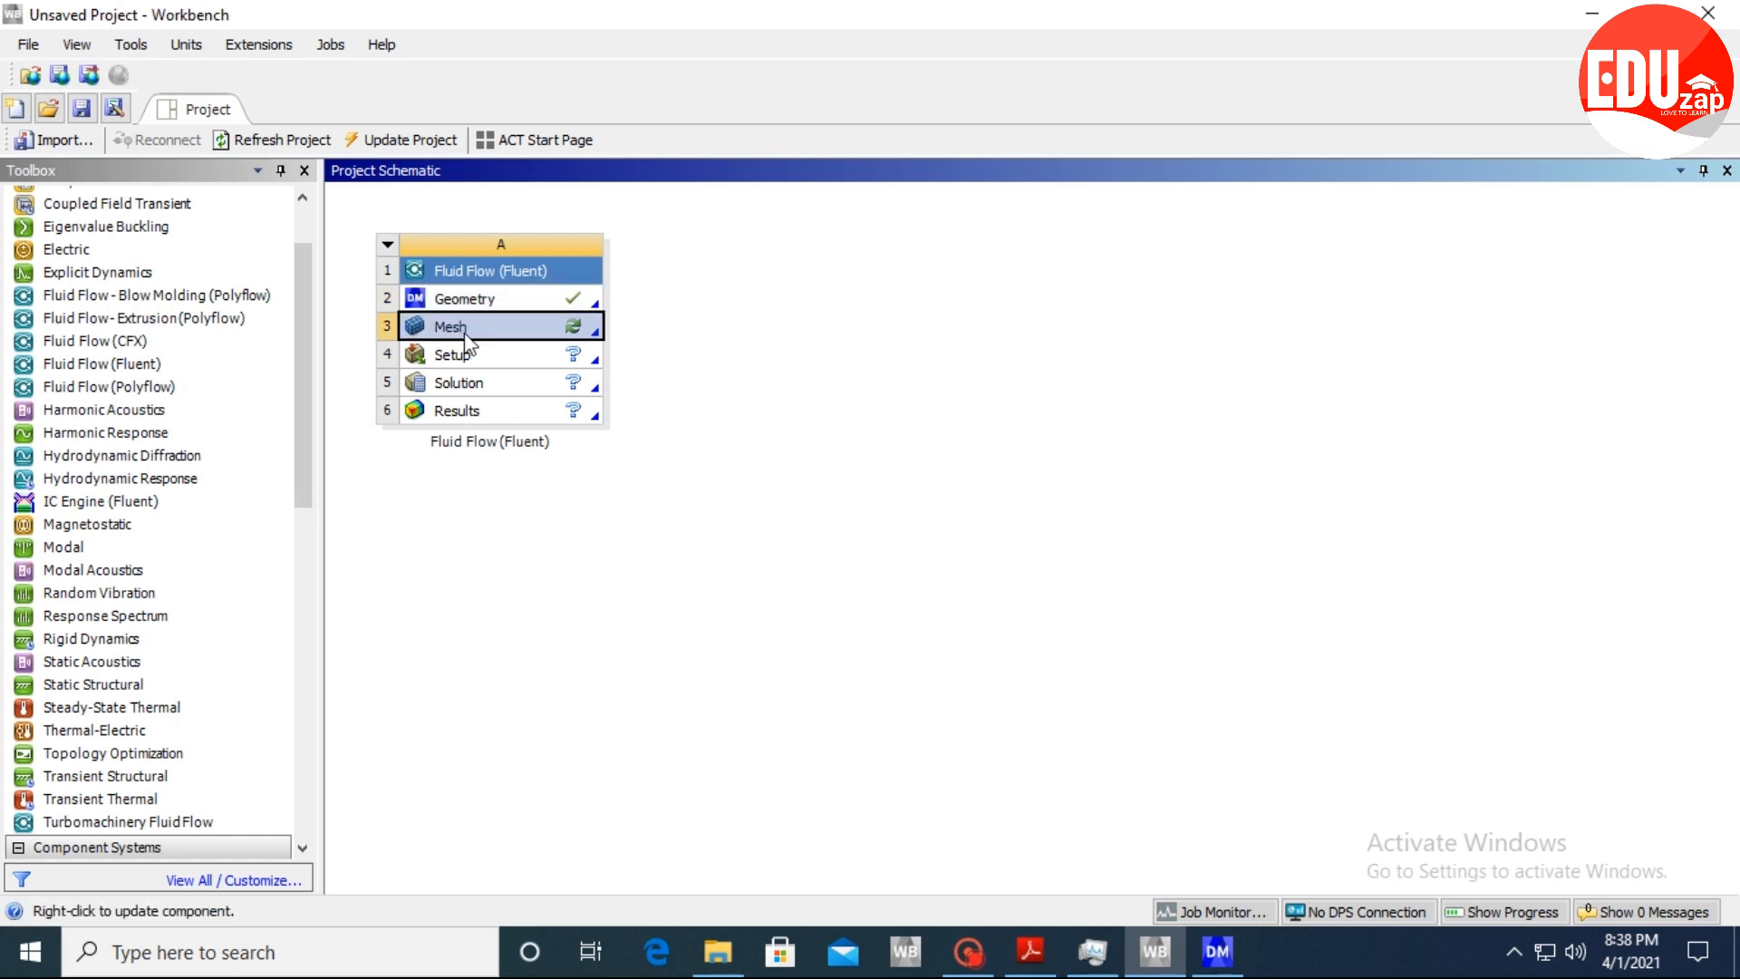
{"action": "right_click", "coordinate": [465, 334]}
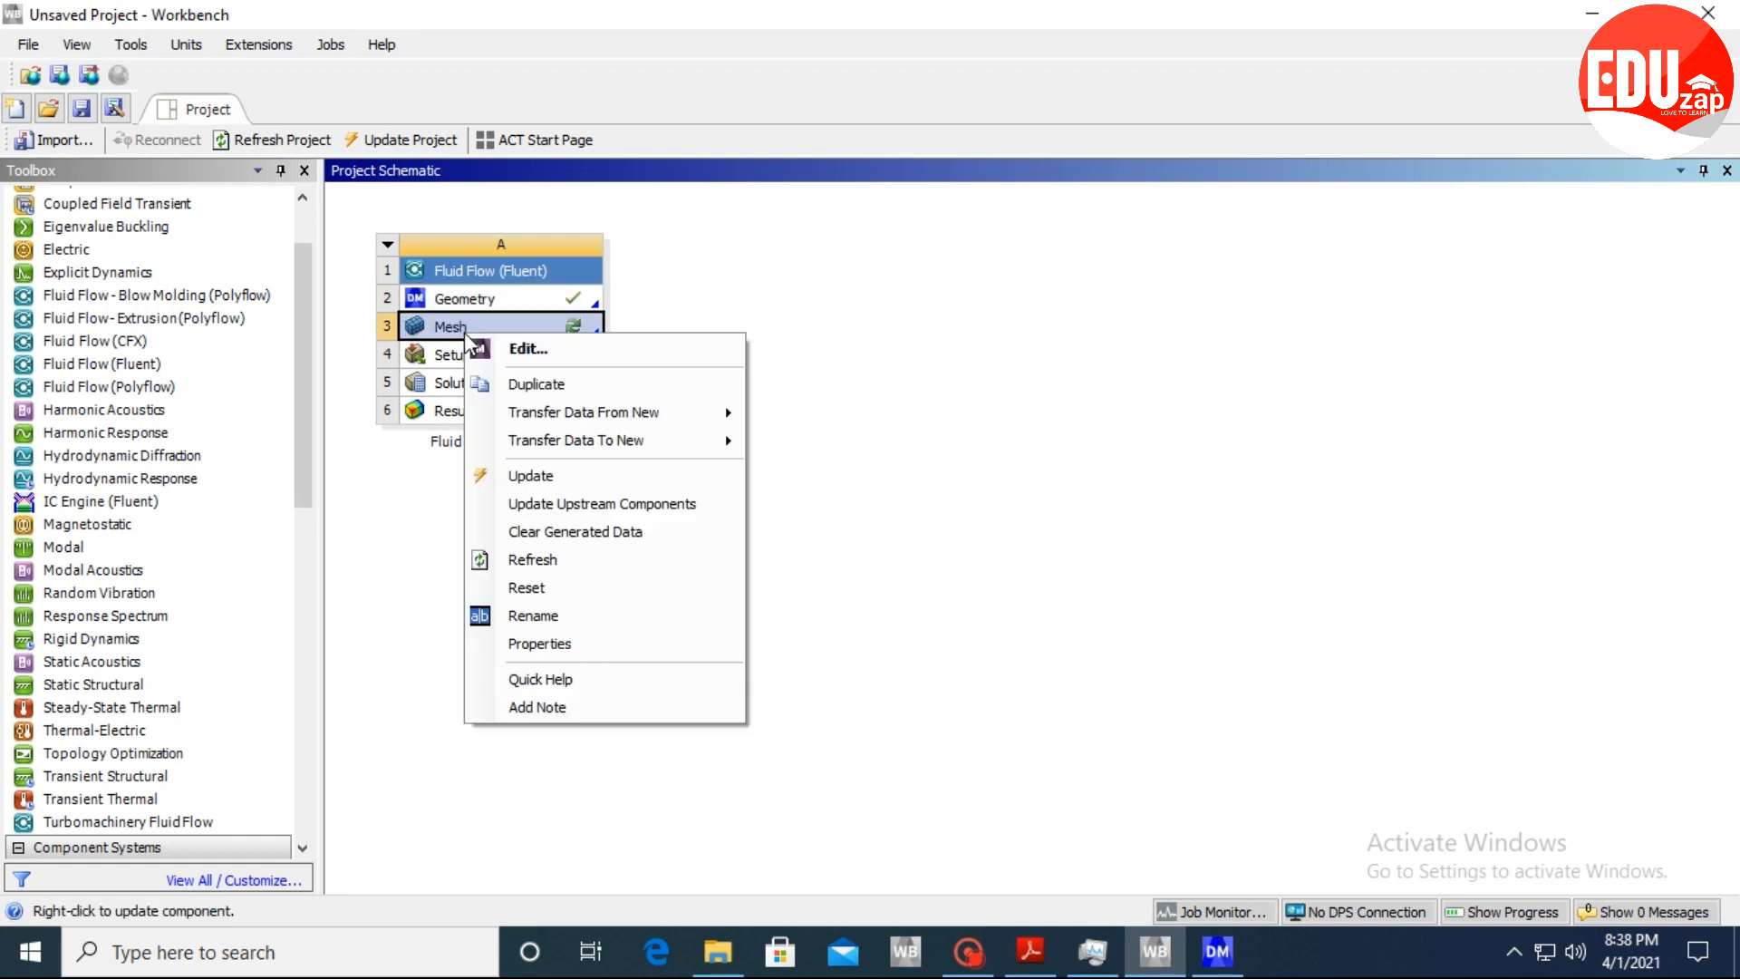
{"action": "left_click", "coordinate": [549, 477]}
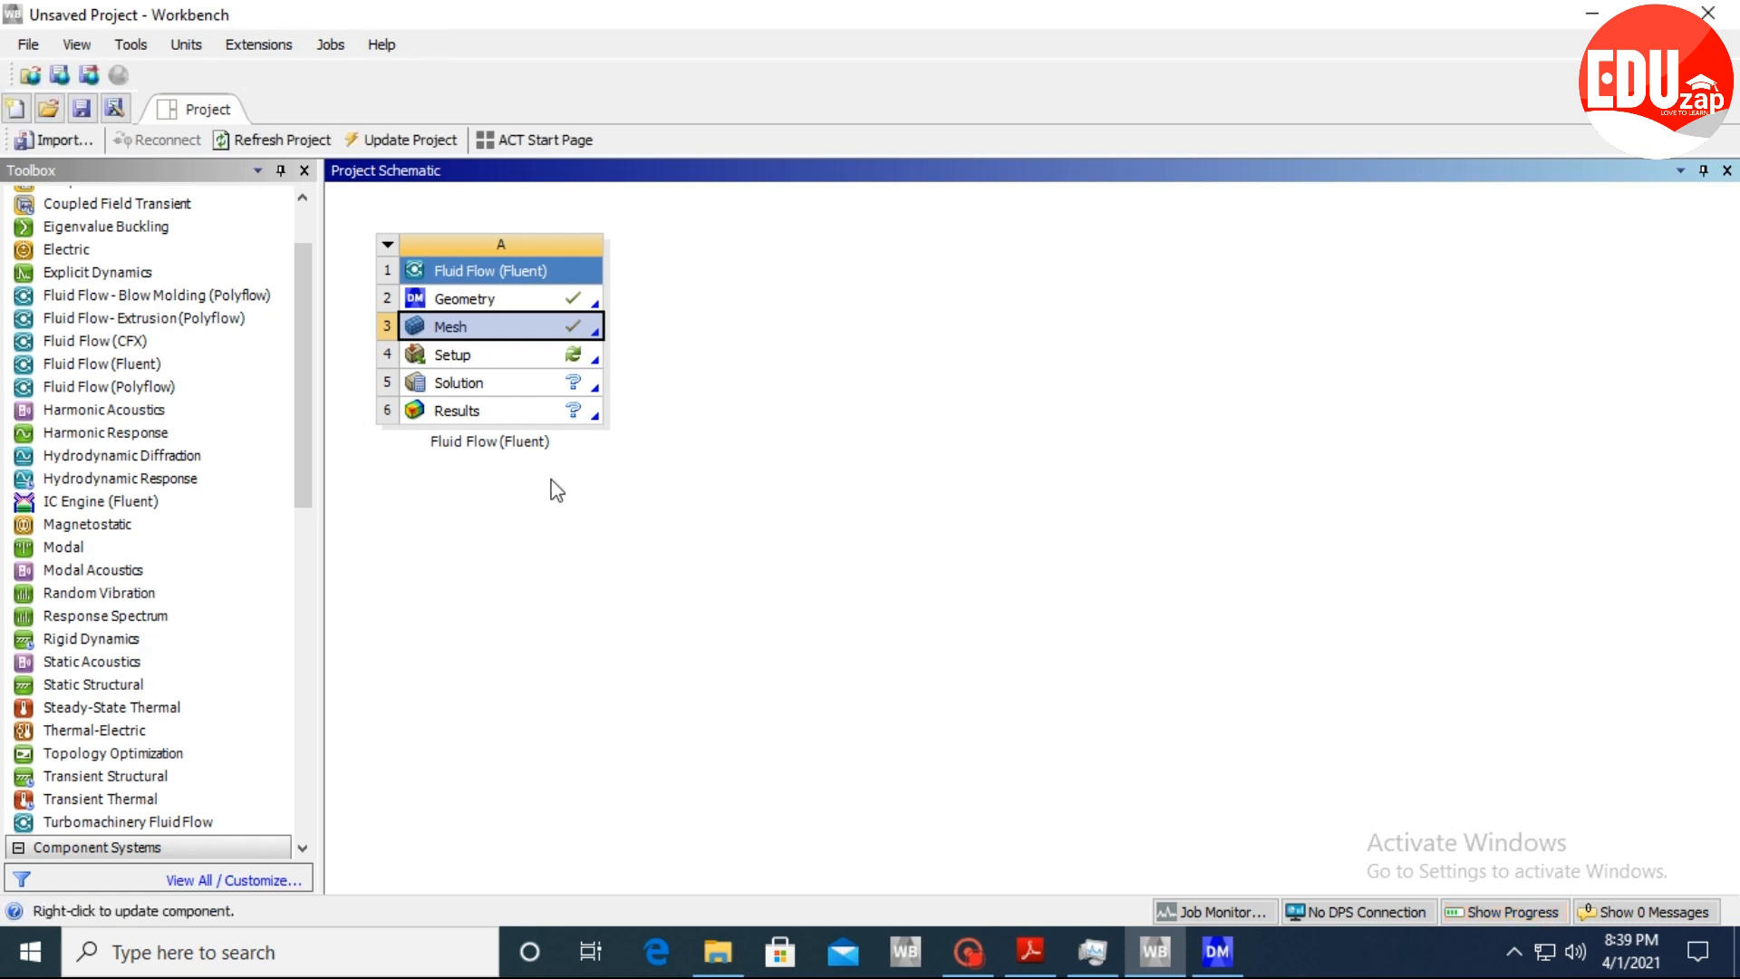
Try to load the mesh into Fluent from the Setup cell with the default launcher options, and dismiss the dialogs.
{"action": "double_click", "coordinate": [492, 356]}
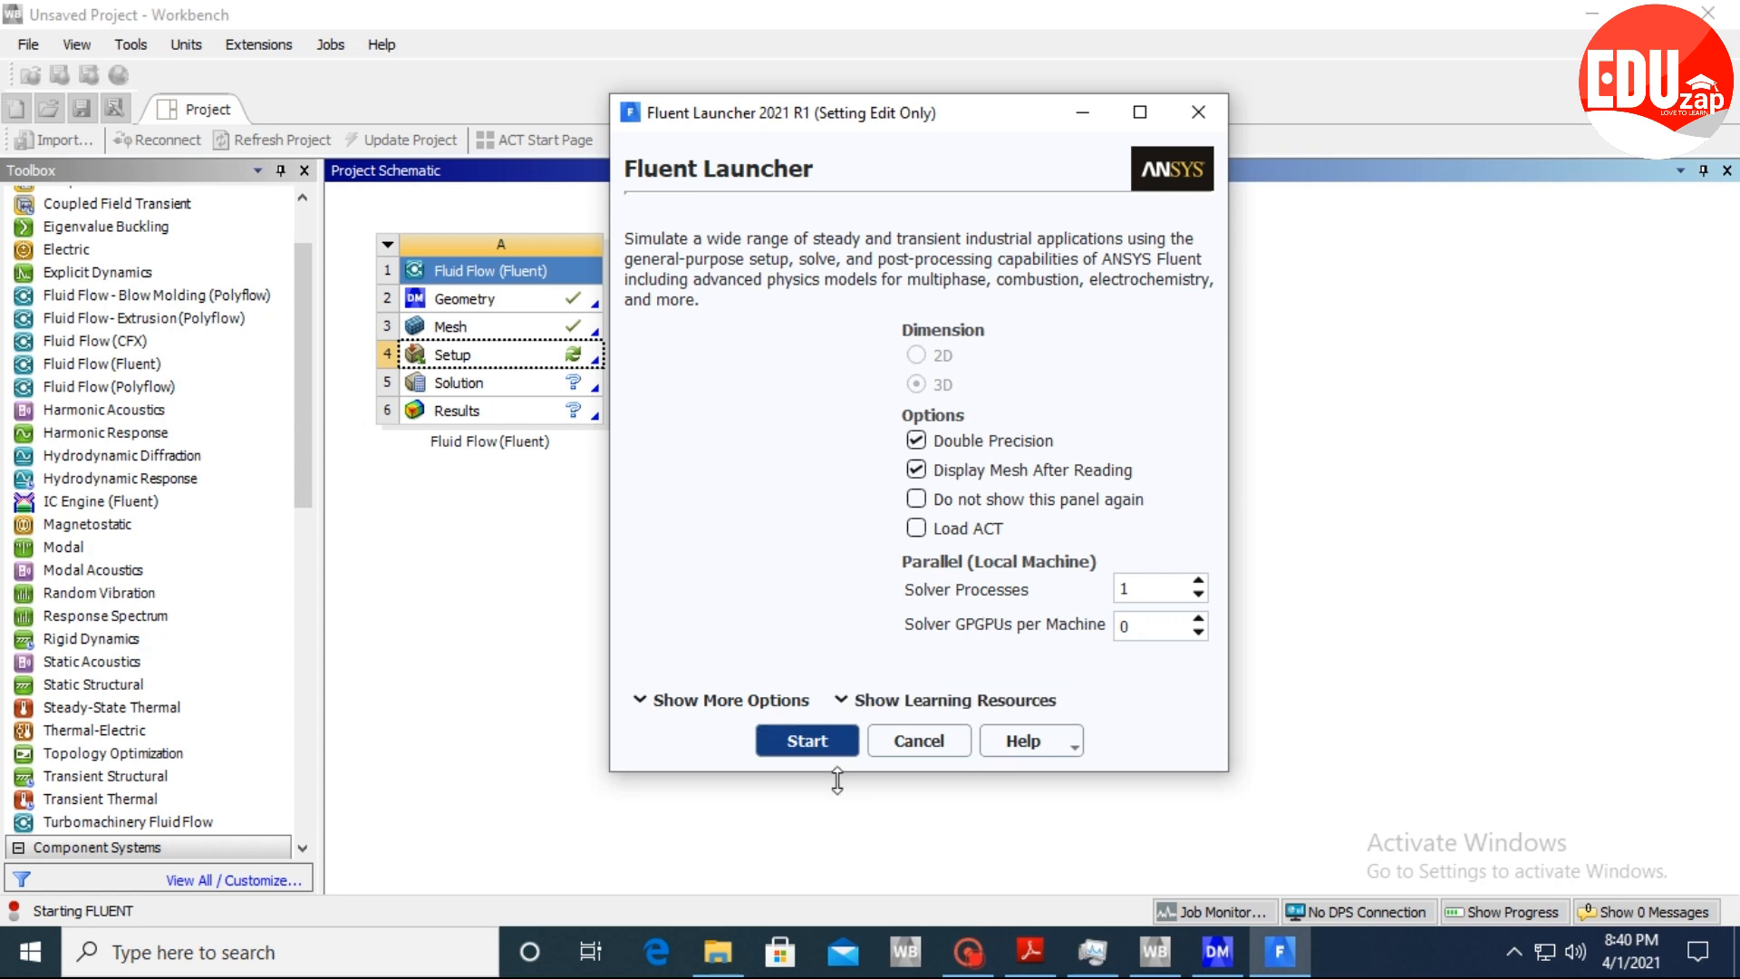
{"action": "left_click", "coordinate": [800, 742]}
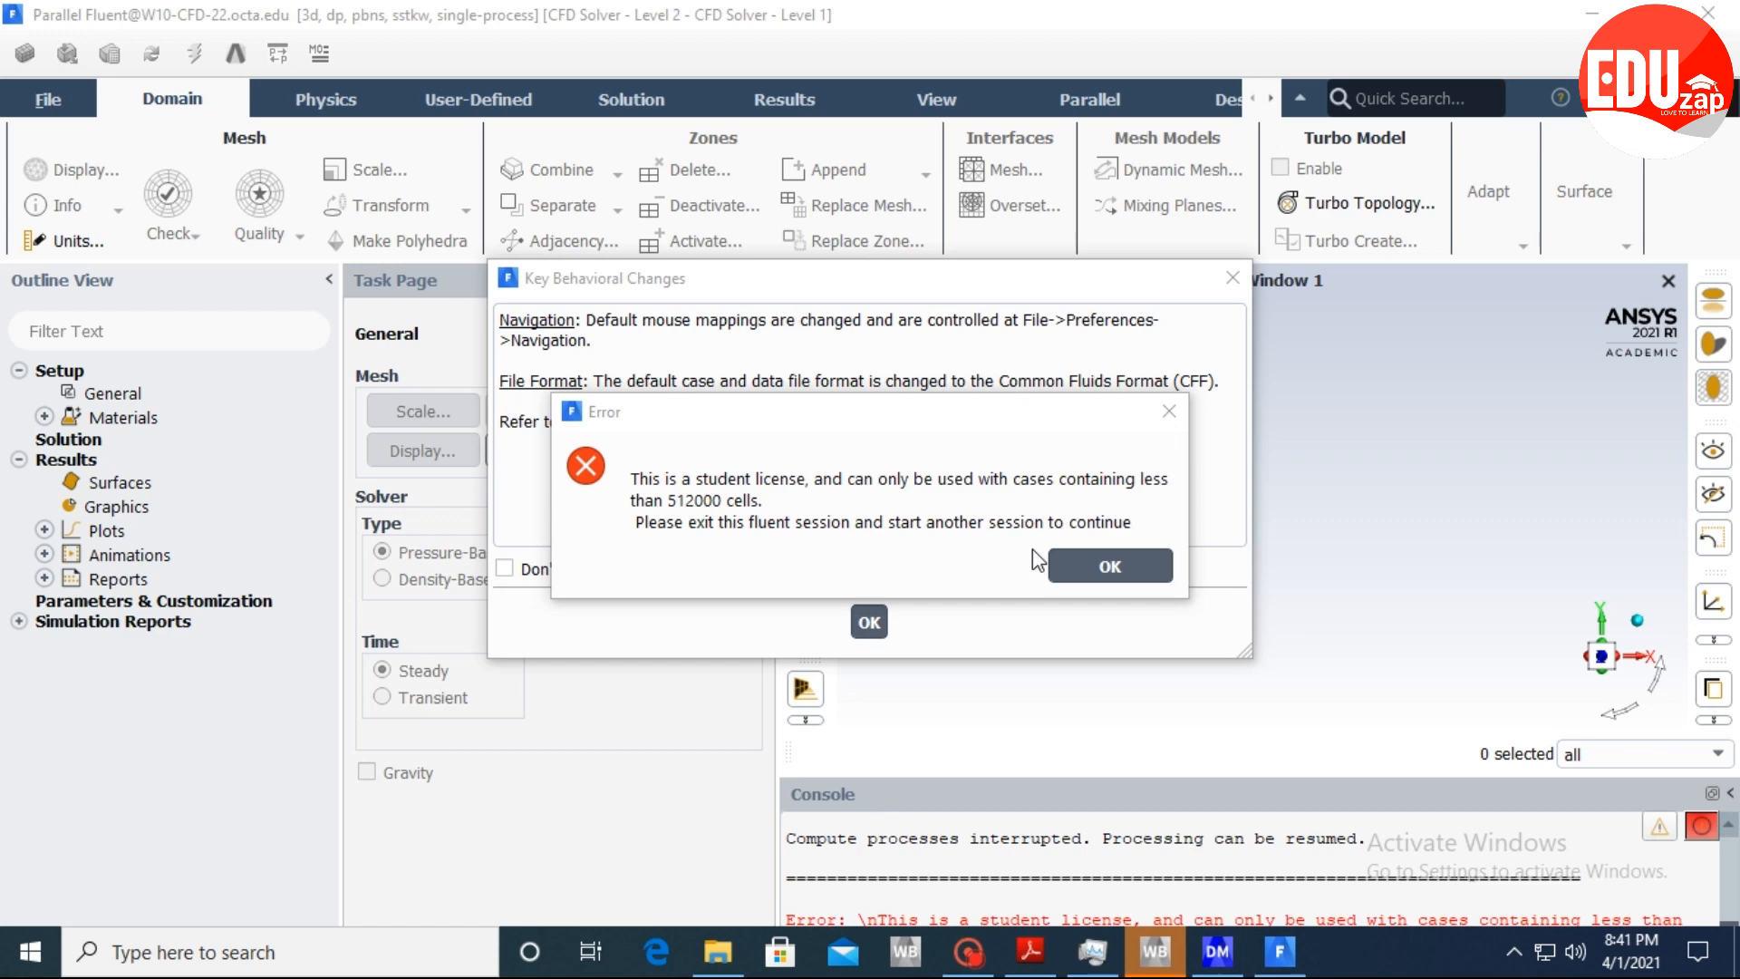
{"action": "left_click", "coordinate": [1170, 410]}
{"action": "left_click", "coordinate": [1130, 313]}
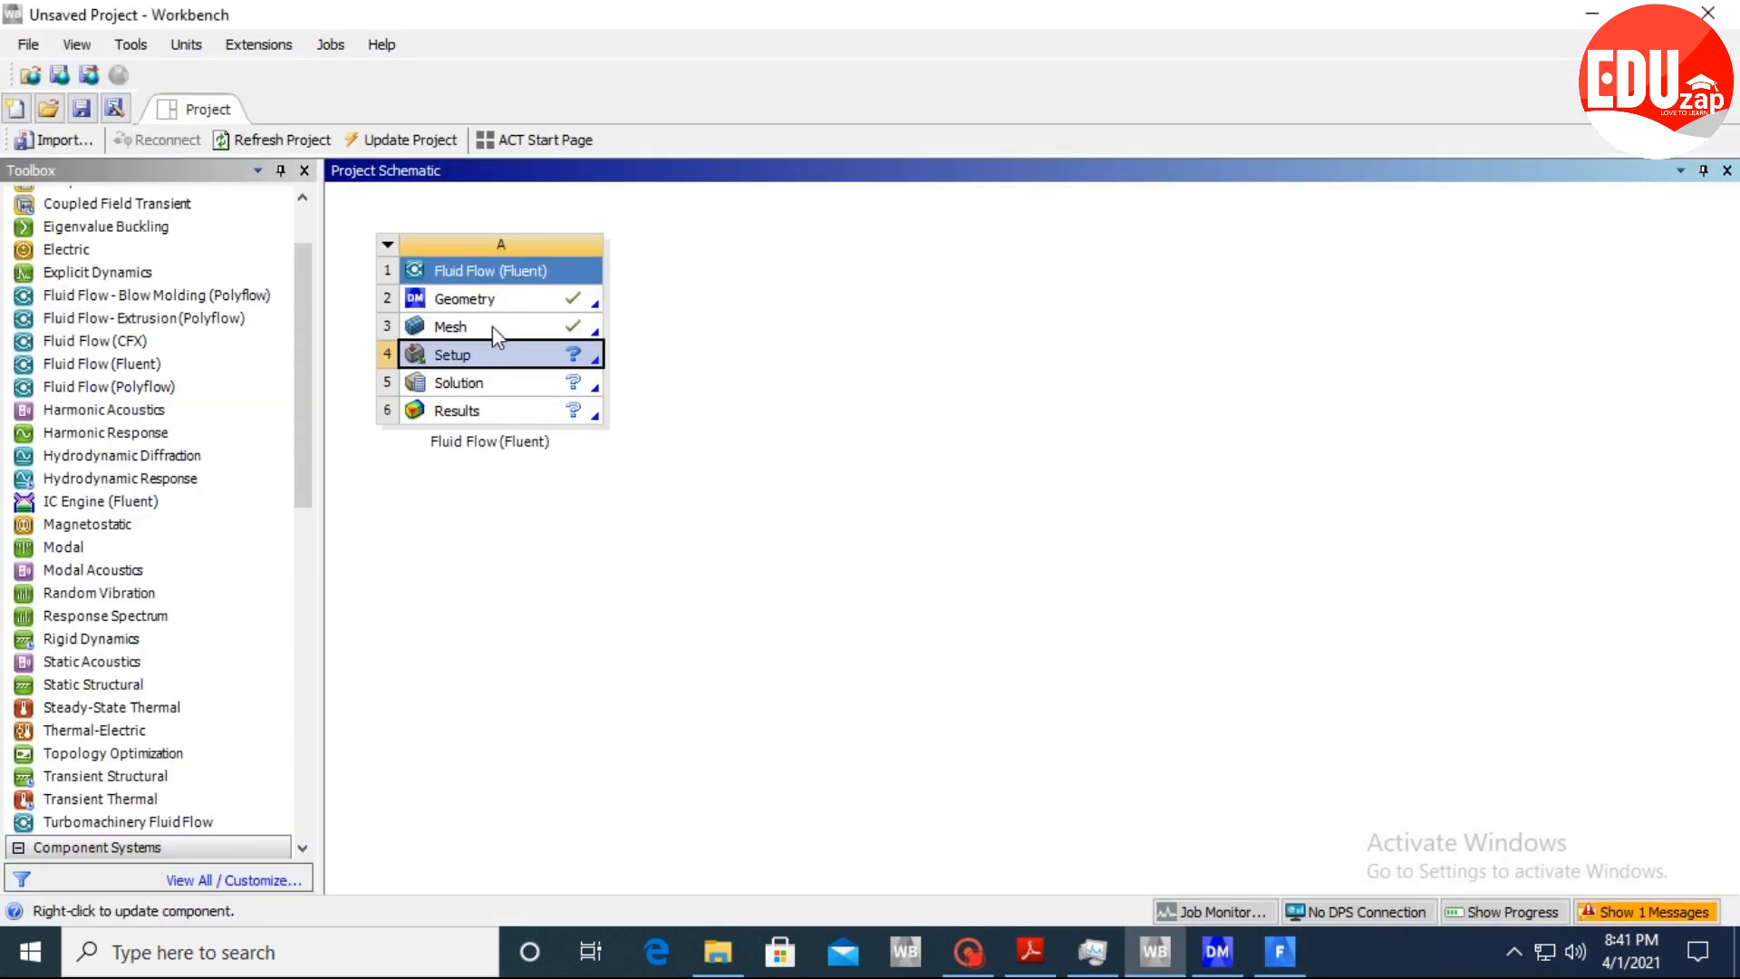
Open the Mesh cell in the Meshing application and check the node and element counts in the mesh statistics.
{"action": "double_click", "coordinate": [497, 329]}
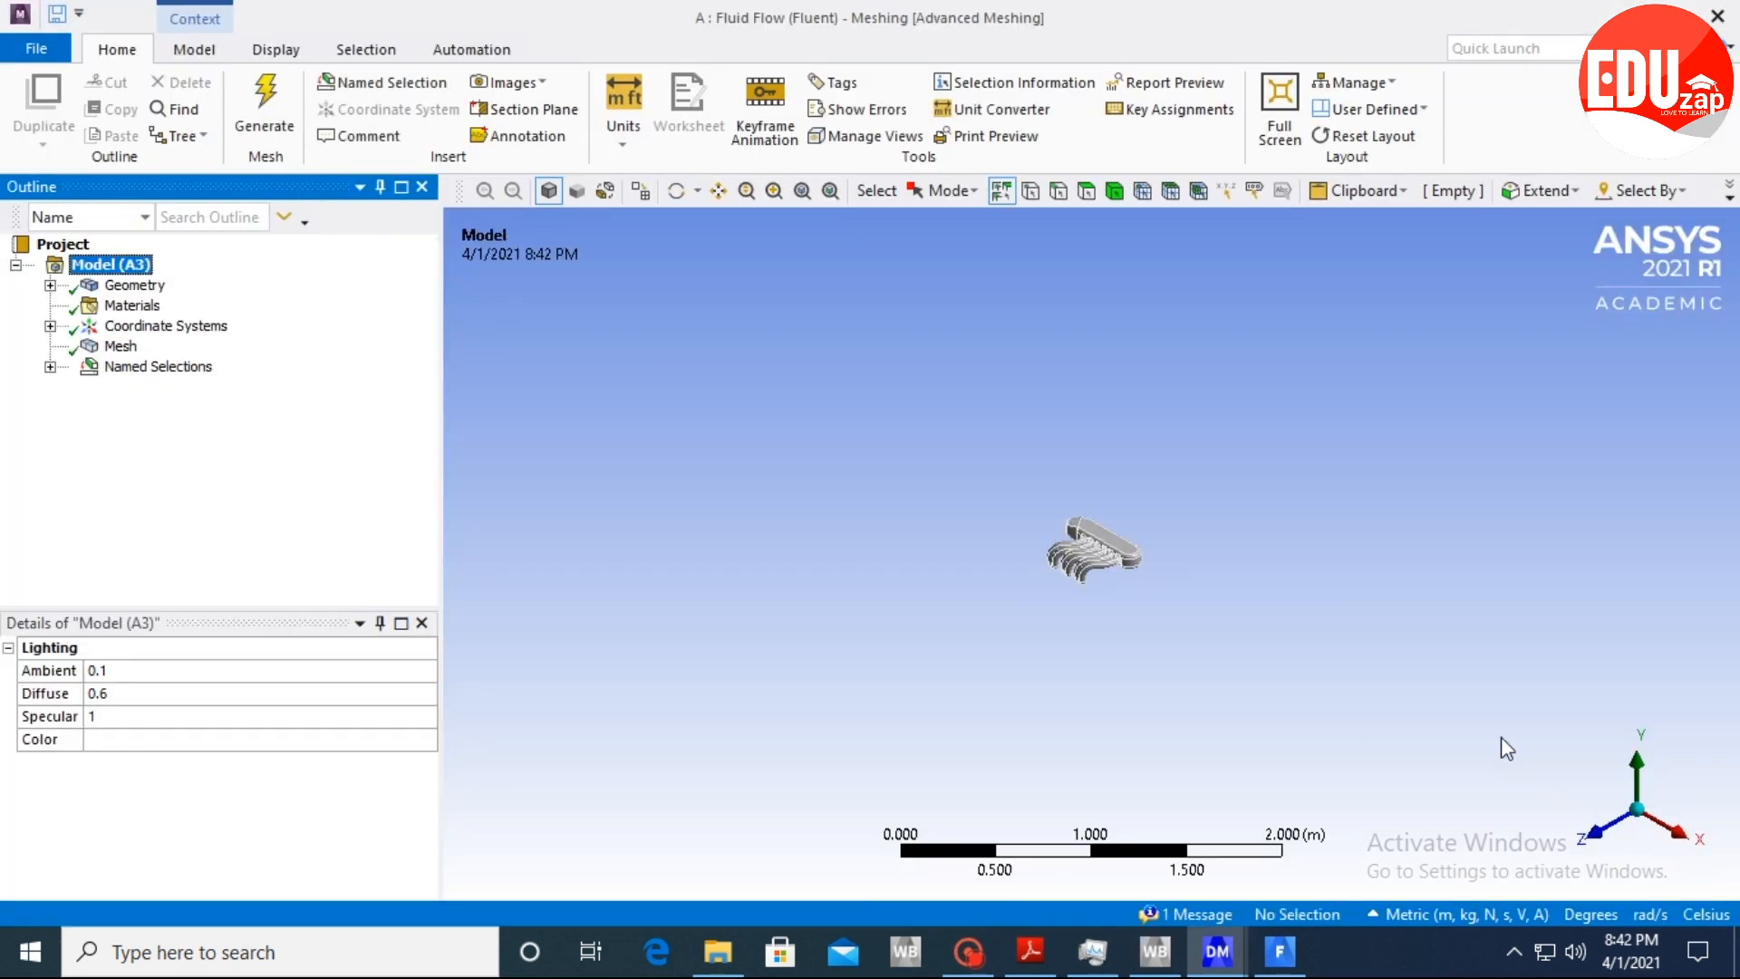
{"action": "scroll", "coordinate": [1065, 535], "scroll_direction": "up", "scroll_amount": 5}
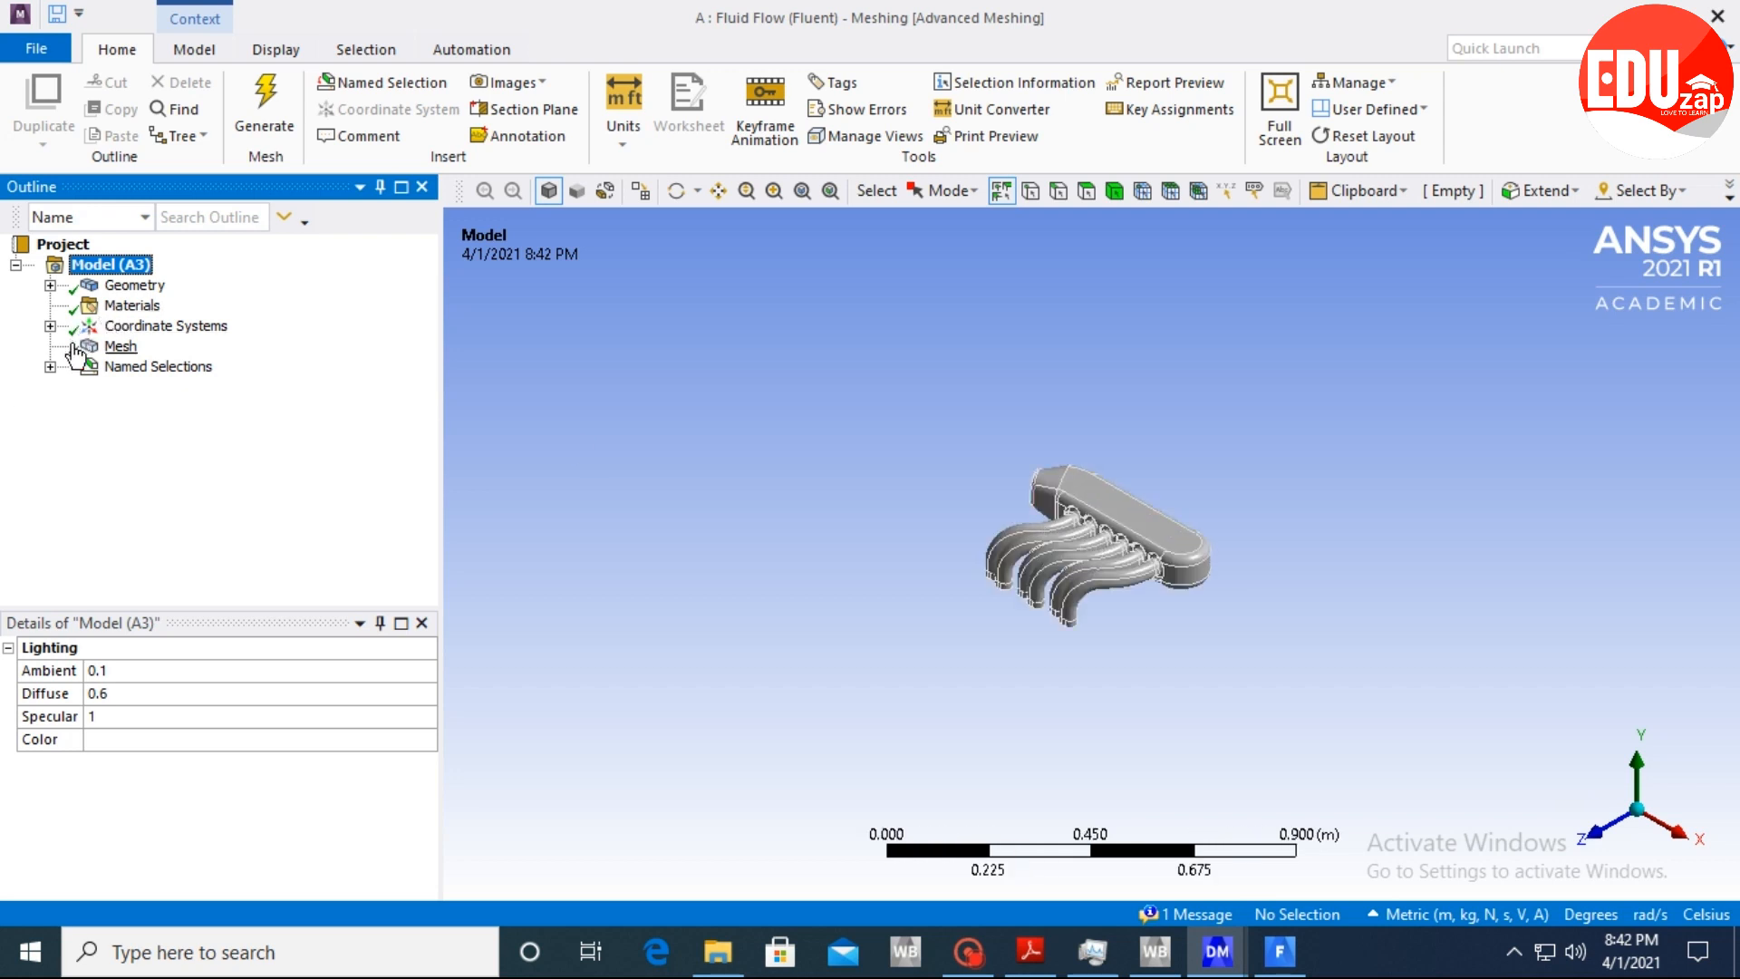
{"action": "left_click", "coordinate": [118, 347]}
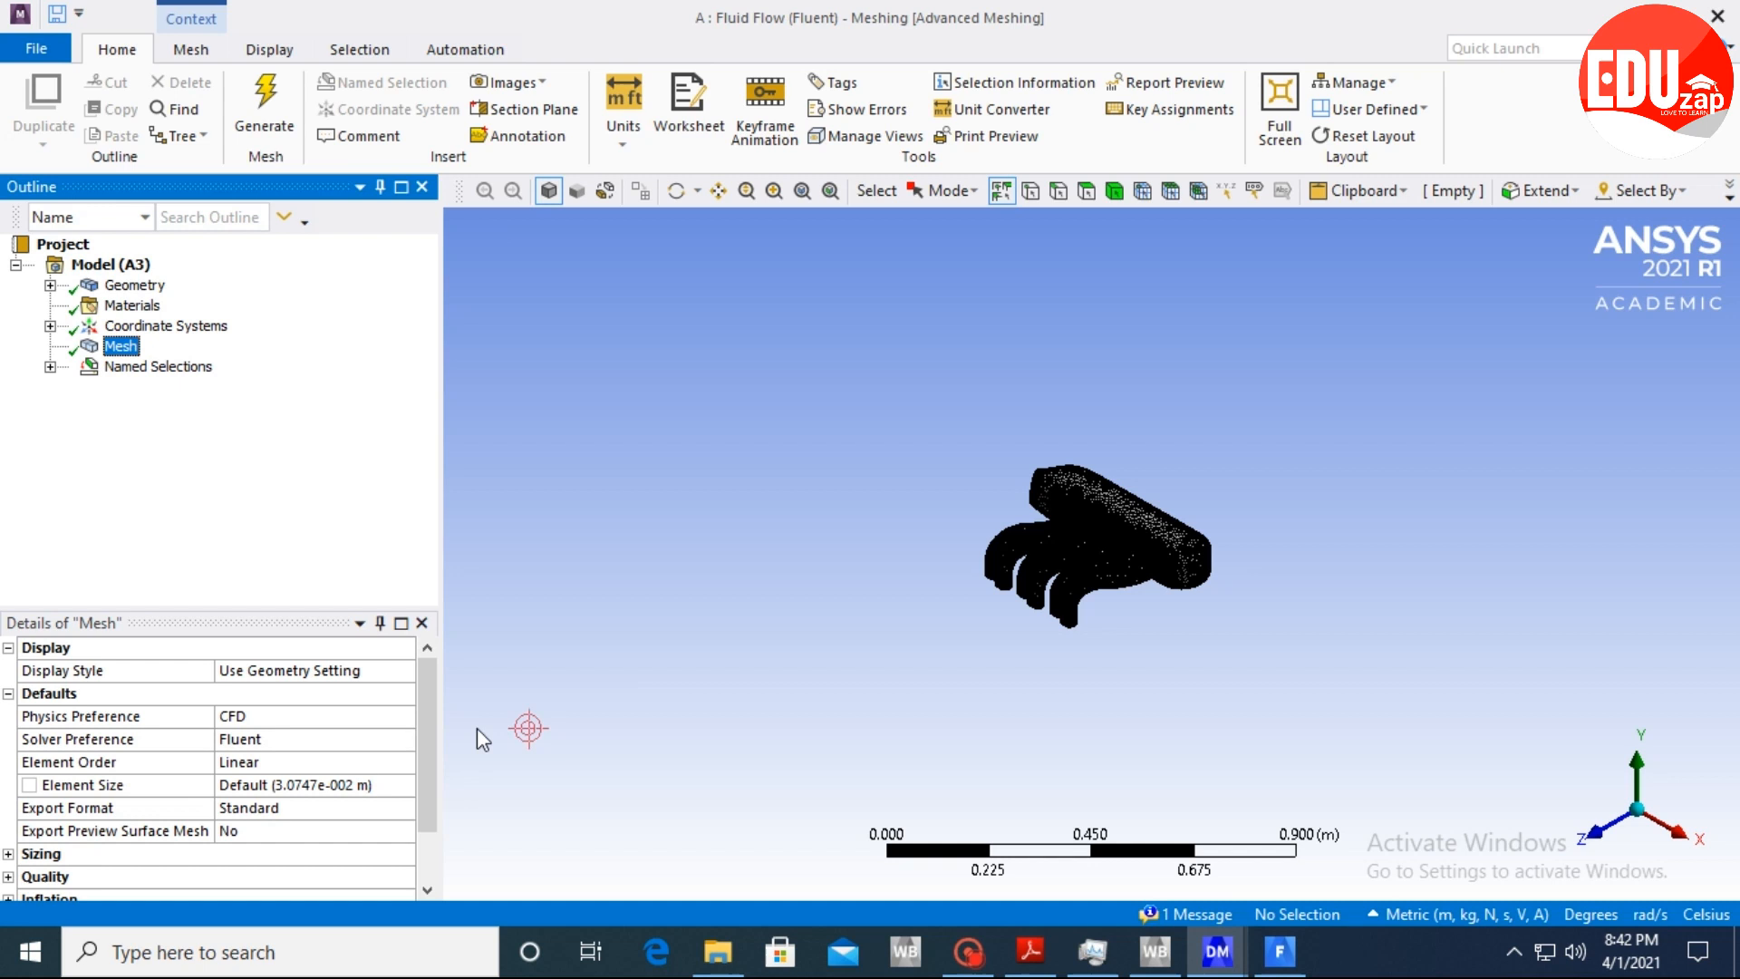
{"action": "left_click_drag", "start_coordinate": [430, 709], "coordinate": [423, 845]}
{"action": "left_click", "coordinate": [7, 878]}
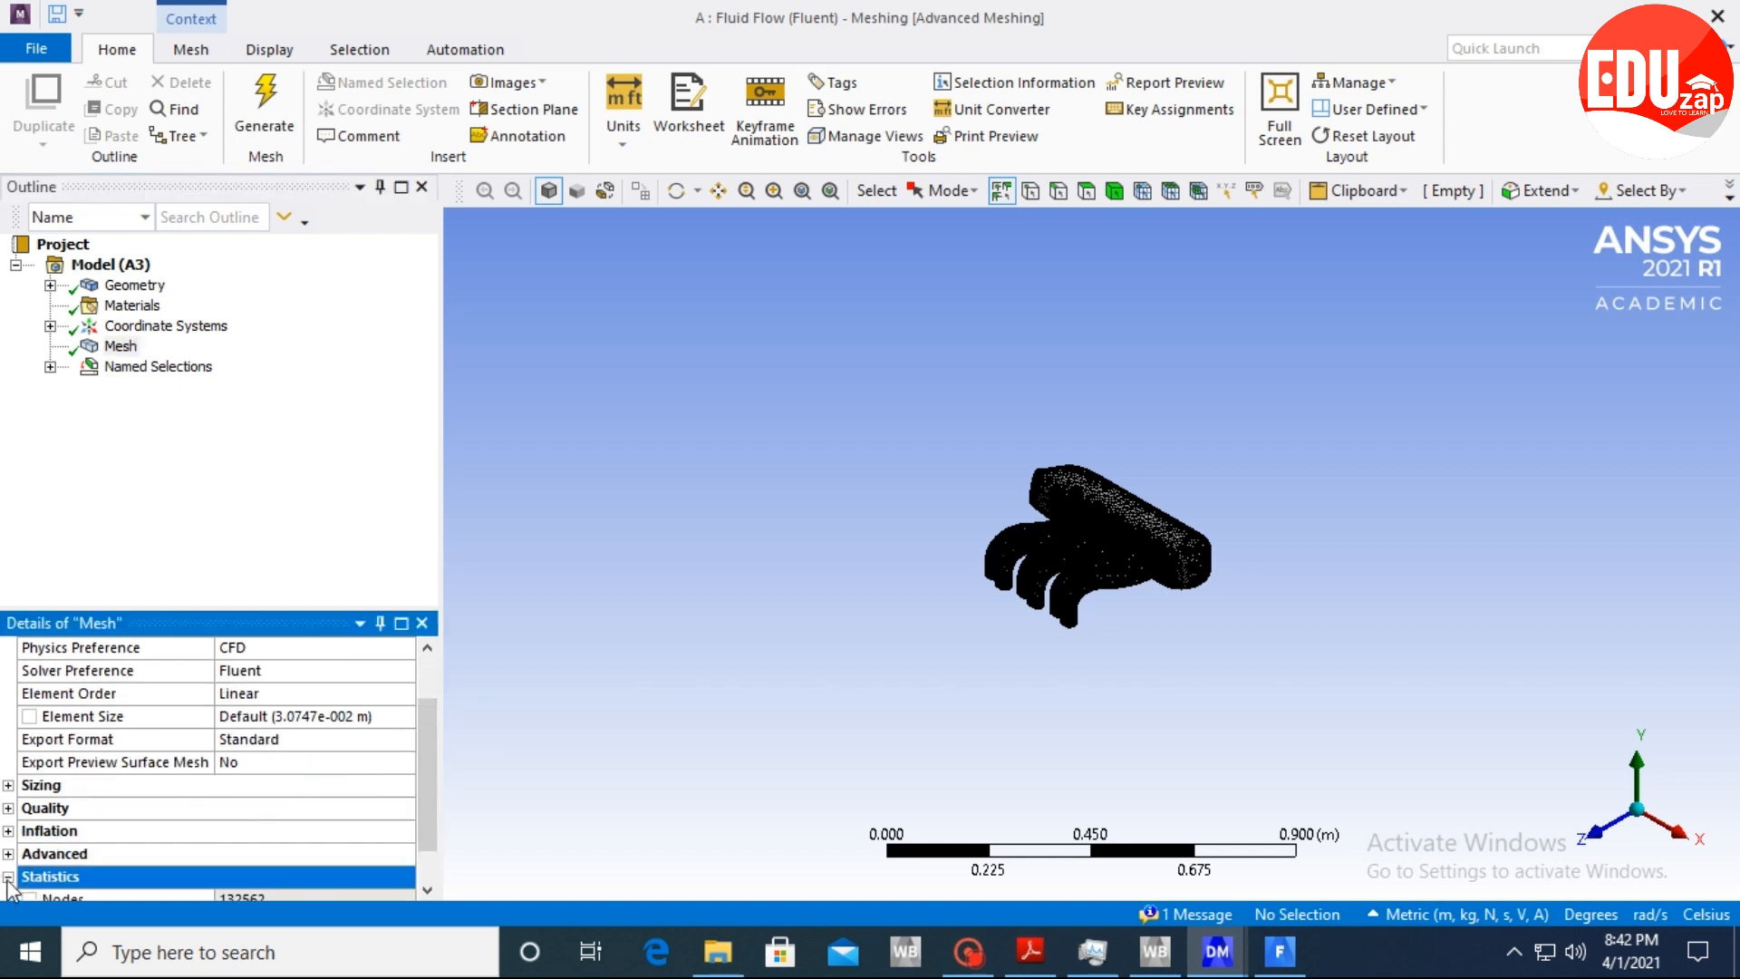
{"action": "left_click_drag", "start_coordinate": [433, 750], "coordinate": [435, 799]}
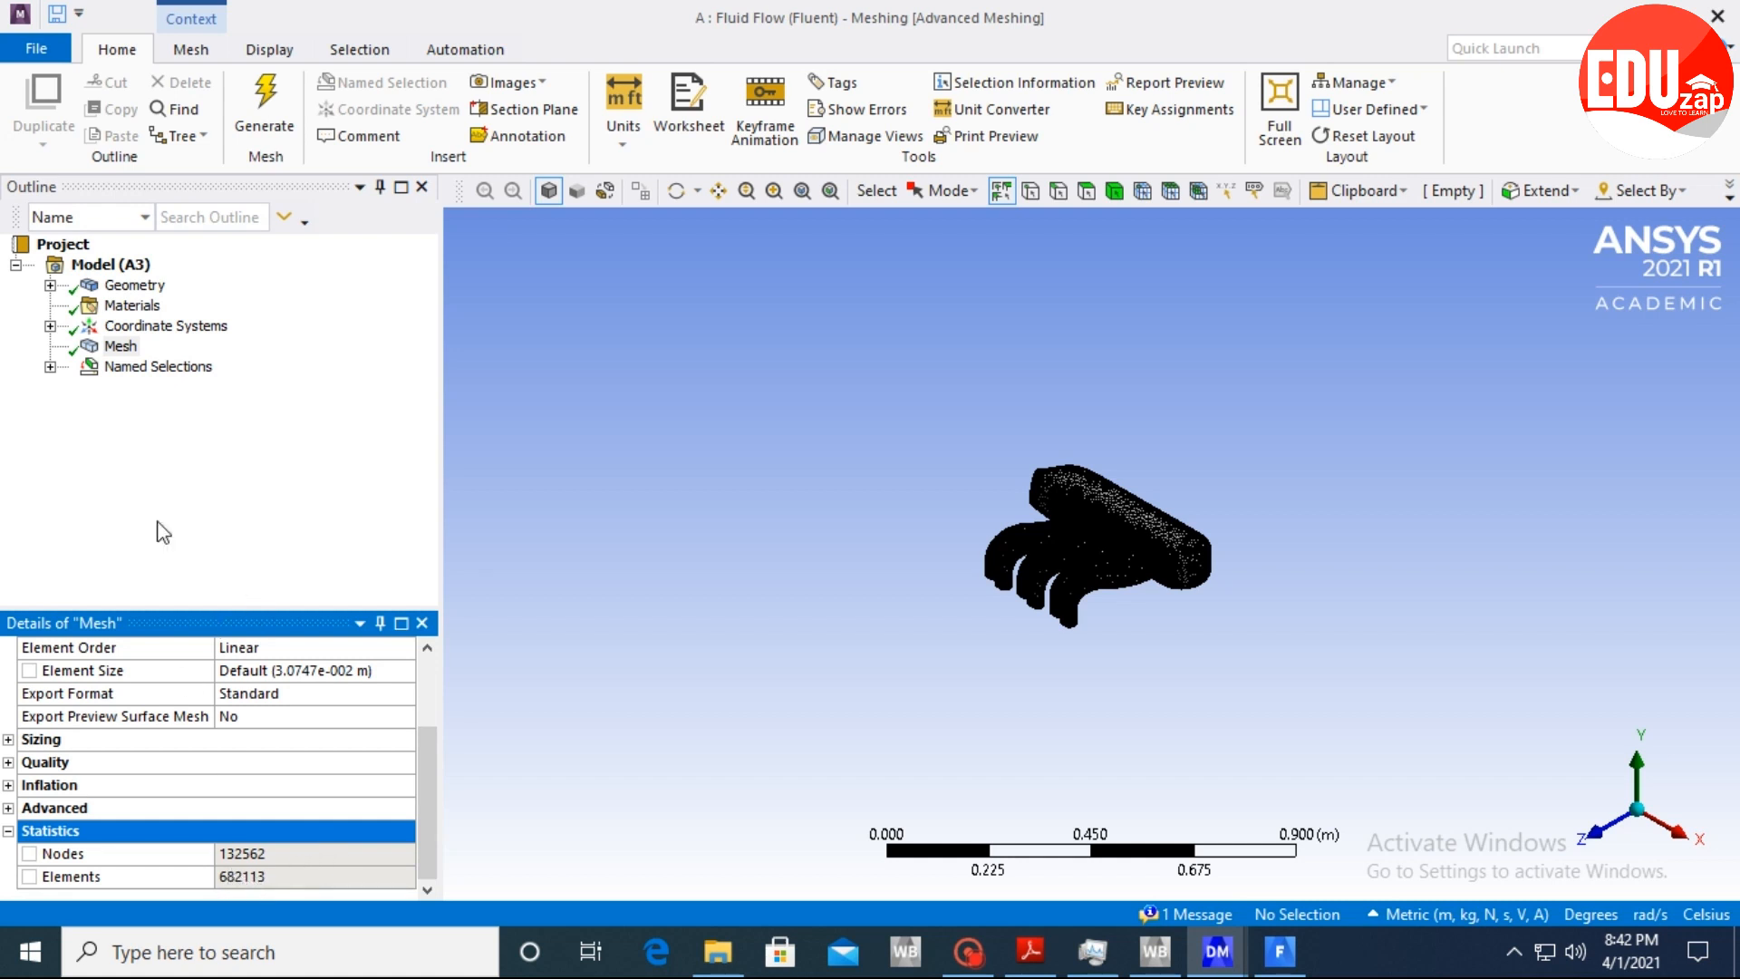
Insert a Sizing control under Mesh and scope it to the whole fluid body.
{"action": "left_click", "coordinate": [118, 350]}
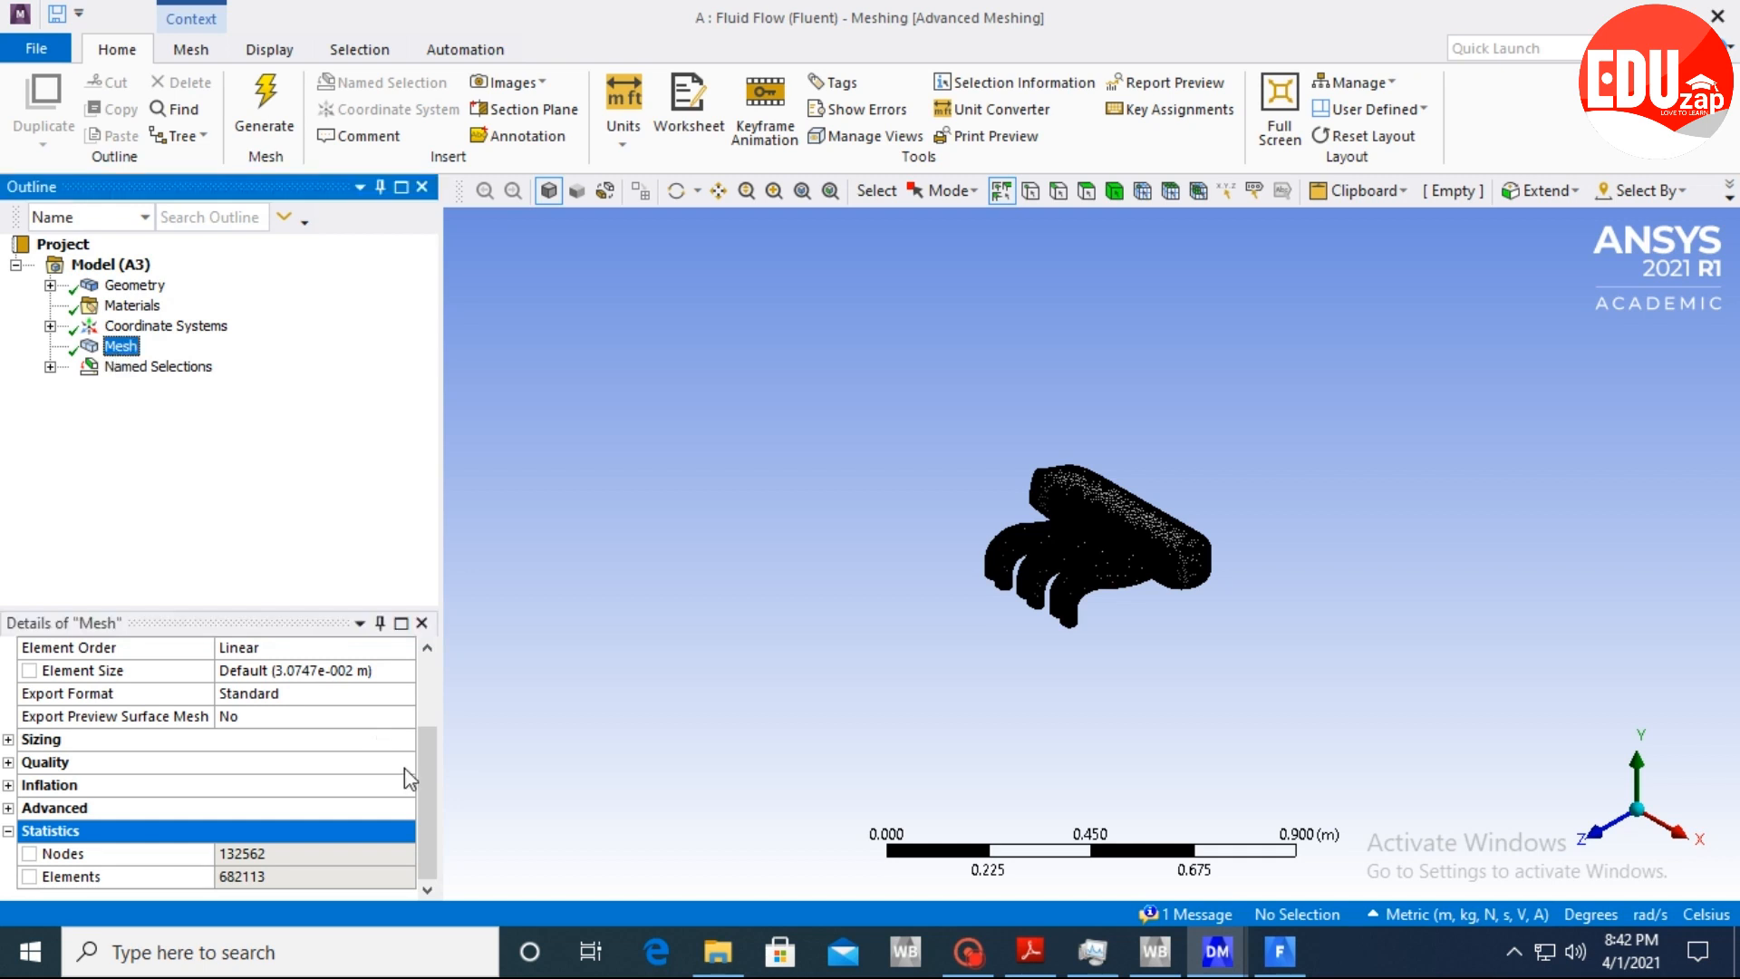
{"action": "left_click_drag", "start_coordinate": [428, 777], "coordinate": [430, 711]}
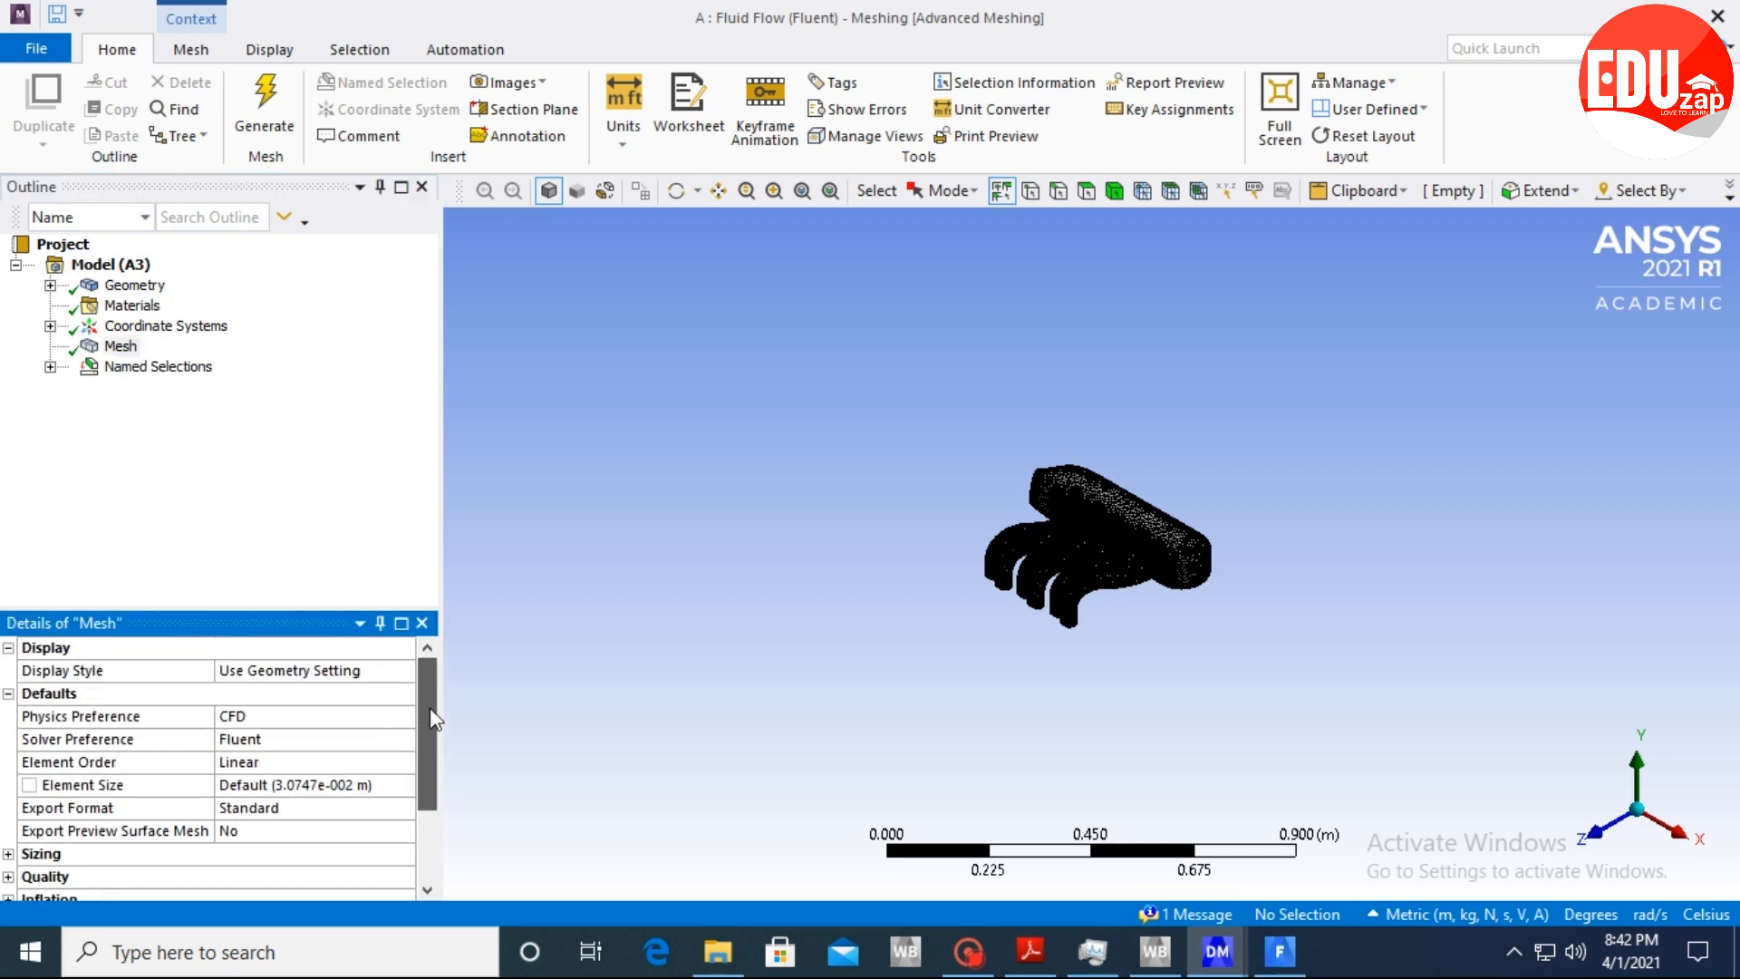
{"action": "right_click", "coordinate": [116, 372]}
{"action": "mouse_move", "coordinate": [225, 391]}
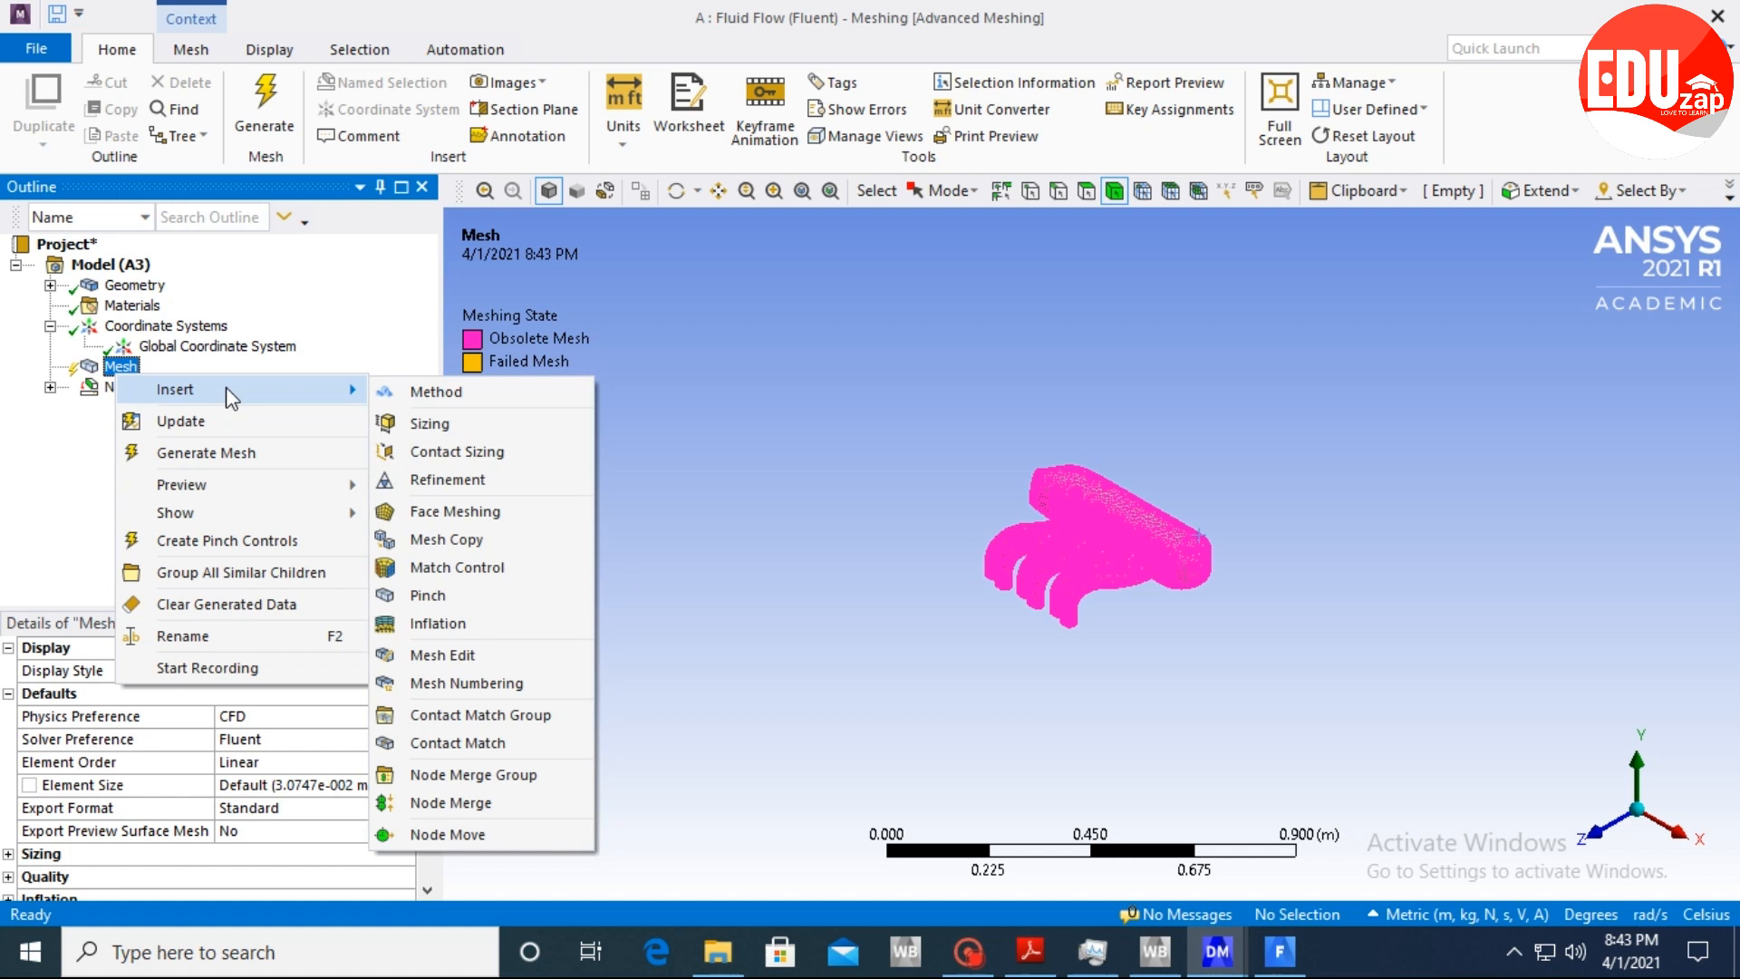
{"action": "left_click", "coordinate": [455, 426]}
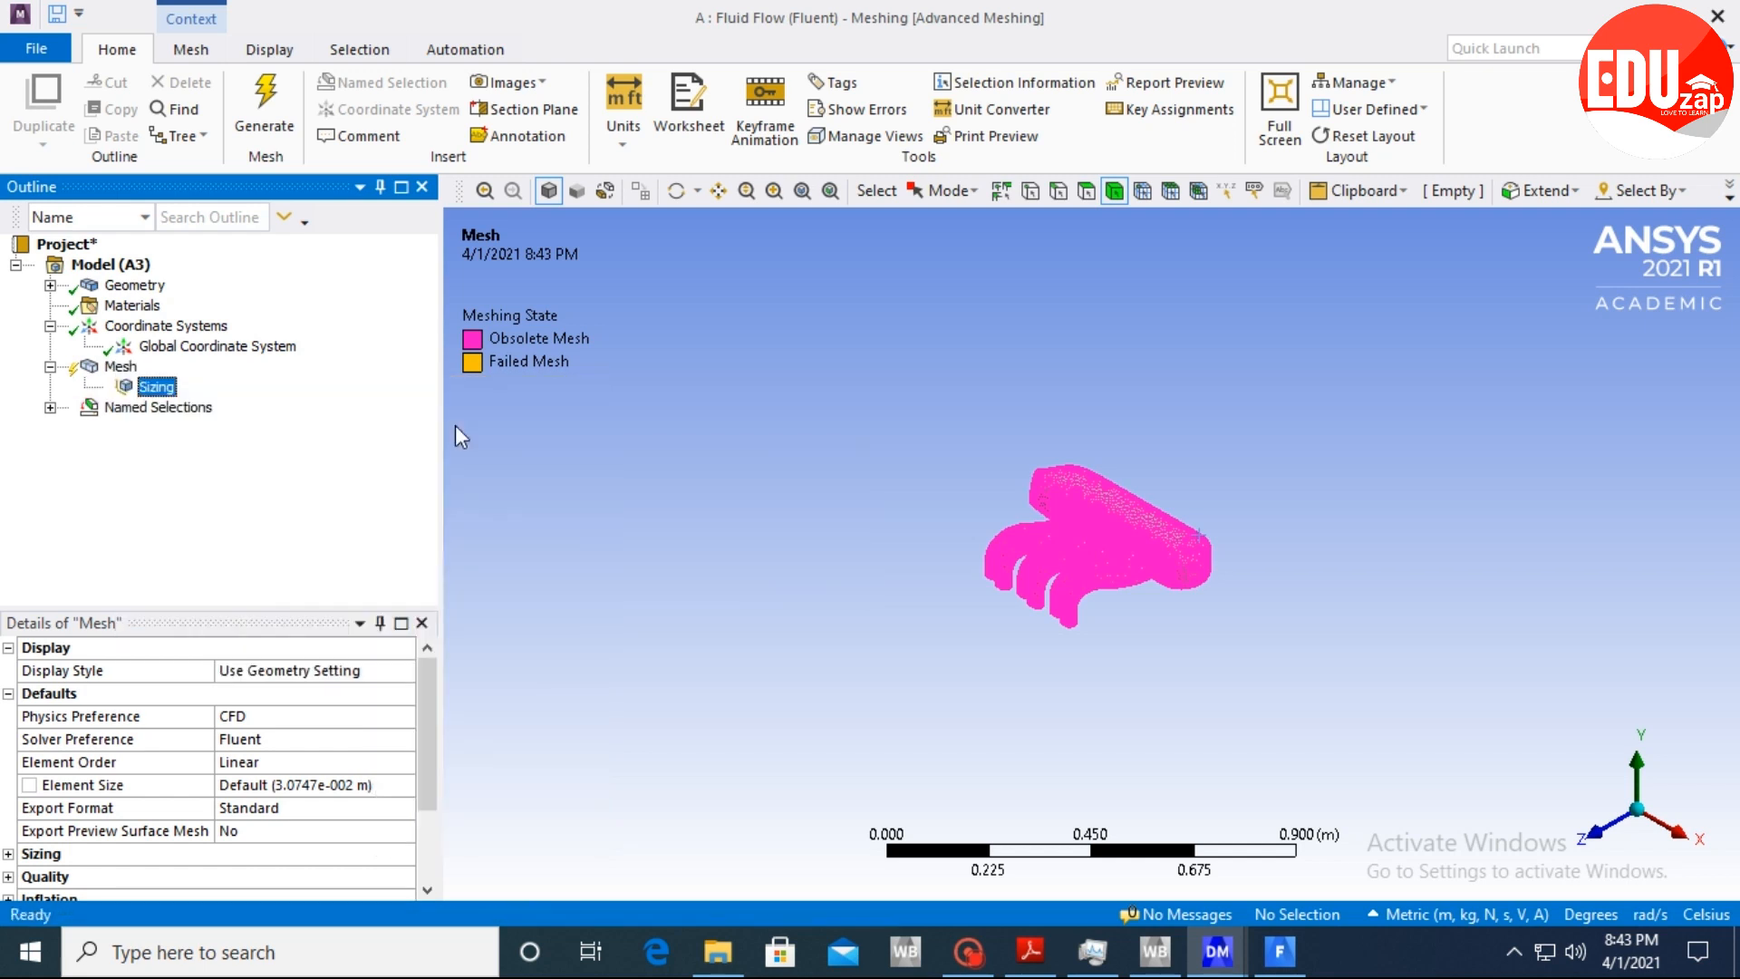
{"action": "left_click", "coordinate": [186, 694]}
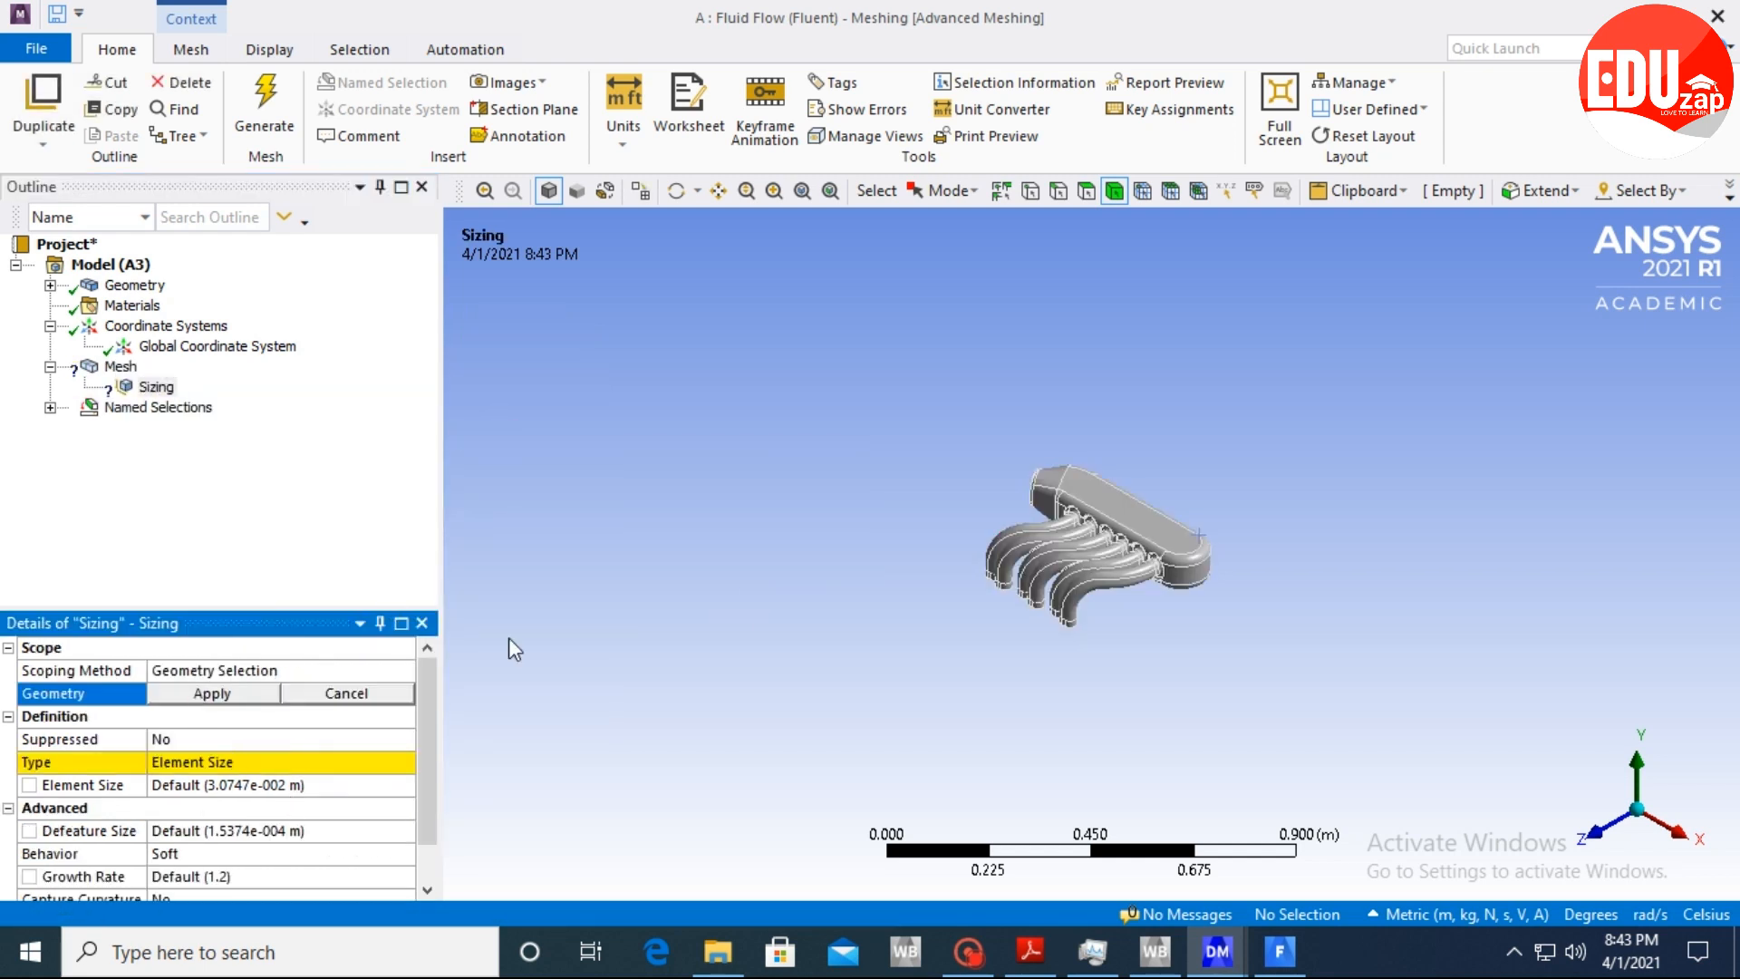
{"action": "left_click", "coordinate": [1081, 523]}
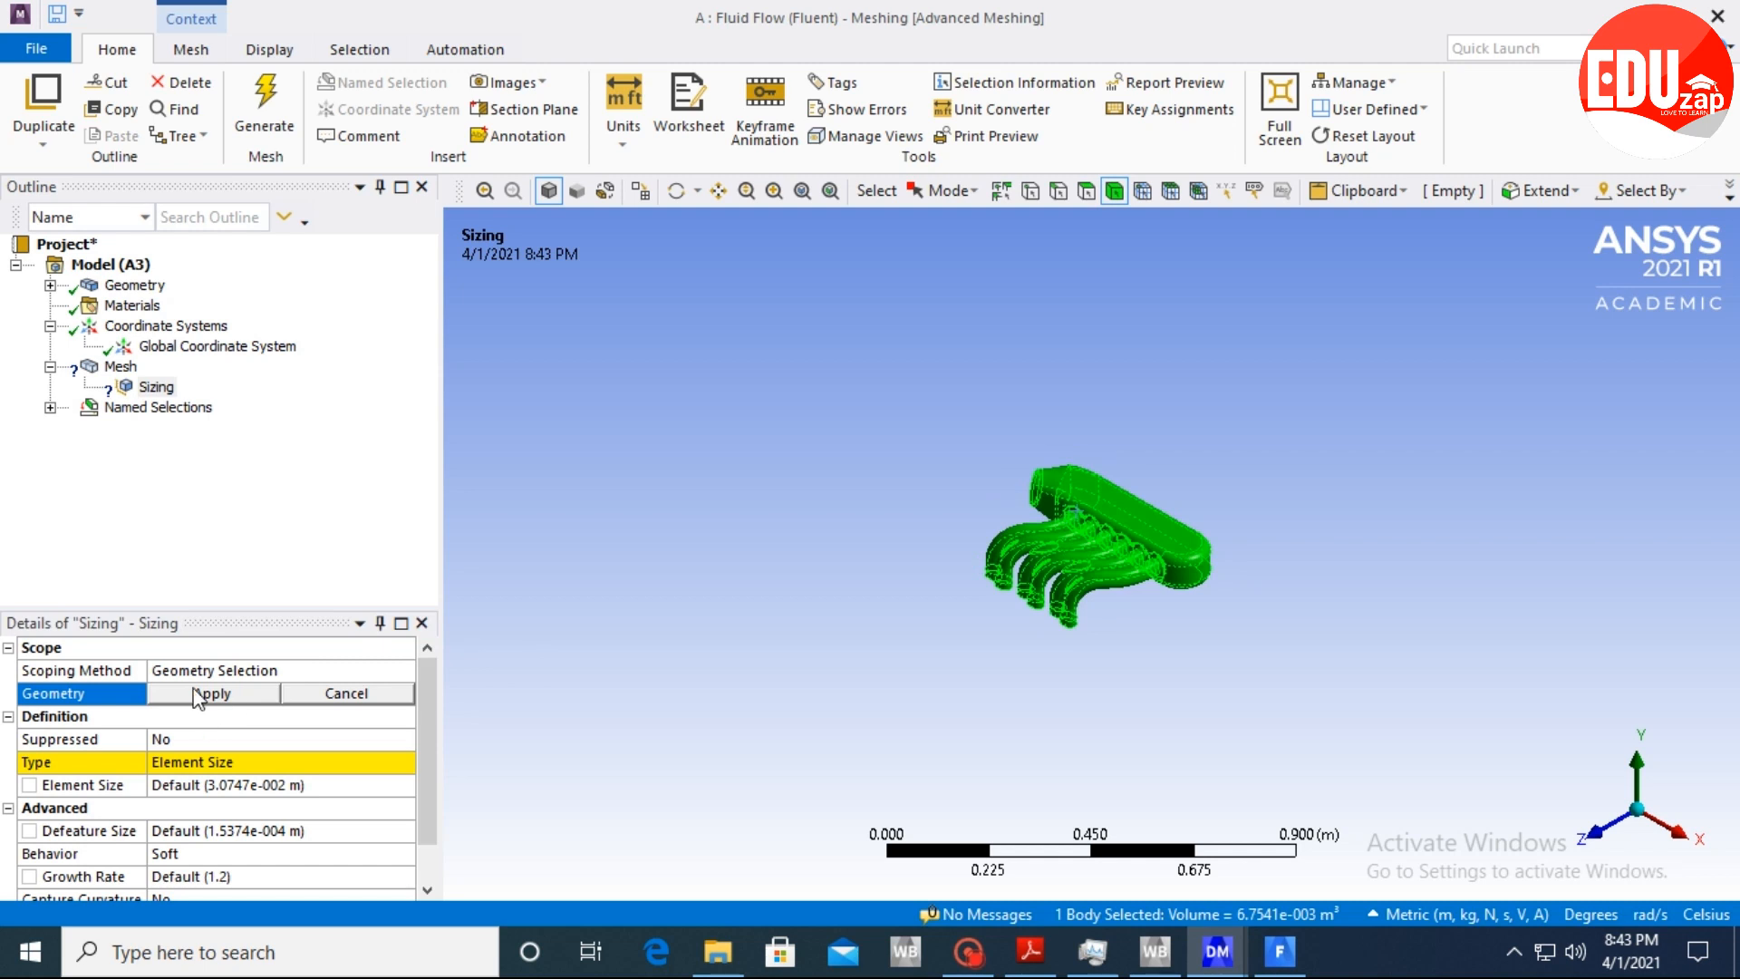
{"action": "left_click", "coordinate": [195, 695]}
Set the Body Sizing element size to 0.009 m.
{"action": "scroll", "coordinate": [421, 796], "scroll_direction": "down", "scroll_amount": 1}
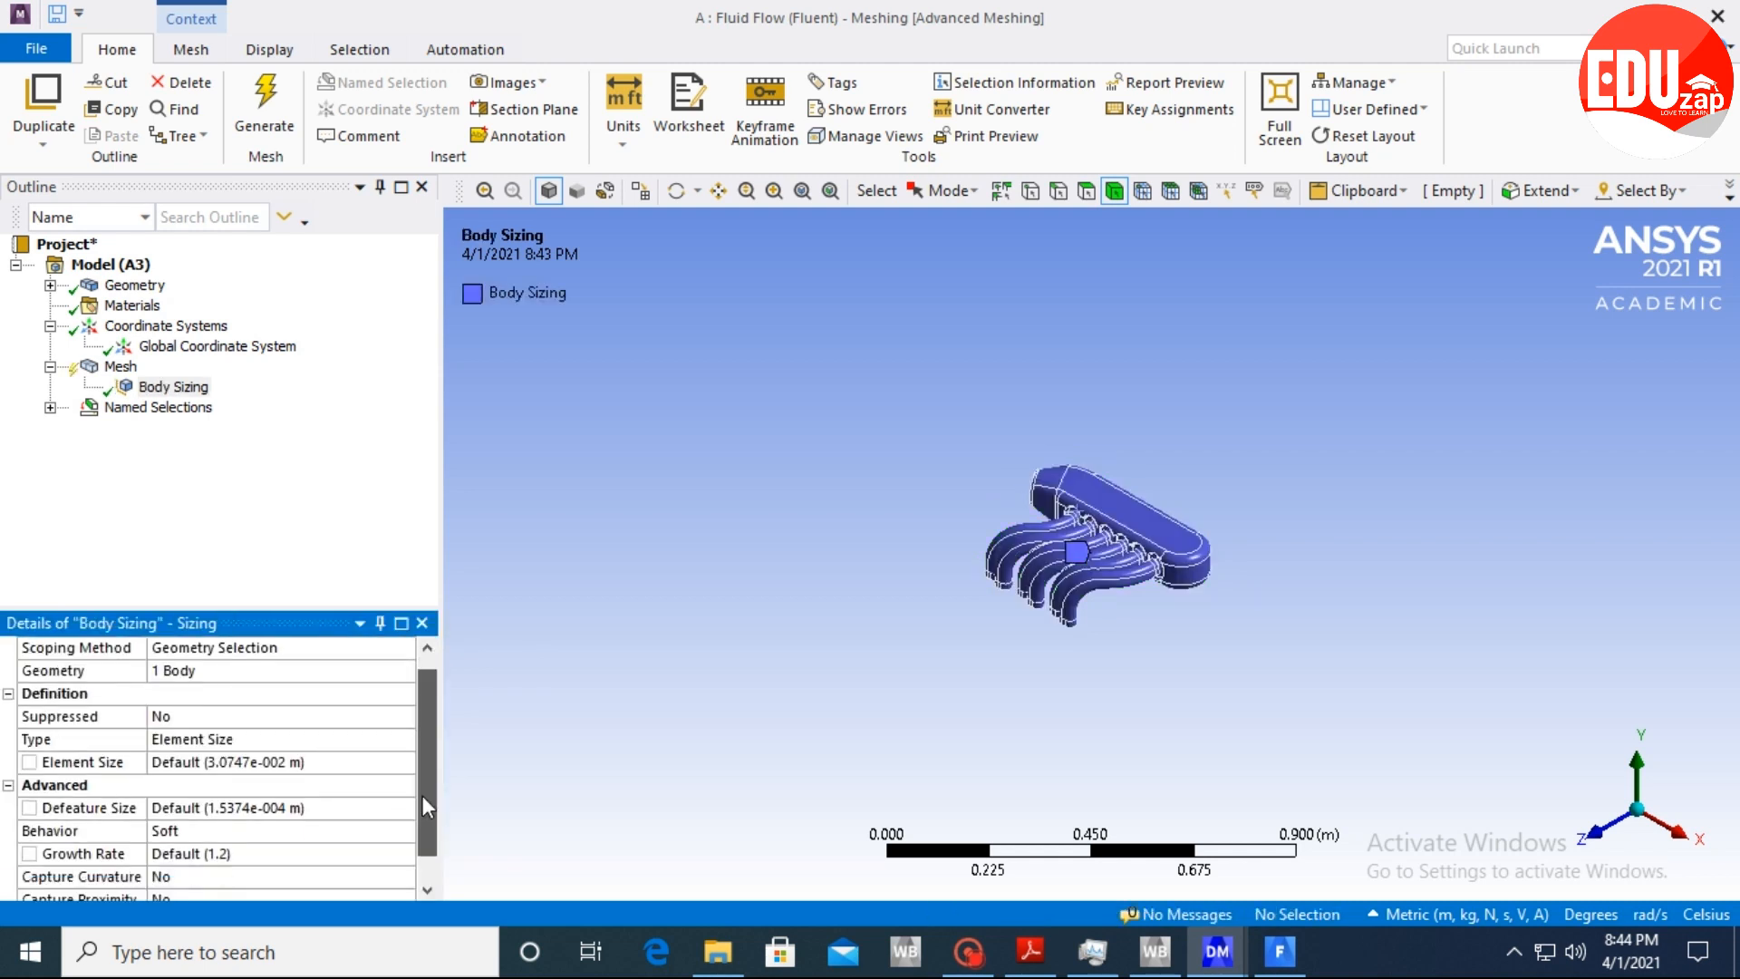
{"action": "scroll", "coordinate": [421, 803], "scroll_direction": "down", "scroll_amount": 1}
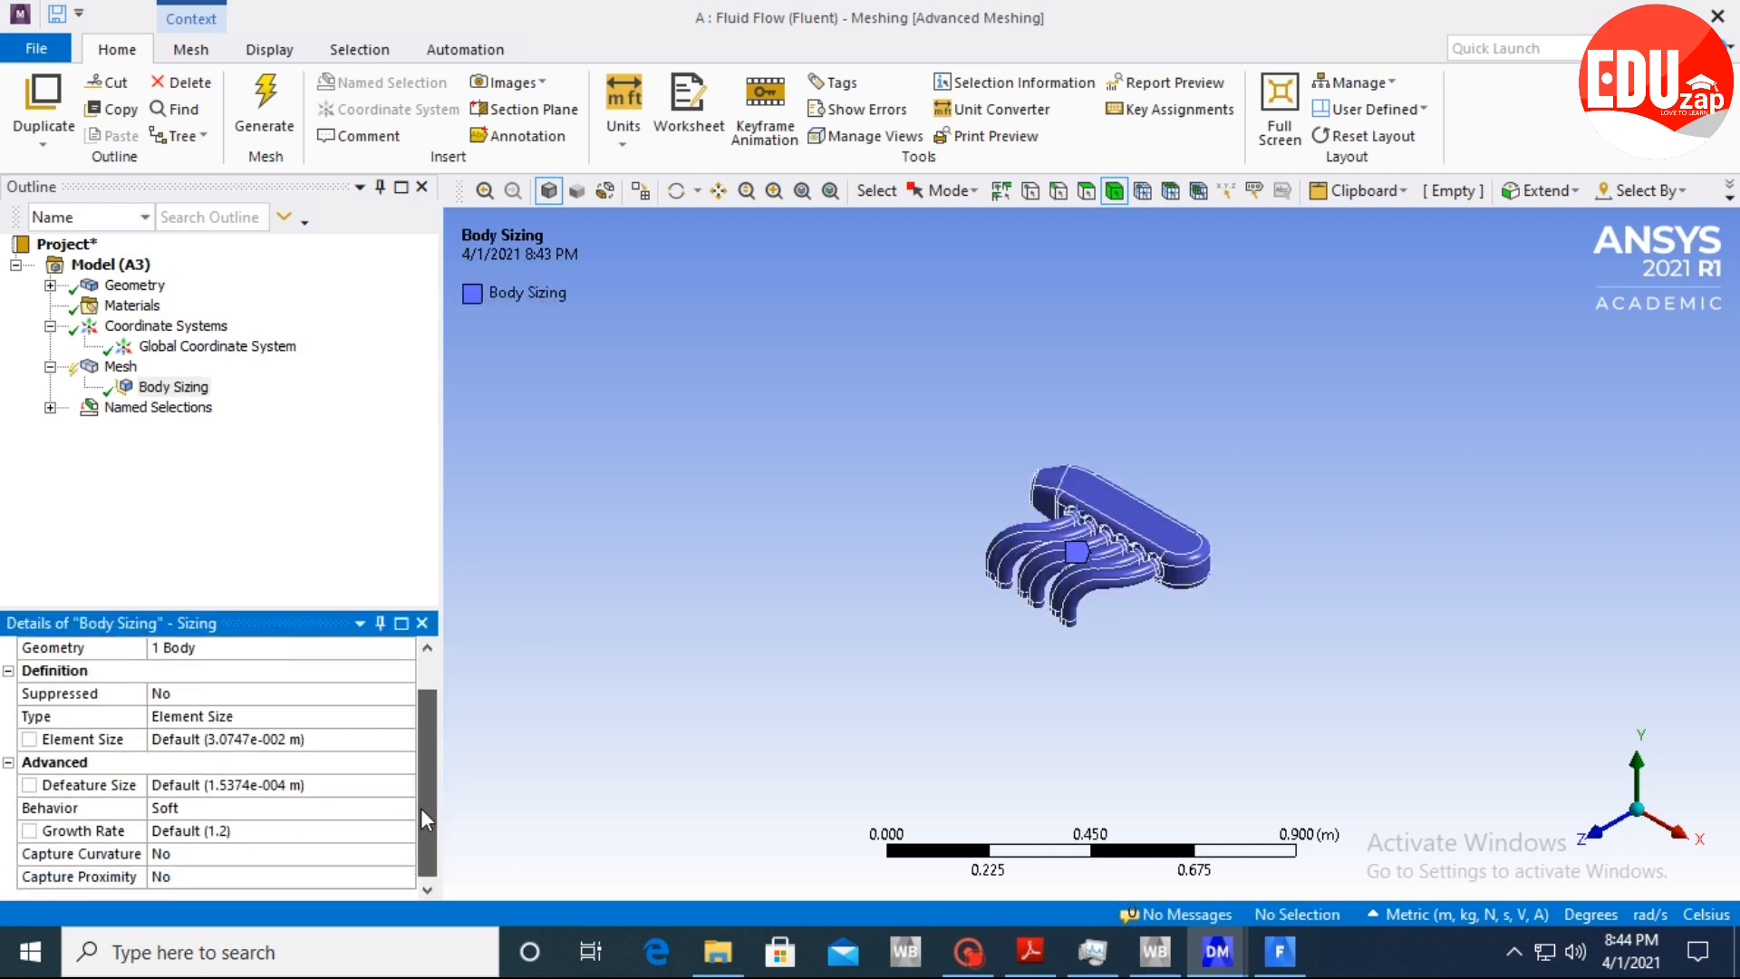
{"action": "left_click", "coordinate": [280, 749]}
{"action": "type", "text": ".0"}
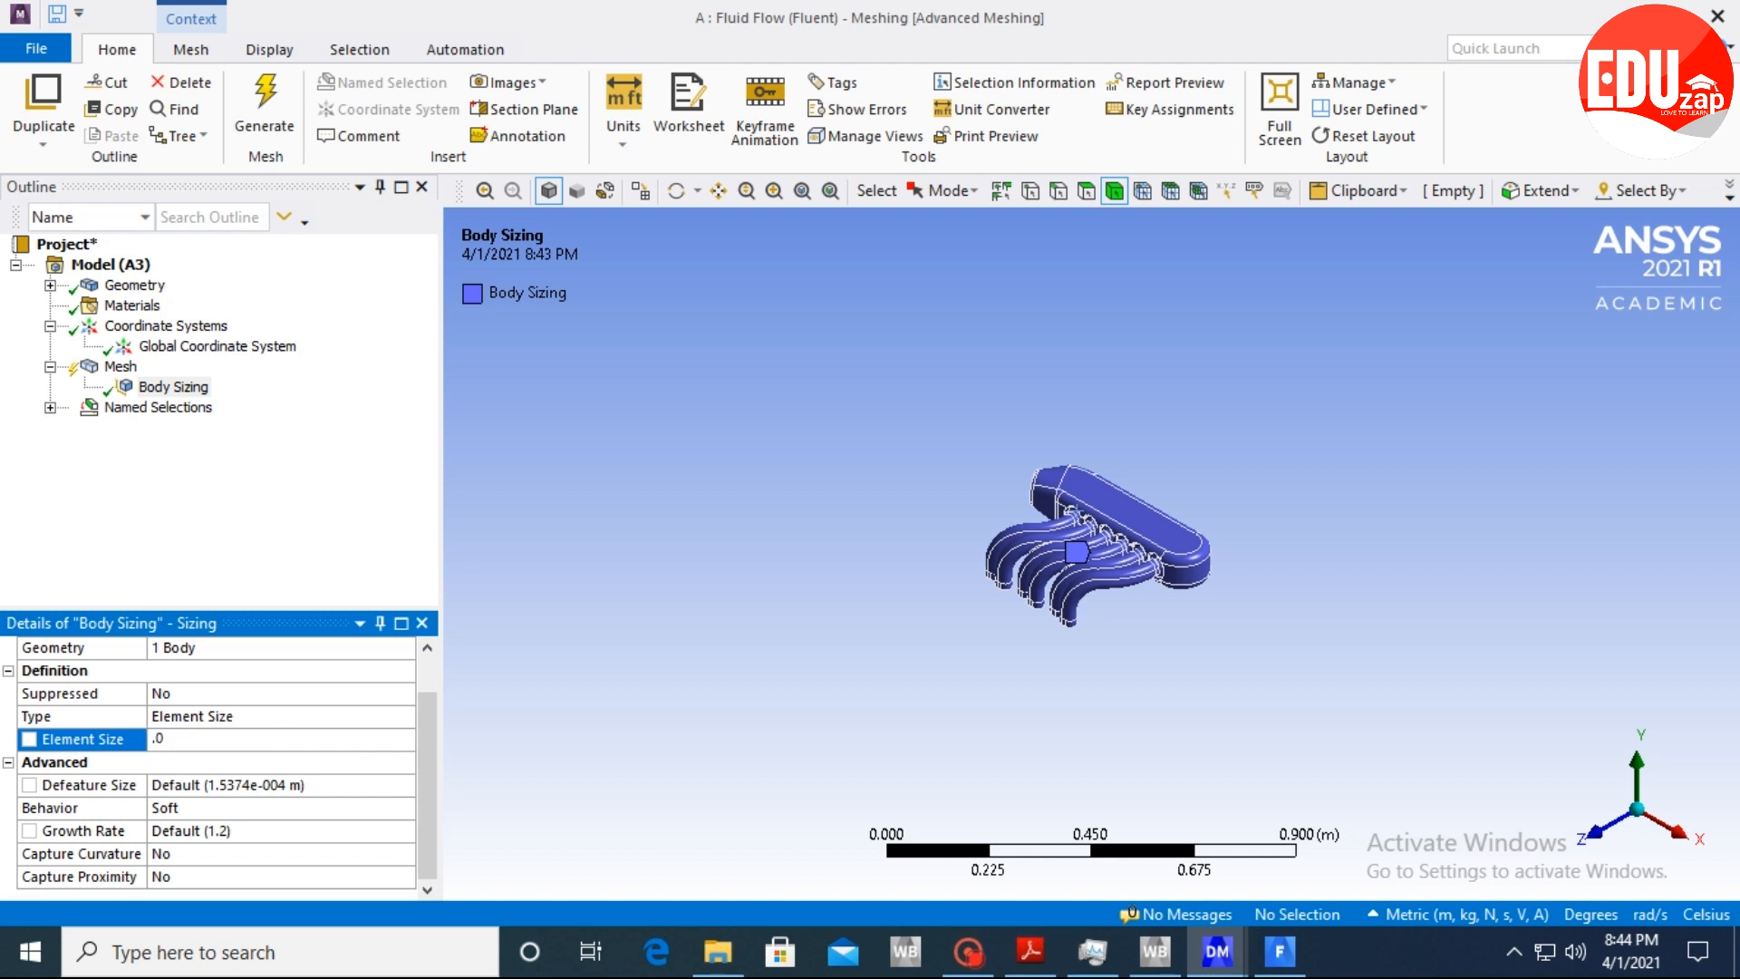
{"action": "type", "text": "0"}
{"action": "type", "text": "9"}
{"action": "left_click", "coordinate": [171, 555]}
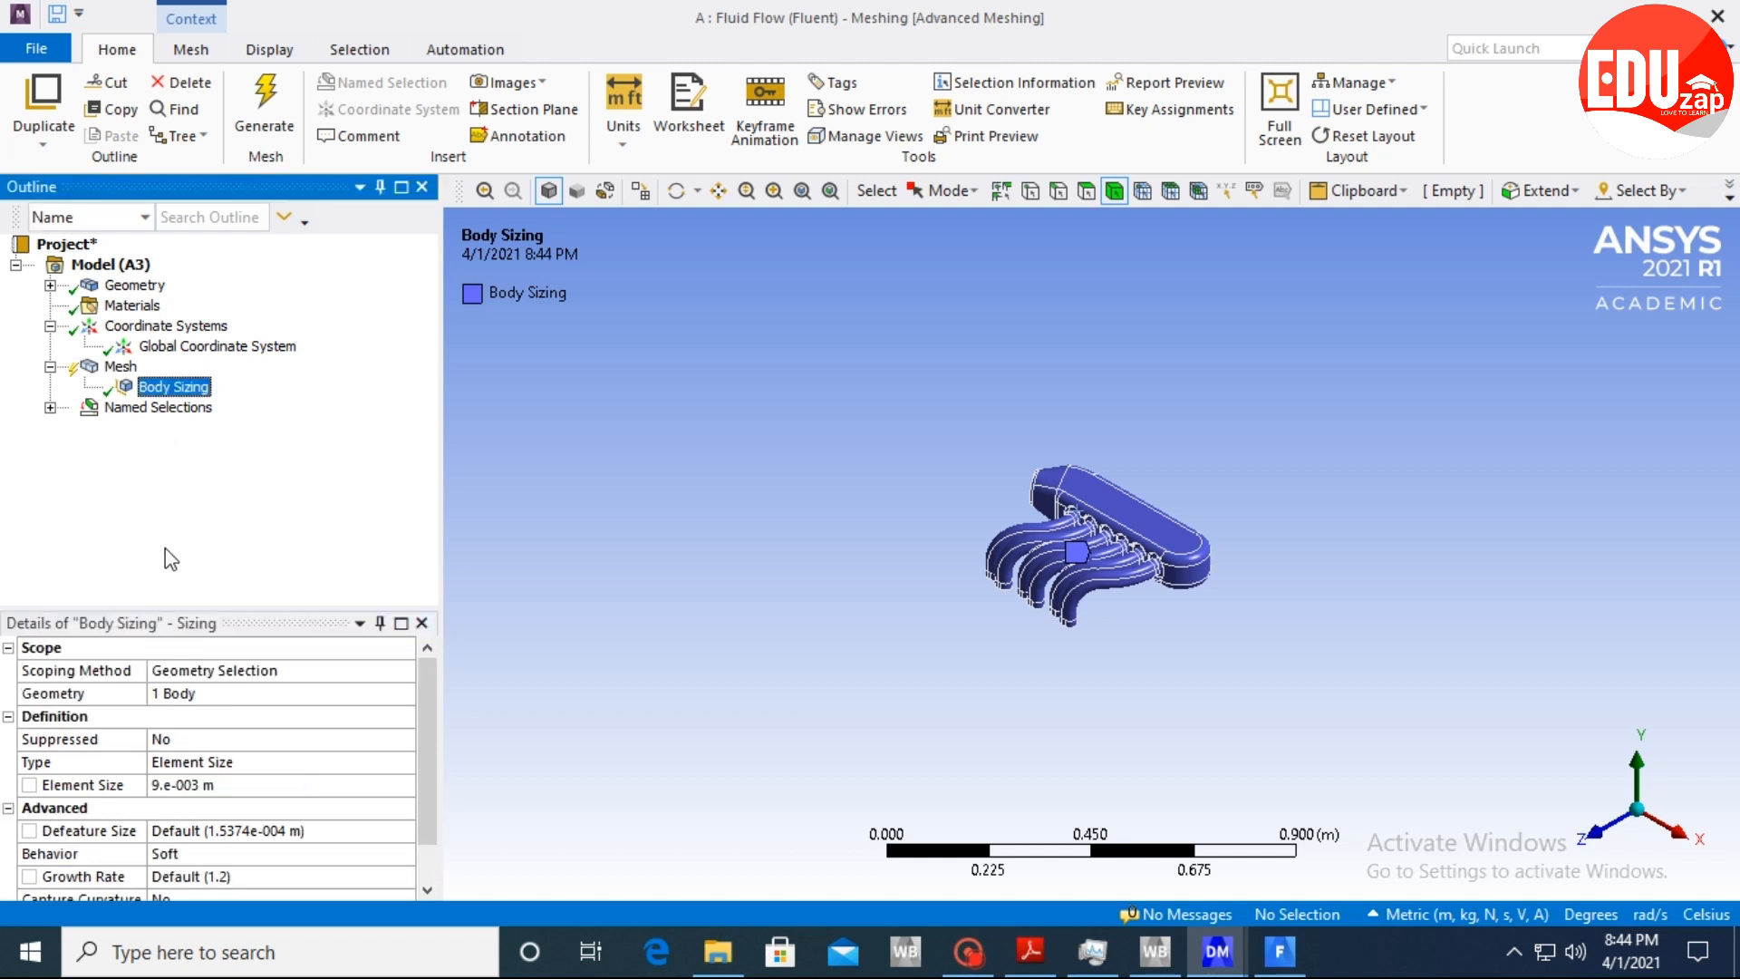
Update the mesh with the new body sizing and check its node and element statistics.
{"action": "right_click", "coordinate": [121, 367]}
{"action": "left_click", "coordinate": [207, 422]}
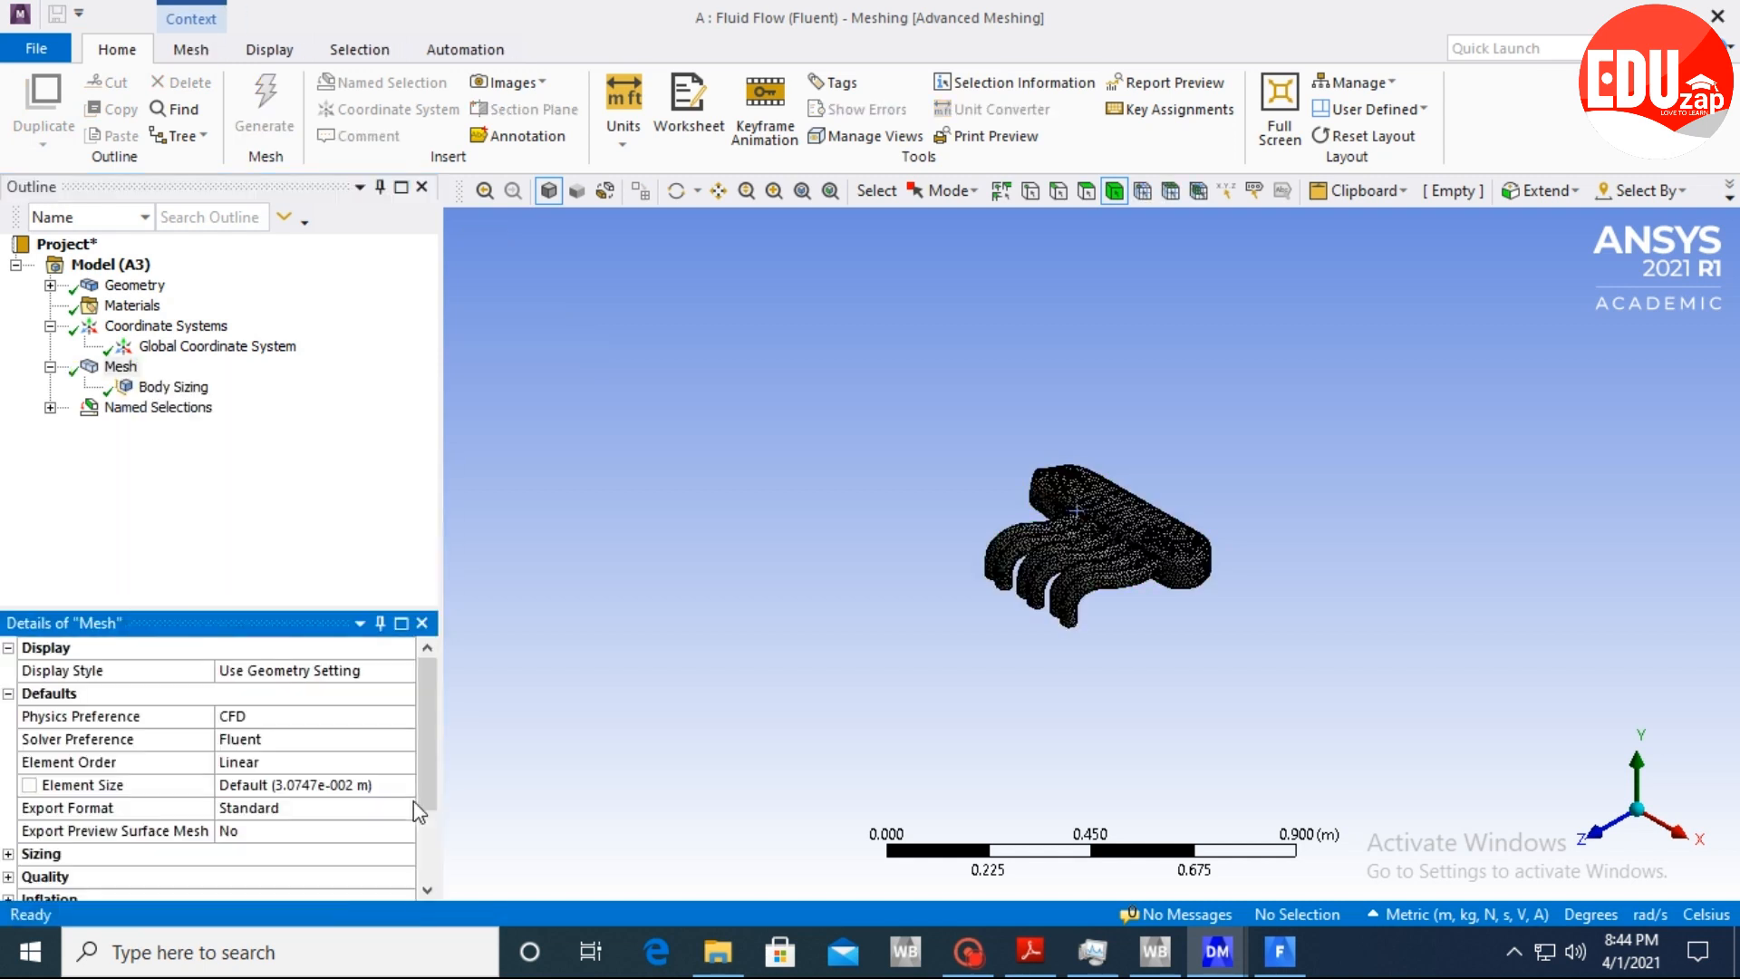
{"action": "left_click_drag", "start_coordinate": [423, 775], "coordinate": [427, 851]}
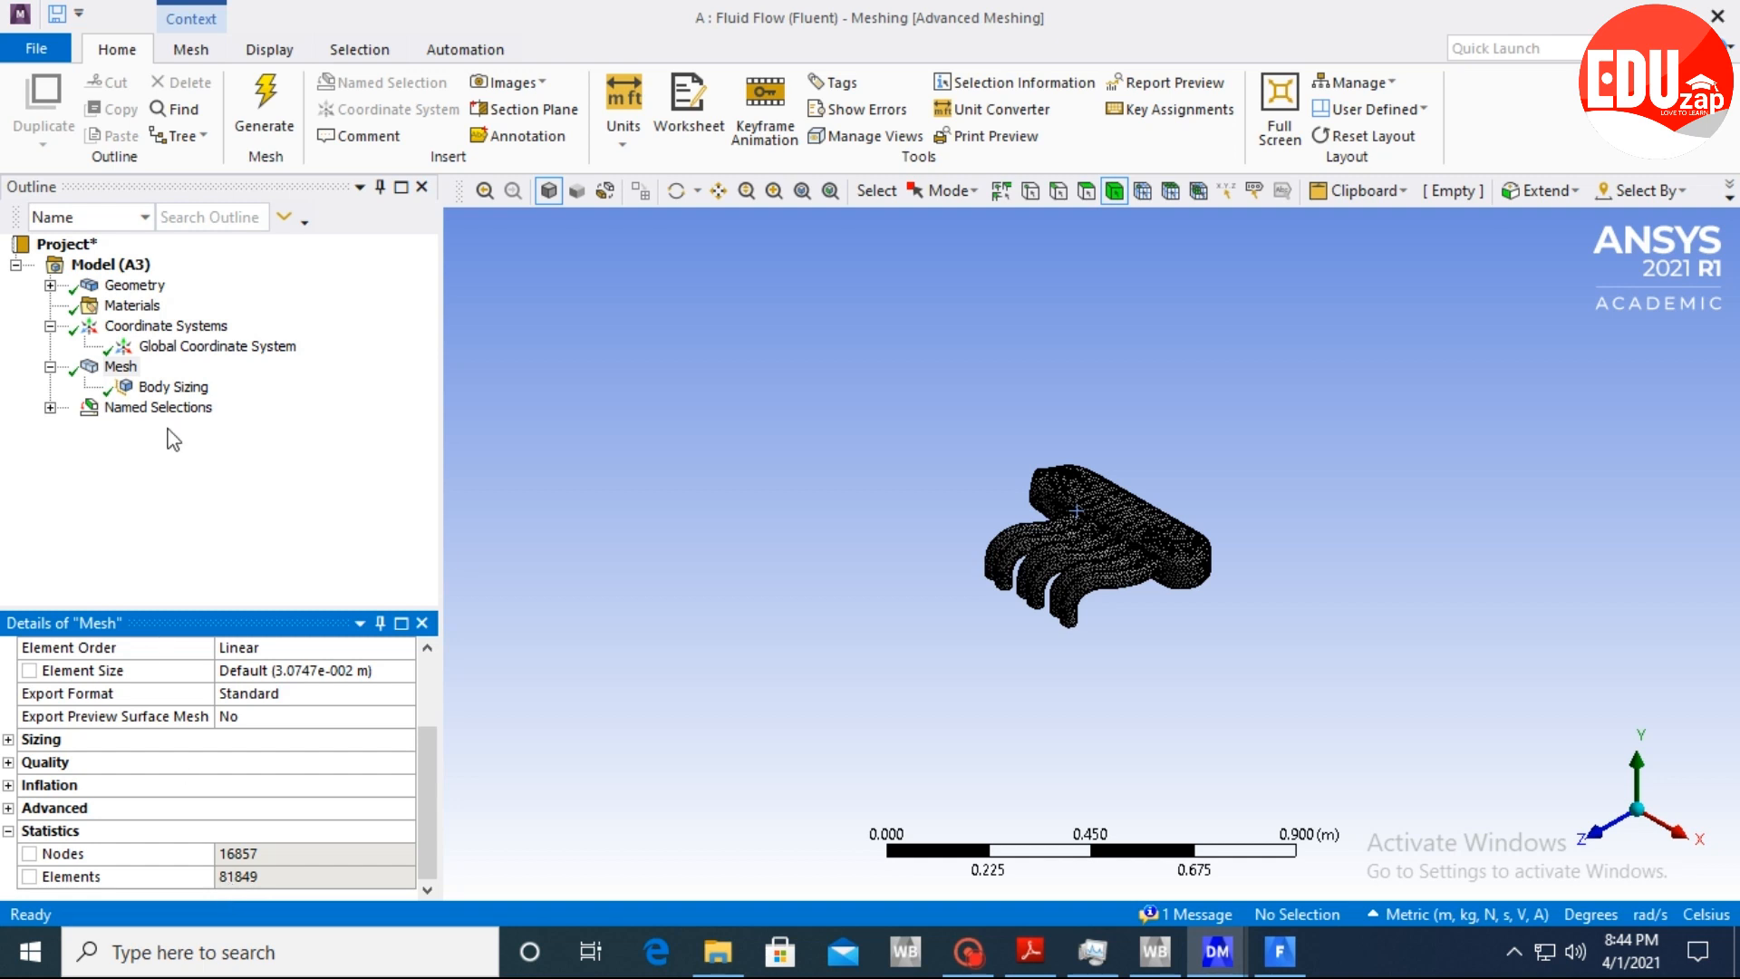
Set the Mesh Metric under Quality to Skewness and review its minimum, maximum and average values.
{"action": "left_click", "coordinate": [10, 763]}
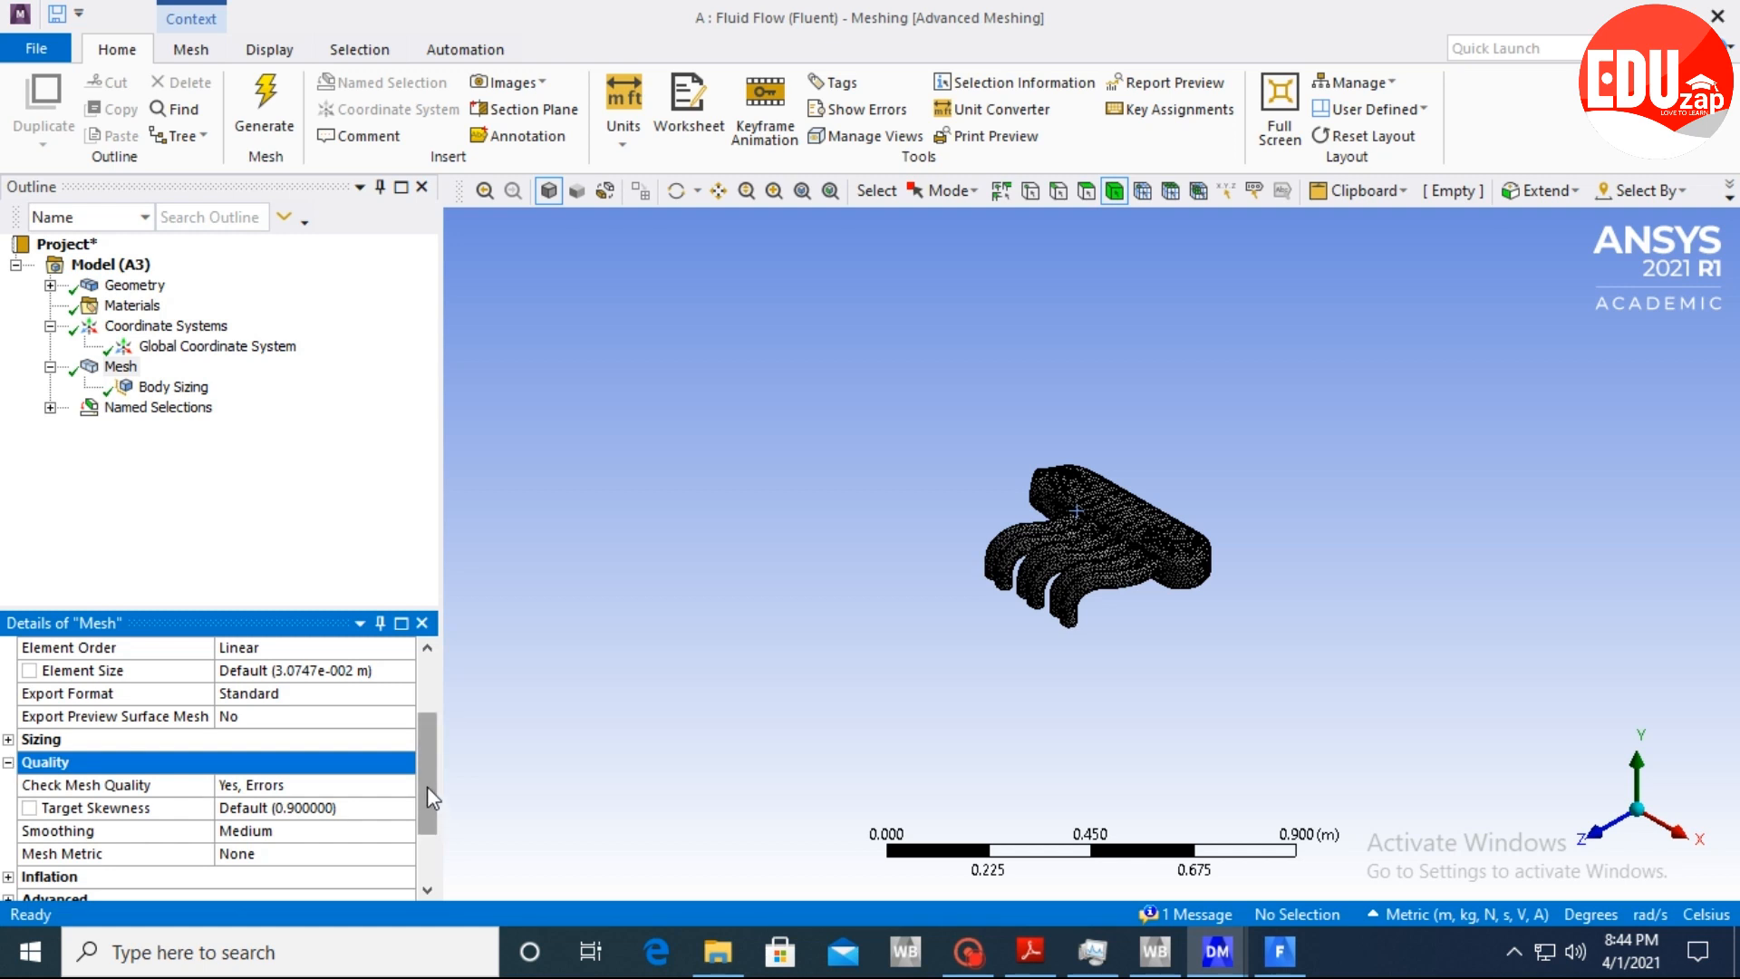
{"action": "scroll", "coordinate": [435, 809], "scroll_direction": "down", "scroll_amount": 1}
{"action": "left_click", "coordinate": [281, 785]}
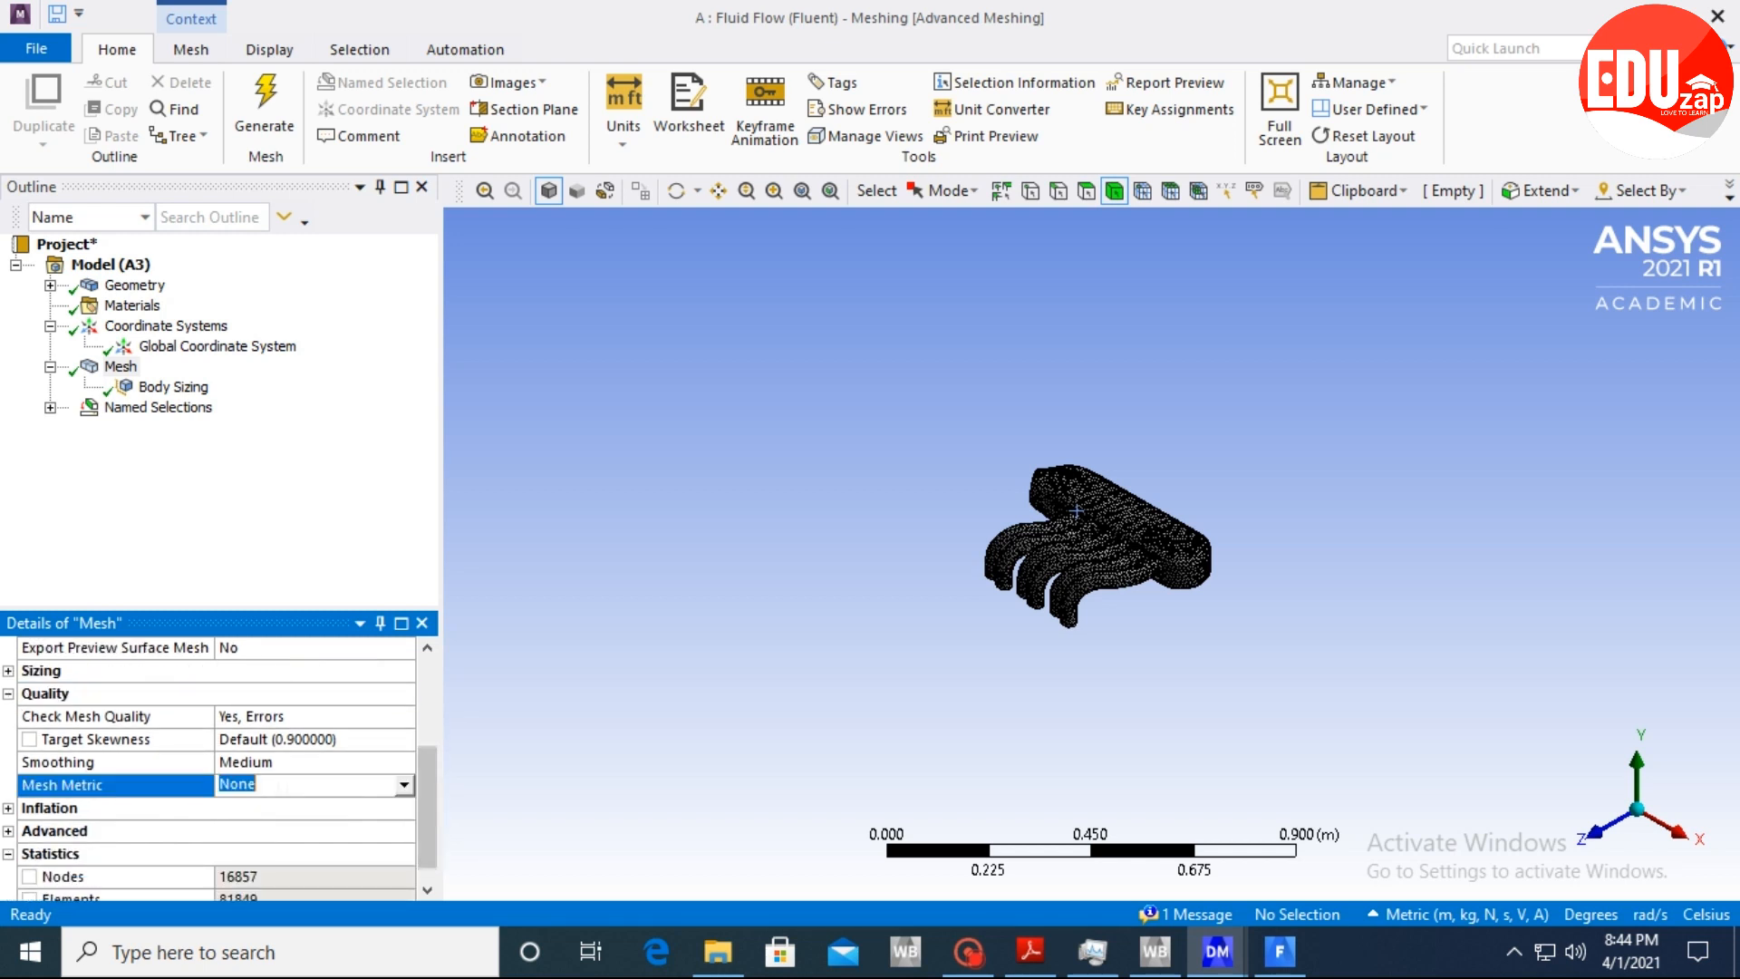
{"action": "left_click", "coordinate": [403, 785]}
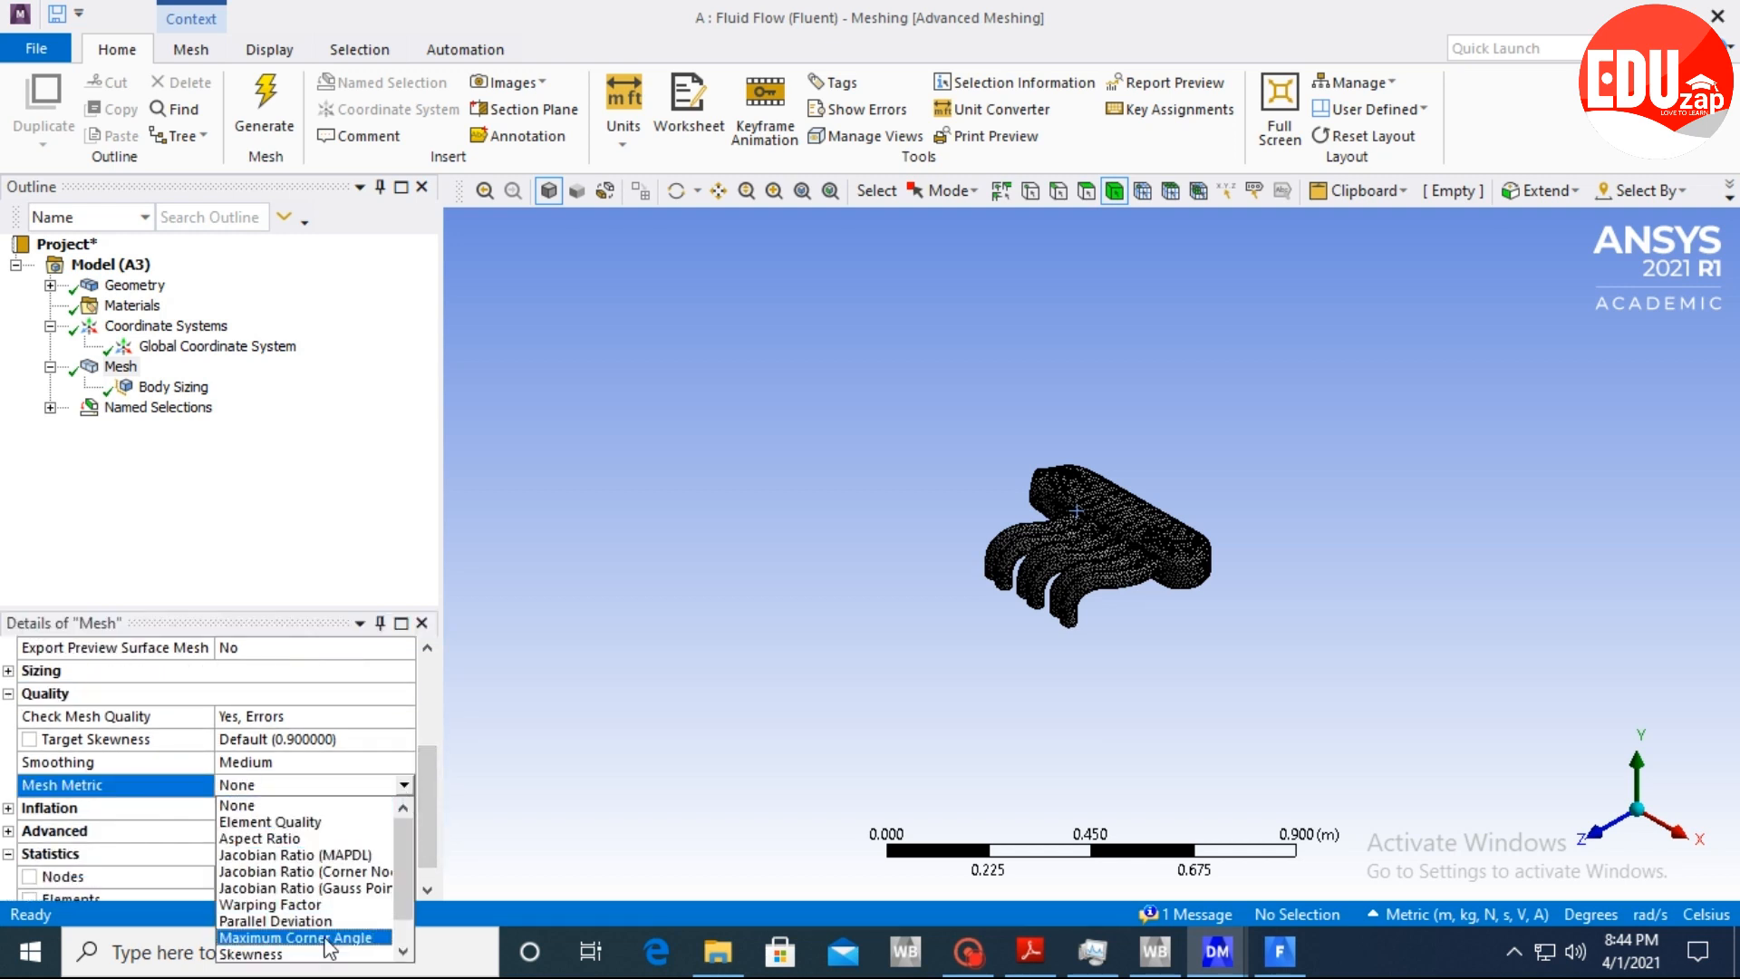
{"action": "scroll", "coordinate": [313, 947], "scroll_direction": "down", "scroll_amount": 2}
{"action": "left_click", "coordinate": [281, 921]}
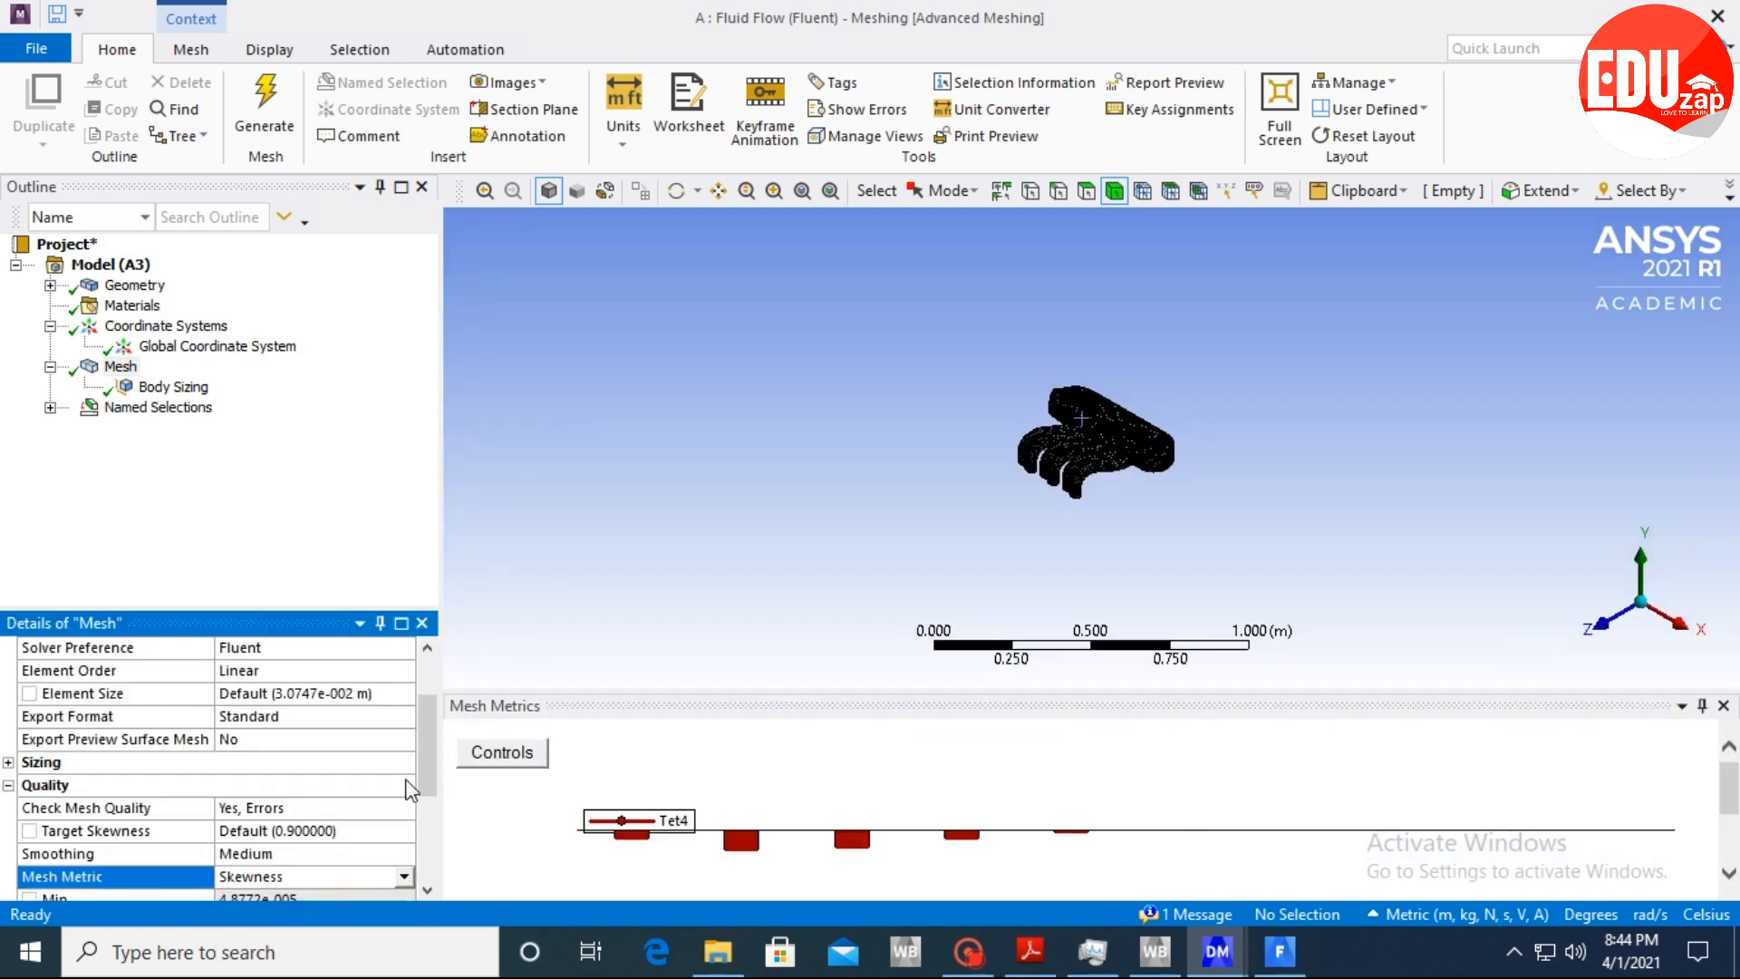
{"action": "left_click_drag", "start_coordinate": [426, 758], "coordinate": [426, 825]}
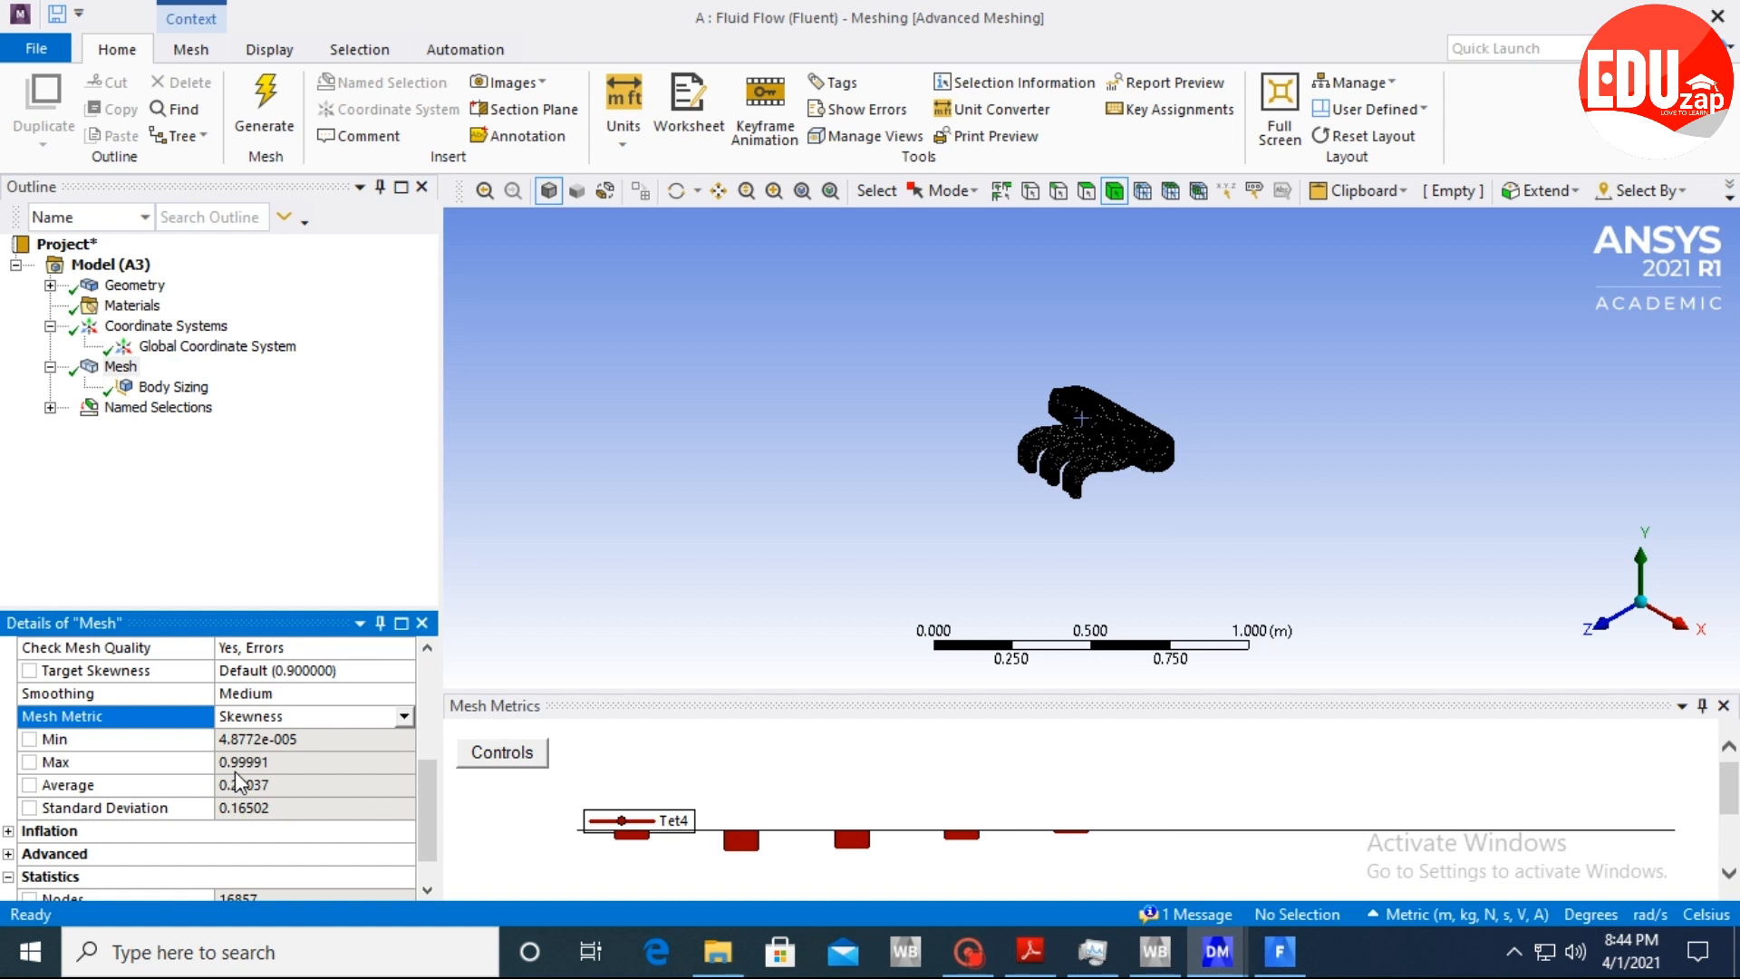
Set the Mesh Metric to Orthogonal Quality and review its minimum, maximum and average values.
{"action": "left_click", "coordinate": [404, 718]}
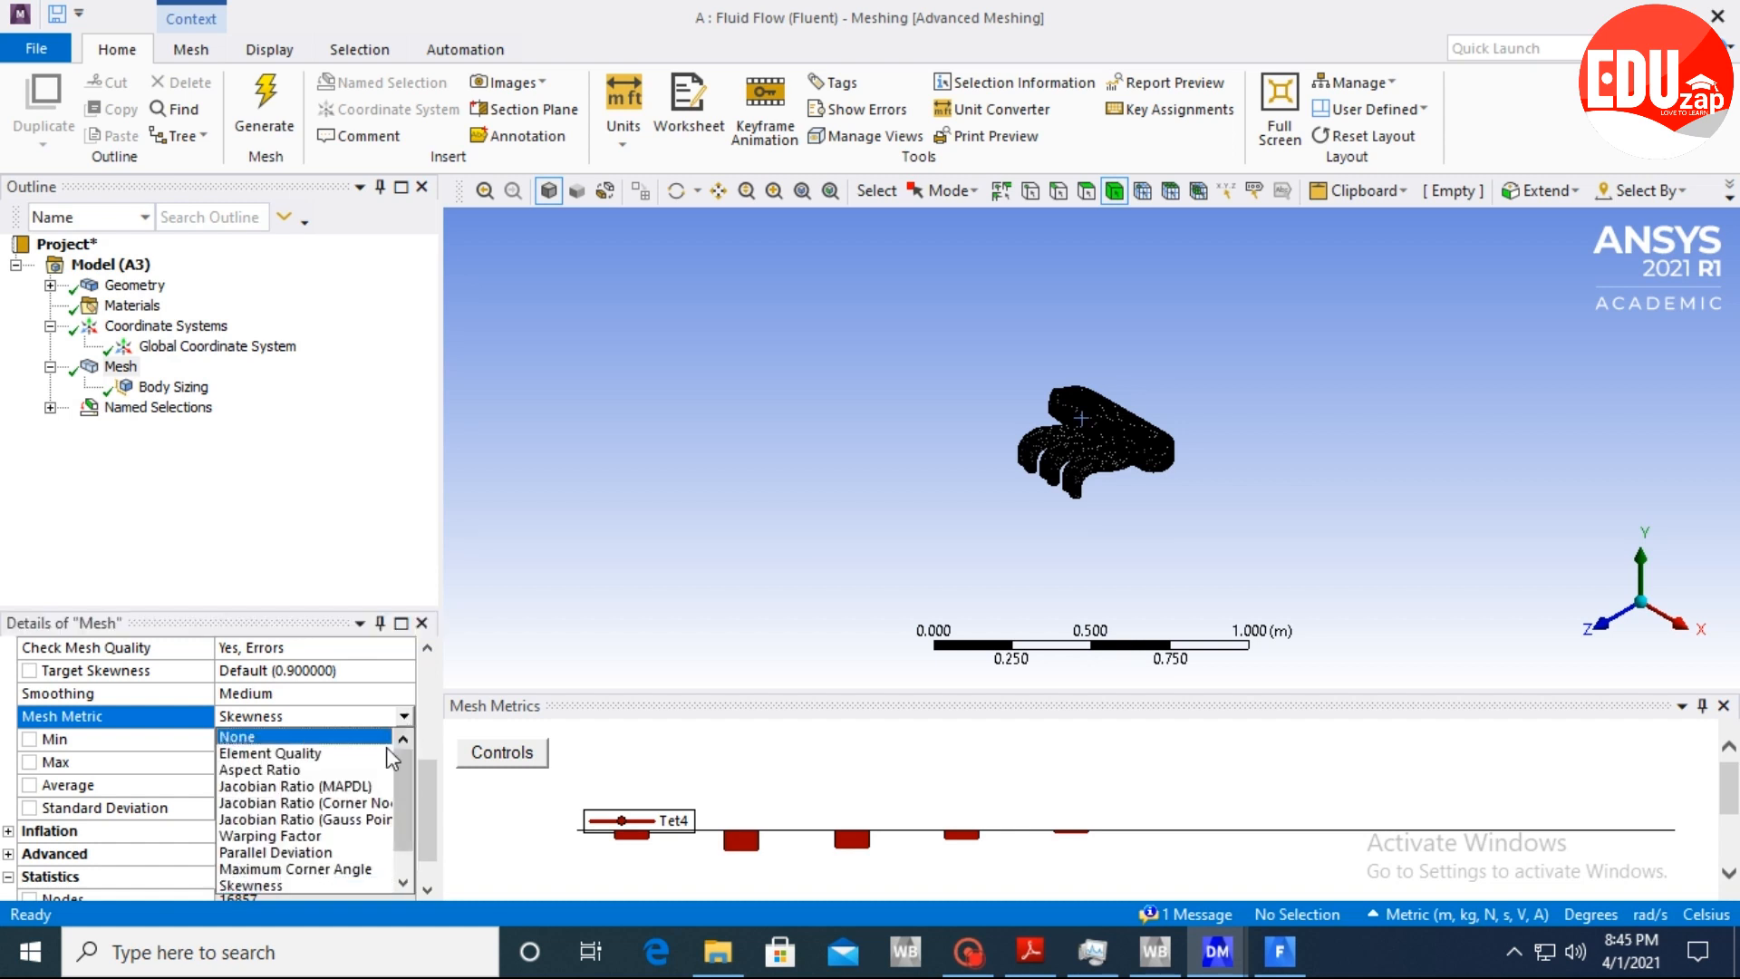
{"action": "scroll", "coordinate": [291, 871], "scroll_direction": "down", "scroll_amount": 2}
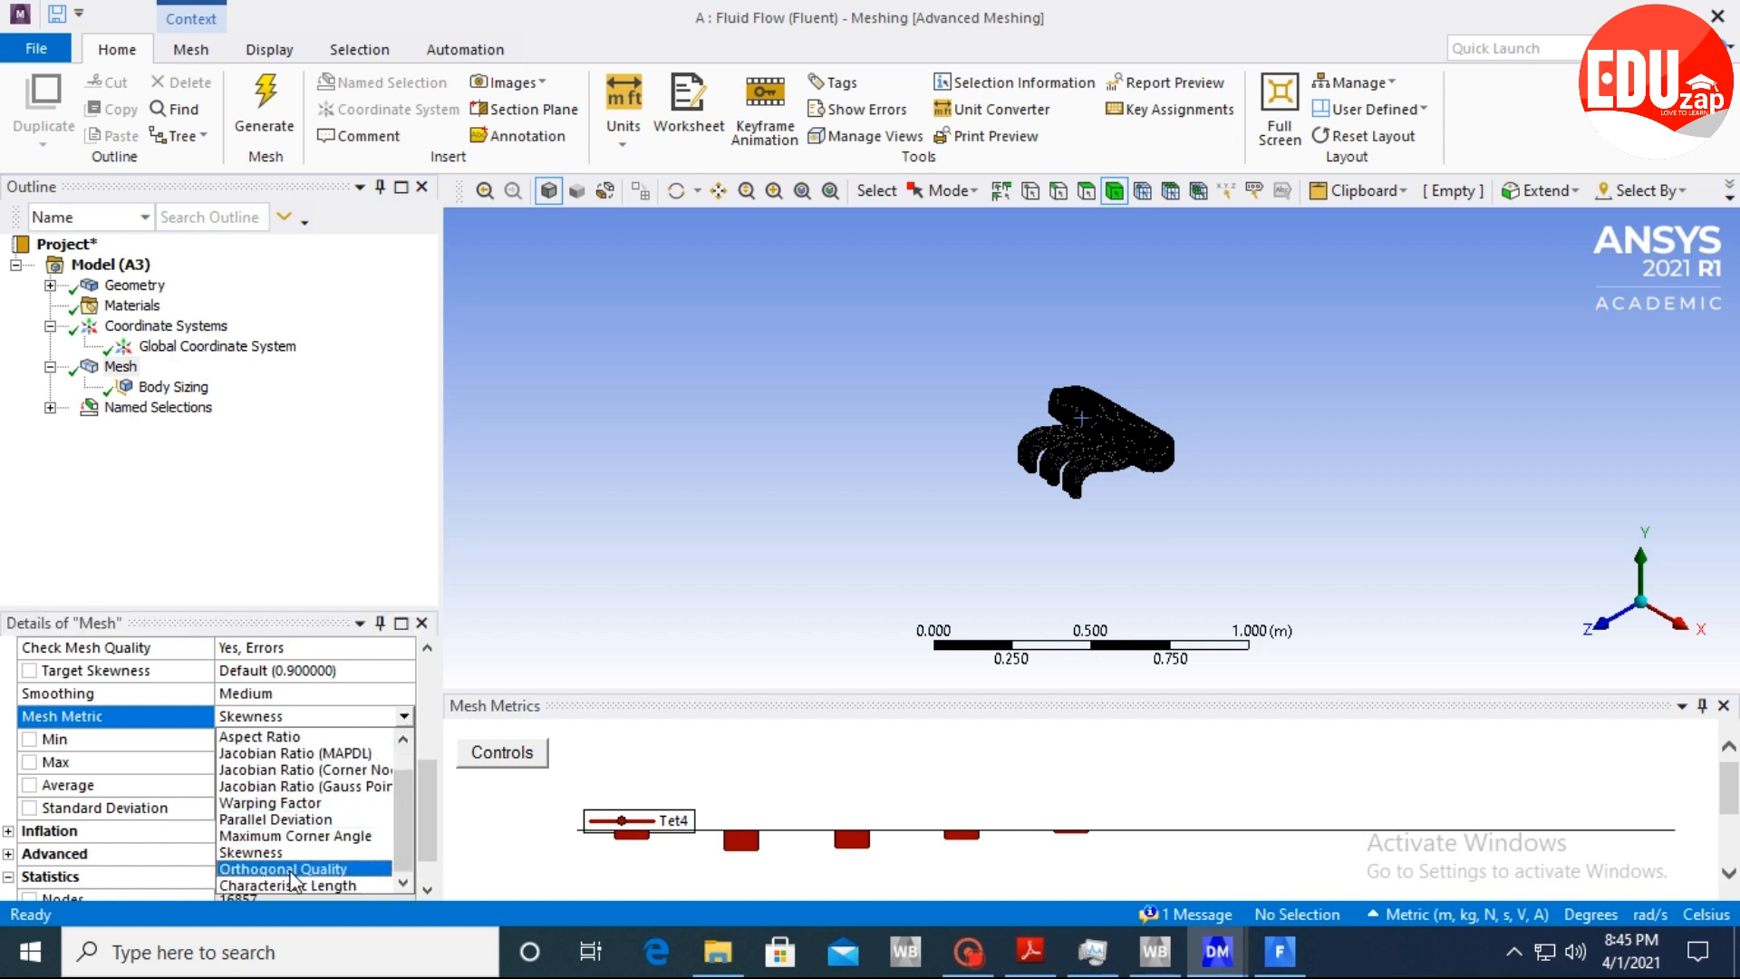
{"action": "left_click", "coordinate": [330, 871]}
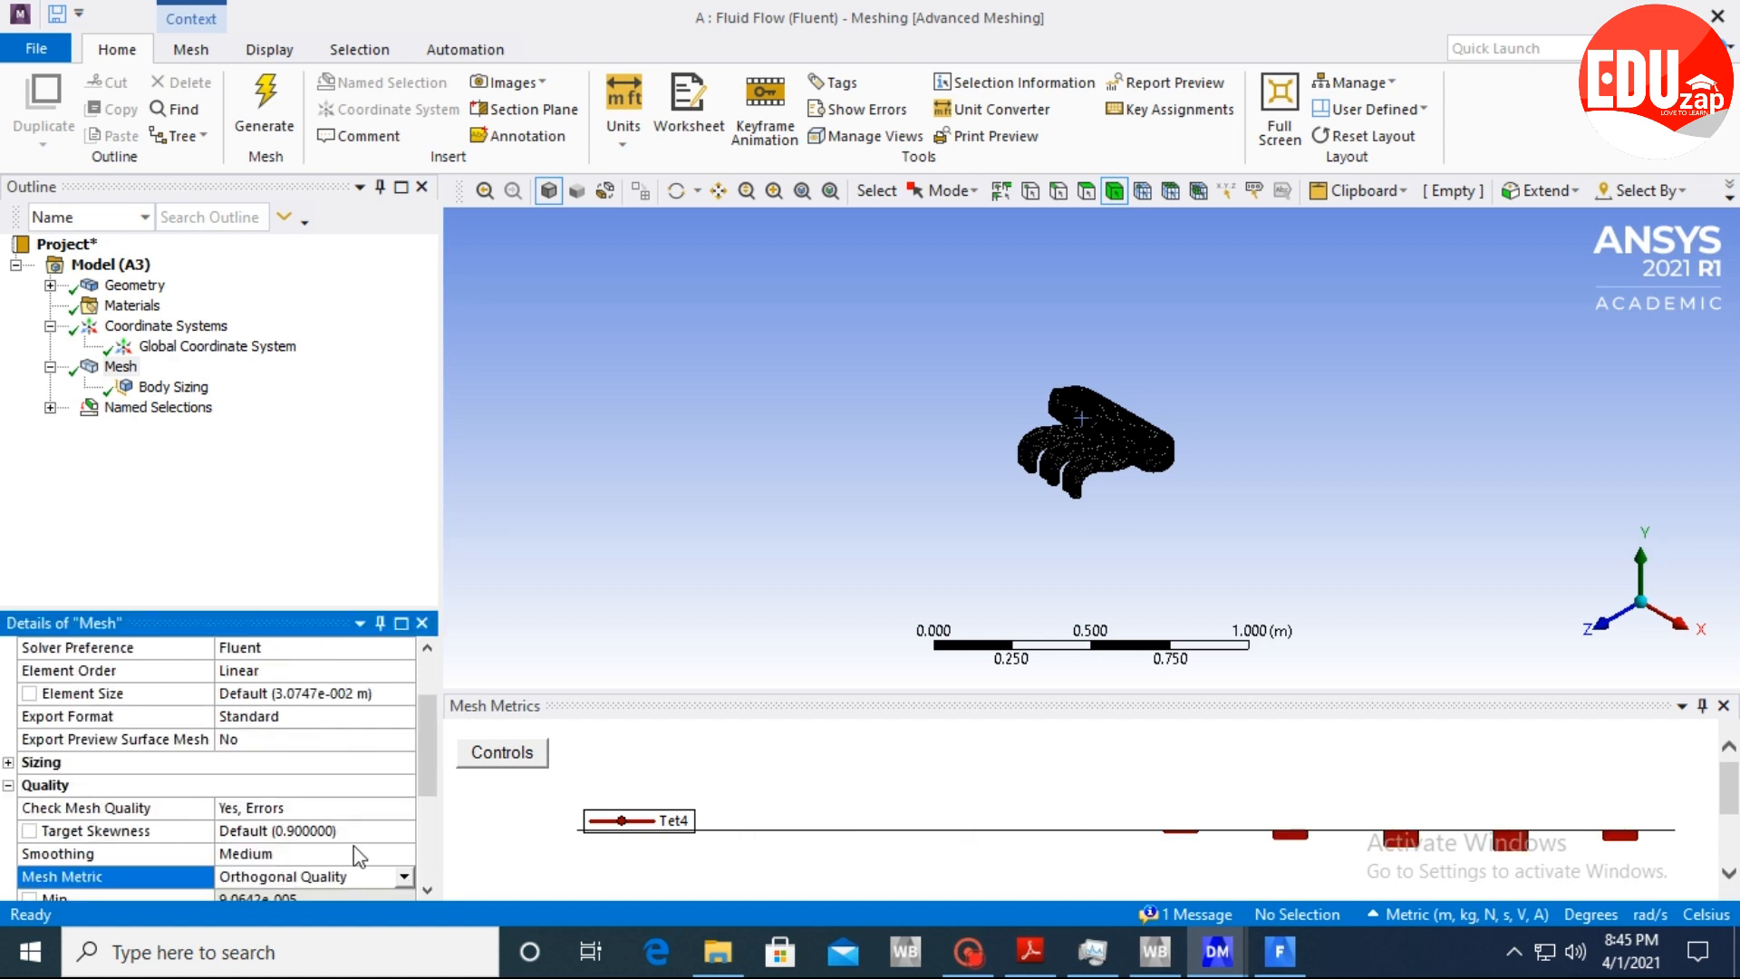
{"action": "left_click_drag", "start_coordinate": [419, 751], "coordinate": [425, 839]}
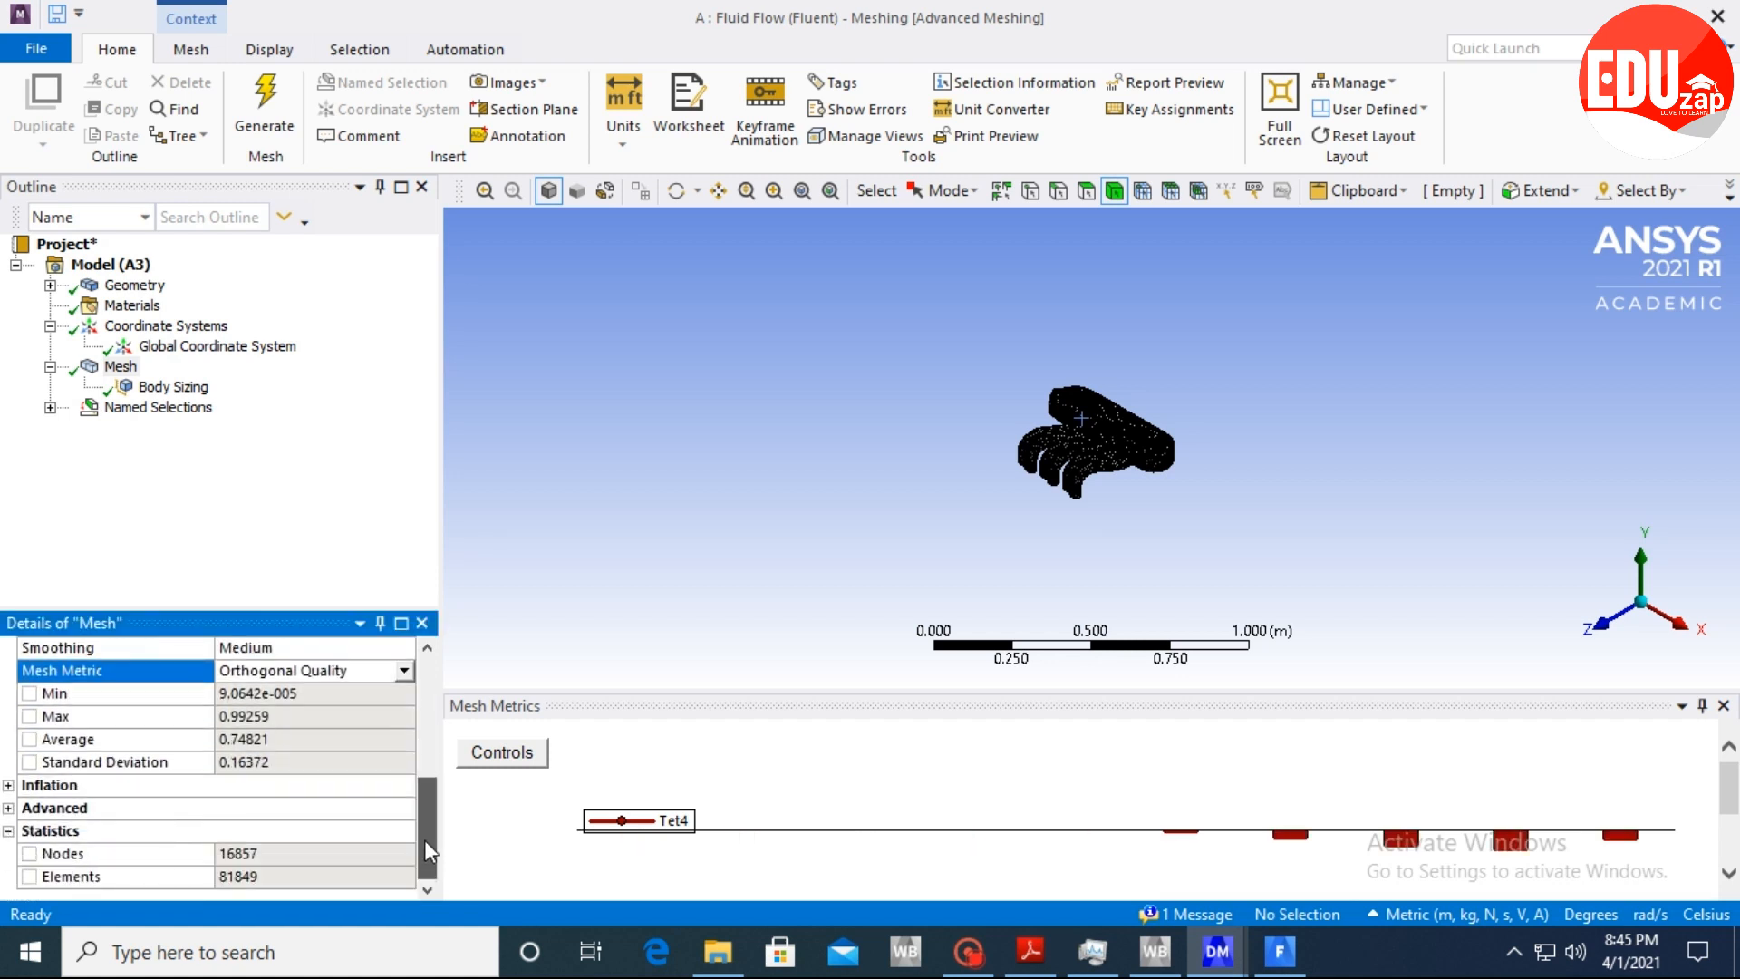
Switch the Mesh Metric back to Skewness and review its values together with the node and element statistics.
{"action": "left_click", "coordinate": [250, 532]}
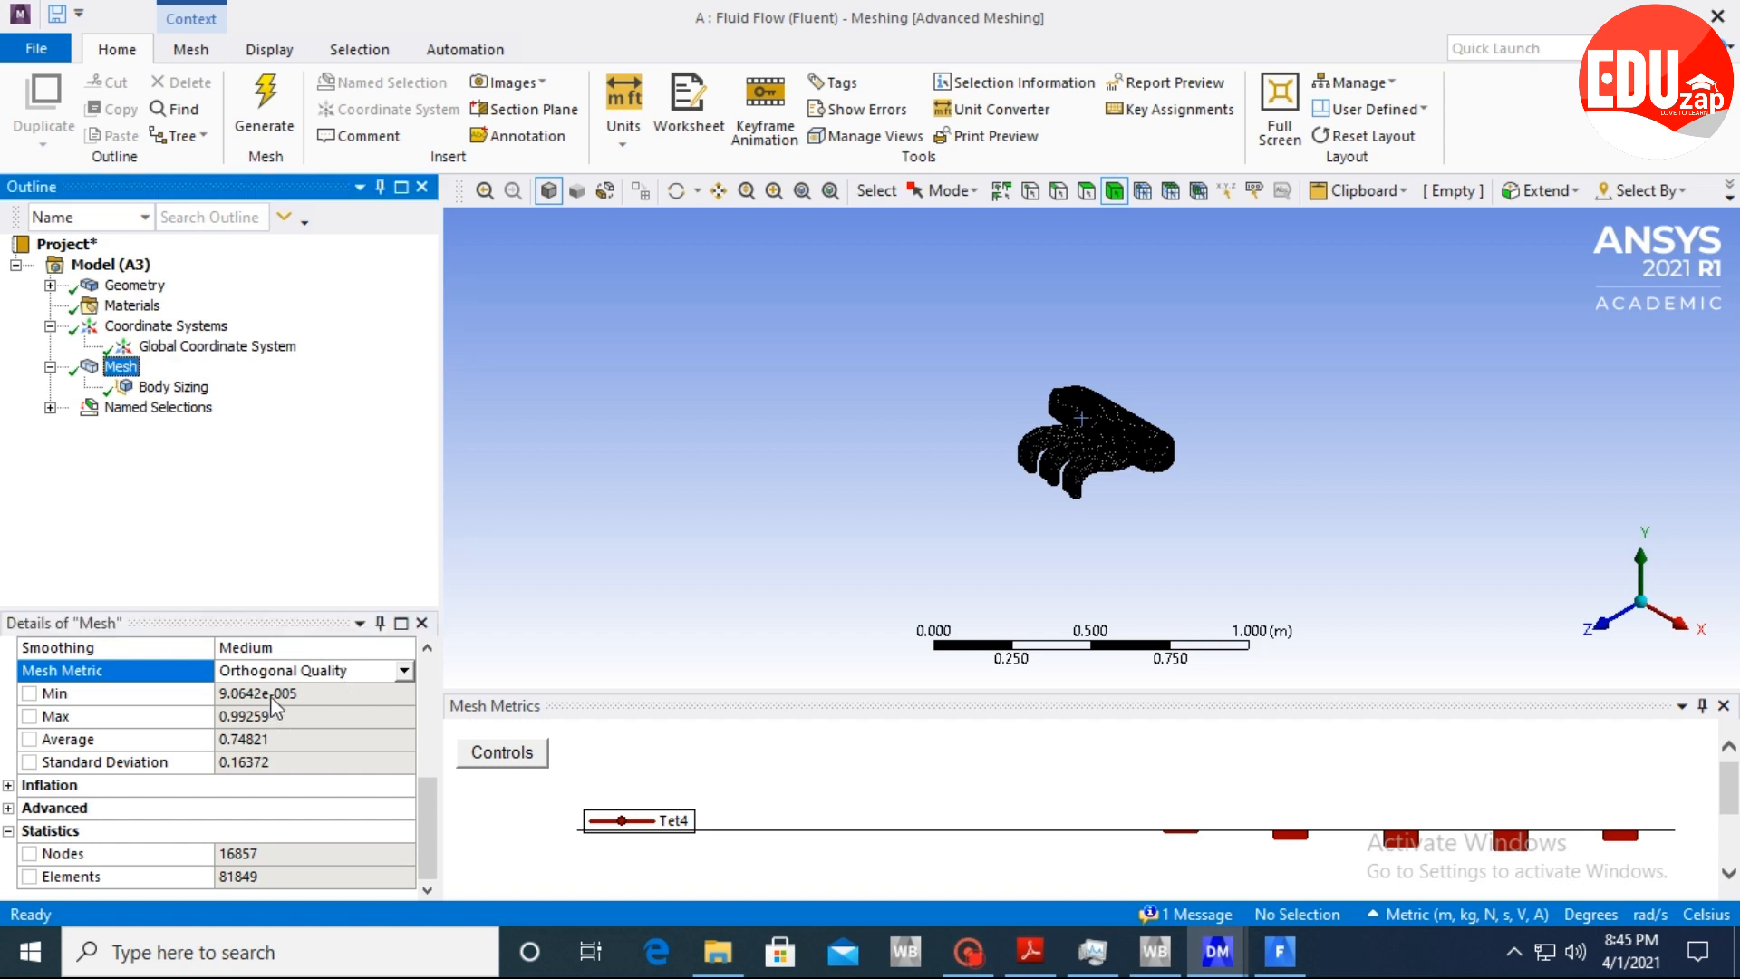
{"action": "left_click", "coordinate": [276, 671]}
{"action": "left_click", "coordinate": [404, 670]}
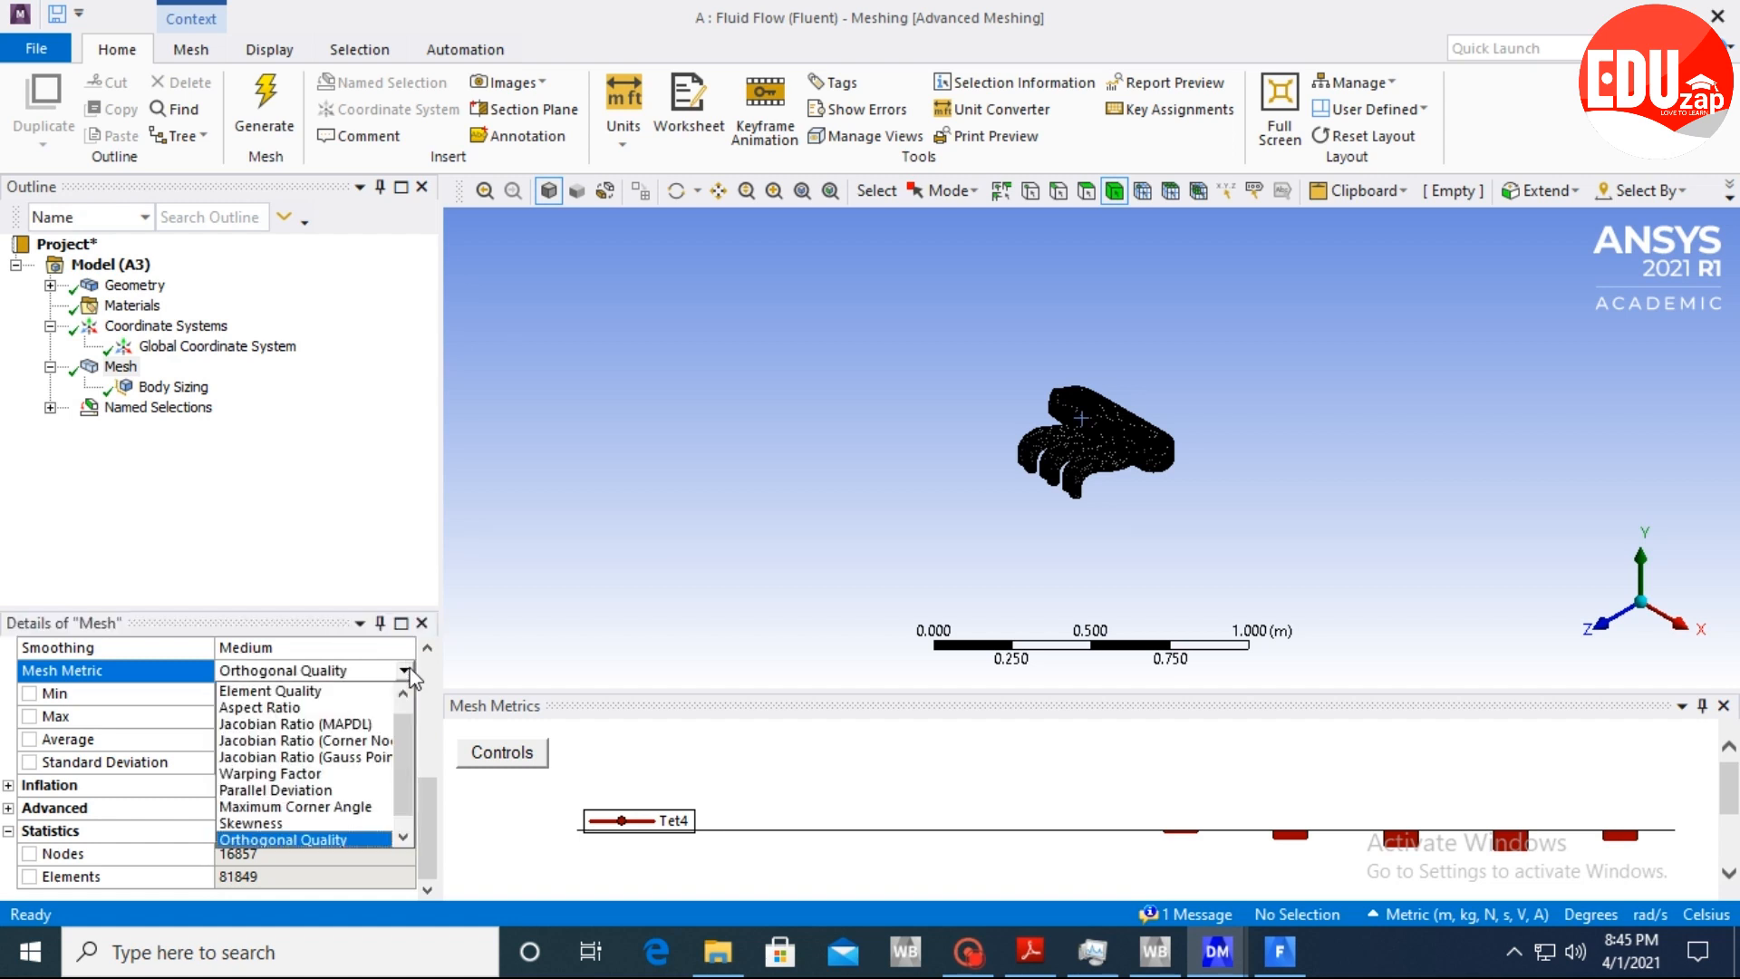
{"action": "left_click", "coordinate": [282, 828]}
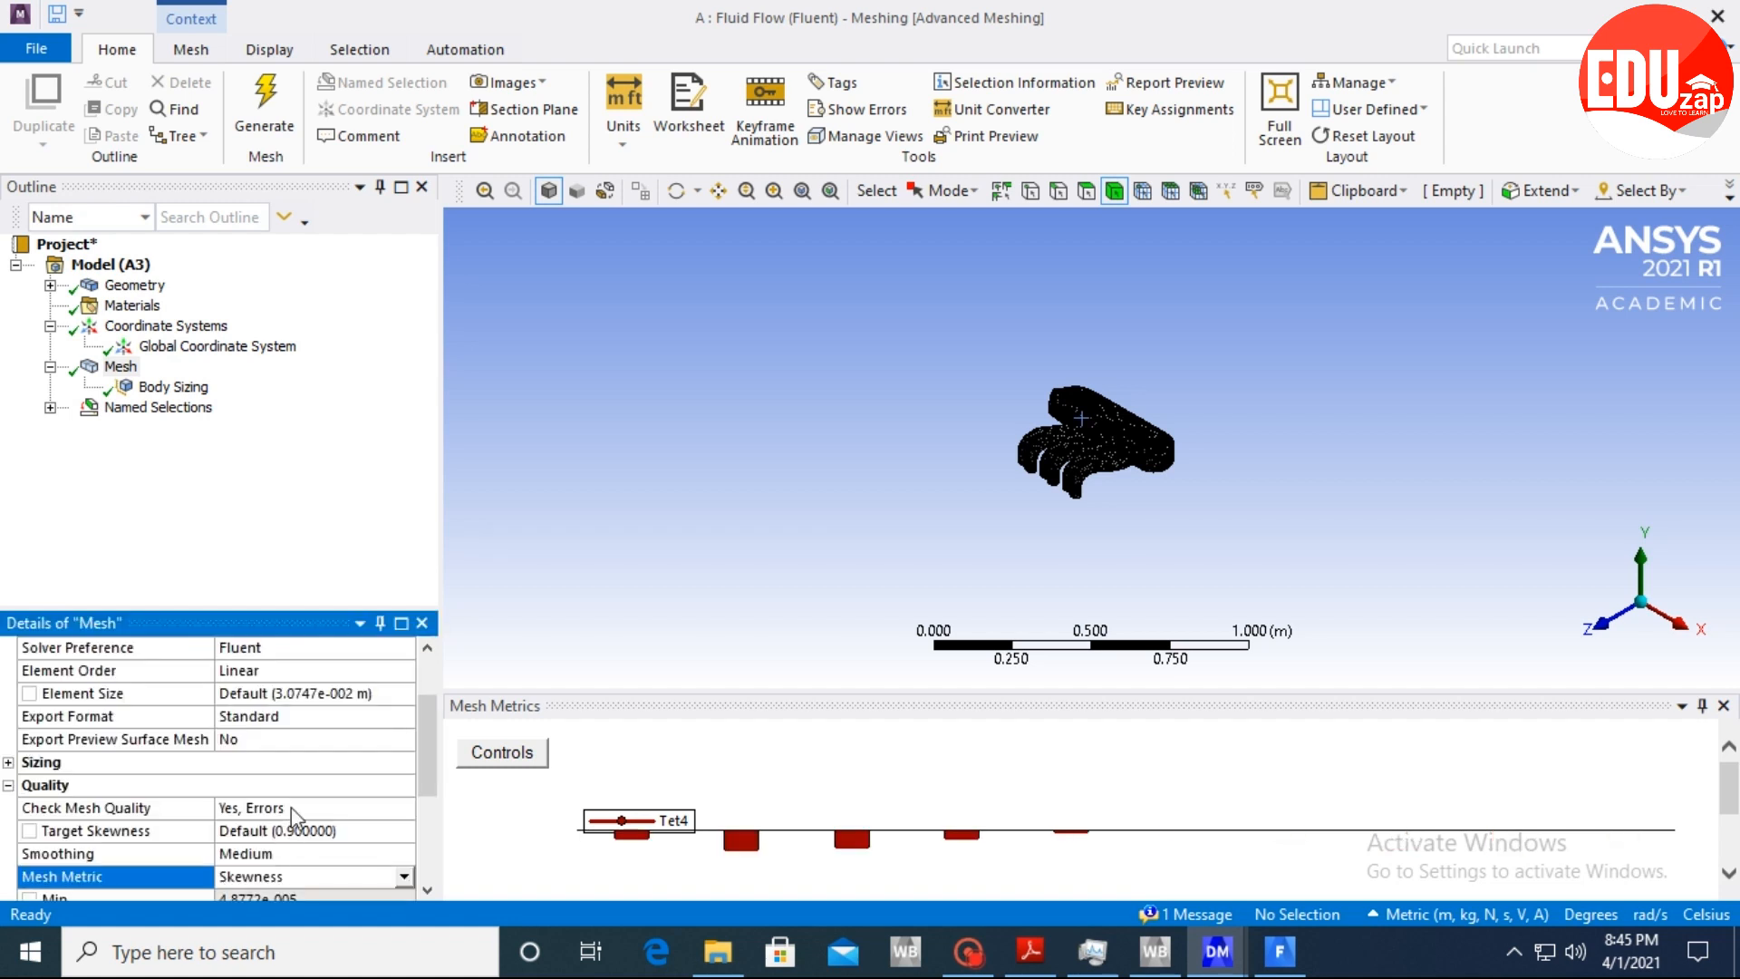
{"action": "left_click", "coordinate": [299, 574]}
{"action": "left_click_drag", "start_coordinate": [420, 720], "coordinate": [451, 832]}
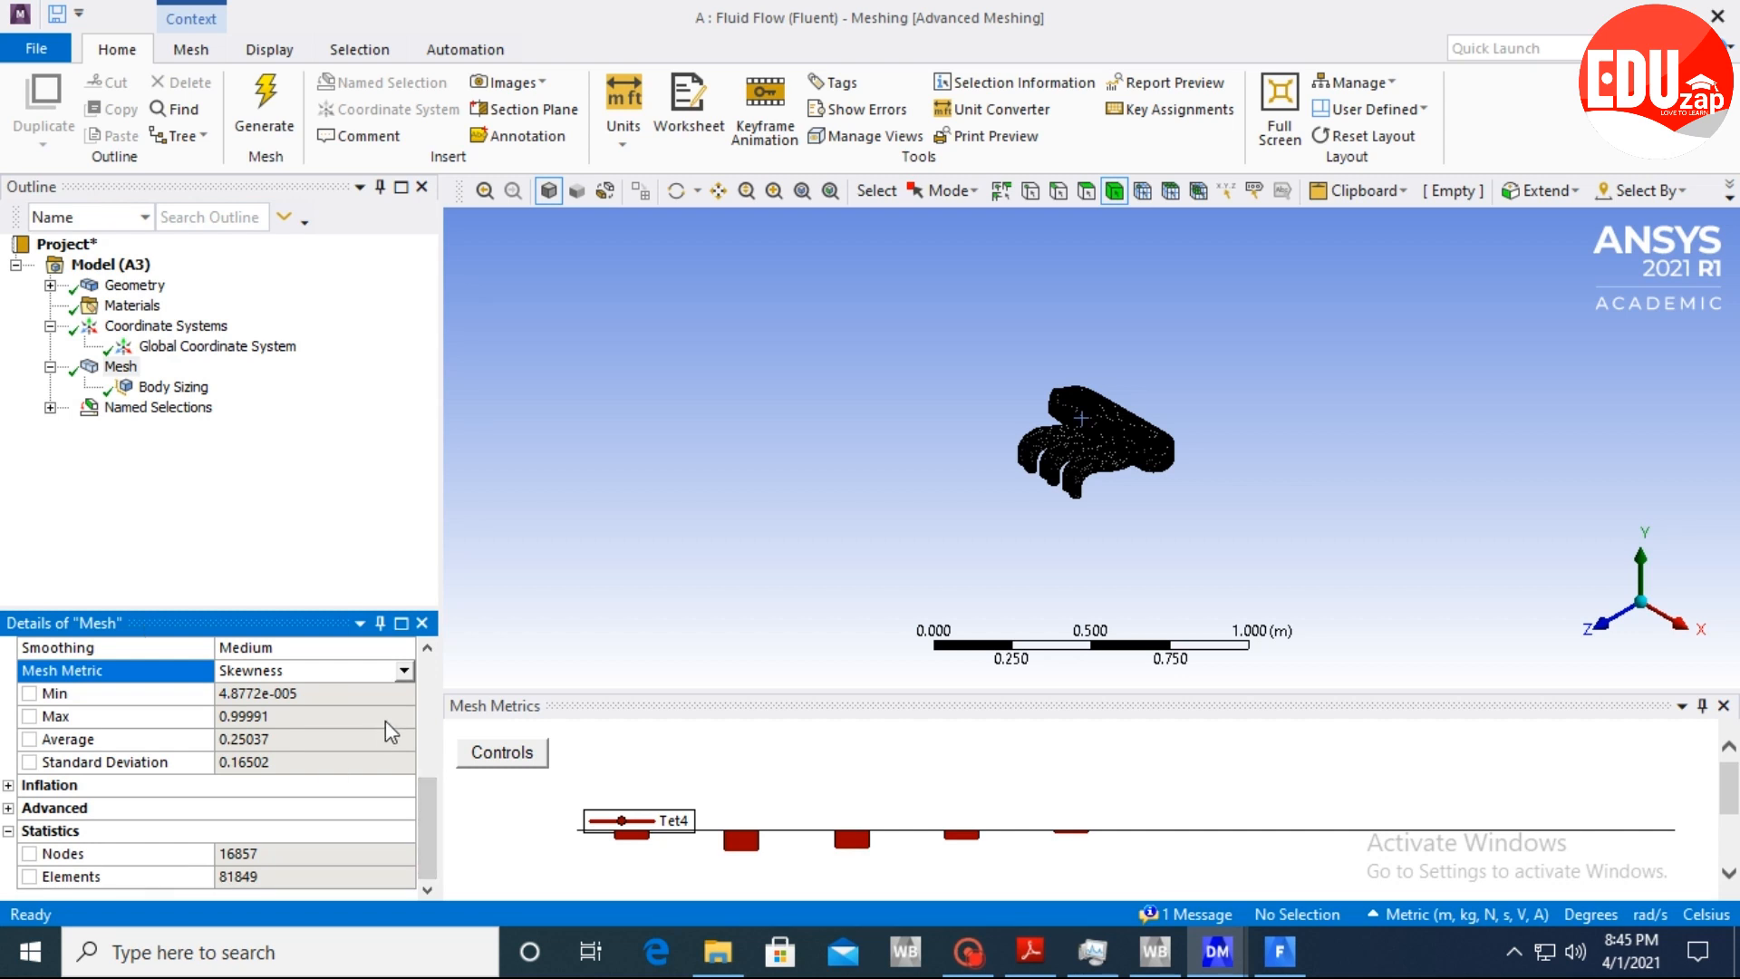
{"action": "left_click_drag", "start_coordinate": [434, 796], "coordinate": [437, 649]}
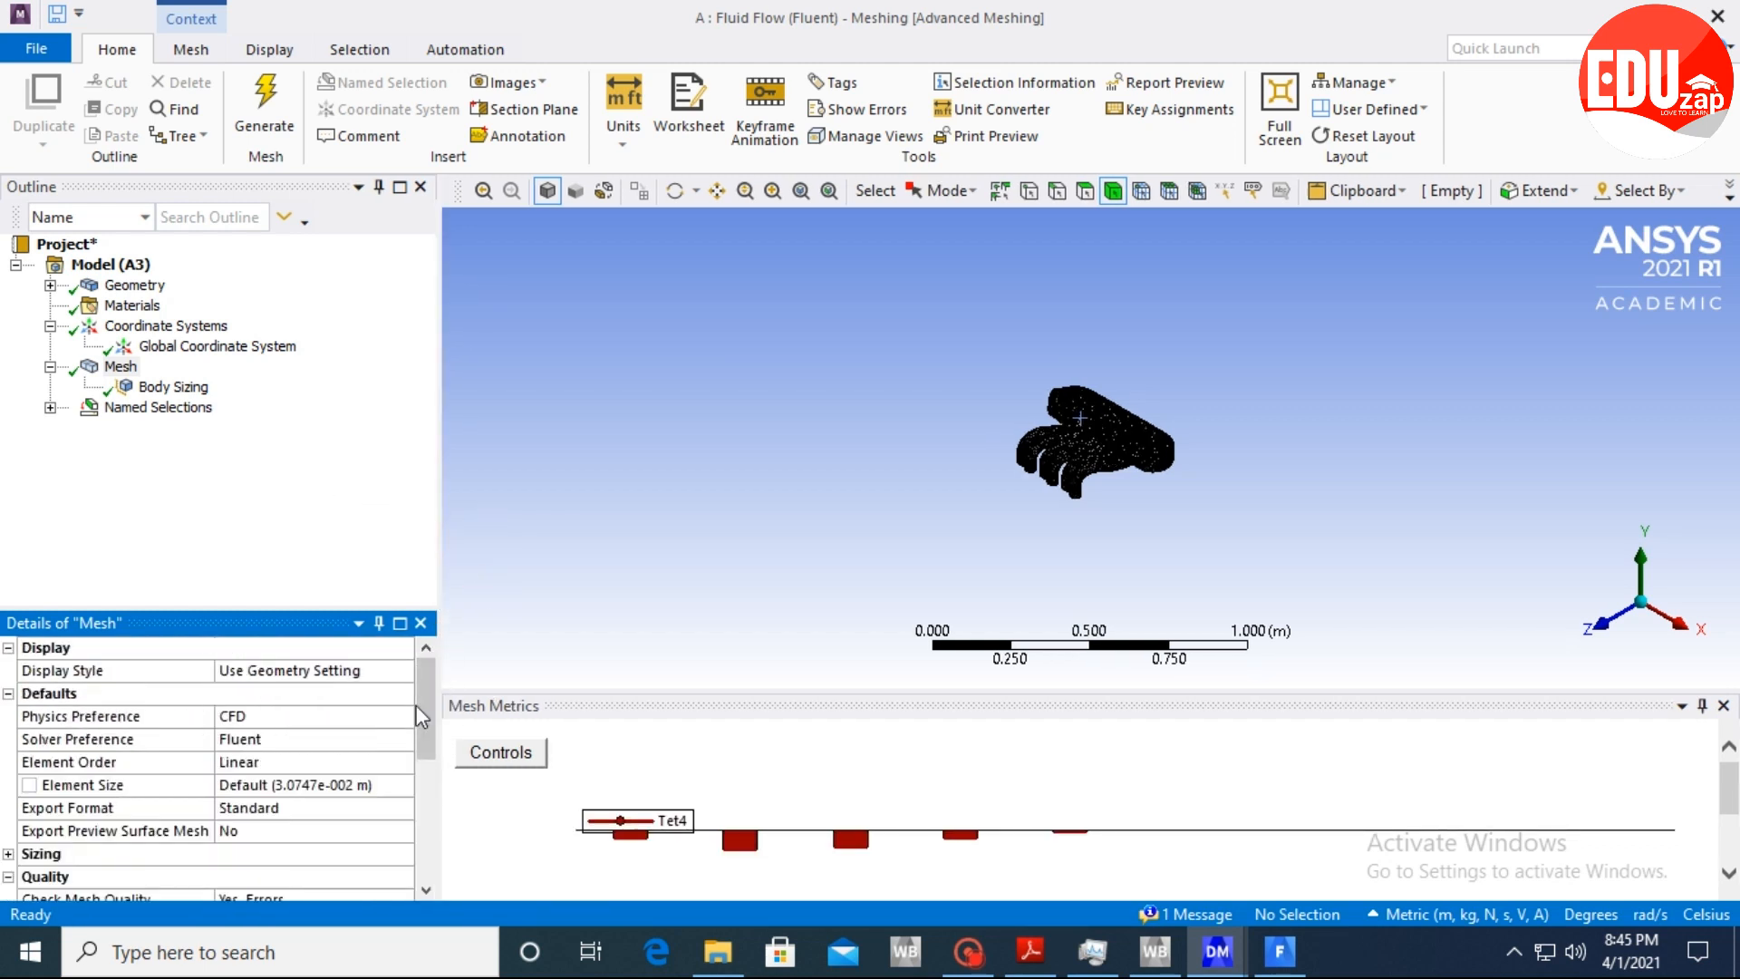
{"action": "left_click_drag", "start_coordinate": [421, 703], "coordinate": [428, 822]}
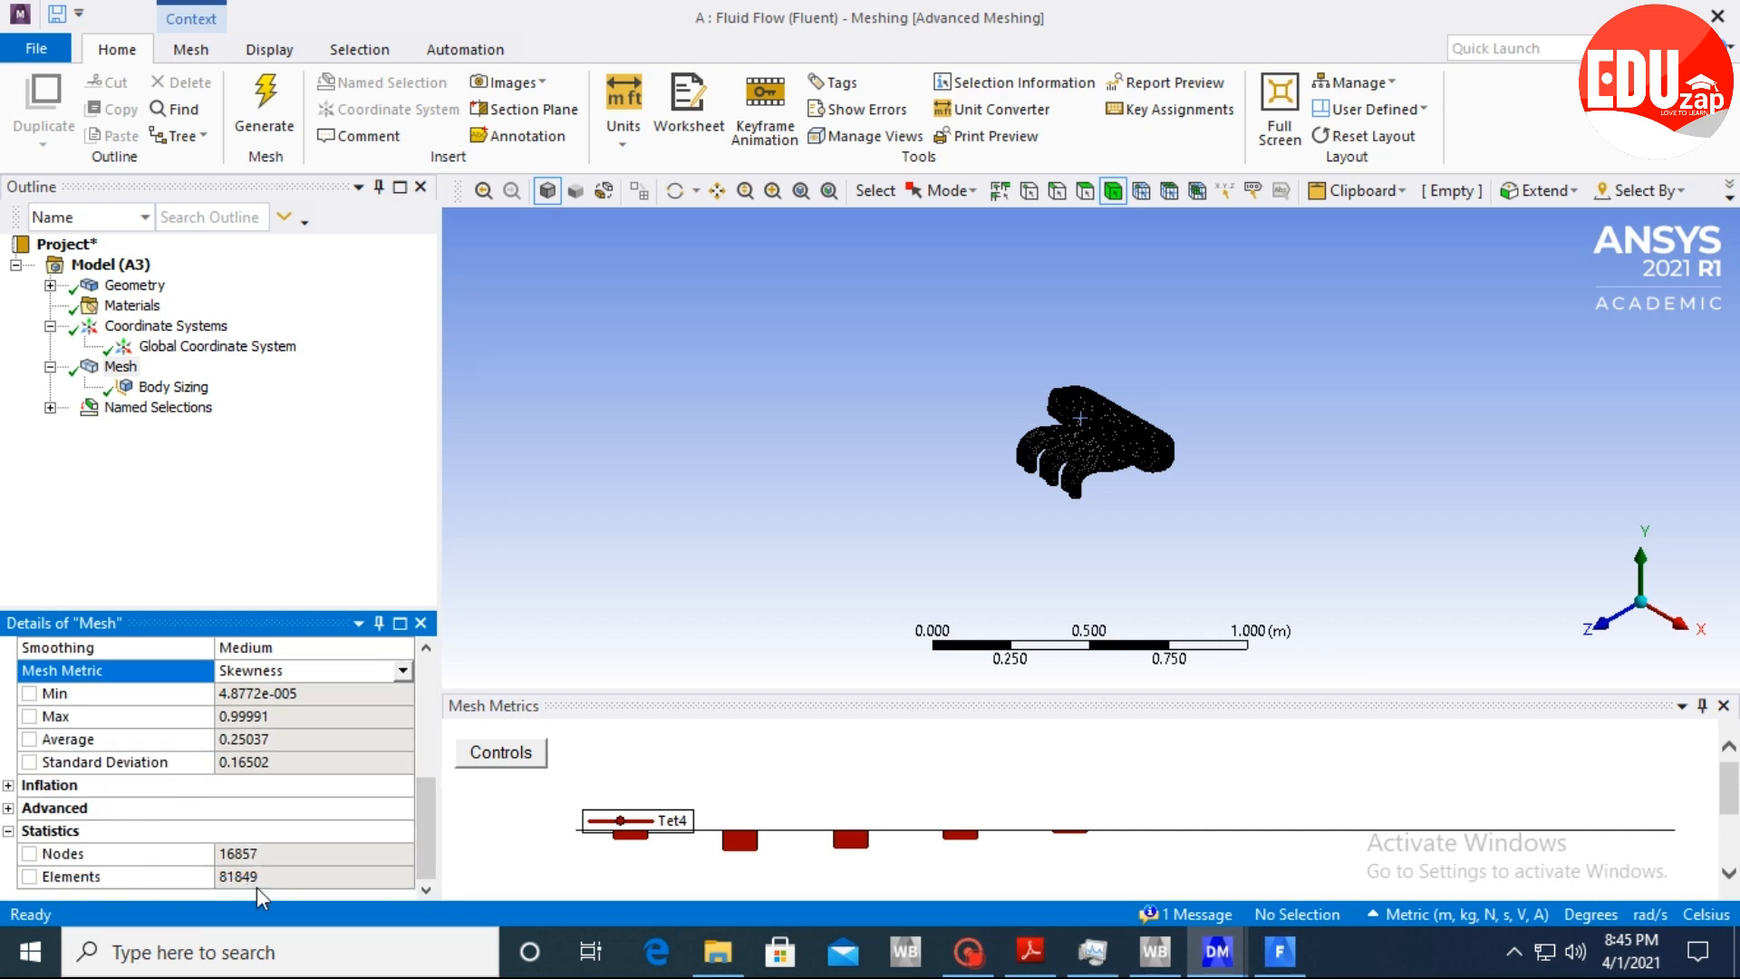
Set the Body Sizing element size to 0.005 m and update the mesh.
{"action": "right_click", "coordinate": [154, 399]}
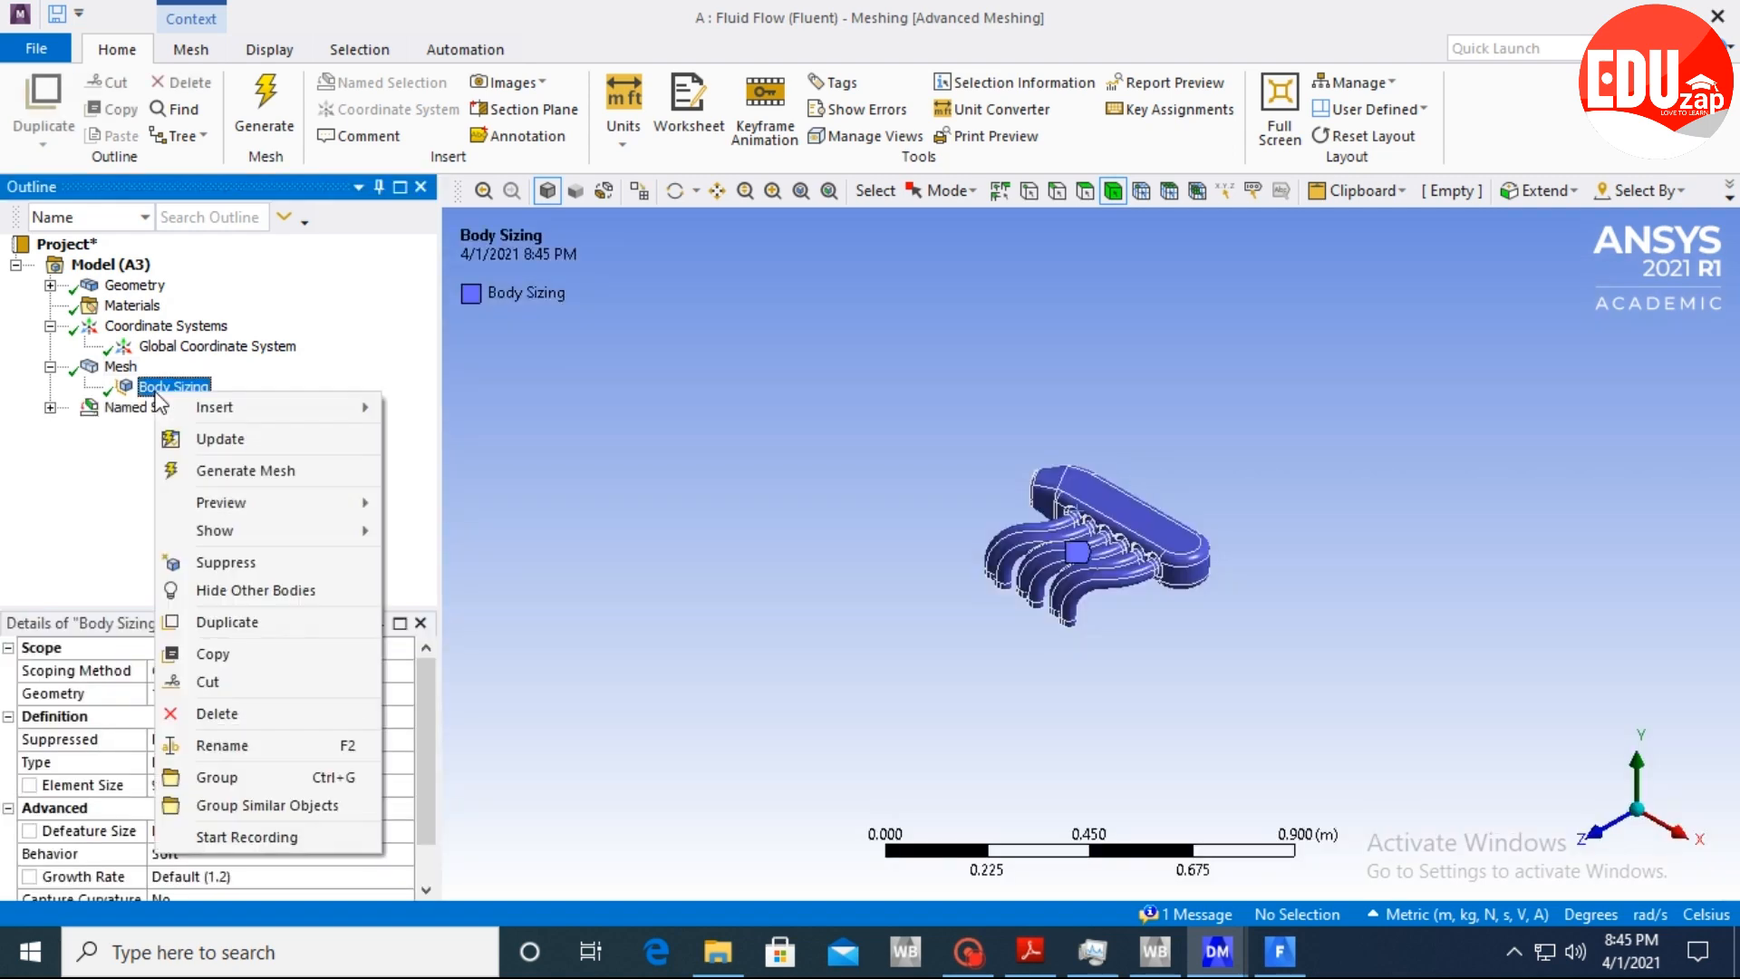
{"action": "left_click", "coordinate": [99, 441]}
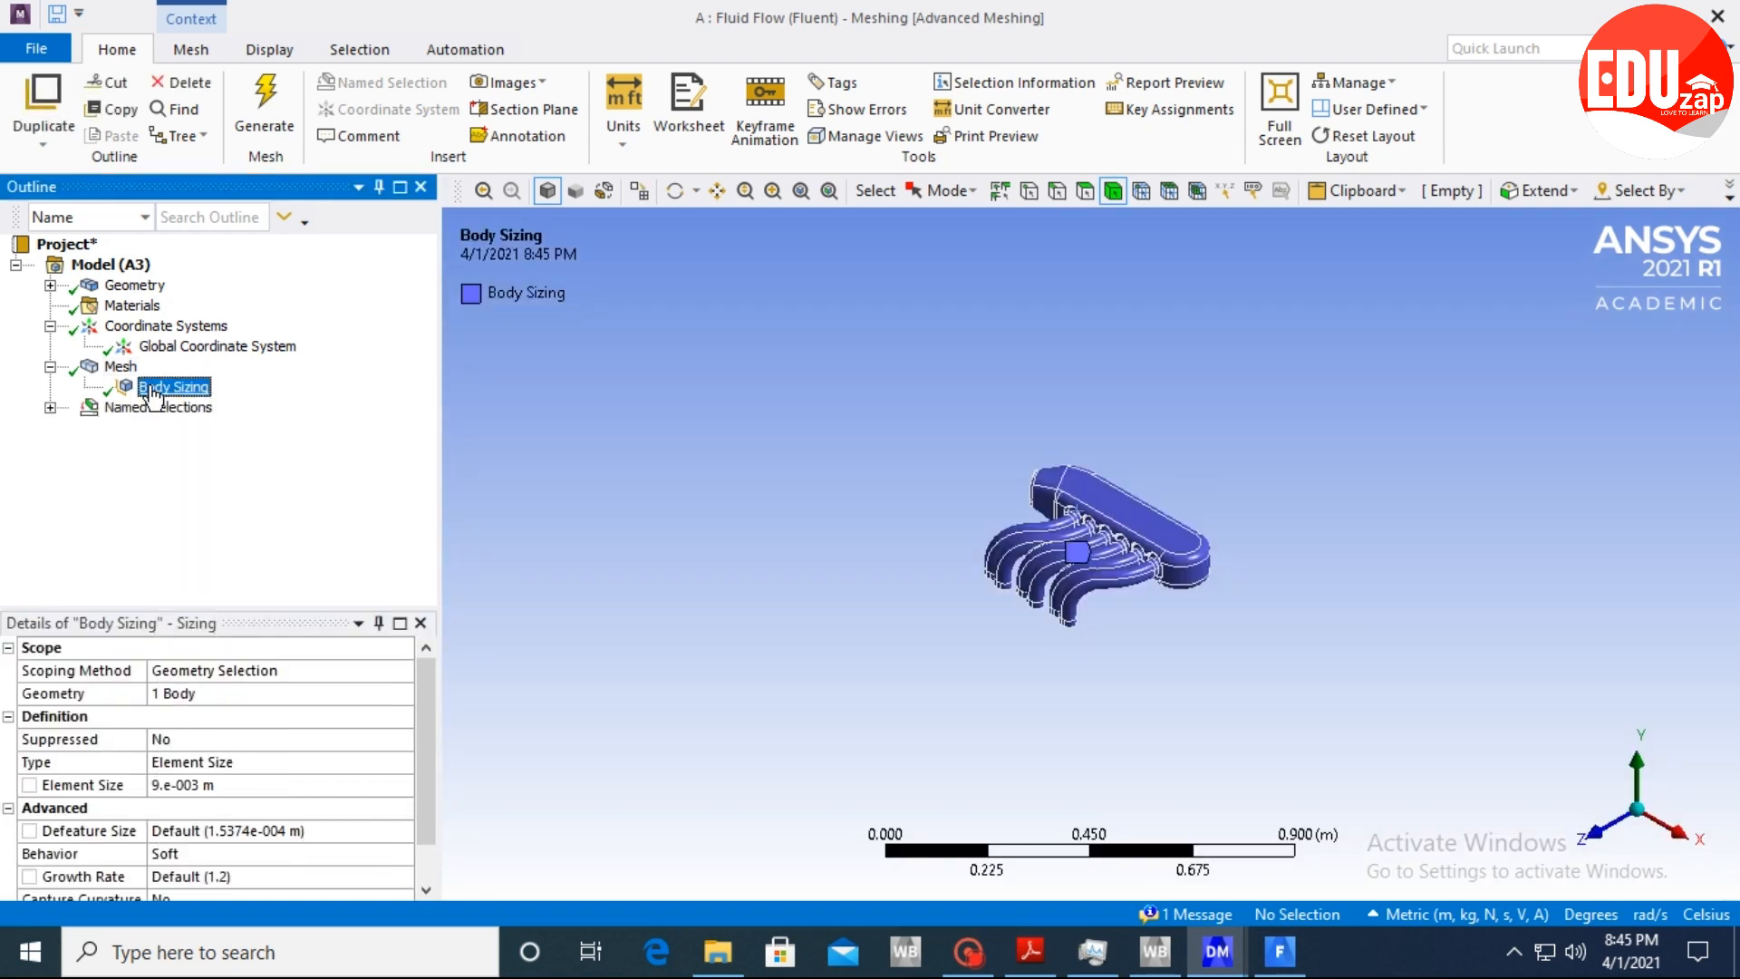
{"action": "left_click", "coordinate": [162, 784]}
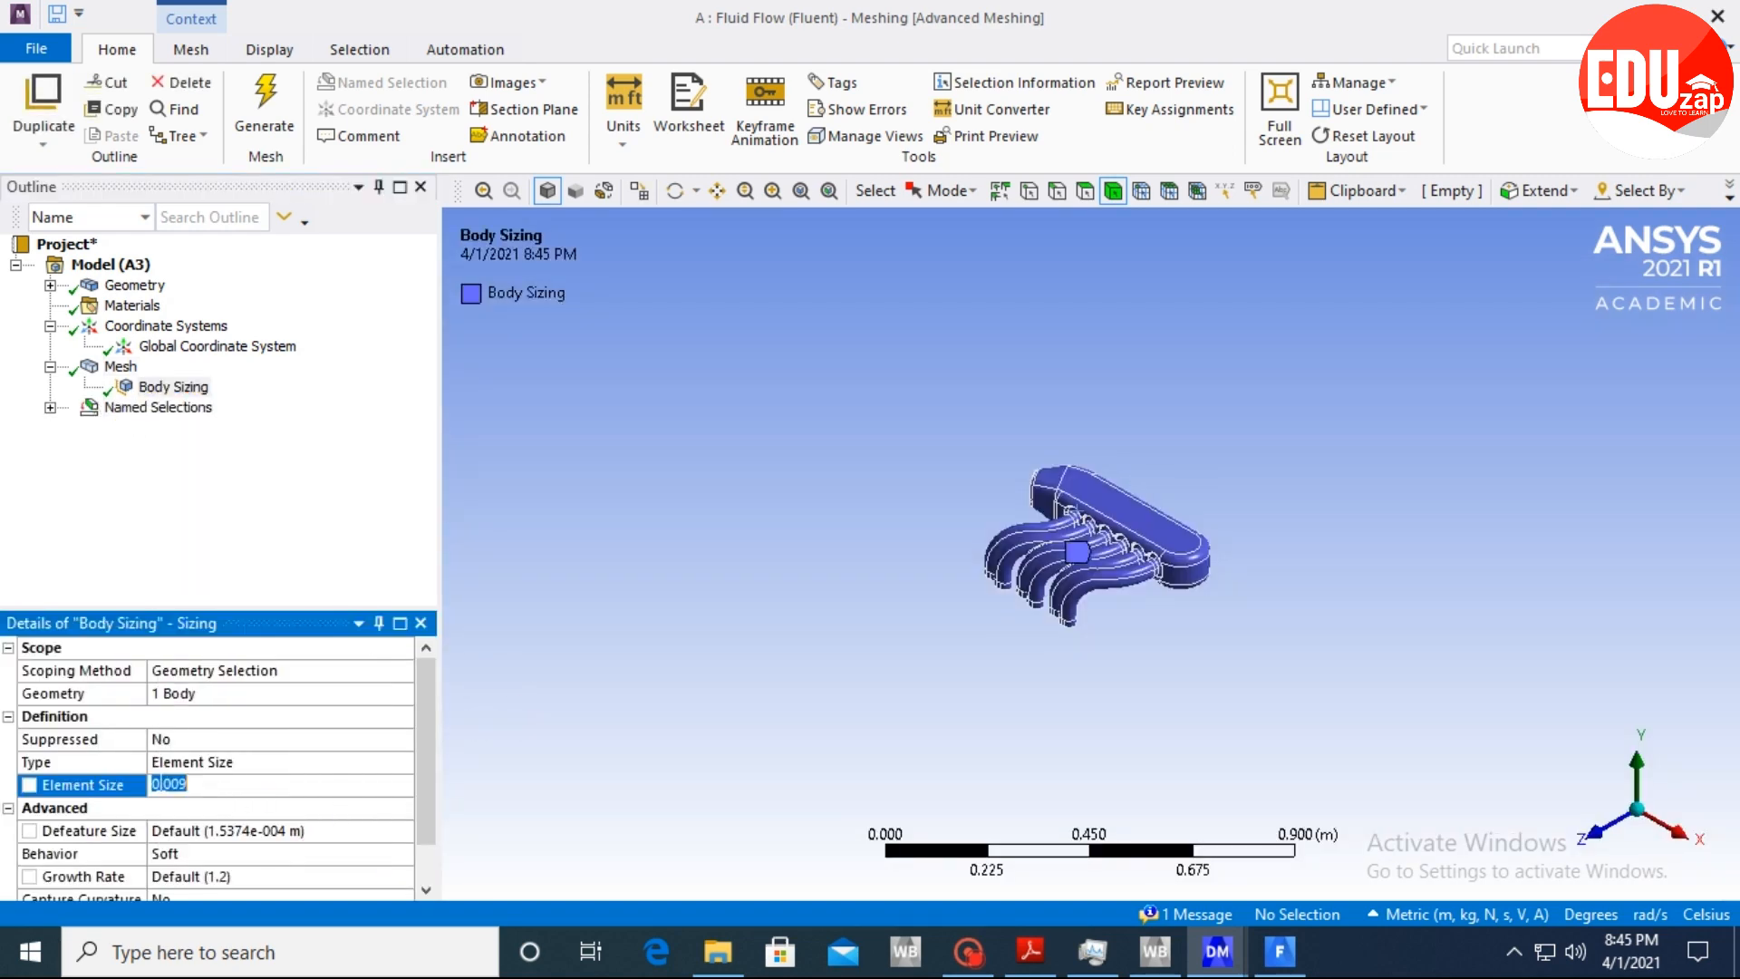
{"action": "left_click", "coordinate": [167, 785]}
{"action": "left_click", "coordinate": [303, 563]}
{"action": "right_click", "coordinate": [181, 387]}
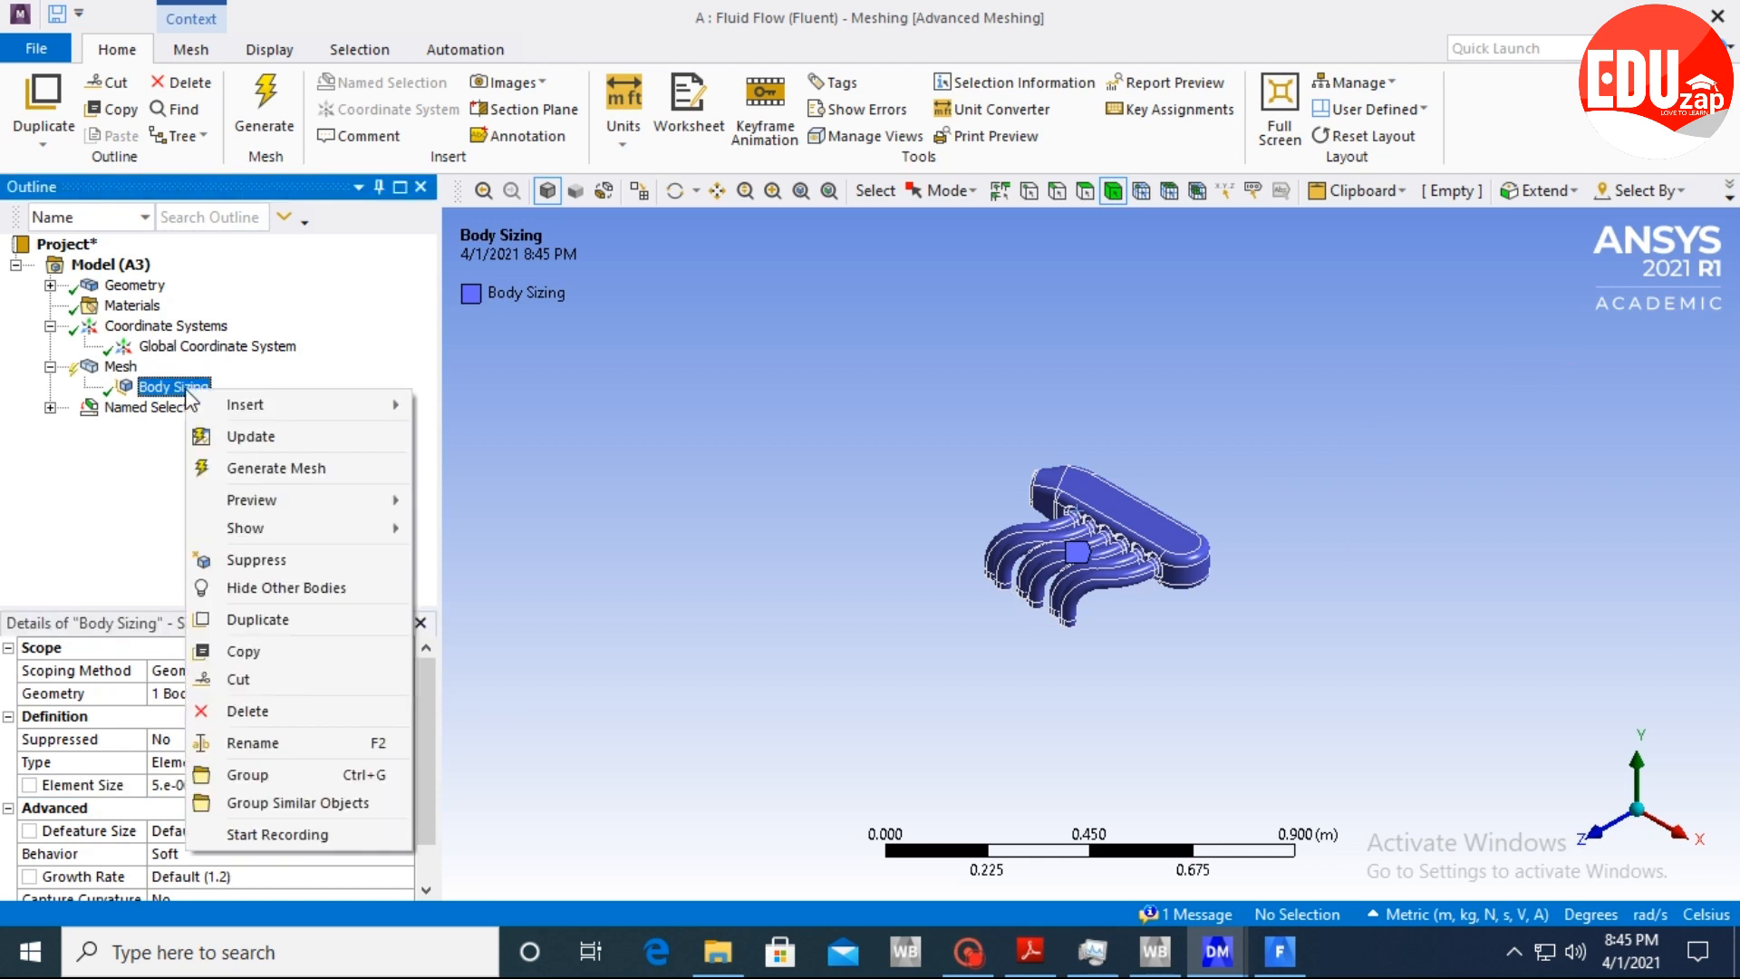
{"action": "left_click", "coordinate": [274, 439]}
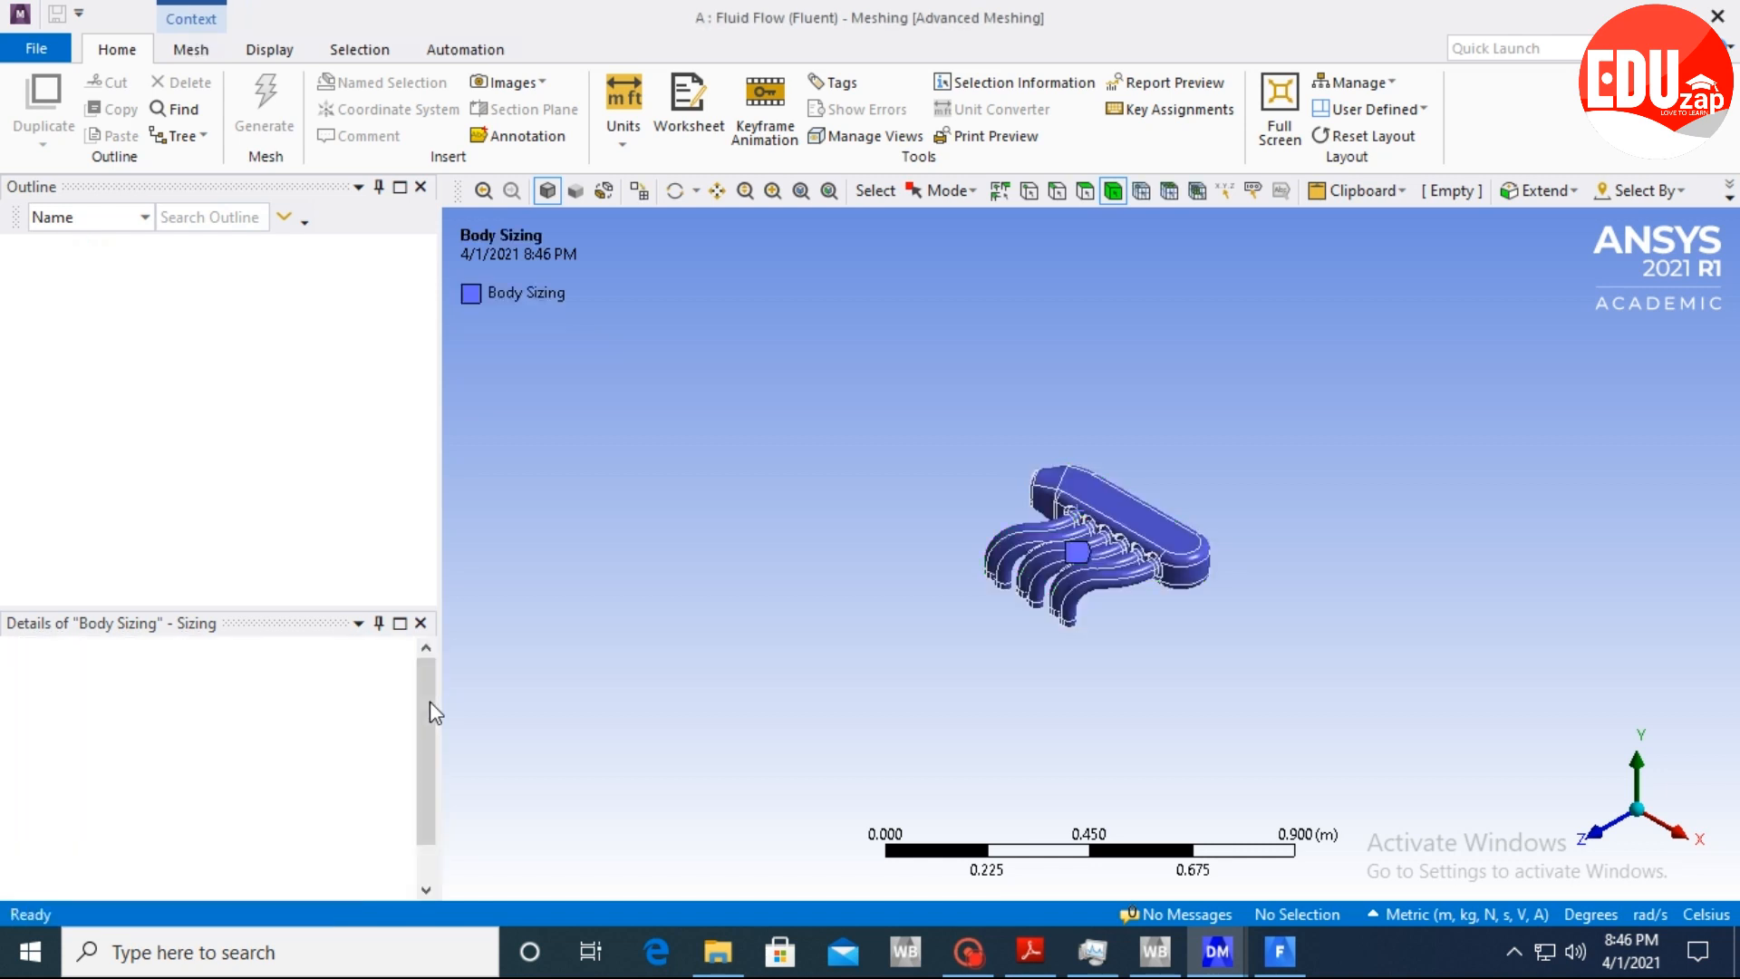
Review the Mesh details for the refined mesh, down to its quality values and statistics.
{"action": "left_click_drag", "start_coordinate": [430, 709], "coordinate": [430, 787]}
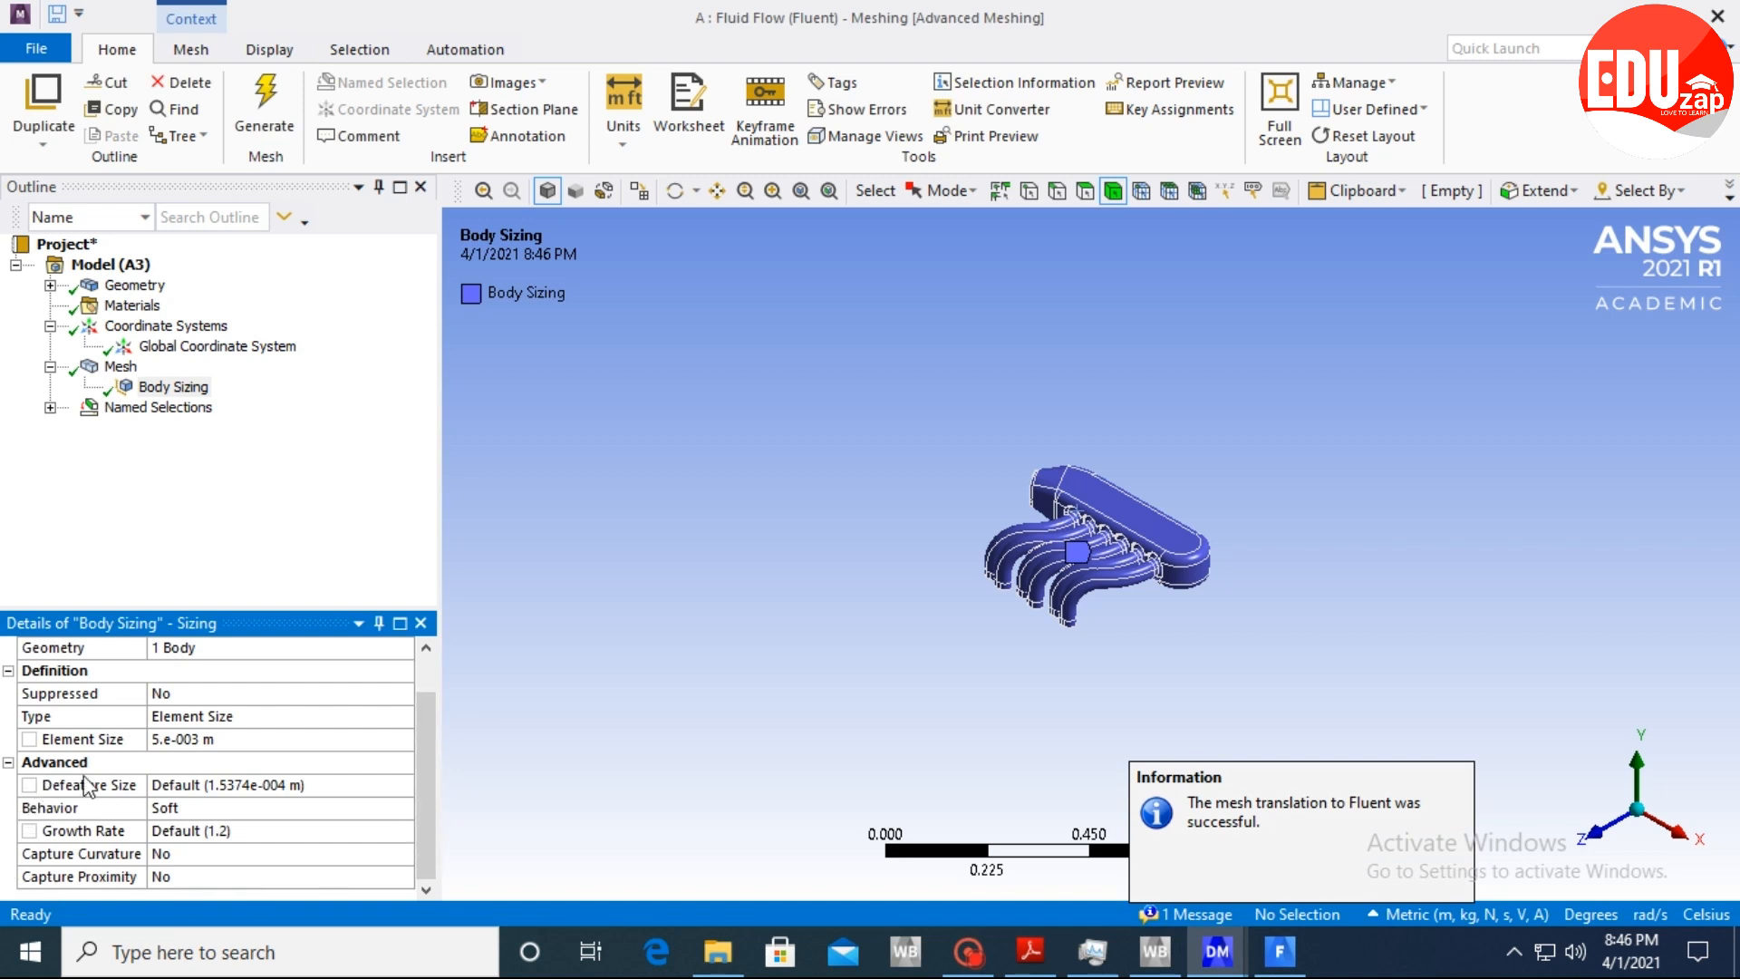
{"action": "left_click", "coordinate": [152, 348]}
{"action": "left_click", "coordinate": [131, 371]}
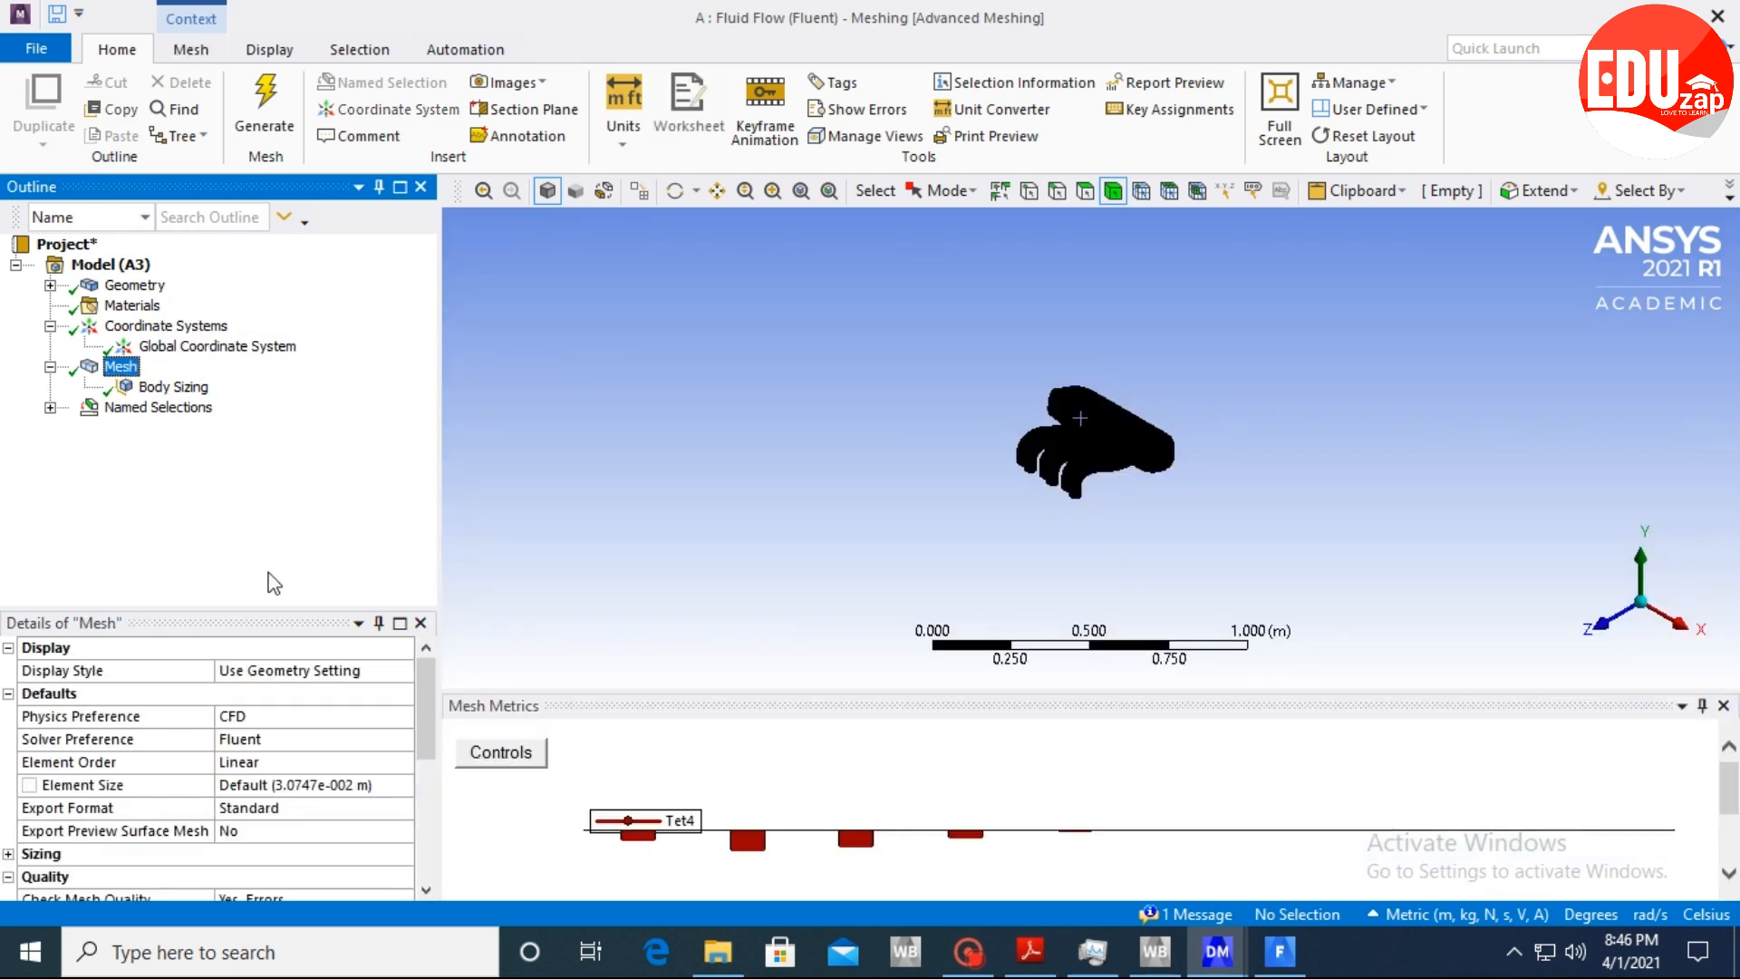
{"action": "left_click_drag", "start_coordinate": [426, 734], "coordinate": [426, 852]}
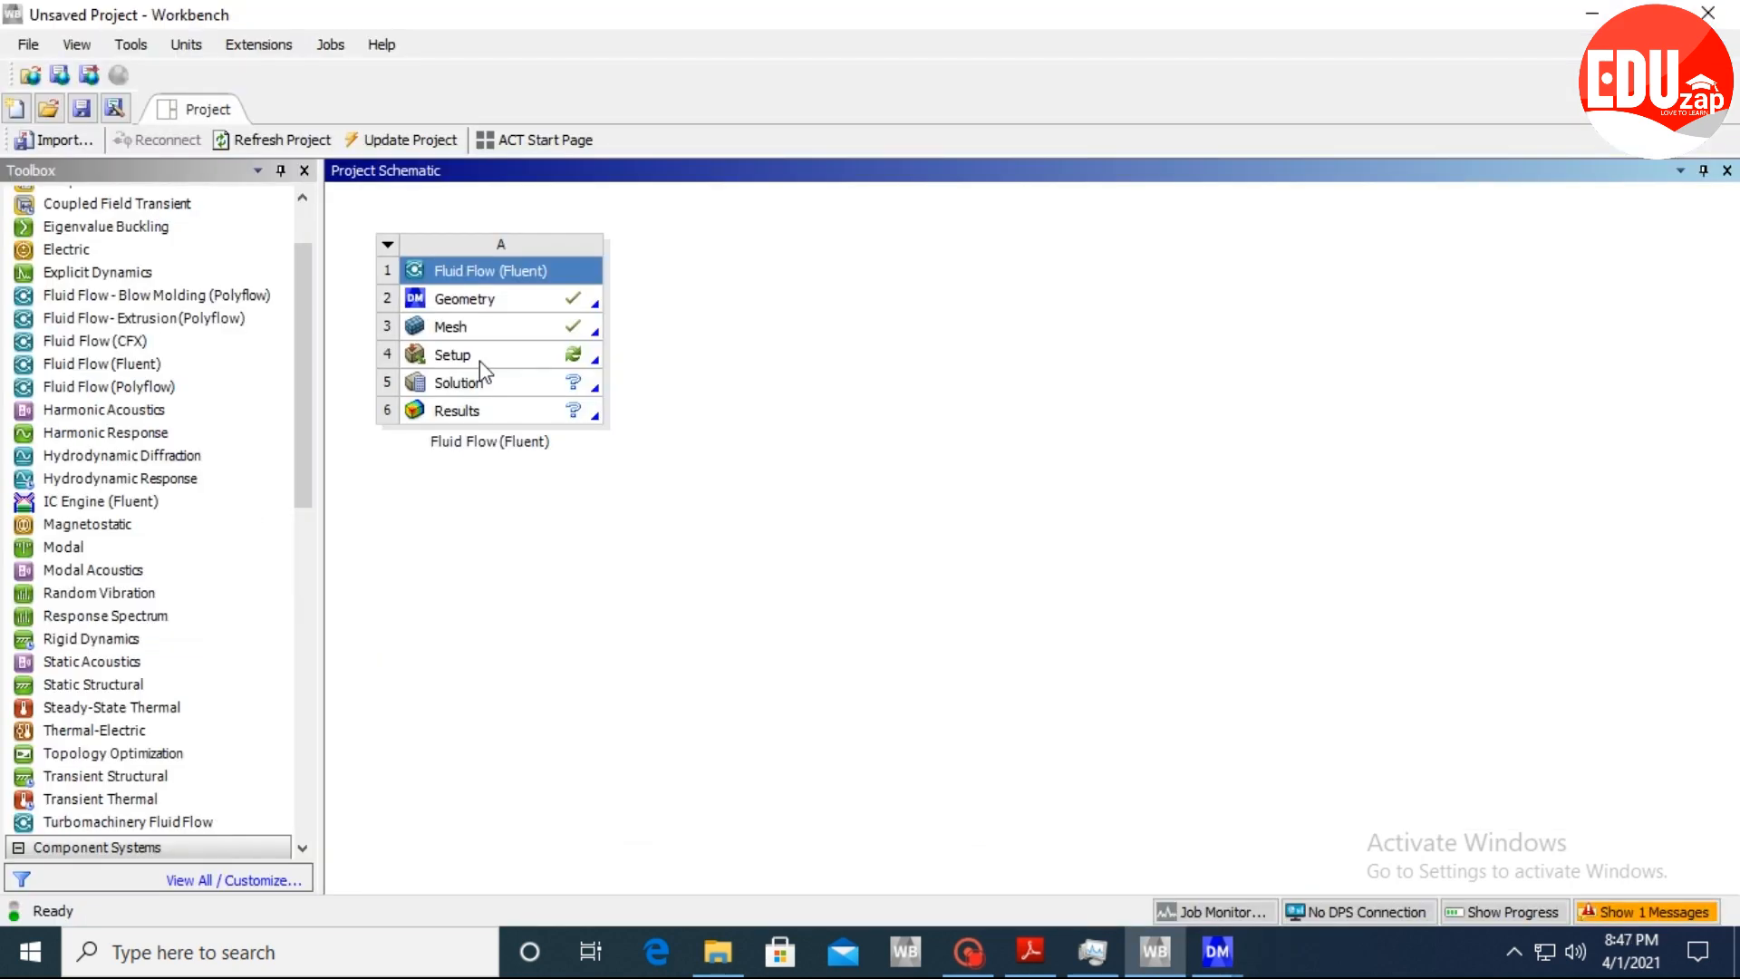
Clear the generated data of the Setup cell in the Workbench project schematic.
{"action": "left_click", "coordinate": [486, 359]}
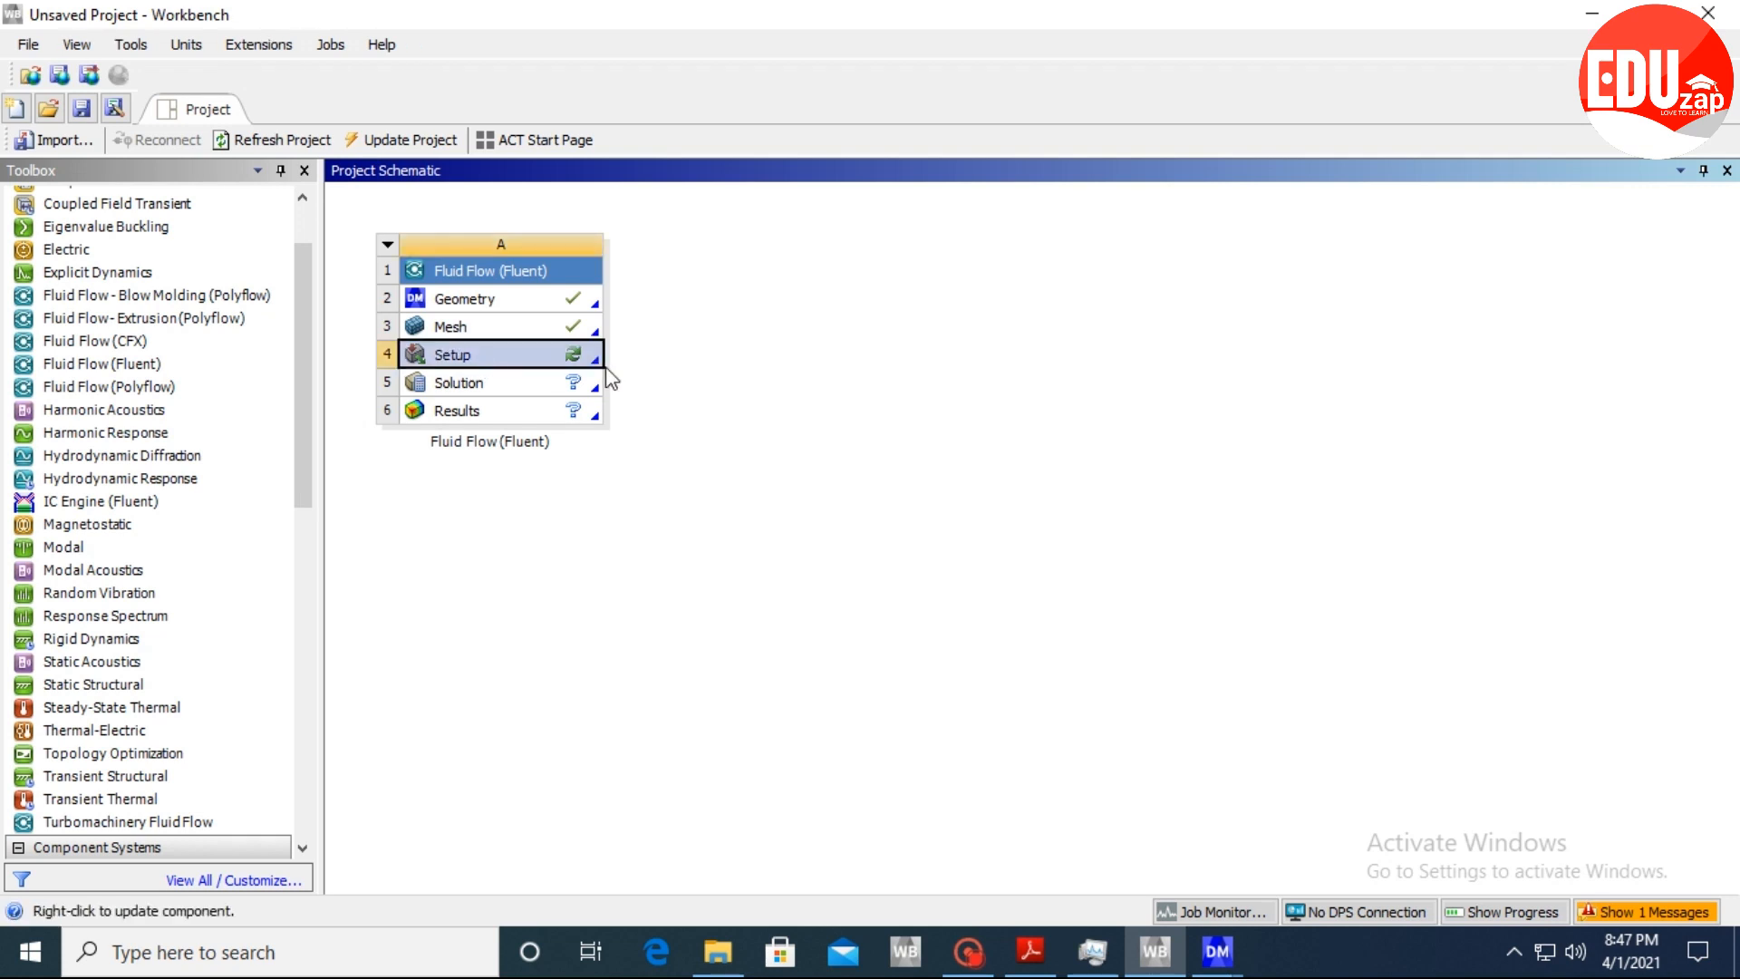
{"action": "right_click", "coordinate": [480, 360]}
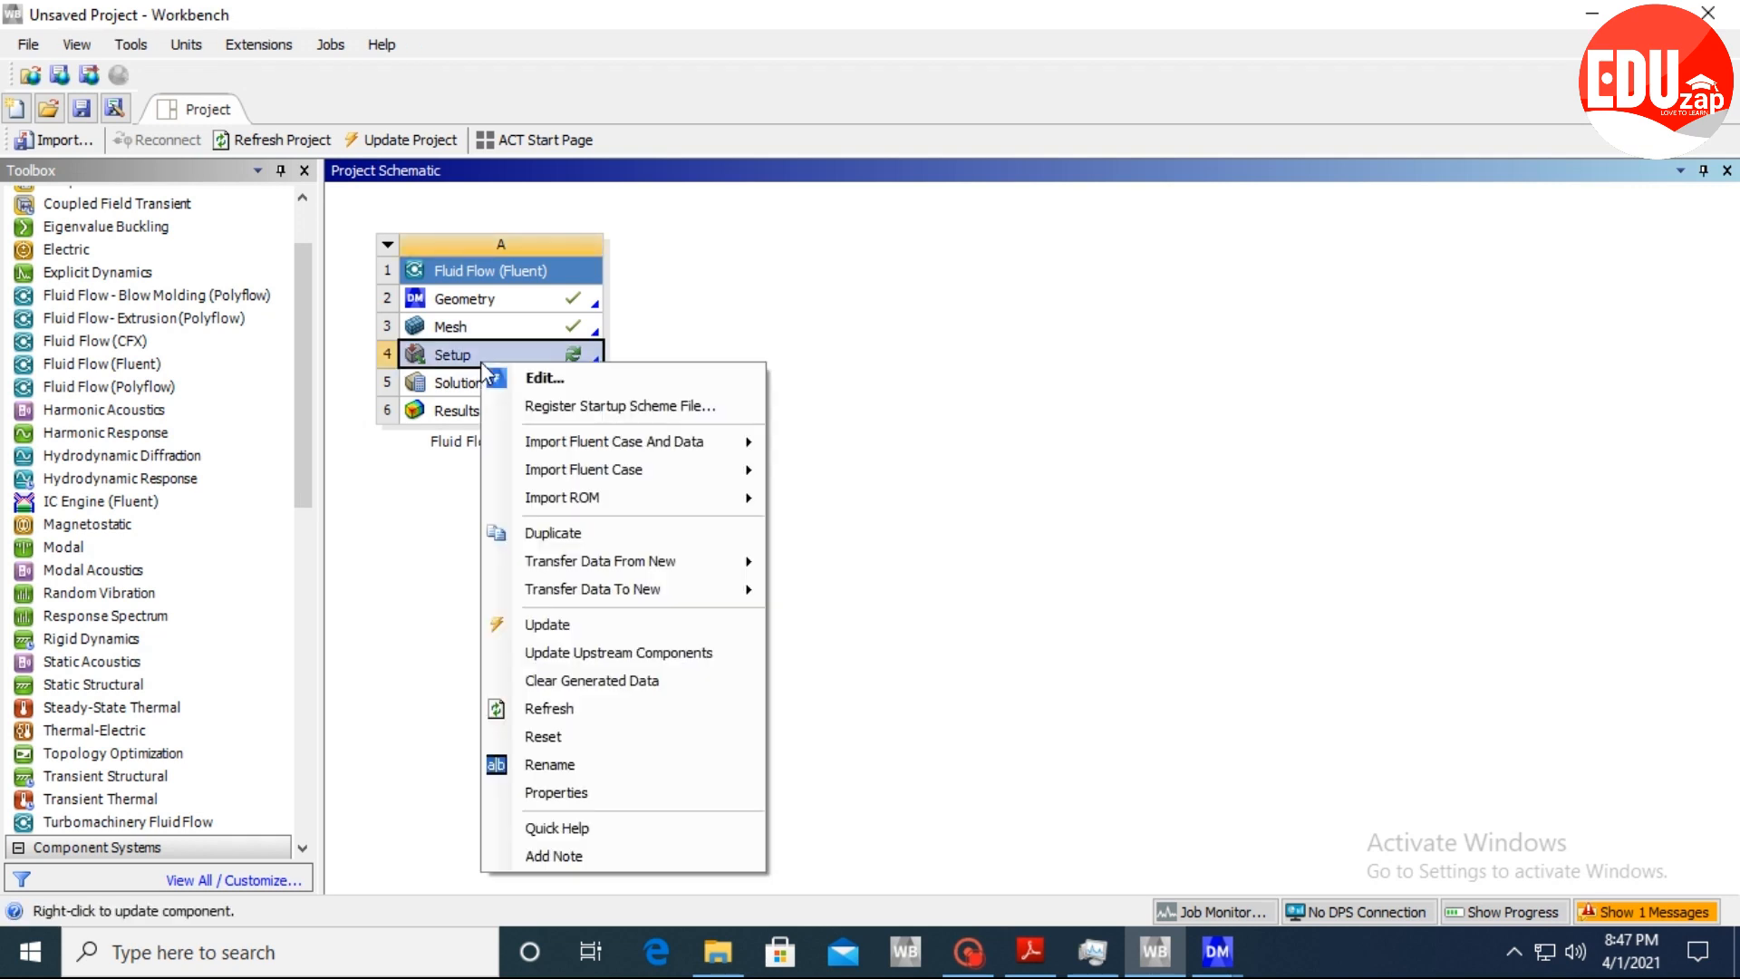
{"action": "left_click", "coordinate": [572, 682]}
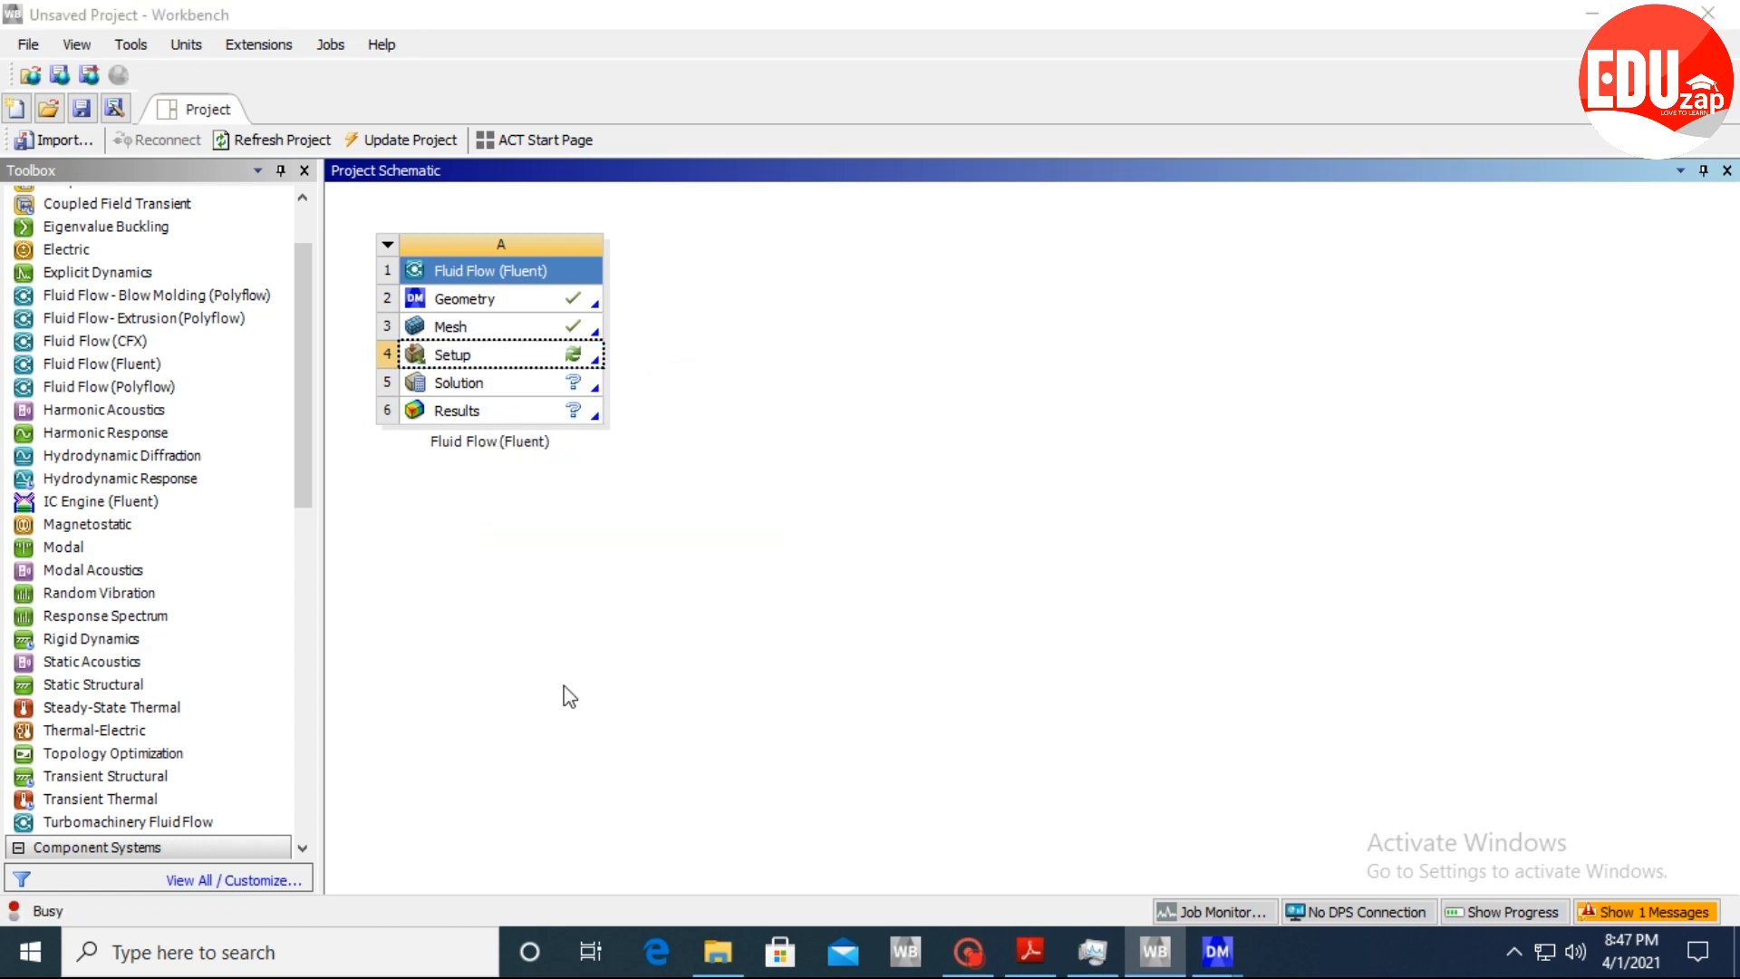
{"action": "left_click", "coordinate": [895, 520]}
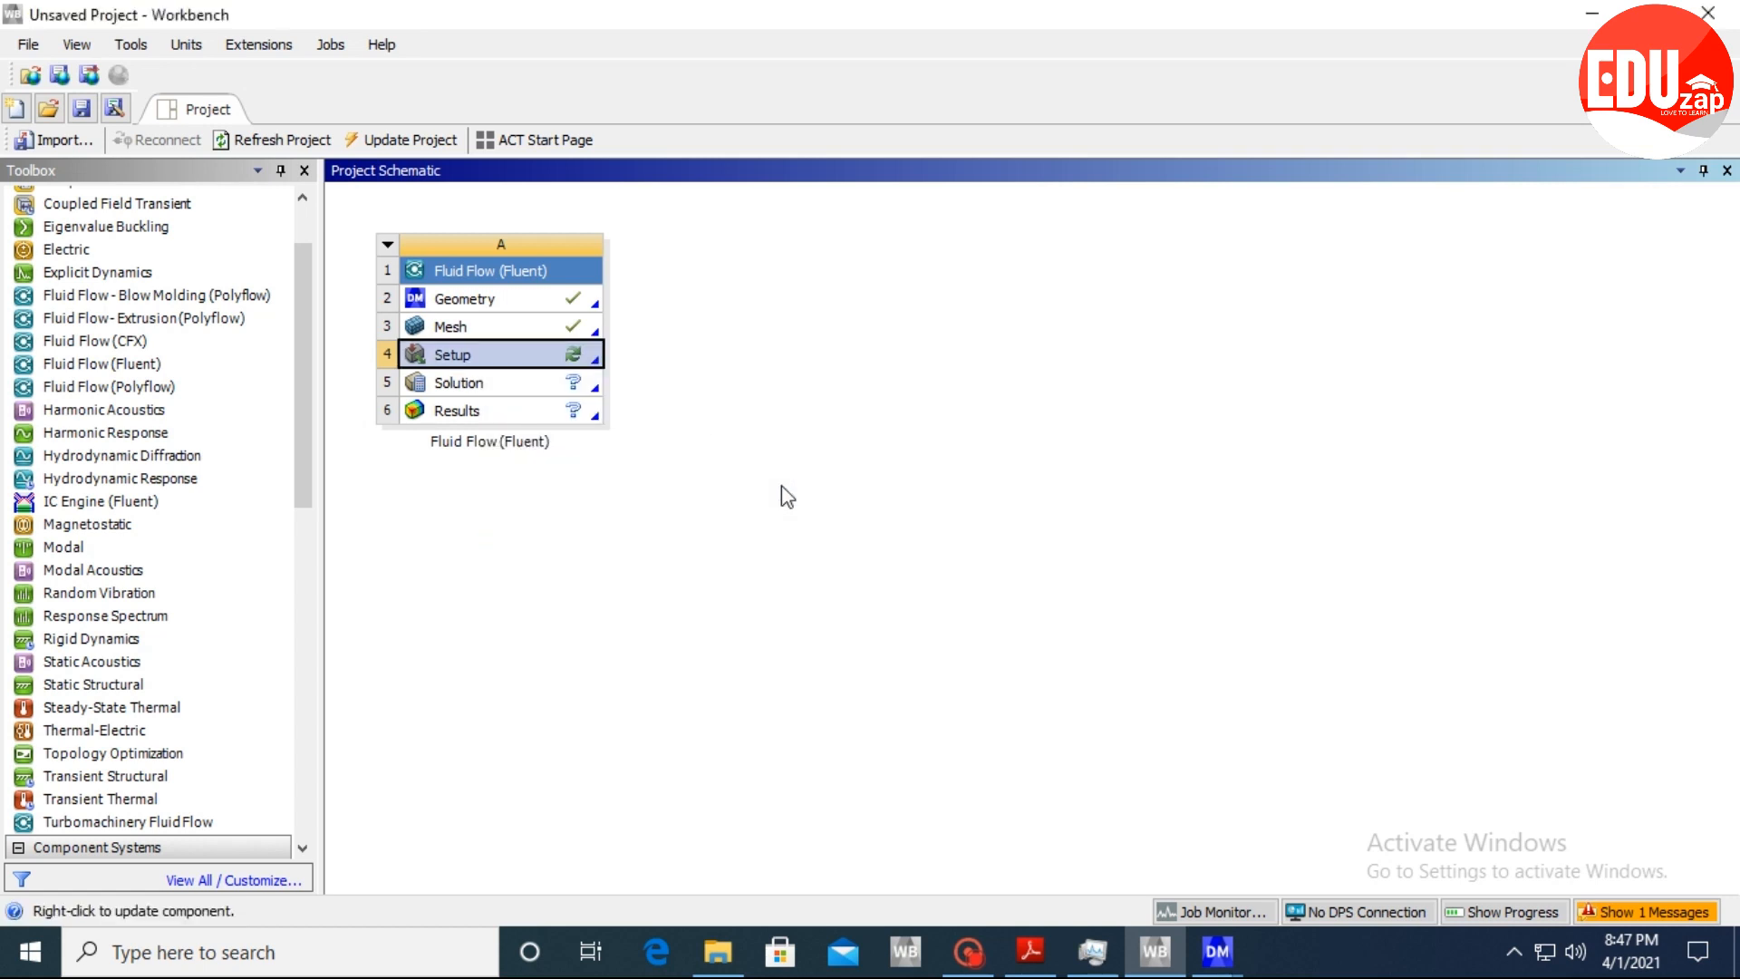
Reset the Setup cell, accepting the deletion of its local and generated data, and refresh it.
{"action": "right_click", "coordinate": [518, 353]}
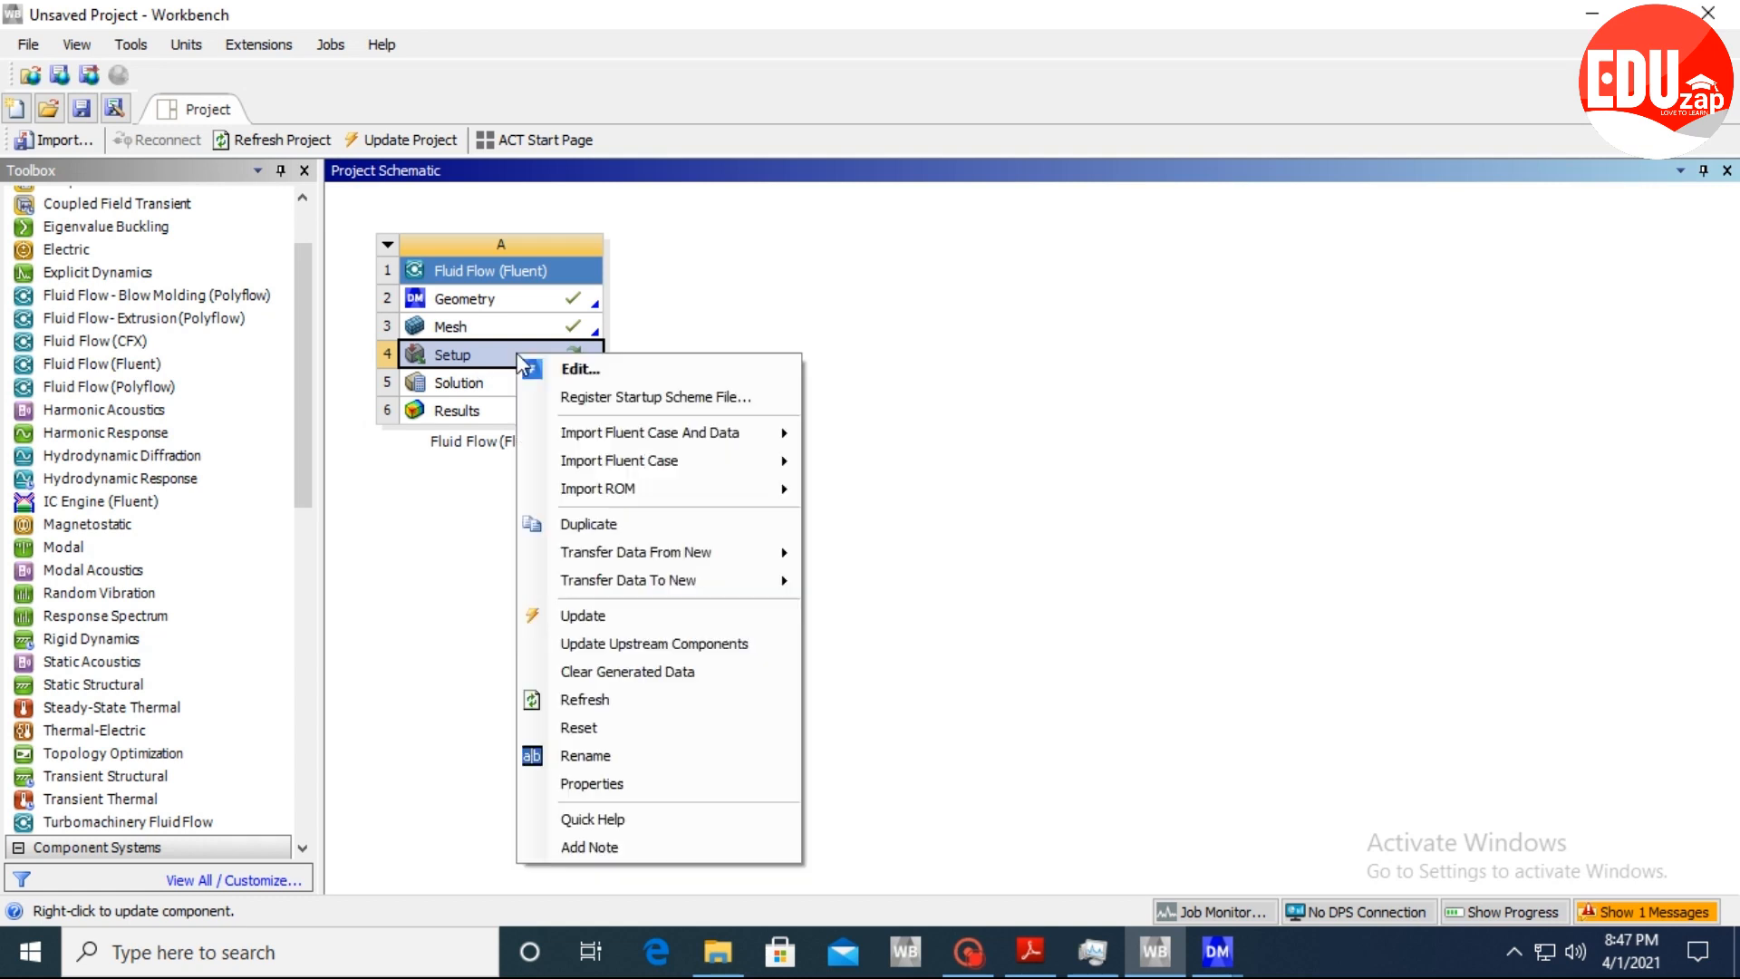
{"action": "left_click", "coordinate": [593, 728]}
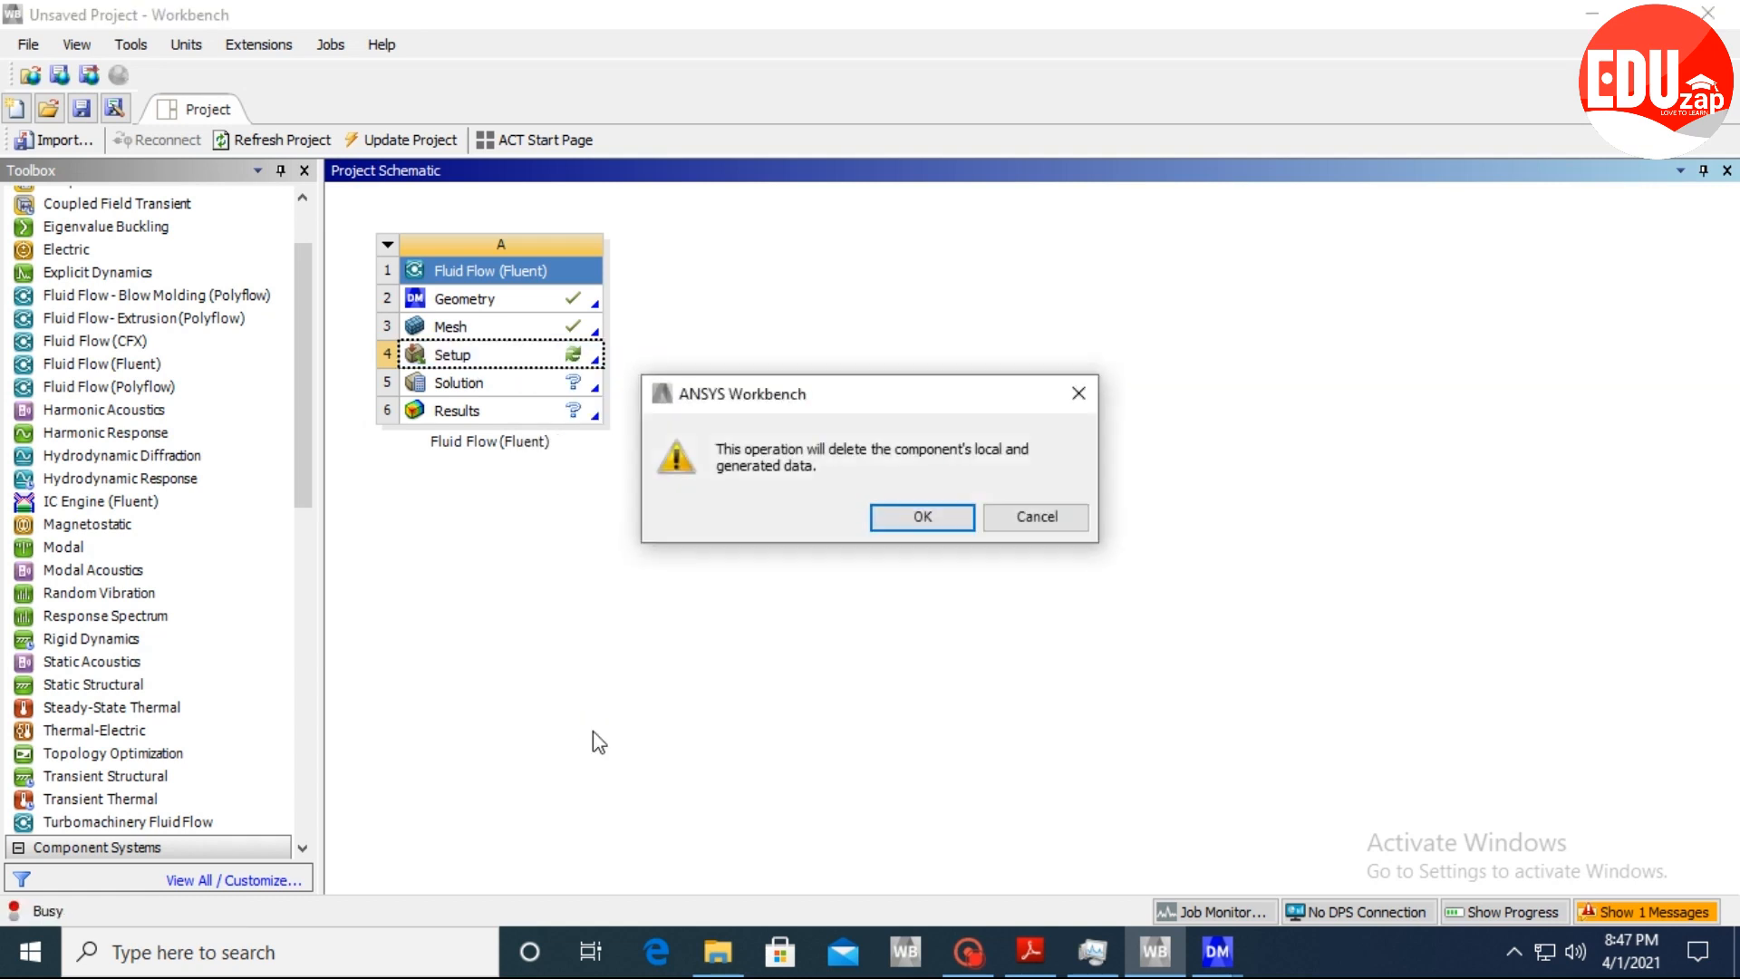
{"action": "left_click", "coordinate": [914, 520]}
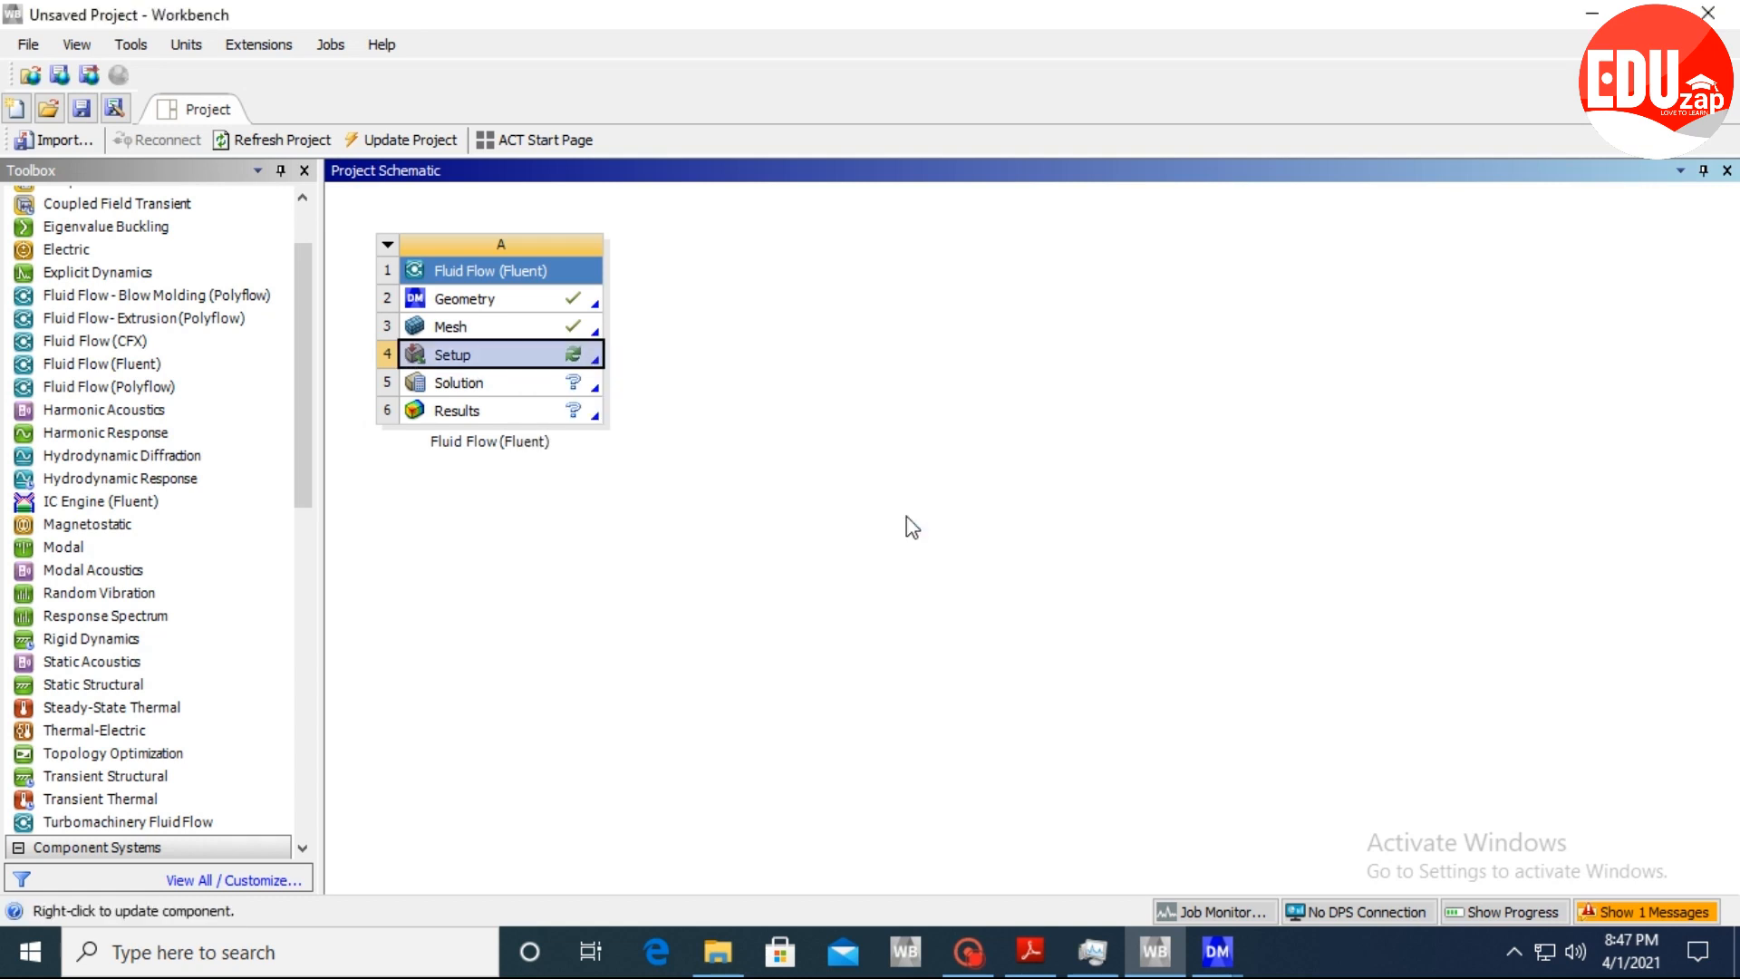
{"action": "right_click", "coordinate": [514, 360]}
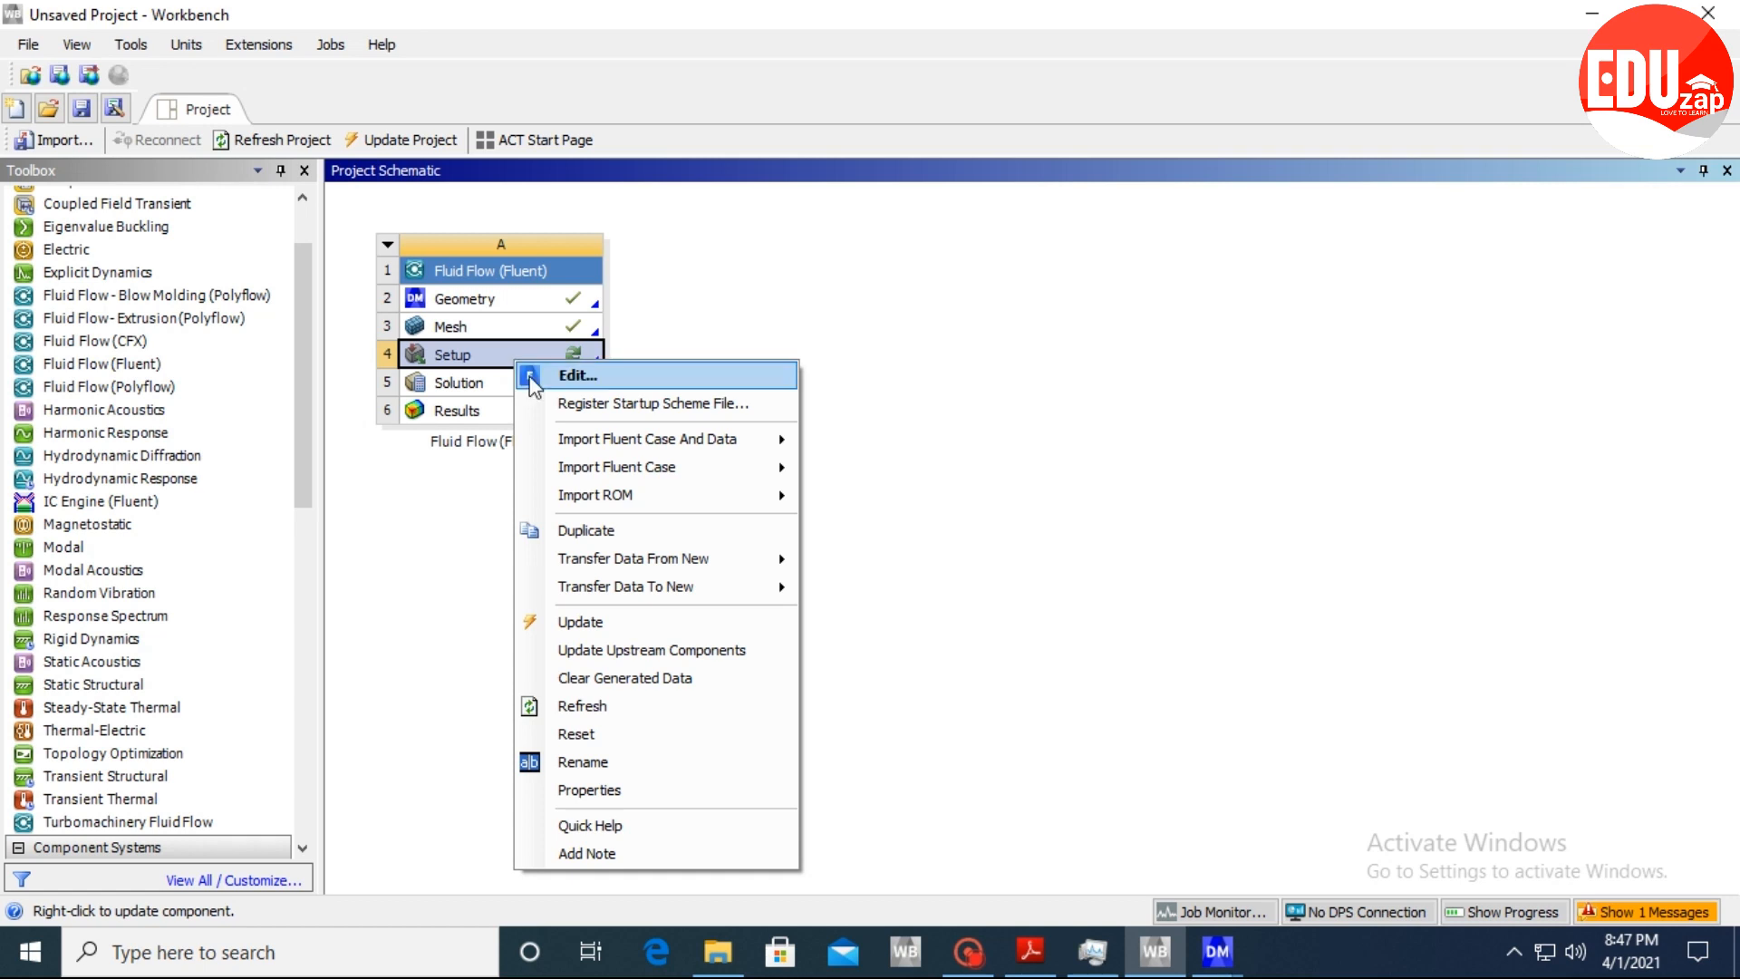
{"action": "left_click", "coordinate": [573, 706]}
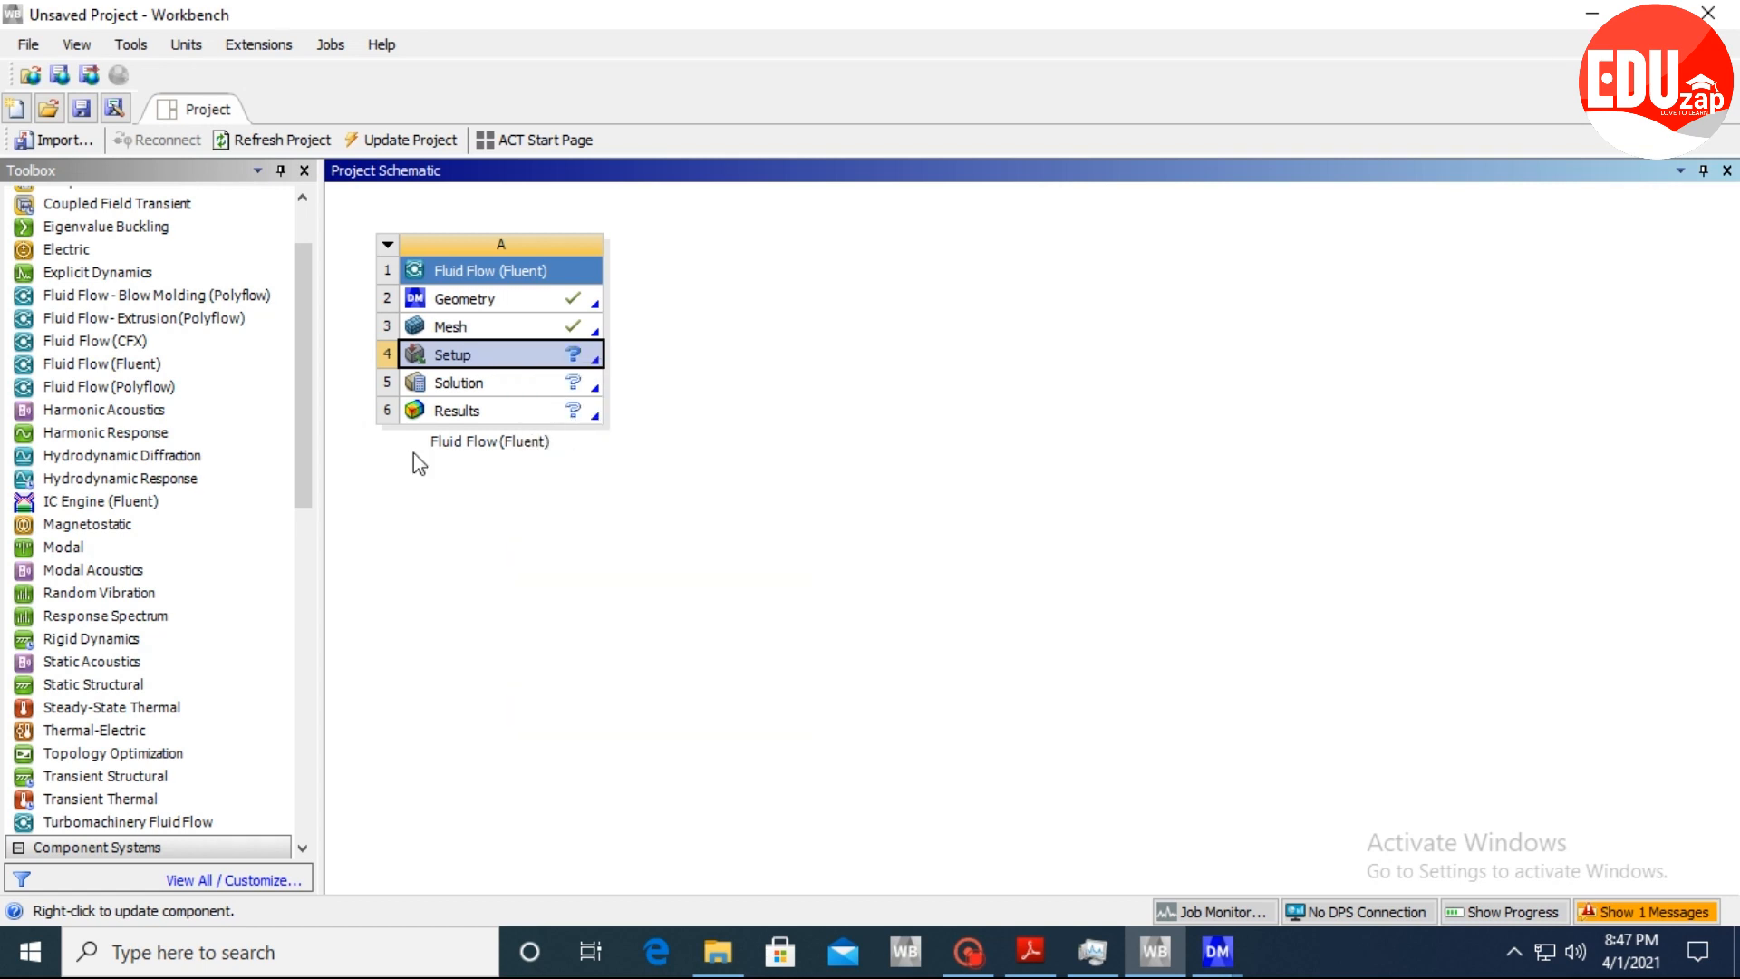
Launch Fluent from the Setup cell with Double Precision enabled and dismiss the Key Behavioral Changes notice.
{"action": "double_click", "coordinate": [530, 362]}
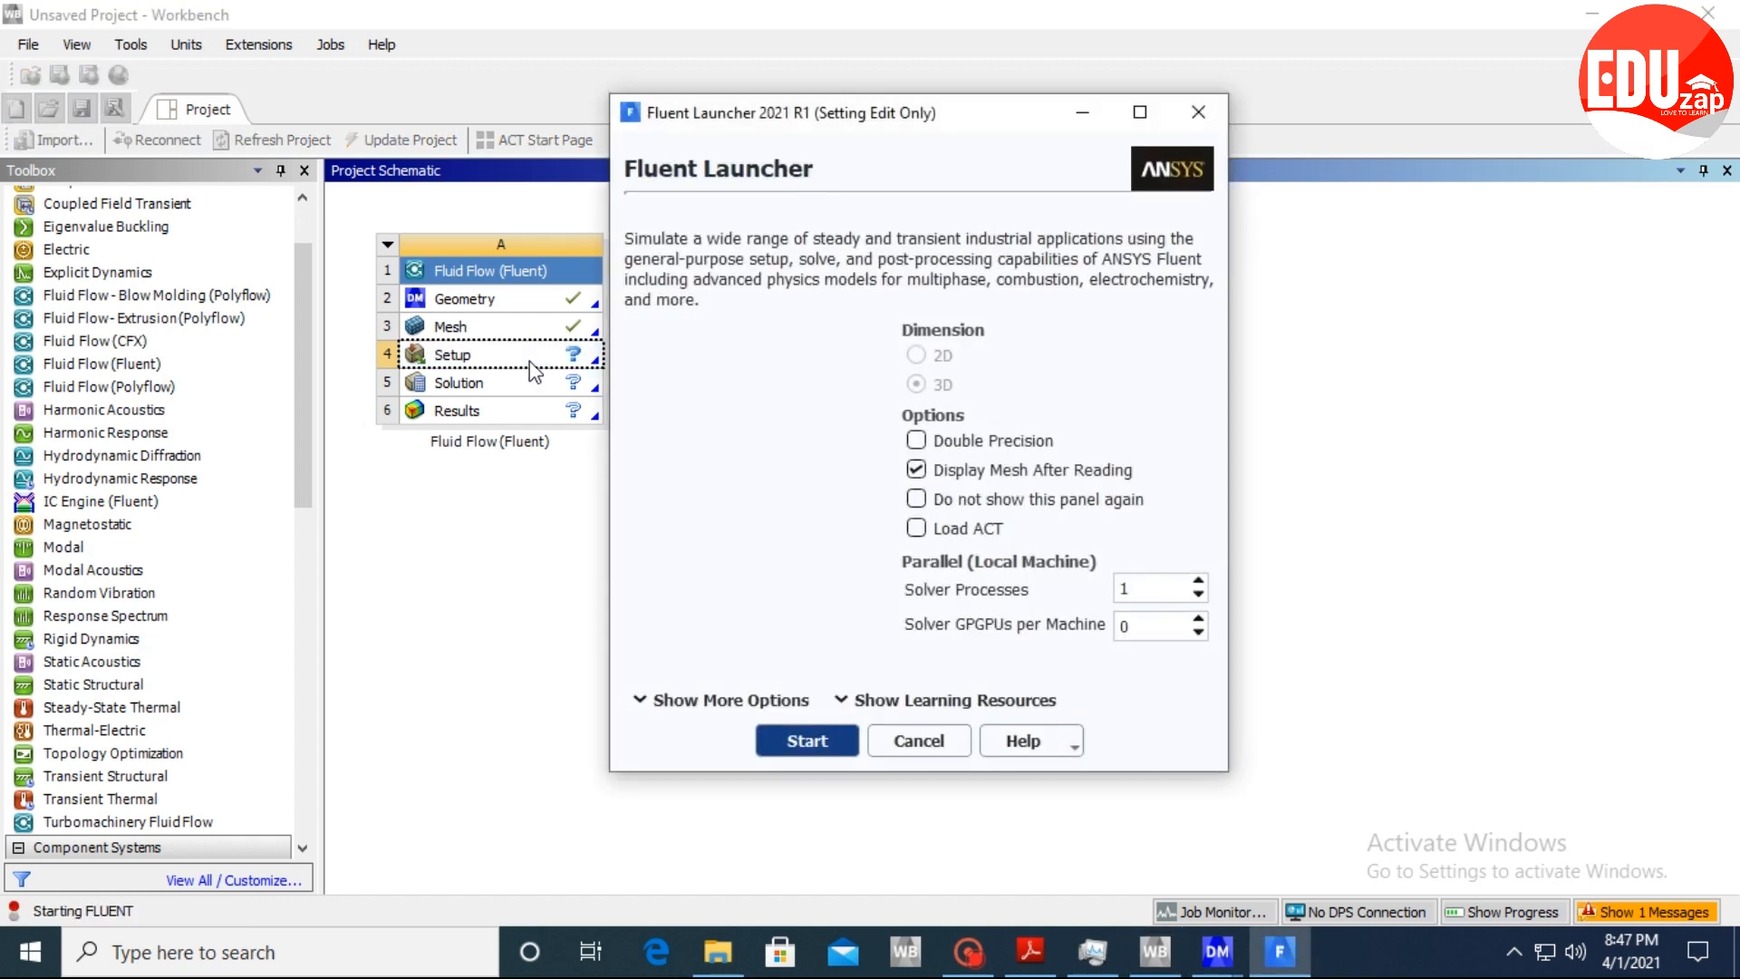
{"action": "left_click", "coordinate": [1004, 442]}
{"action": "left_click", "coordinate": [807, 741]}
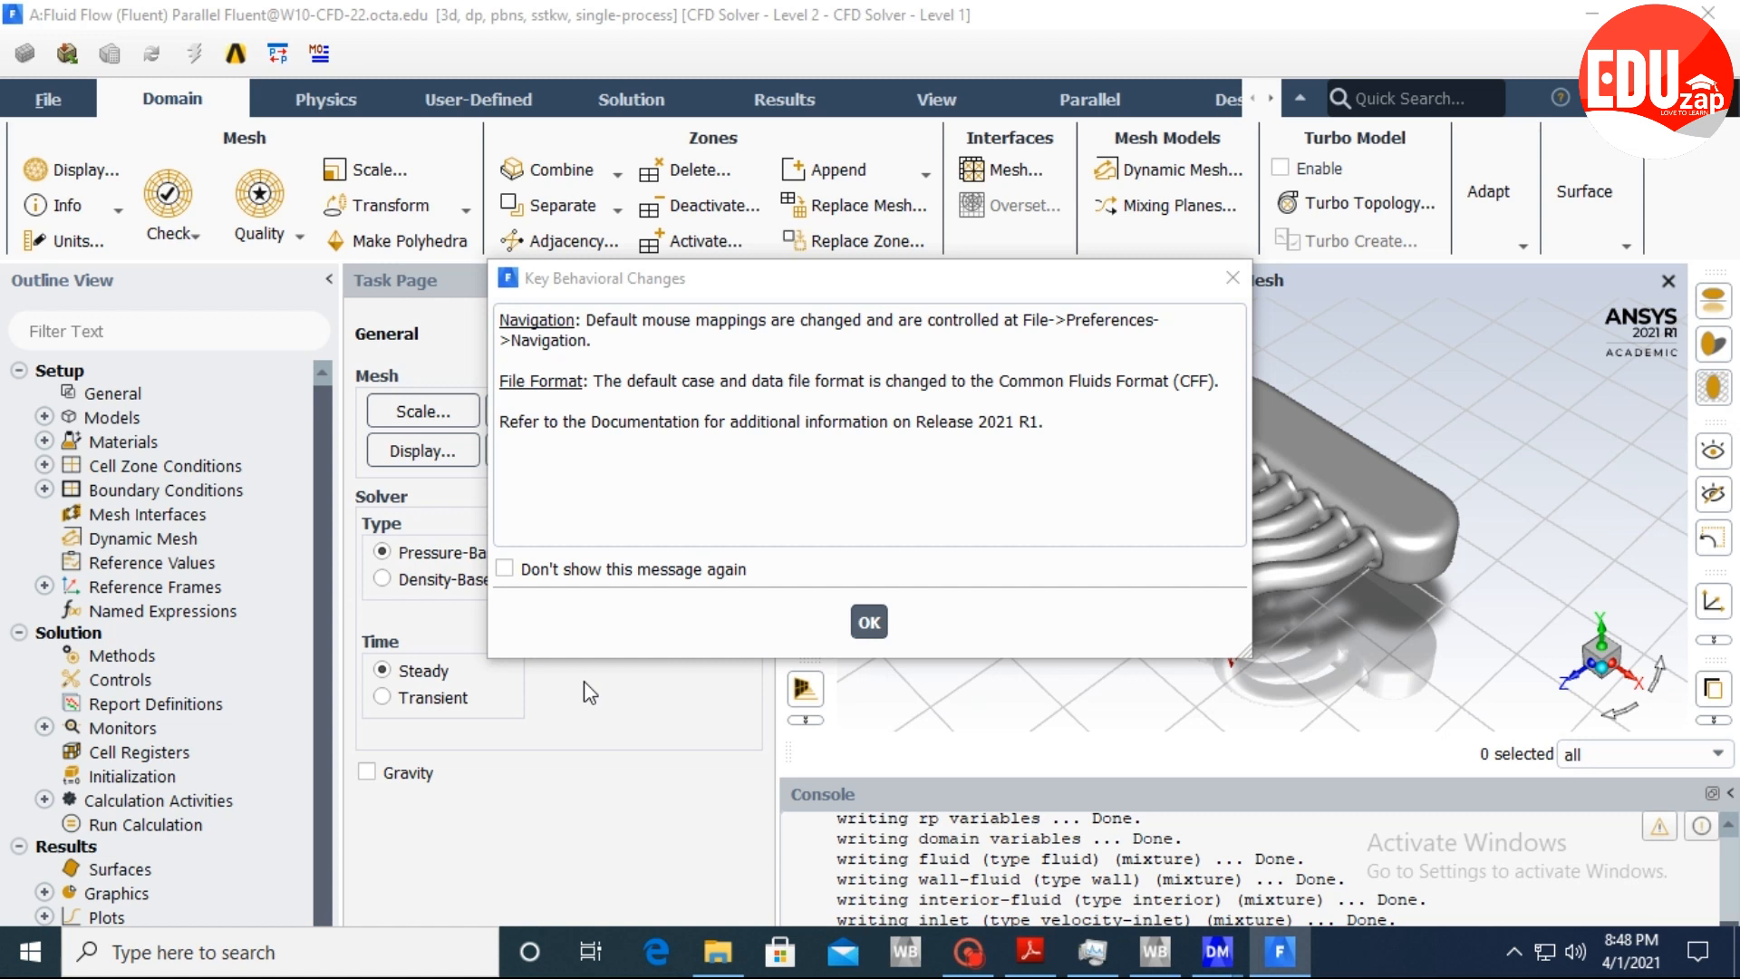
{"action": "left_click", "coordinate": [1232, 278]}
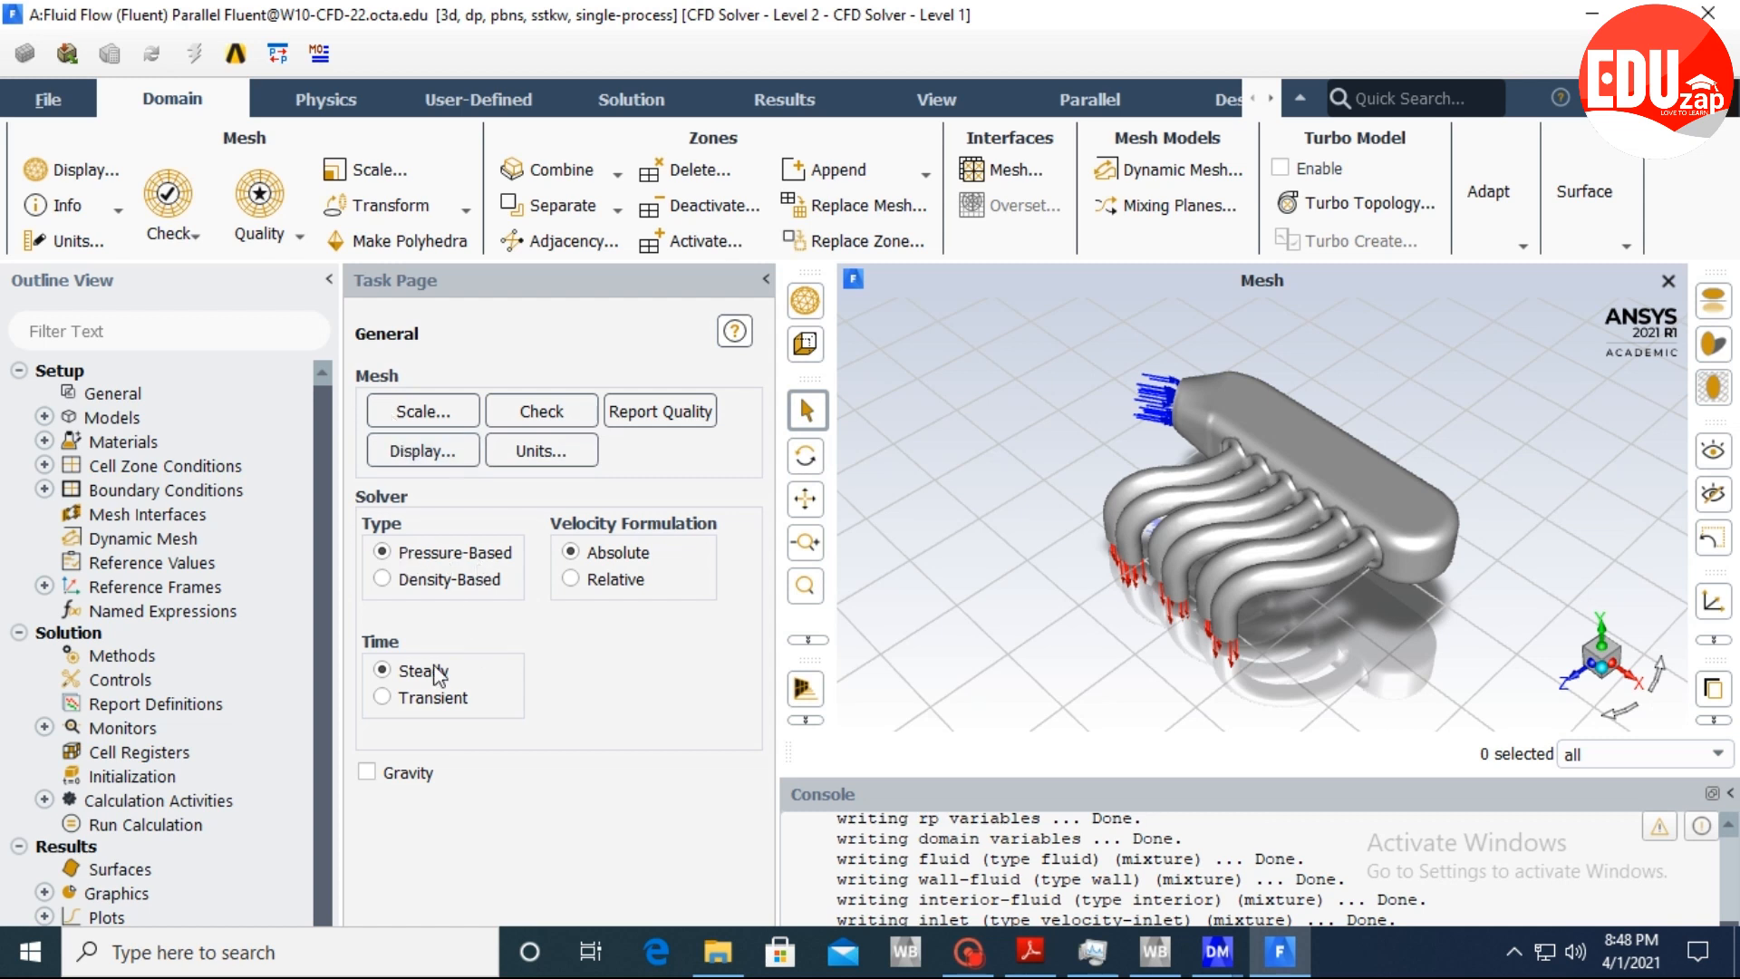
Enable gravity and set the Y gravitational acceleration to -9.81 m/s².
{"action": "left_click", "coordinate": [367, 771]}
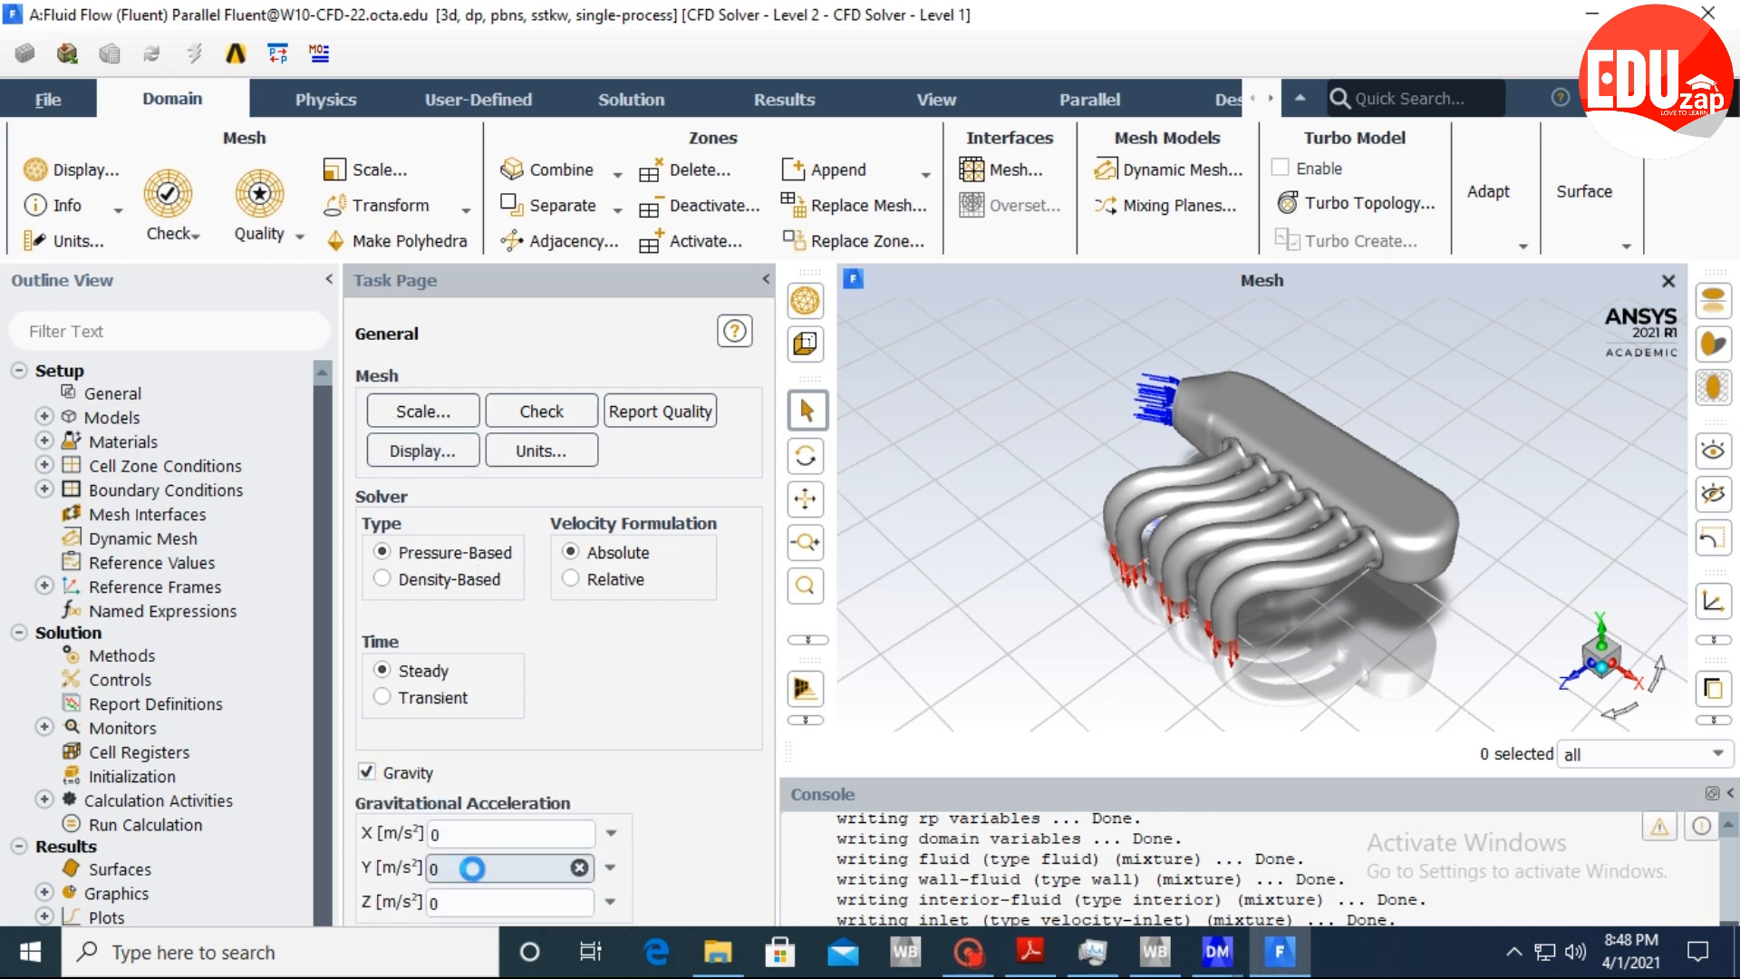
{"action": "double_click", "coordinate": [434, 868]}
{"action": "key", "text": "BackSpace"}
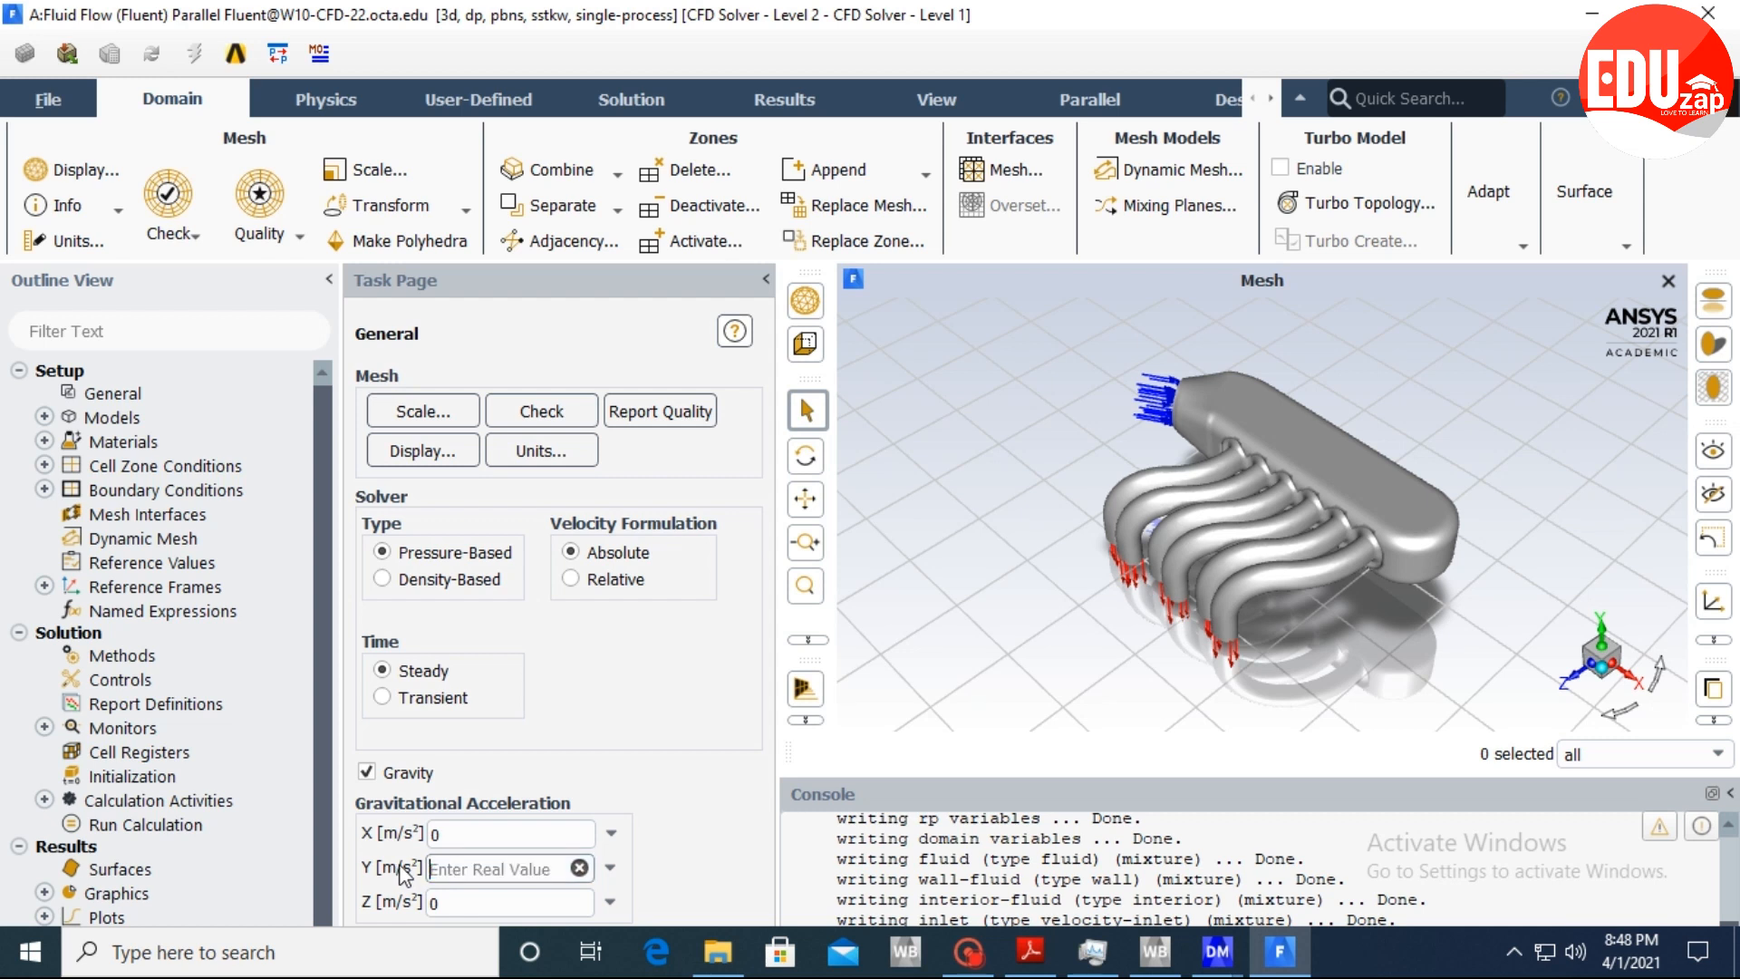
{"action": "type", "text": "-9.81"}
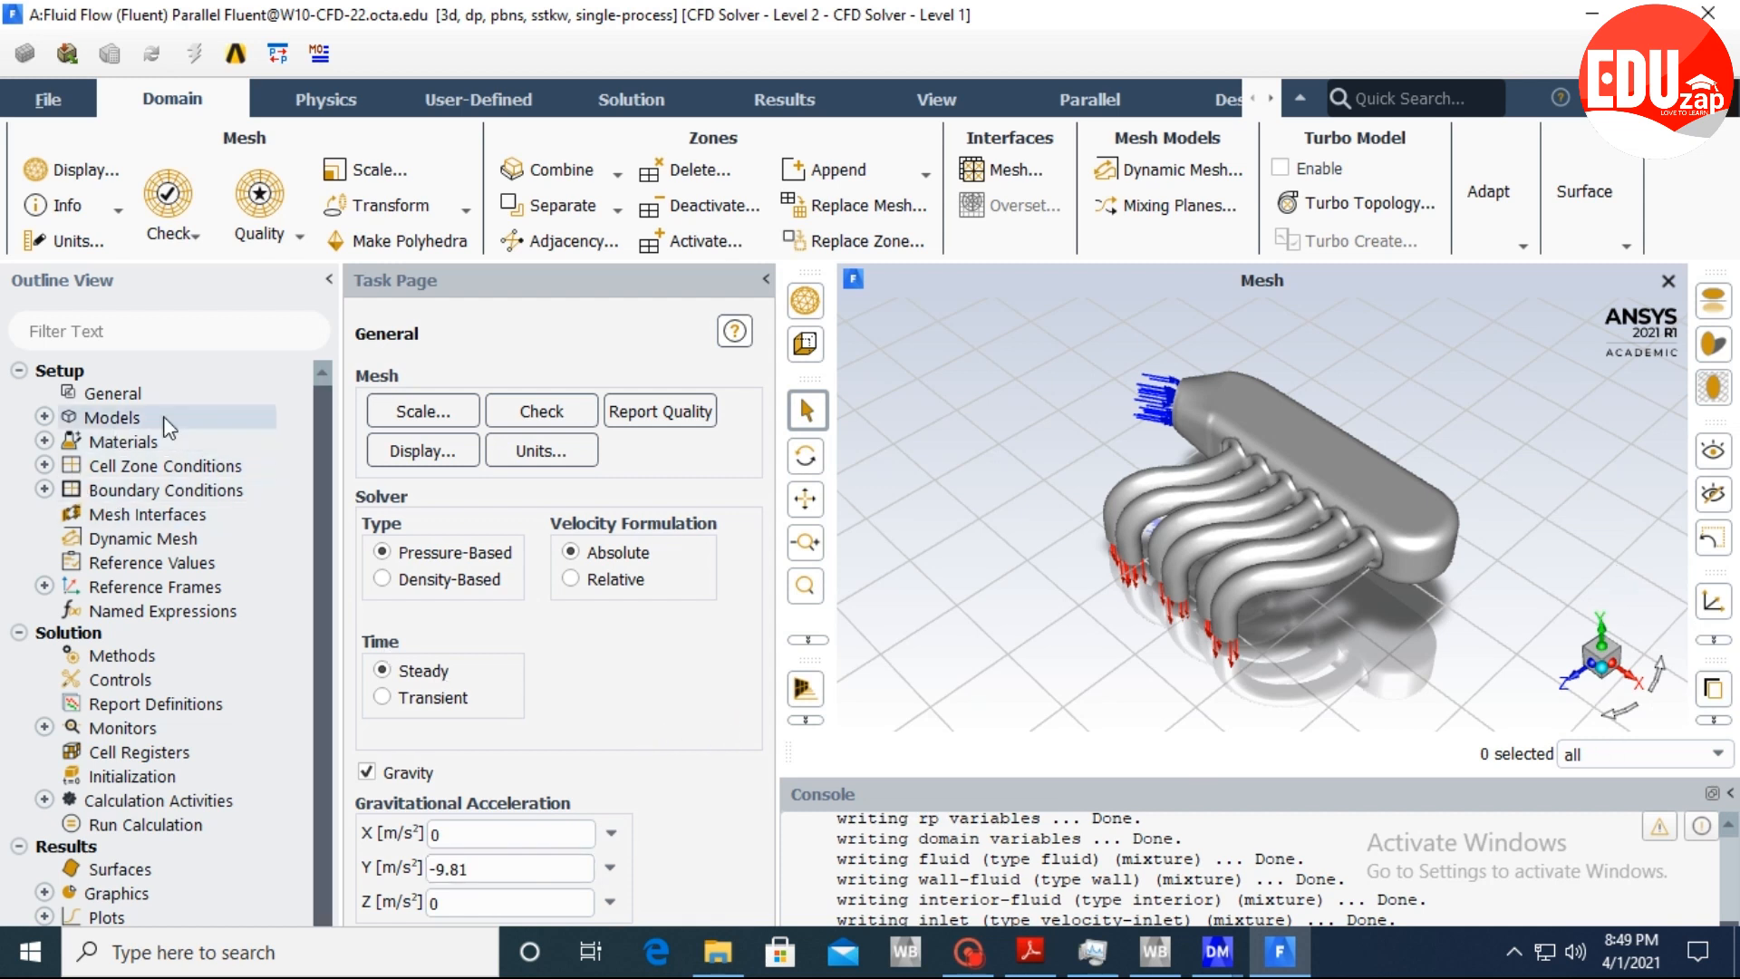
Set the viscous model to Realizable k-epsilon (2 eqn) with Standard Wall Functions.
{"action": "left_click", "coordinate": [44, 417]}
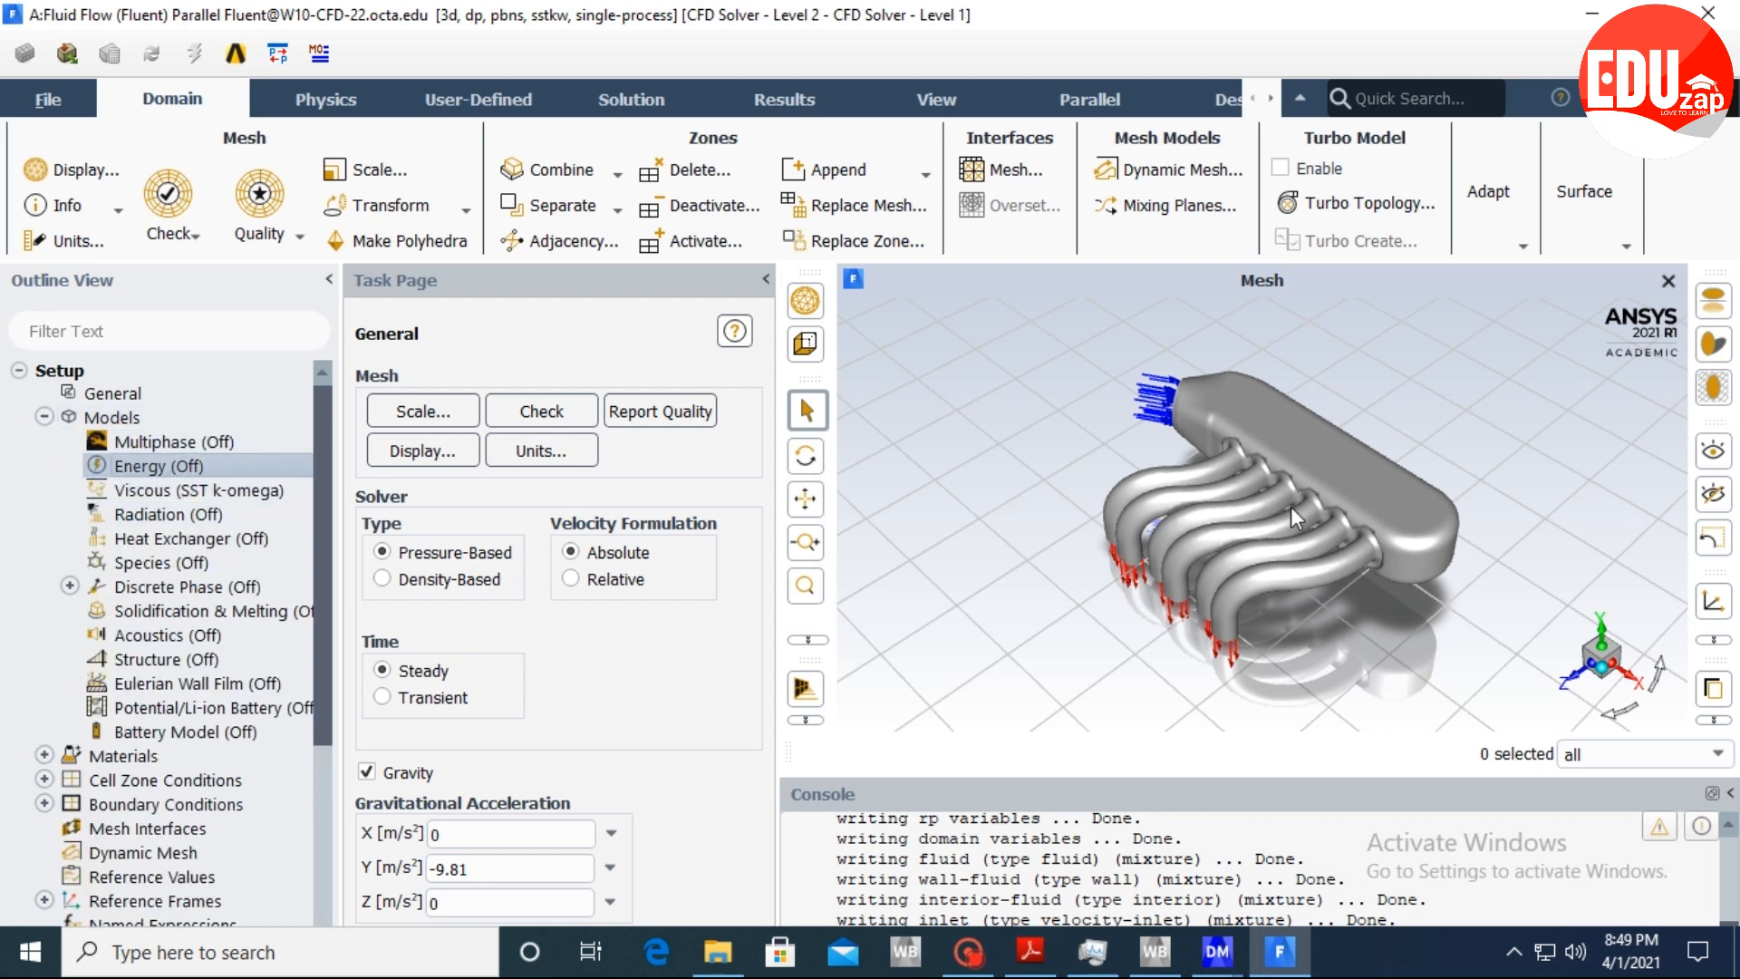
{"action": "left_click", "coordinate": [205, 497]}
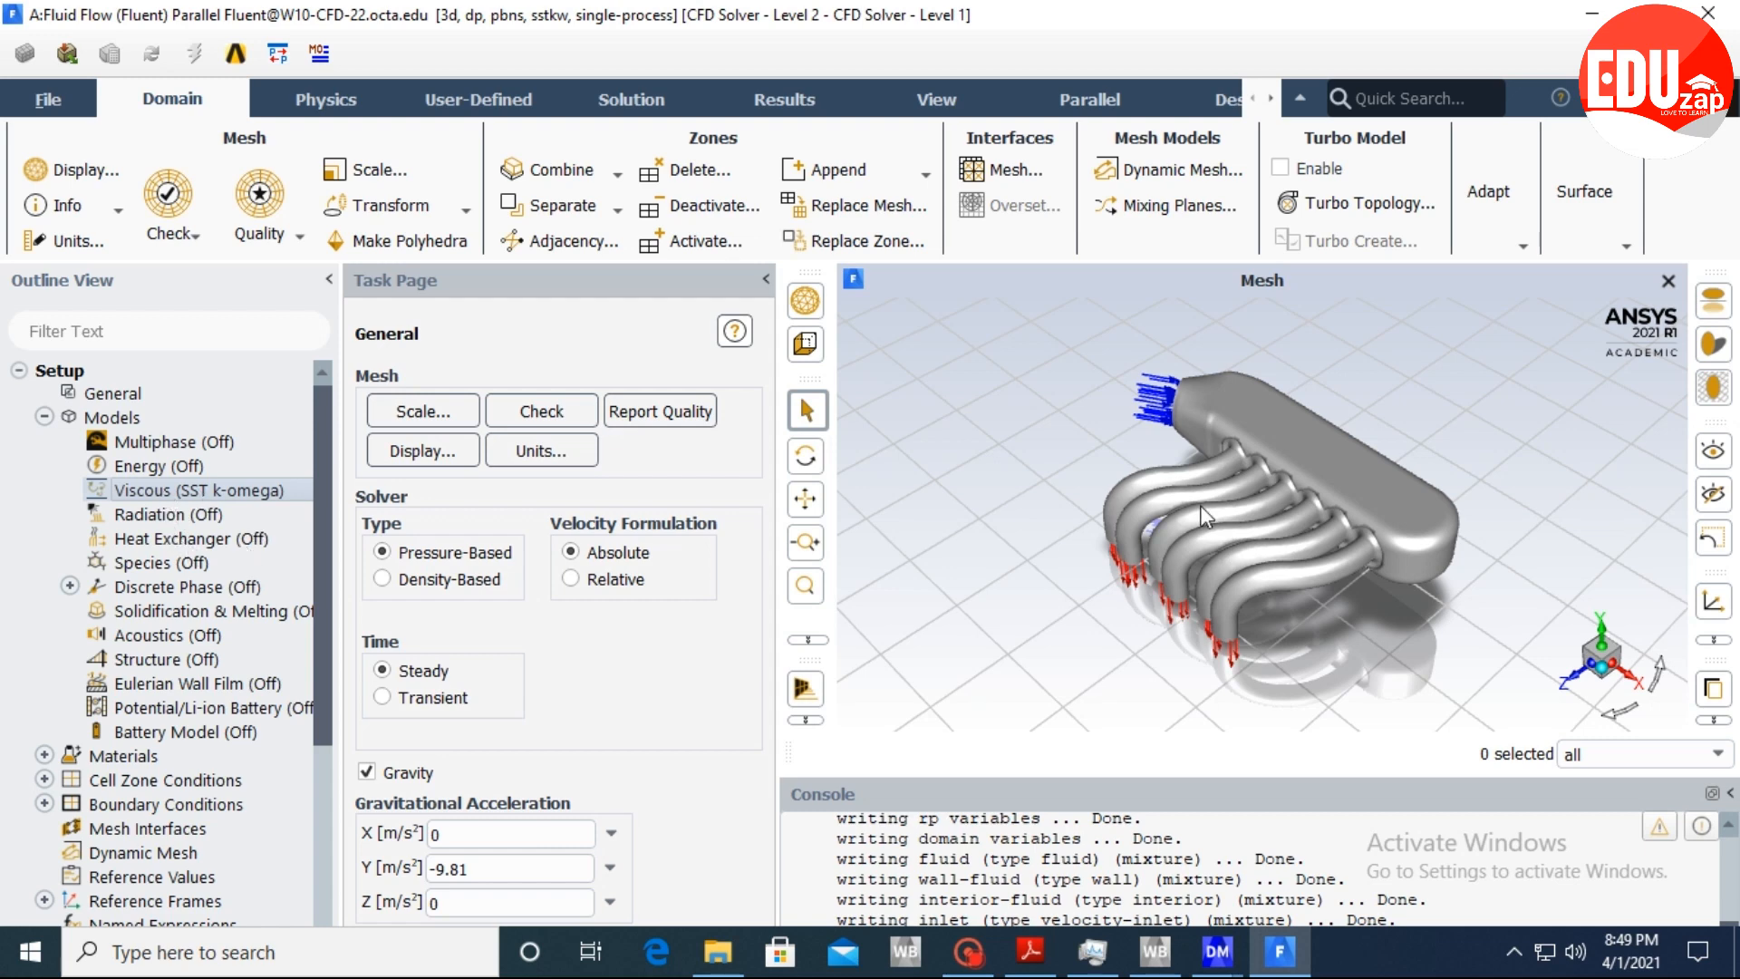
{"action": "double_click", "coordinate": [167, 497]}
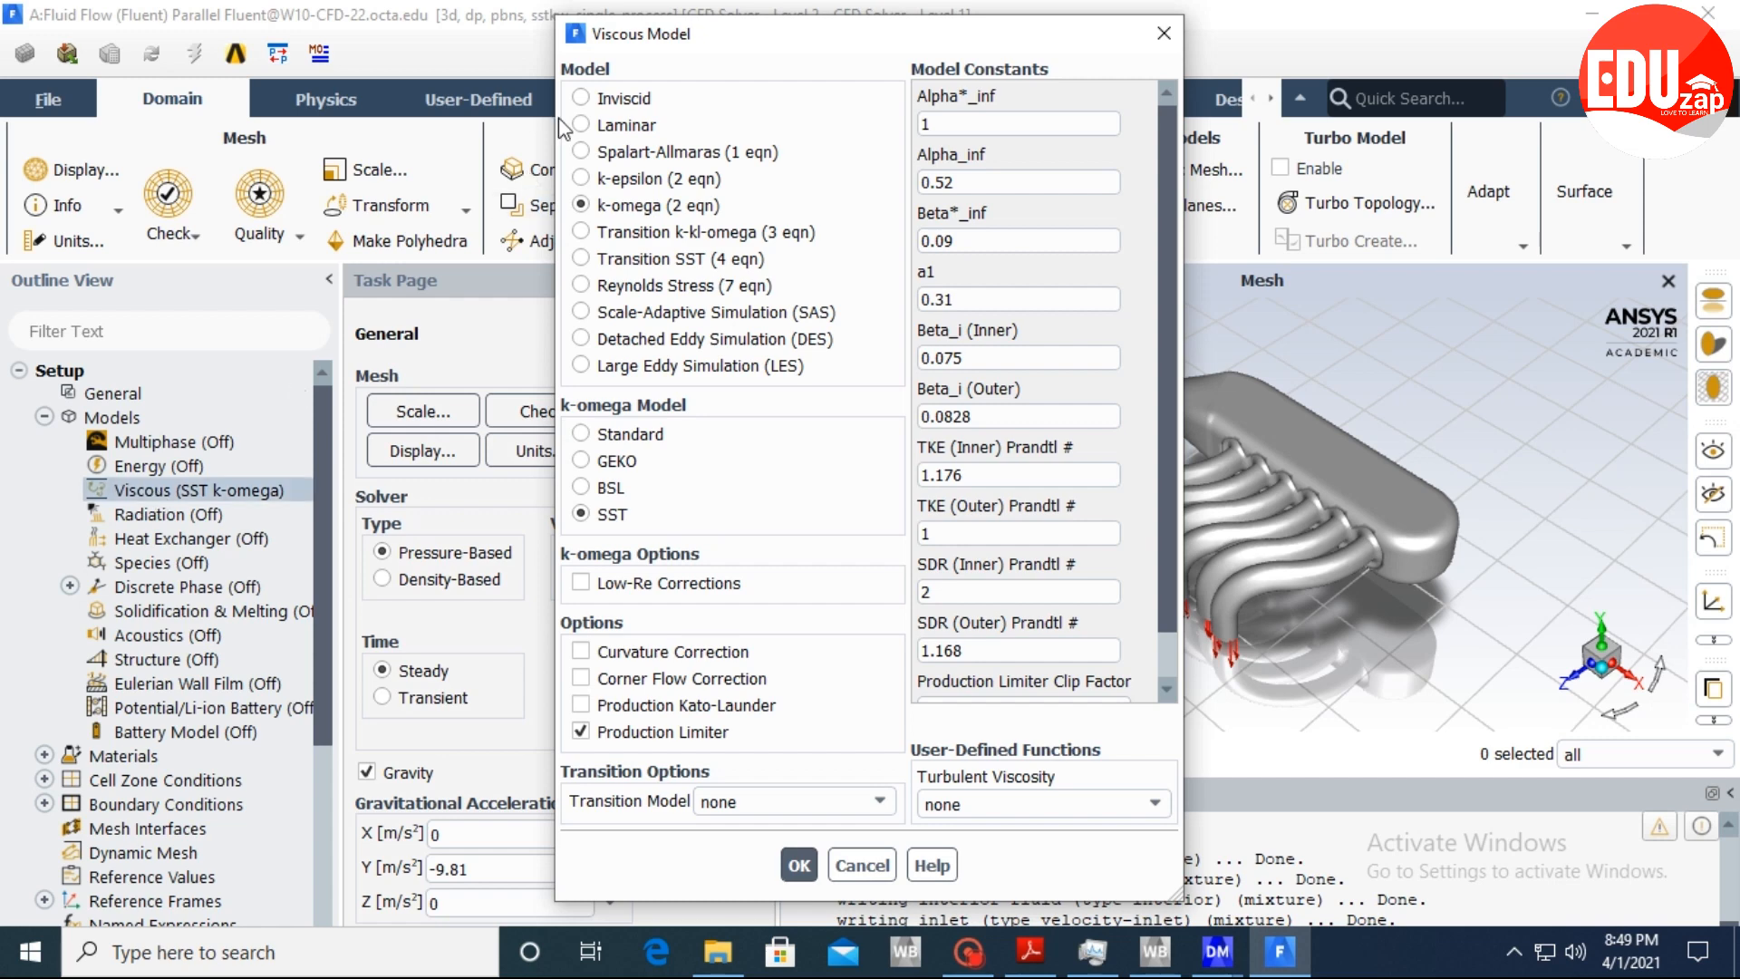
{"action": "left_click", "coordinate": [645, 179]}
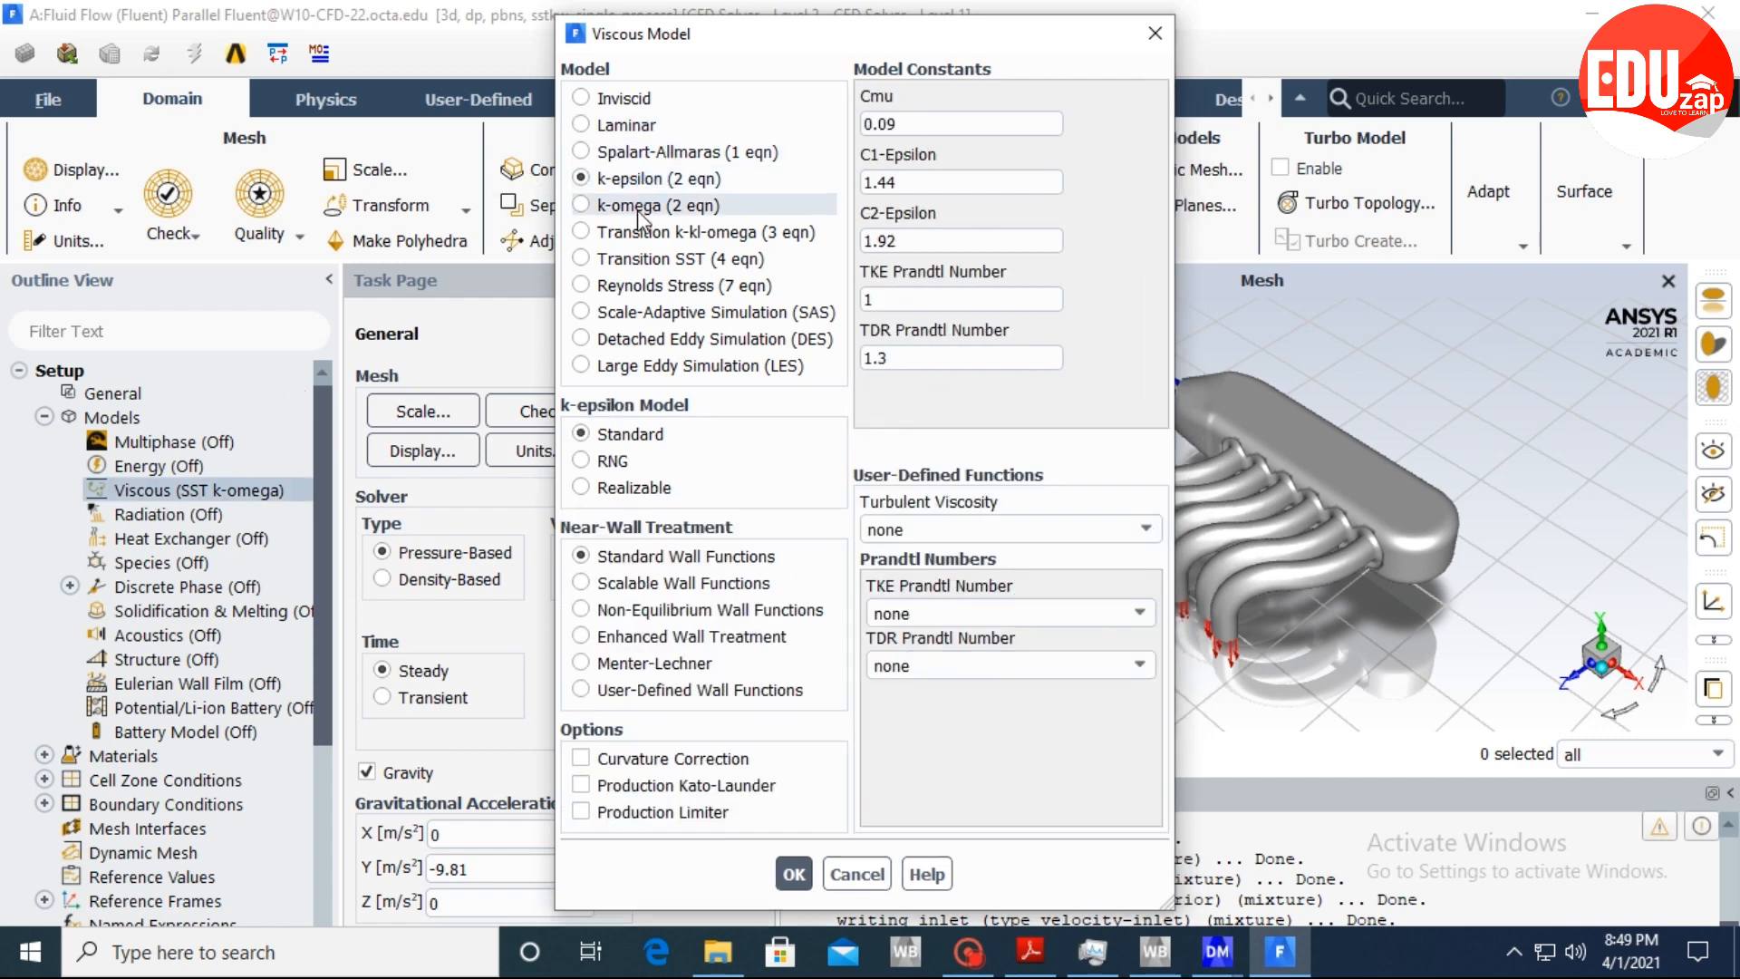
{"action": "left_click", "coordinate": [623, 494]}
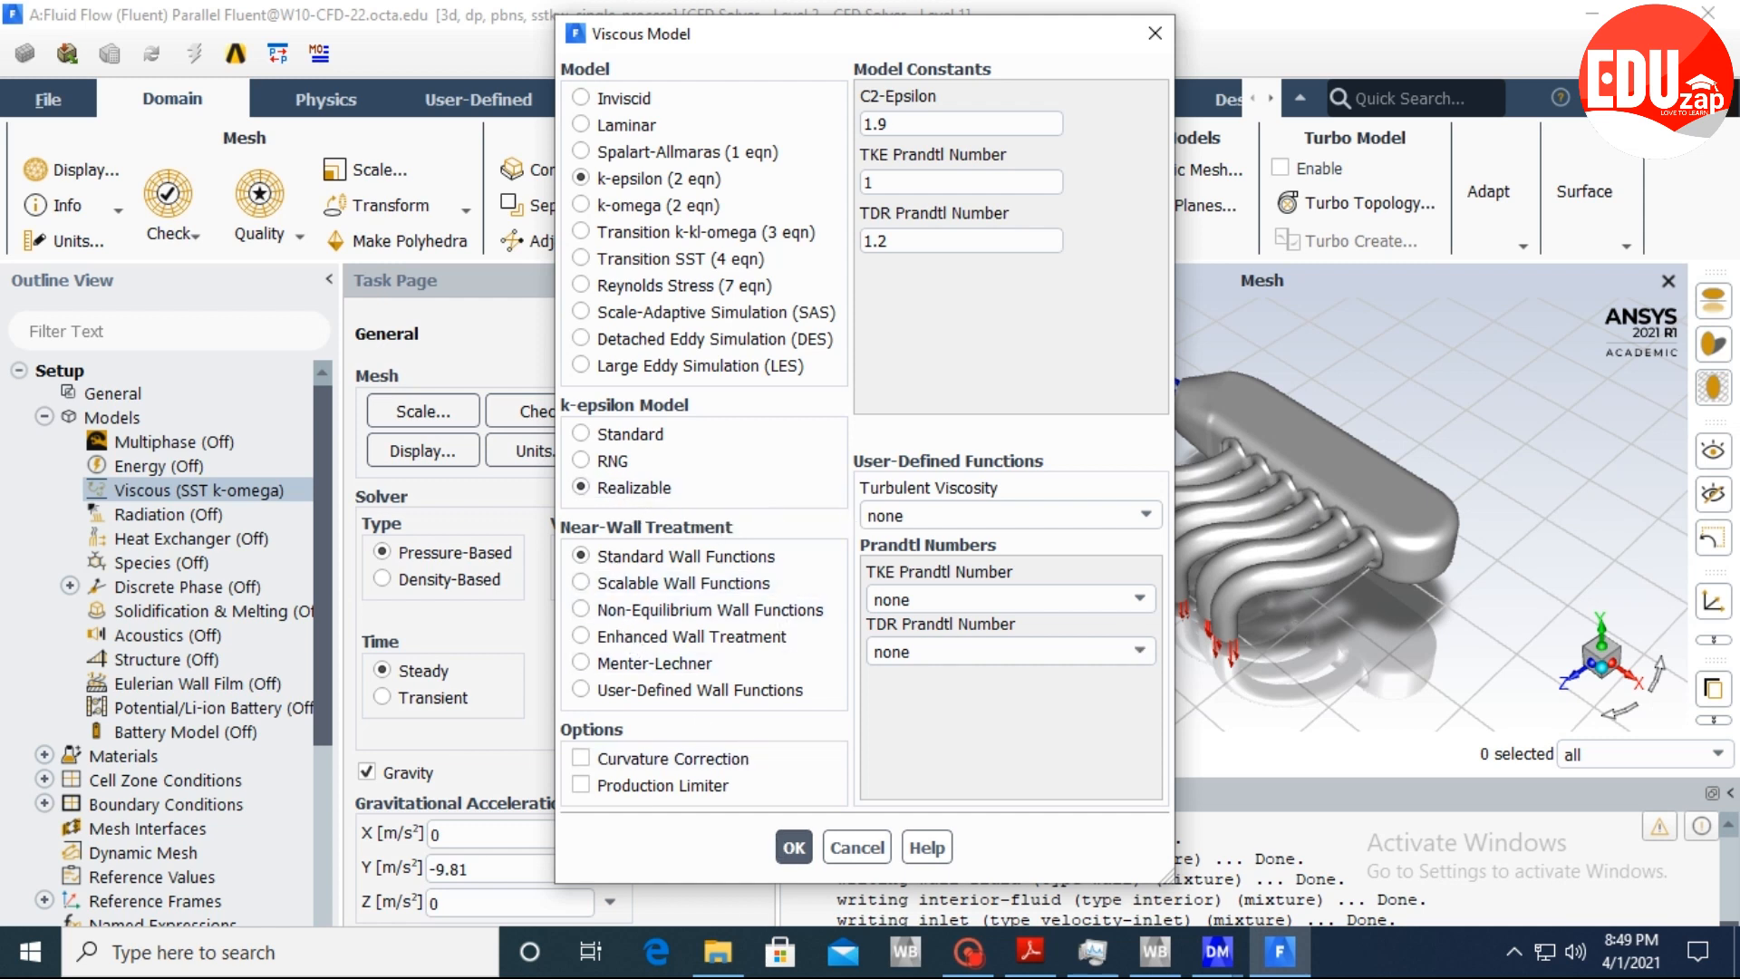
{"action": "left_click", "coordinate": [794, 847]}
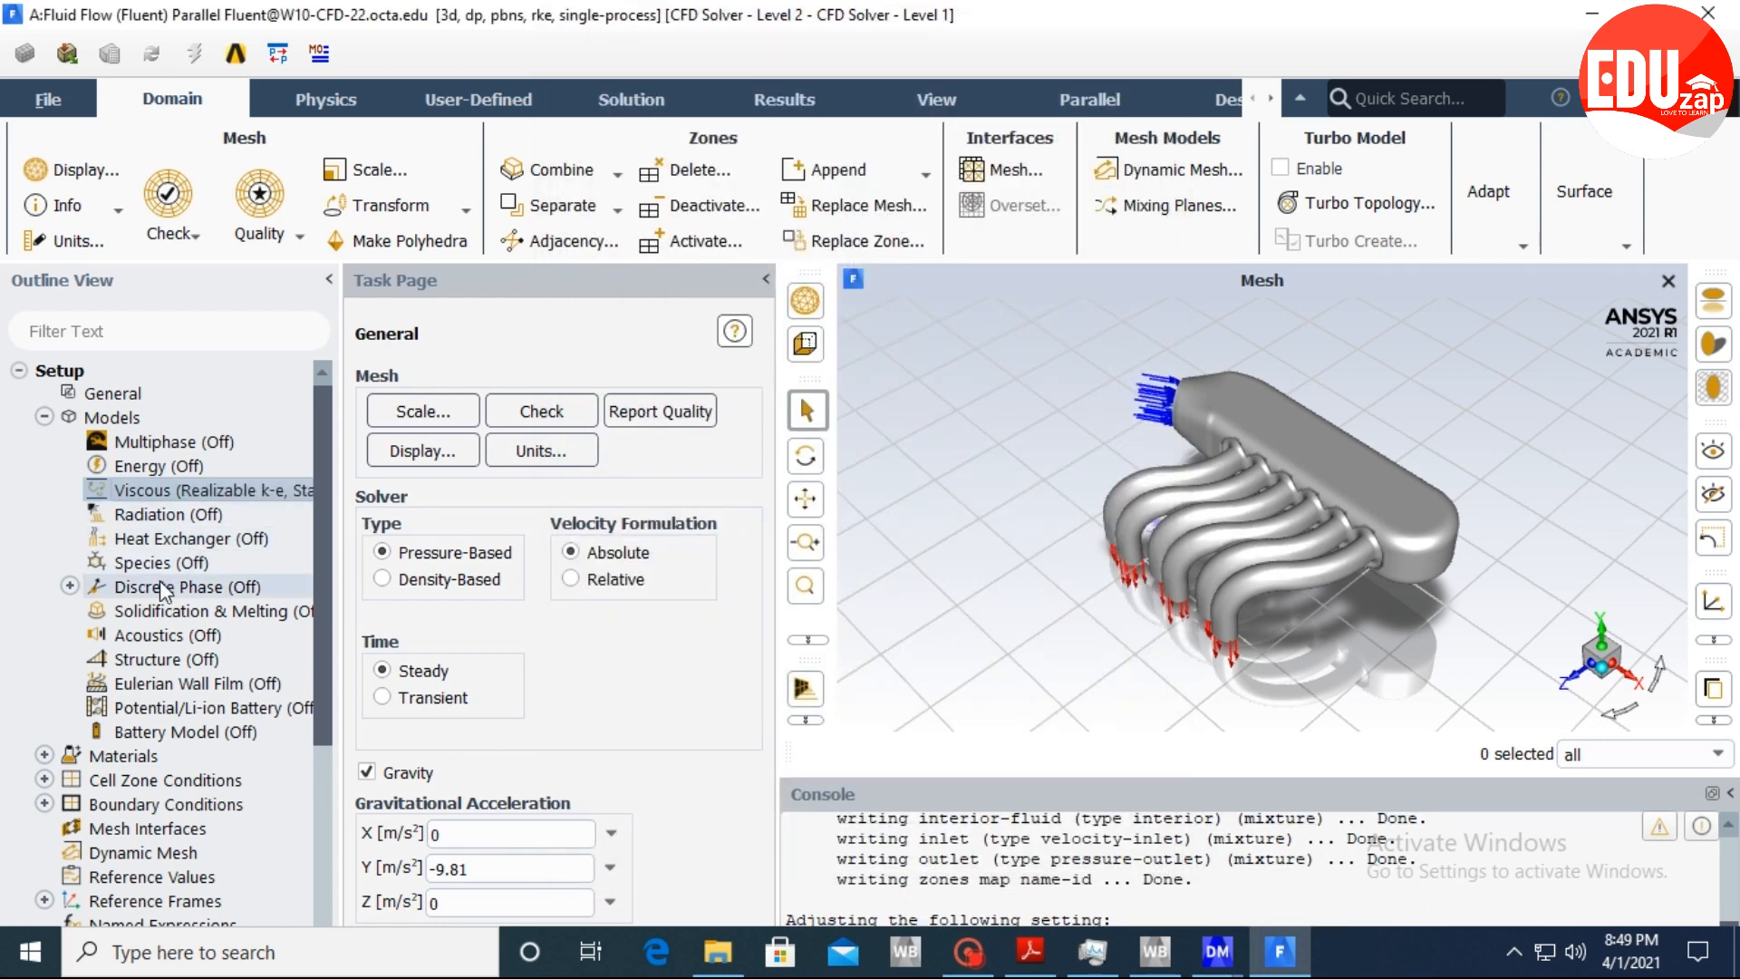
Examine the fluid and solid materials defined in the model setup.
{"action": "scroll", "coordinate": [336, 707], "scroll_direction": "down", "scroll_amount": 3}
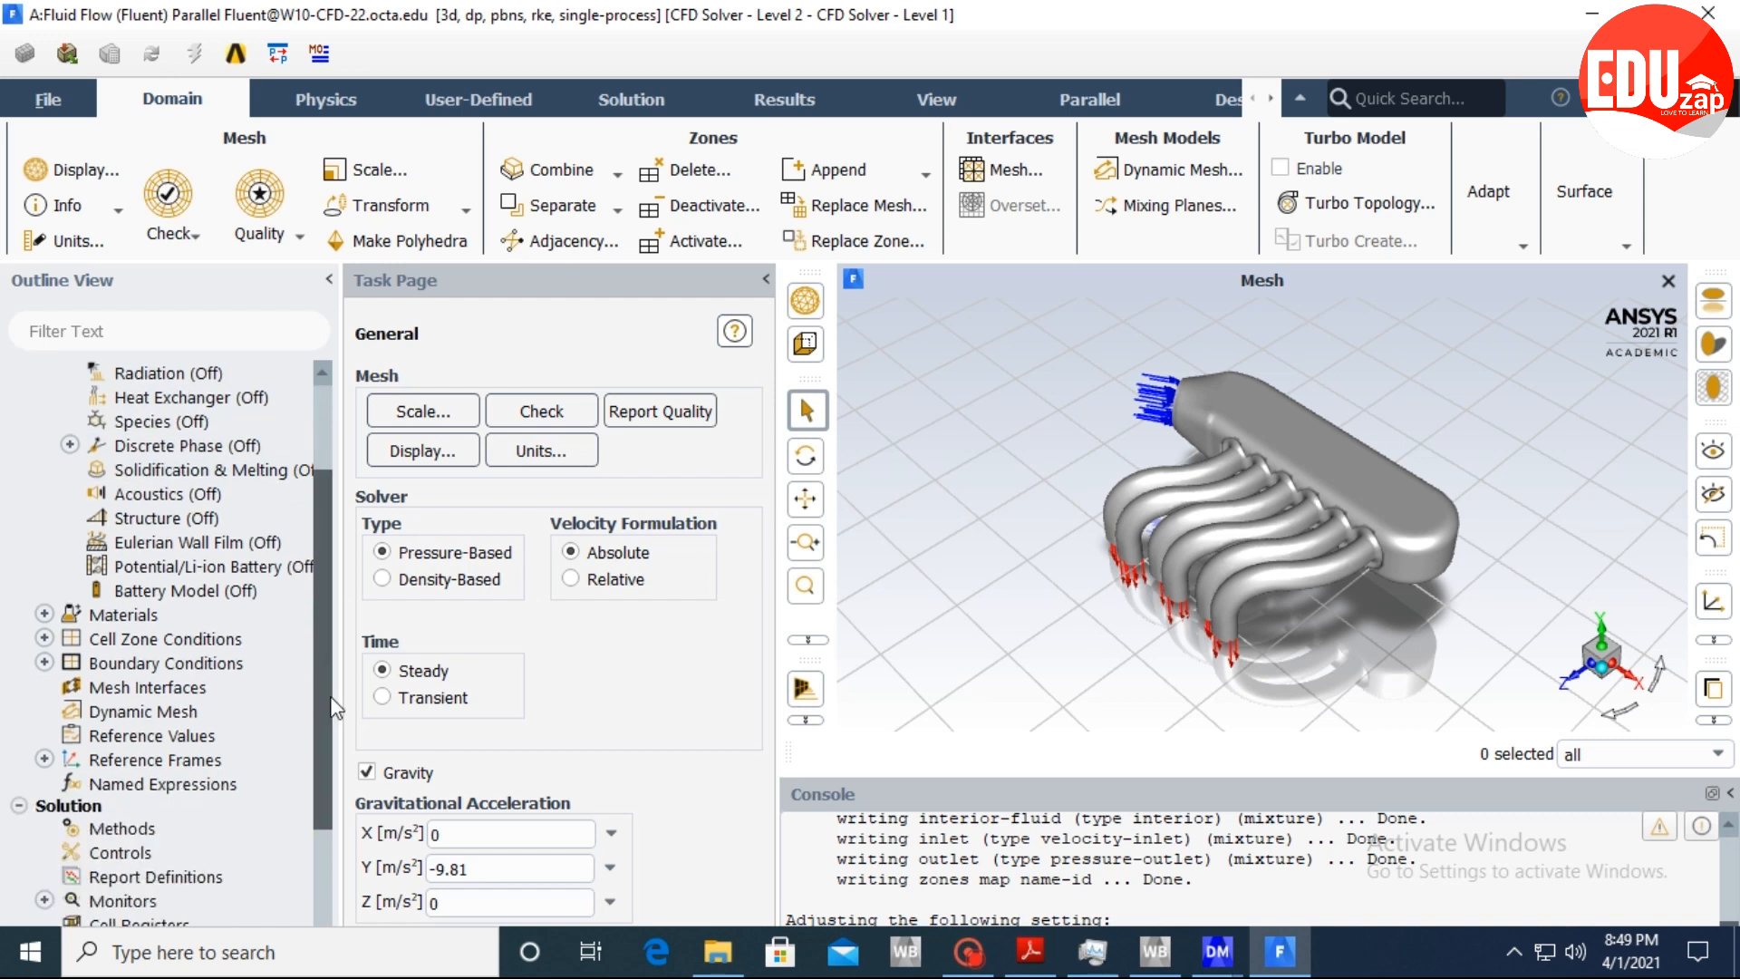
{"action": "left_click", "coordinate": [47, 615]}
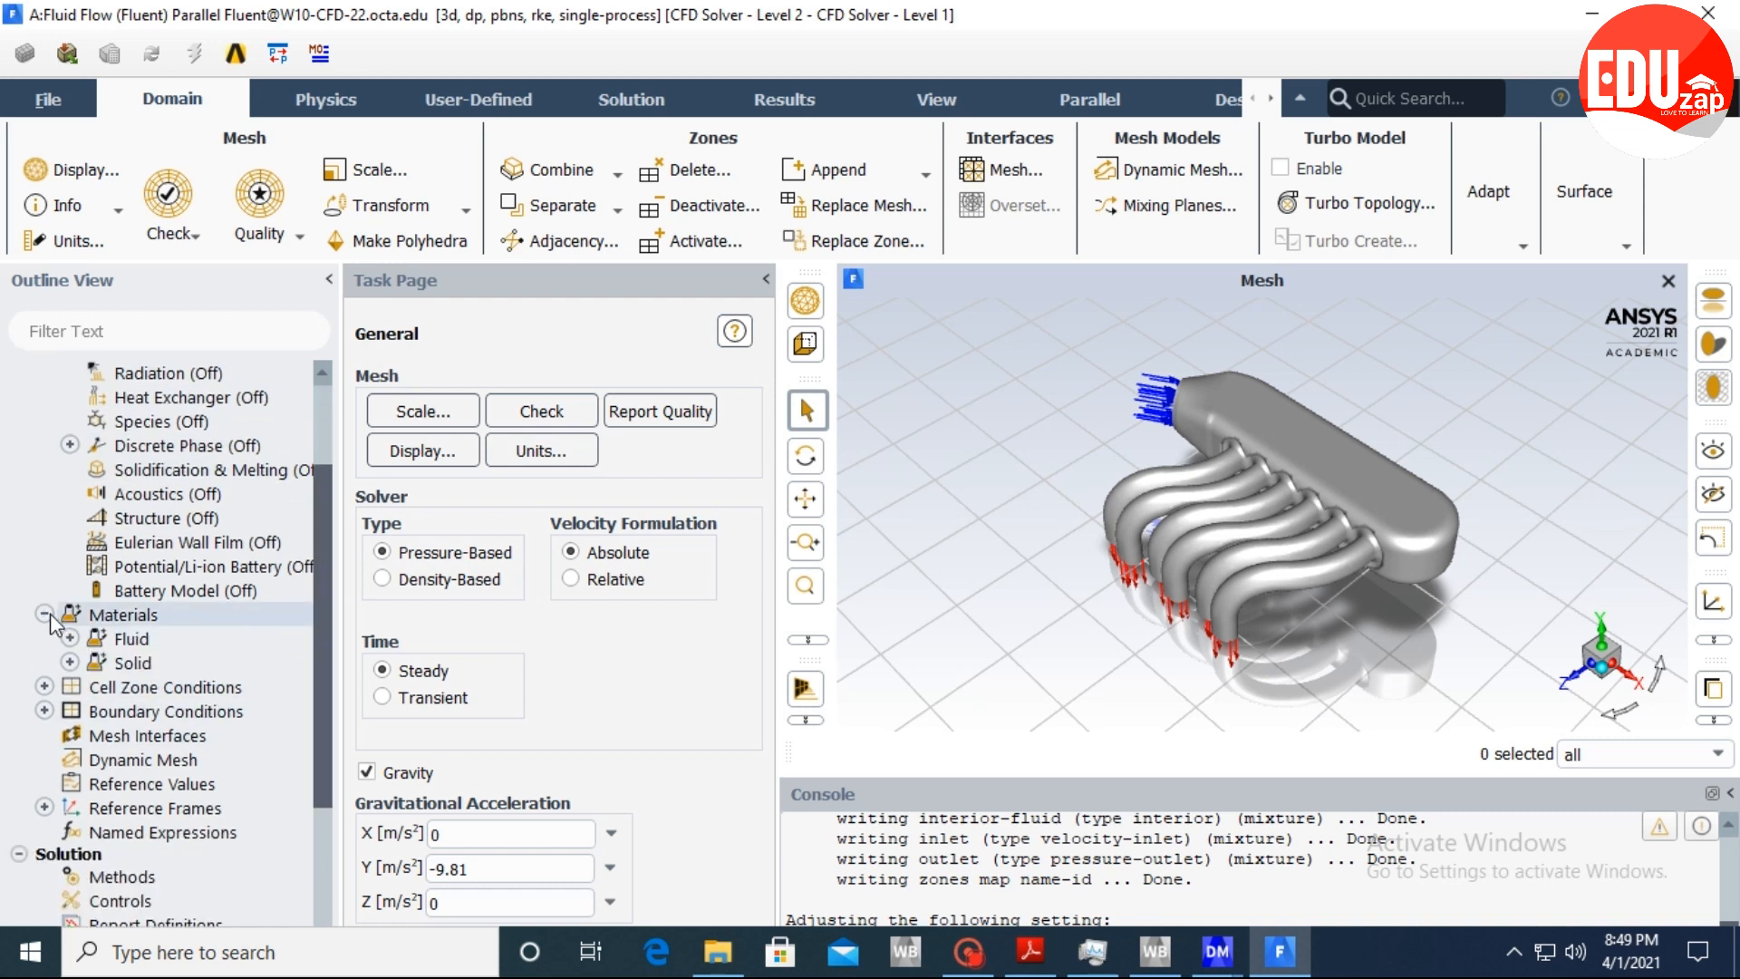
{"action": "left_click", "coordinate": [69, 638]}
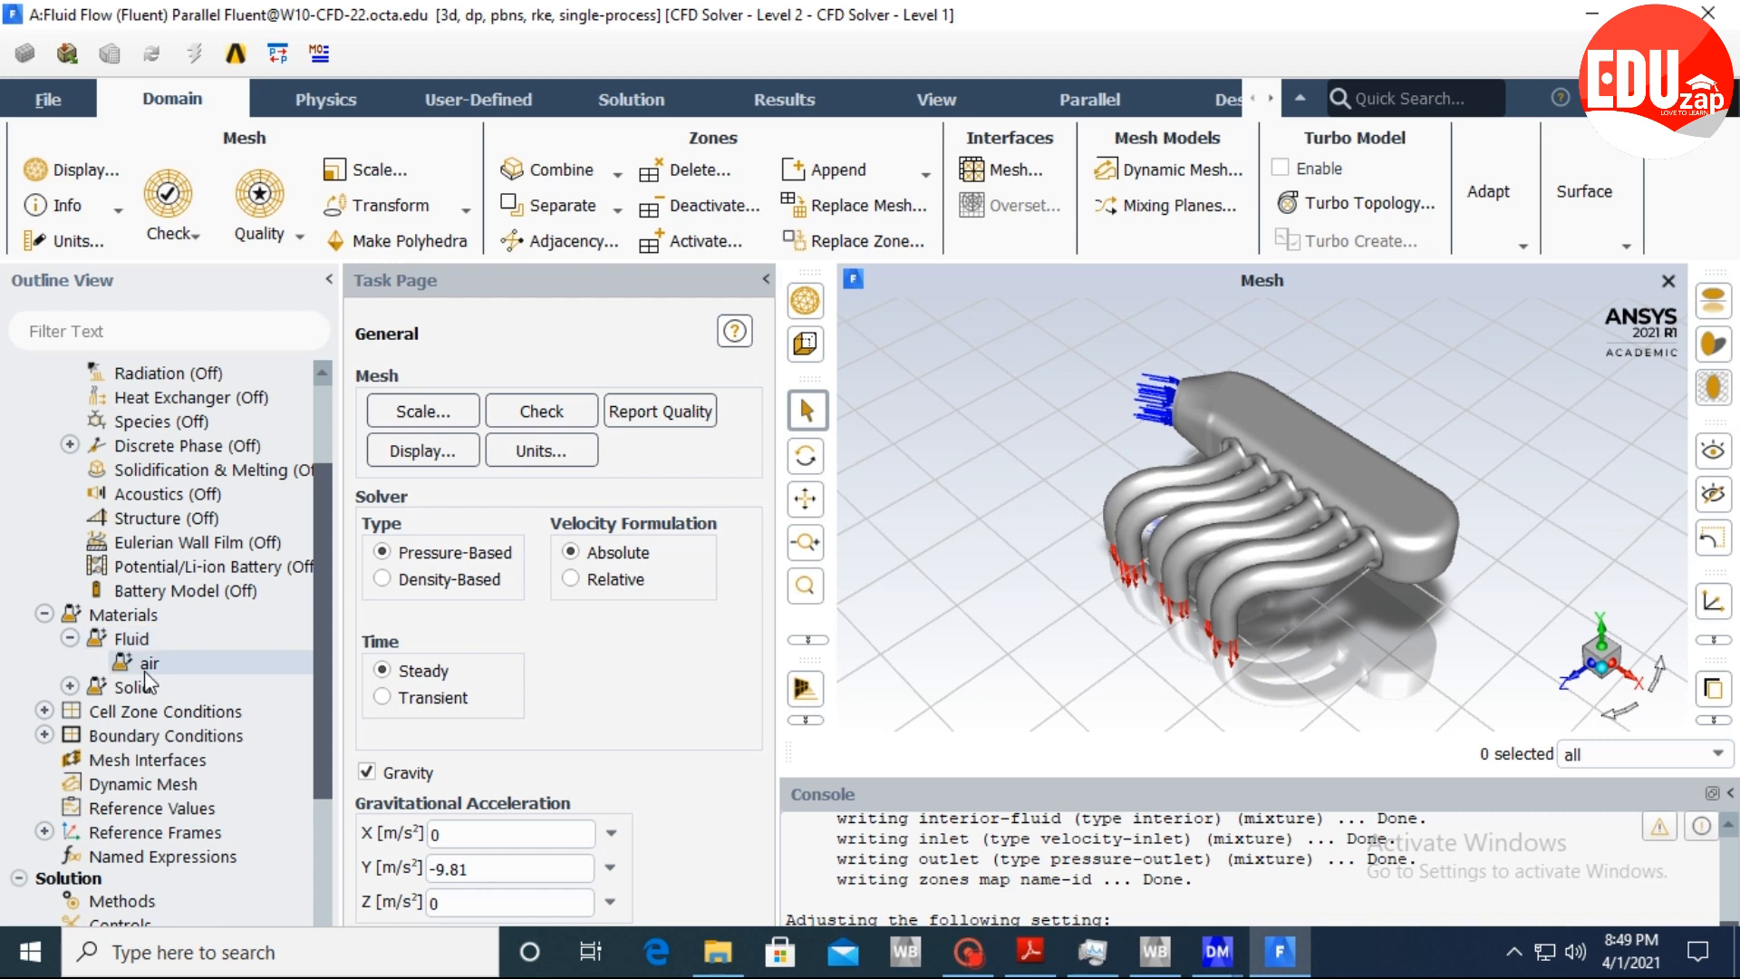
{"action": "left_click", "coordinate": [70, 686]}
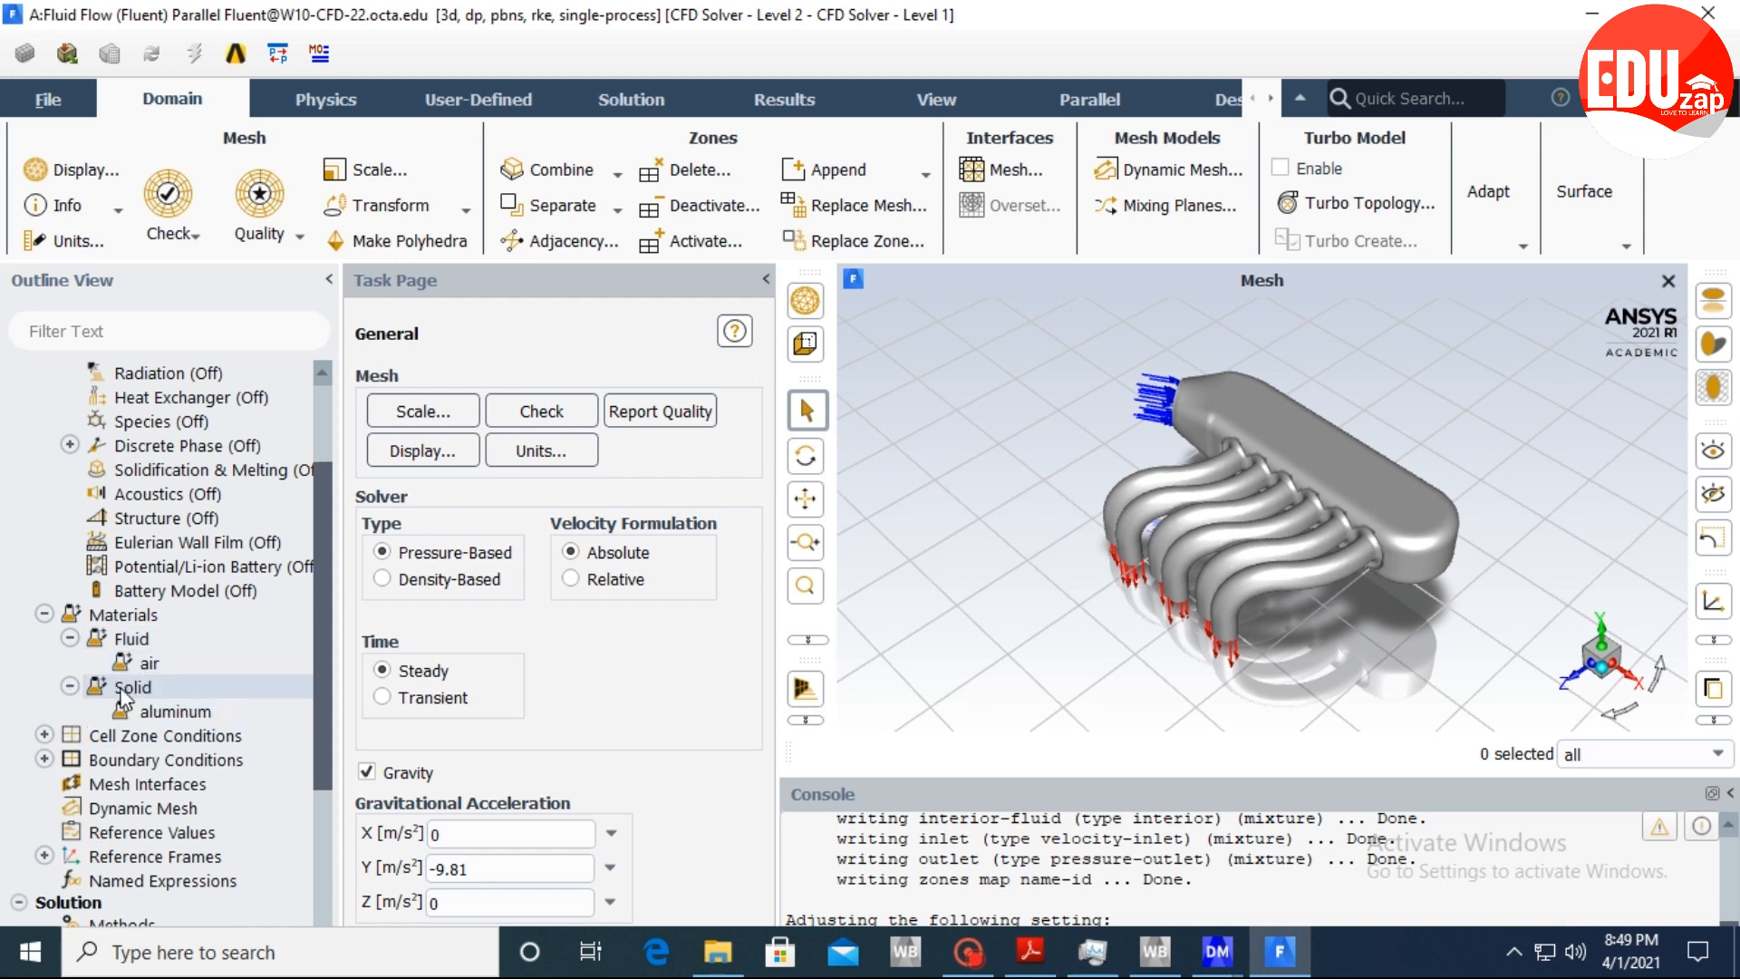
{"action": "left_click", "coordinate": [69, 687]}
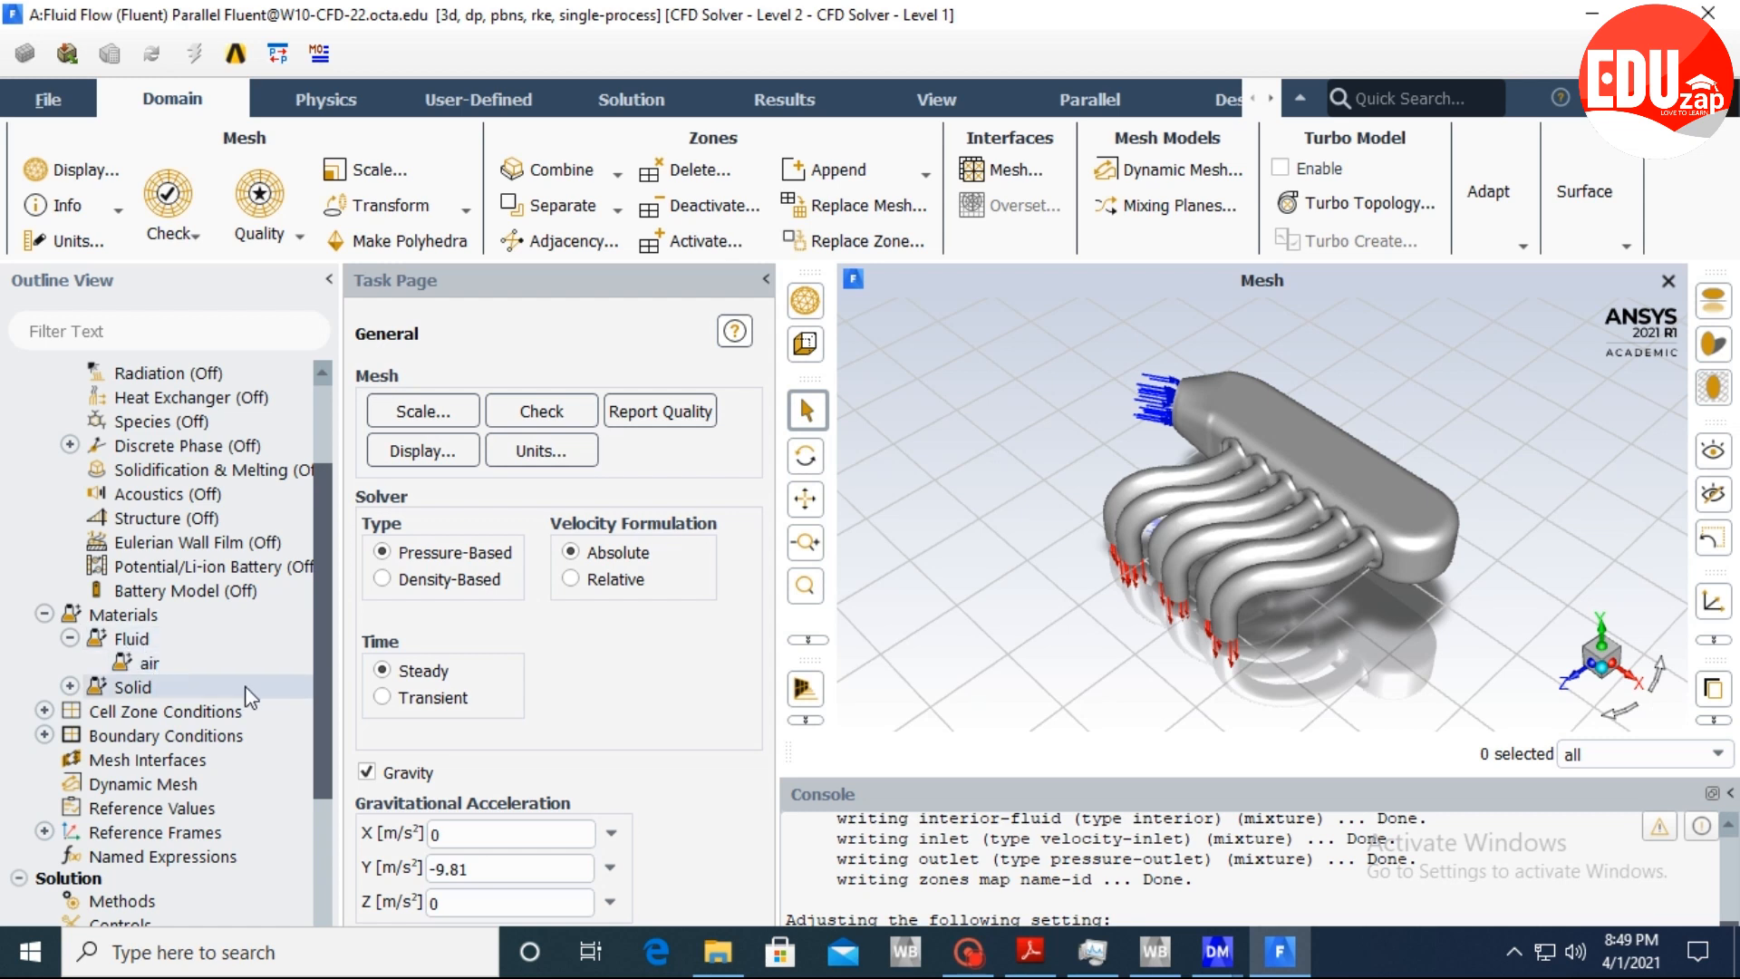
Check the fluid cell zone's assigned material and its zone condition settings.
{"action": "left_click", "coordinate": [45, 710]}
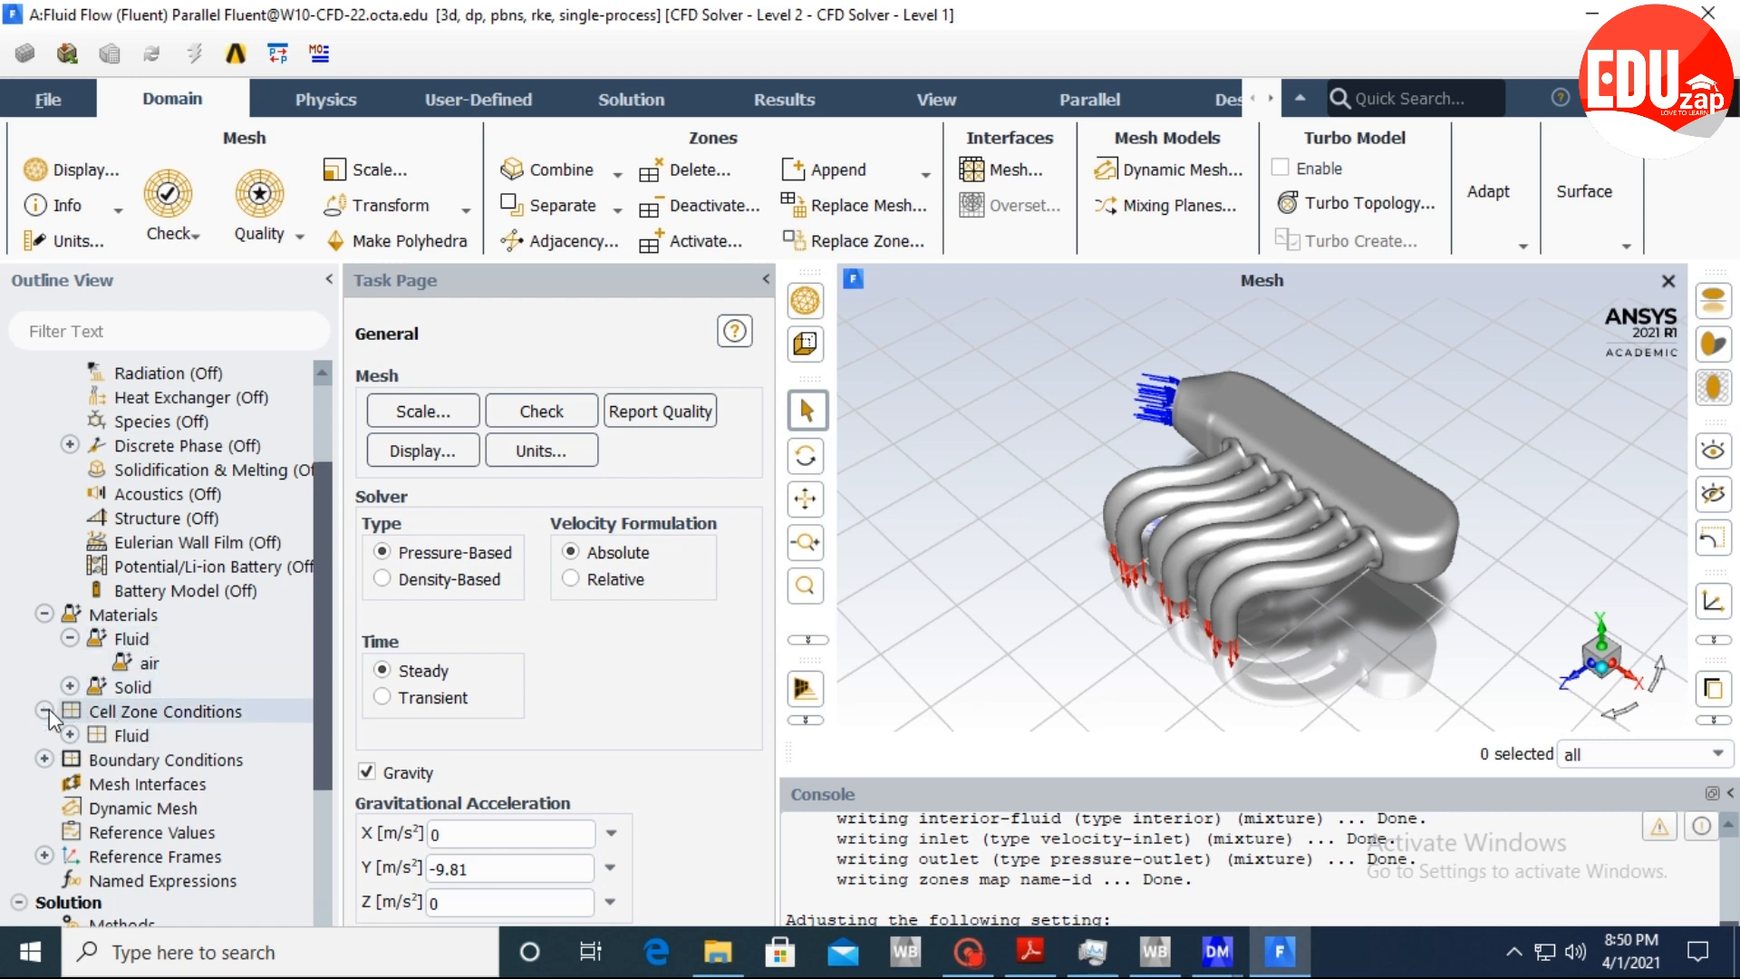
{"action": "double_click", "coordinate": [145, 736]}
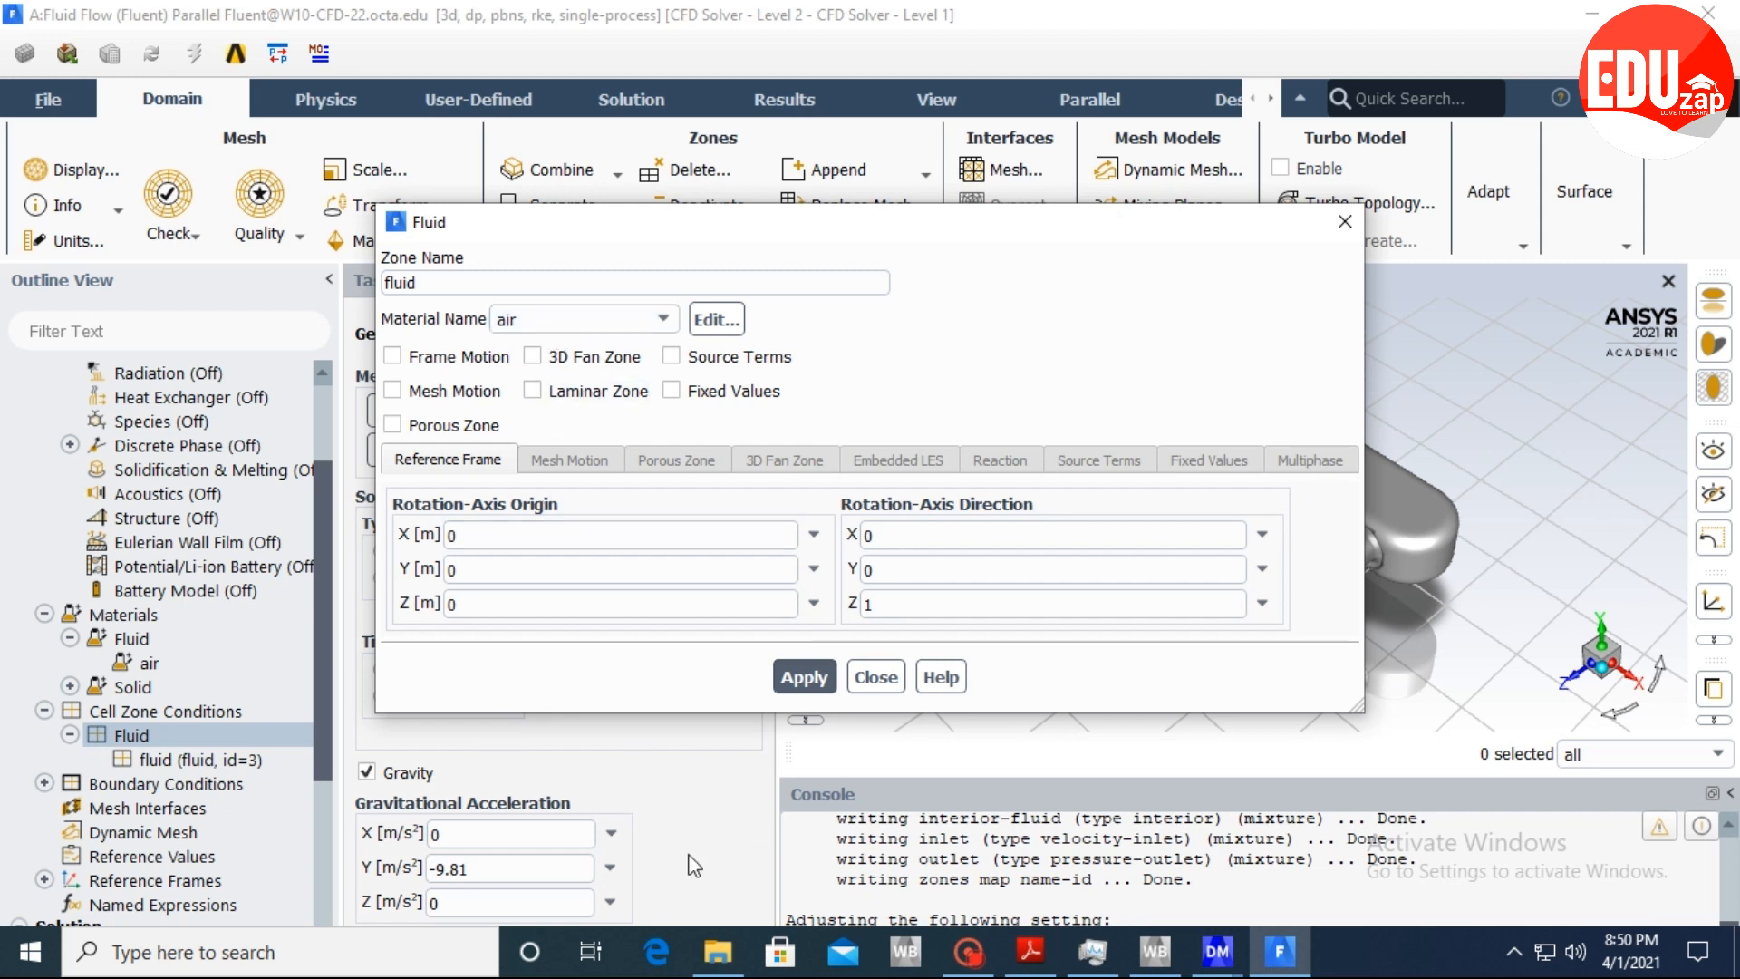
{"action": "left_click", "coordinate": [872, 696]}
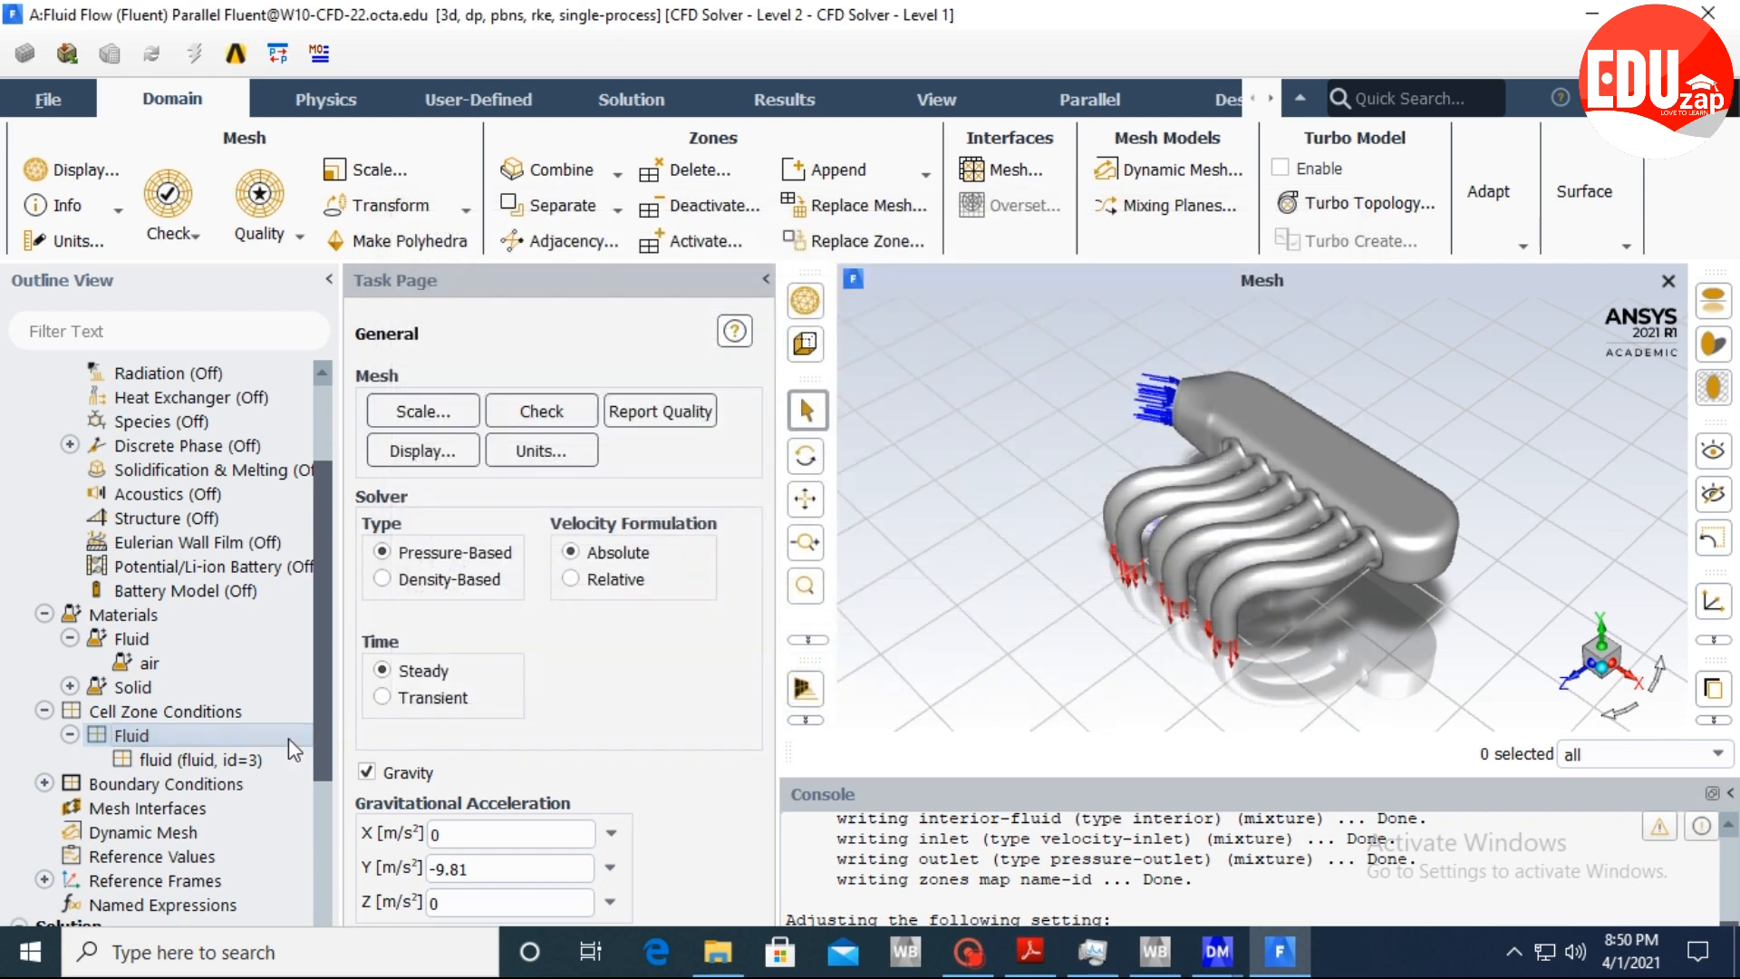
Review the velocity, pressure and turbulence settings of the inlet boundary condition.
{"action": "left_click_drag", "start_coordinate": [319, 713], "coordinate": [319, 811]}
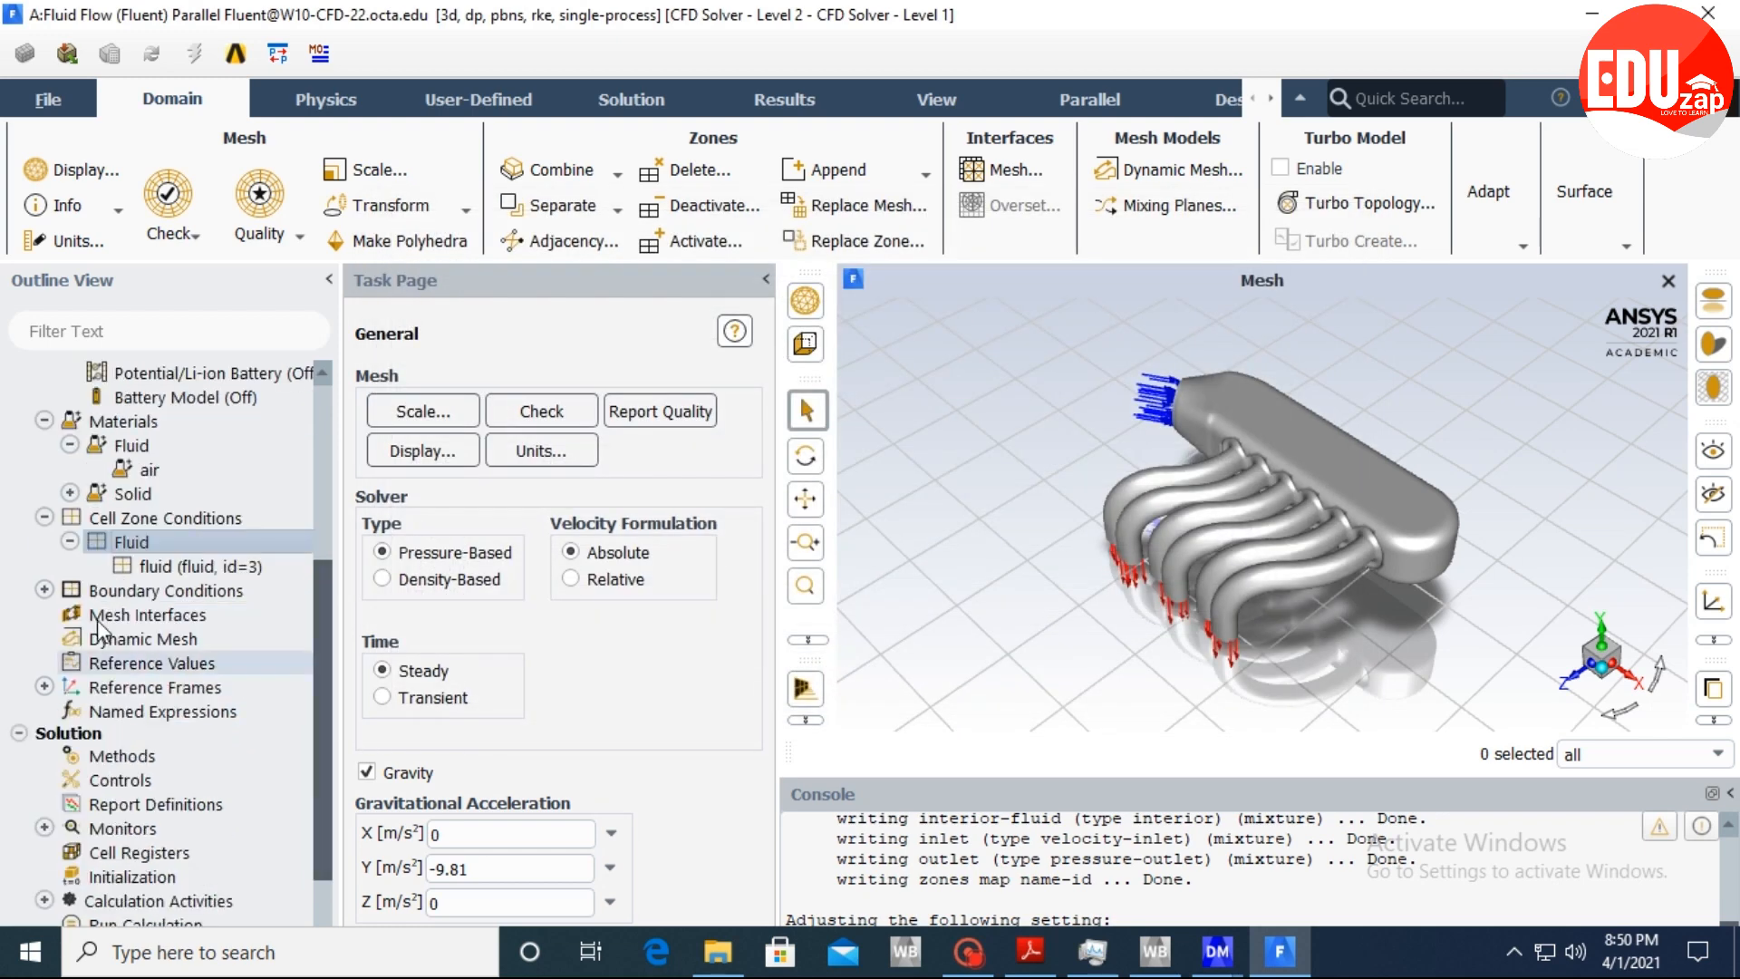
{"action": "left_click", "coordinate": [44, 590]}
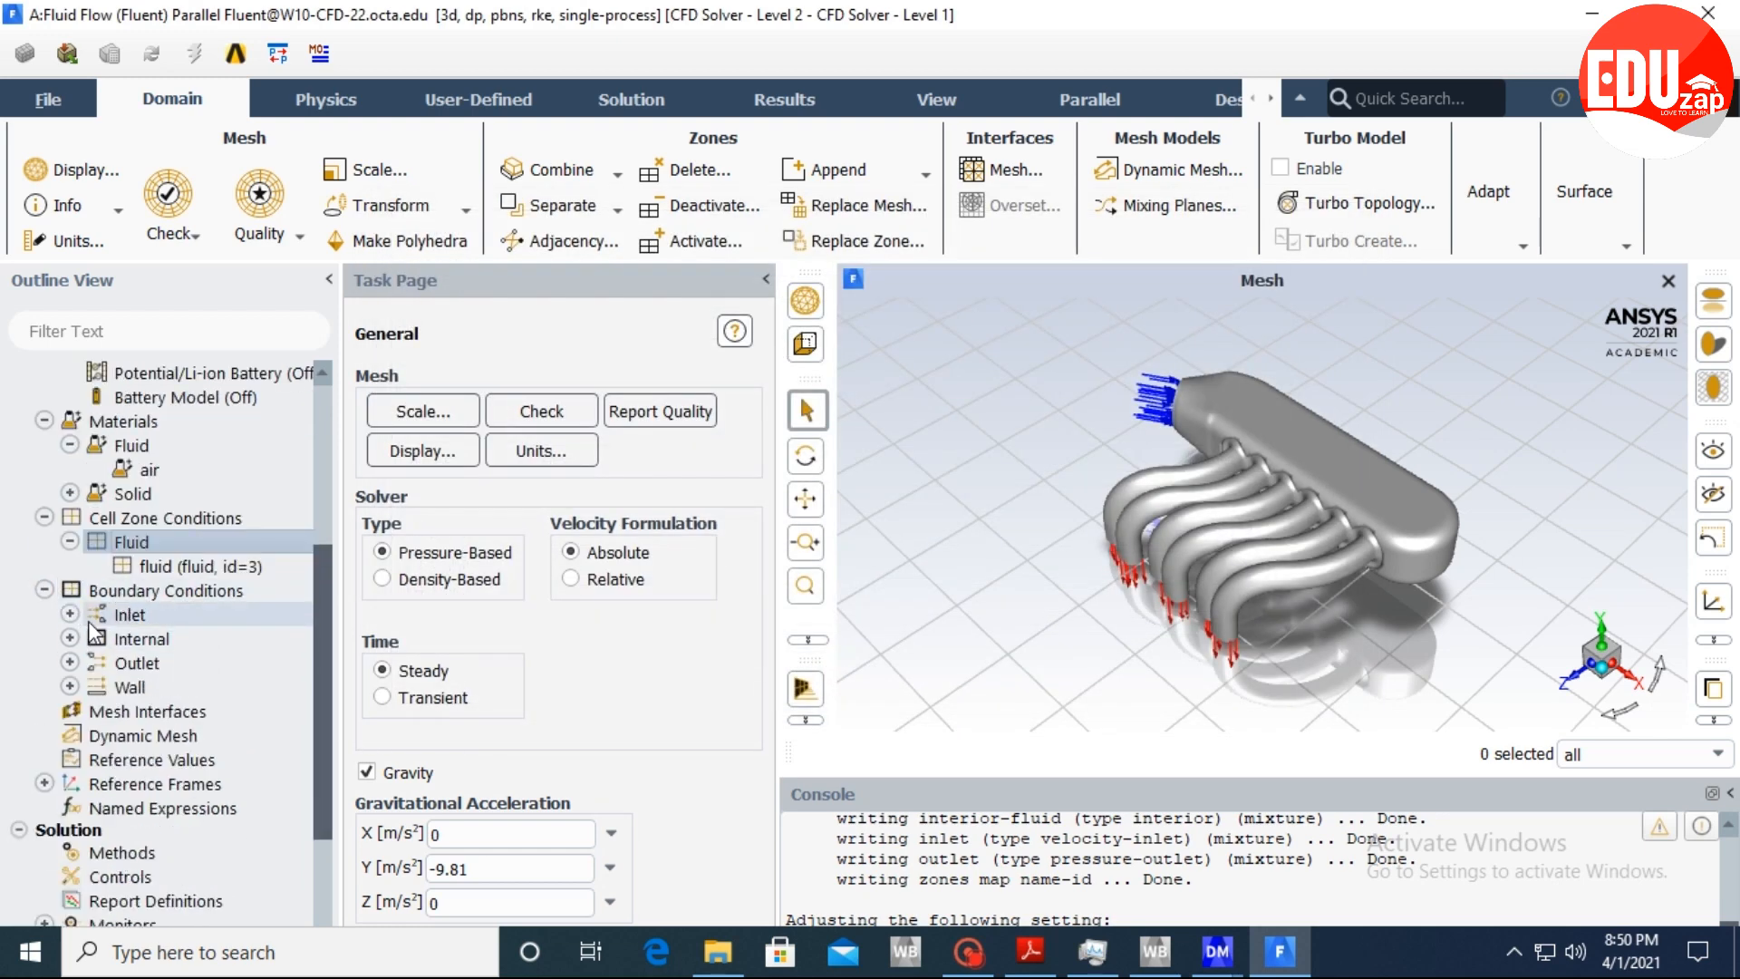
{"action": "double_click", "coordinate": [138, 617]}
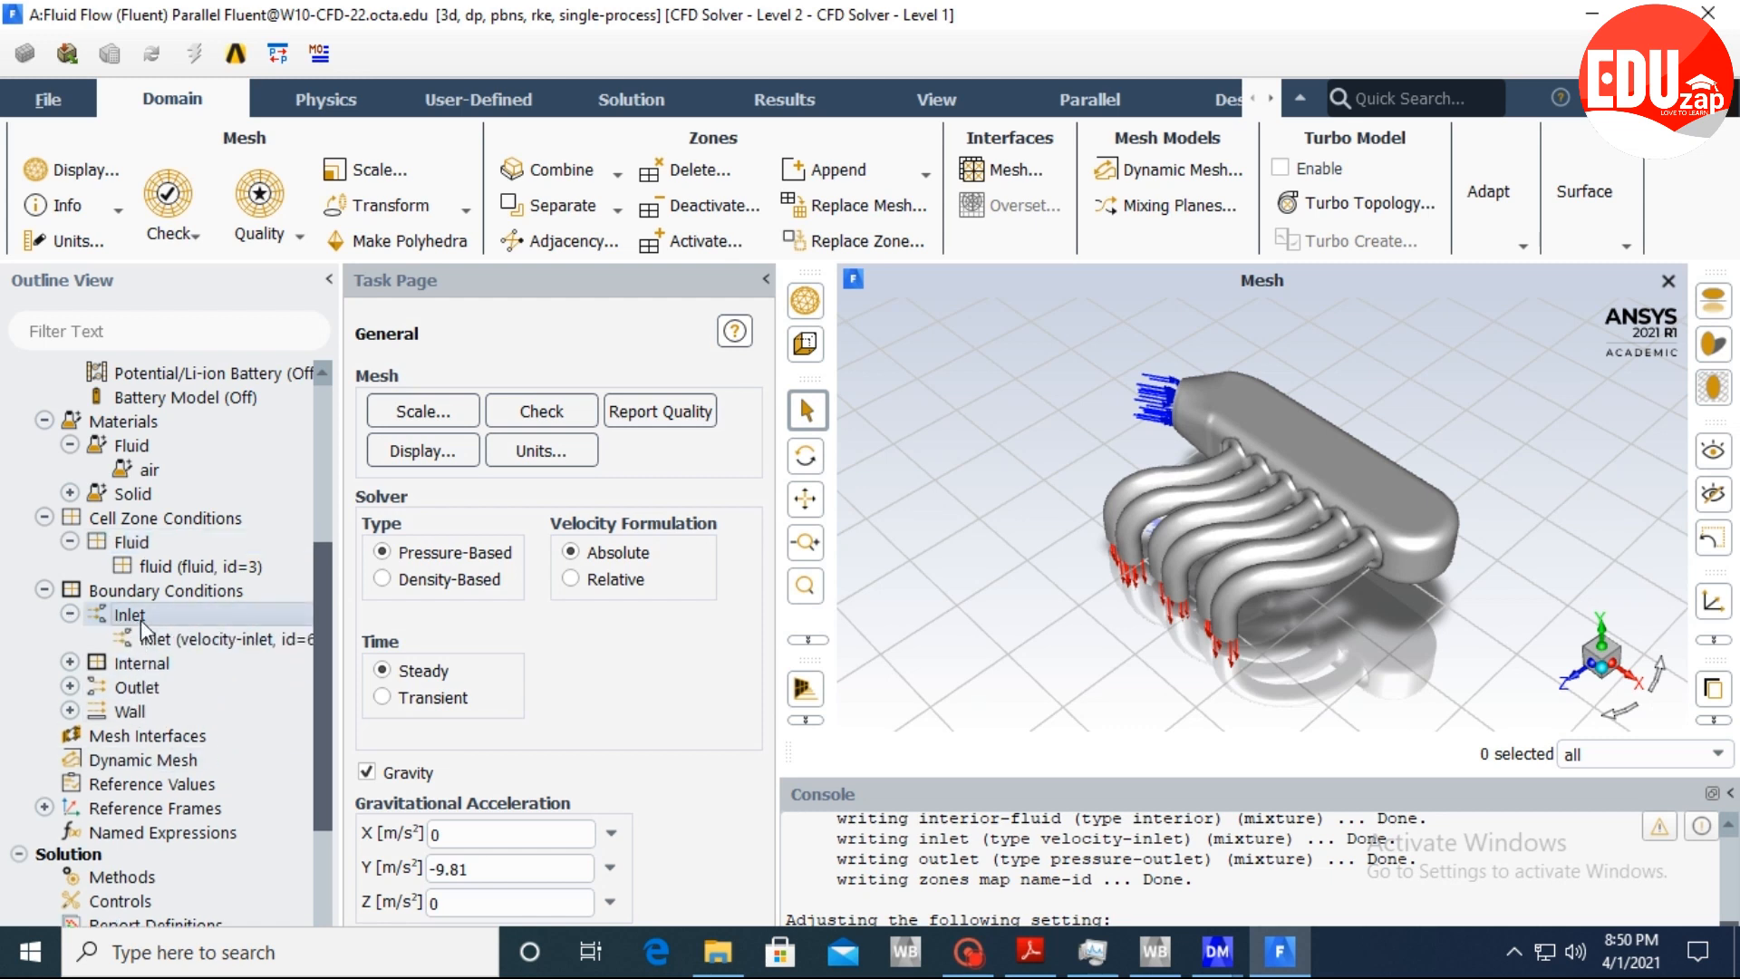
{"action": "double_click", "coordinate": [166, 639]}
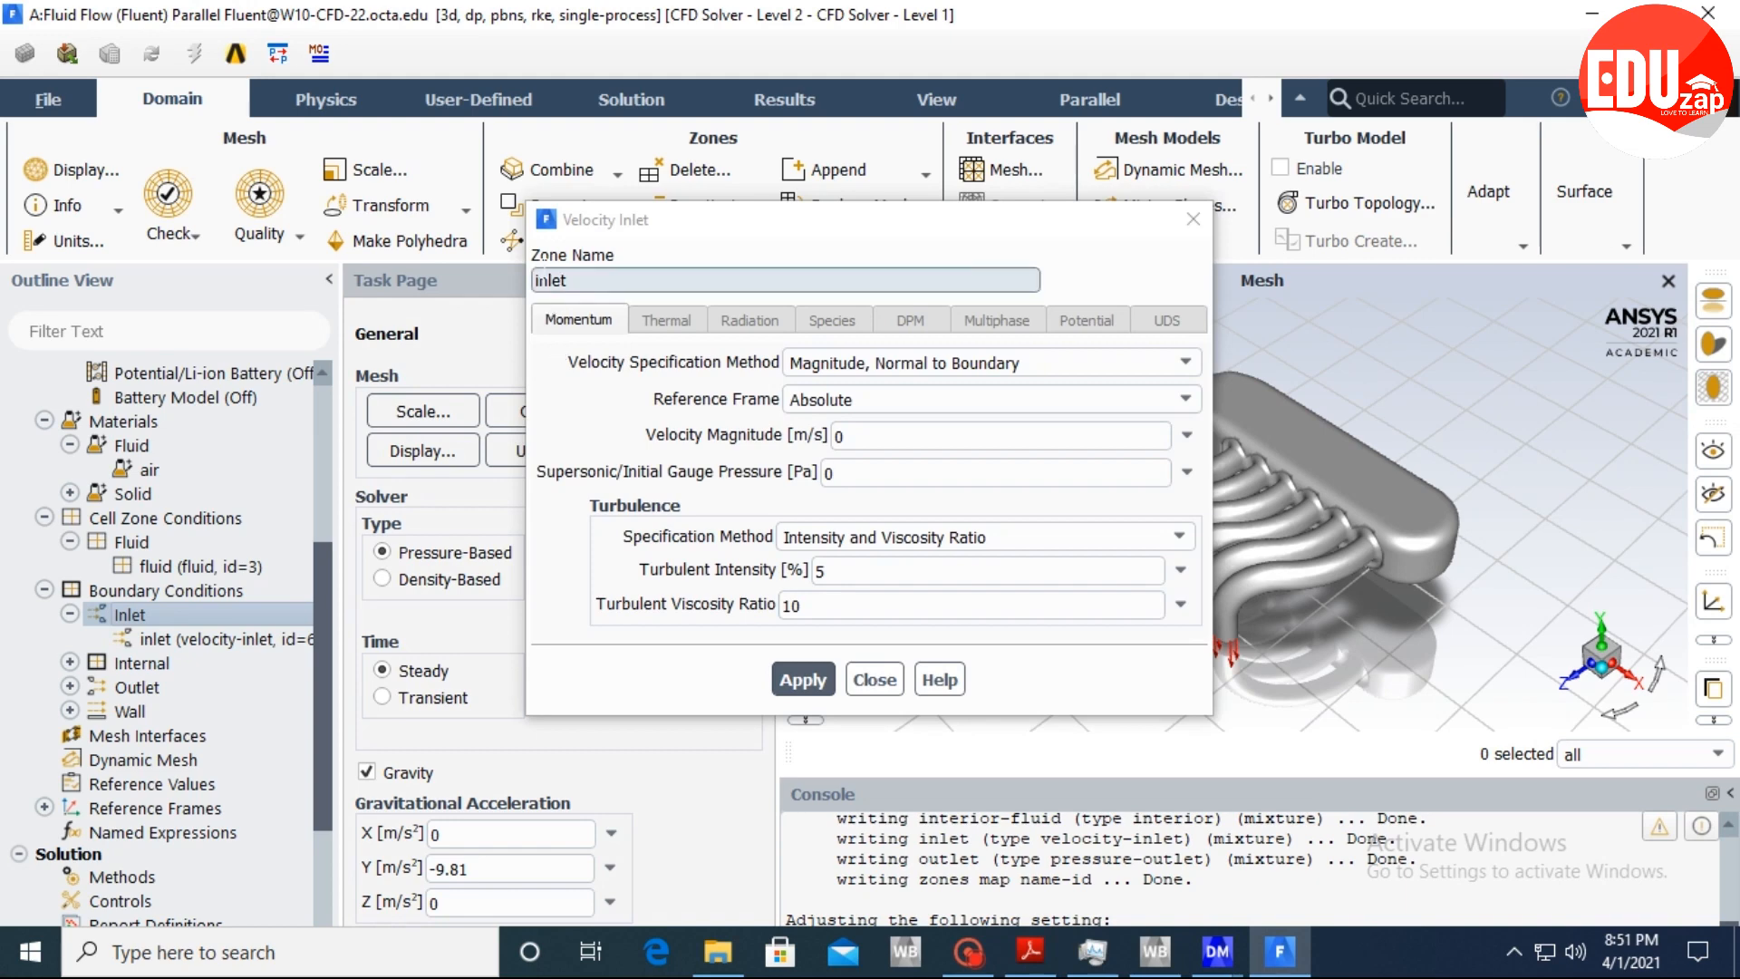
{"action": "left_click", "coordinate": [875, 679]}
{"action": "right_click", "coordinate": [198, 647]}
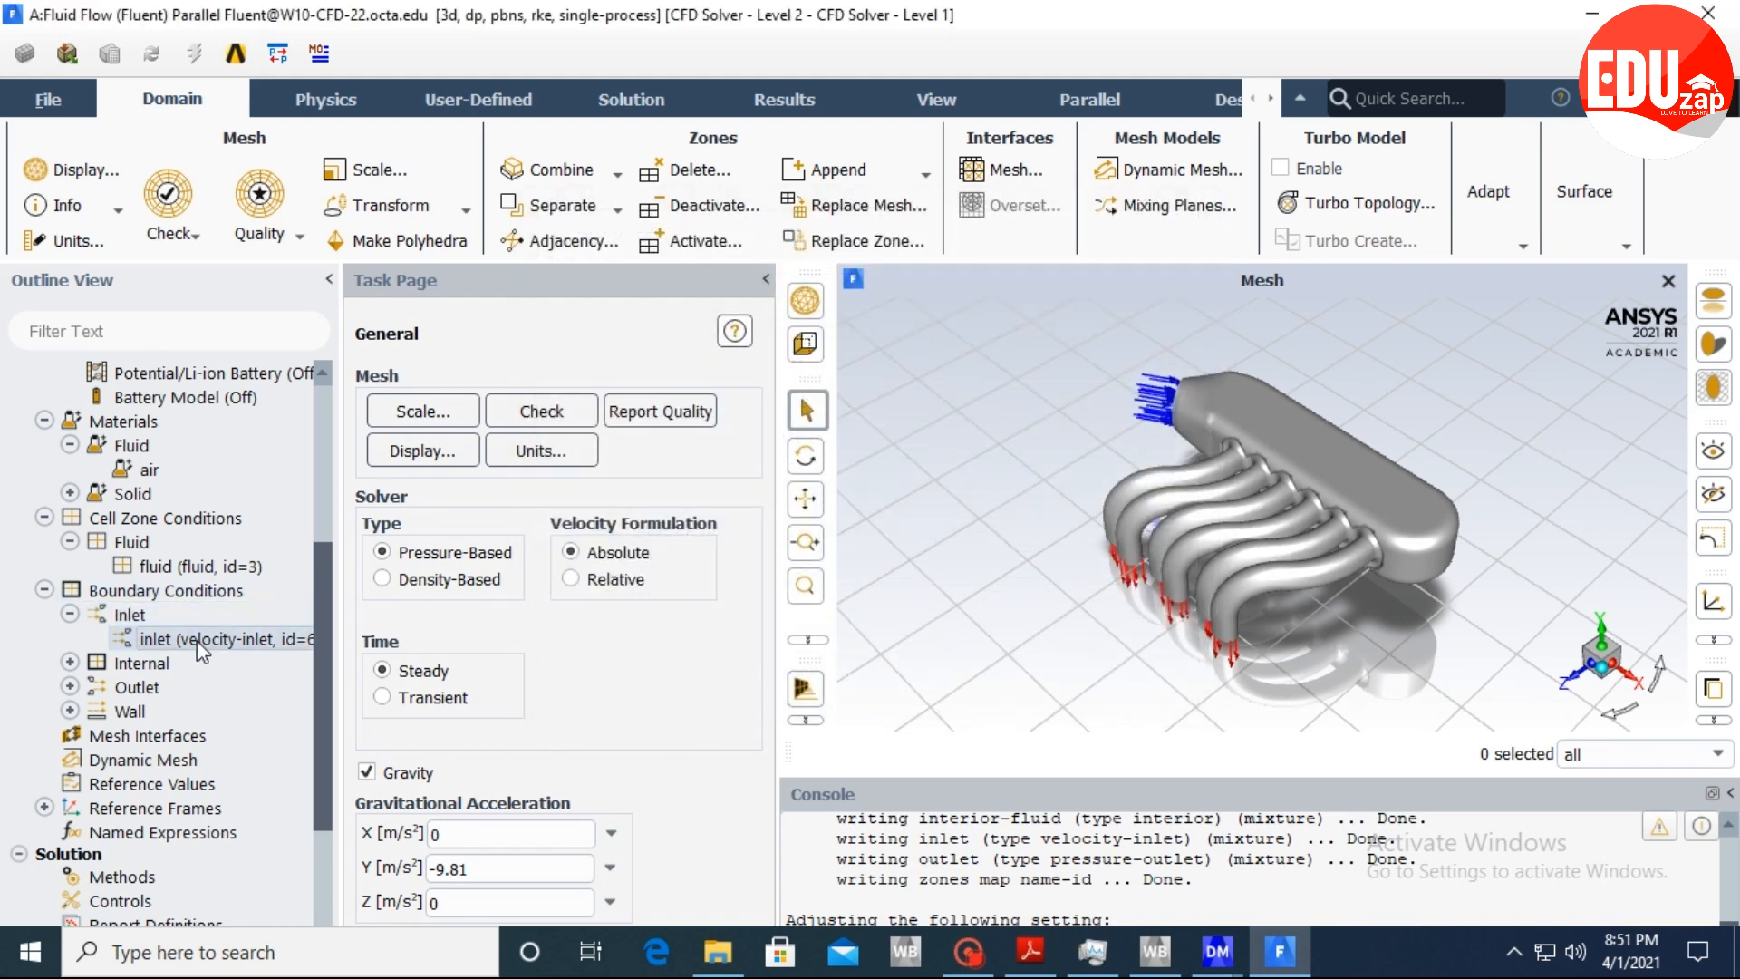
{"action": "left_click", "coordinate": [135, 597]}
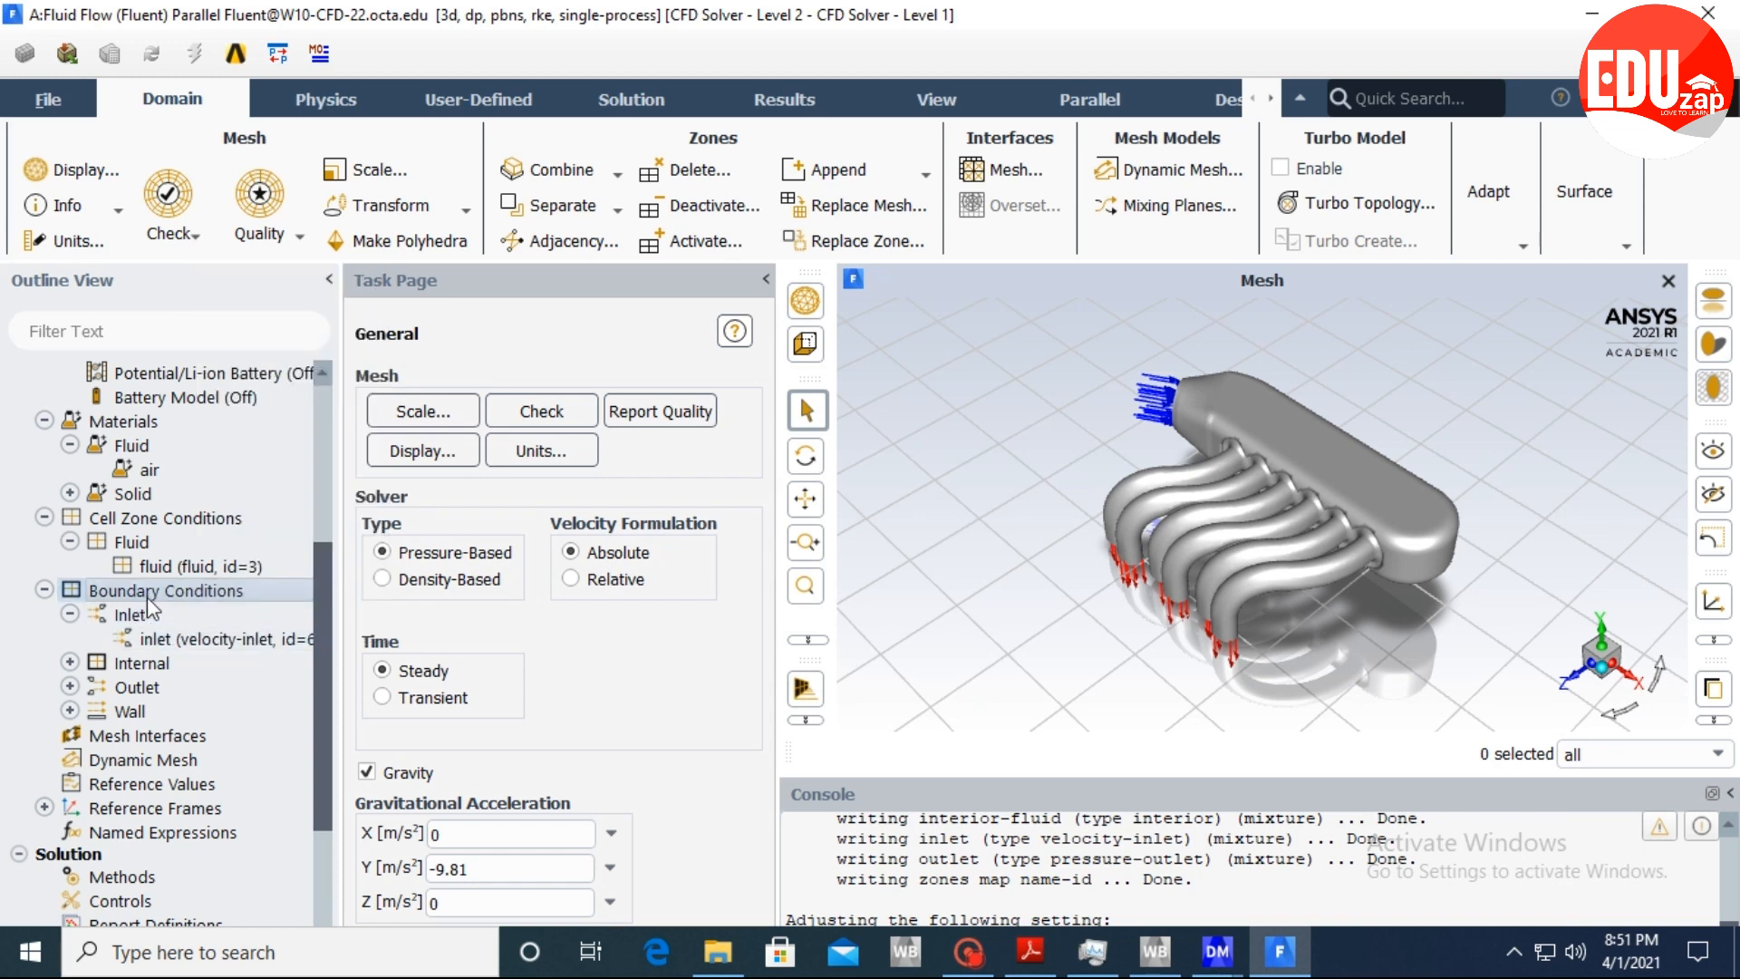
{"action": "double_click", "coordinate": [147, 596]}
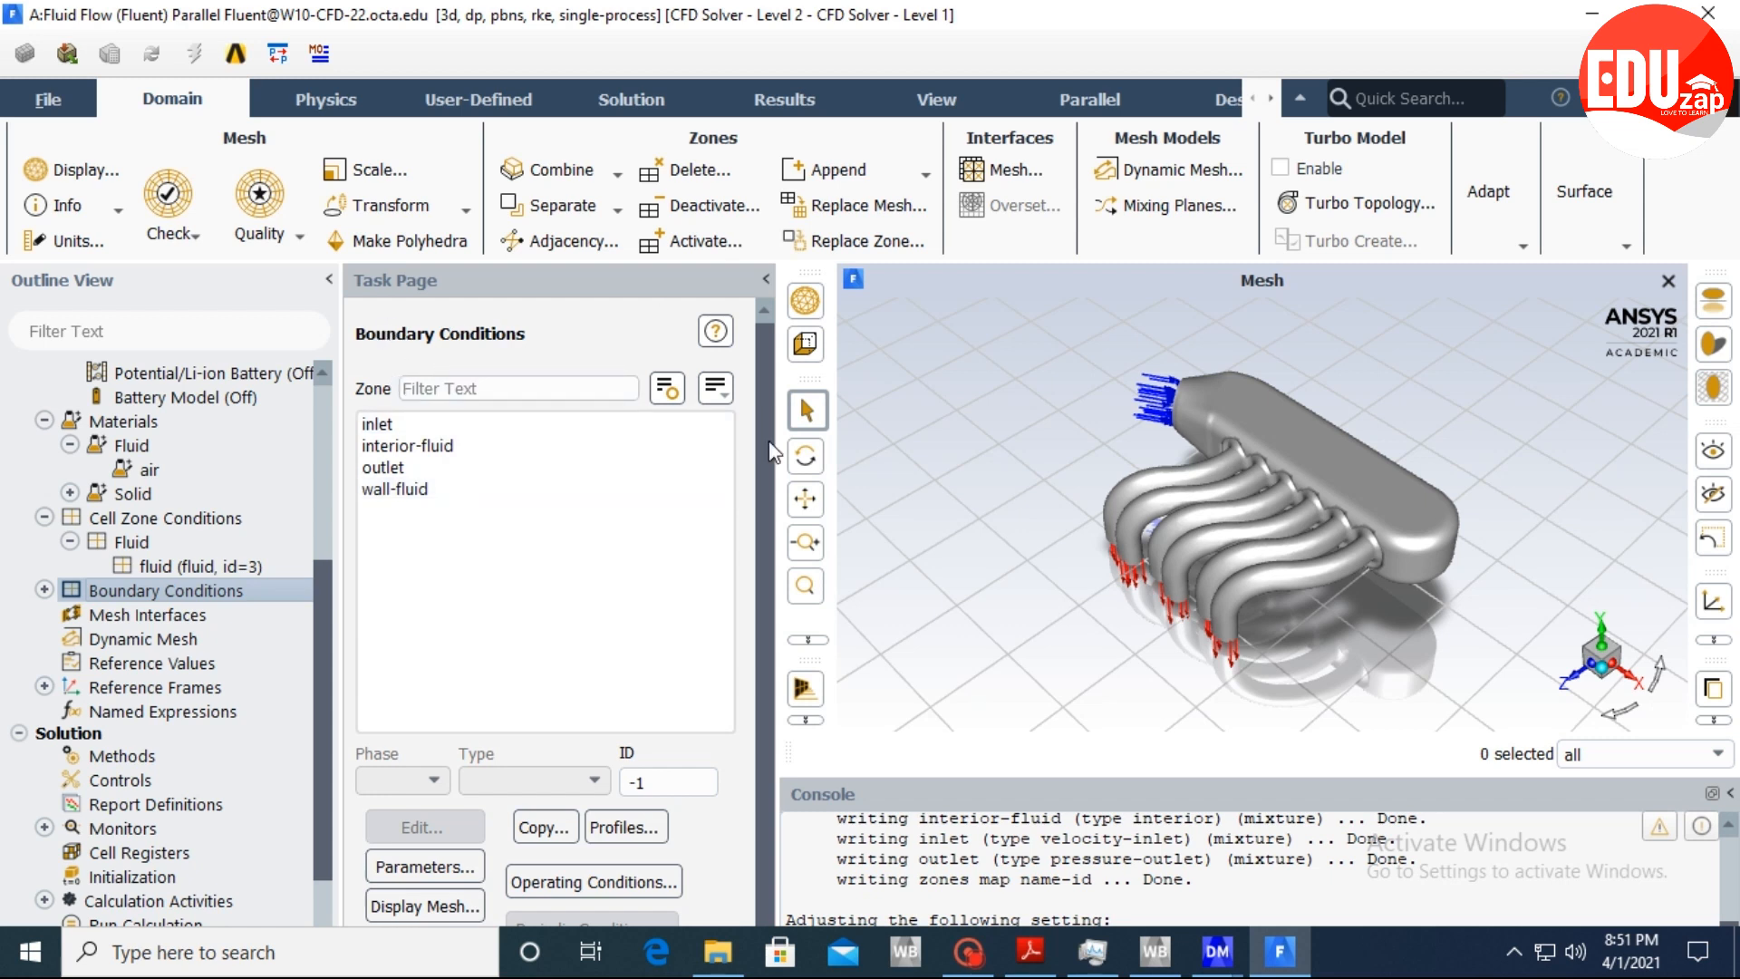
{"action": "left_click", "coordinate": [43, 590]}
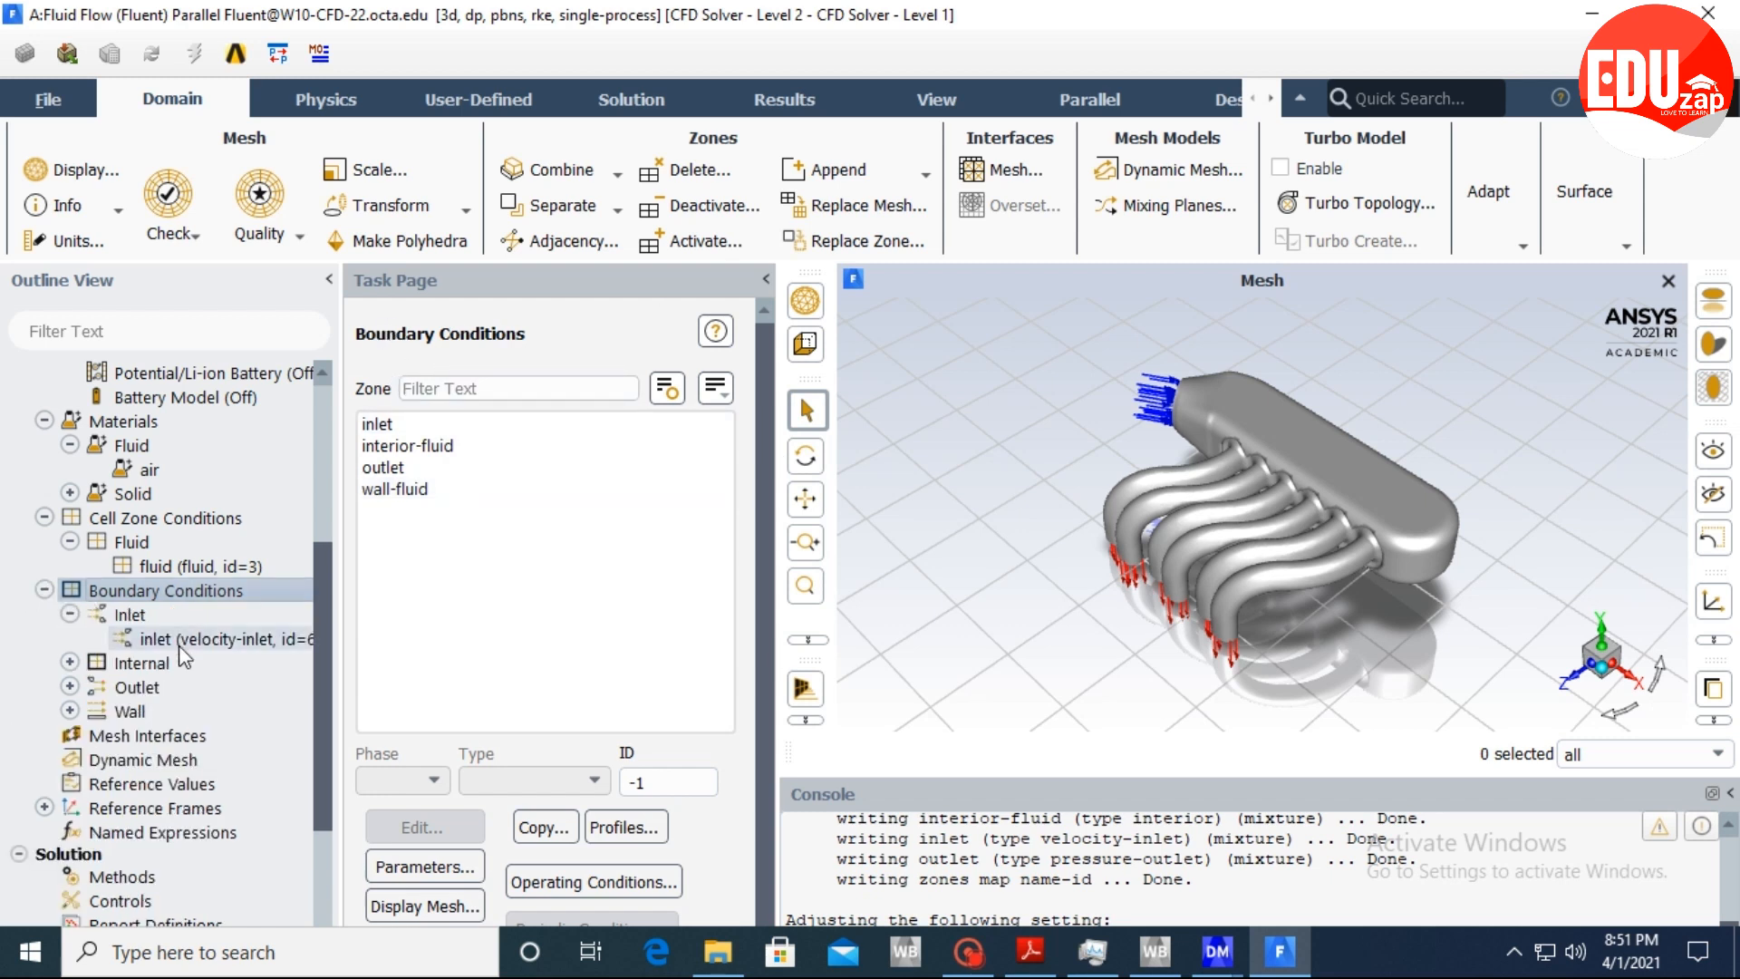
{"action": "right_click", "coordinate": [194, 645]}
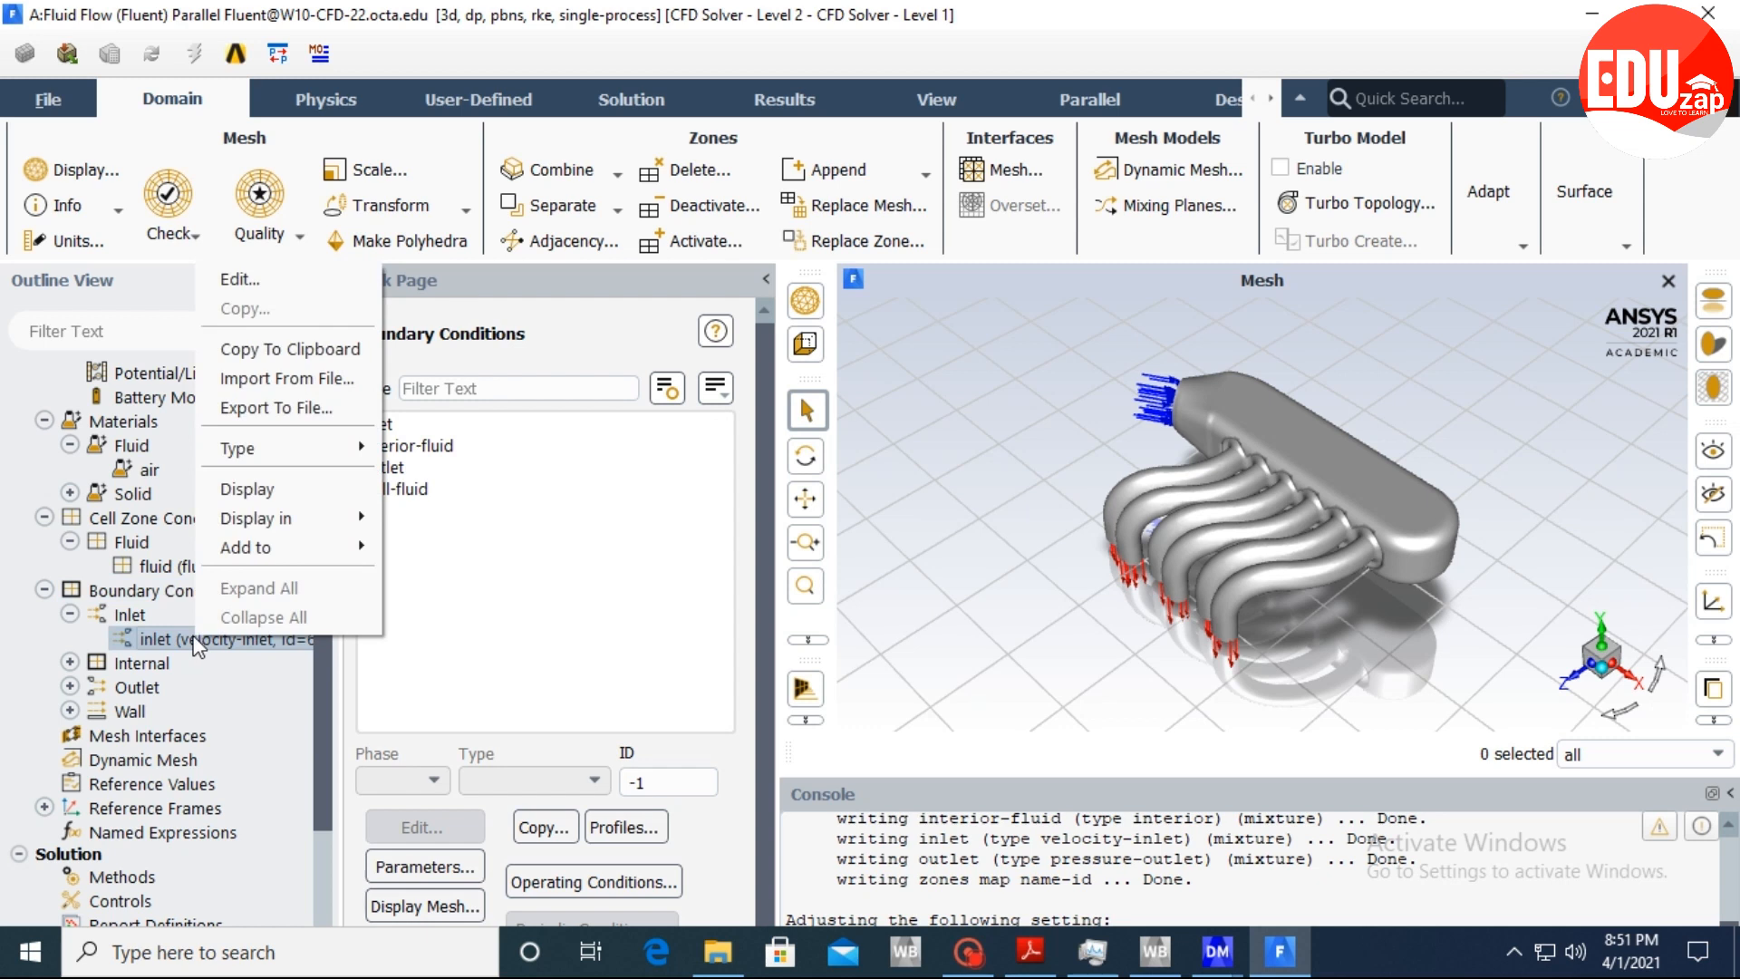
{"action": "left_click", "coordinate": [70, 615]}
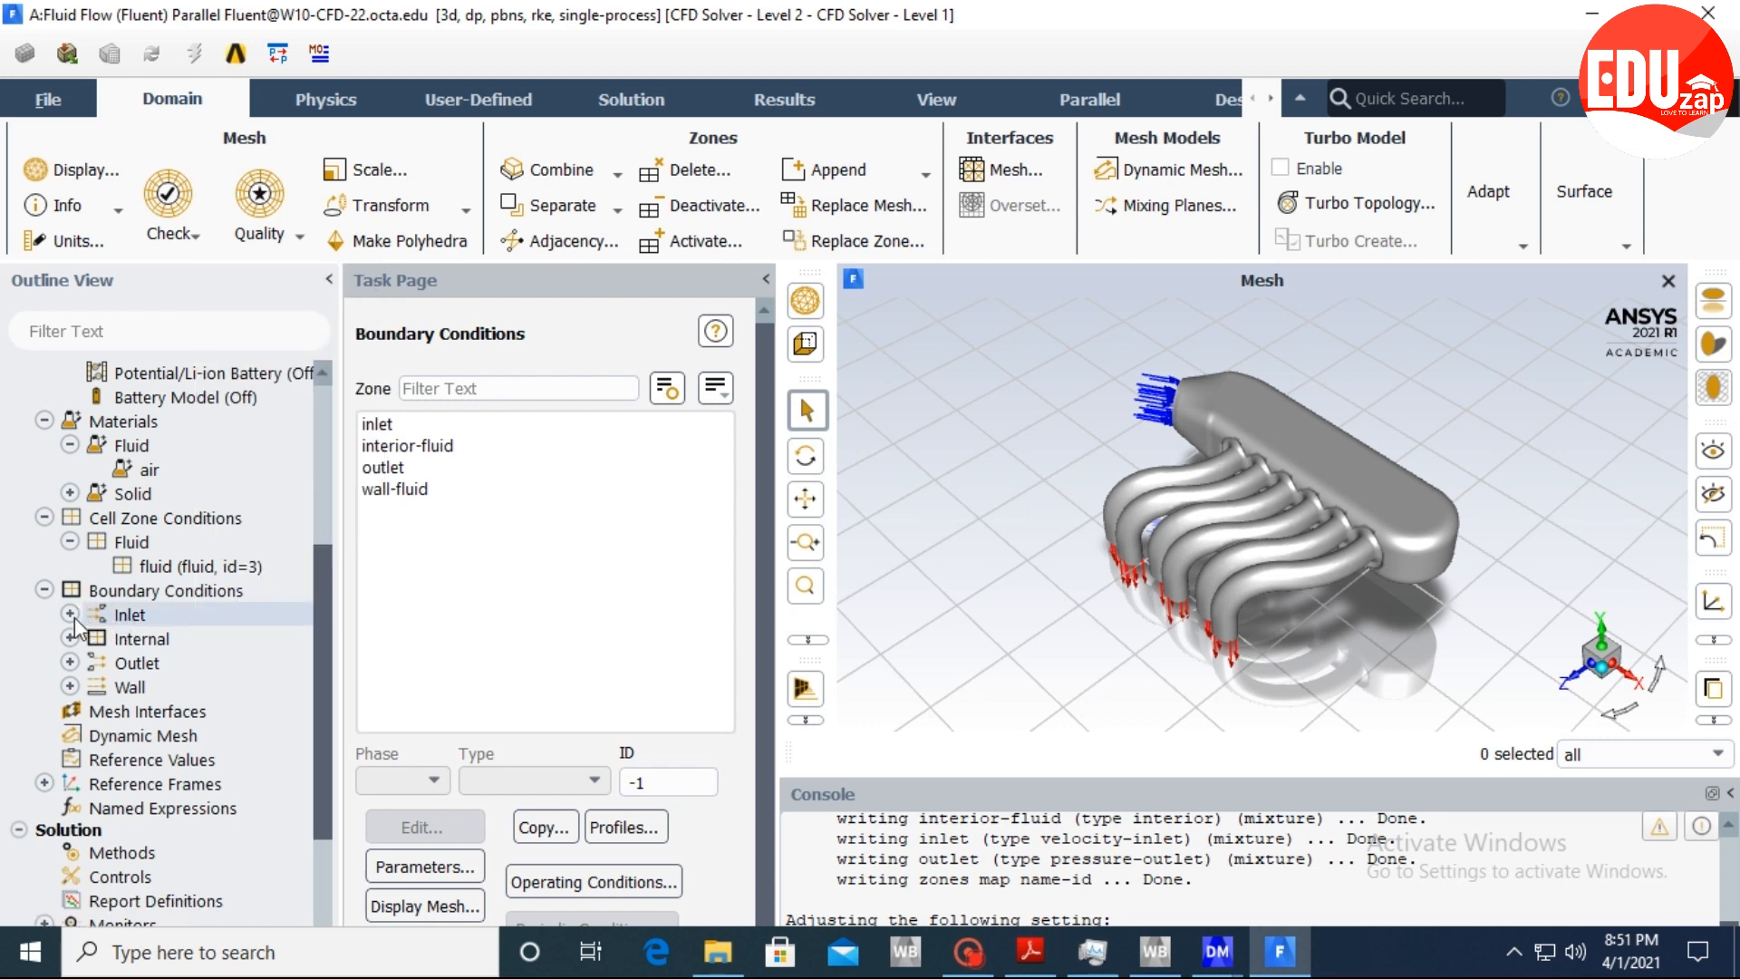
{"action": "left_click", "coordinate": [70, 615]}
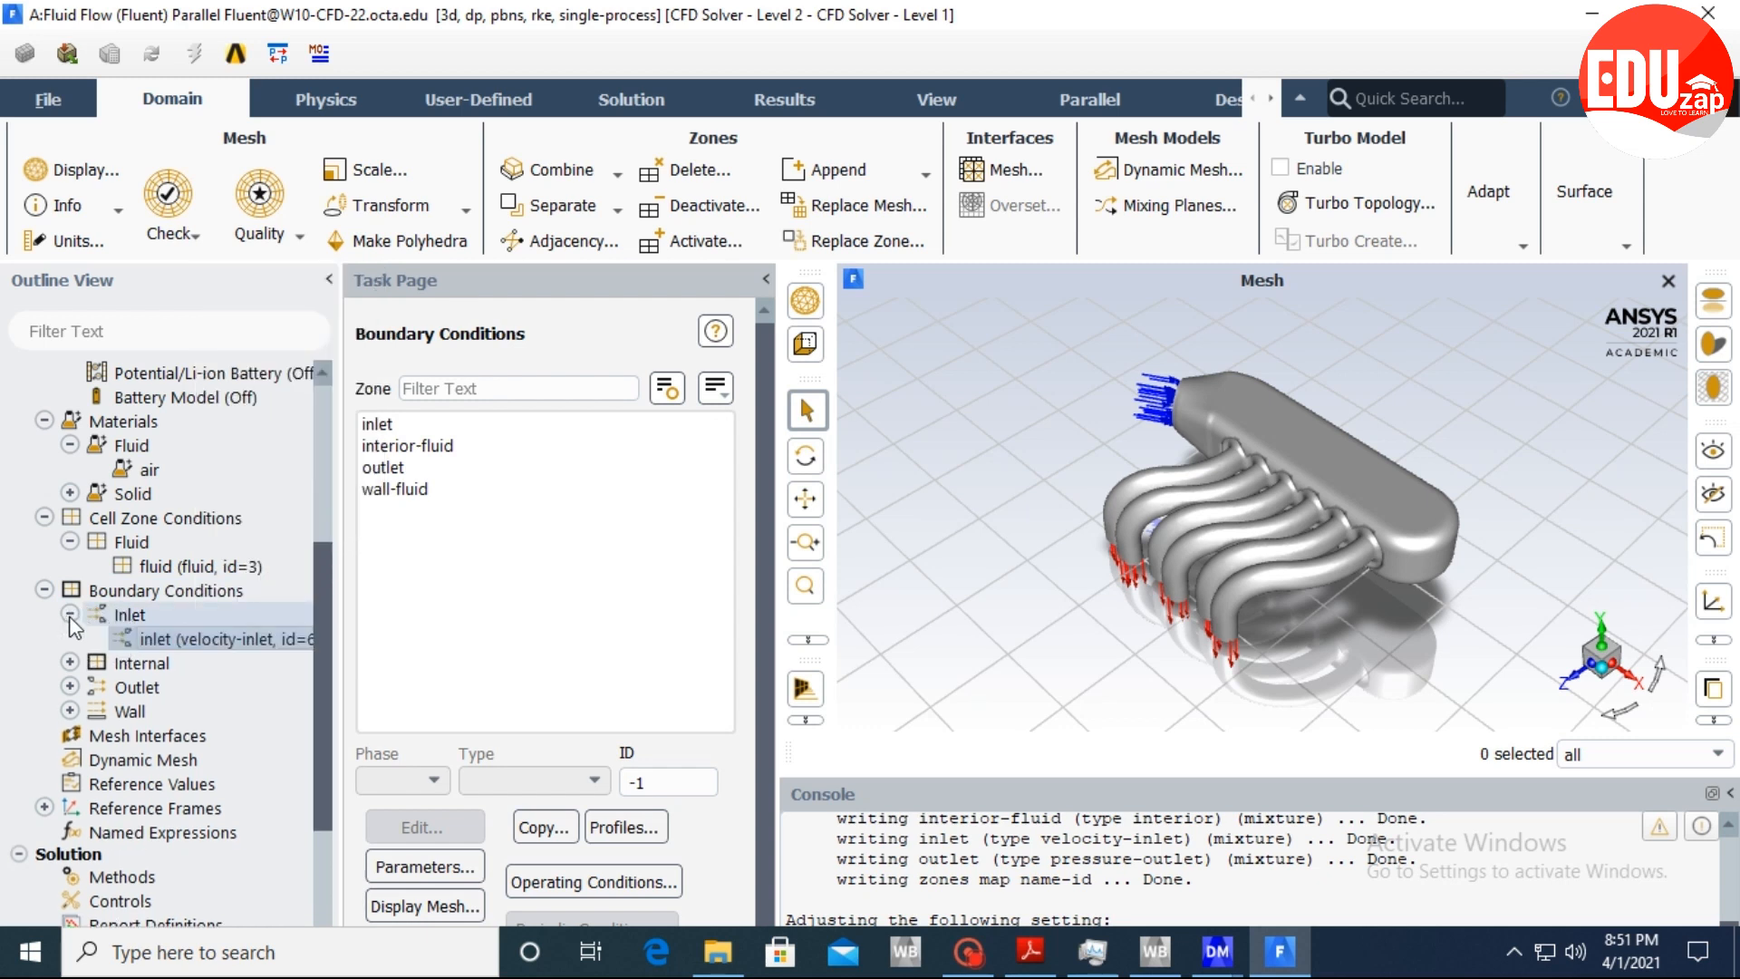
{"action": "right_click", "coordinate": [253, 643]}
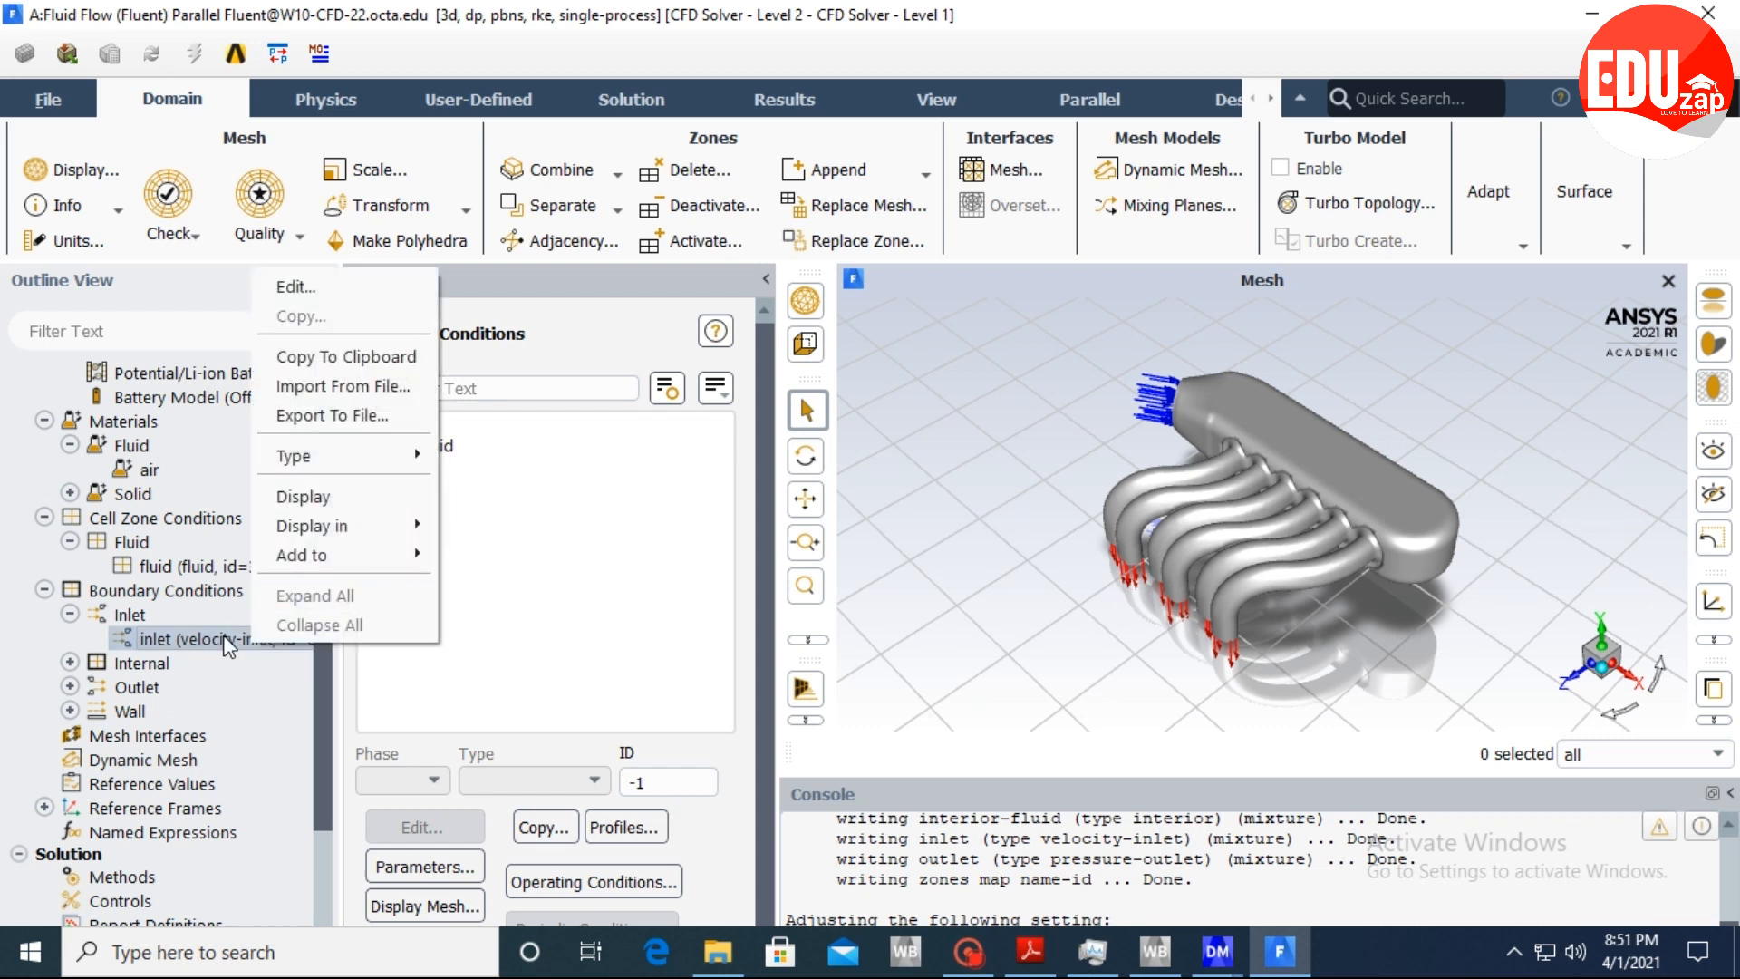
{"action": "left_click", "coordinate": [322, 291]}
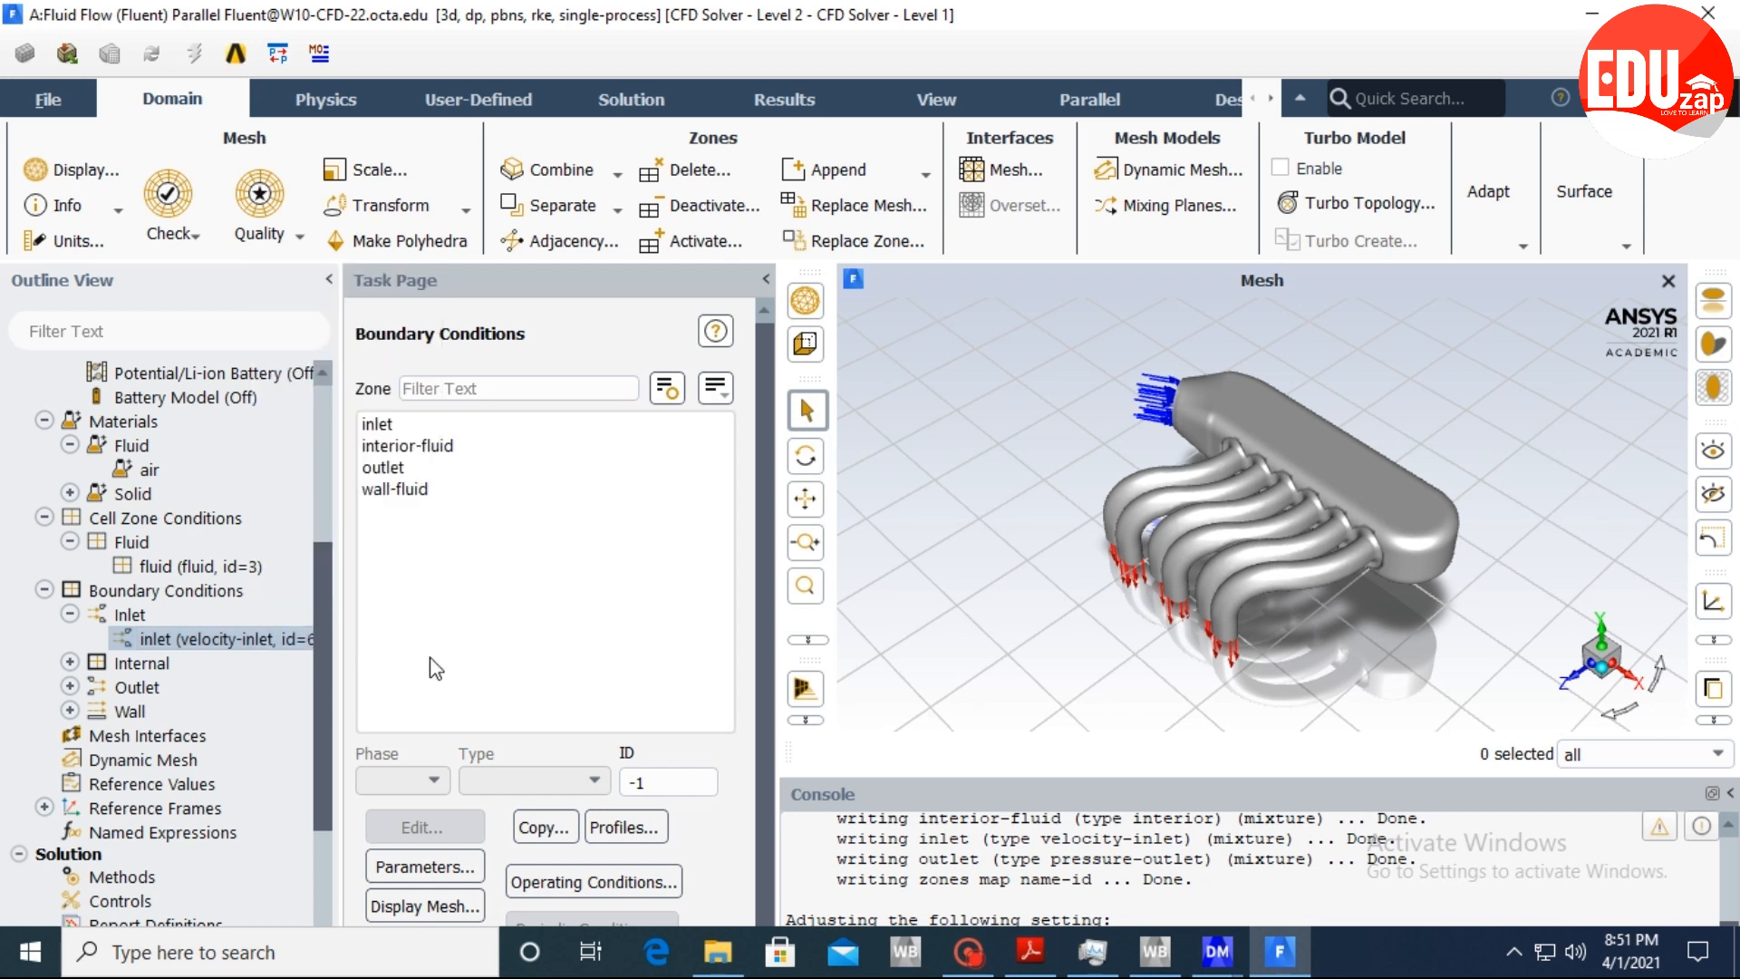
{"action": "right_click", "coordinate": [288, 643]}
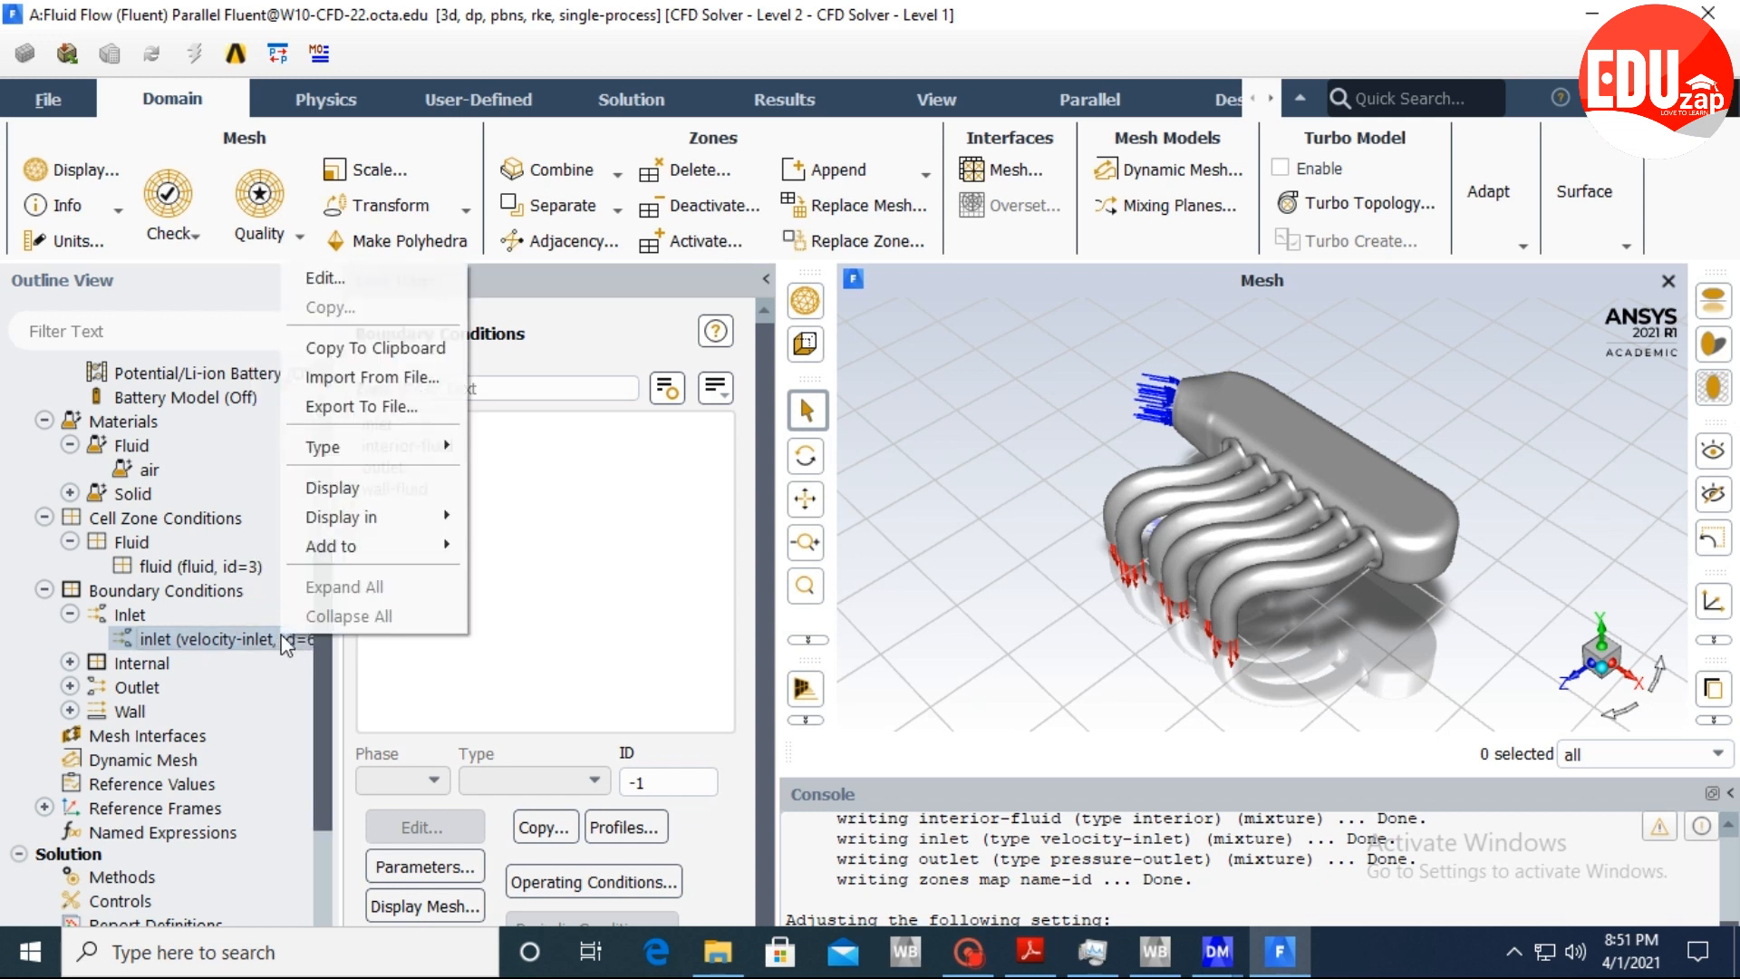
{"action": "left_click", "coordinate": [322, 277]}
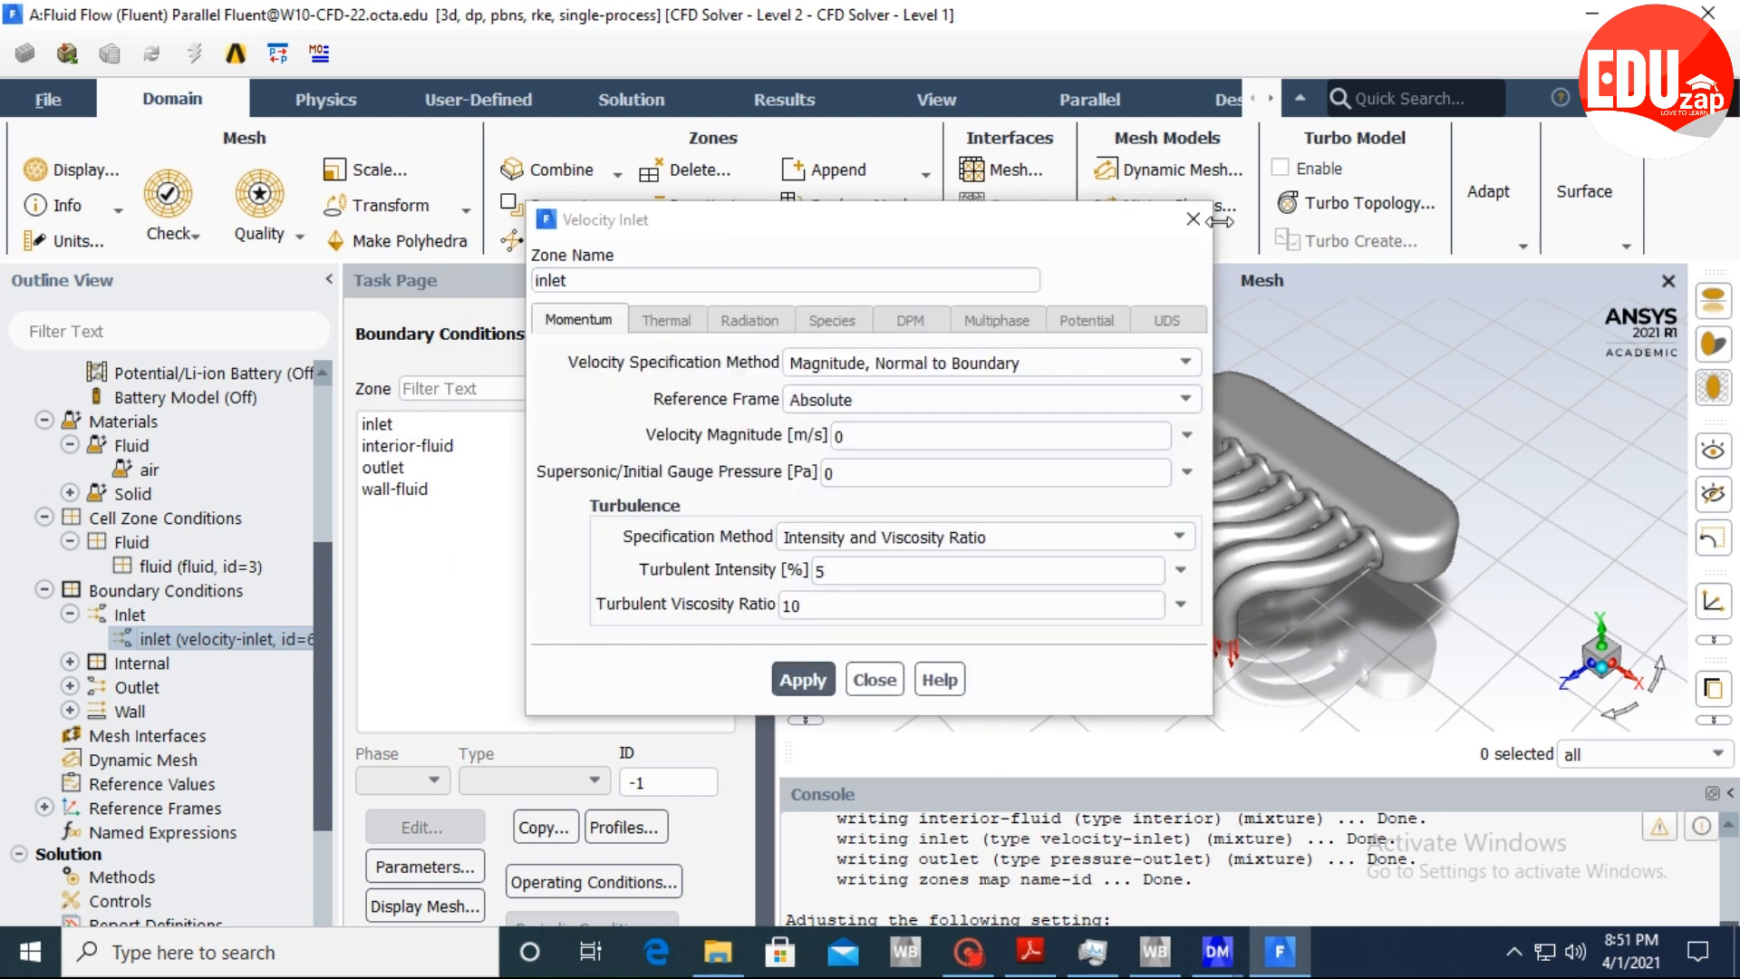
{"action": "left_click", "coordinate": [1193, 219]}
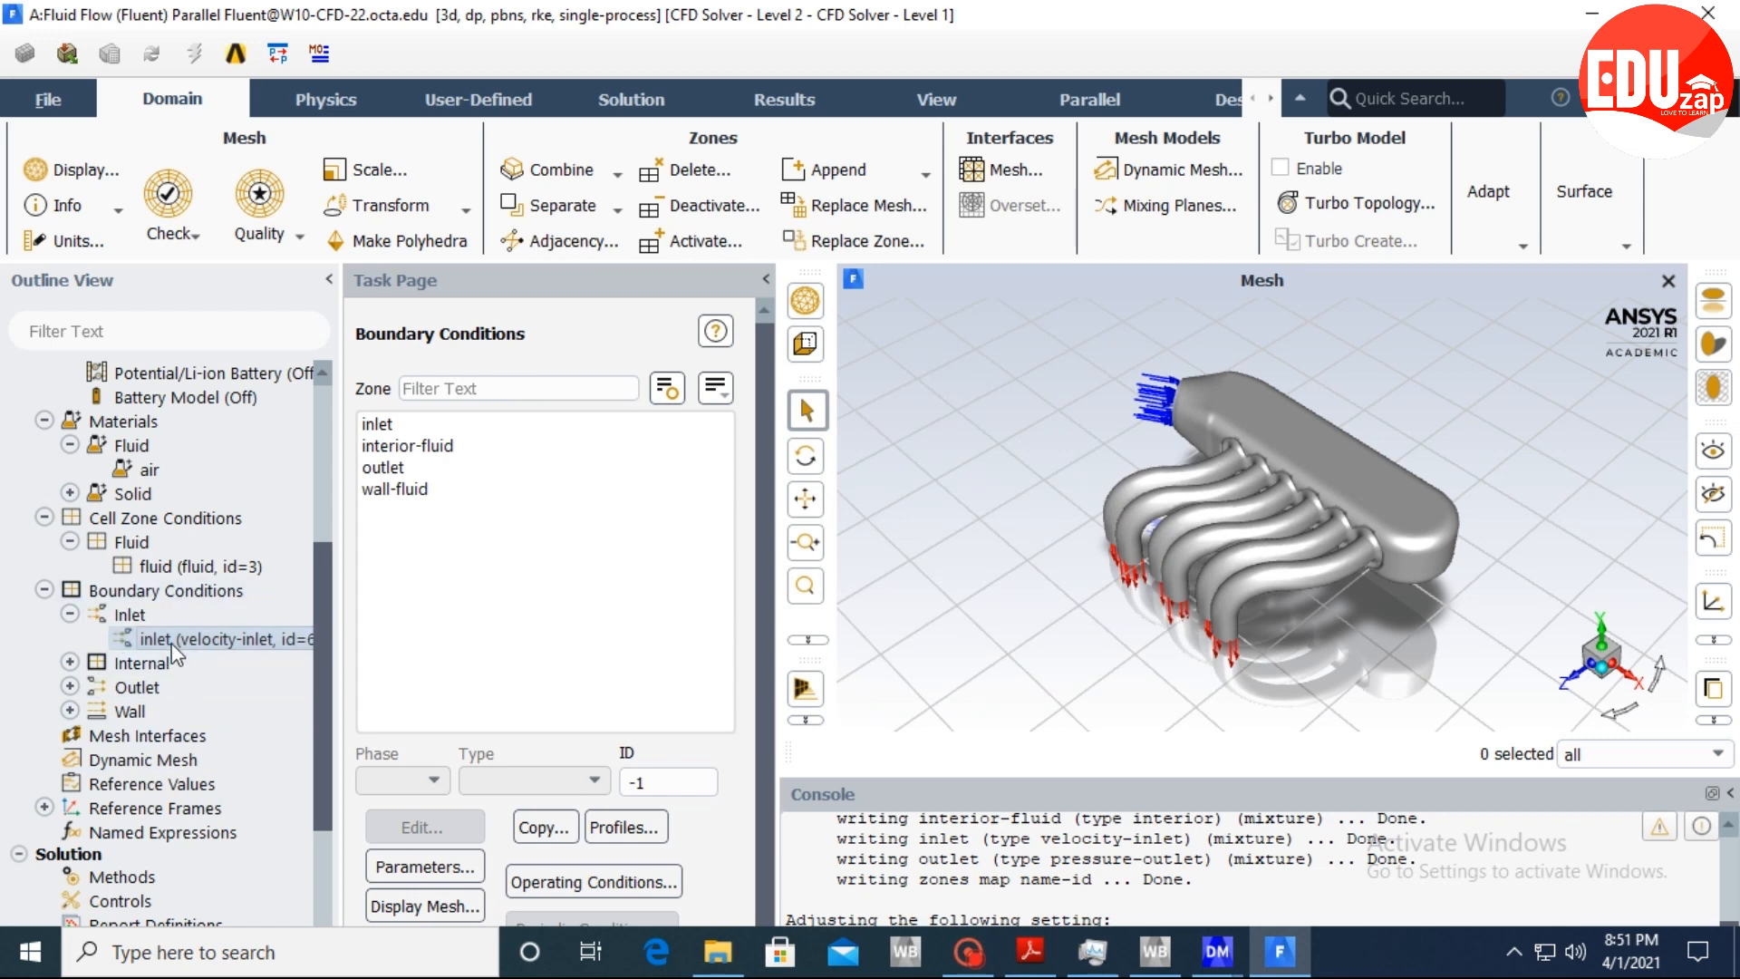
Change the inlet zone's boundary type to mass-flow-inlet.
{"action": "double_click", "coordinate": [142, 592]}
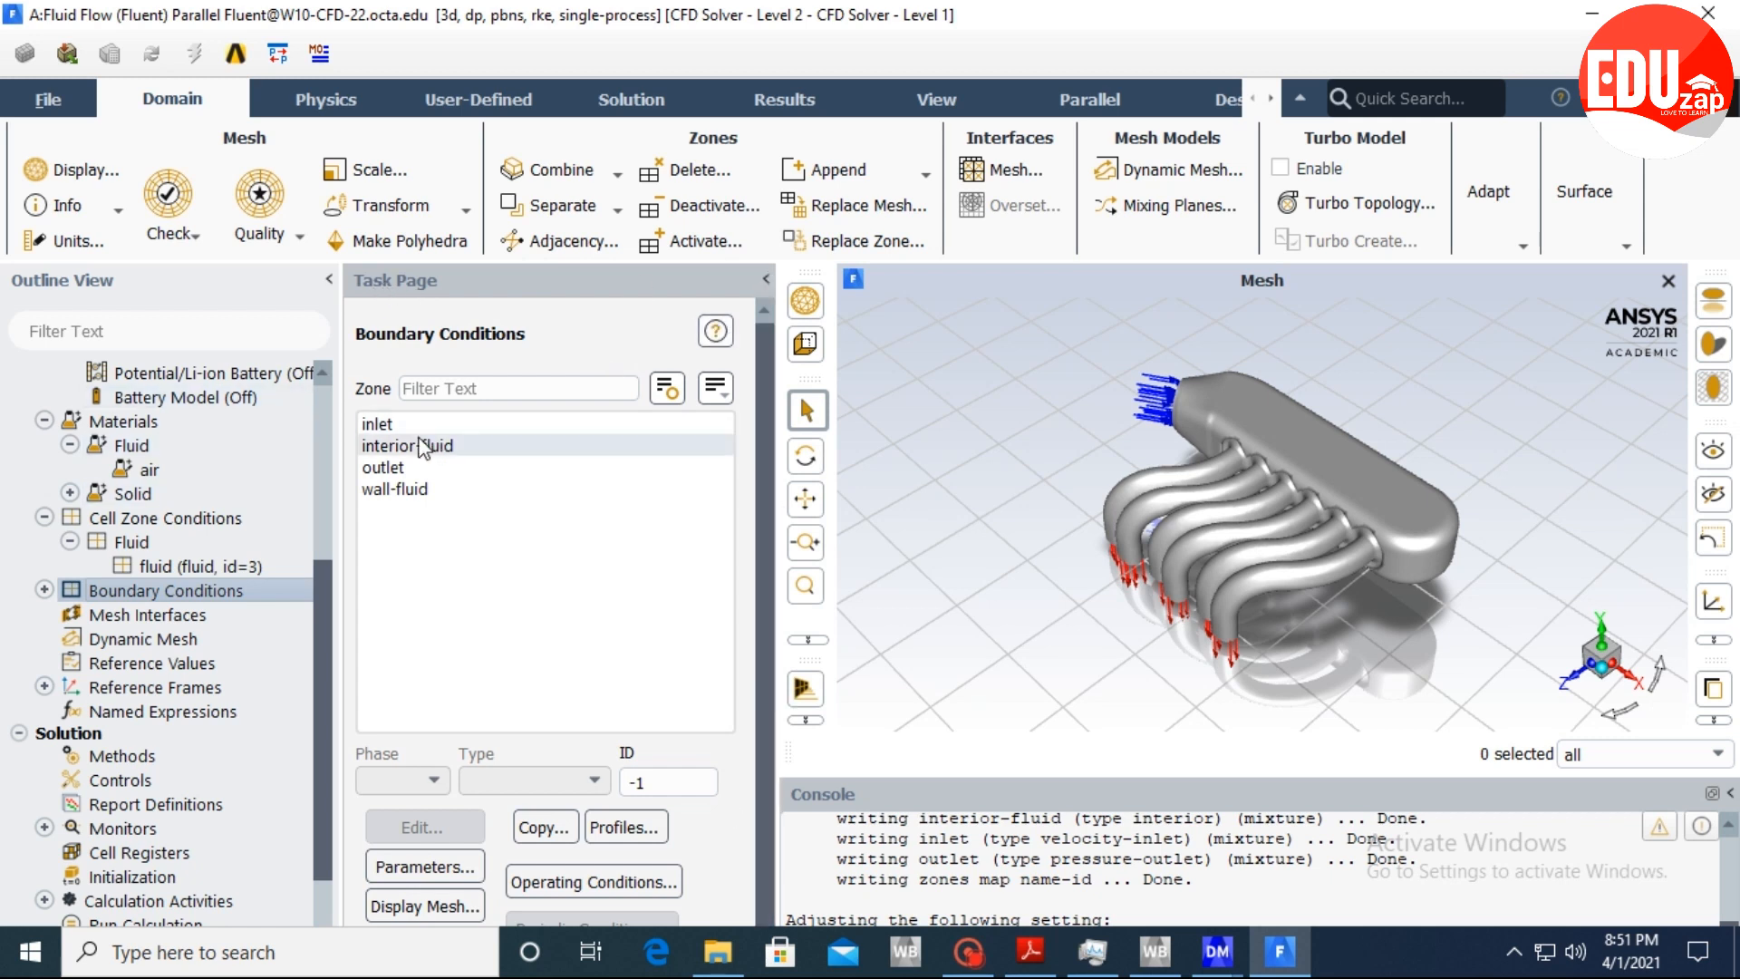
{"action": "left_click", "coordinate": [393, 427]}
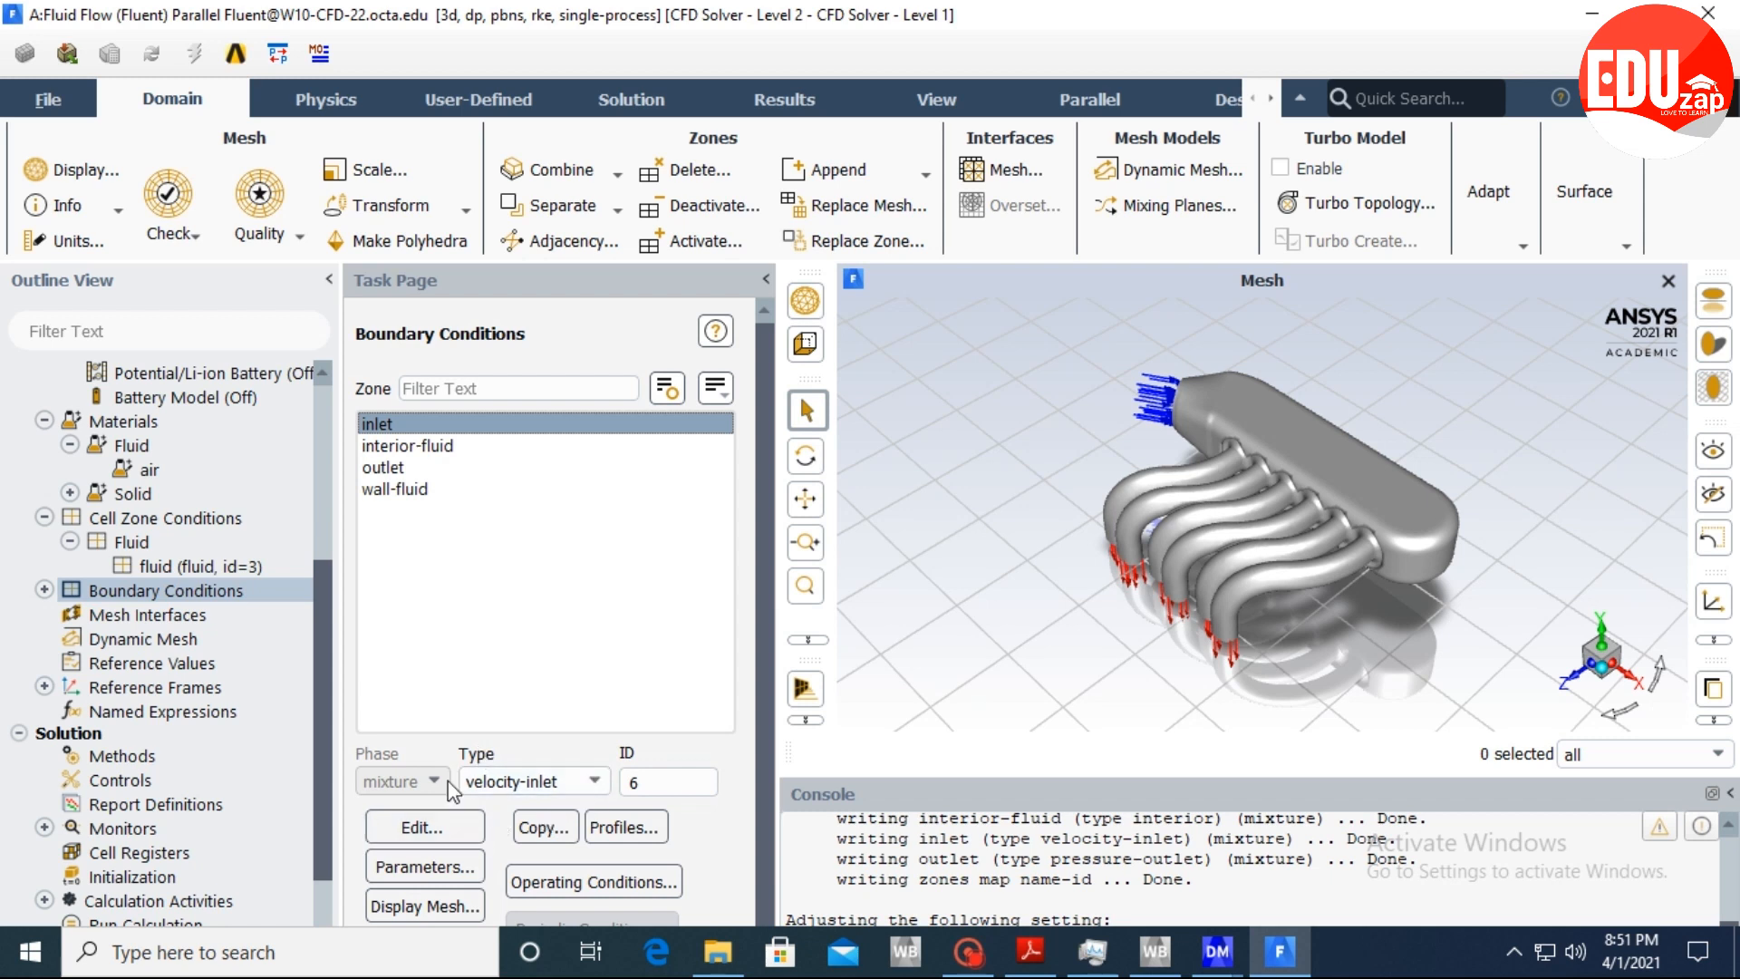
{"action": "left_click", "coordinate": [556, 785]}
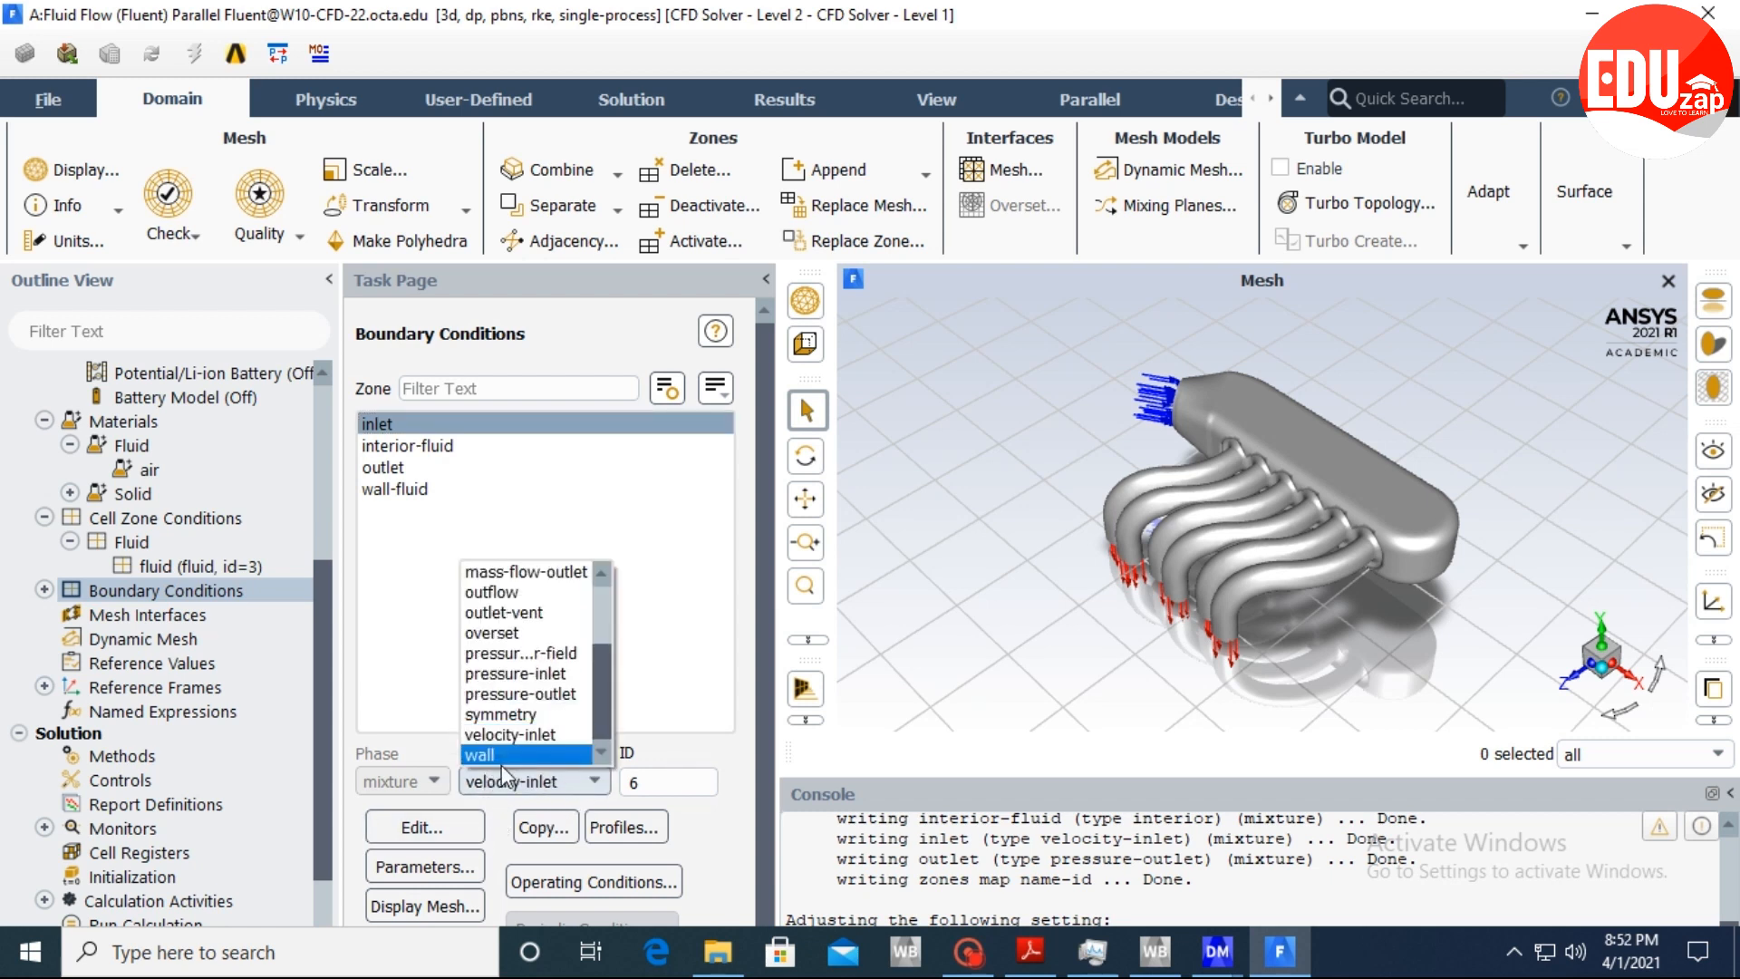
{"action": "scroll", "coordinate": [507, 698], "scroll_direction": "up", "scroll_amount": 2}
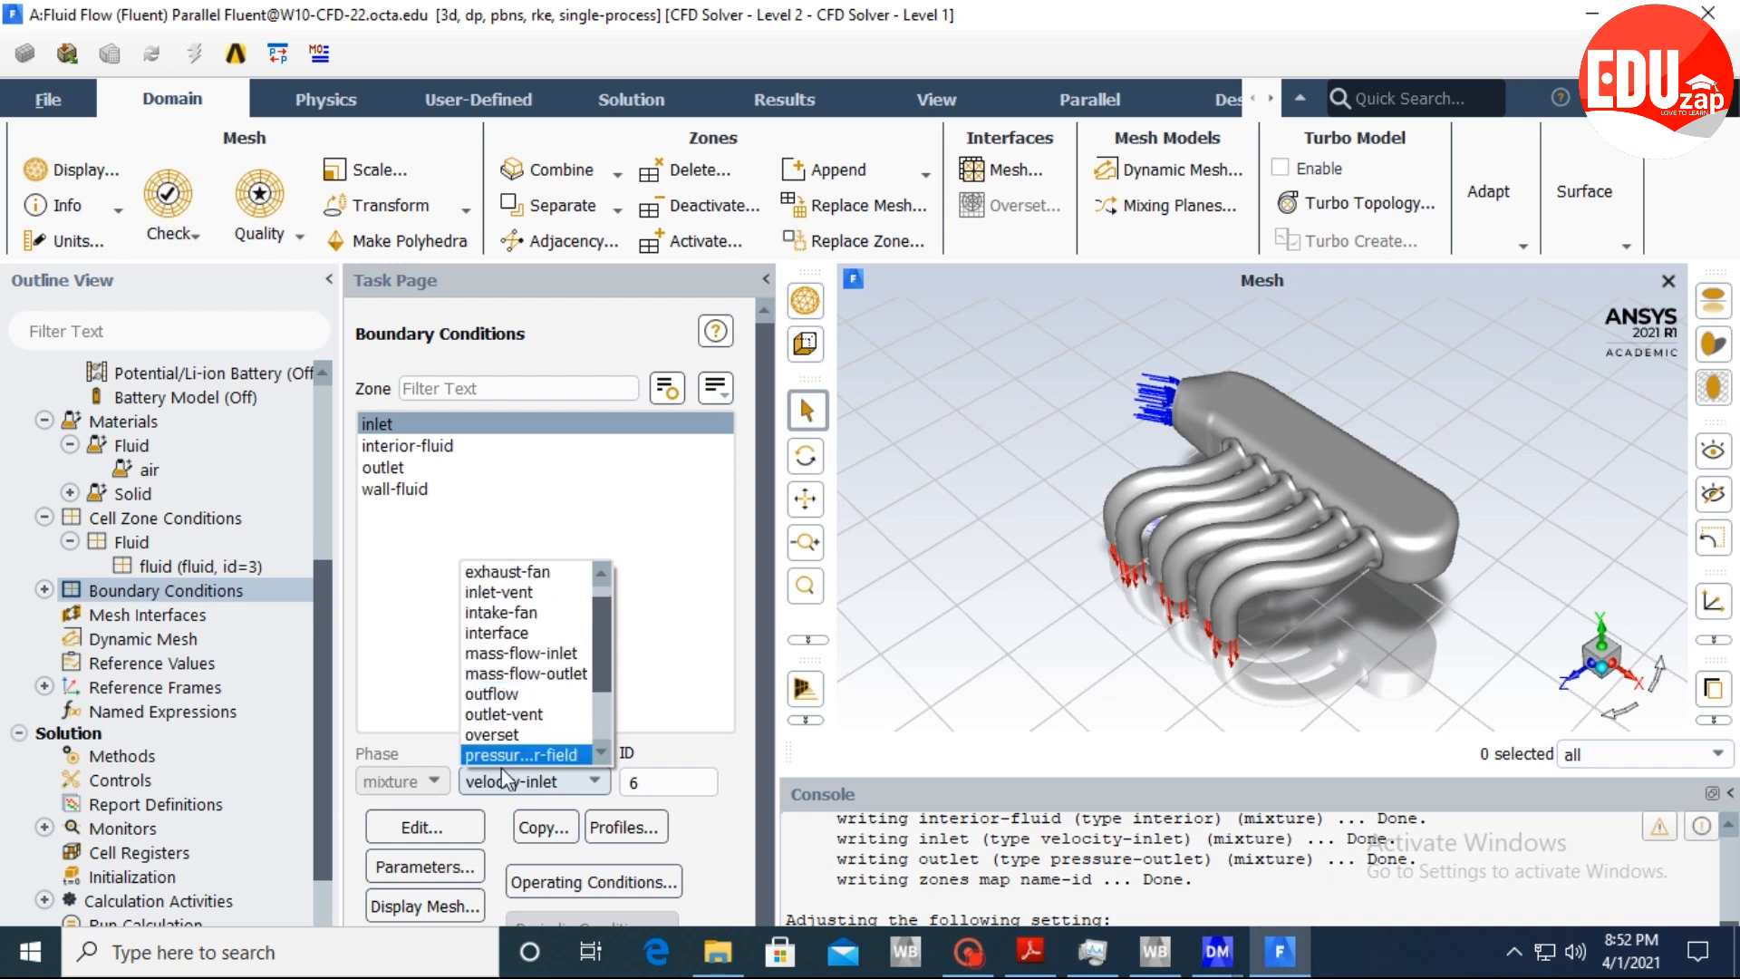
{"action": "scroll", "coordinate": [525, 689], "scroll_direction": "down", "scroll_amount": 1}
{"action": "left_click", "coordinate": [544, 627]}
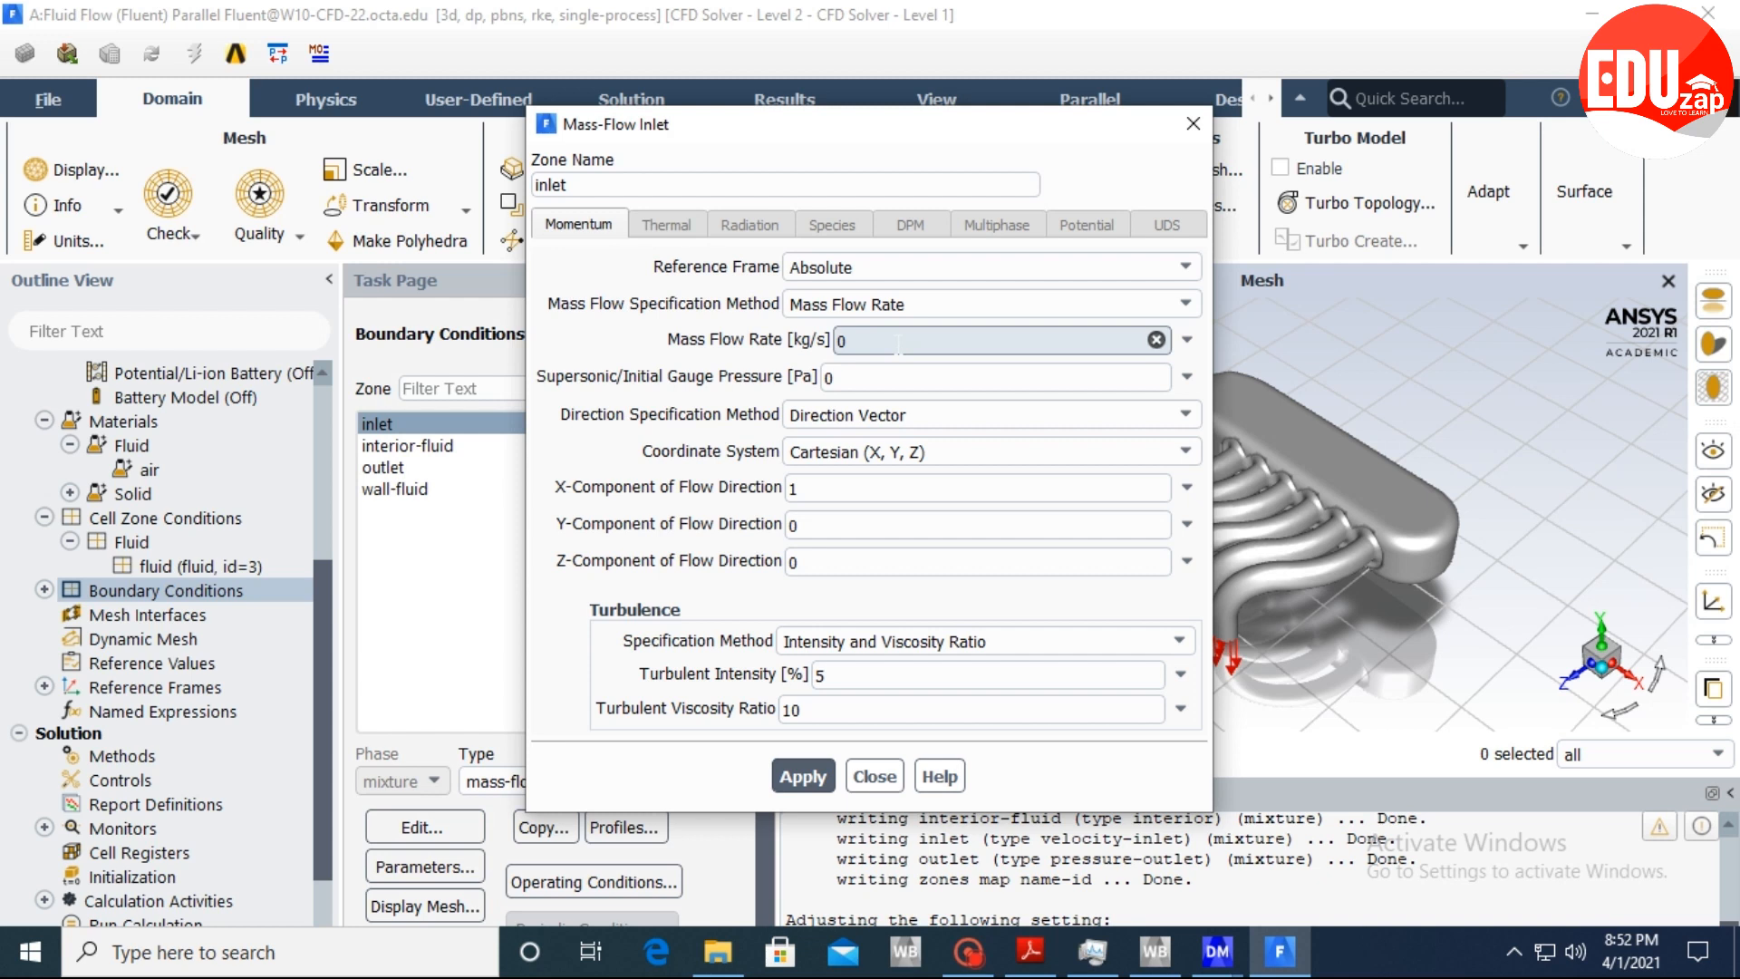
Set the inlet's mass flow rate to 0.15 kg/s and apply the boundary settings.
{"action": "key", "text": "BackSpace"}
{"action": "type", "text": "0"}
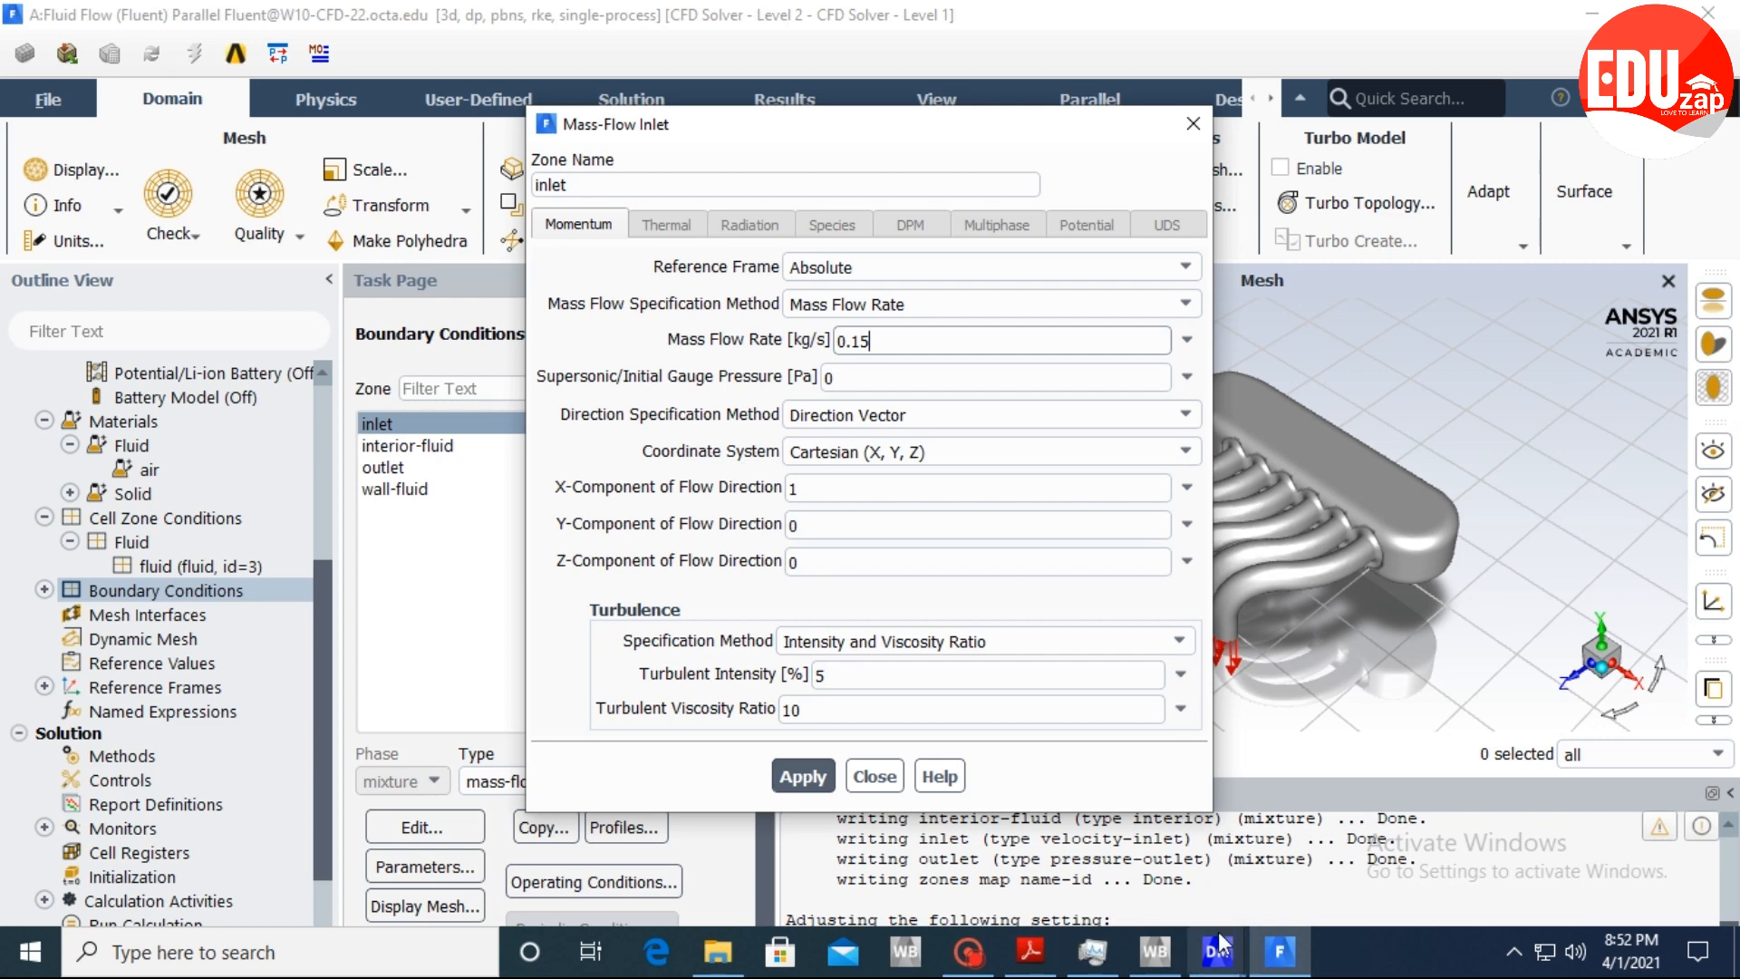
{"action": "mouse_move", "coordinate": [1218, 947]}
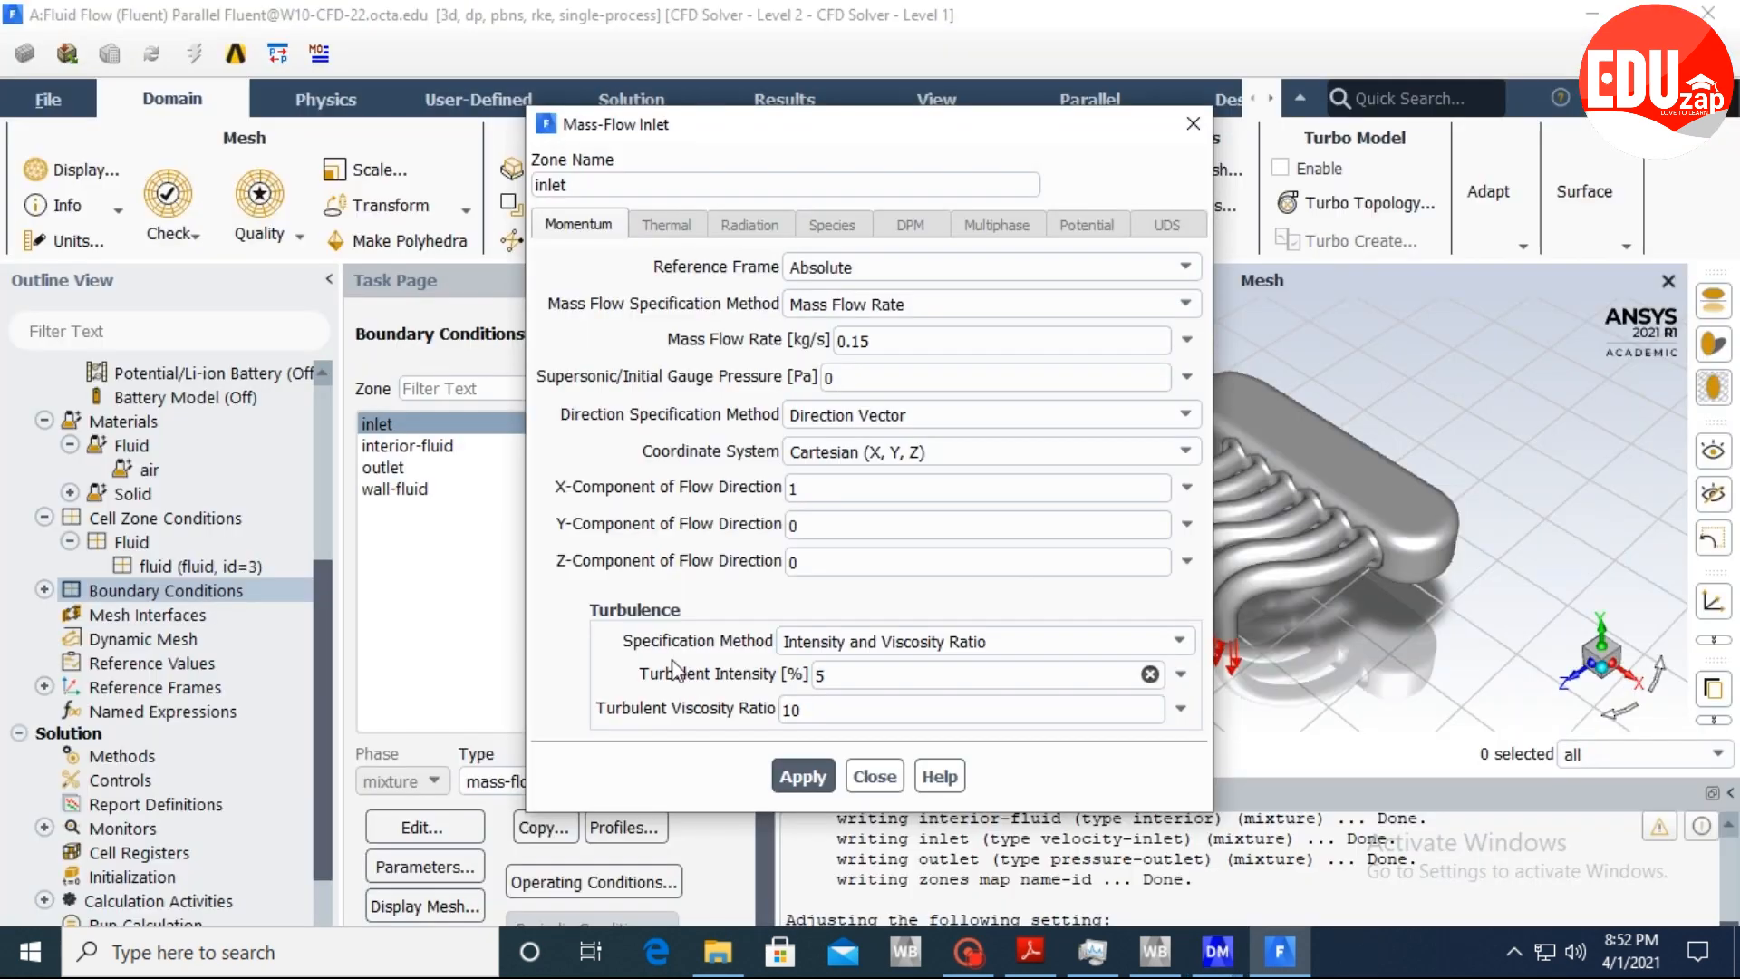
{"action": "left_click", "coordinate": [801, 777]}
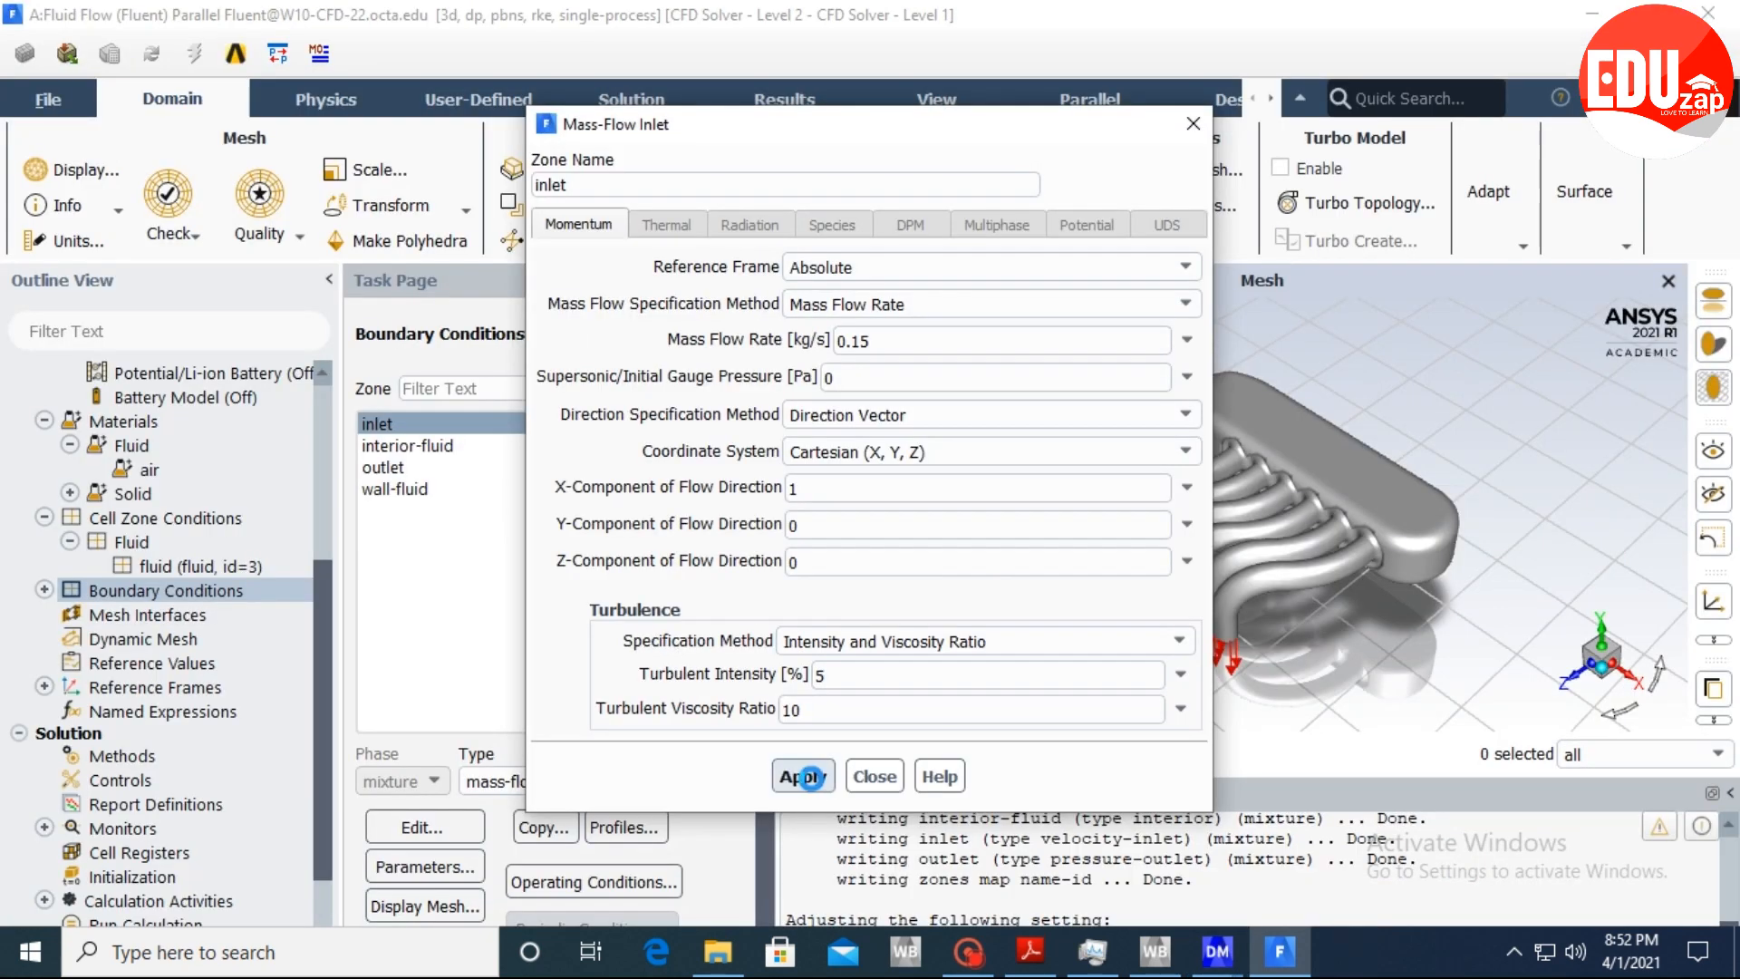
{"action": "left_click", "coordinate": [867, 776]}
{"action": "left_click", "coordinate": [804, 774]}
{"action": "left_click", "coordinate": [881, 775]}
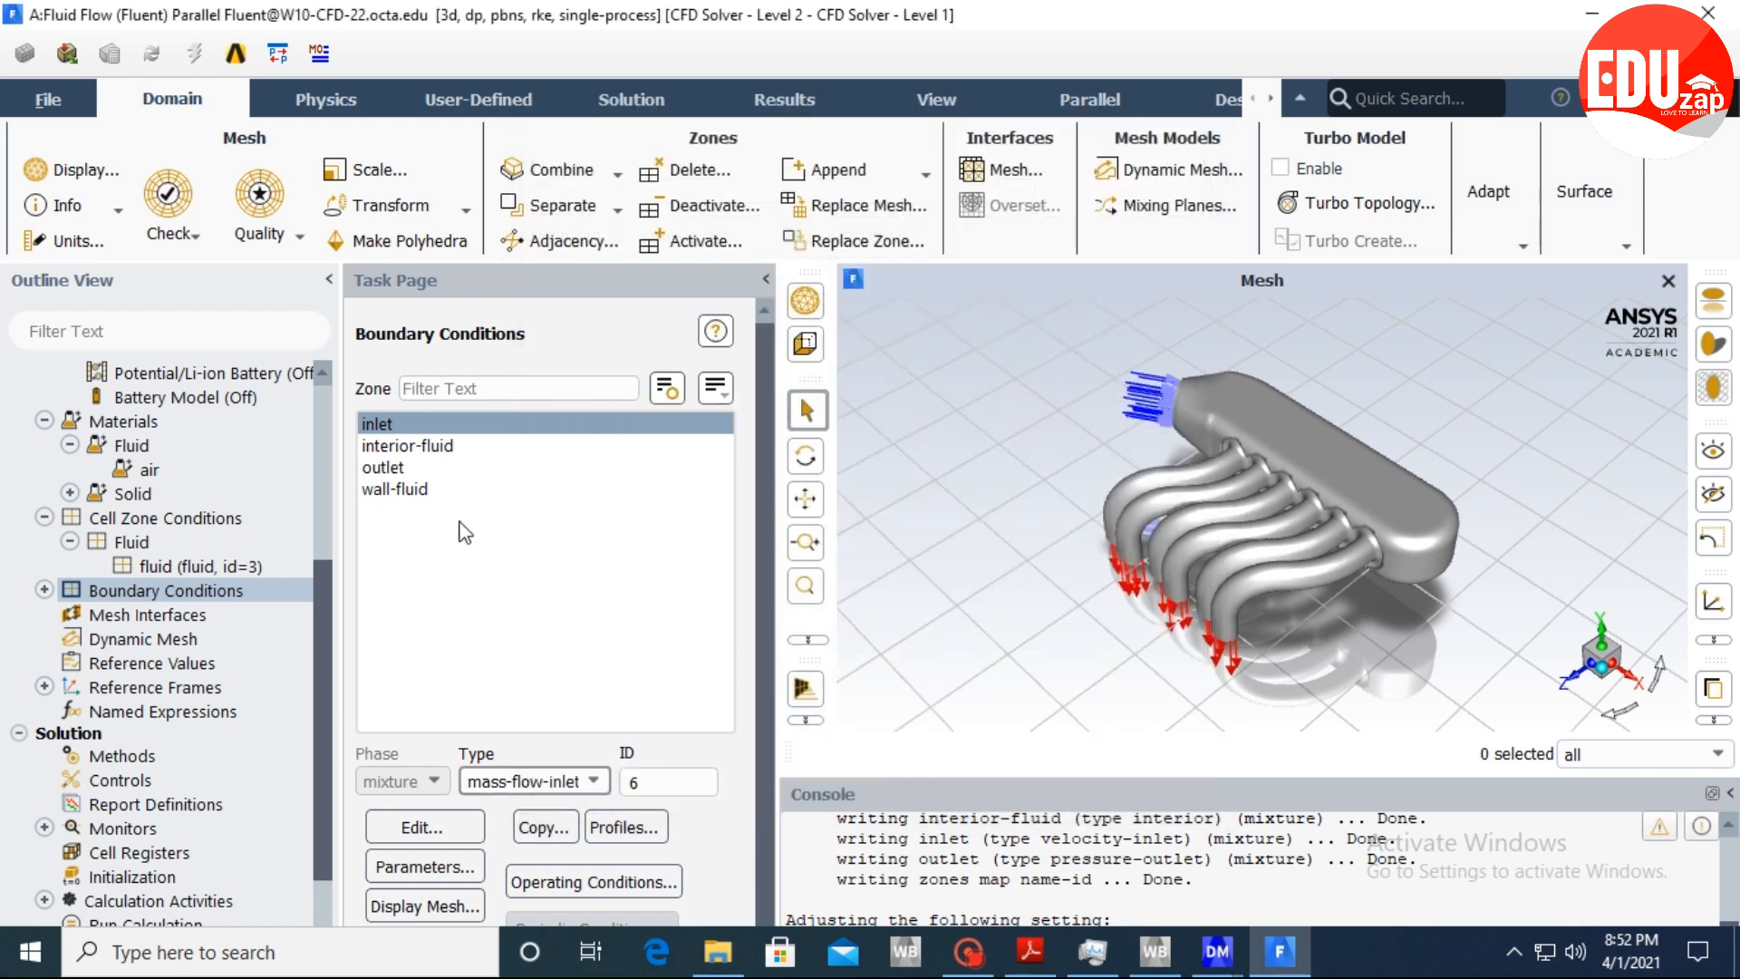
Set the outlet zone's boundary type to pressure-outlet and keep its default pressure and turbulence settings.
{"action": "left_click", "coordinate": [402, 470]}
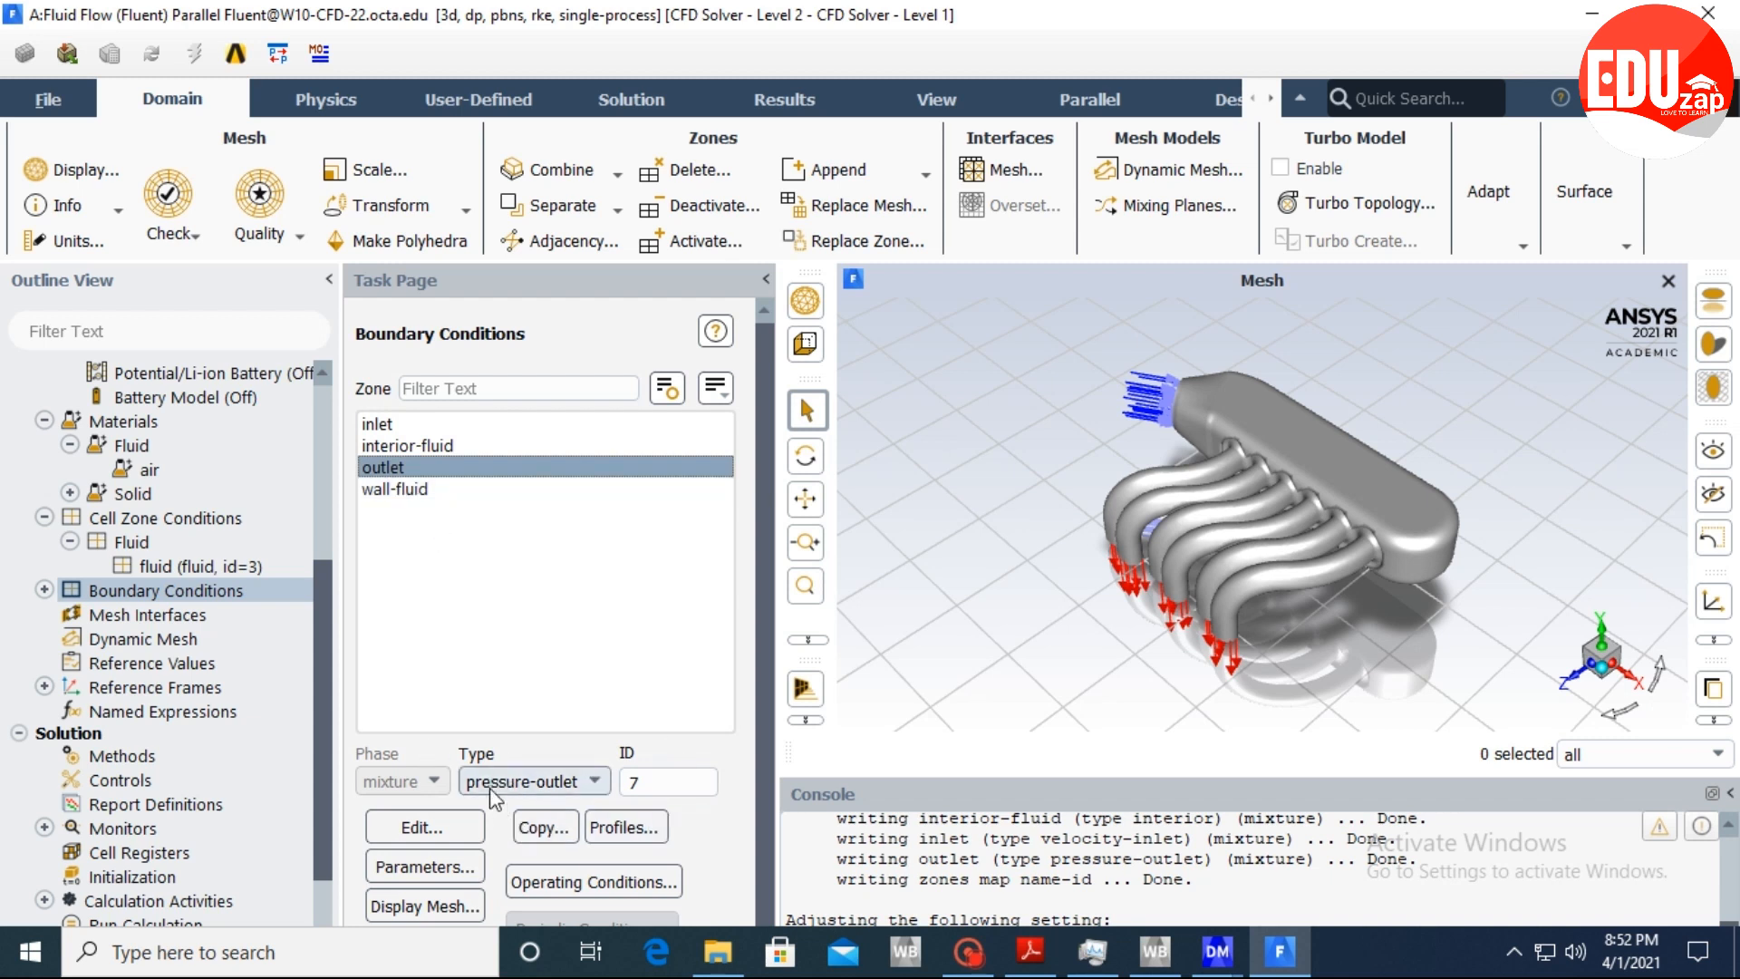
{"action": "left_click", "coordinate": [530, 781]}
{"action": "scroll", "coordinate": [526, 725], "scroll_direction": "down", "scroll_amount": 2}
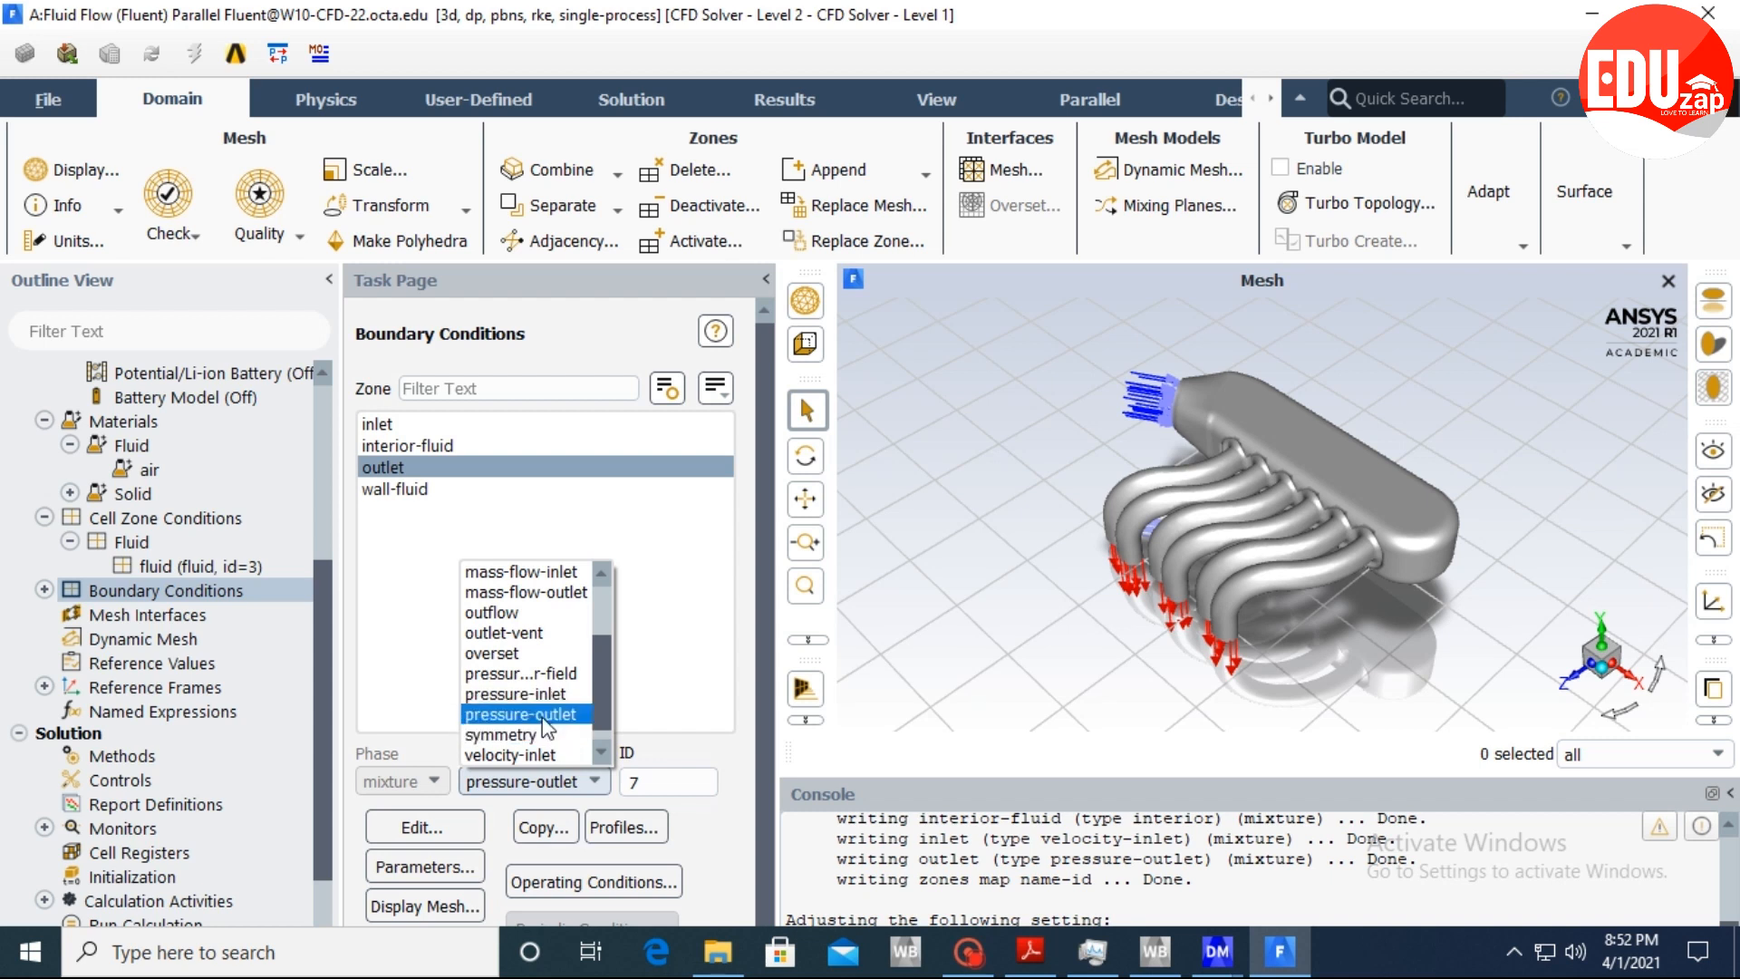
{"action": "left_click", "coordinate": [521, 713]}
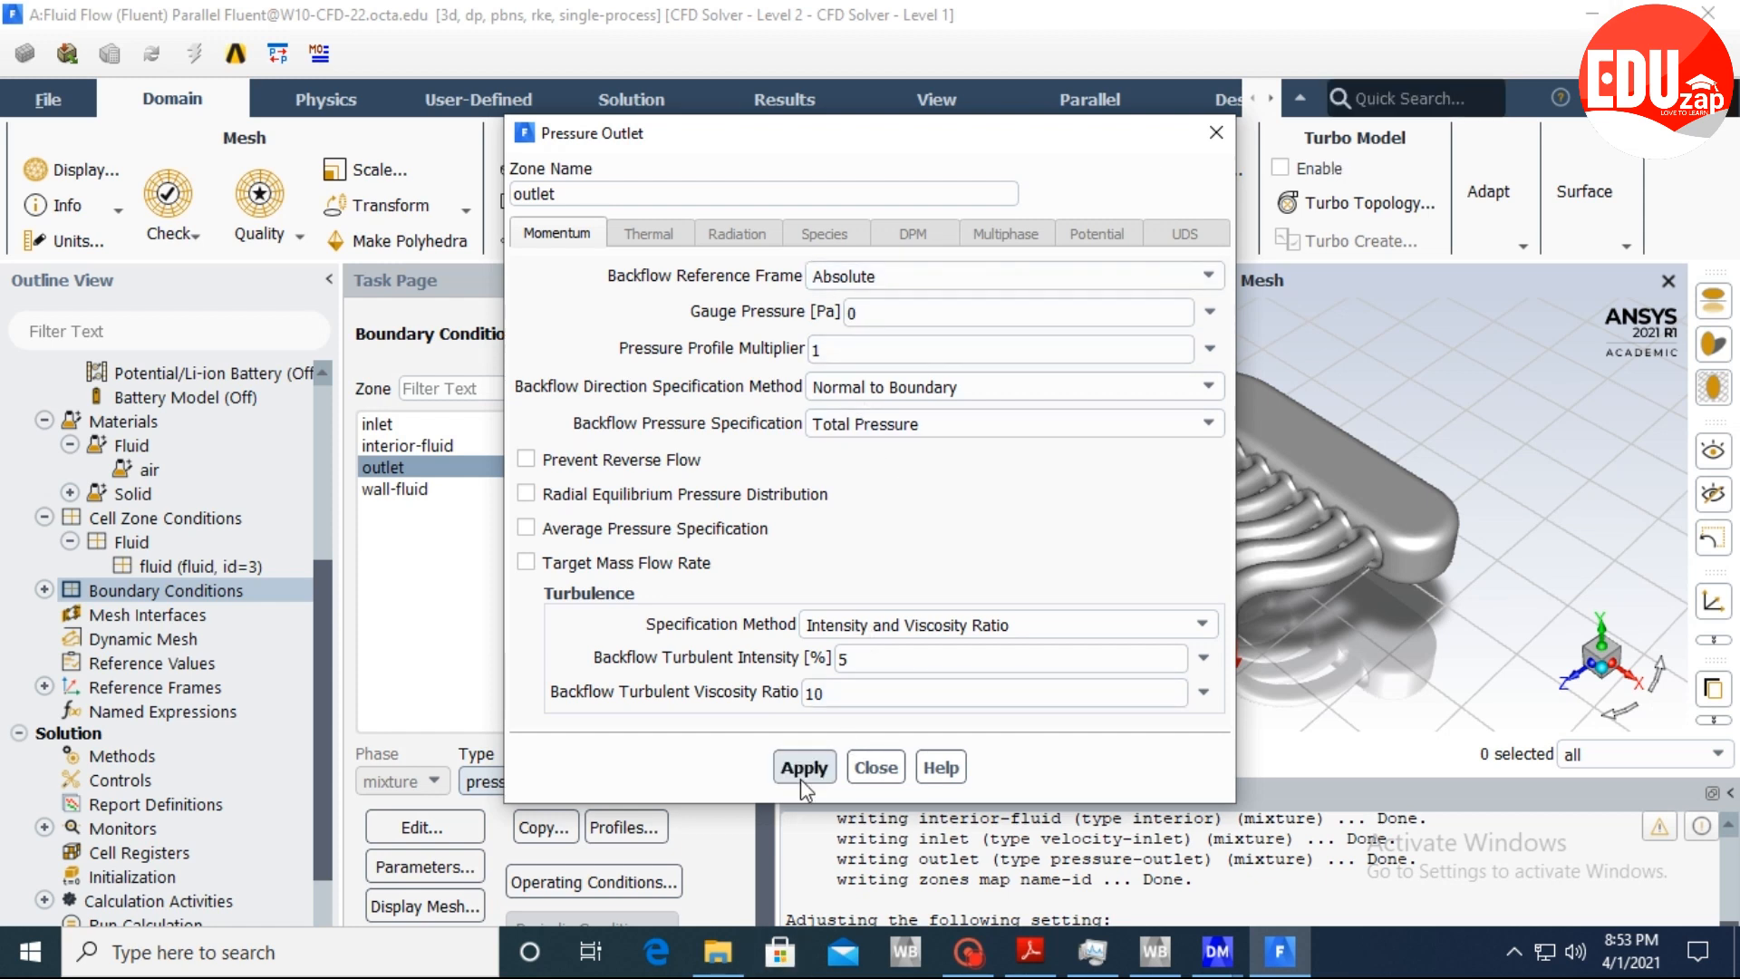
{"action": "left_click", "coordinate": [874, 773]}
Choose Standard Initialization for the solution and compute the initial values from the inlet.
{"action": "left_click_drag", "start_coordinate": [319, 595], "coordinate": [319, 667]}
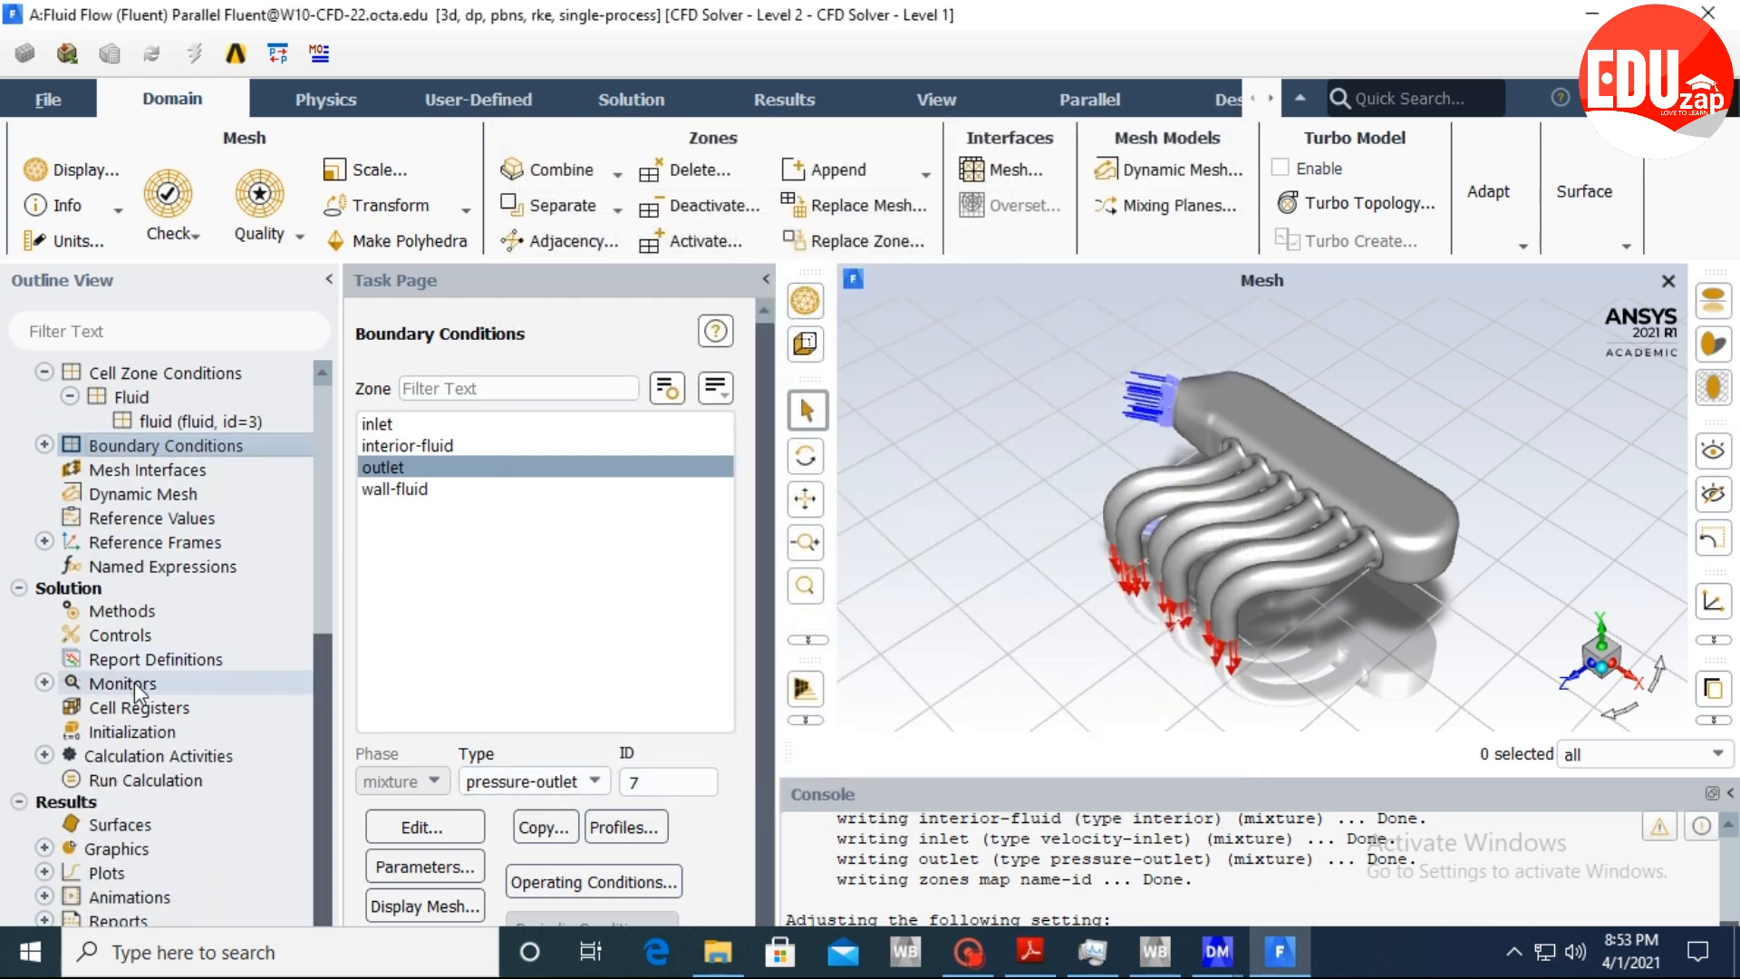
{"action": "double_click", "coordinate": [122, 734]}
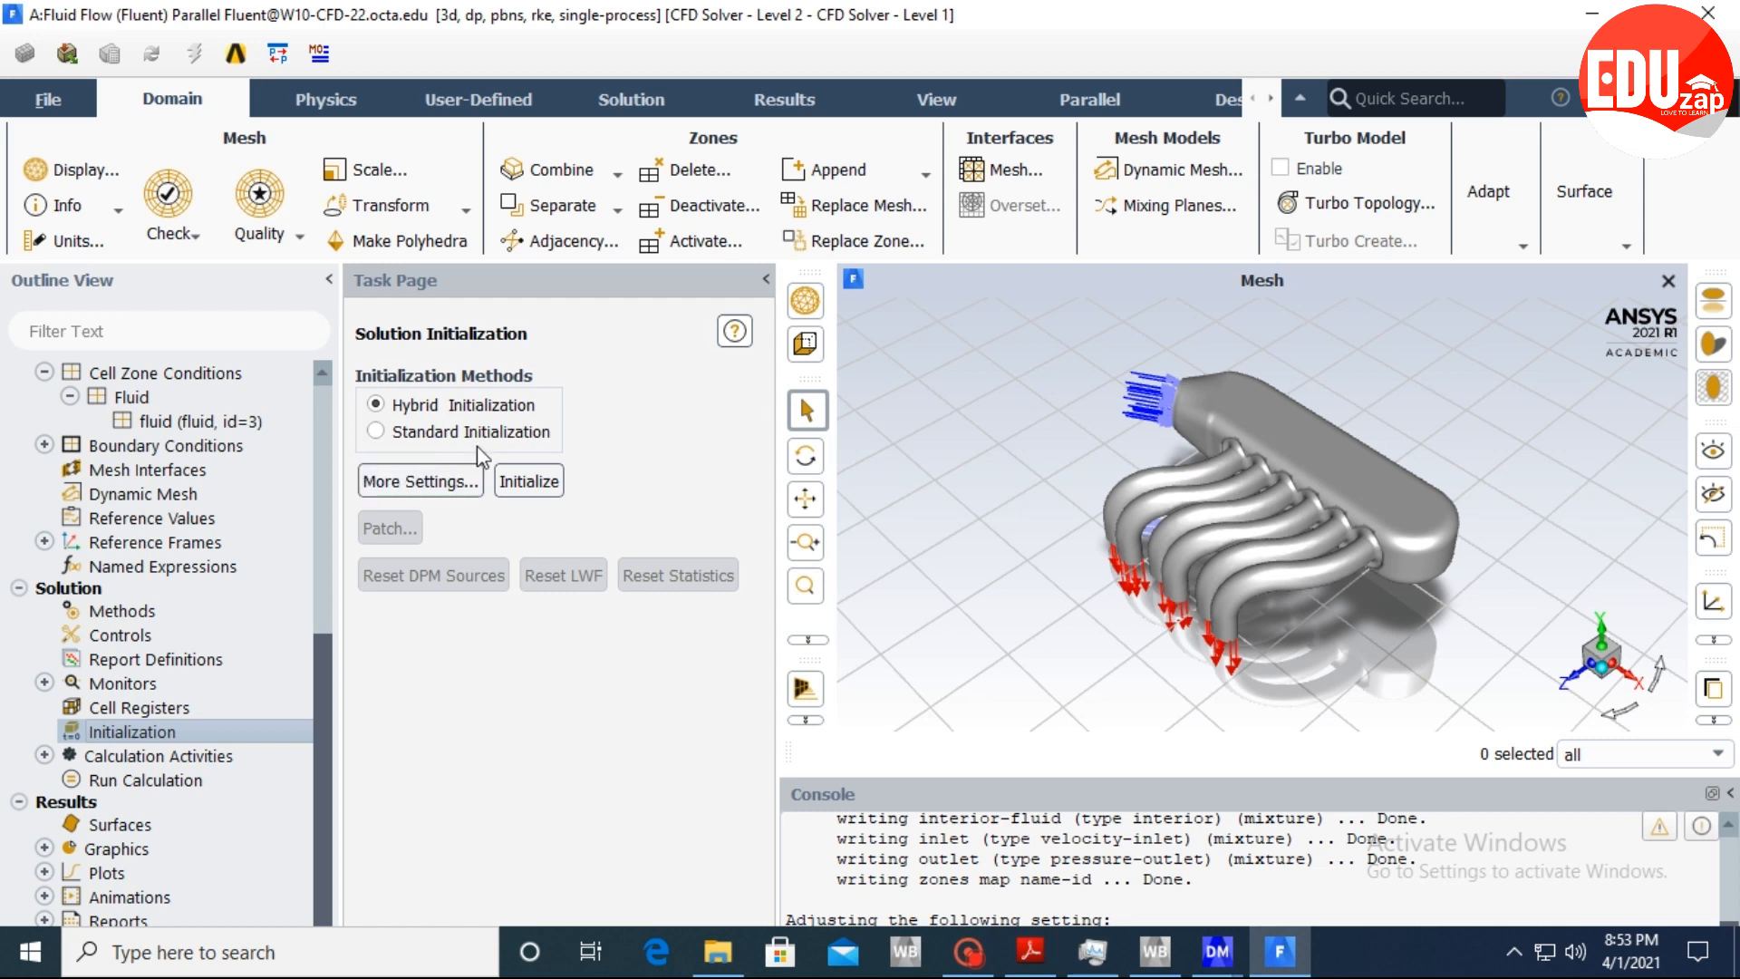
{"action": "left_click", "coordinate": [385, 438]}
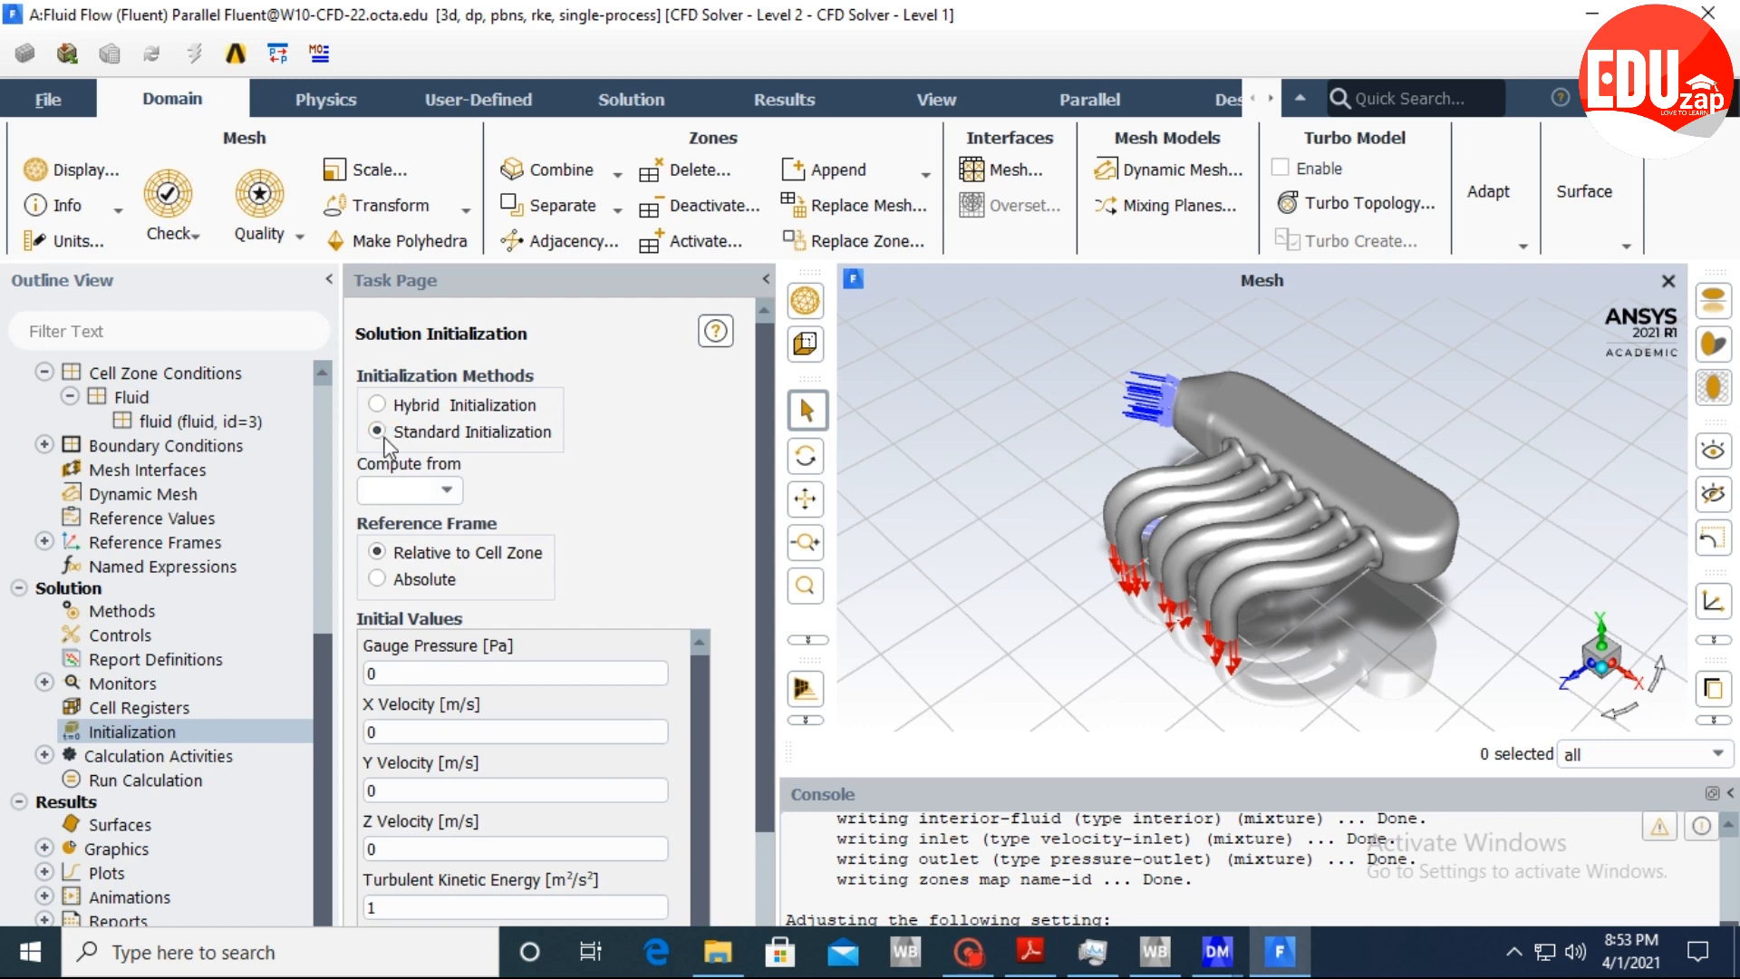
{"action": "left_click_drag", "start_coordinate": [759, 577], "coordinate": [769, 631]}
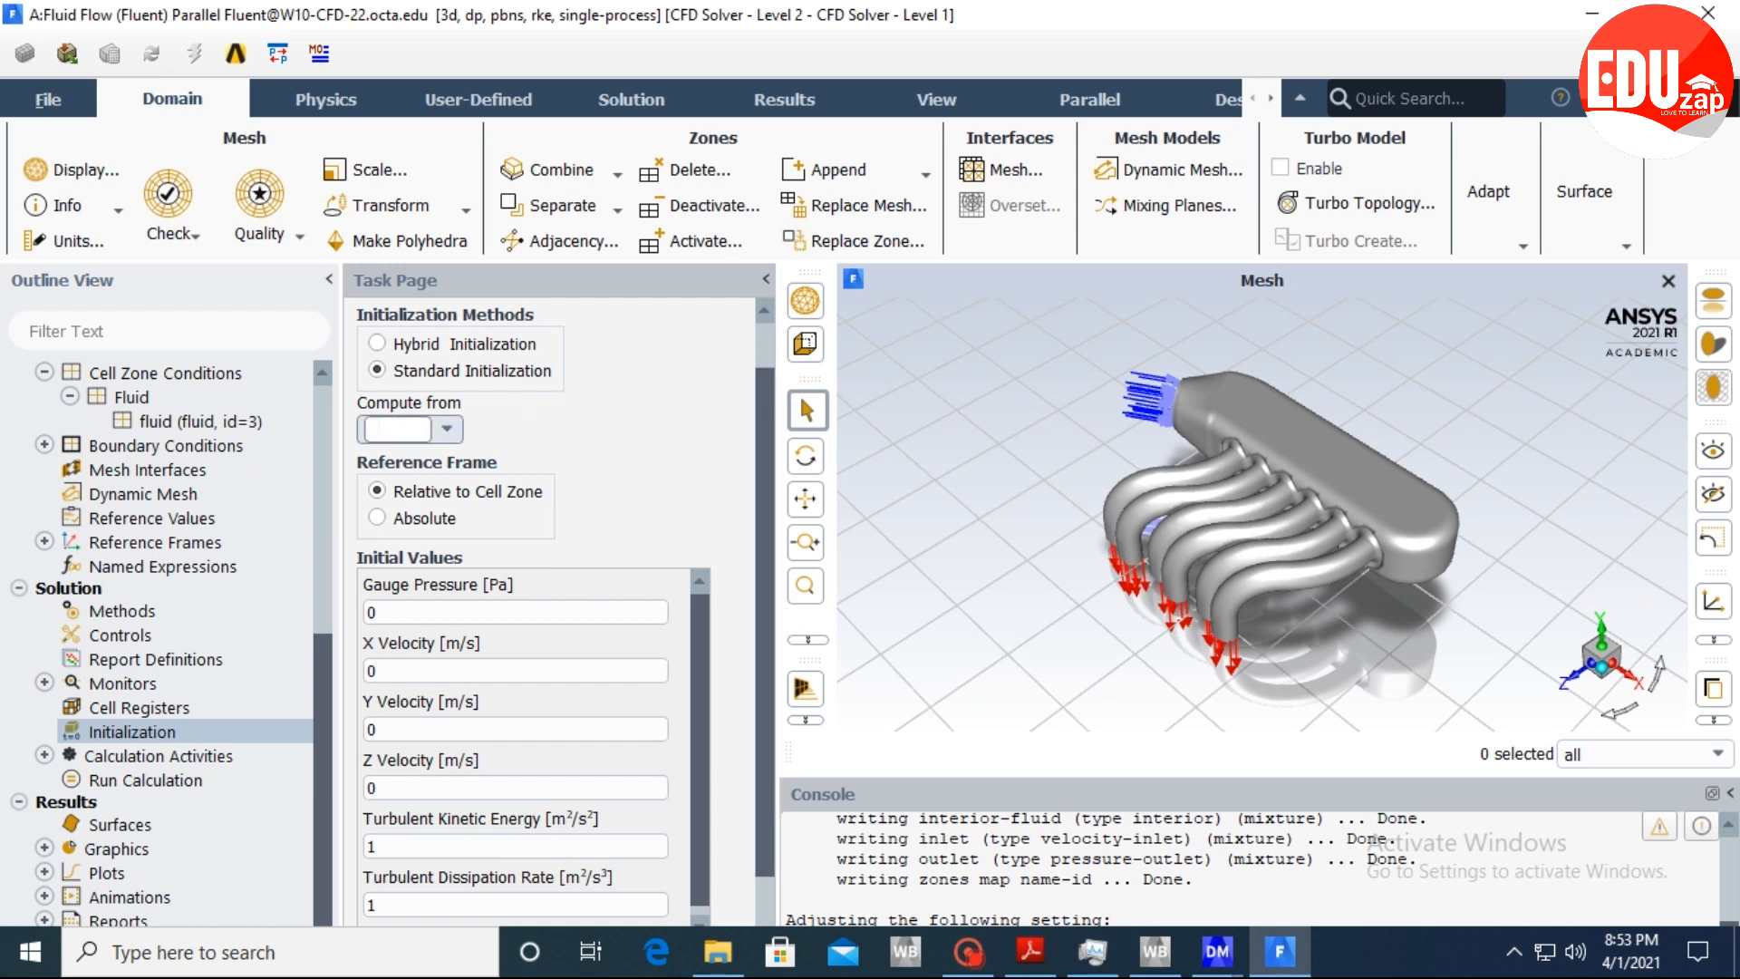
{"action": "left_click", "coordinate": [446, 430]}
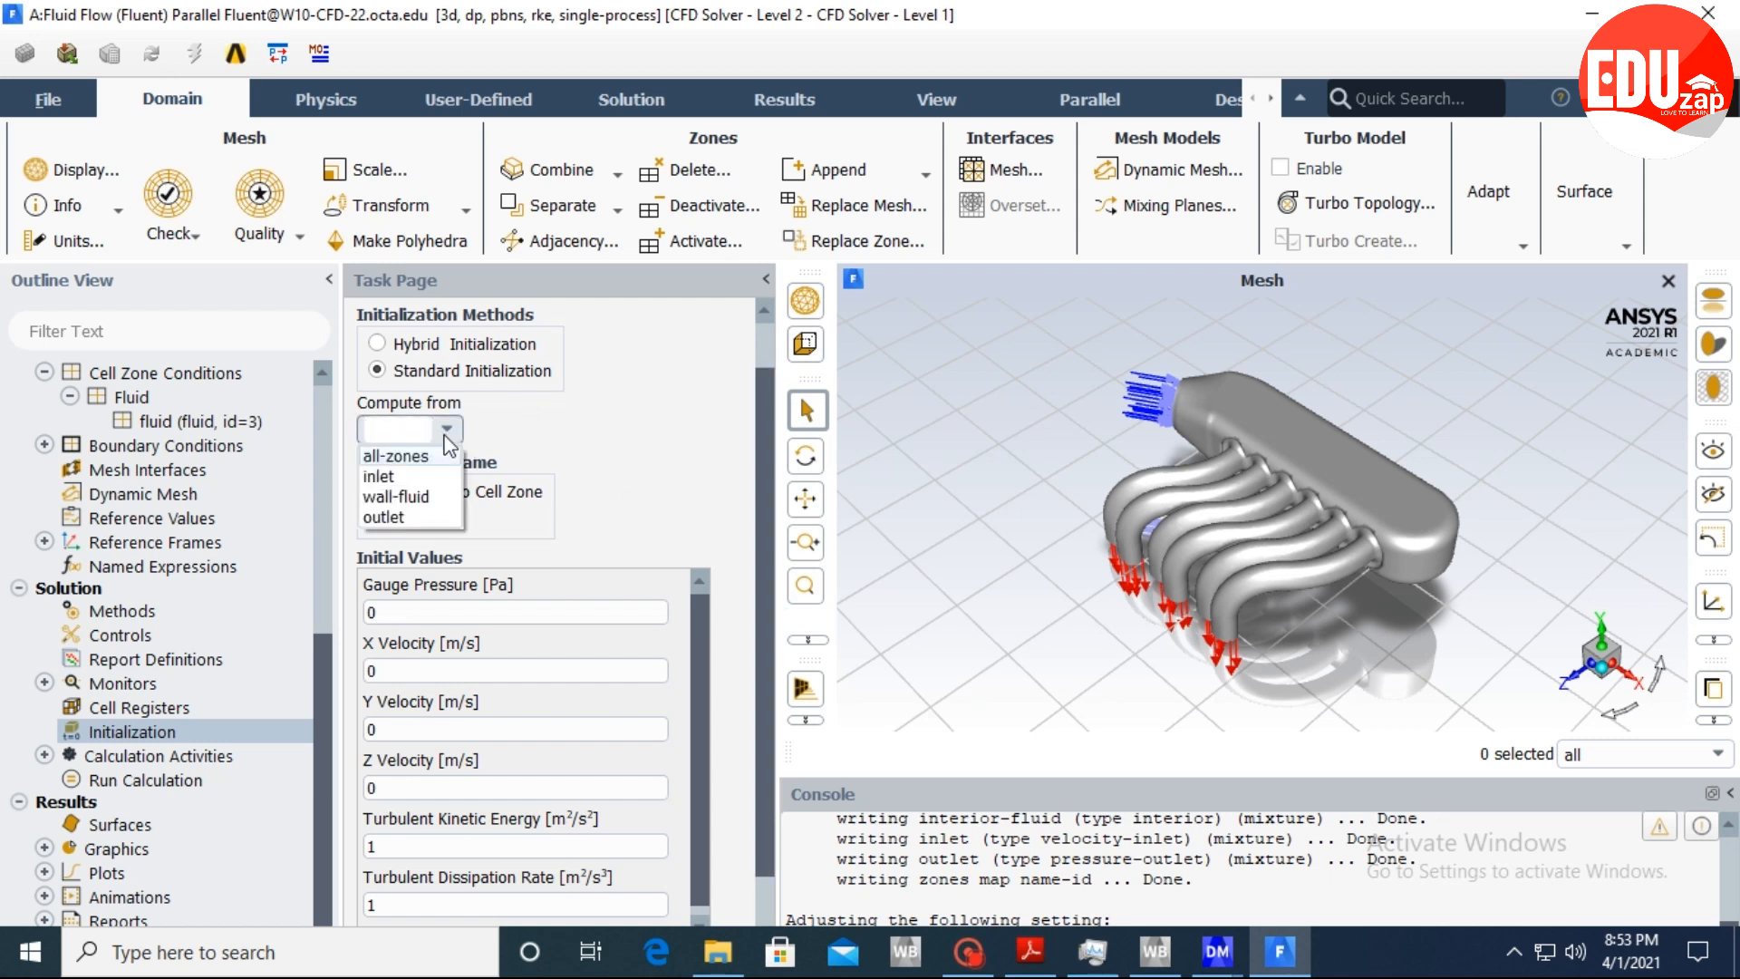
{"action": "left_click", "coordinate": [381, 476]}
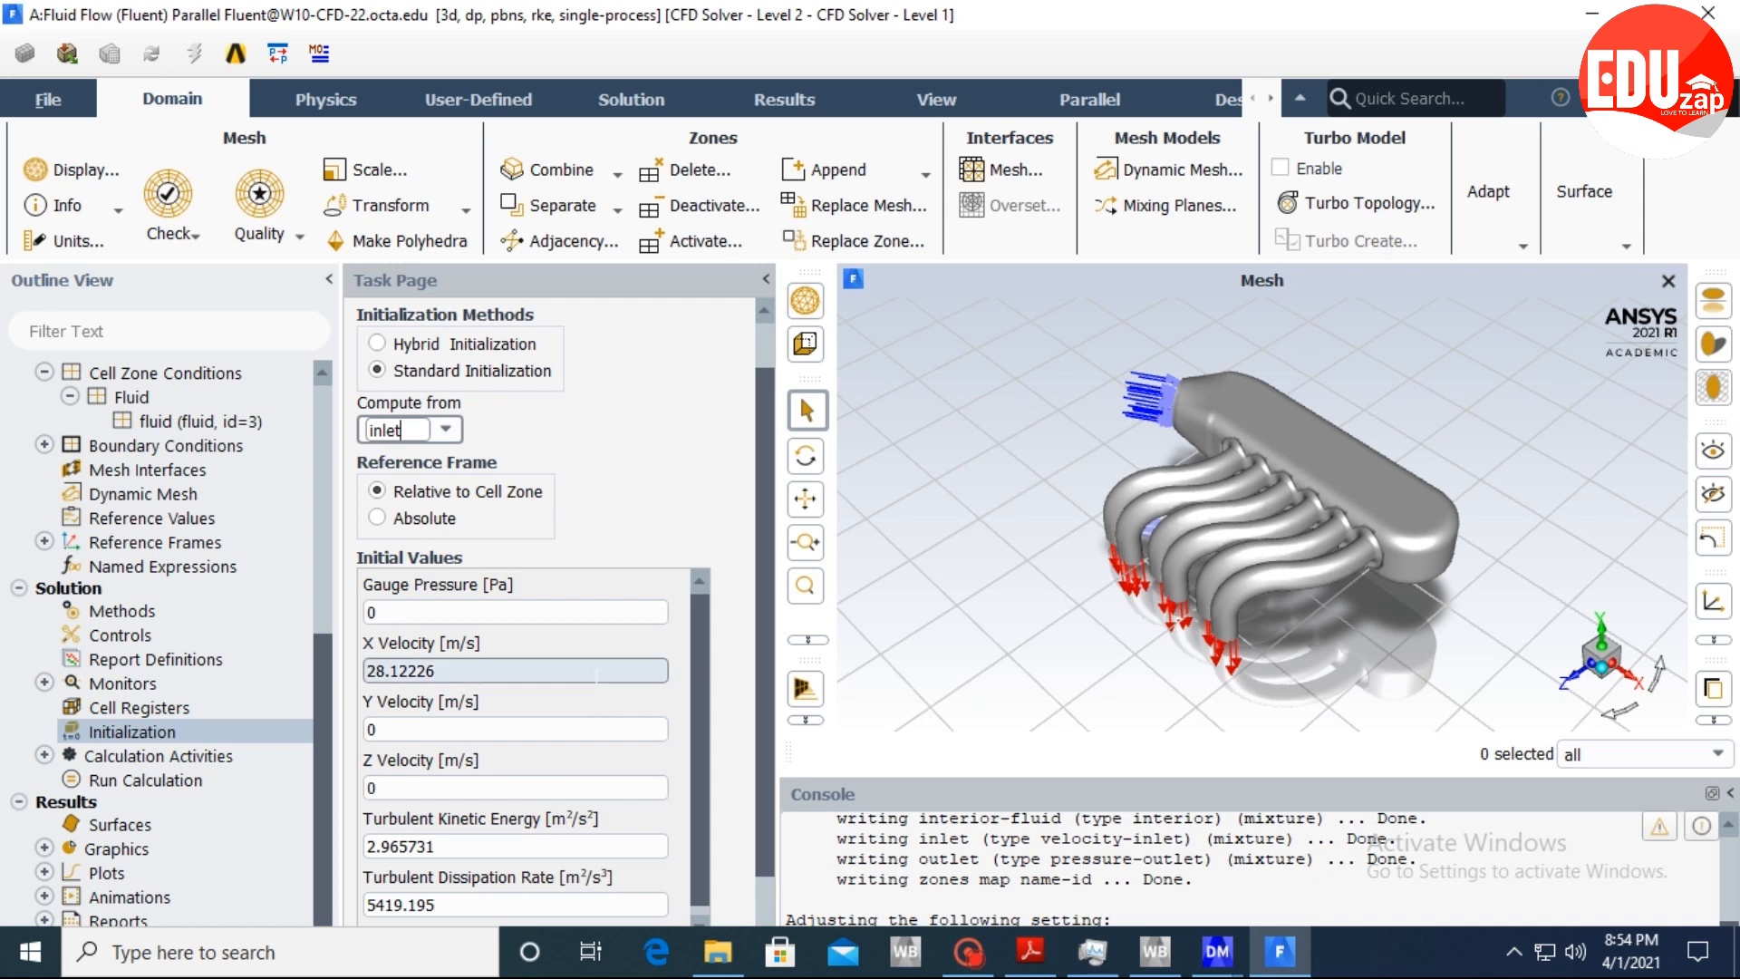
Try computing the initial values from all-zones and return the source to inlet.
{"action": "scroll", "coordinate": [713, 682], "scroll_direction": "down", "scroll_amount": 1}
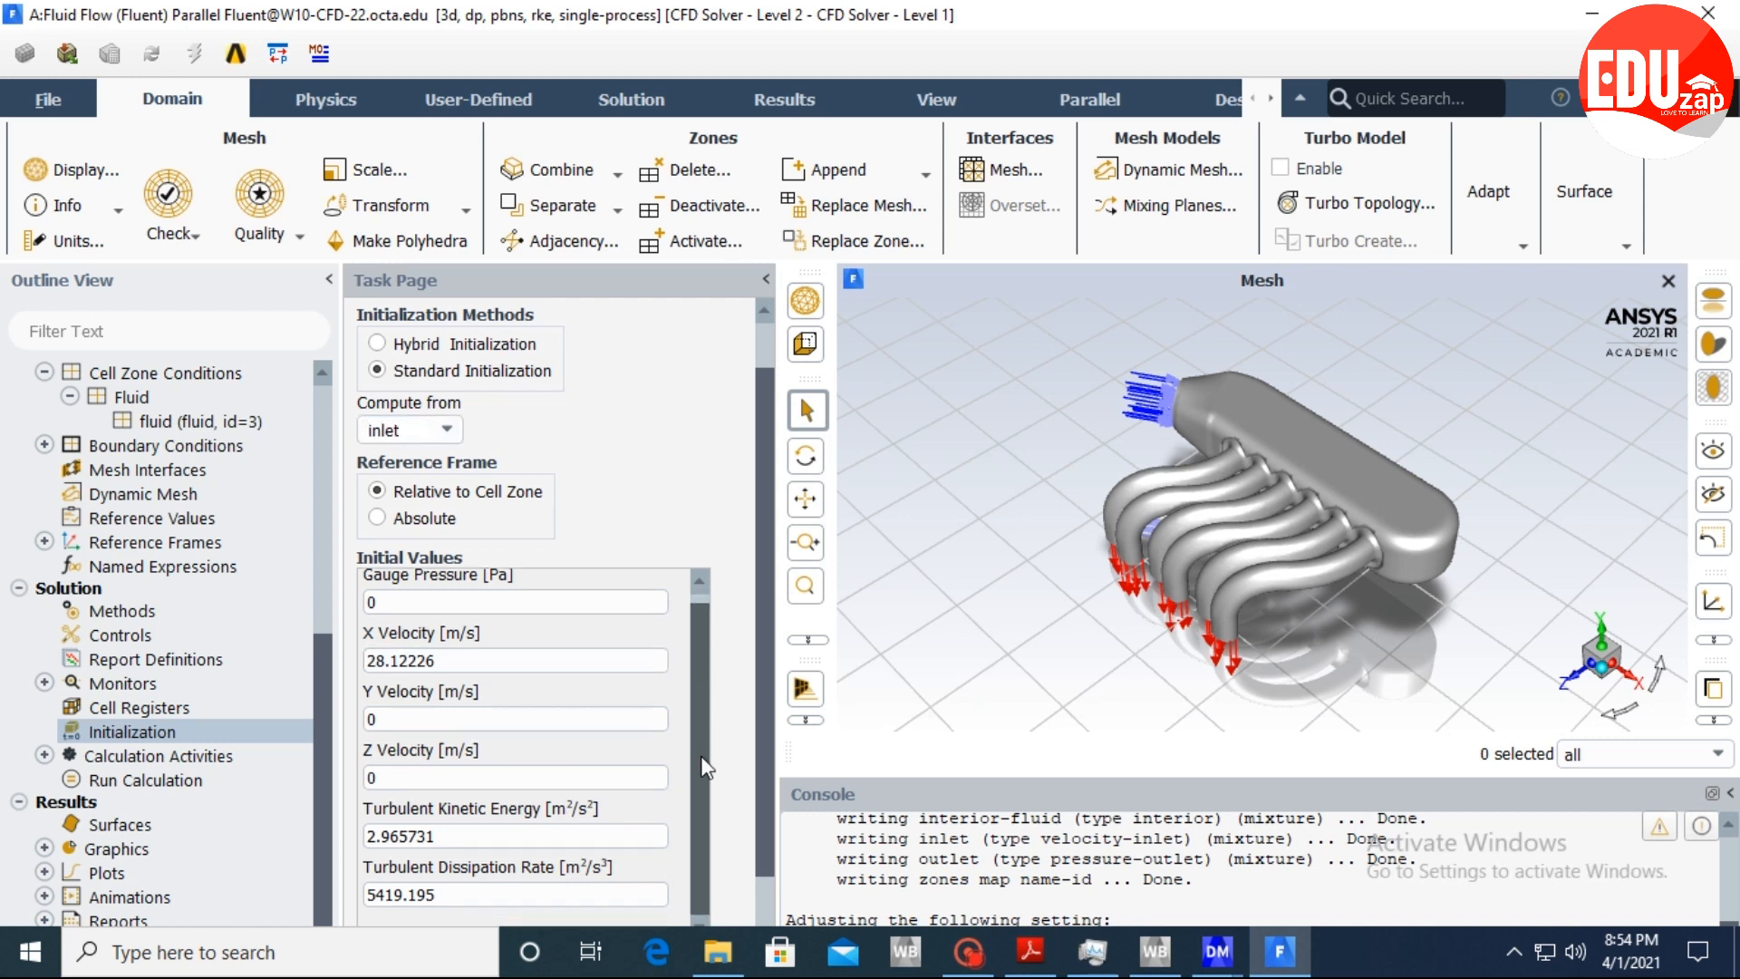
{"action": "scroll", "coordinate": [771, 684], "scroll_direction": "up", "scroll_amount": 1}
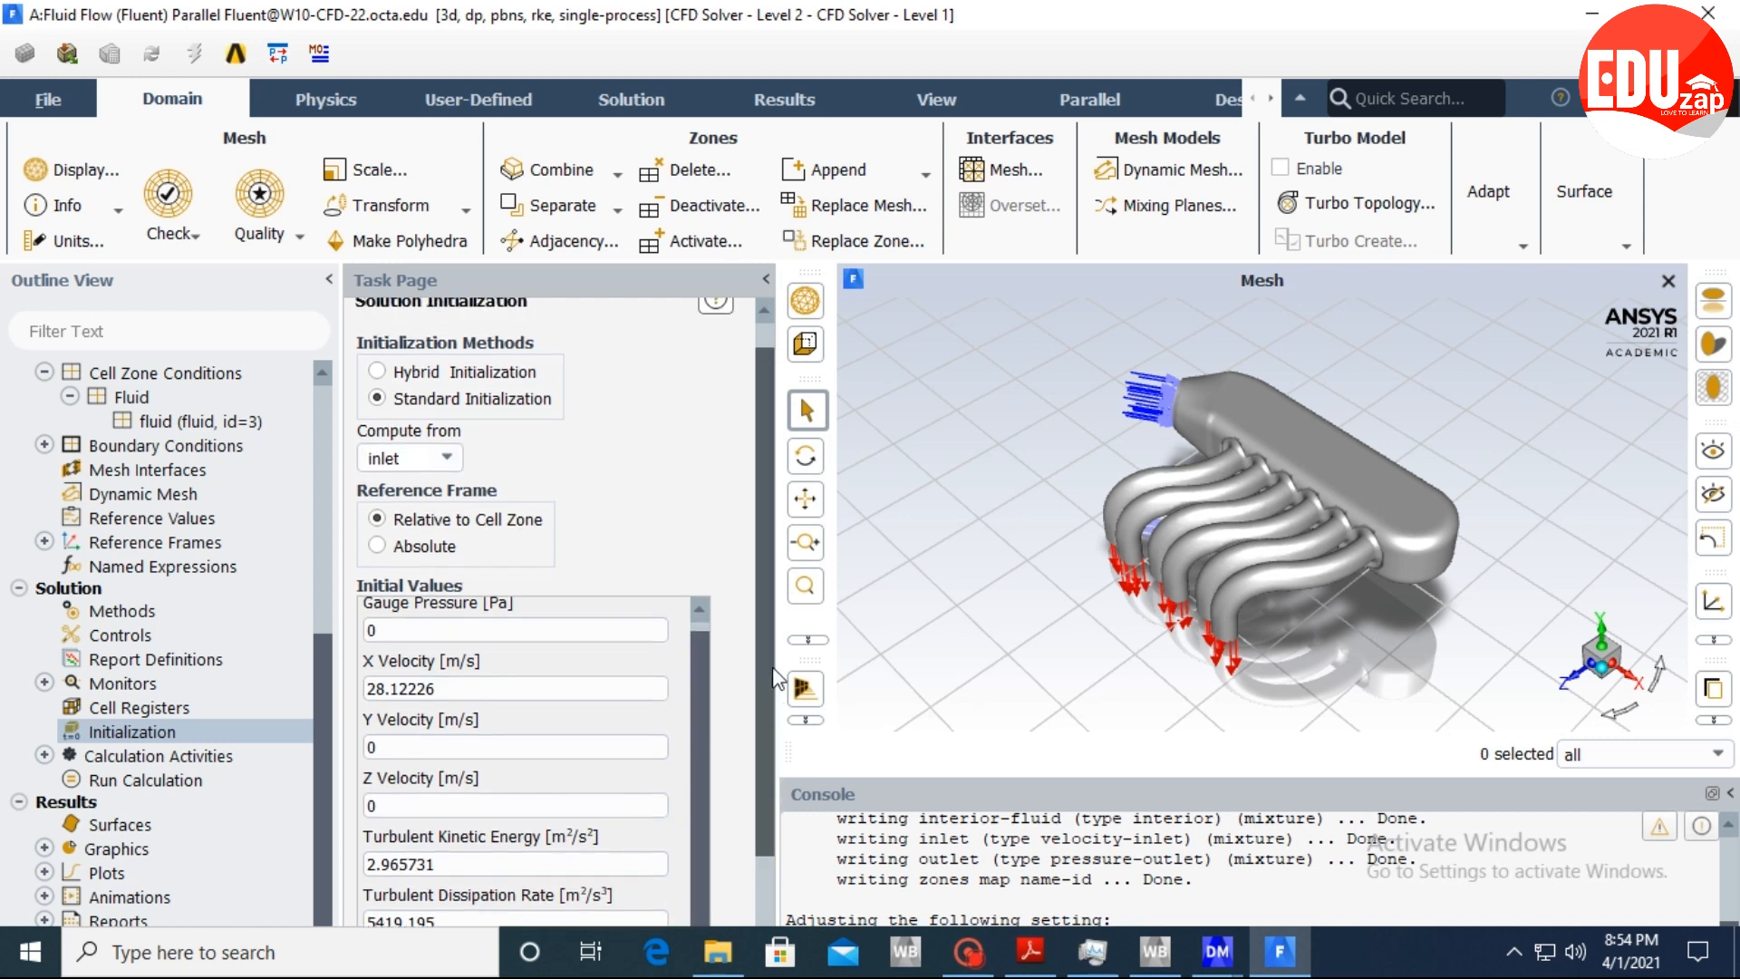
{"action": "left_click_drag", "start_coordinate": [775, 678], "coordinate": [777, 810]}
{"action": "scroll", "coordinate": [776, 809], "scroll_direction": "up", "scroll_amount": 3}
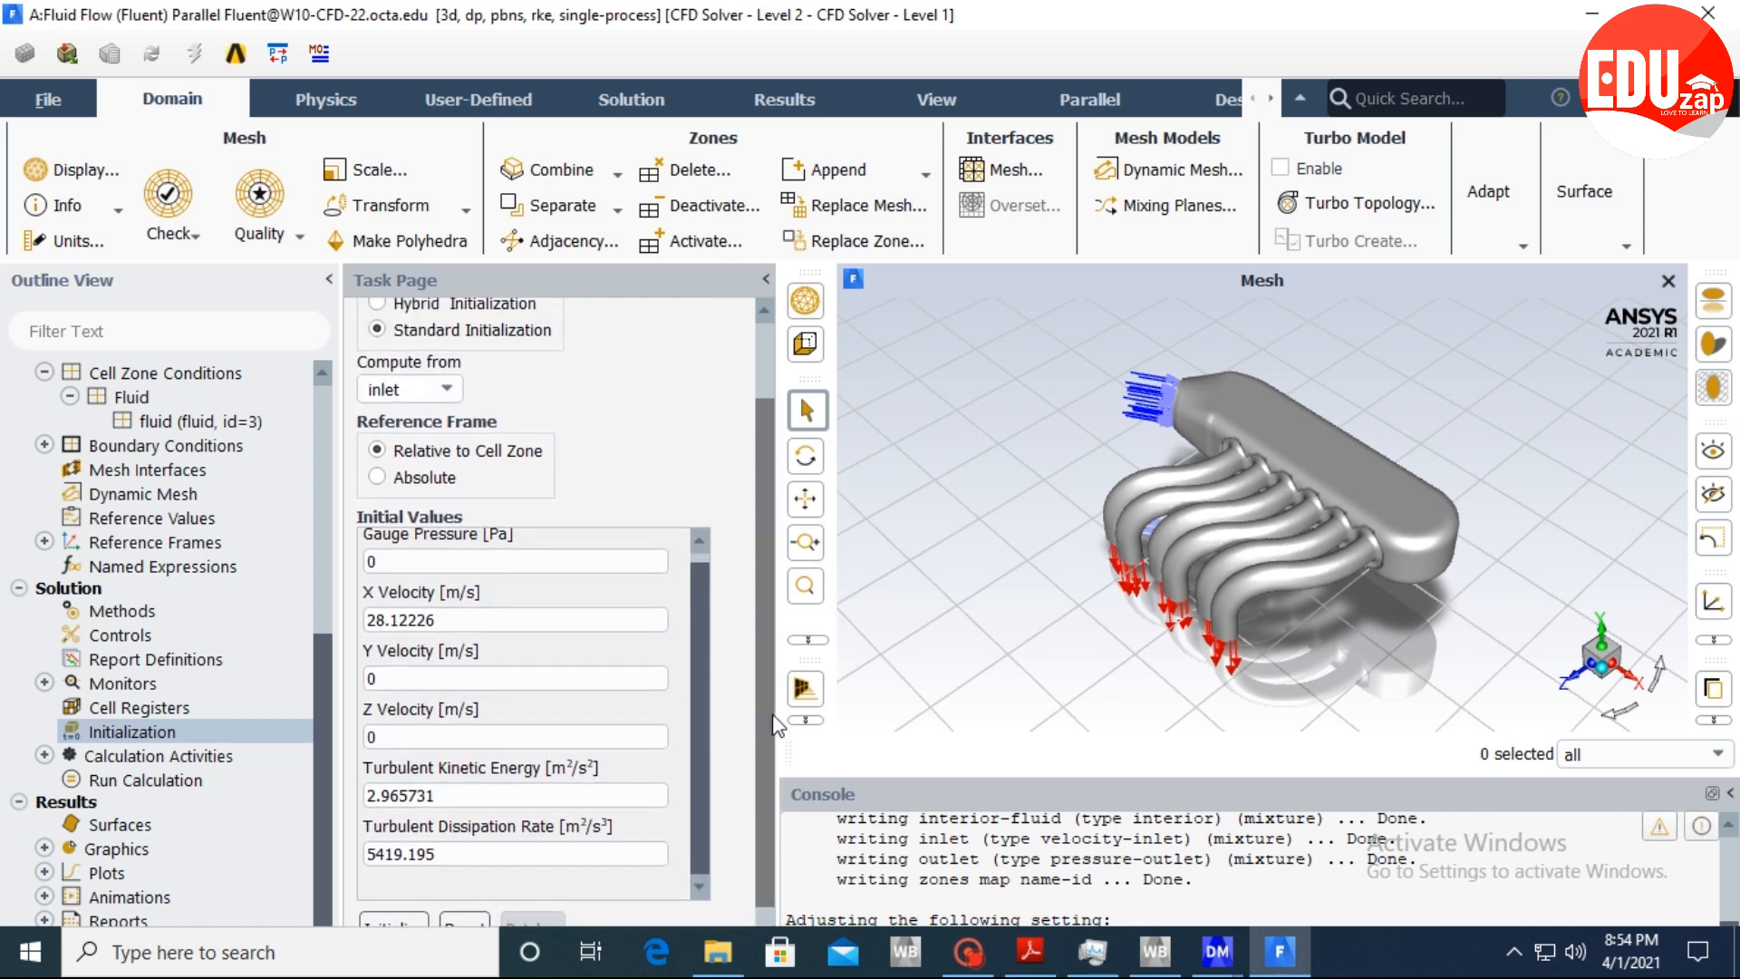
{"action": "double_click", "coordinate": [396, 387]}
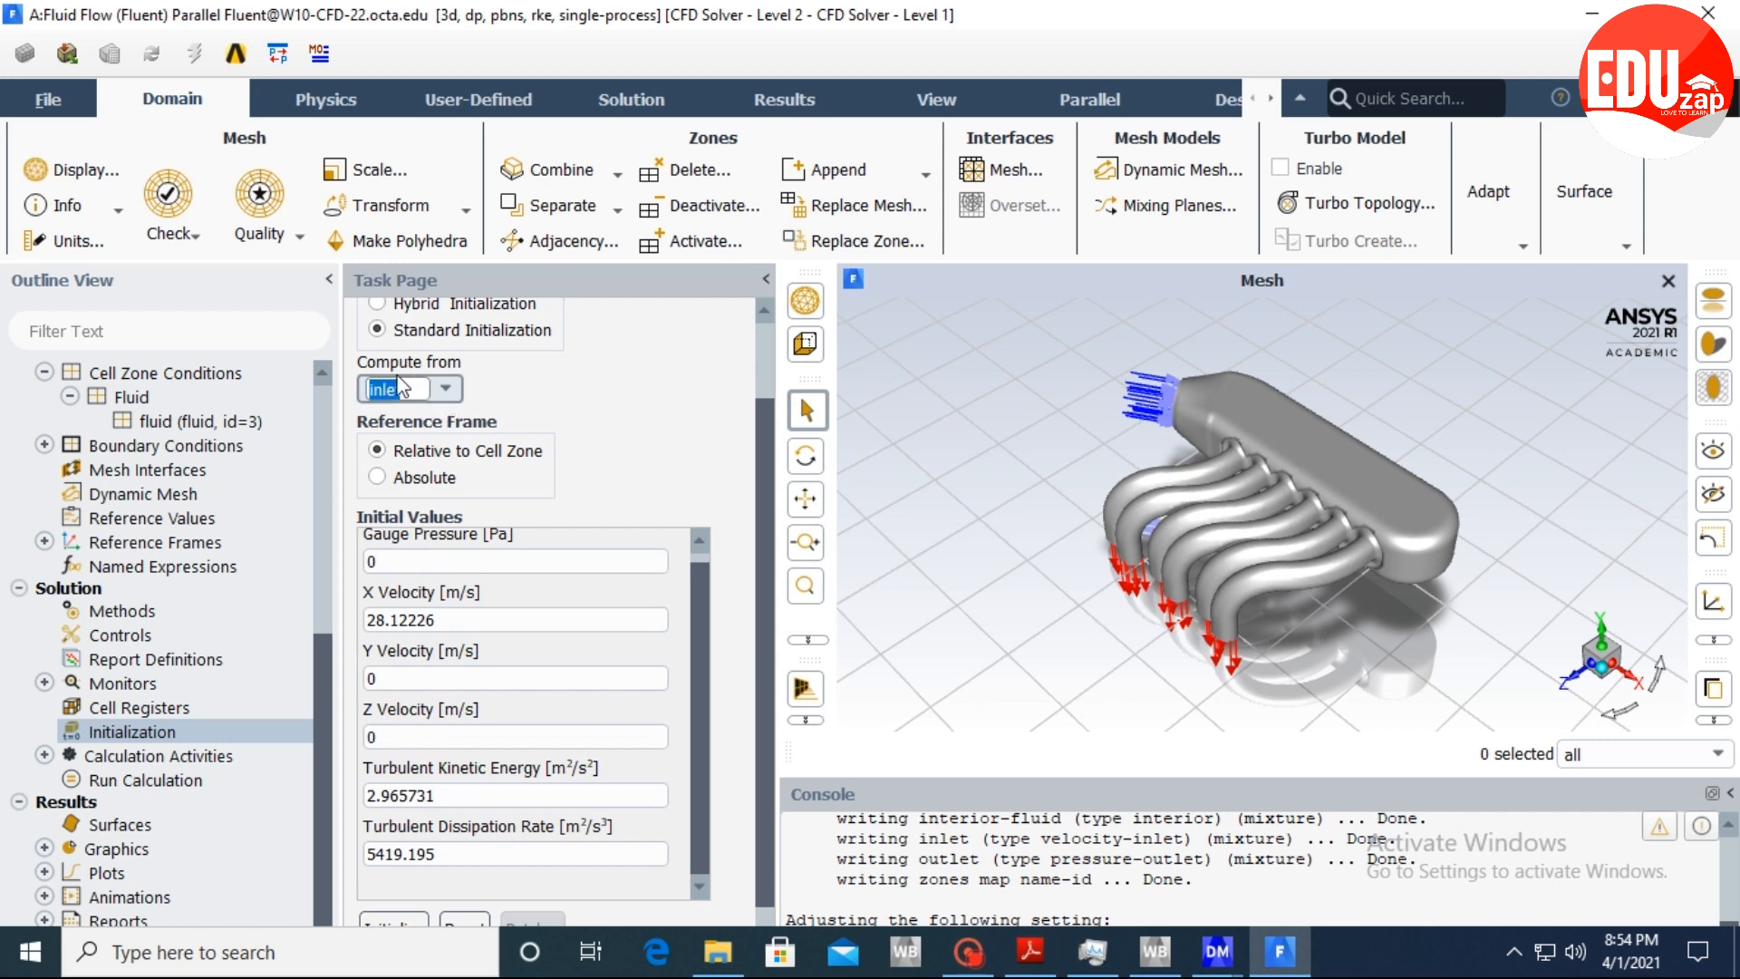
{"action": "left_click", "coordinate": [449, 389]}
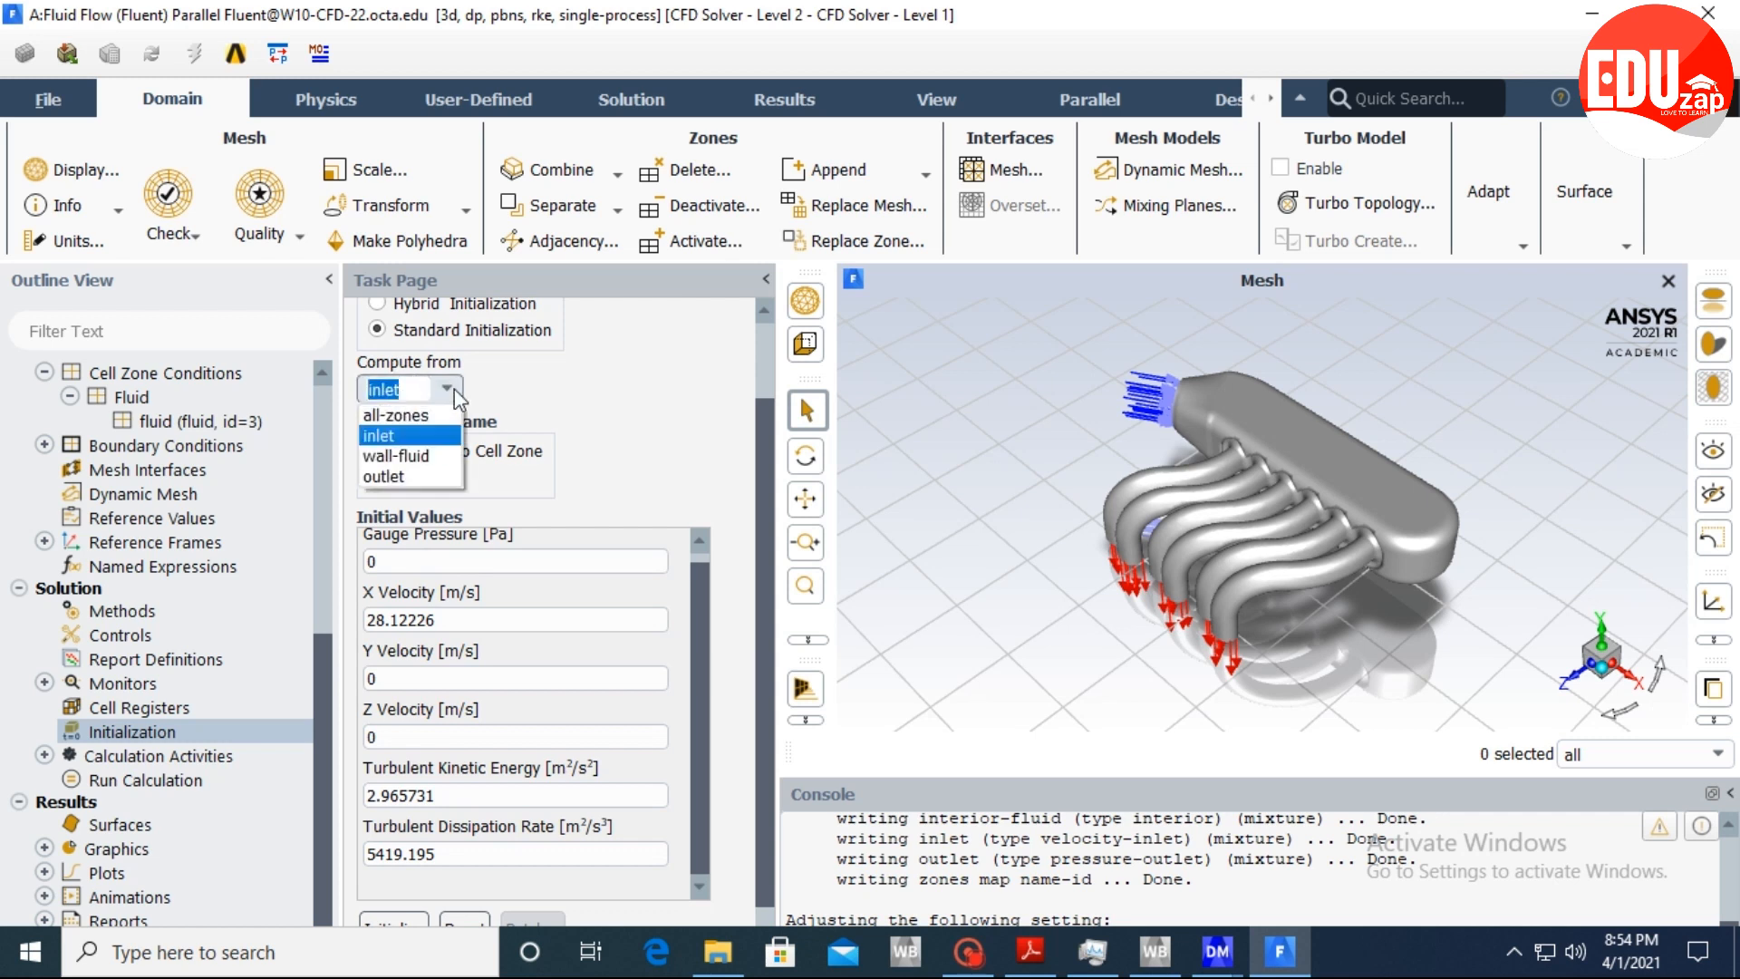
{"action": "left_click", "coordinate": [399, 415]}
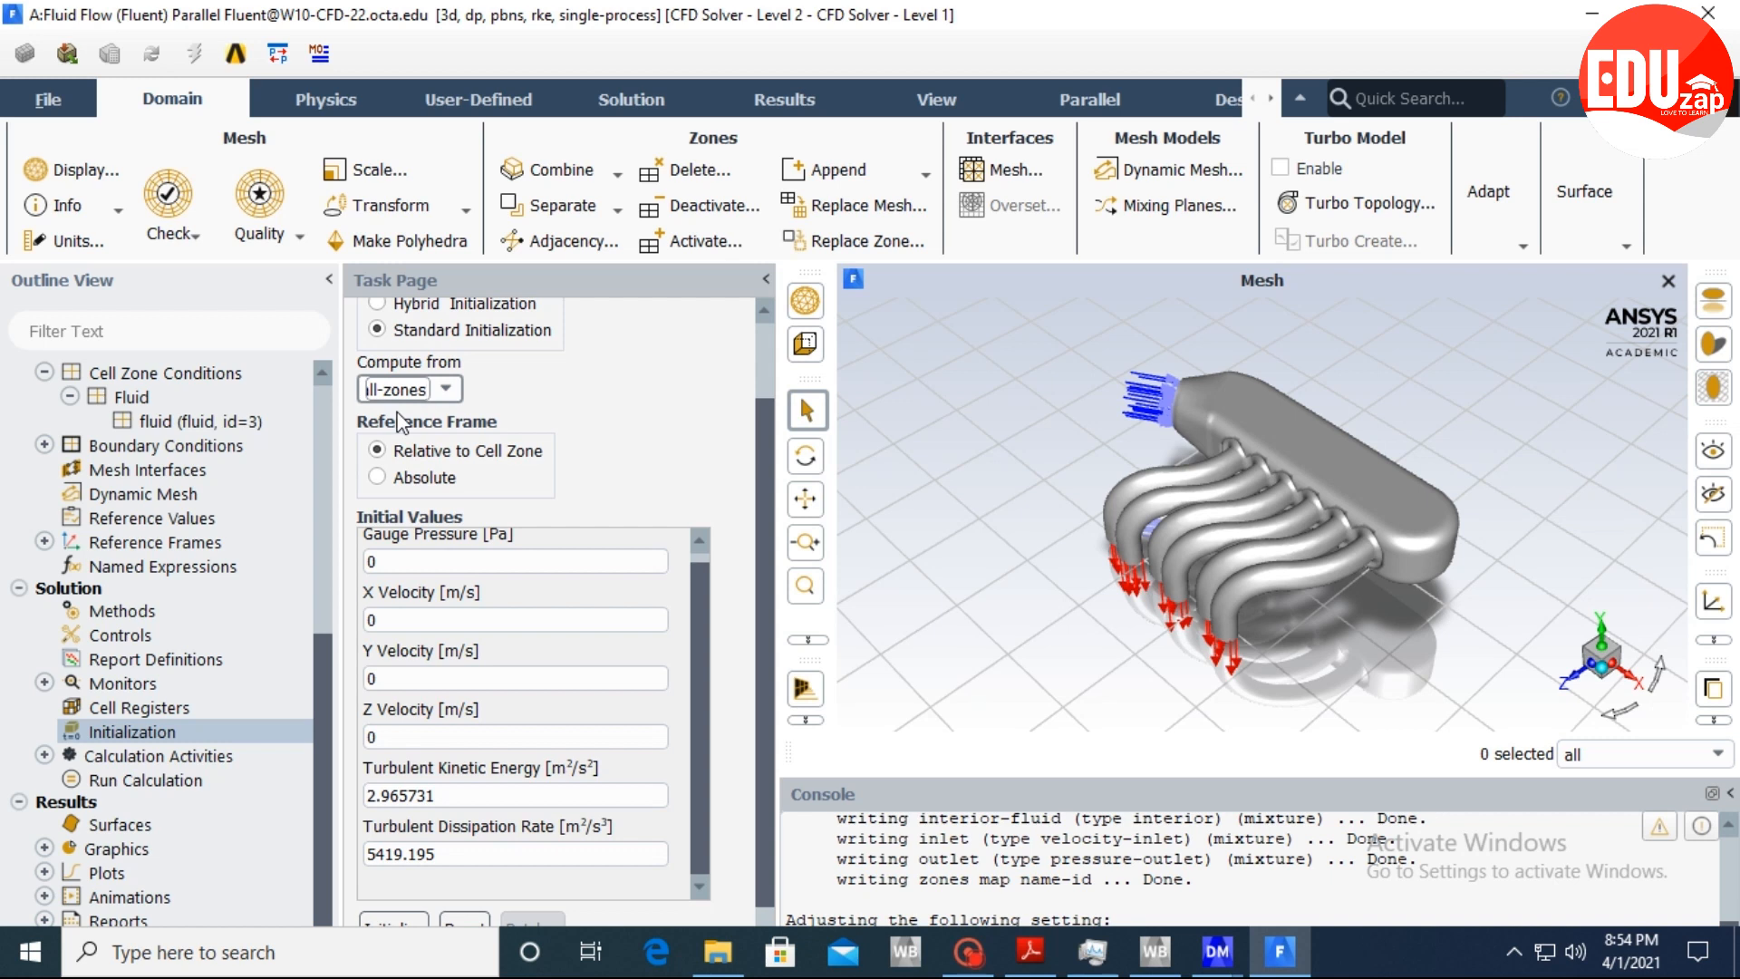
{"action": "left_click", "coordinate": [445, 390]}
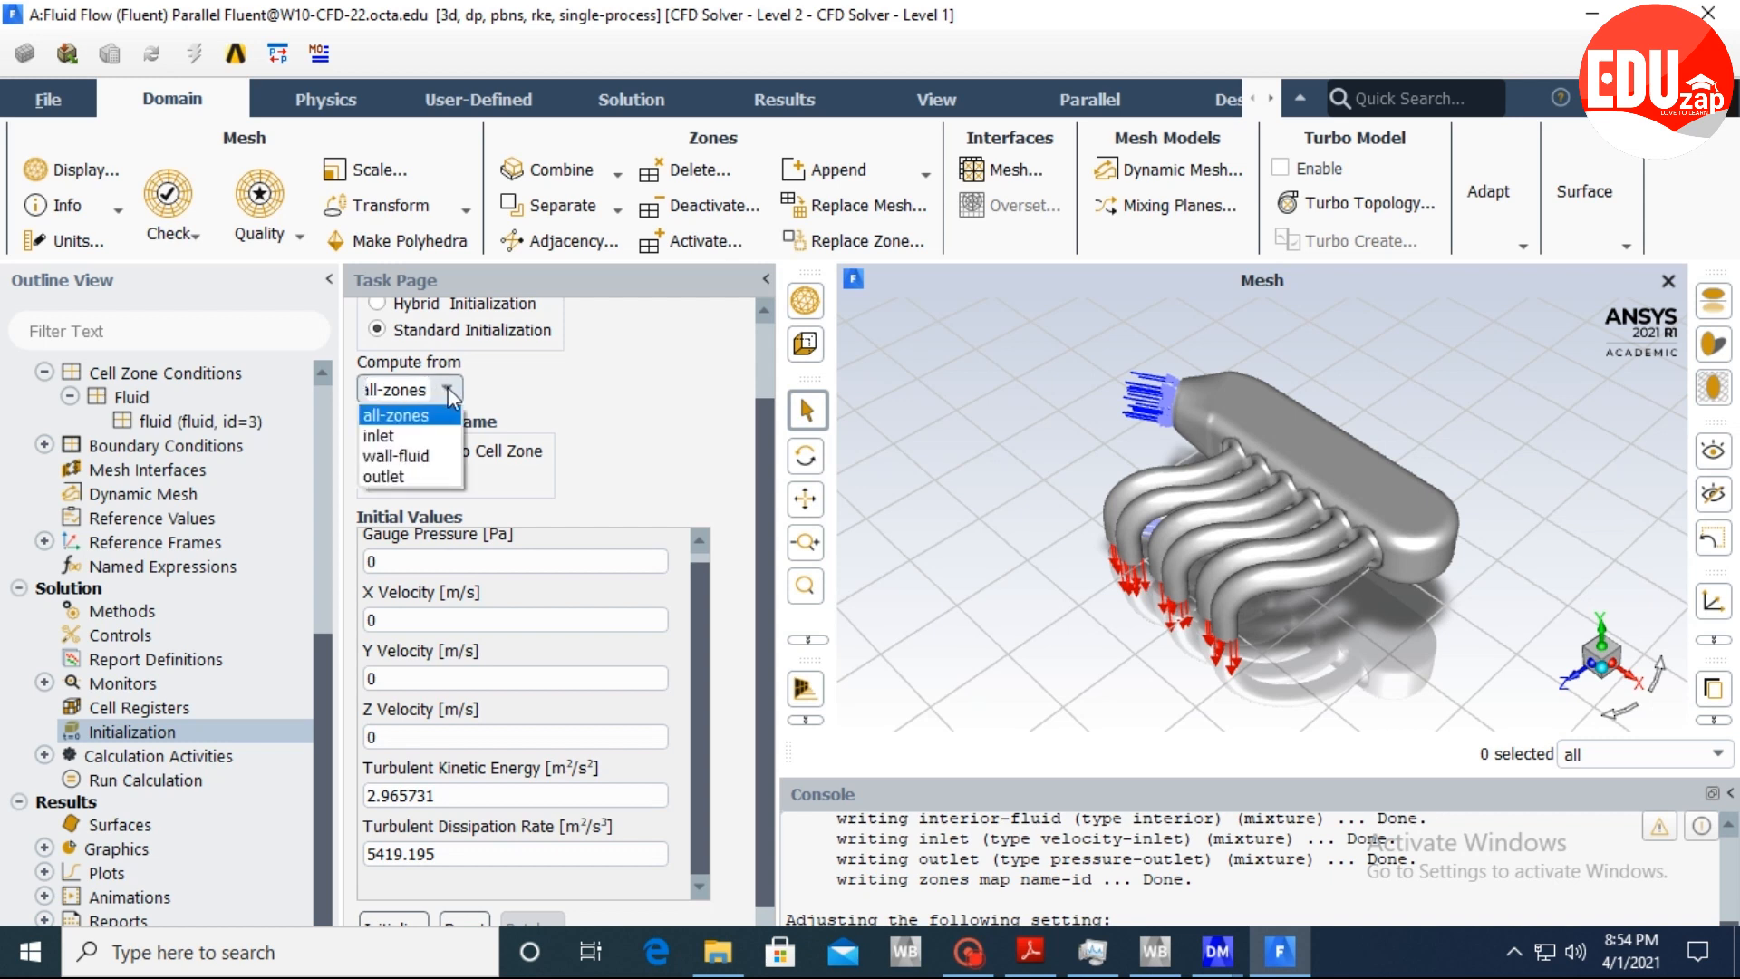
{"action": "left_click", "coordinate": [411, 439]}
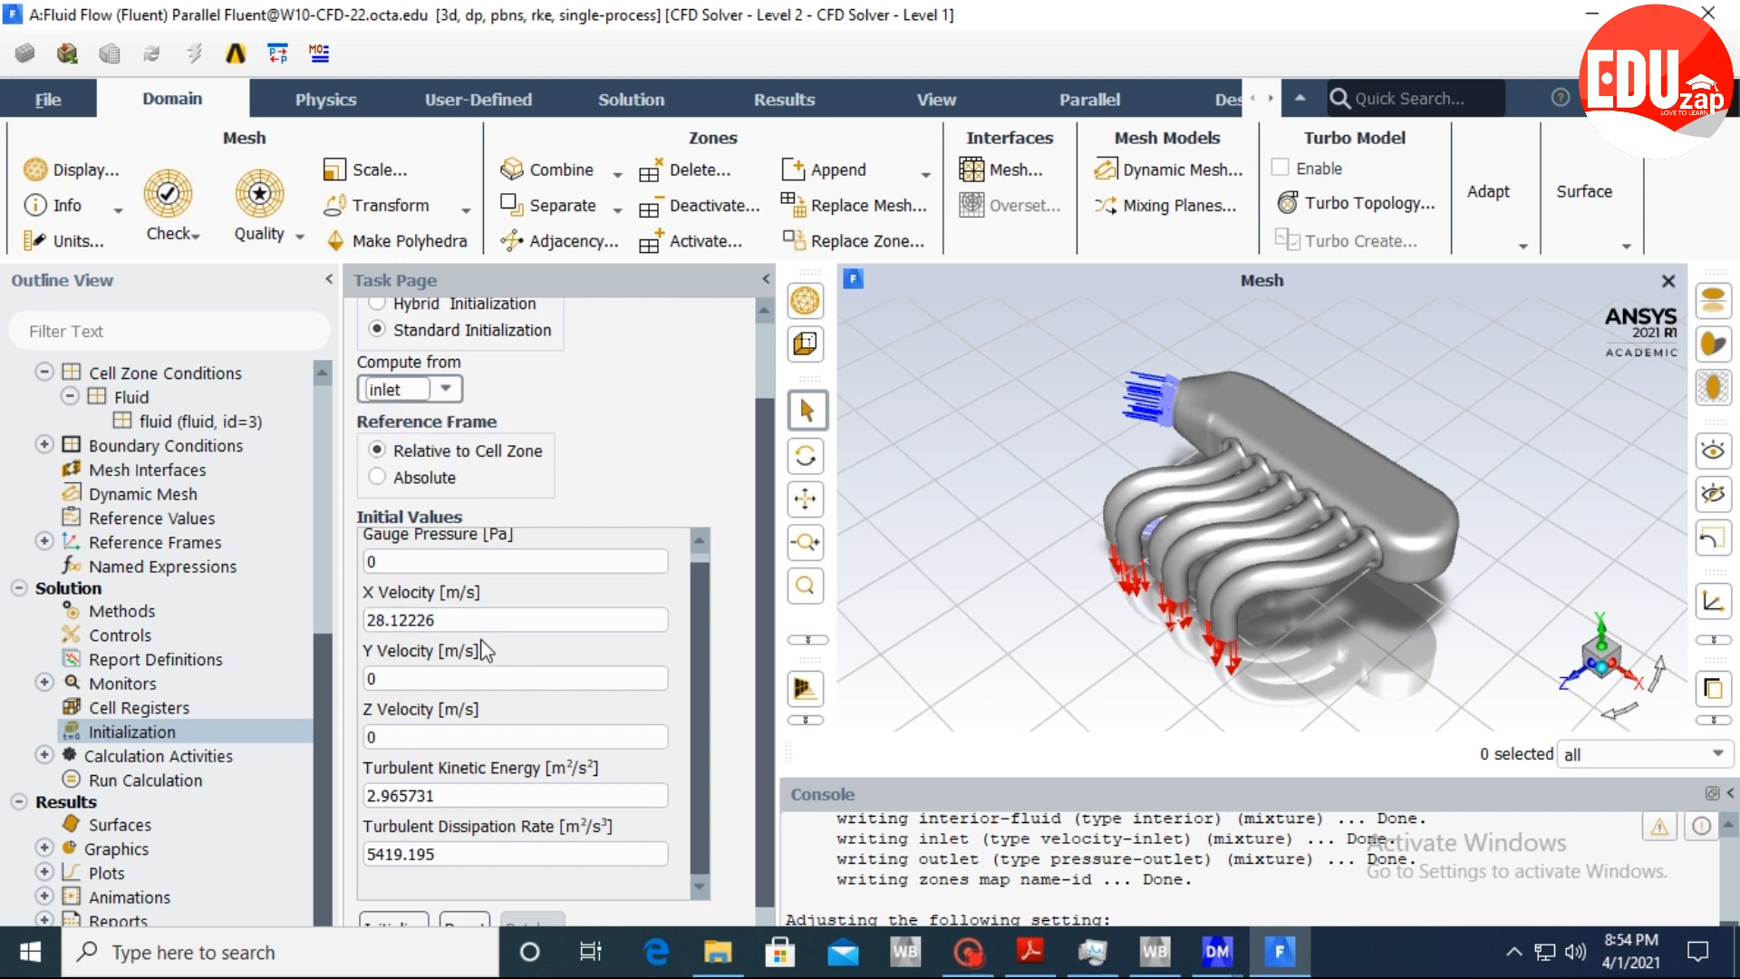
Set the run calculation to 50 iterations, run it and acknowledge its completion.
{"action": "scroll", "coordinate": [757, 634], "scroll_direction": "down", "scroll_amount": 2}
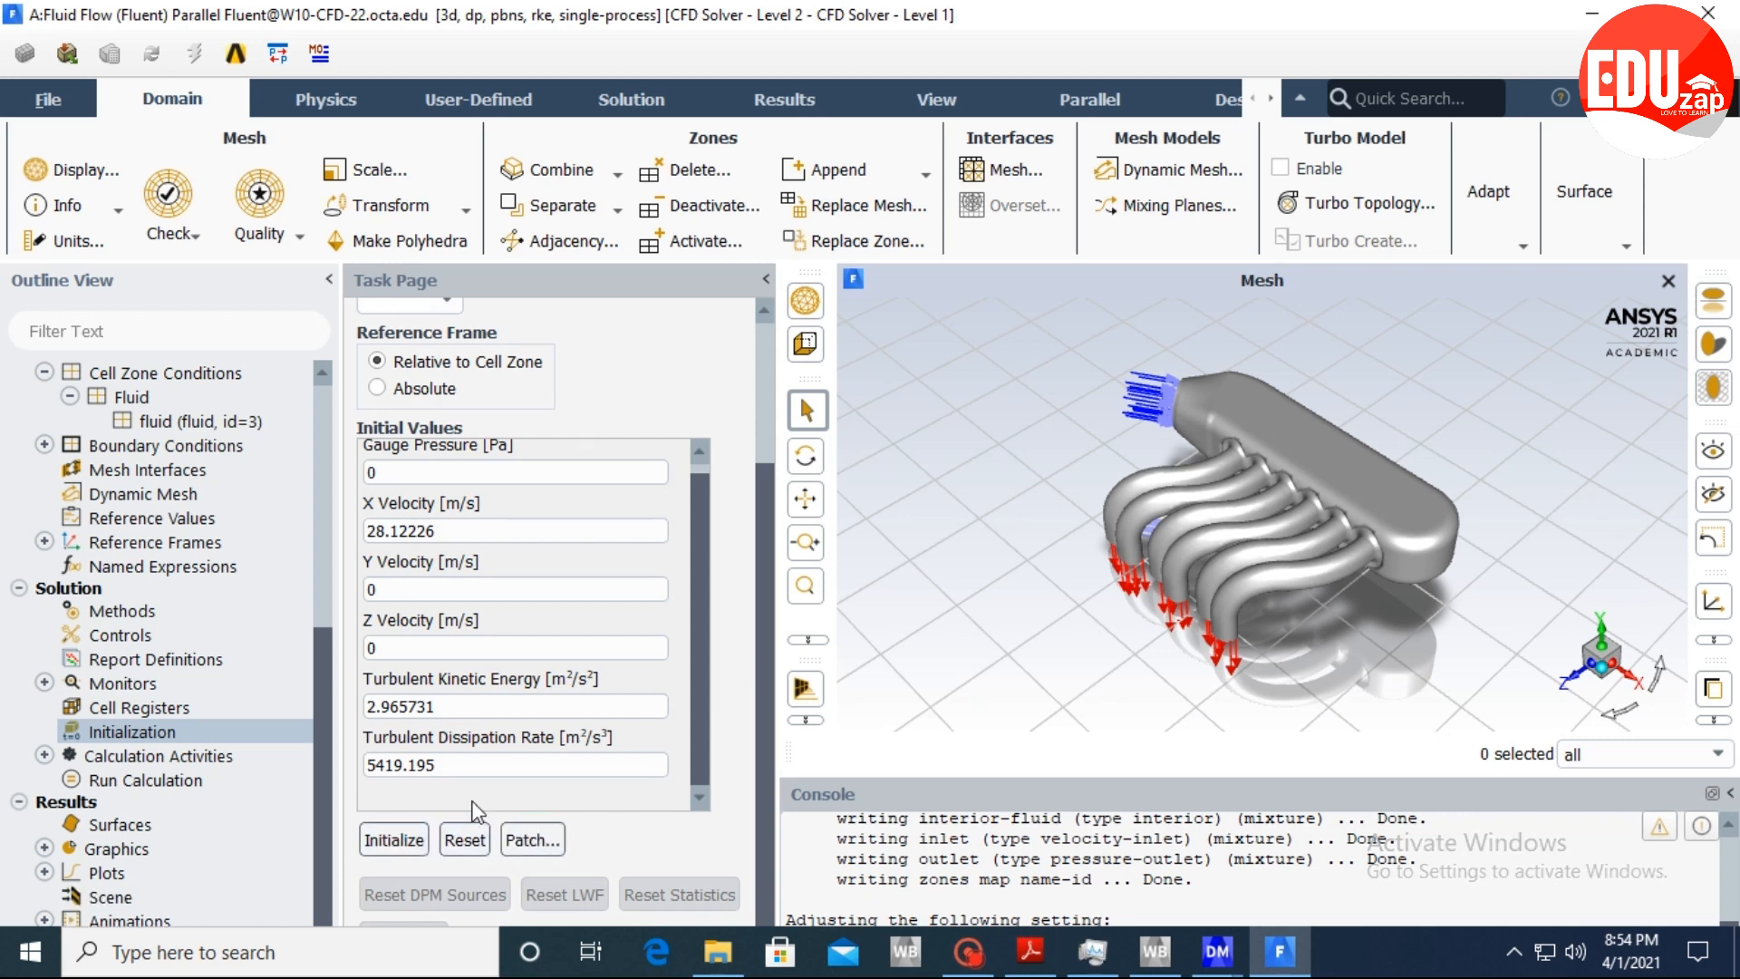
{"action": "scroll", "coordinate": [1042, 863], "scroll_direction": "down", "scroll_amount": 1}
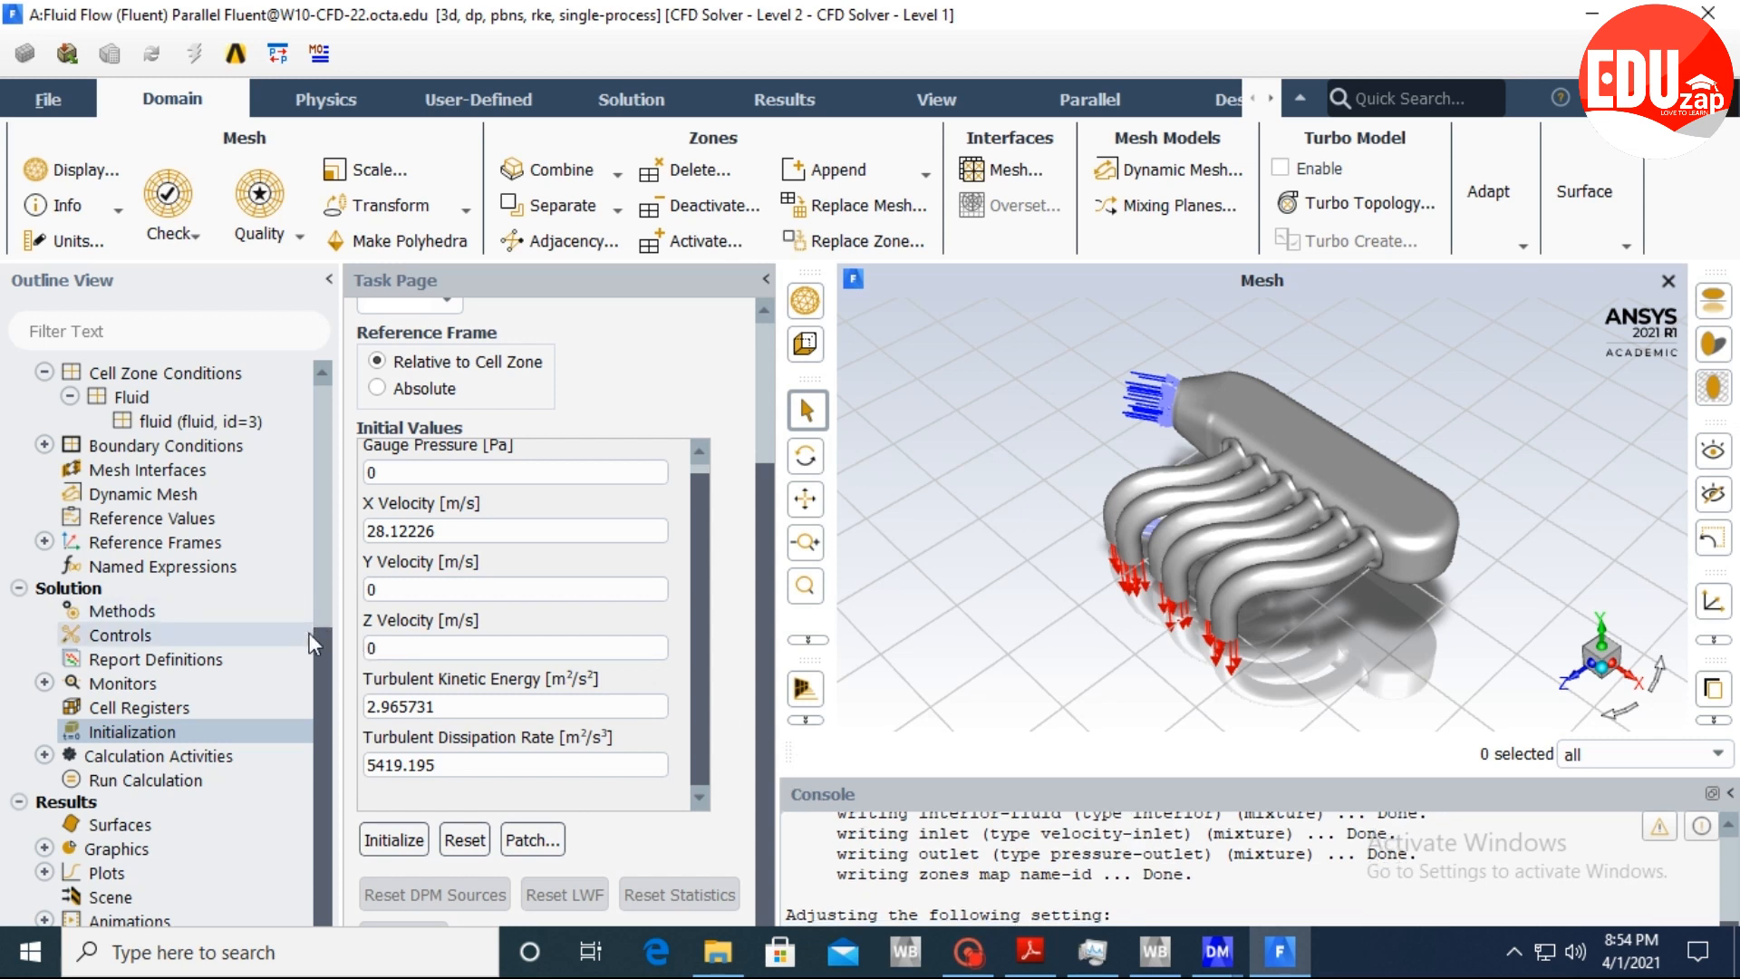
{"action": "scroll", "coordinate": [163, 726], "scroll_direction": "down", "scroll_amount": 1}
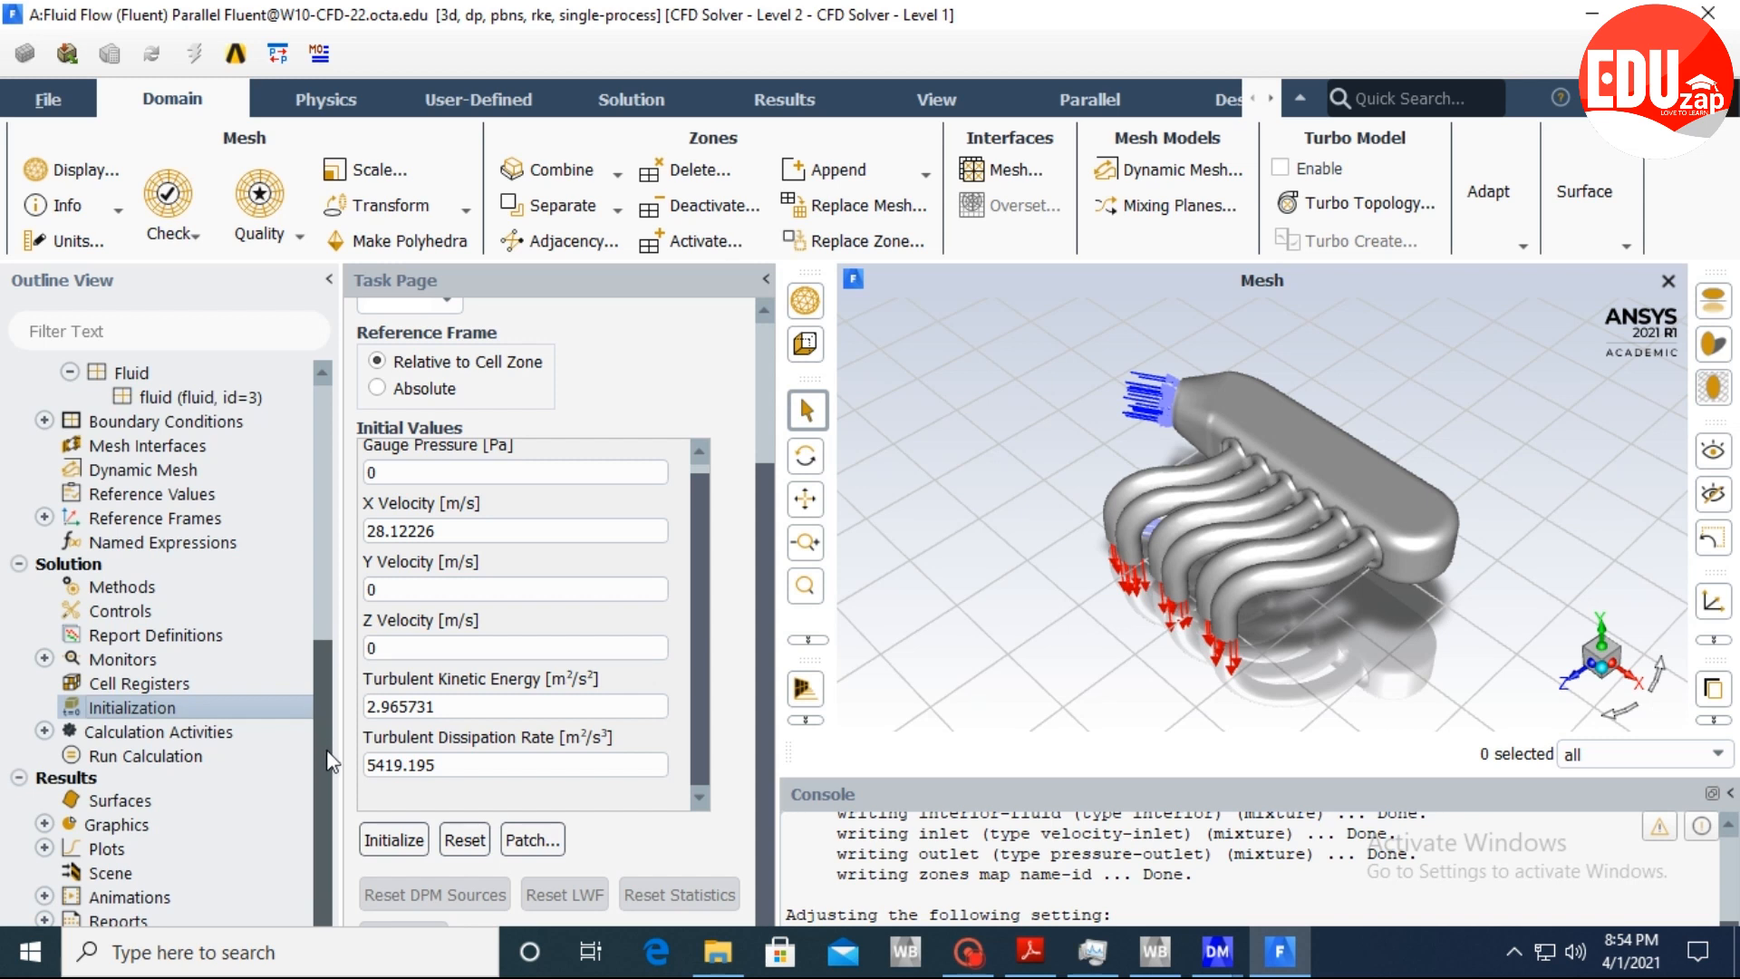
{"action": "double_click", "coordinate": [192, 760]}
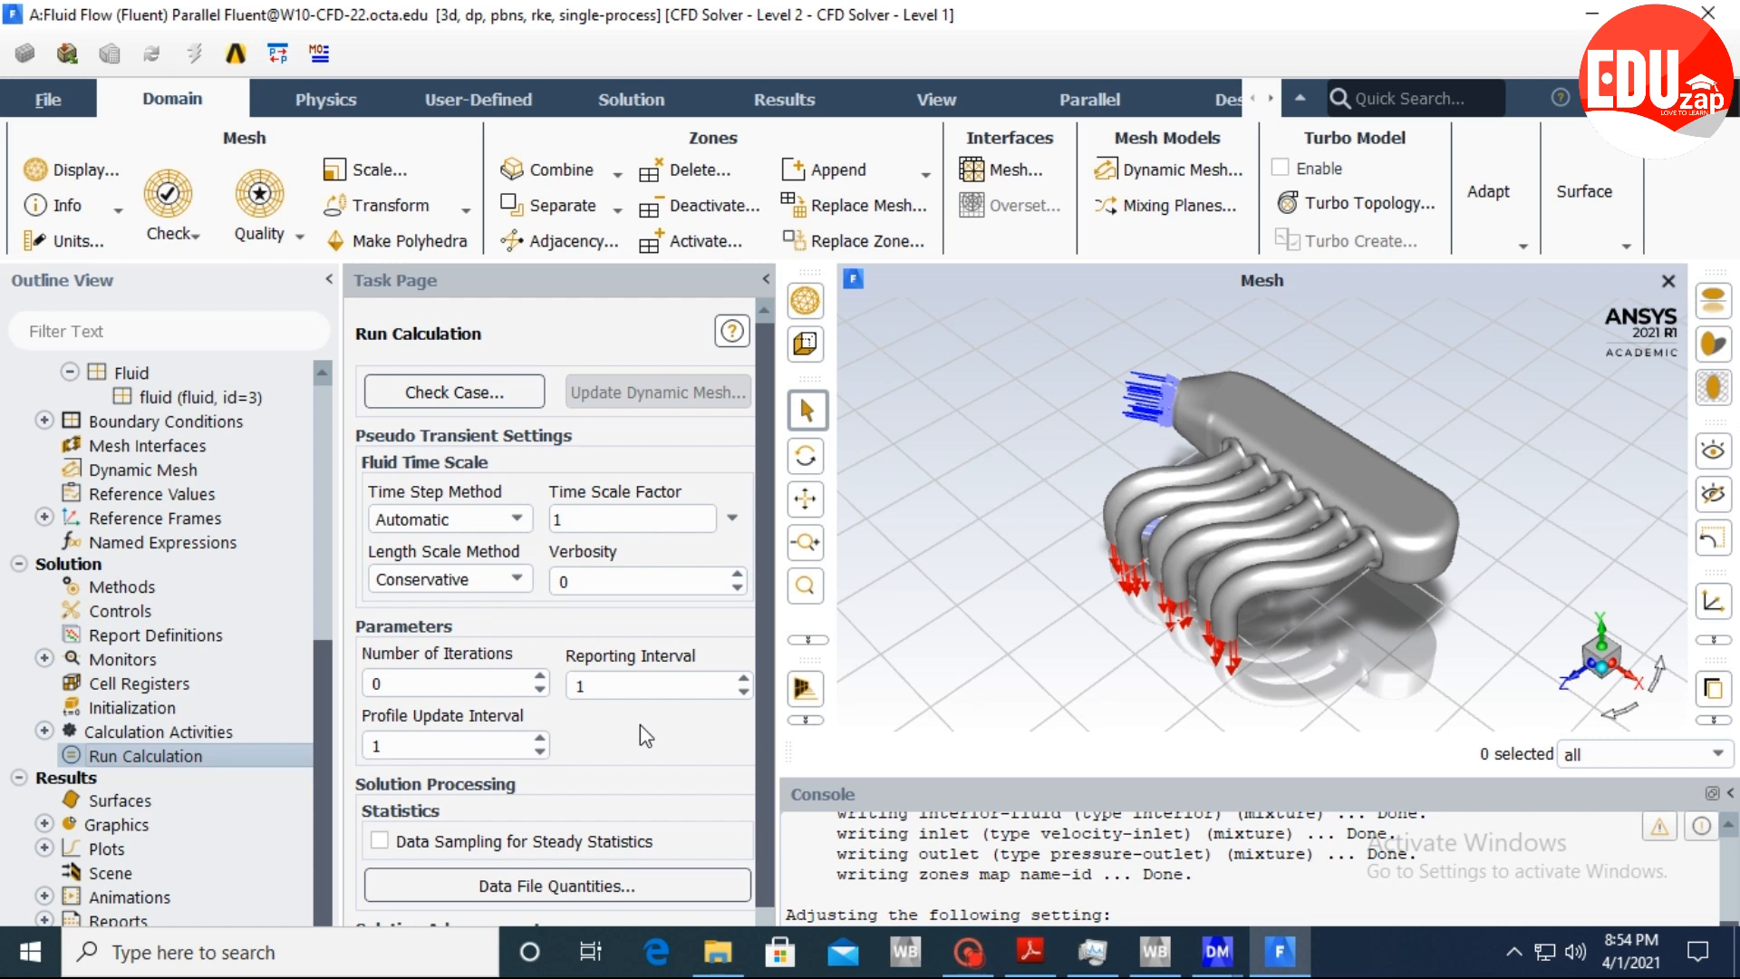
{"action": "left_click_drag", "start_coordinate": [765, 634], "coordinate": [758, 703]}
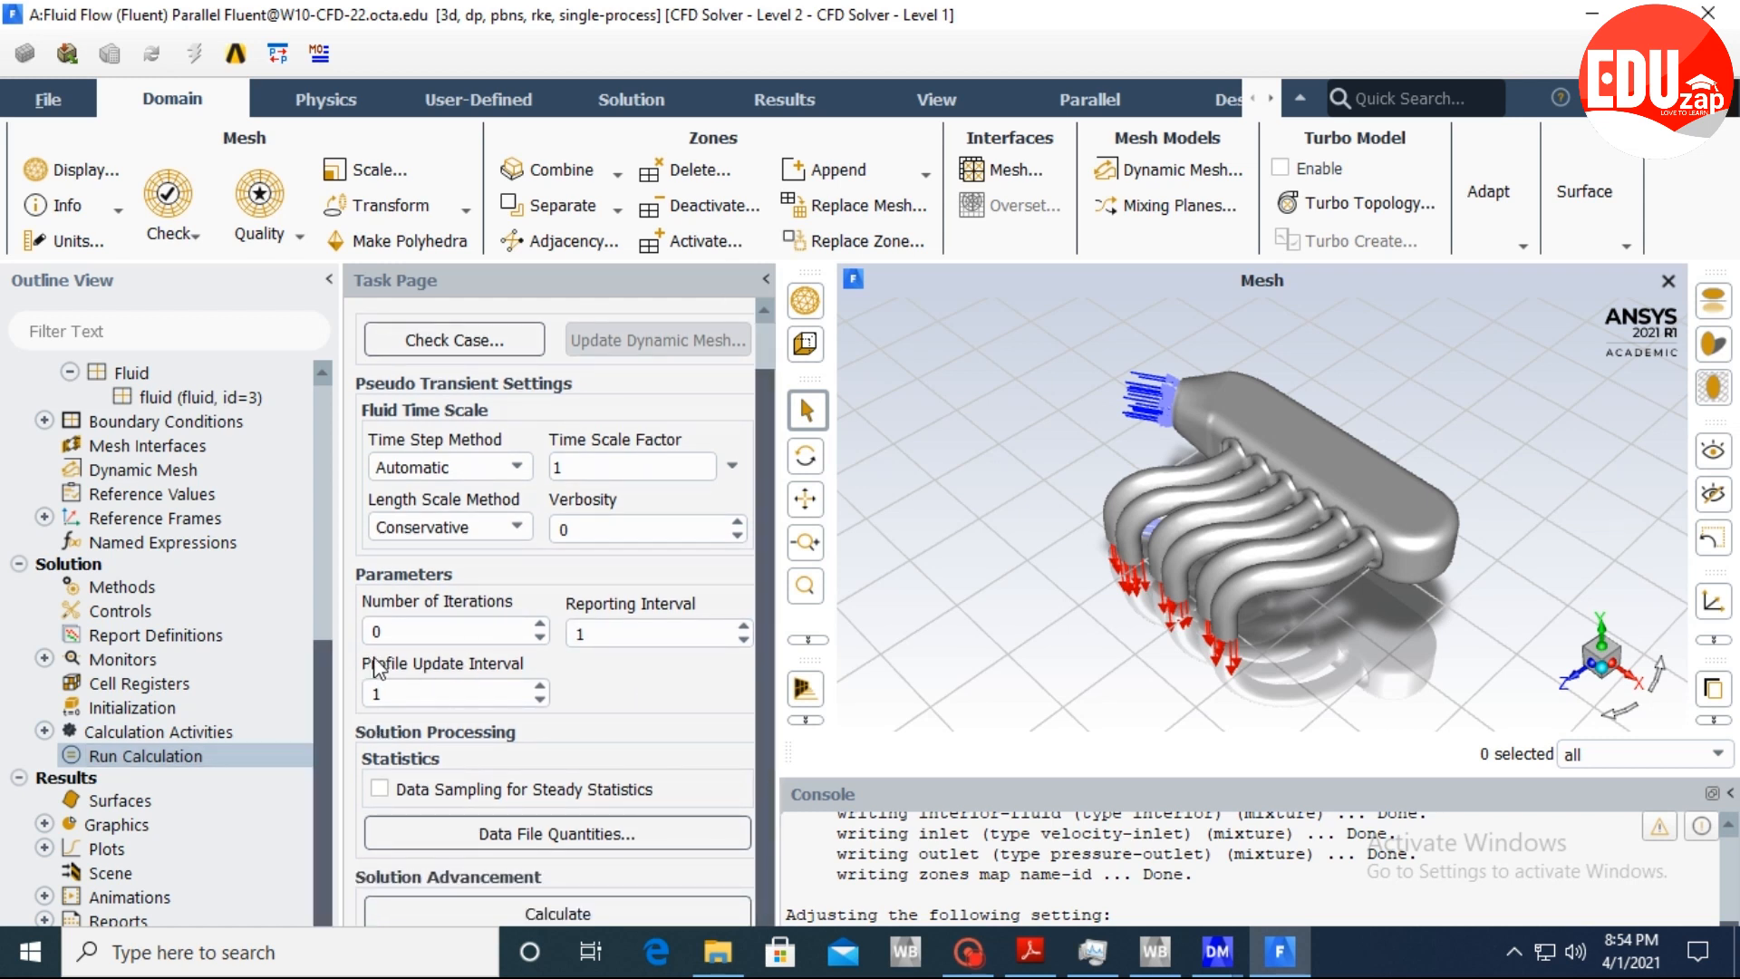
{"action": "left_click", "coordinate": [431, 632]}
{"action": "left_click_drag", "start_coordinate": [432, 633], "coordinate": [327, 631]}
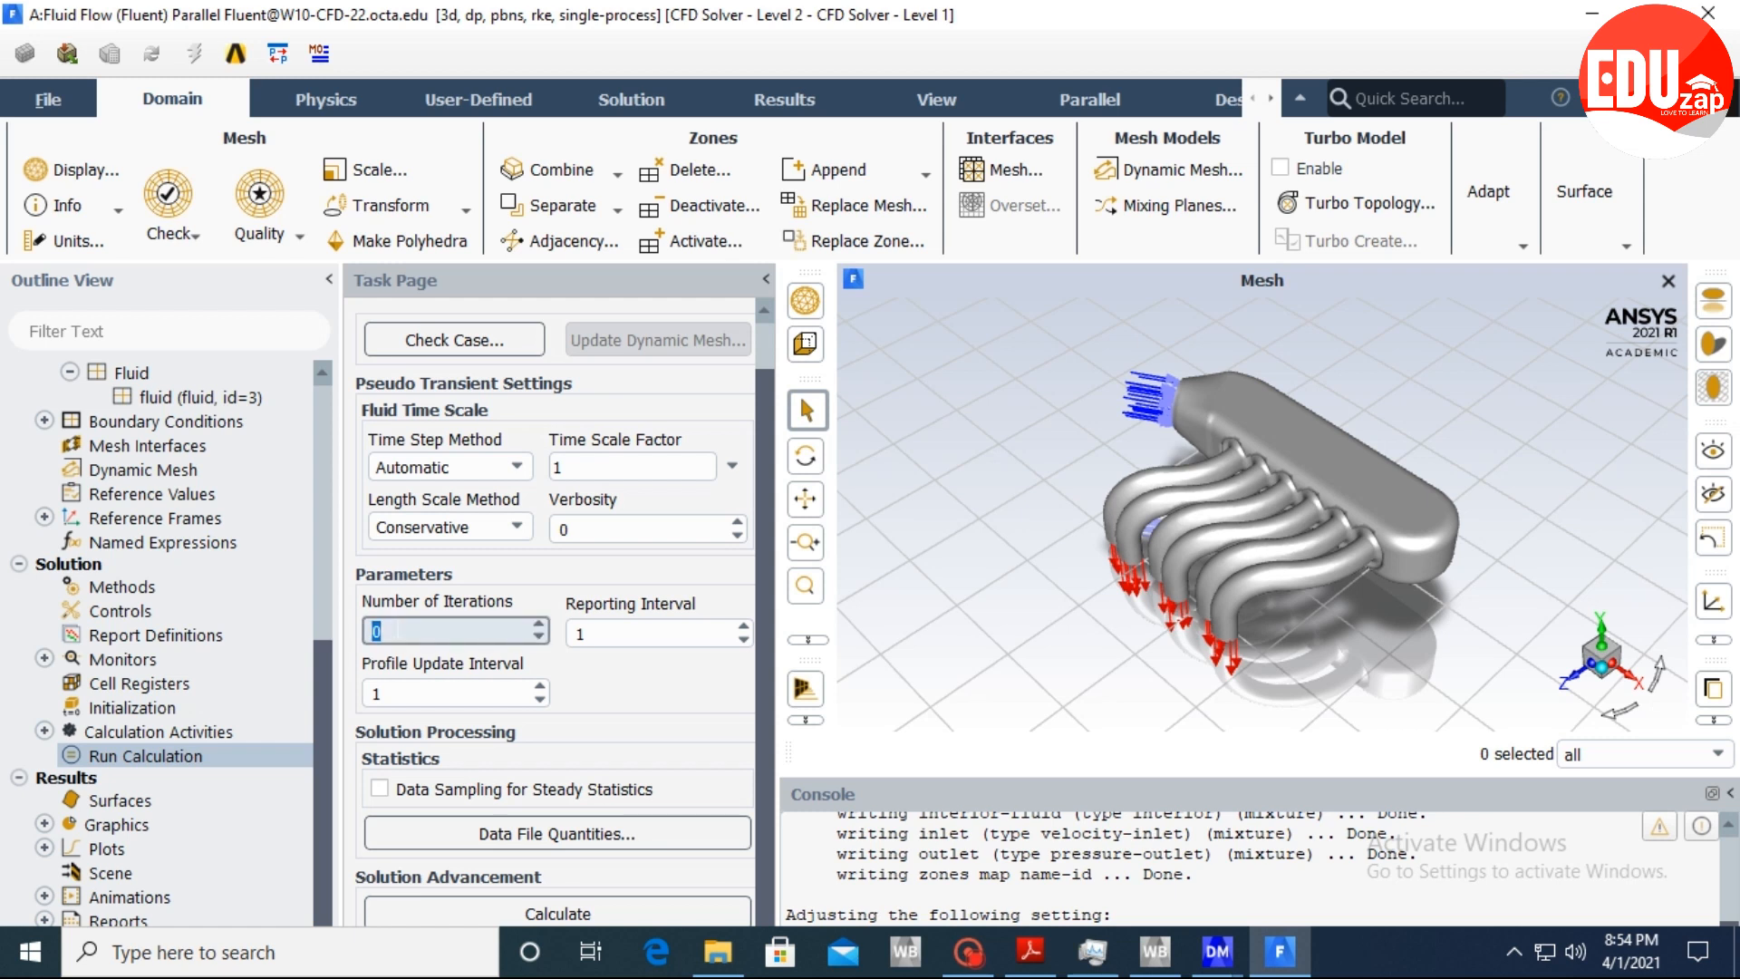
{"action": "type", "text": "500"}
{"action": "key", "text": "BackSpace"}
{"action": "key", "text": "BackSpace"}
{"action": "key", "text": "BackSpace"}
{"action": "type", "text": "600"}
{"action": "left_click", "coordinate": [559, 906]}
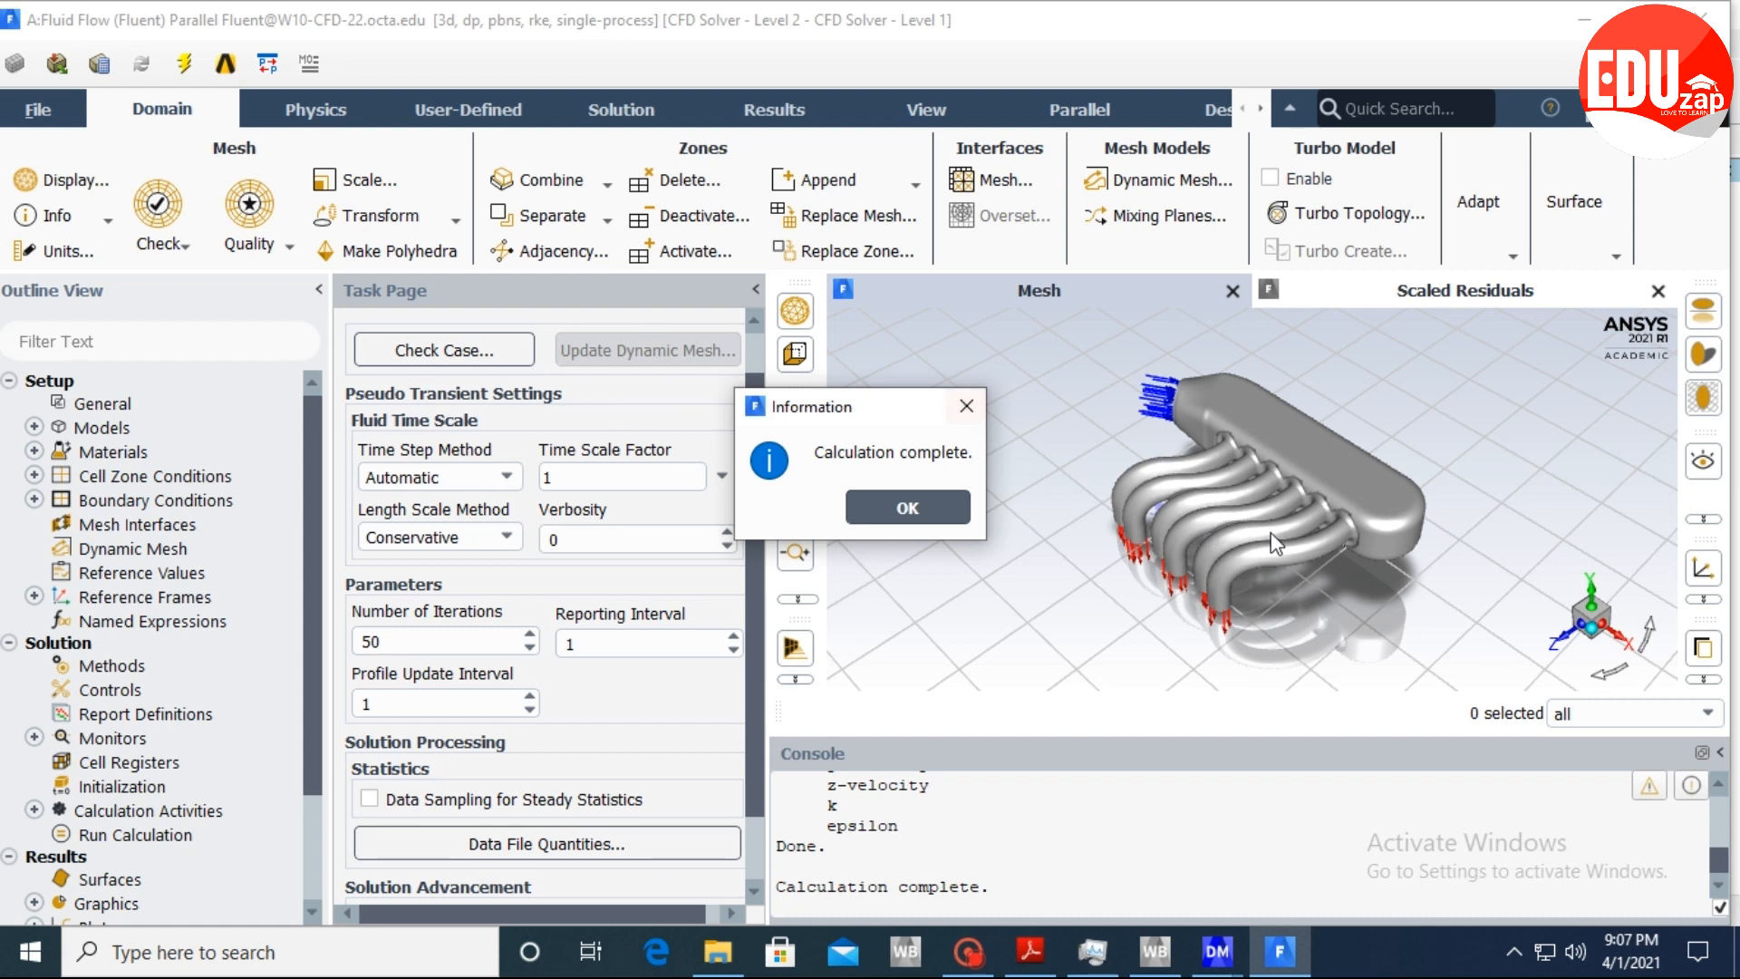
{"action": "left_click", "coordinate": [899, 513]}
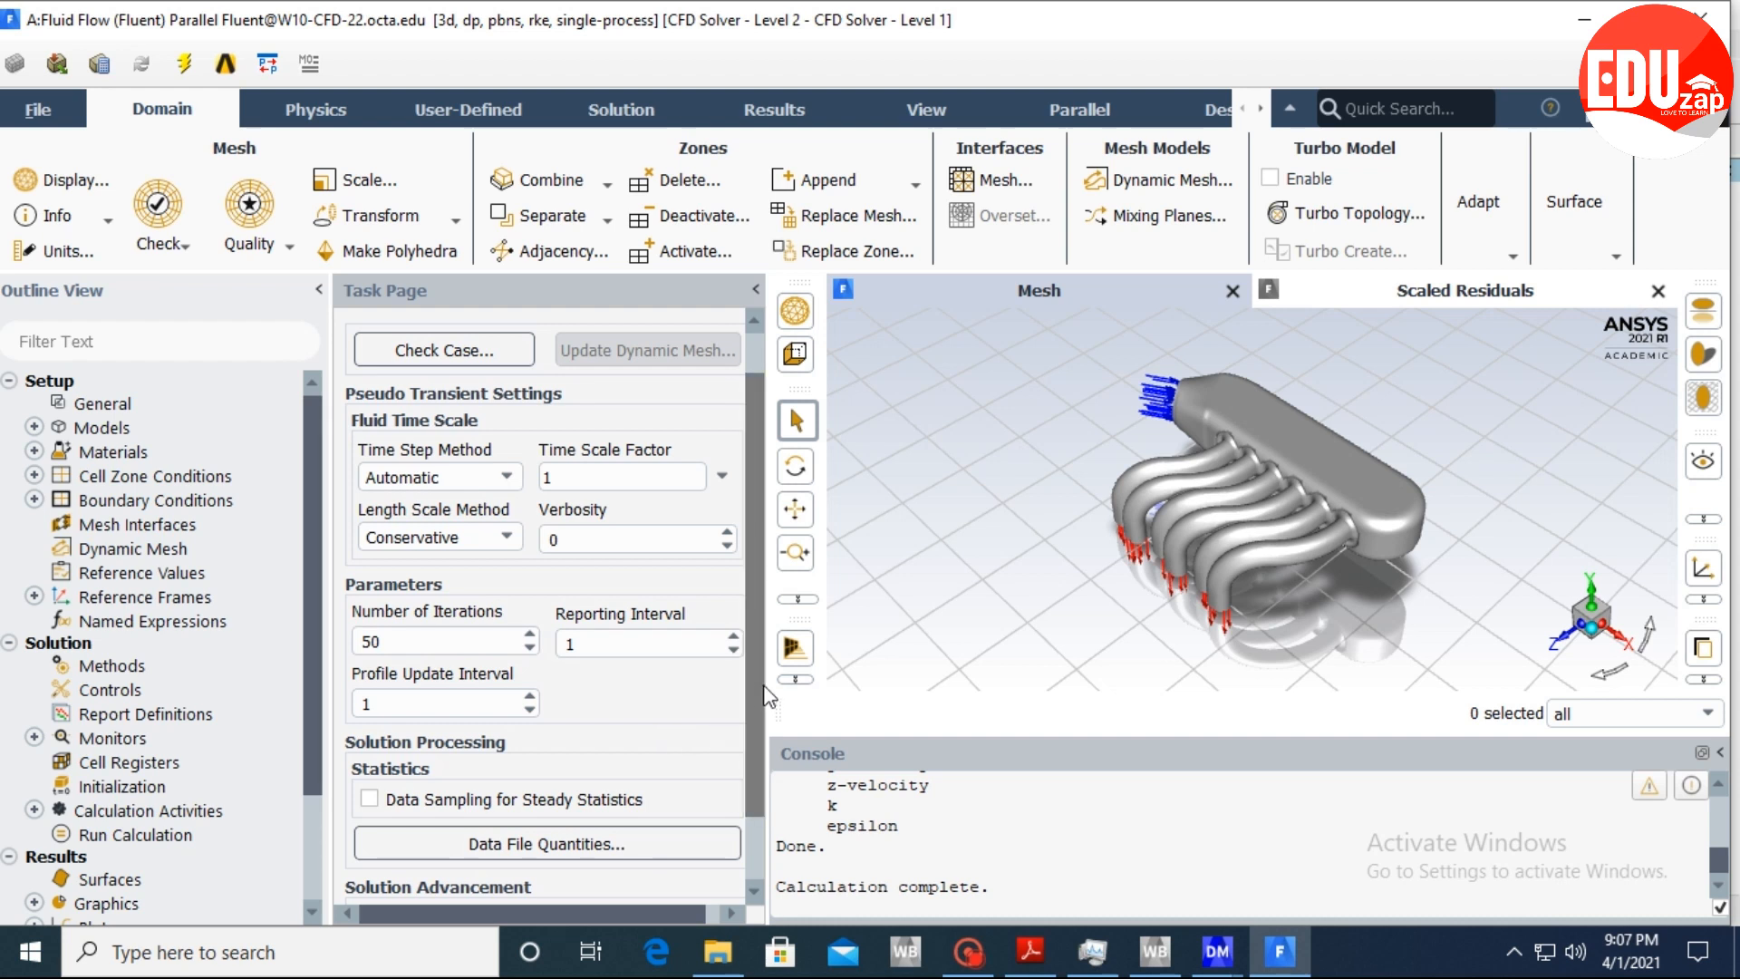
Switch to the Workbench project and open the Results of the Fluid Flow (Fluent) system in CFD-Post.
{"action": "left_click_drag", "start_coordinate": [758, 734], "coordinate": [749, 825]}
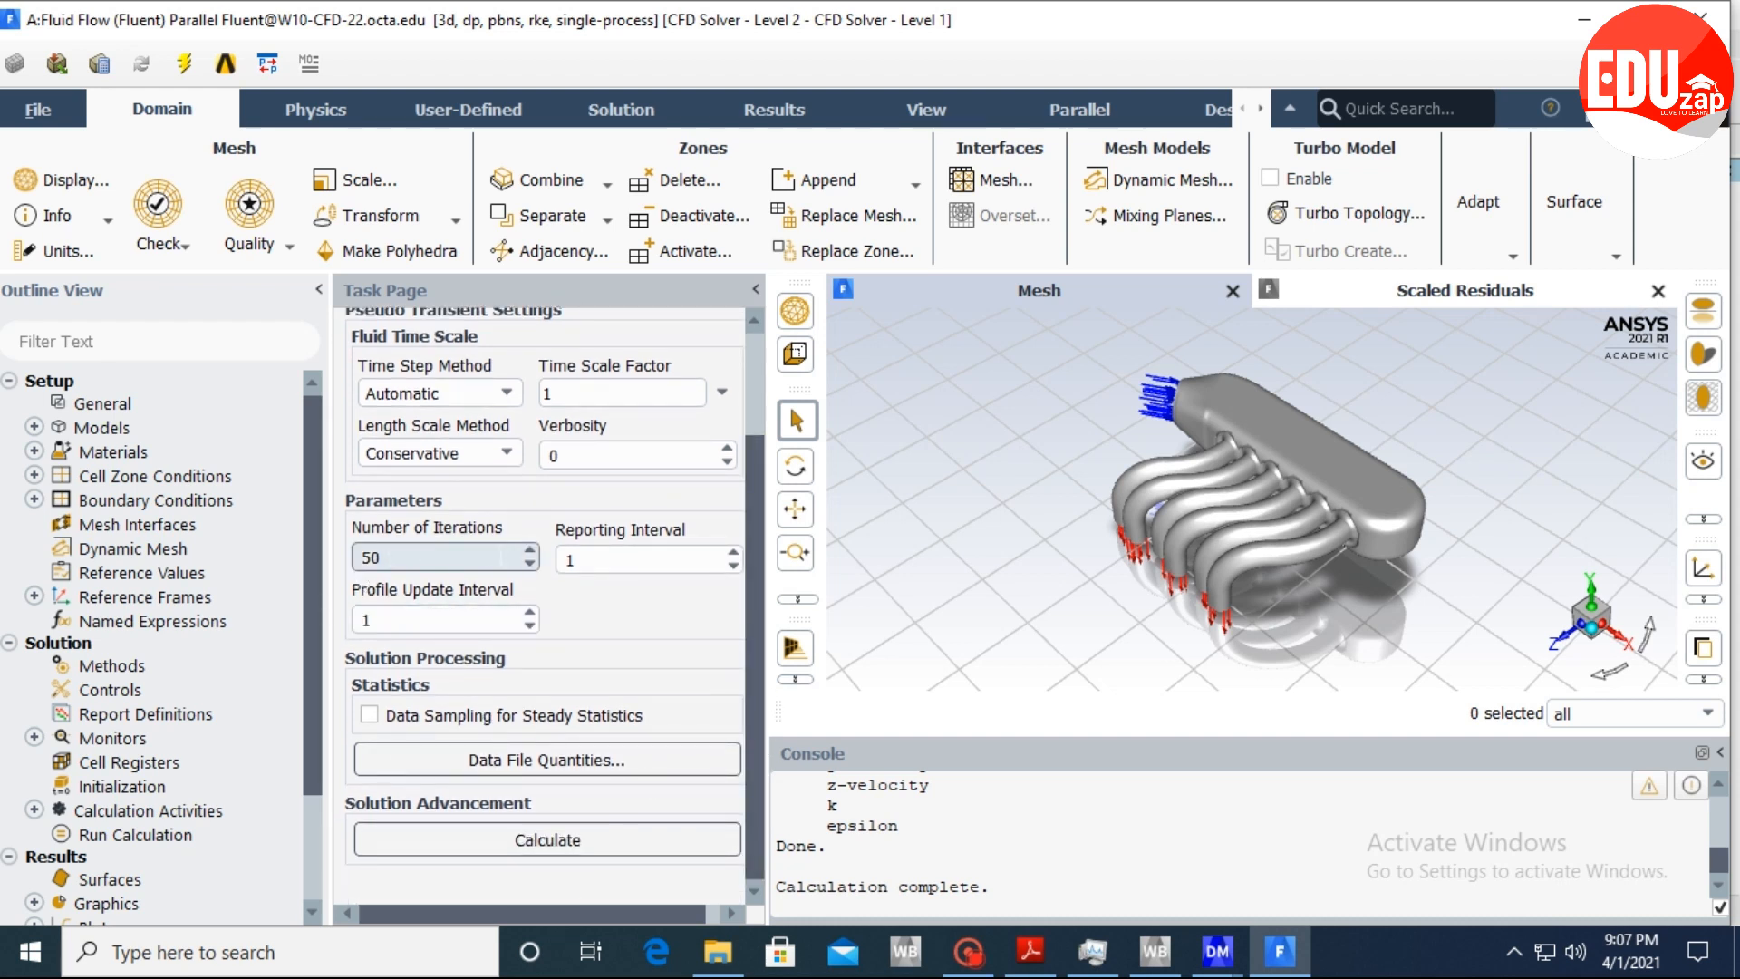
{"action": "left_click", "coordinate": [1585, 20]}
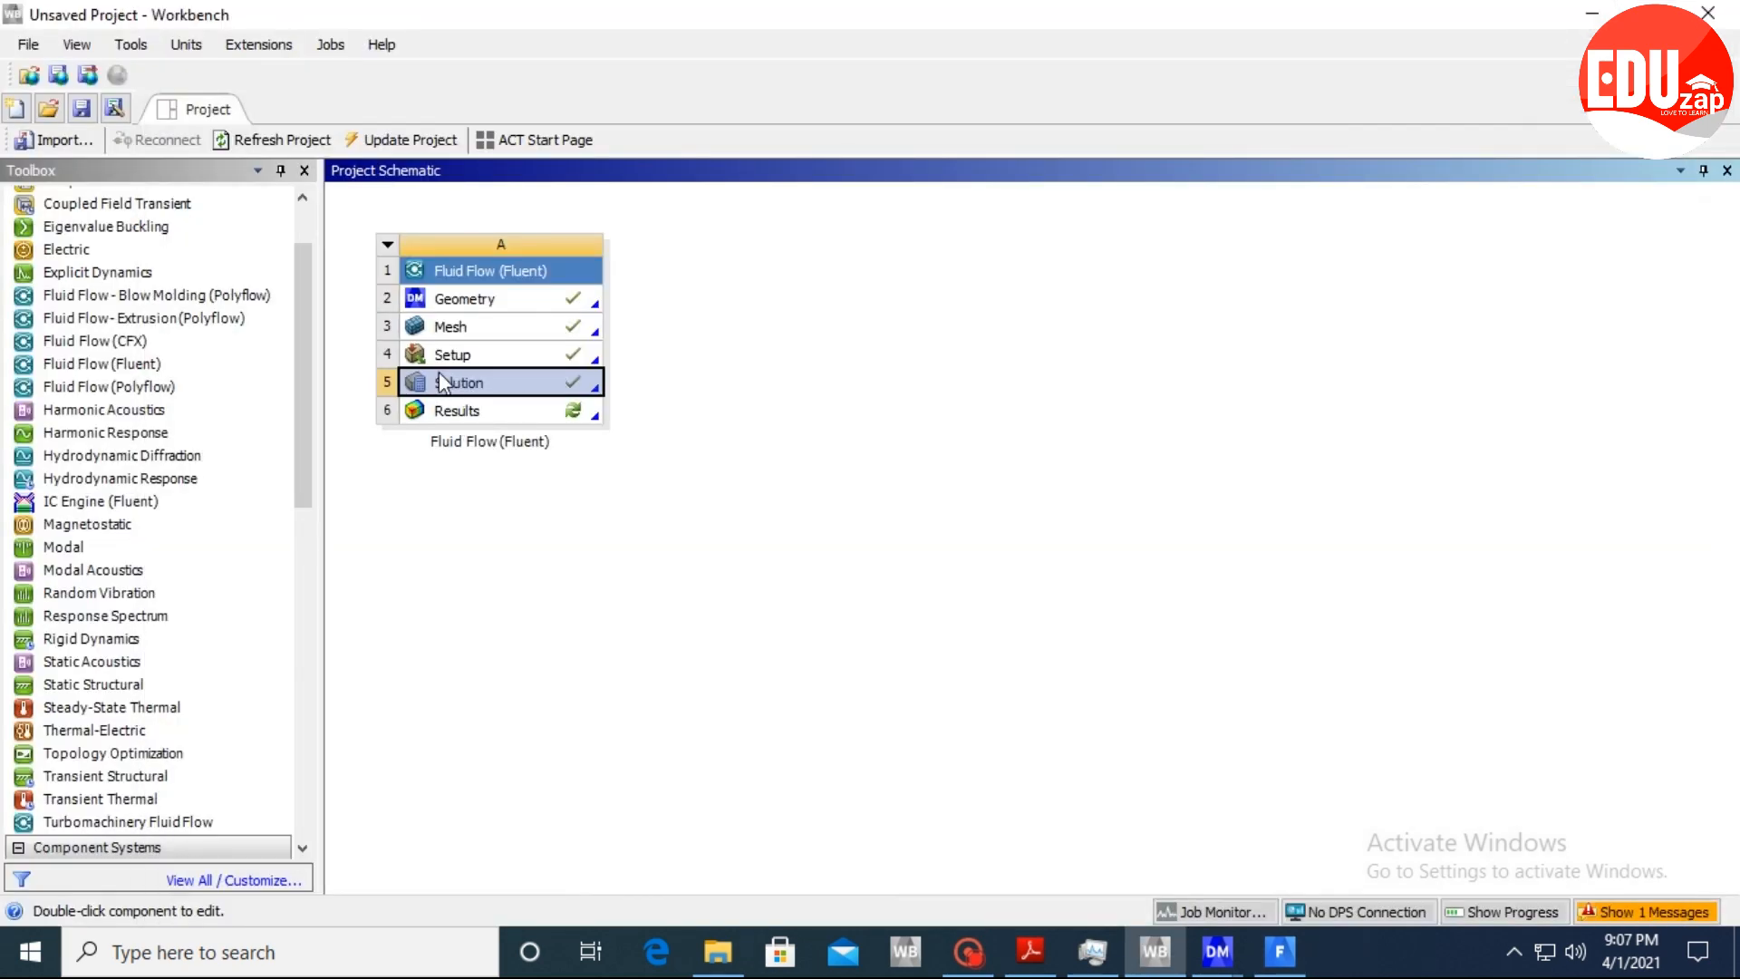
{"action": "left_click", "coordinate": [513, 419]}
{"action": "double_click", "coordinate": [513, 420]}
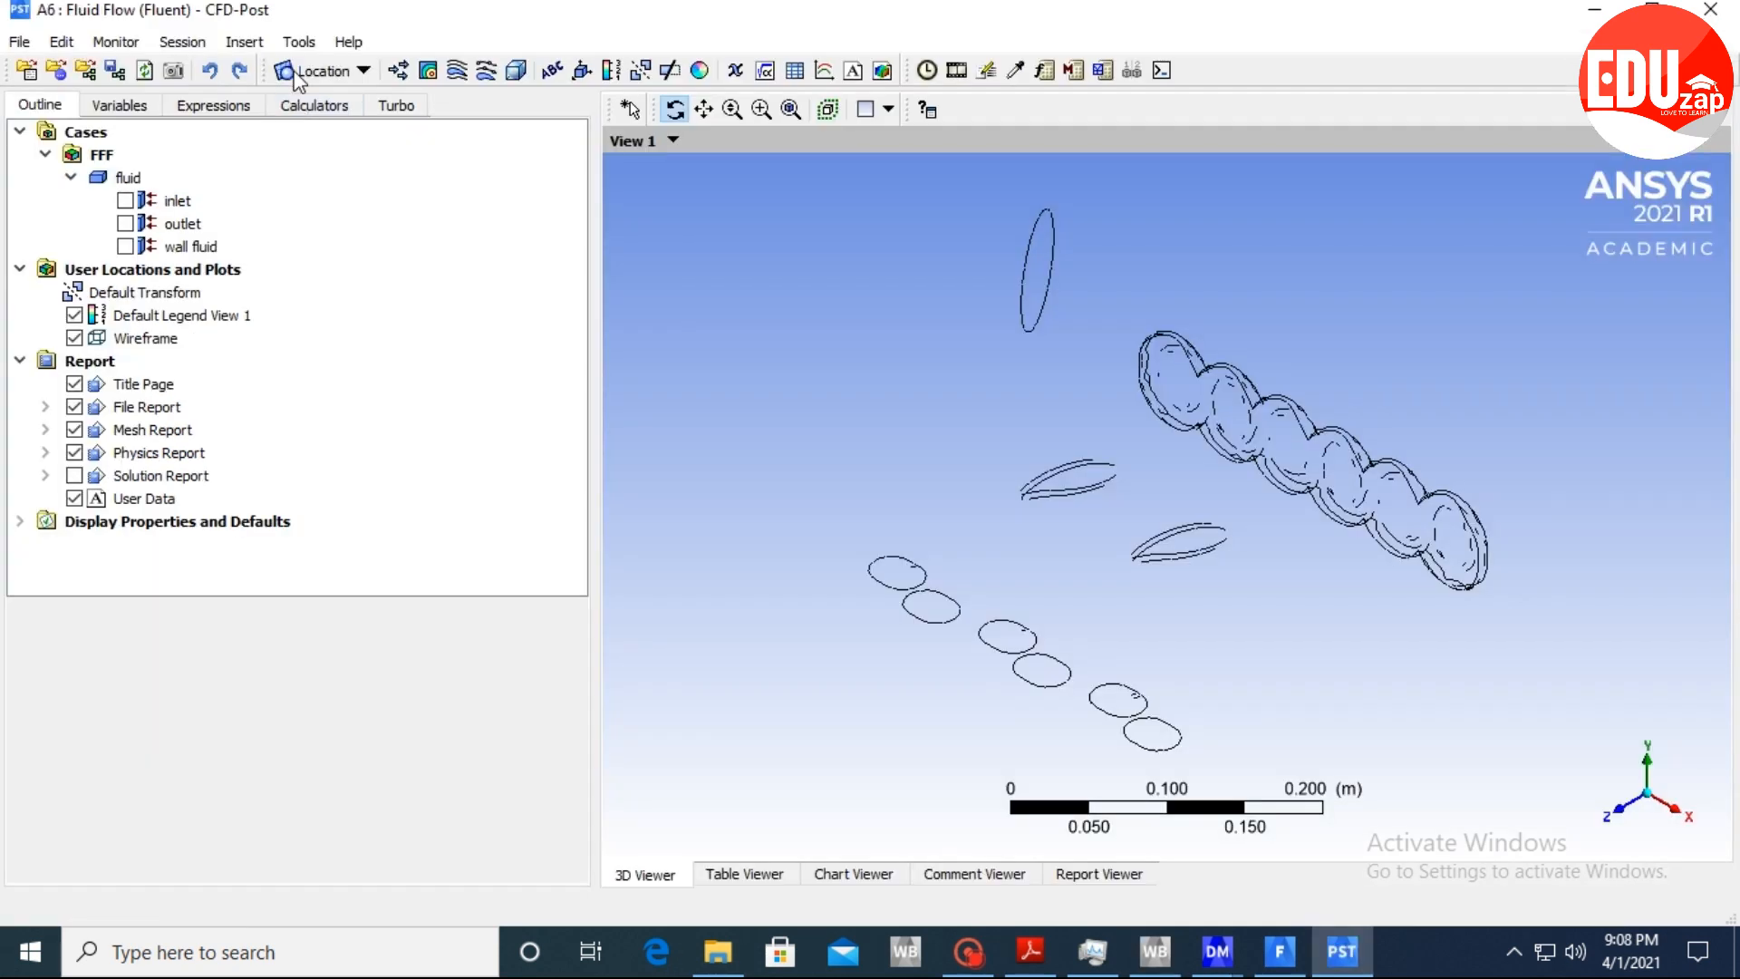
Insert a plane location named Plane 1 and set its definition method to ZX Plane.
{"action": "left_click", "coordinate": [322, 71]}
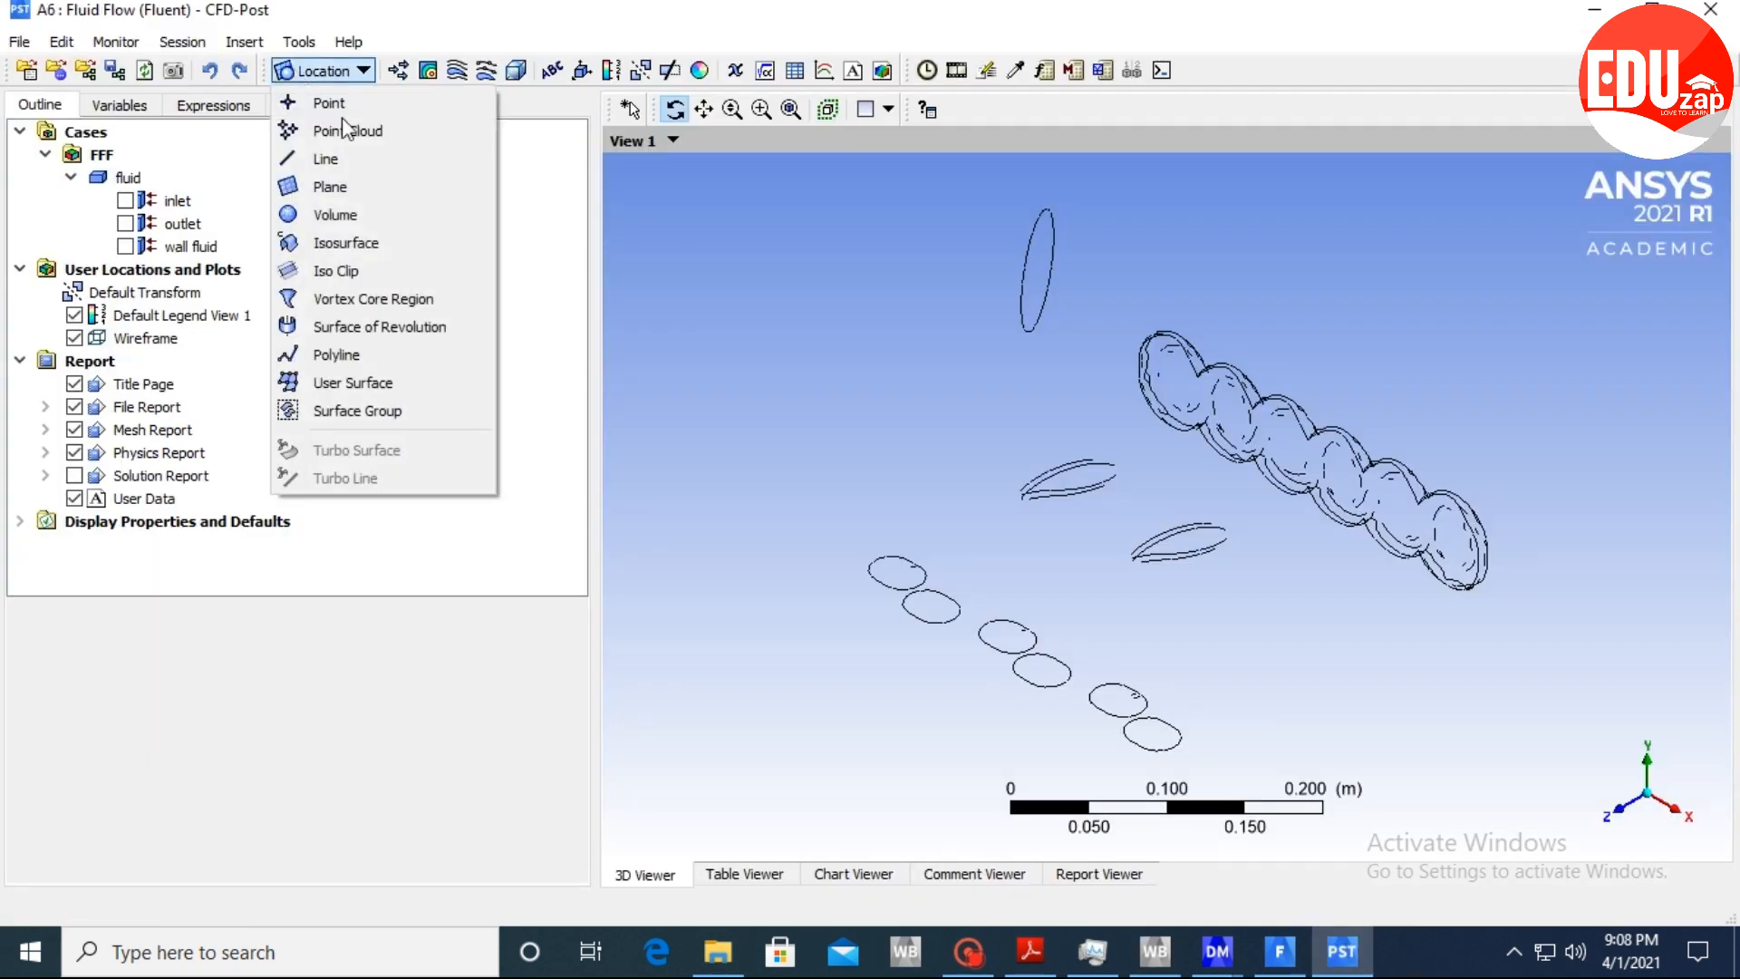
{"action": "left_click", "coordinate": [326, 187]}
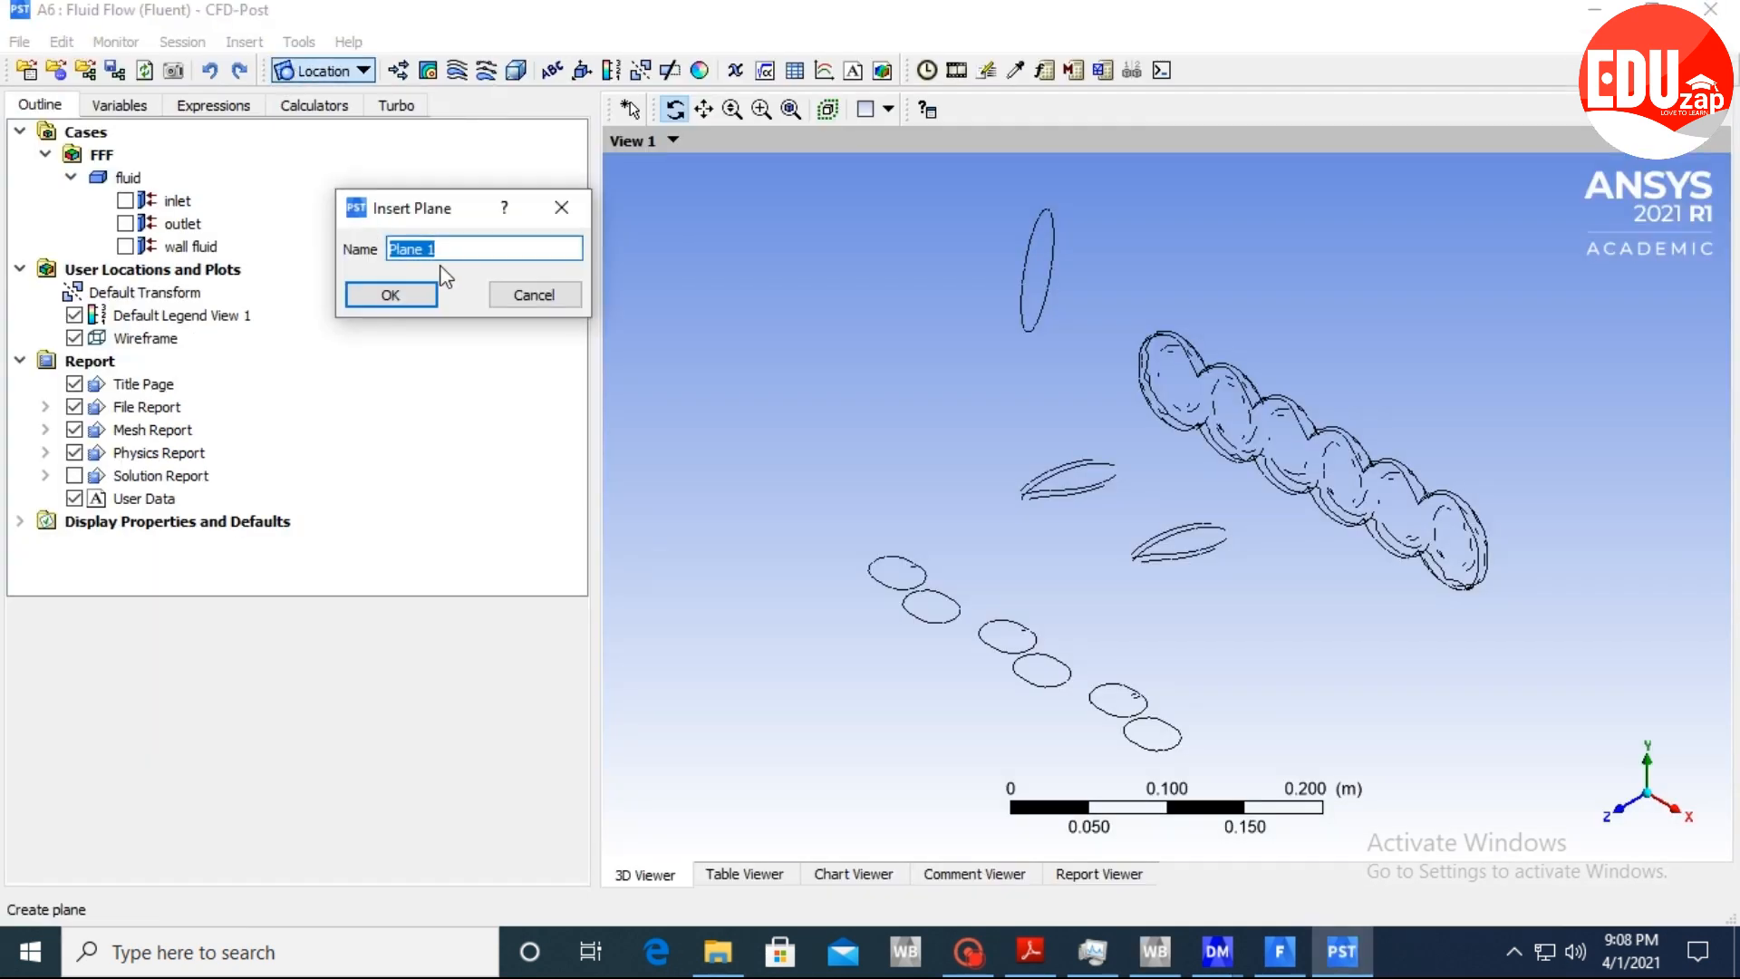
{"action": "left_click", "coordinate": [410, 293]}
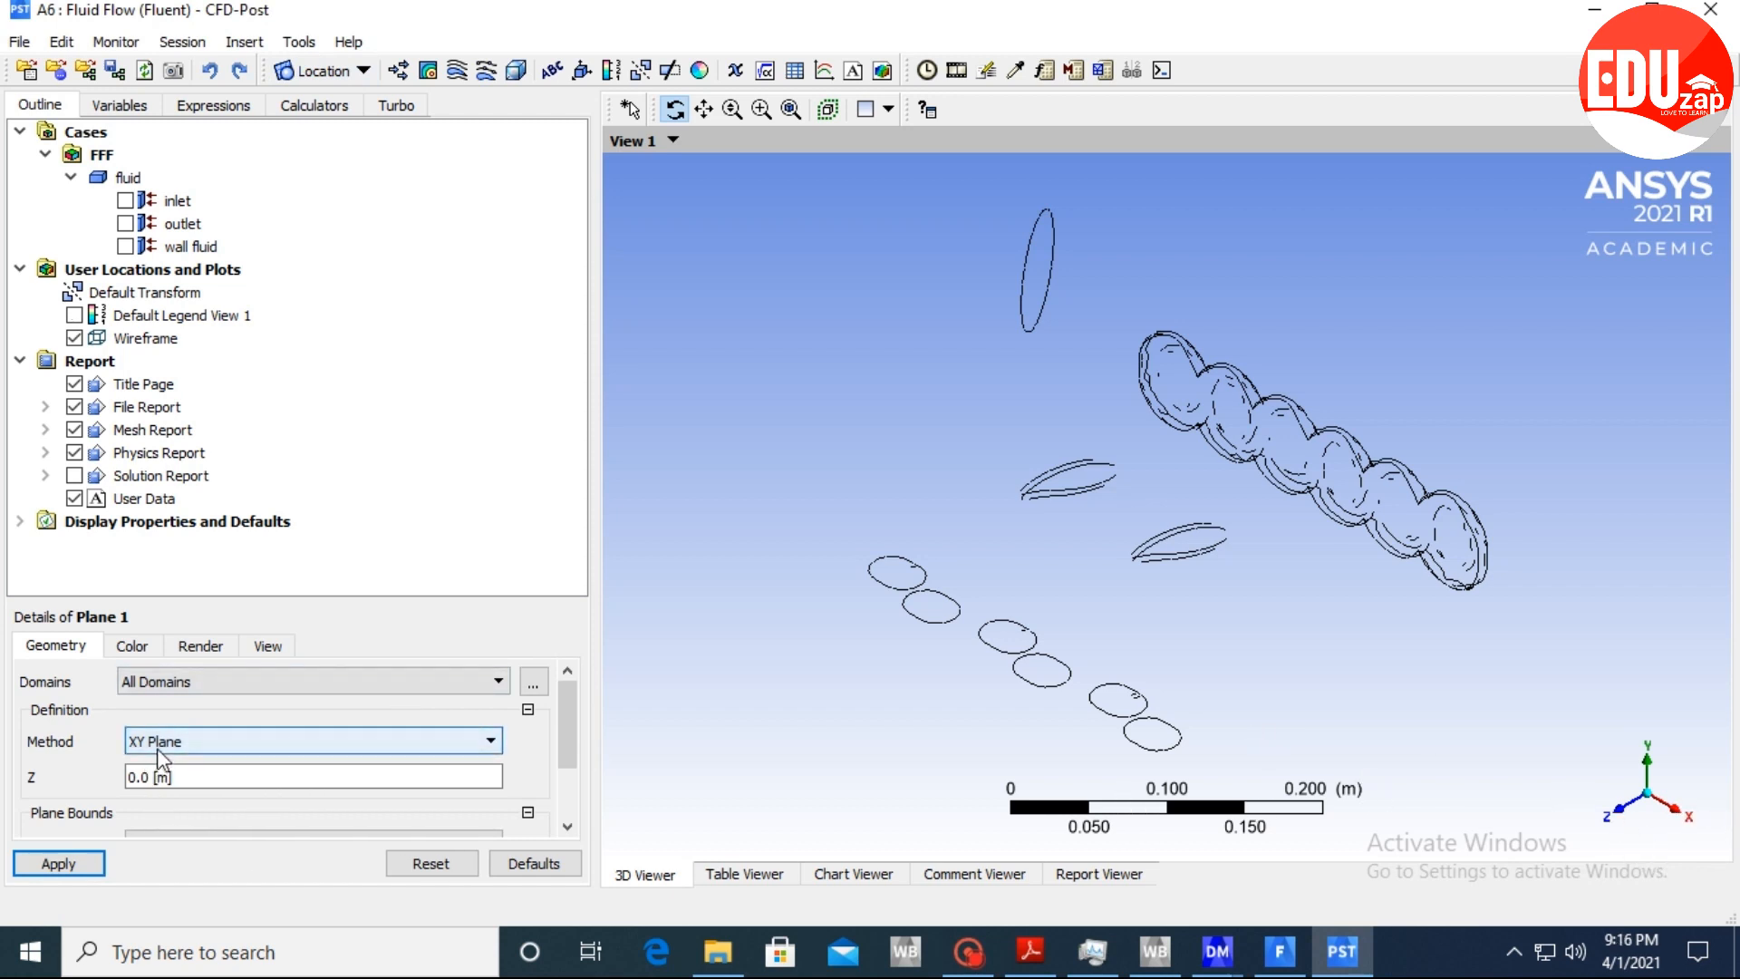
{"action": "left_click", "coordinate": [345, 755]}
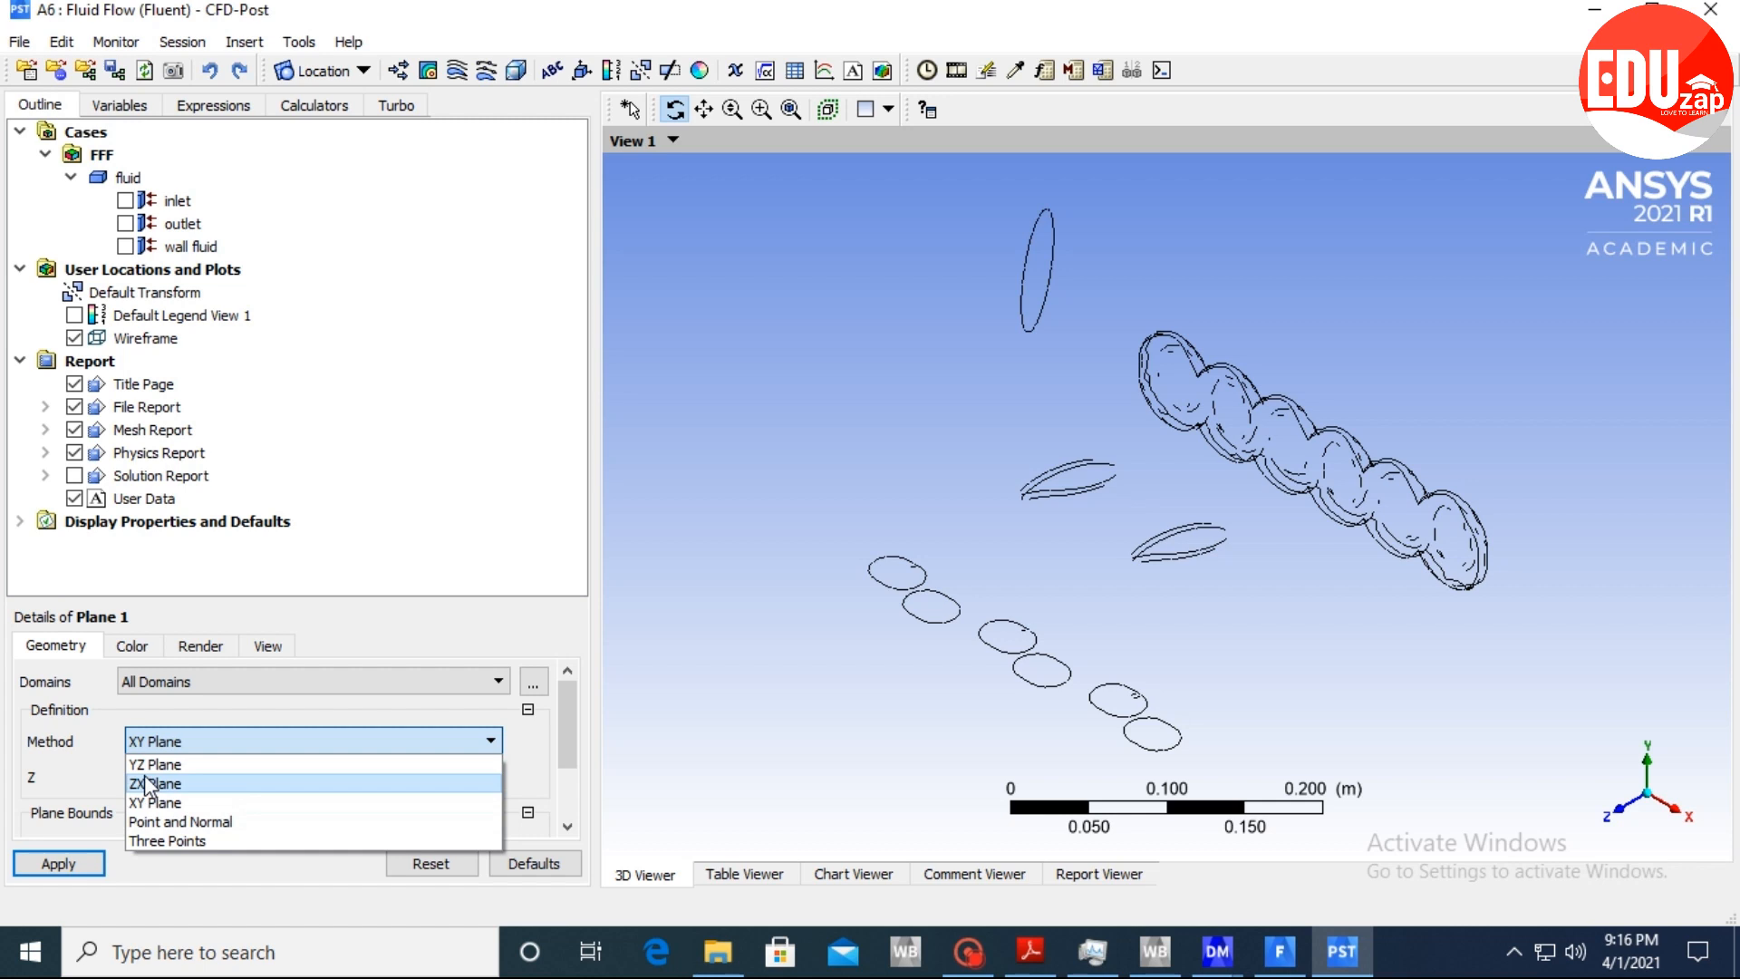
{"action": "left_click", "coordinate": [156, 785]}
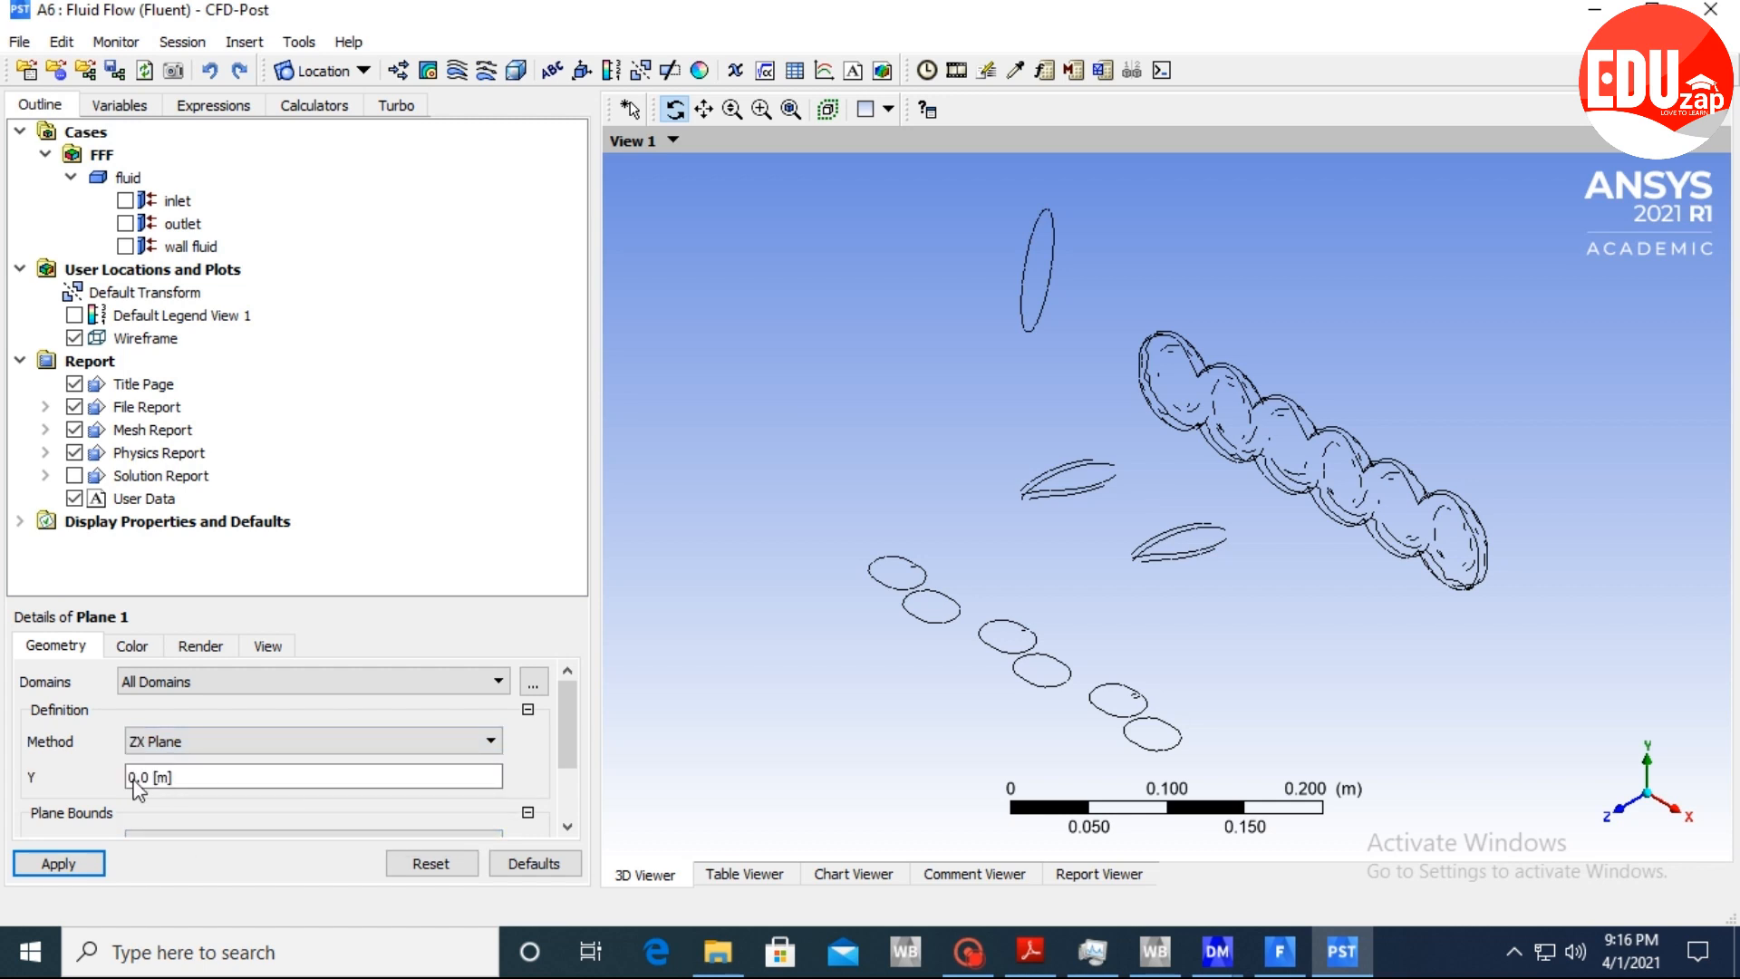
Switch to Fluent and check the domain extents of the manifold mesh in the Scale Mesh dialog.
{"action": "left_click", "coordinate": [1202, 970]}
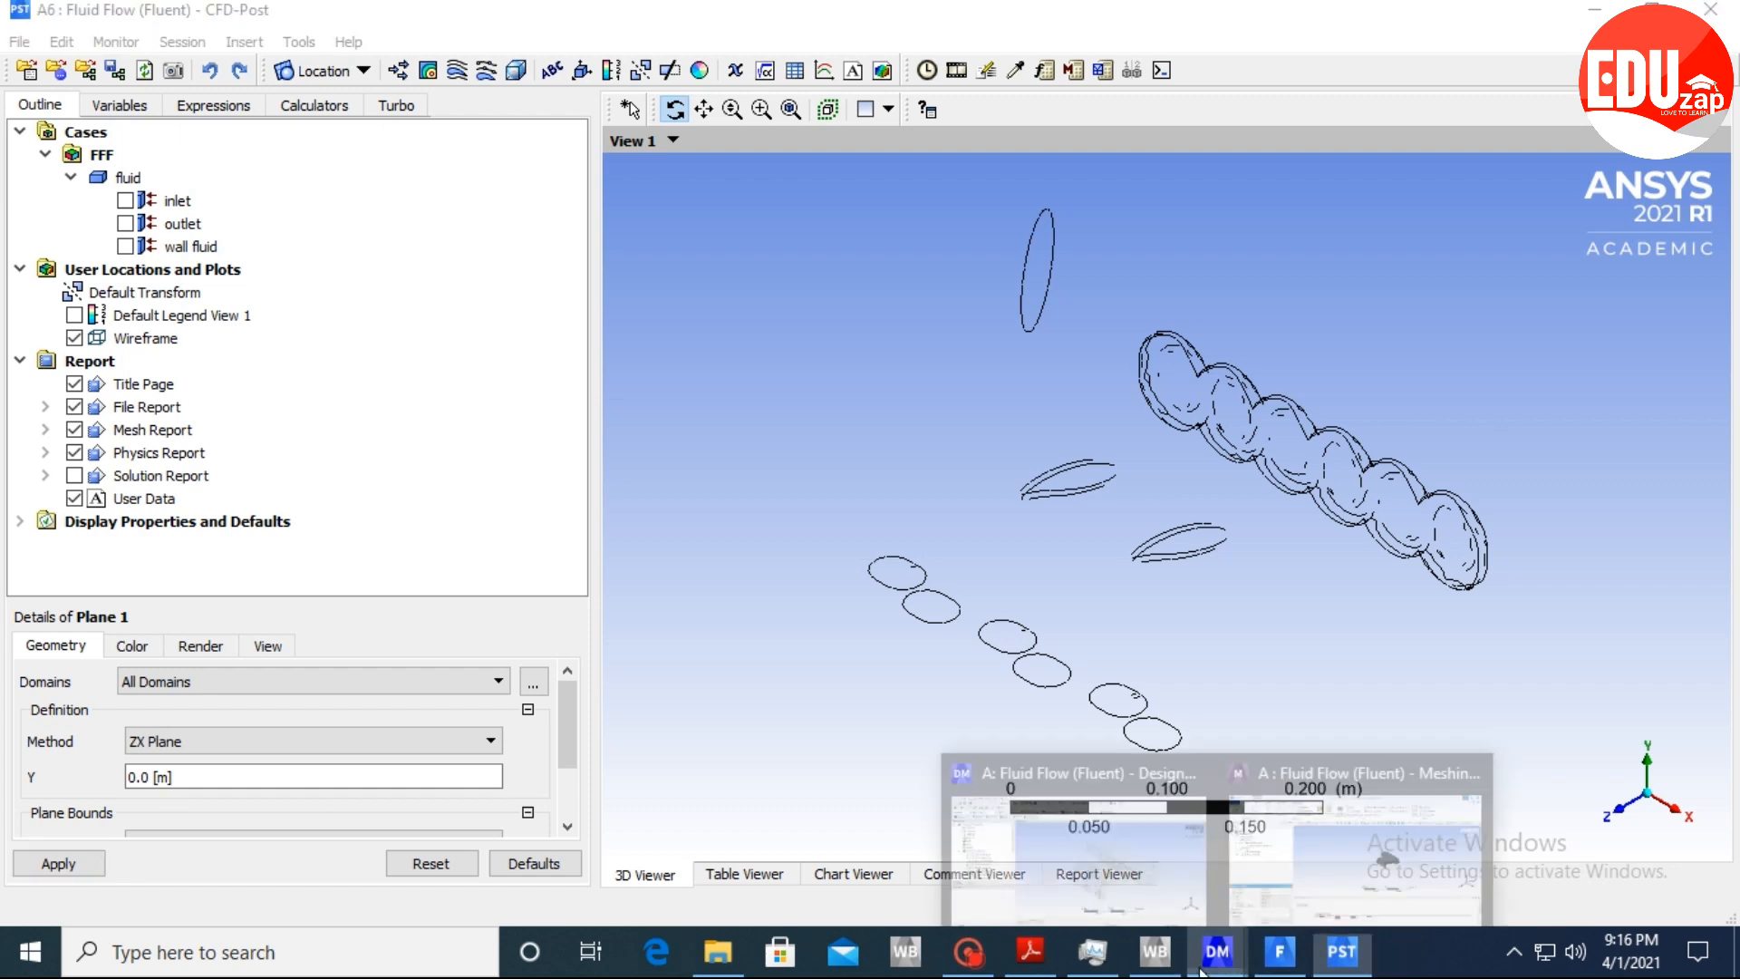
{"action": "left_click", "coordinate": [1279, 952]}
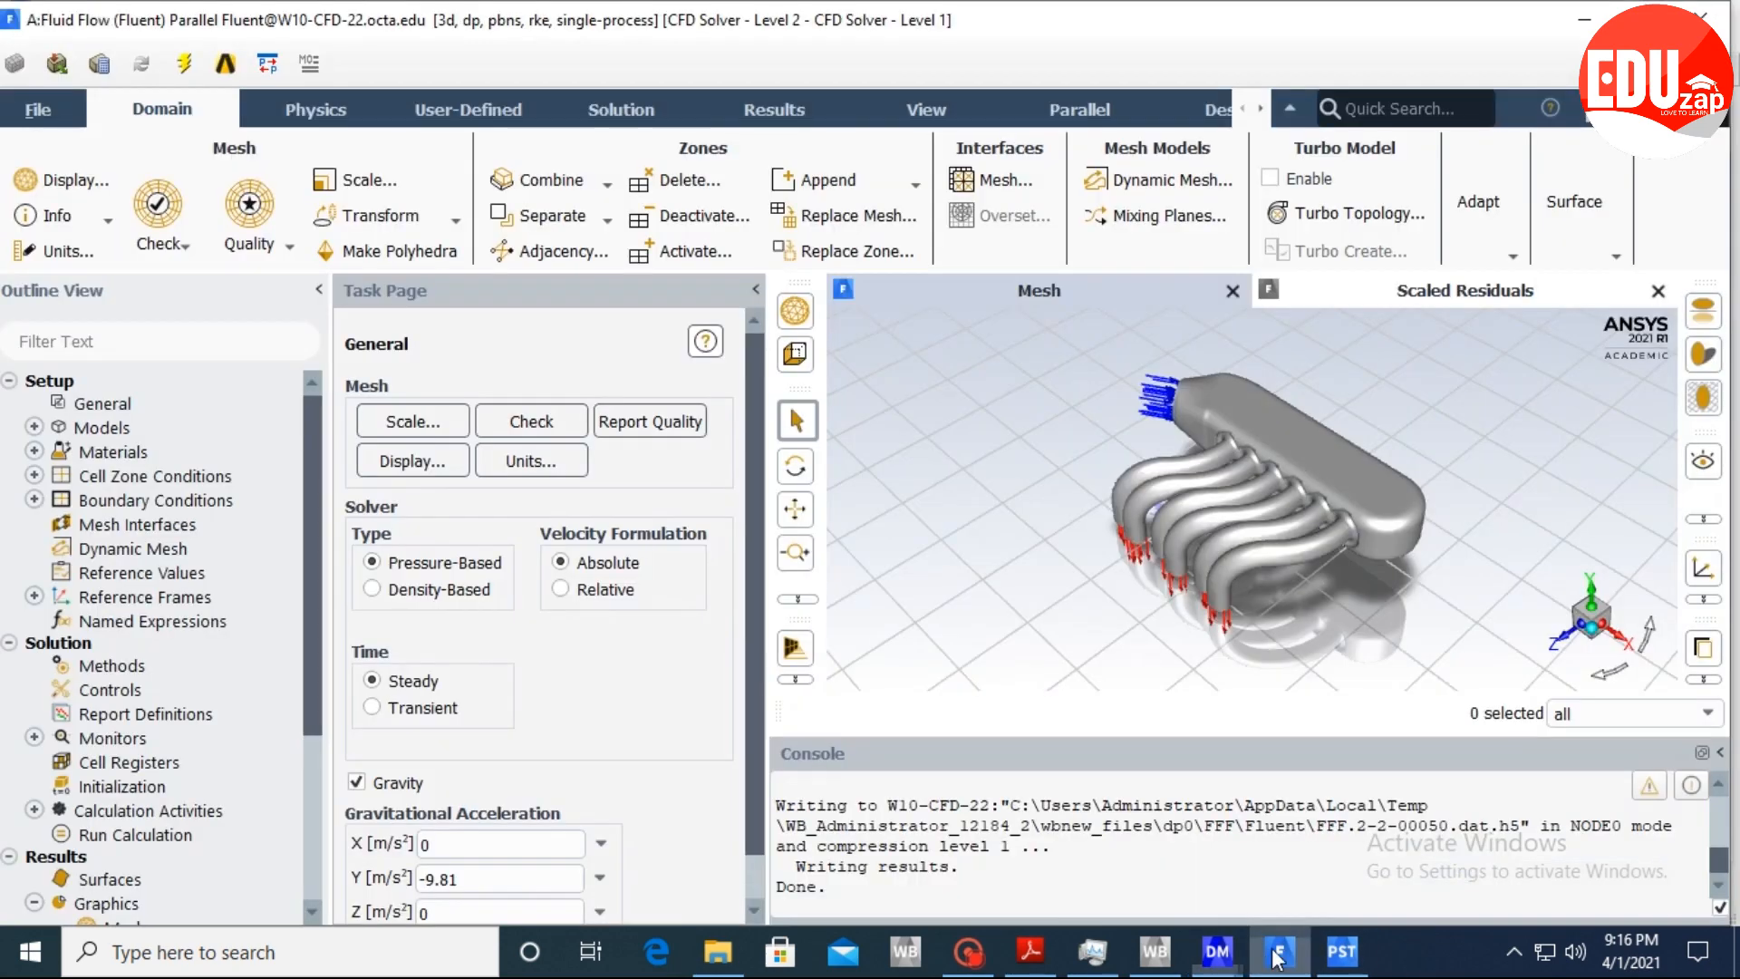
{"action": "left_click", "coordinate": [437, 430]}
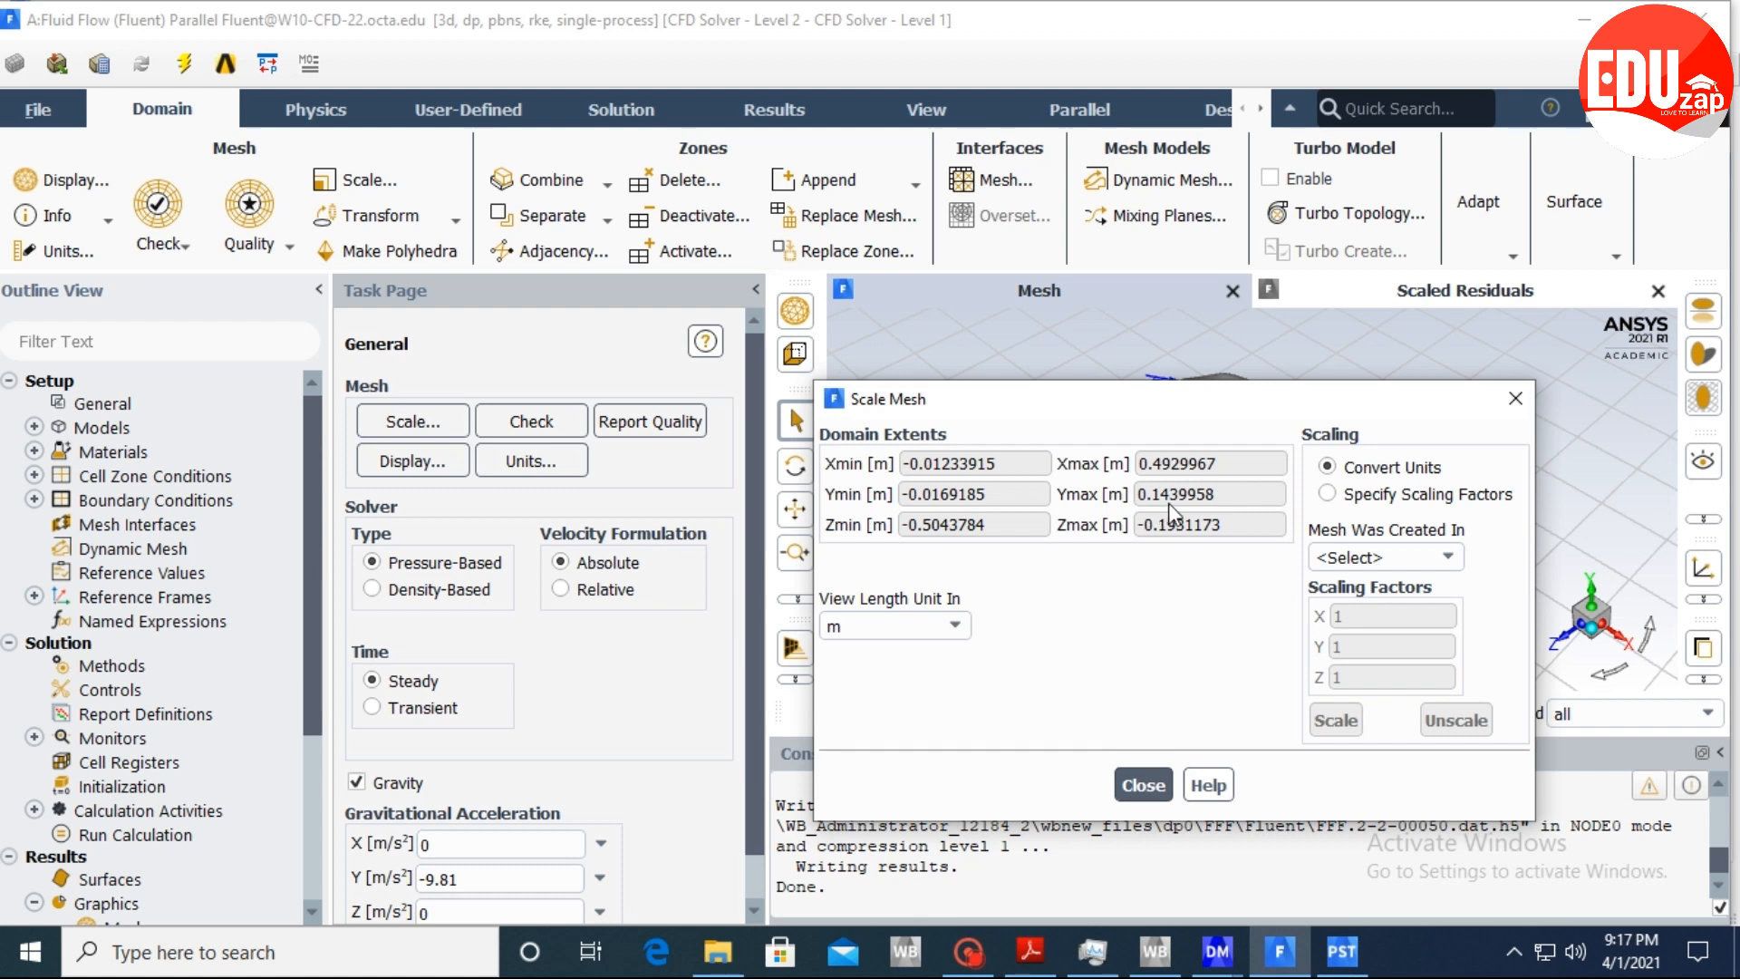
{"action": "left_click", "coordinate": [1144, 785]}
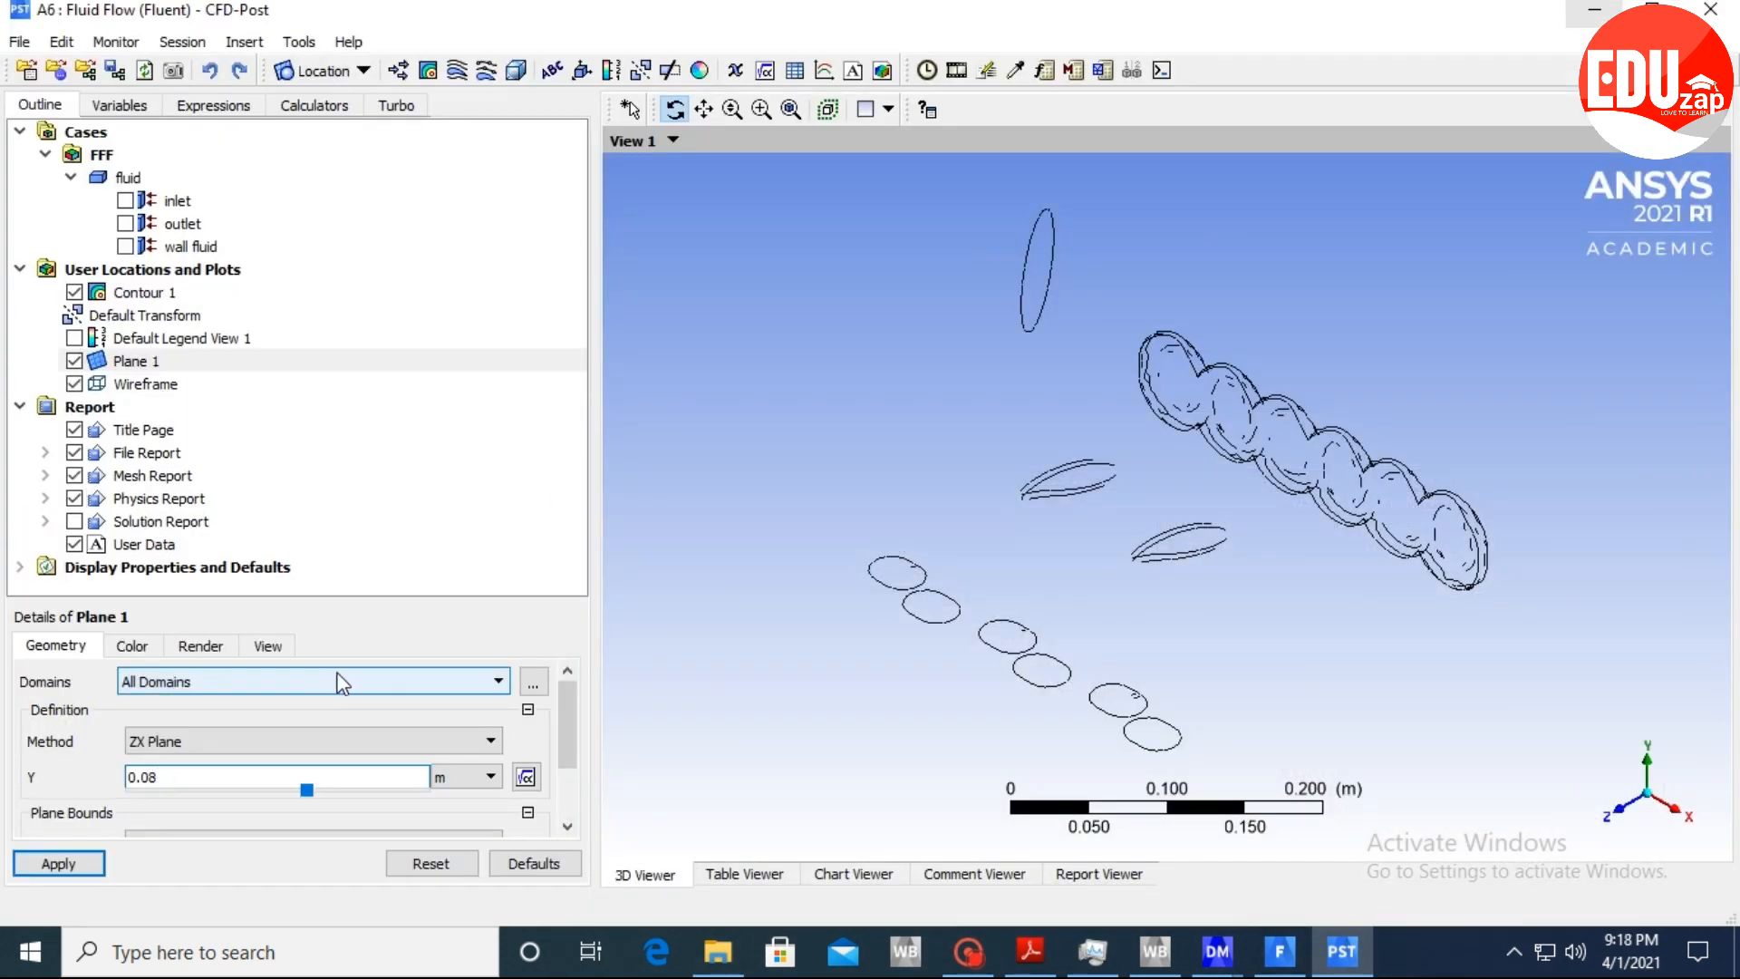
Apply the 0.08 m Y position to Plane 1 in CFD-Post, and change it to 0.1 m.
{"action": "left_click", "coordinate": [58, 862]}
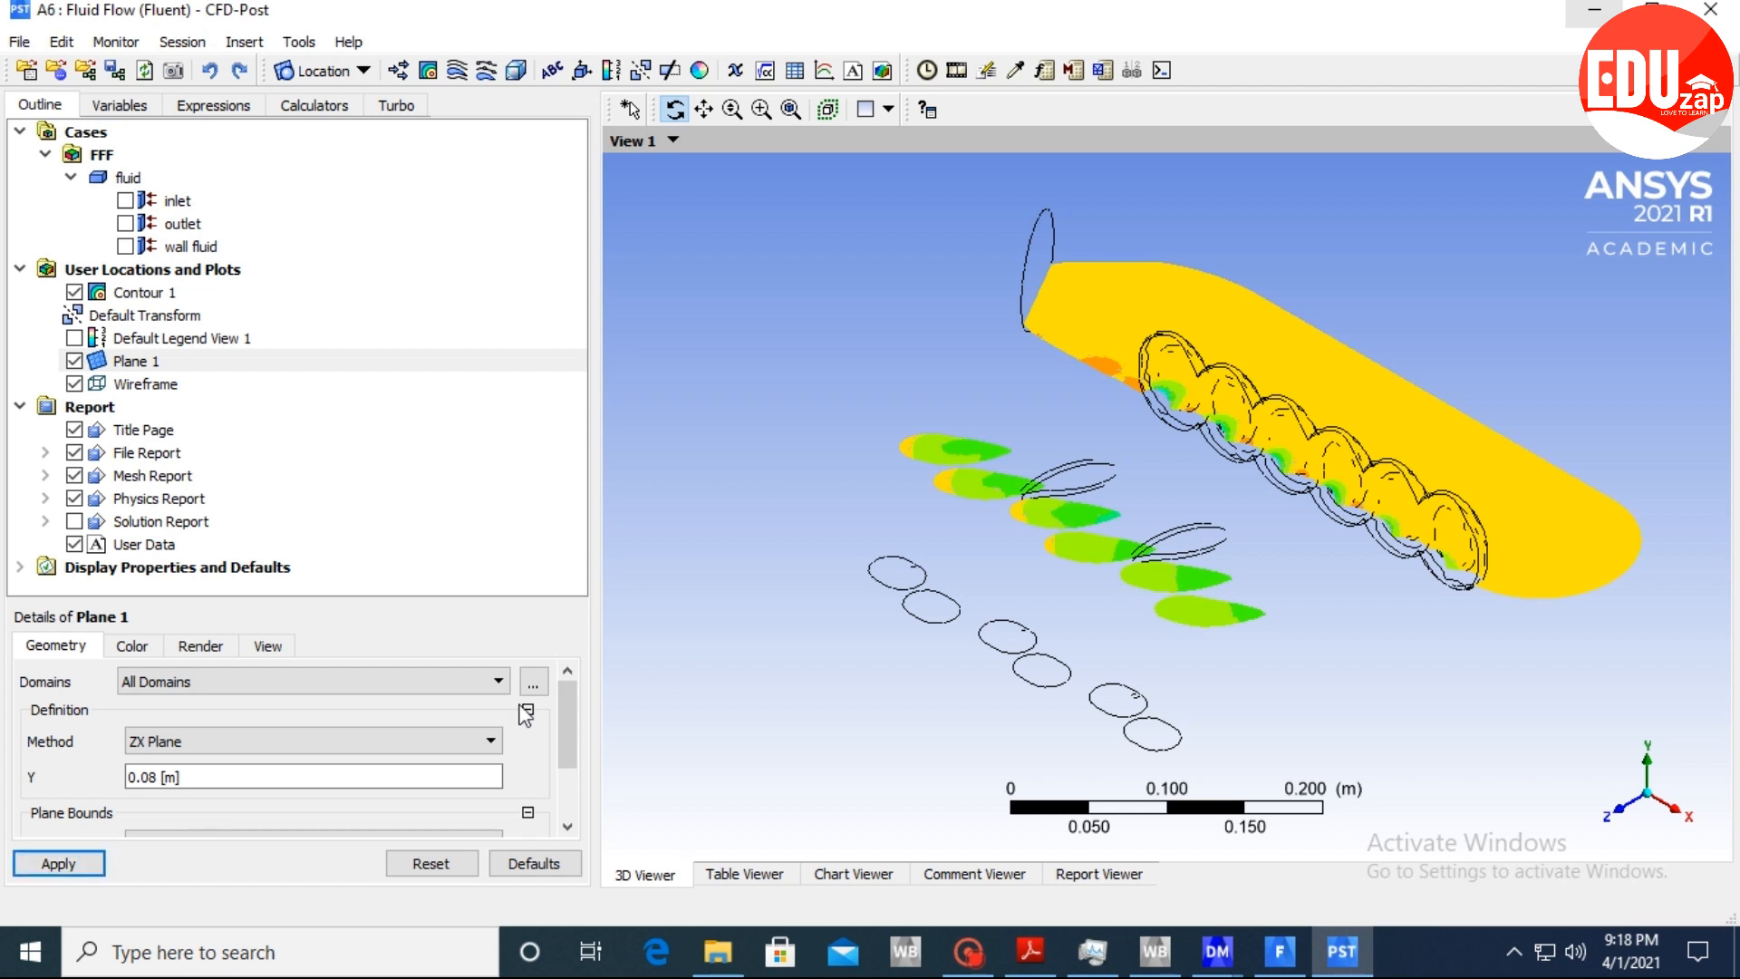
{"action": "left_click", "coordinate": [161, 780]}
{"action": "left_click", "coordinate": [161, 777]}
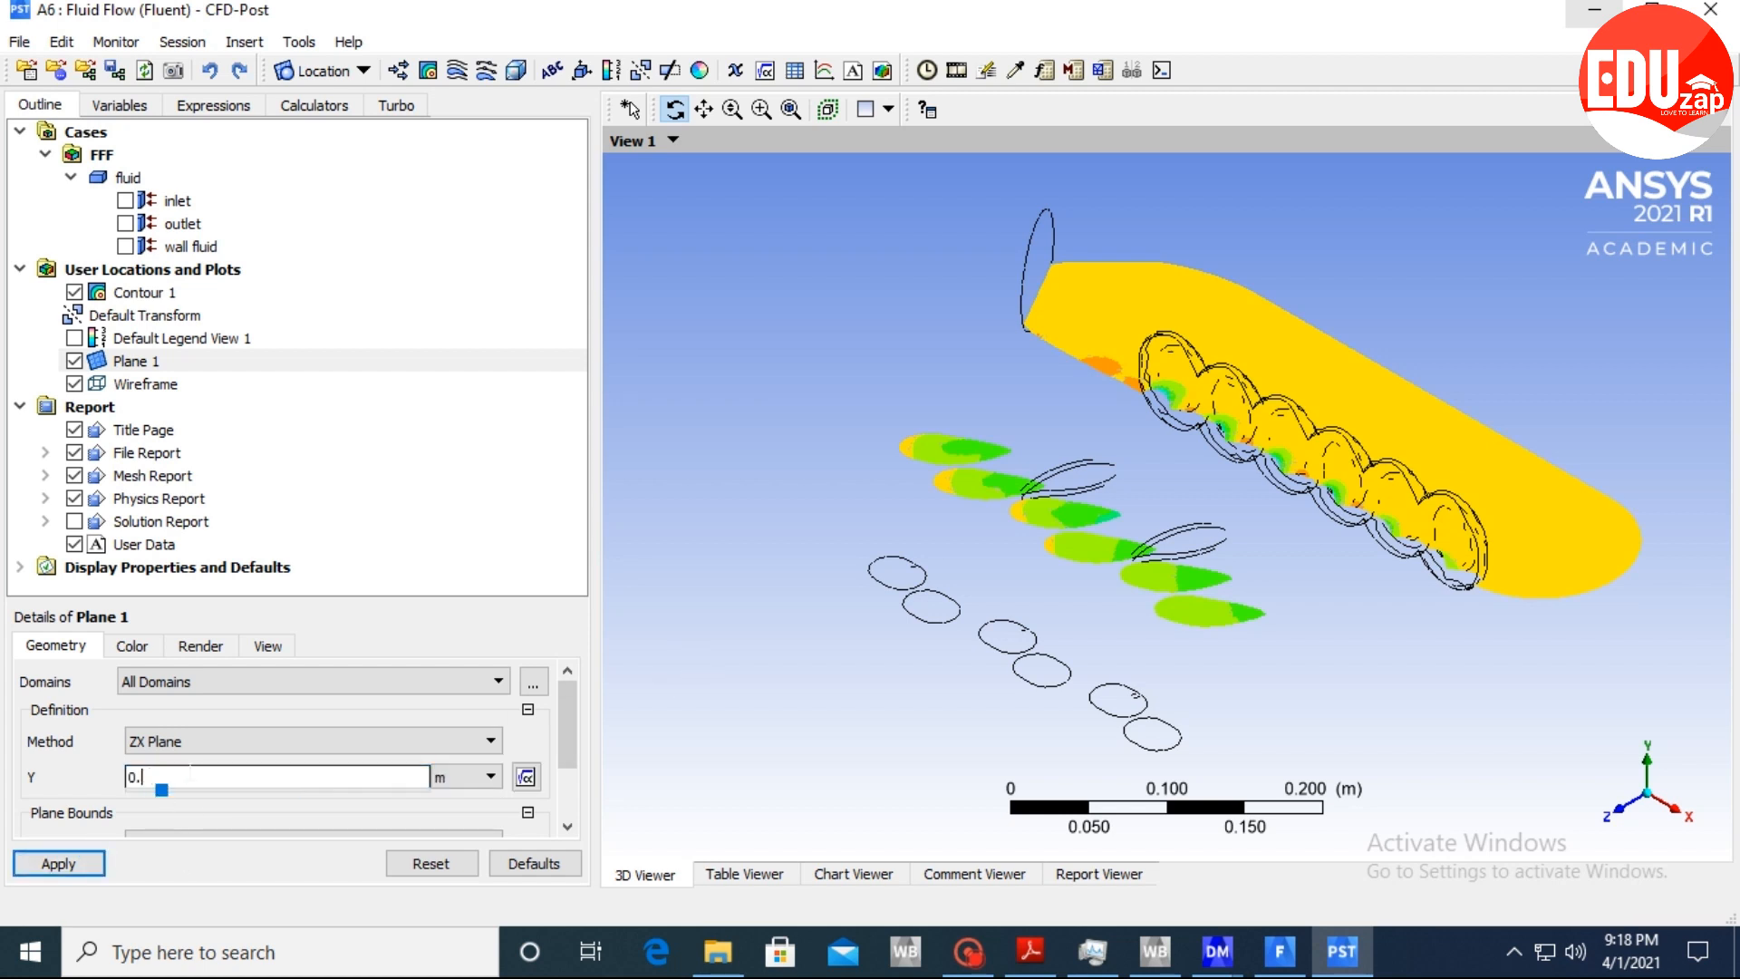
{"action": "type", "text": "1"}
{"action": "left_click", "coordinate": [58, 863]}
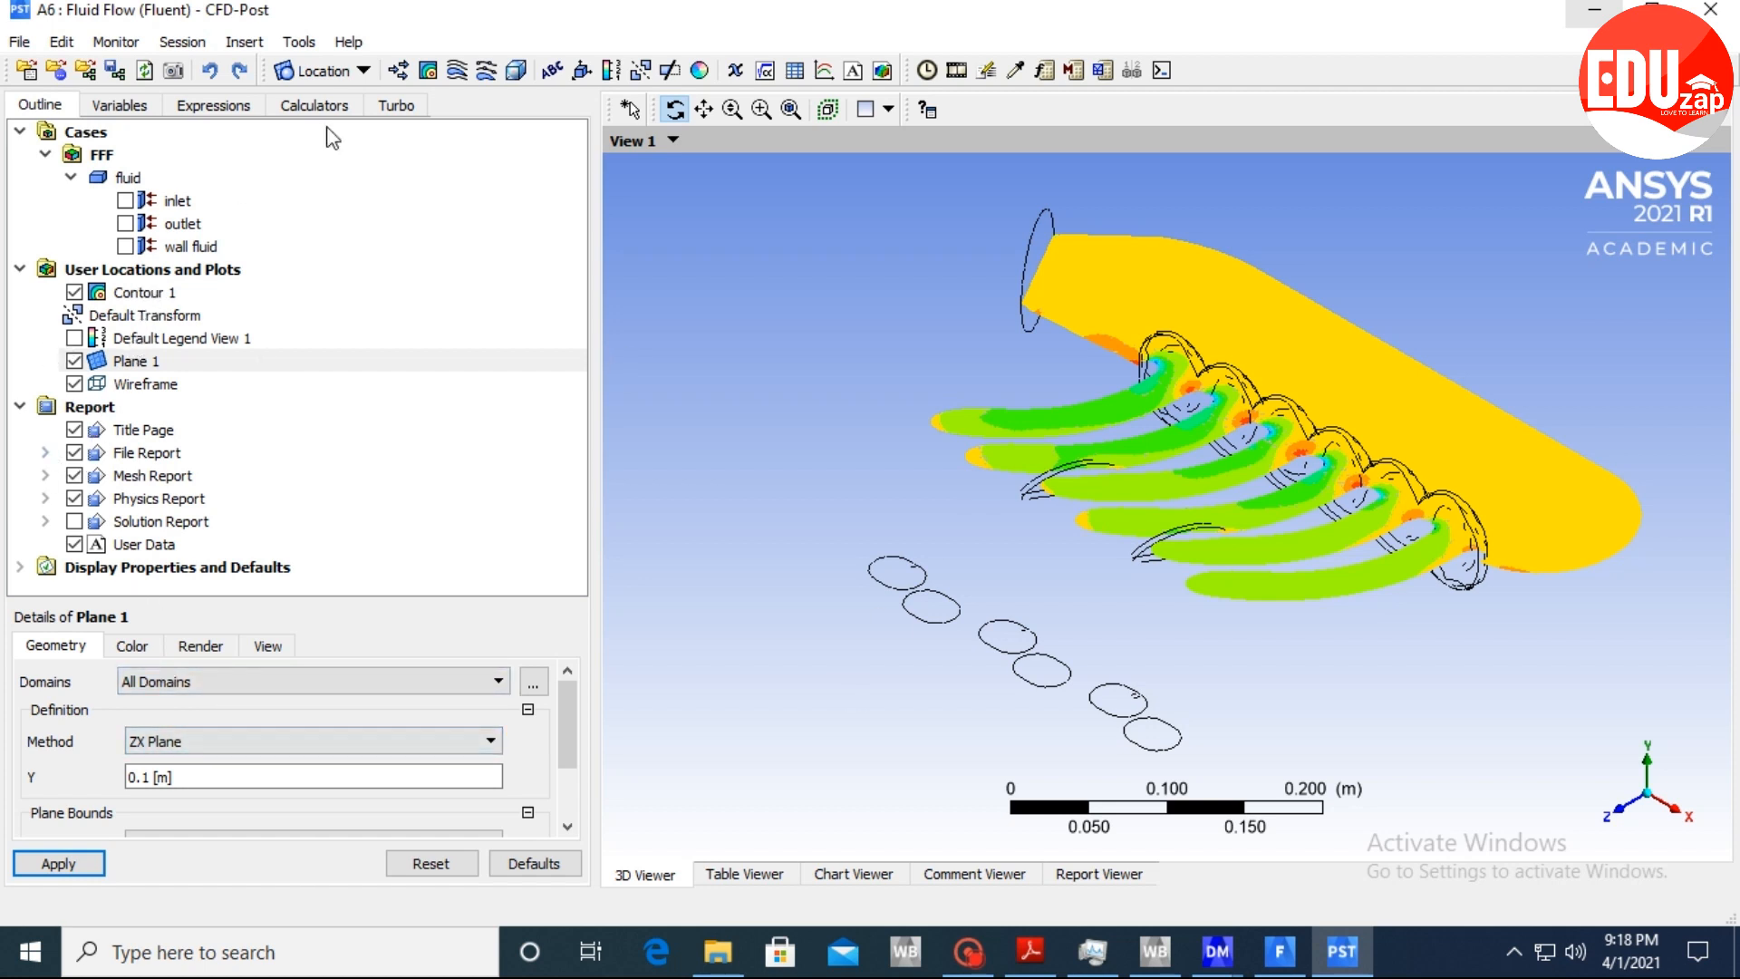
Insert a contour named Contour 2 with Velocity as its variable and apply it on the inlet.
{"action": "left_click", "coordinate": [427, 70]}
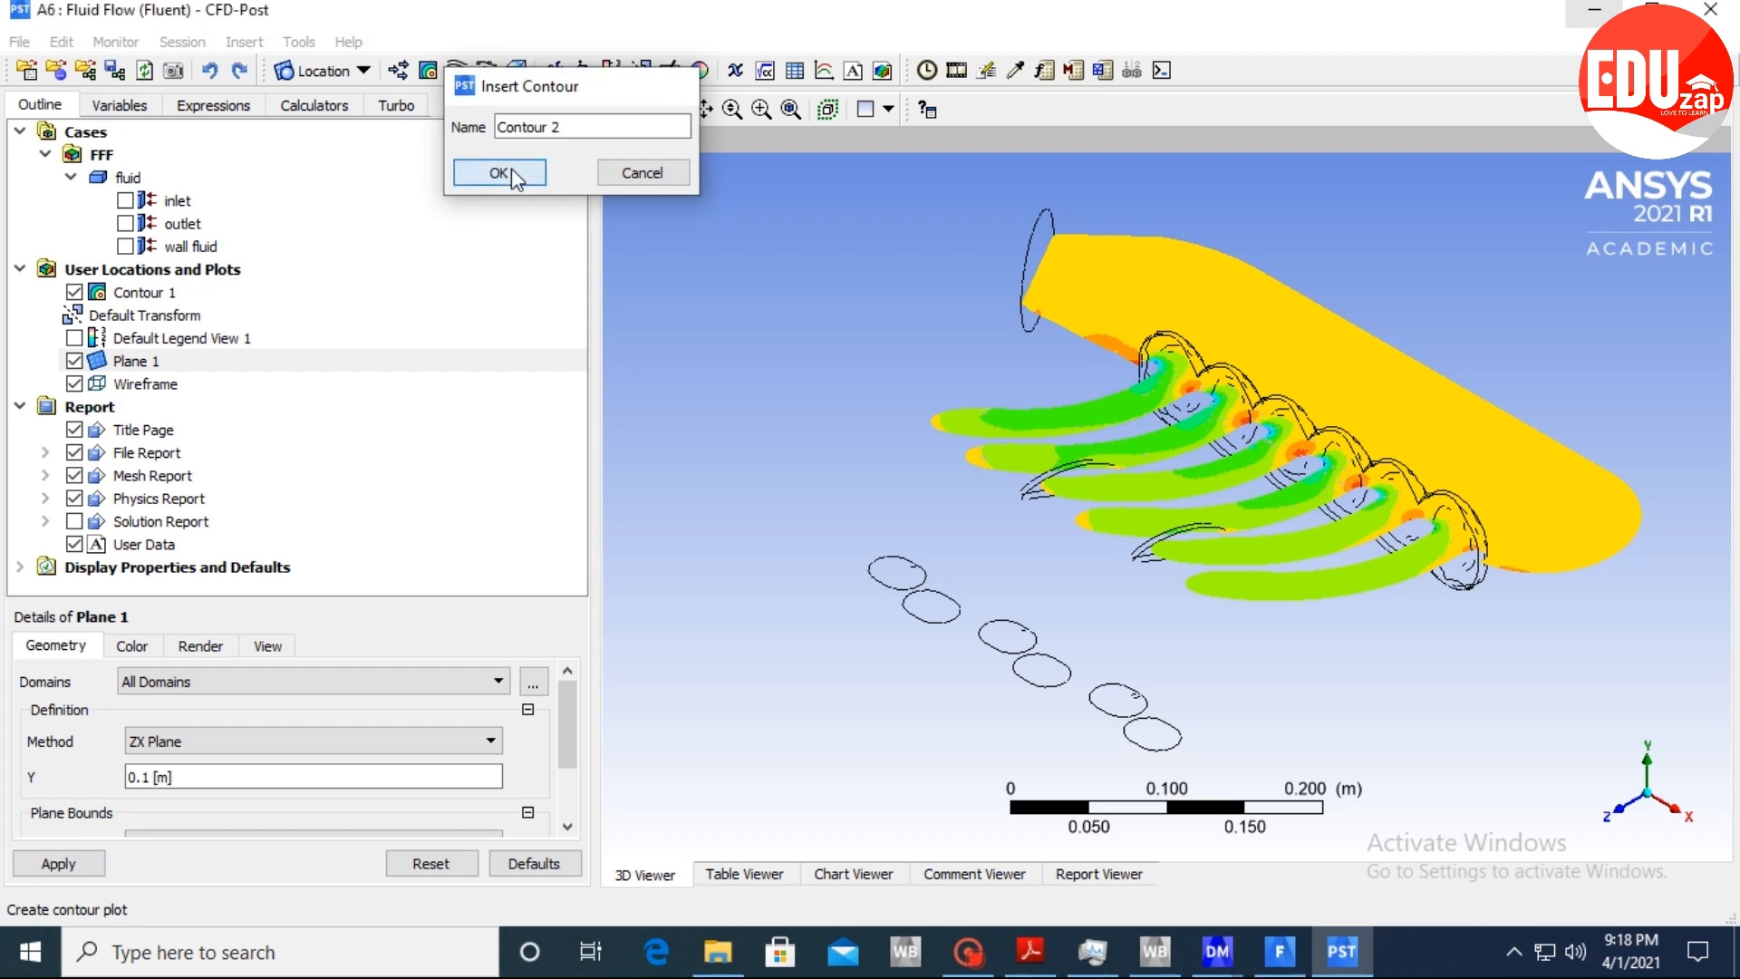
{"action": "left_click", "coordinate": [503, 171]}
{"action": "left_click", "coordinate": [219, 758]}
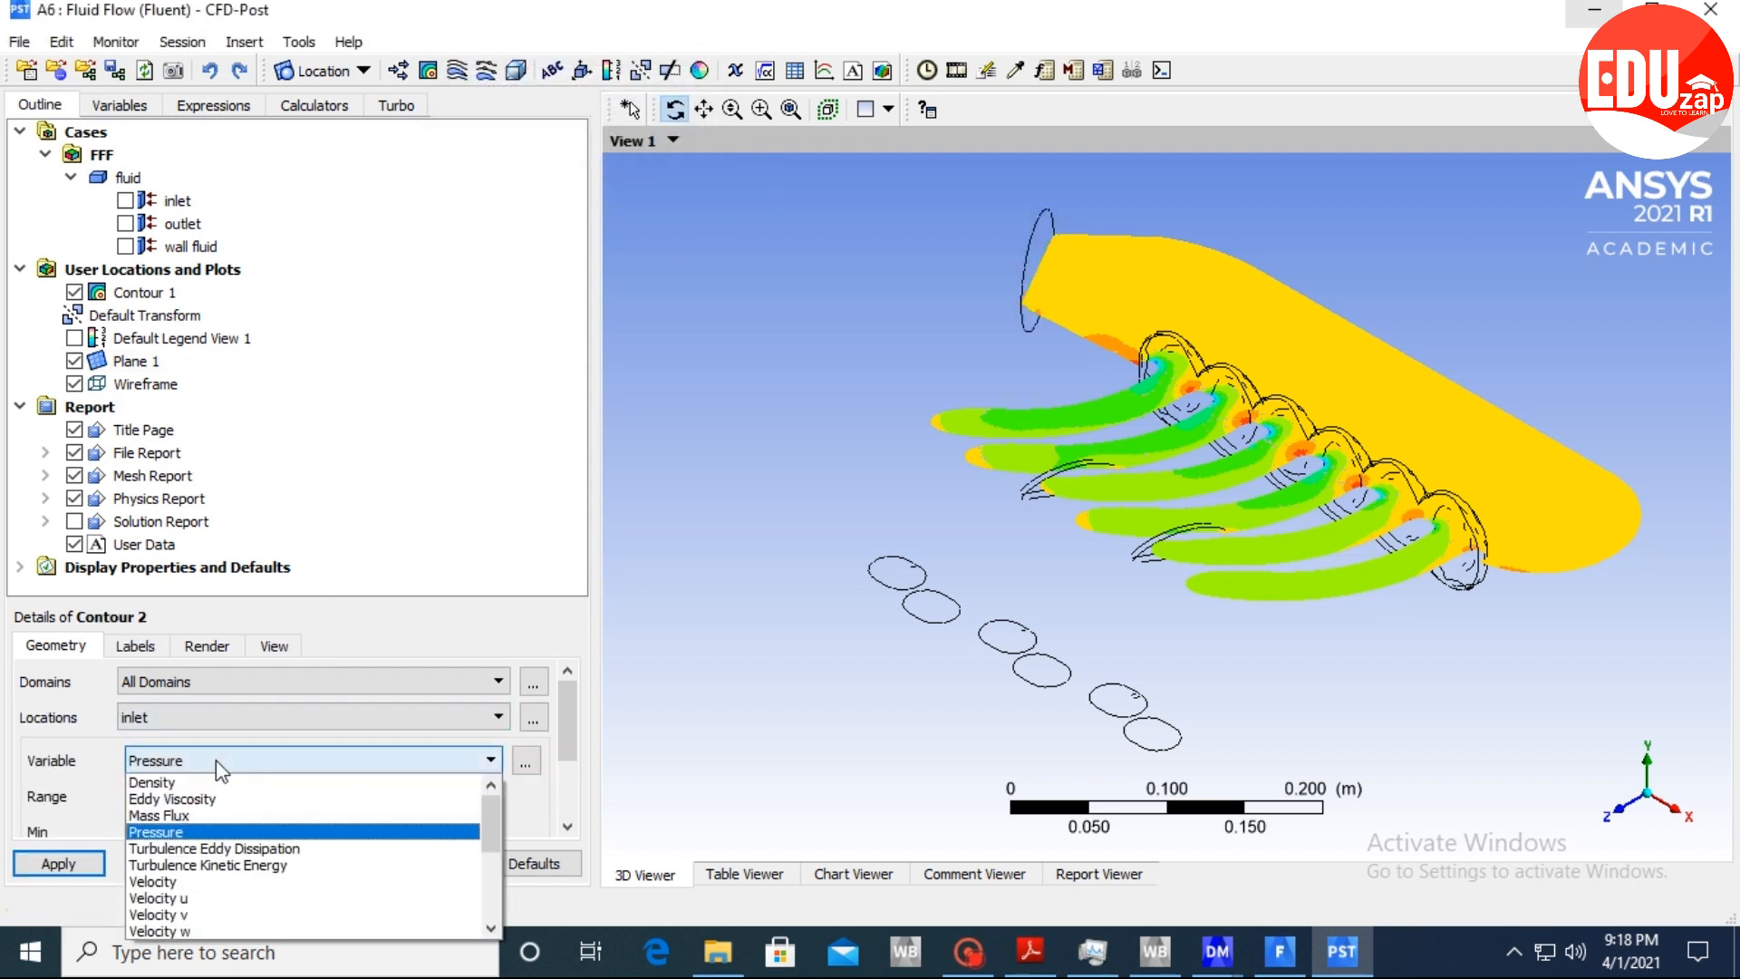
{"action": "left_click", "coordinate": [180, 884]}
{"action": "left_click", "coordinate": [91, 865]}
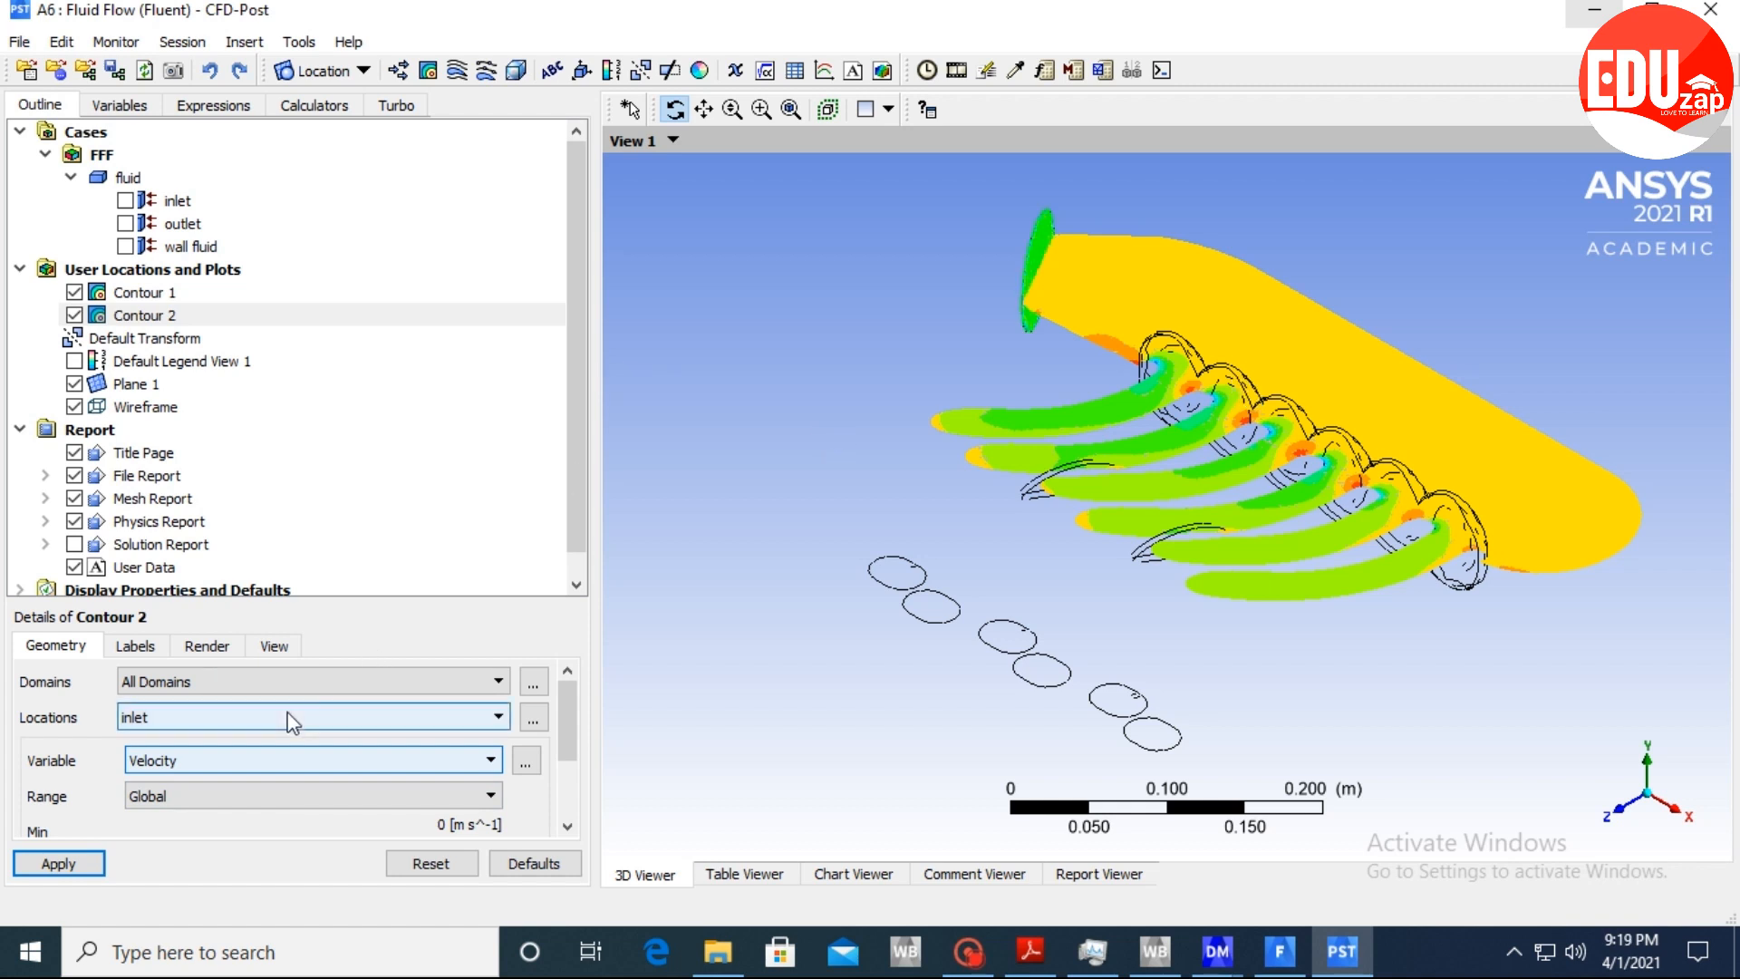
Hide Contour 1 and change the location of Contour 2 to Plane 1.
{"action": "left_click", "coordinate": [74, 293]}
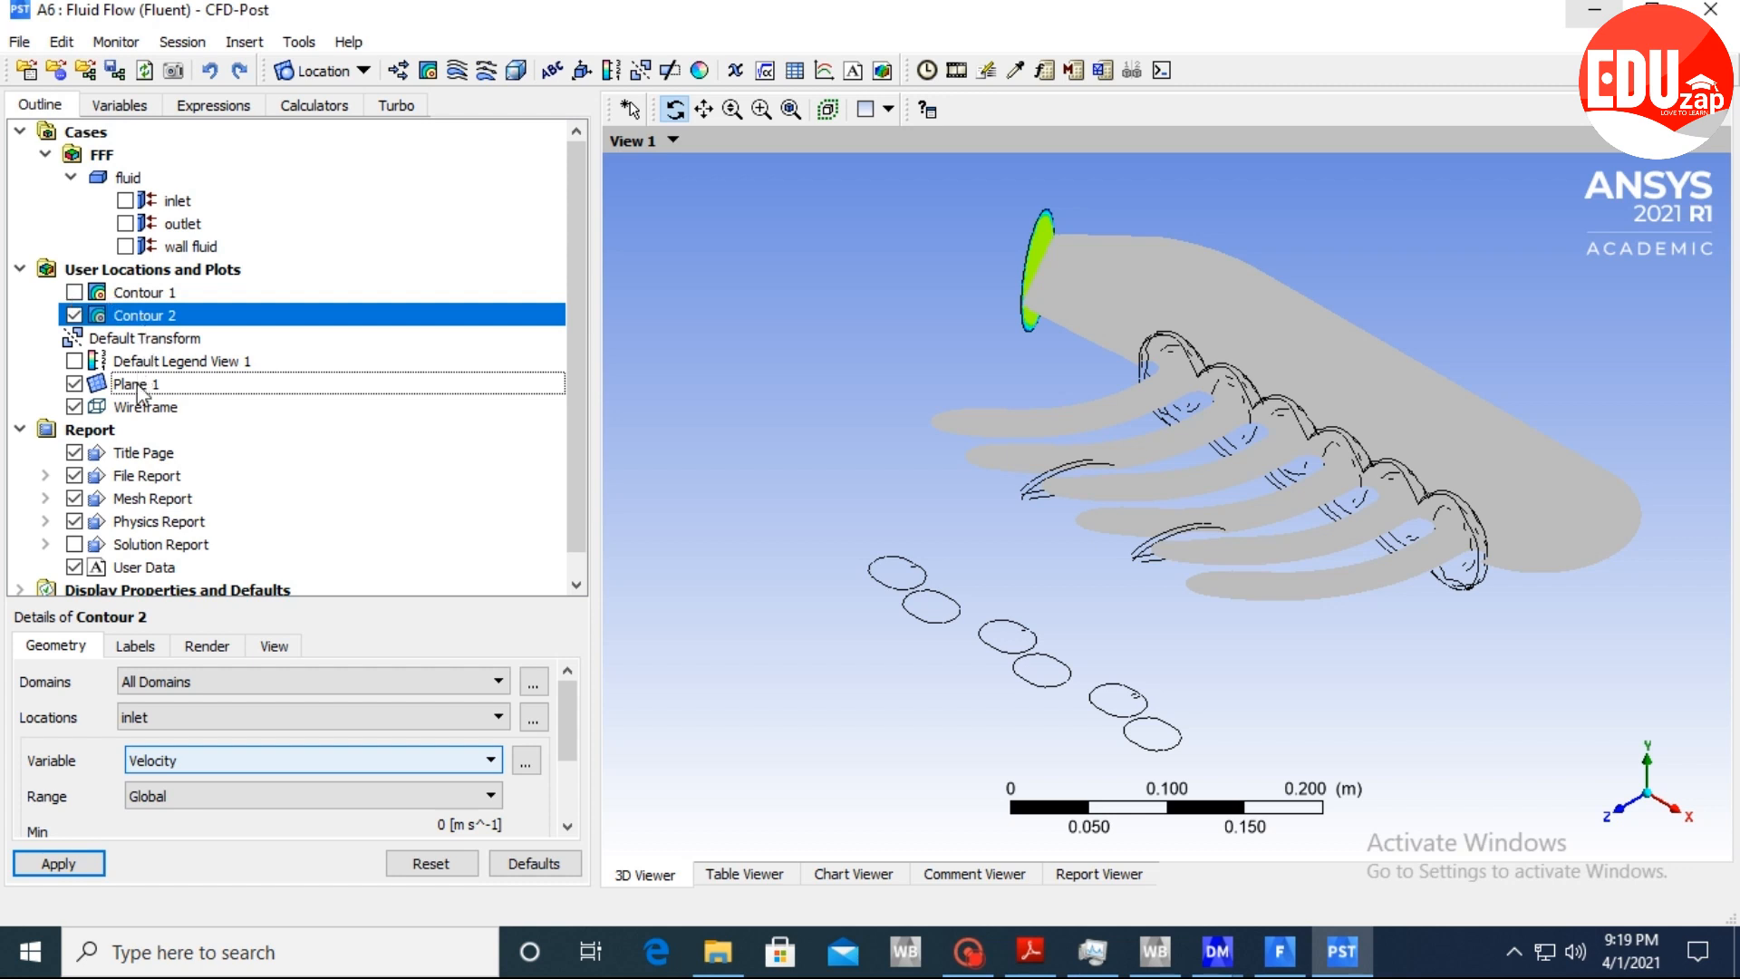
{"action": "left_click", "coordinate": [211, 722]}
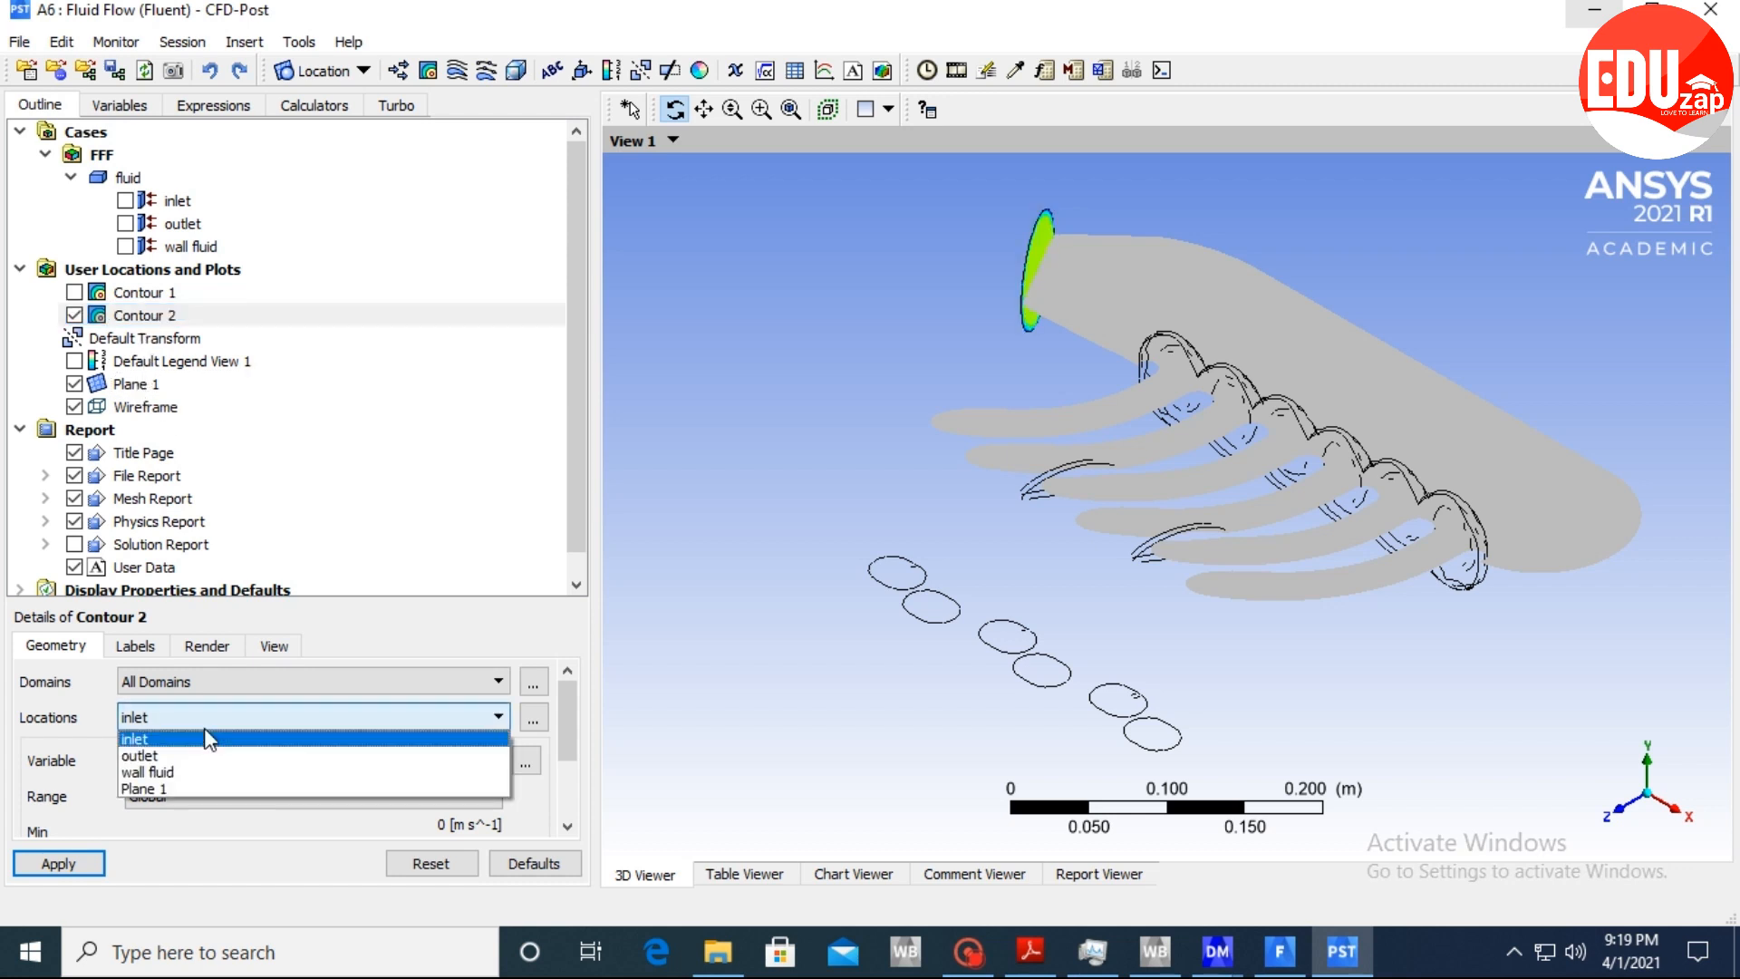
{"action": "left_click", "coordinate": [143, 791]}
{"action": "left_click", "coordinate": [73, 871]}
{"action": "left_click", "coordinate": [65, 863]}
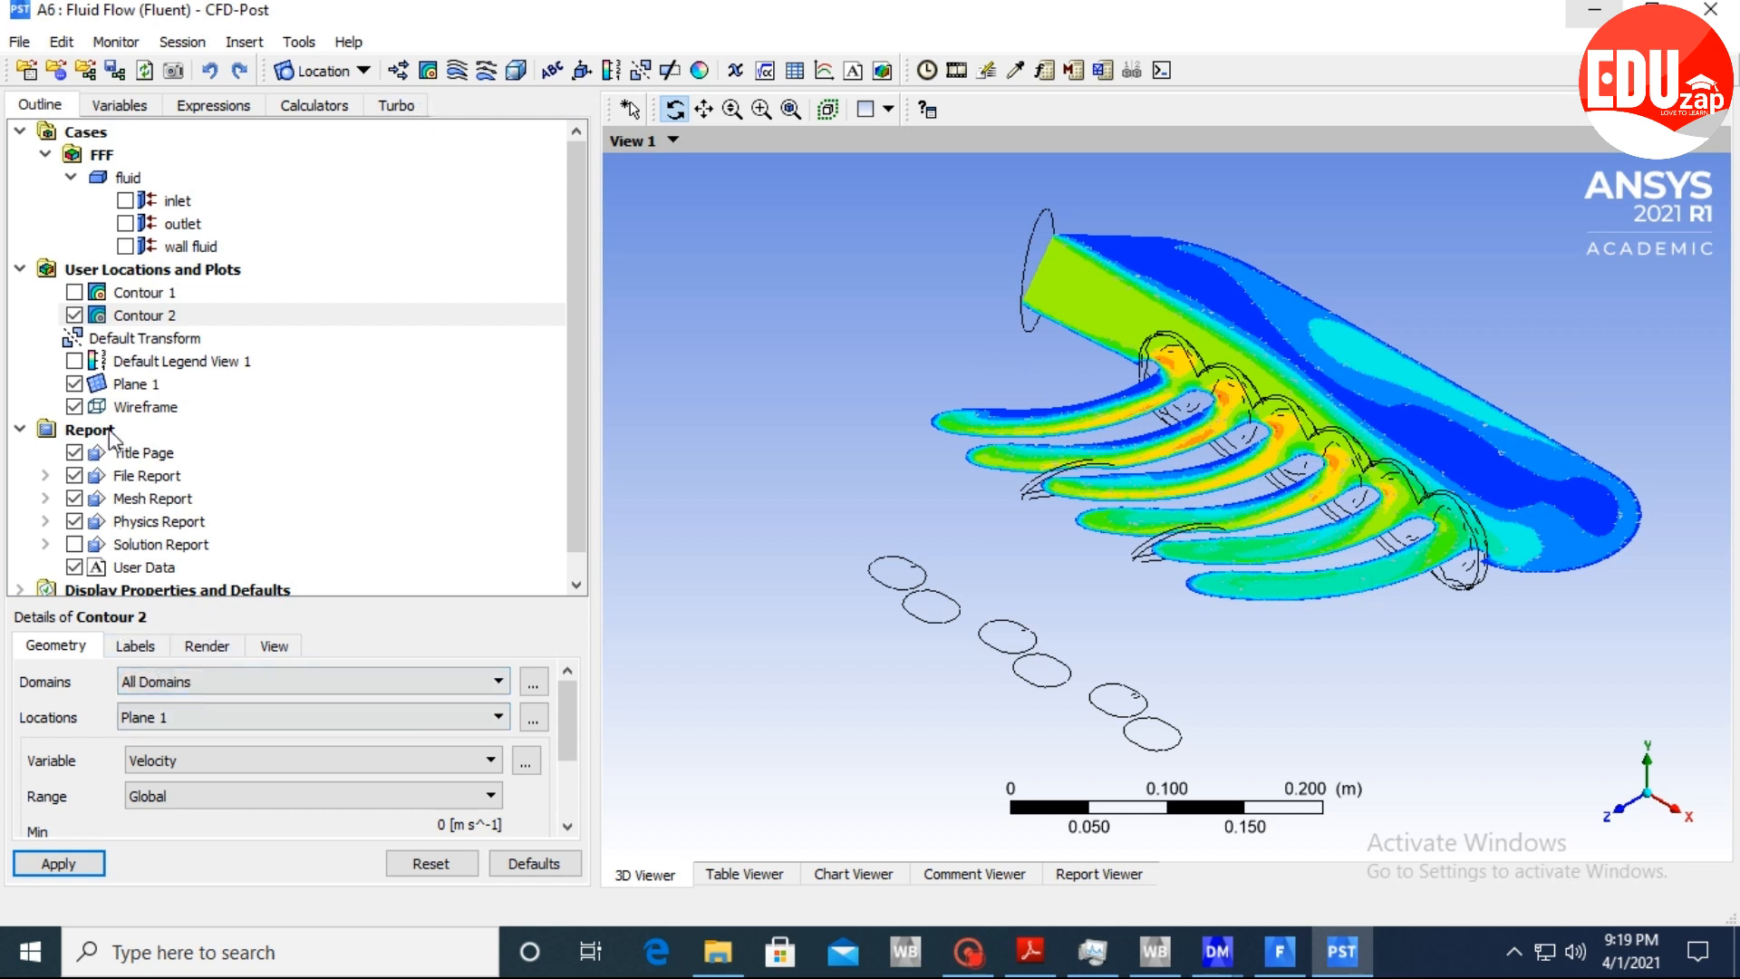
Compare the pressure plot of Contour 1 with the velocity plot of Contour 2 on Plane 1 by alternating their visibility.
{"action": "left_click", "coordinate": [144, 388]}
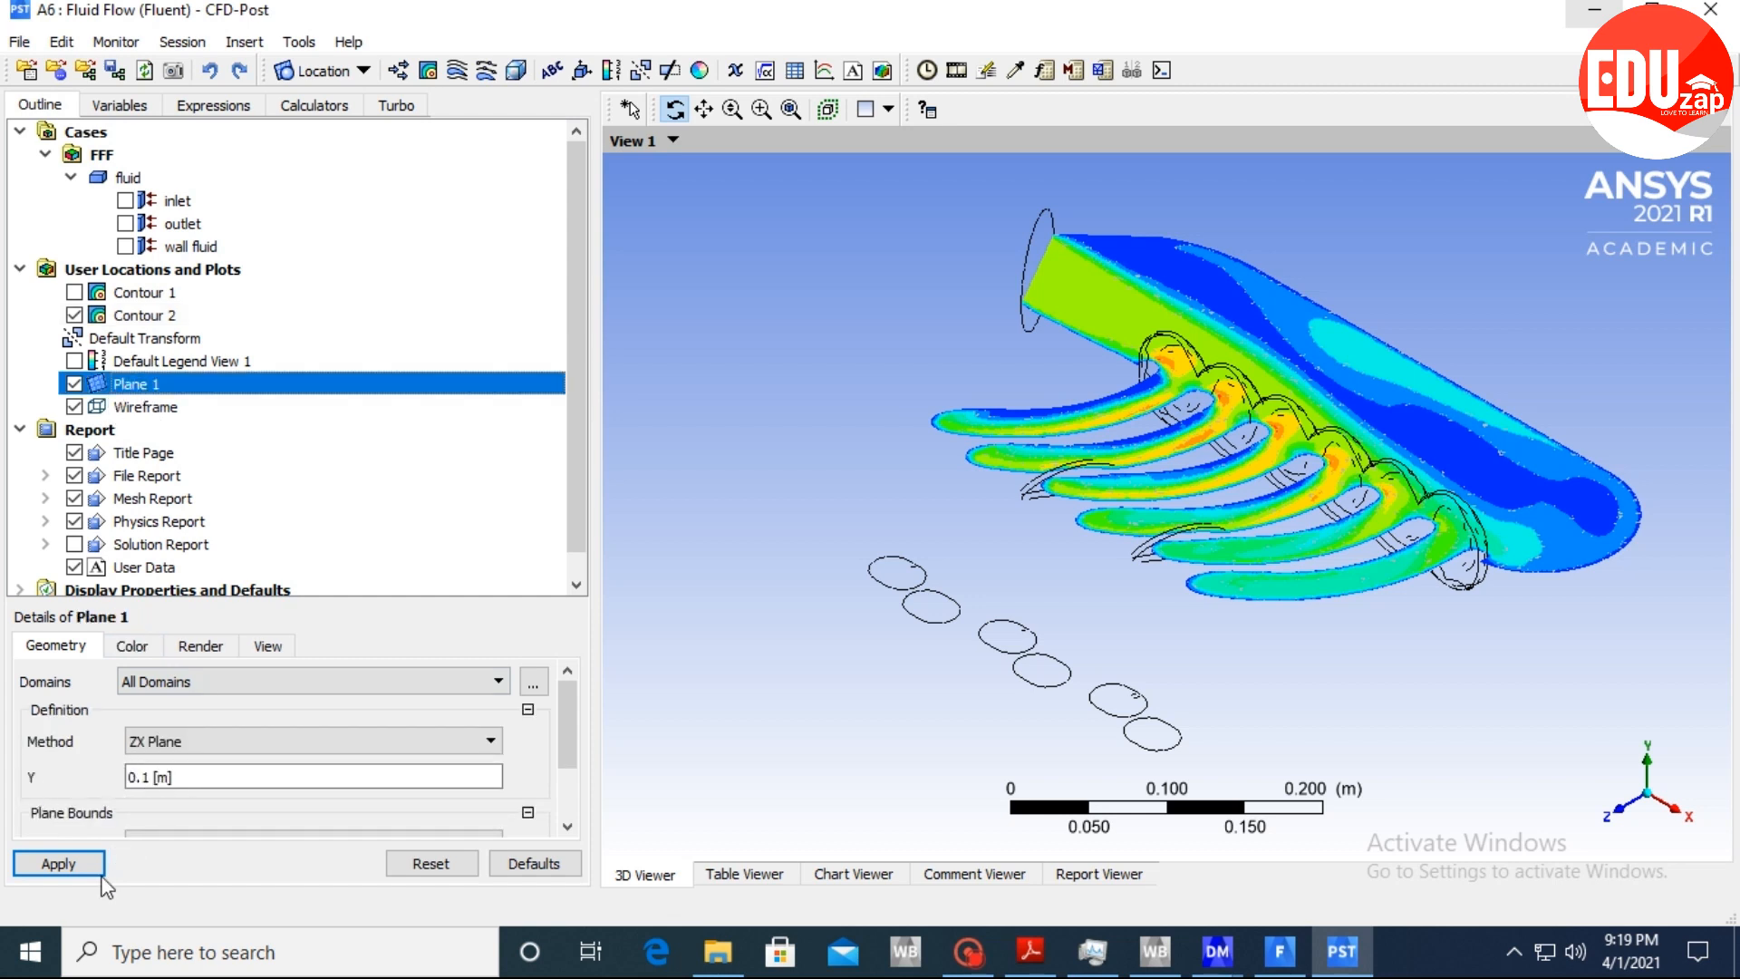
{"action": "left_click", "coordinate": [74, 314]}
{"action": "left_click", "coordinate": [75, 291]}
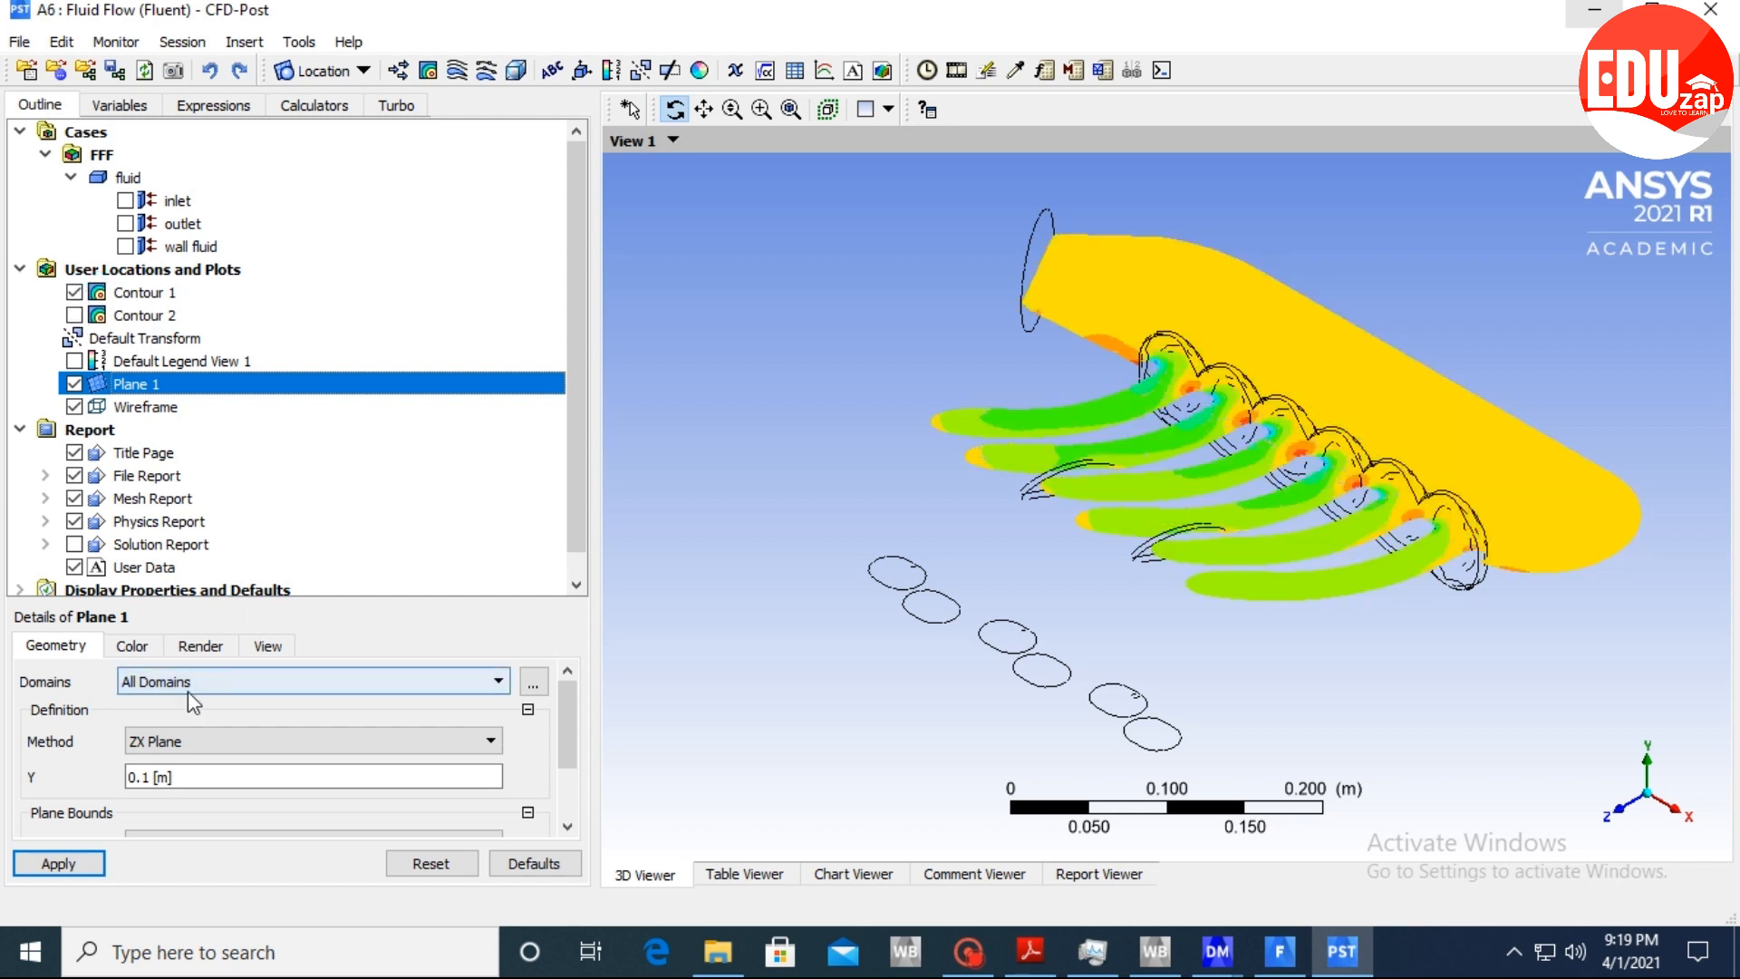
{"action": "left_click", "coordinate": [155, 294]}
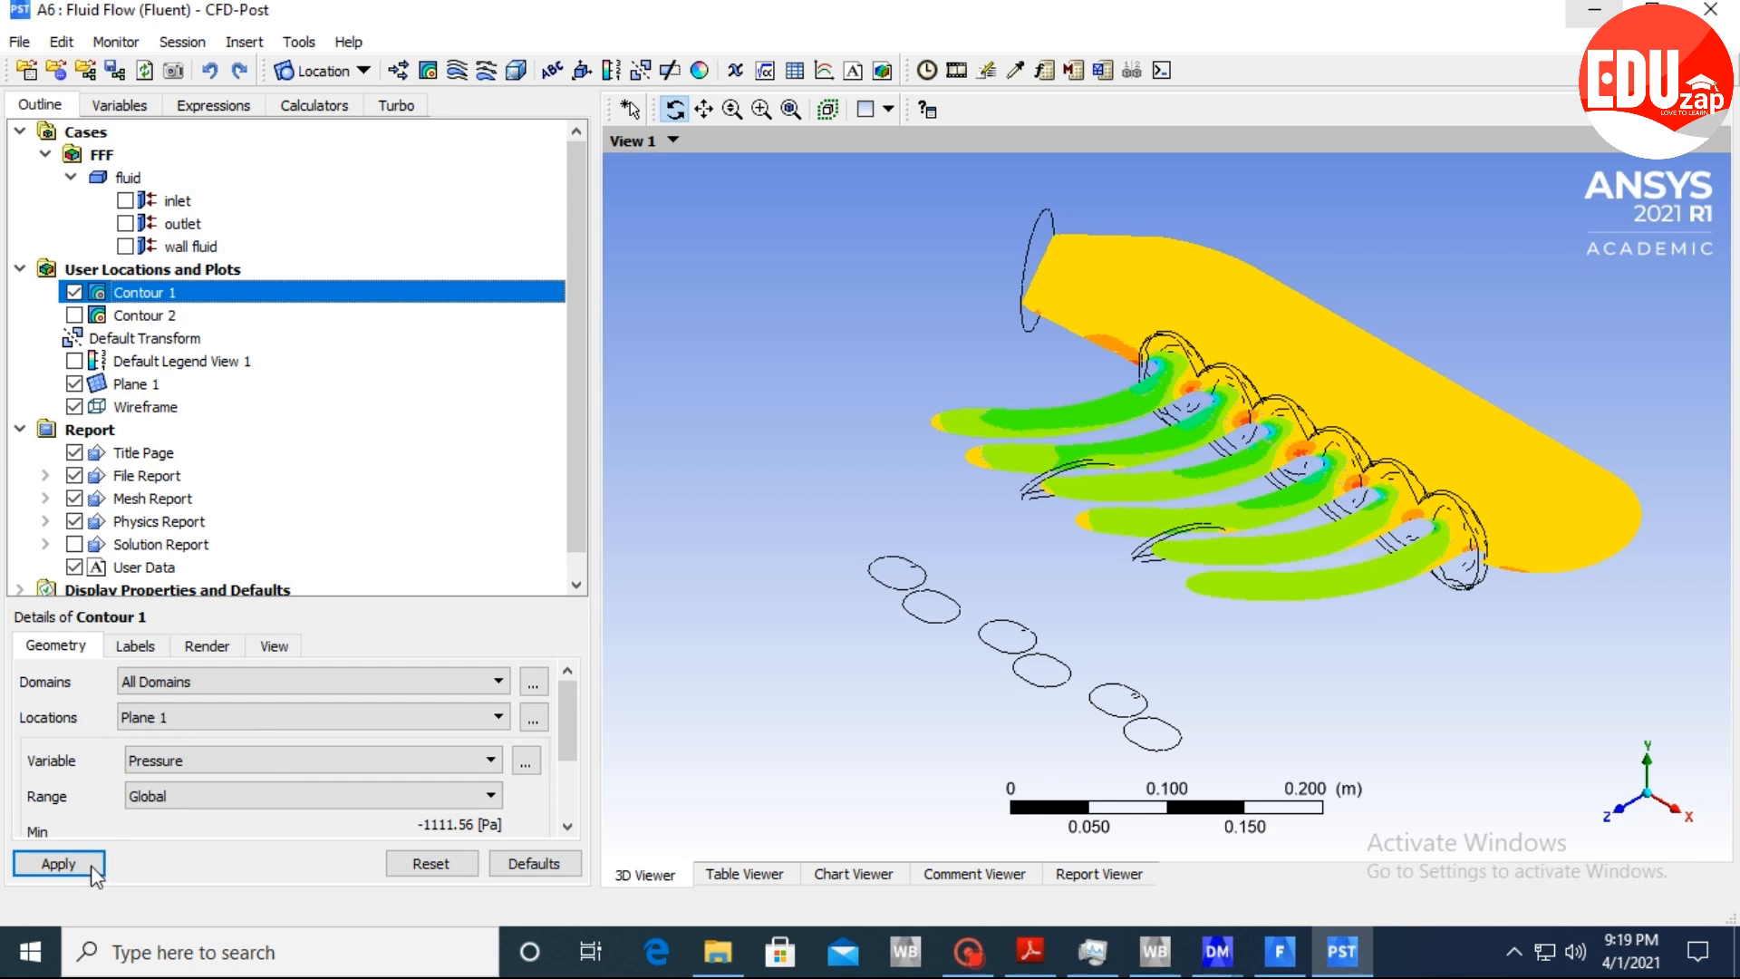
{"action": "left_click", "coordinate": [74, 292]}
{"action": "left_click", "coordinate": [74, 315]}
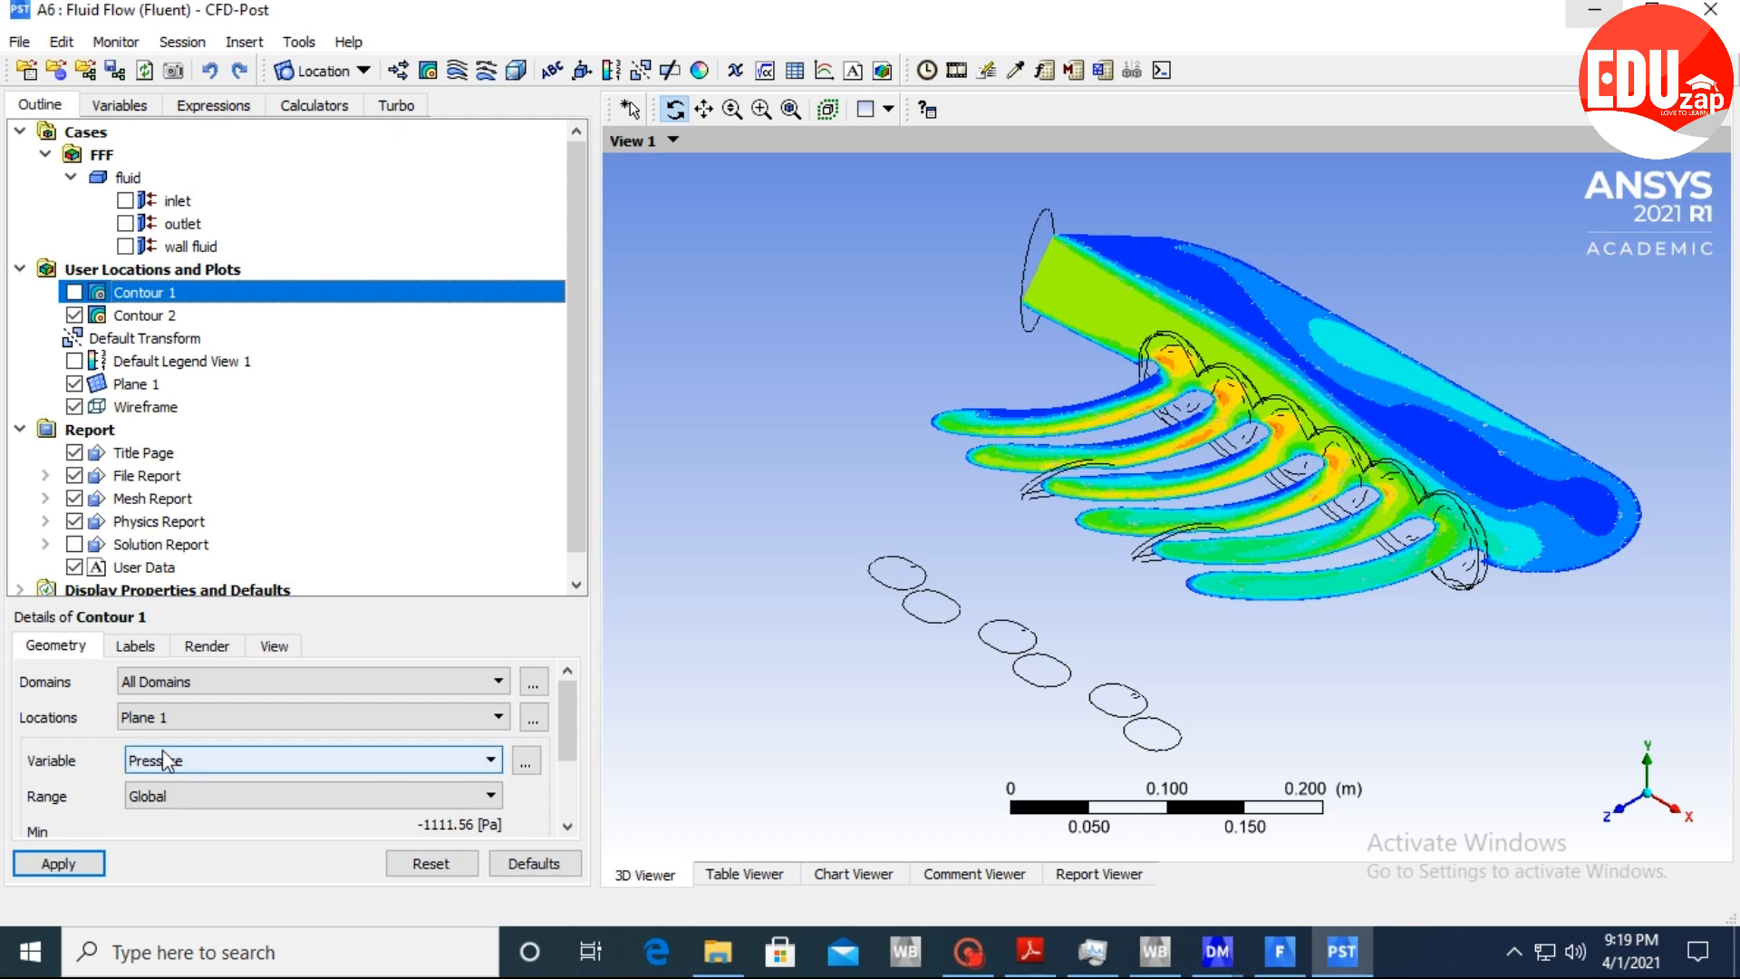
{"action": "left_click", "coordinate": [175, 769]}
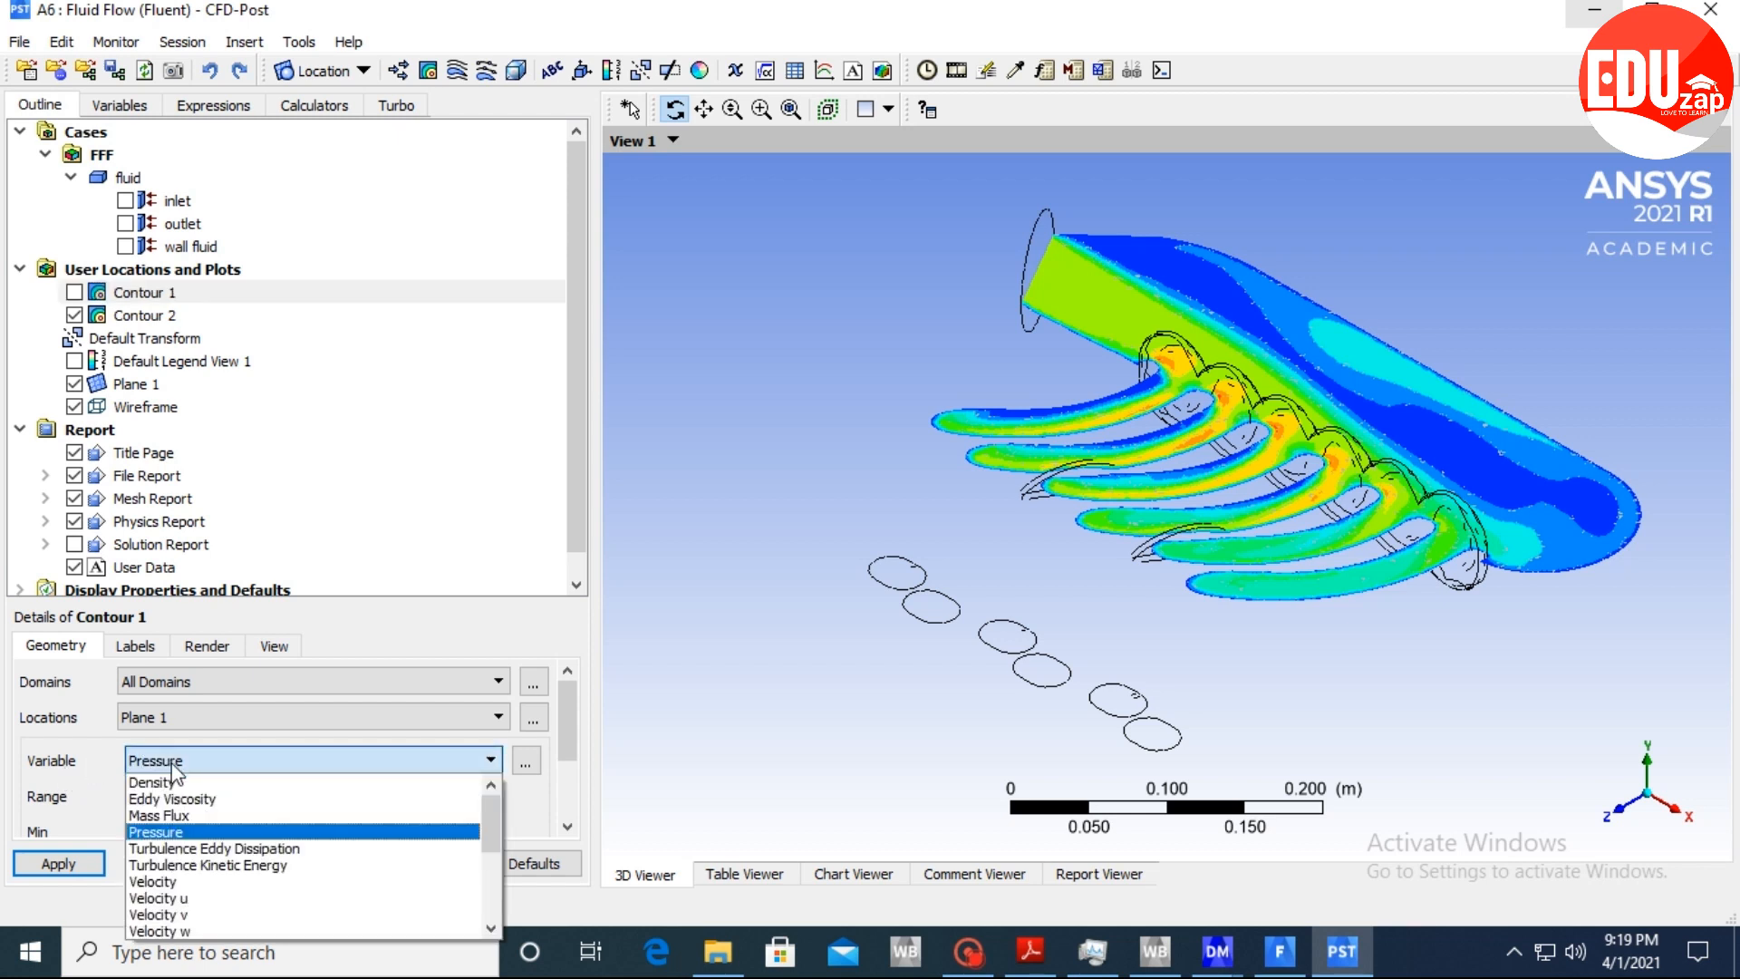
{"action": "left_click", "coordinate": [98, 624]}
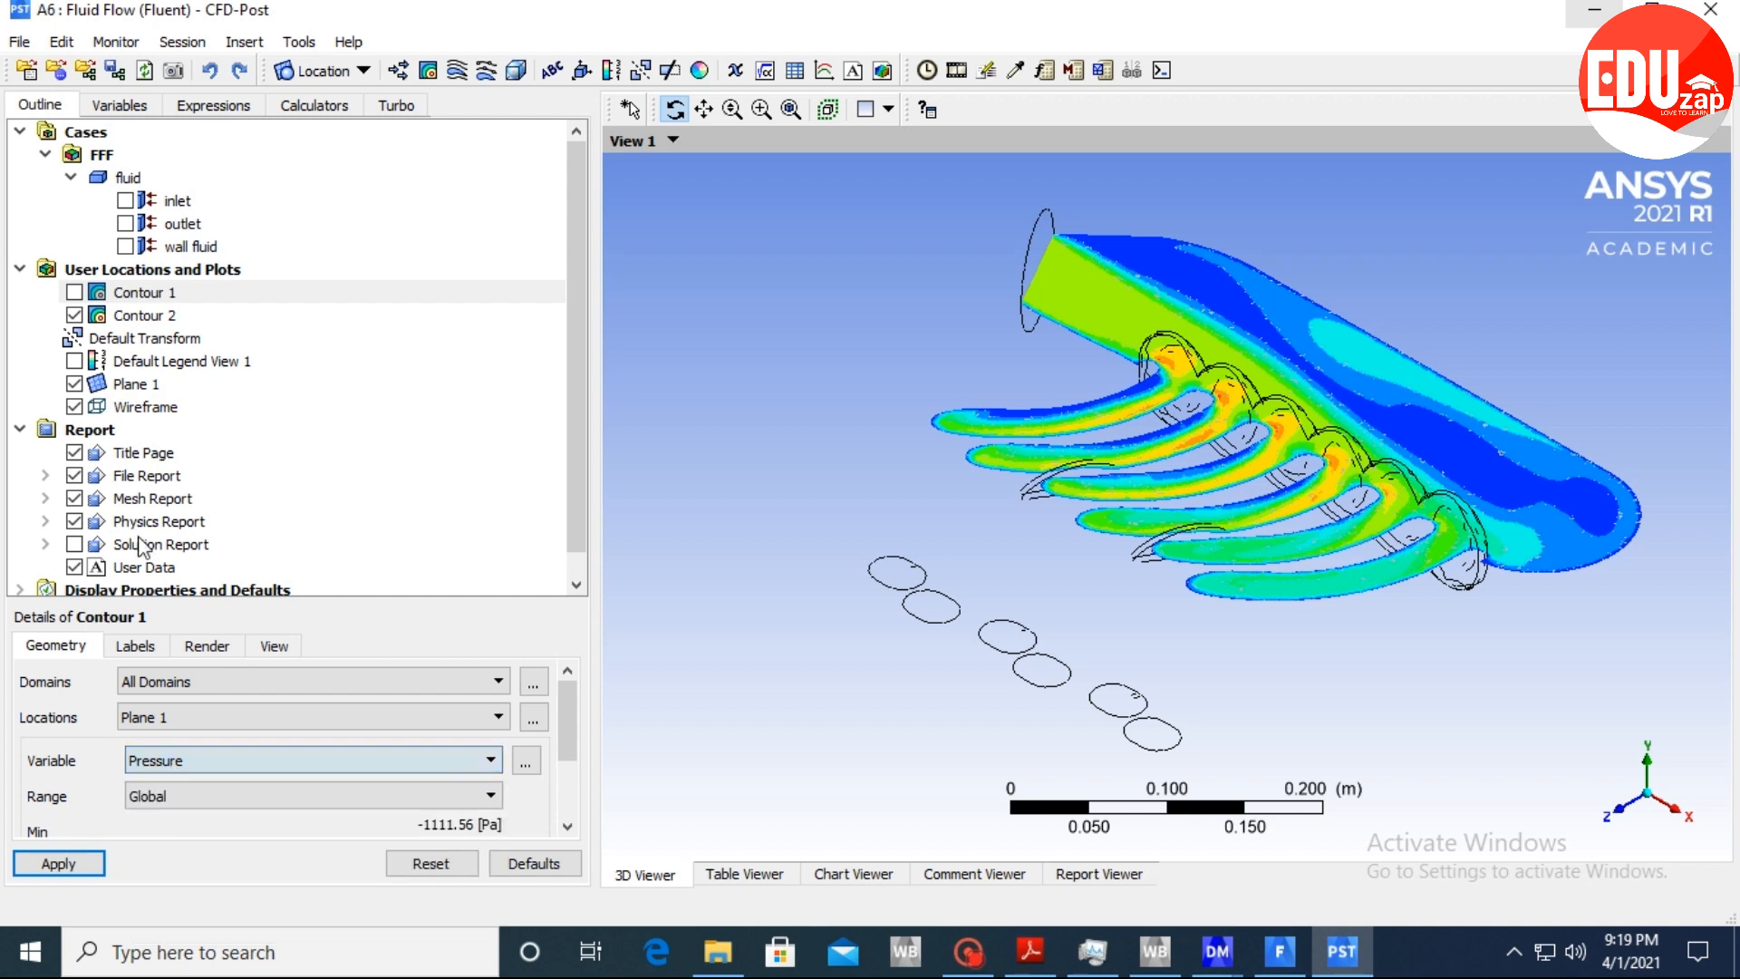
{"action": "left_click", "coordinate": [152, 319]}
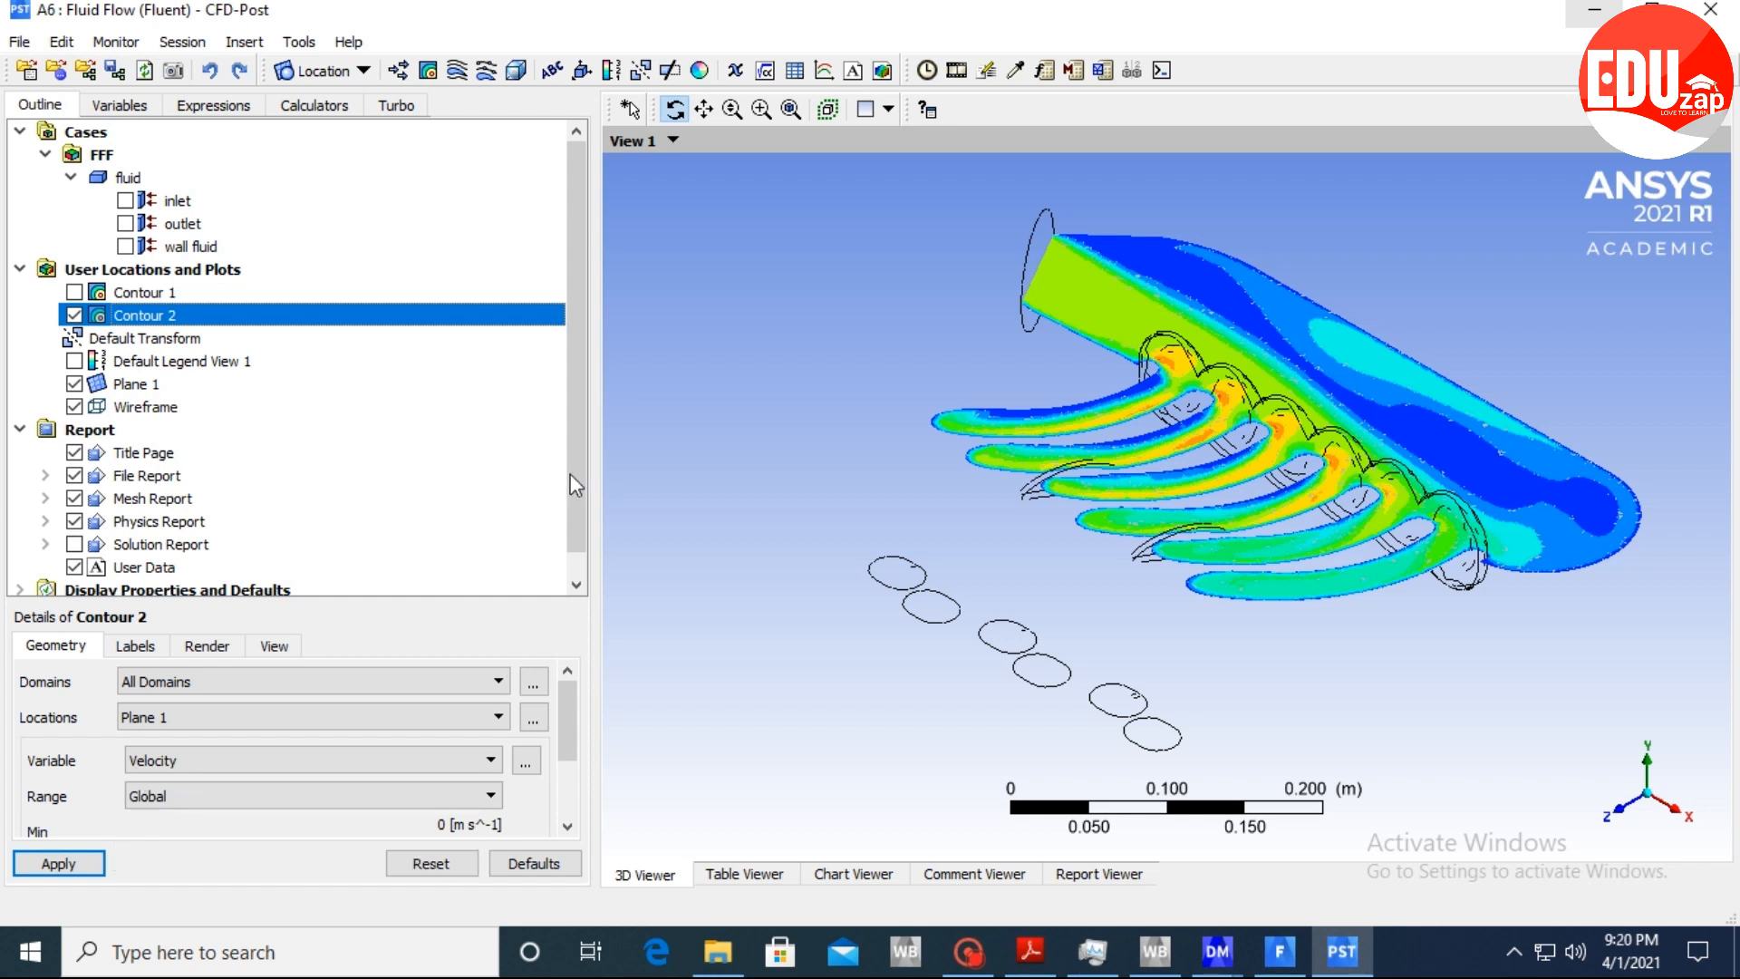
{"action": "scroll", "coordinate": [569, 473], "scroll_direction": "down", "scroll_amount": 1}
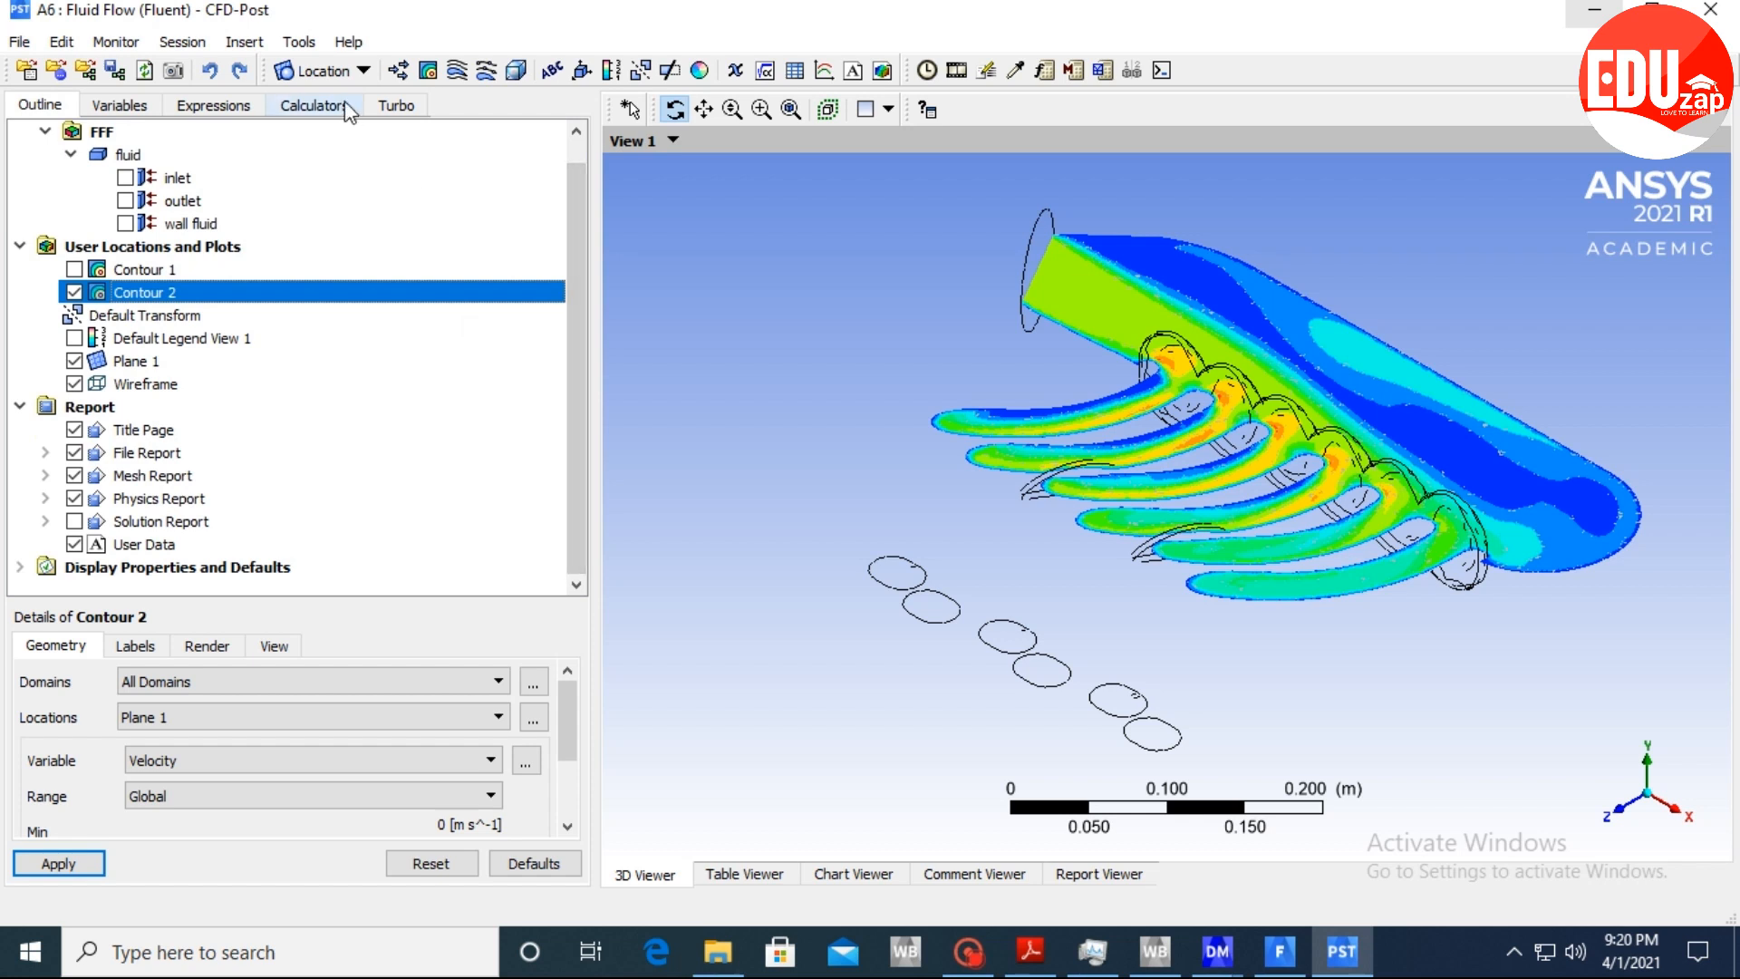
{"action": "left_click", "coordinate": [363, 71]}
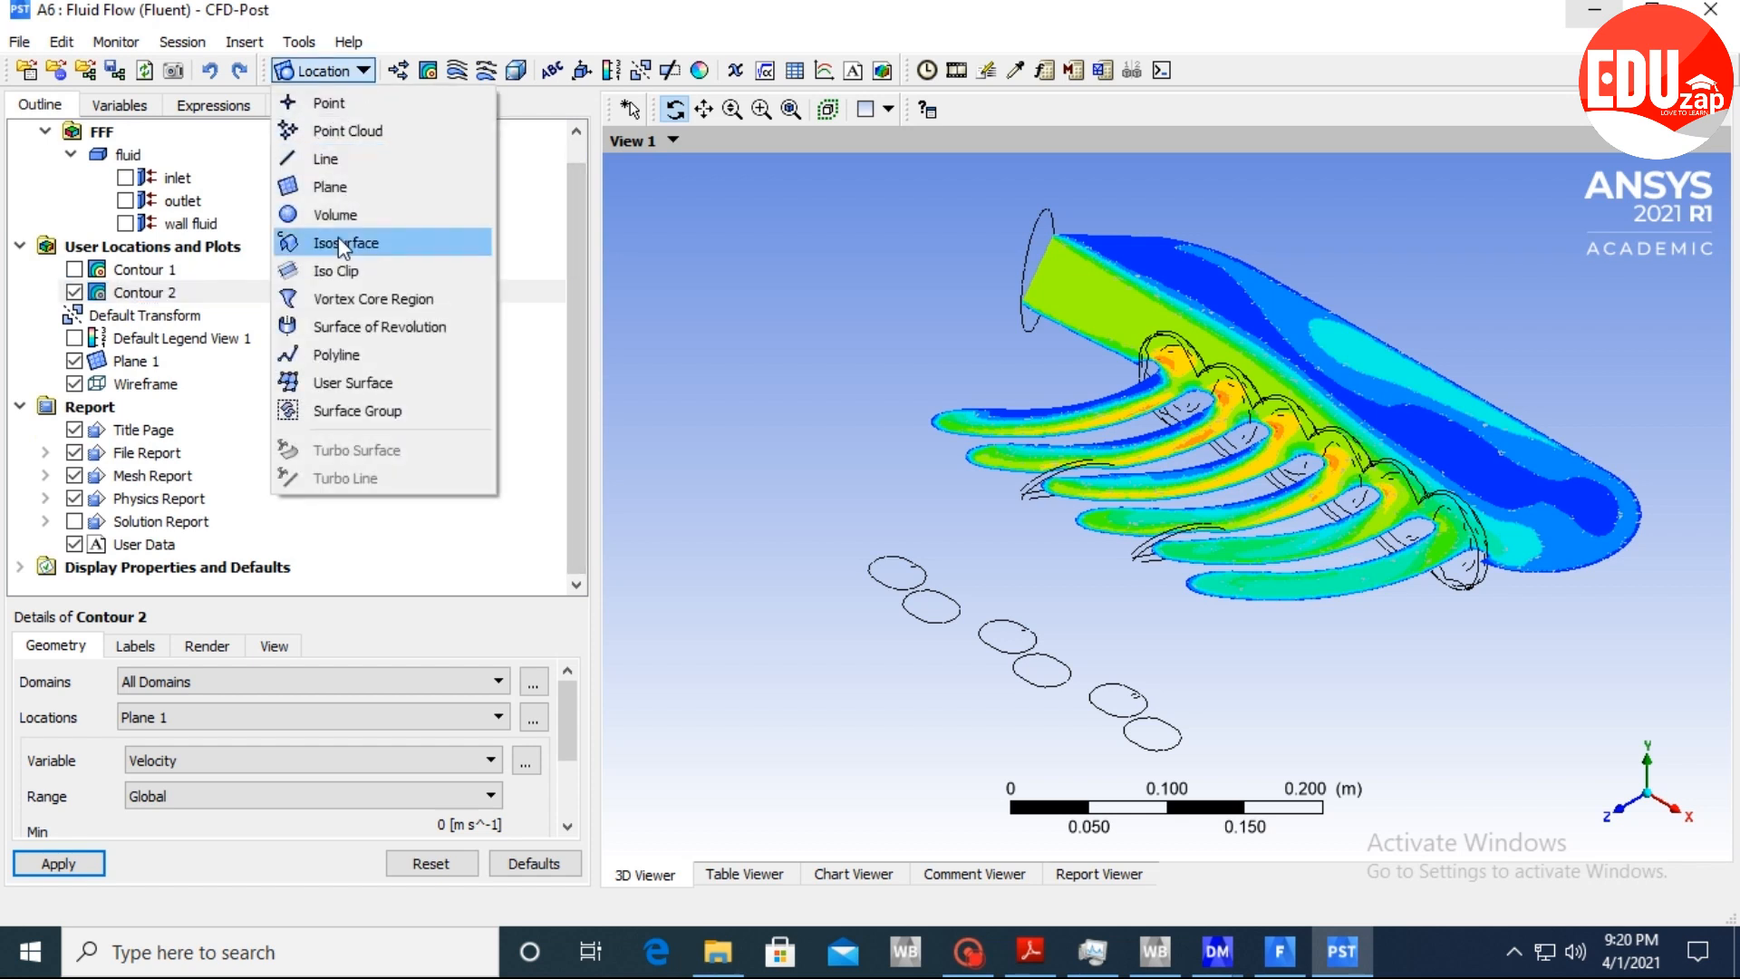
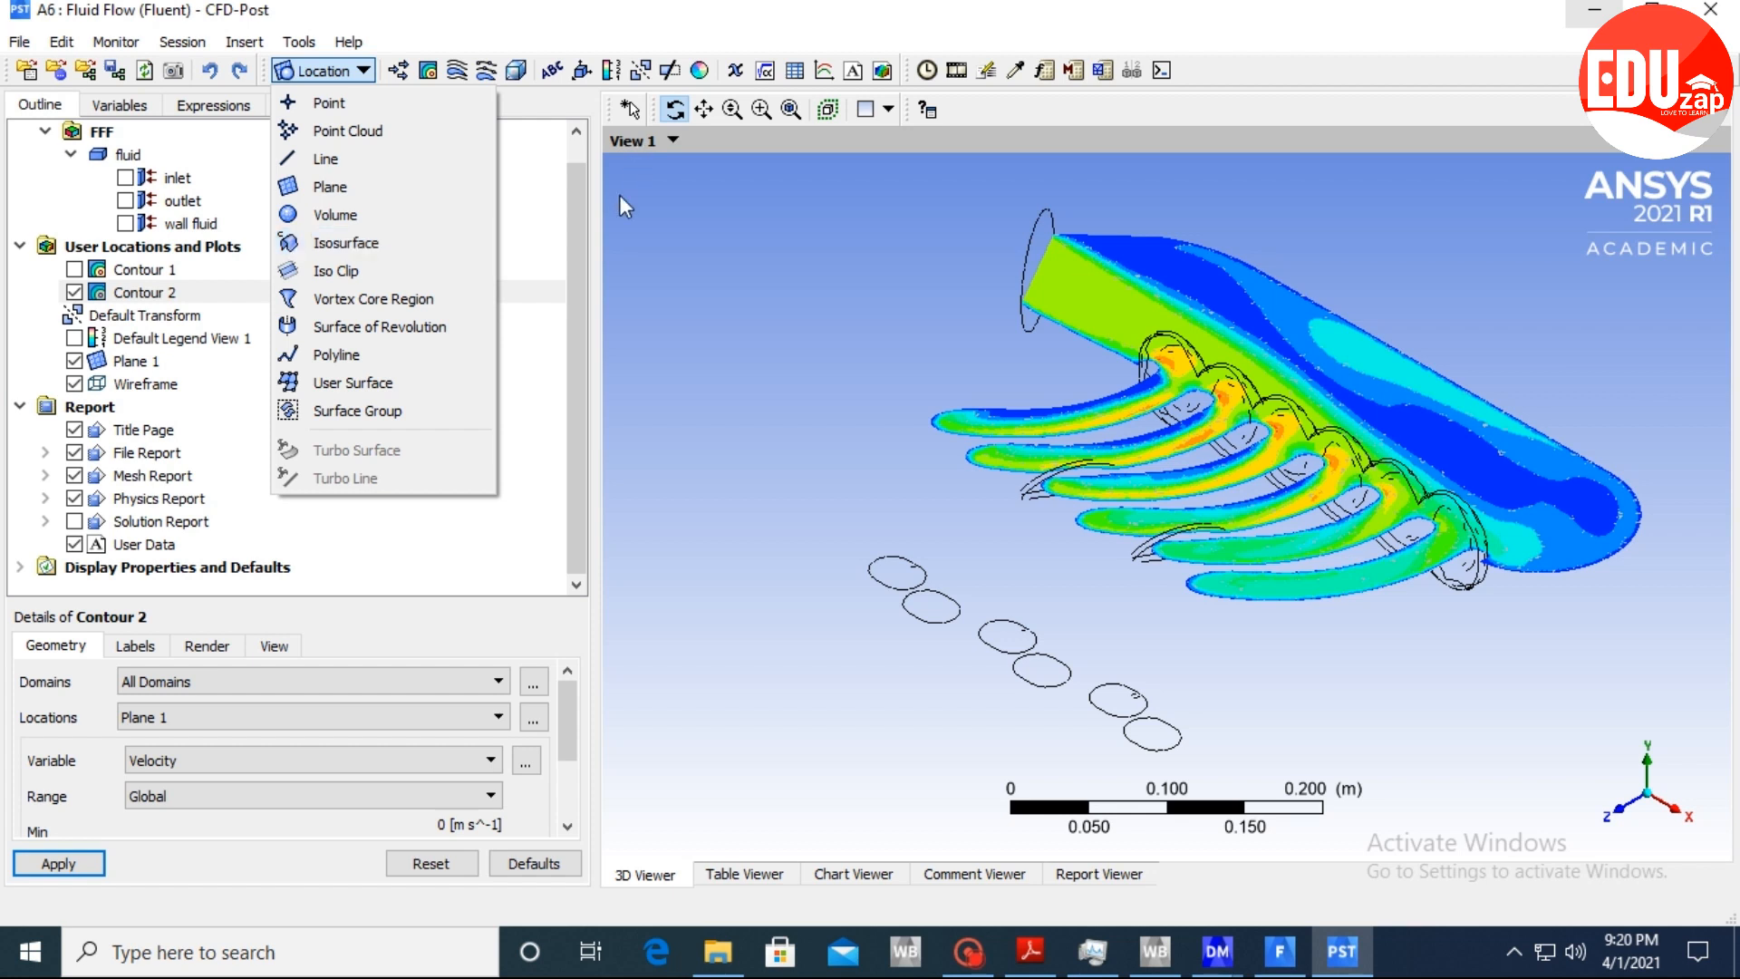
{"action": "left_click", "coordinate": [594, 249]}
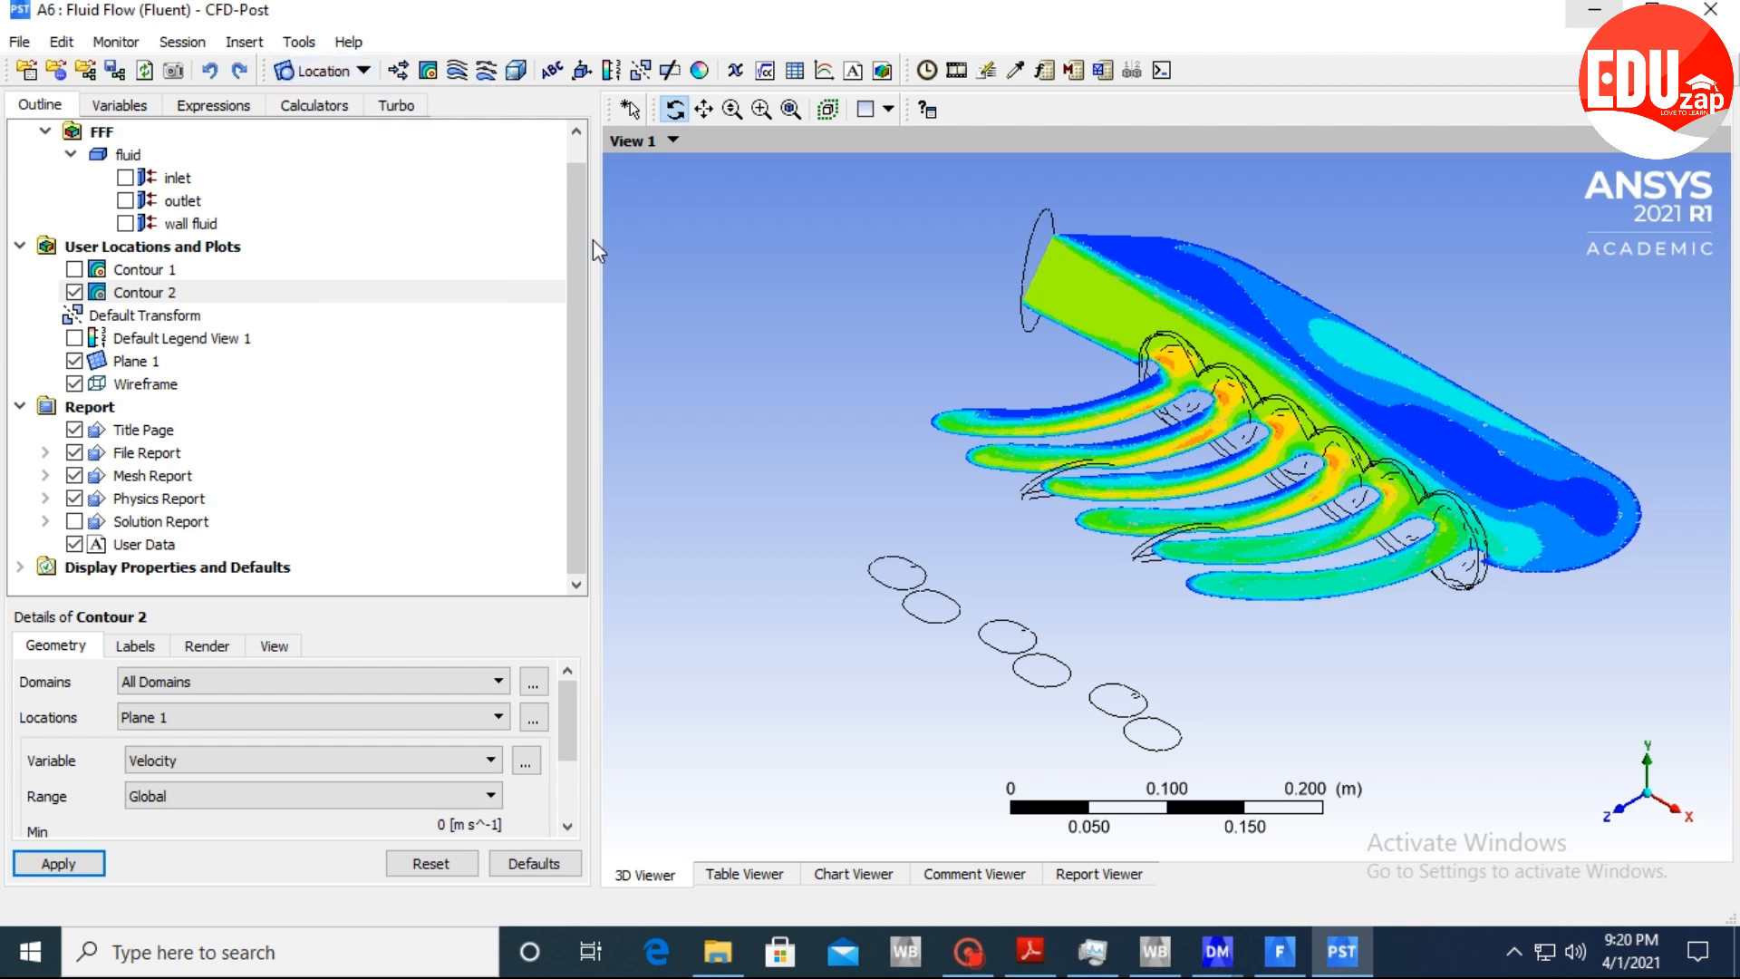
Insert a streamline named Streamline 1 of type Surface Streamline on Plane 1 and apply it.
{"action": "left_click", "coordinate": [453, 74]}
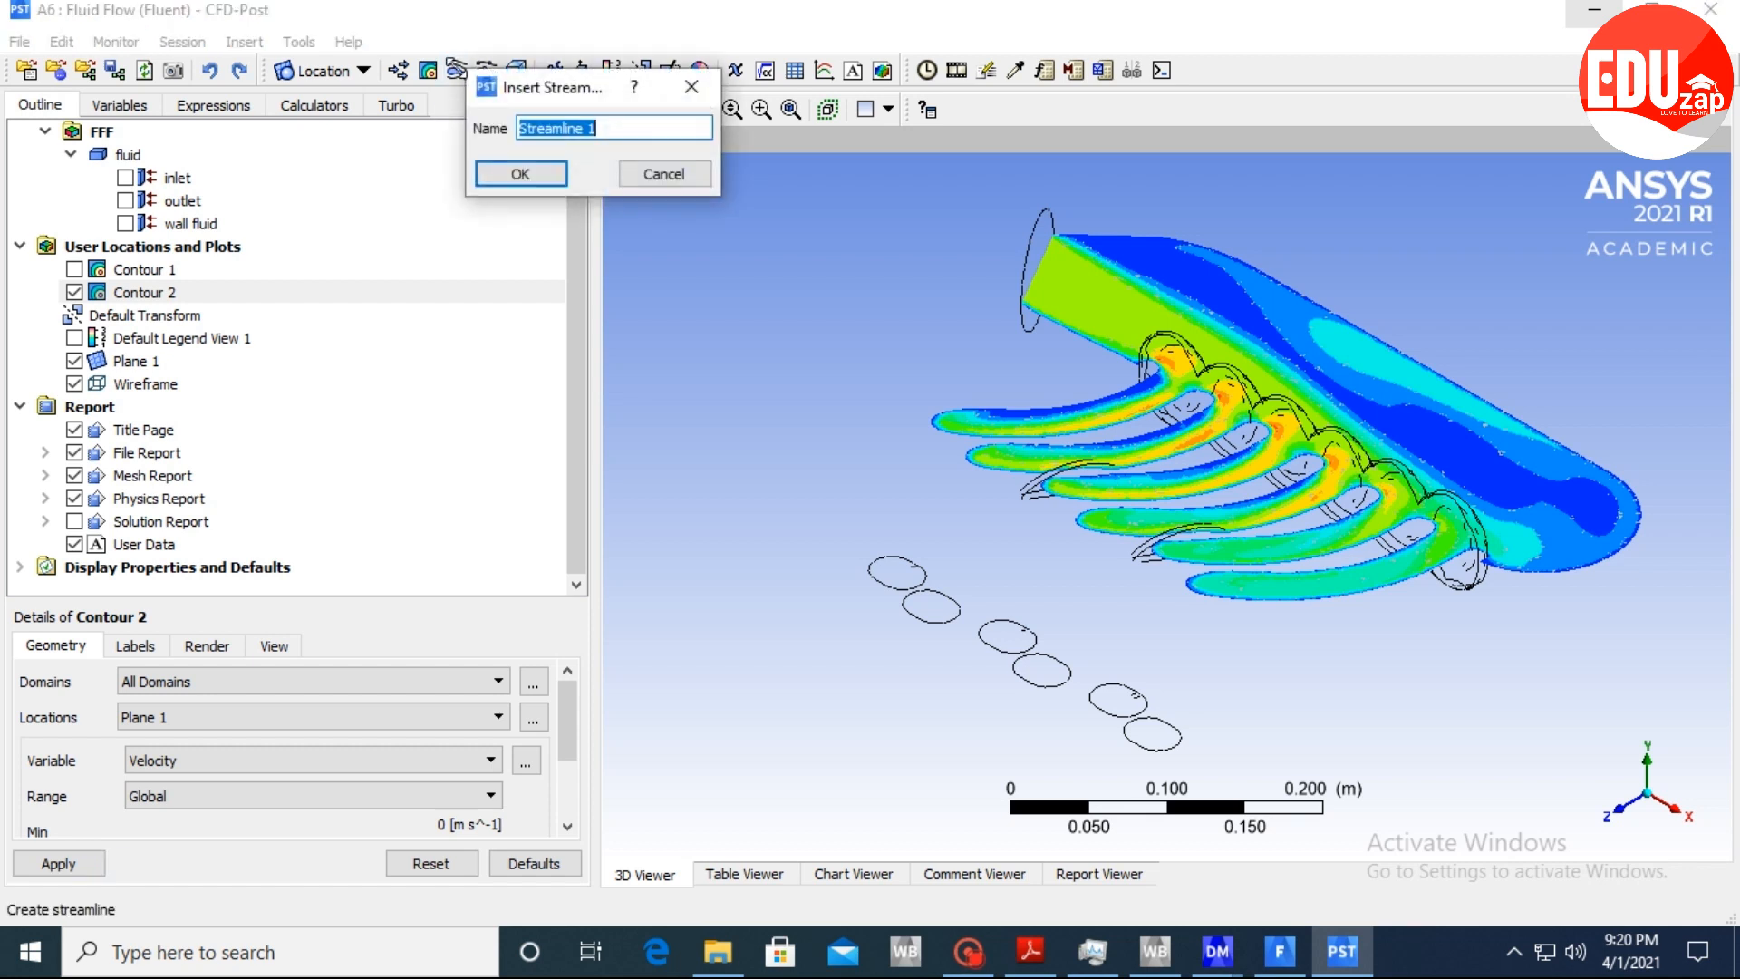
{"action": "left_click", "coordinate": [520, 173]}
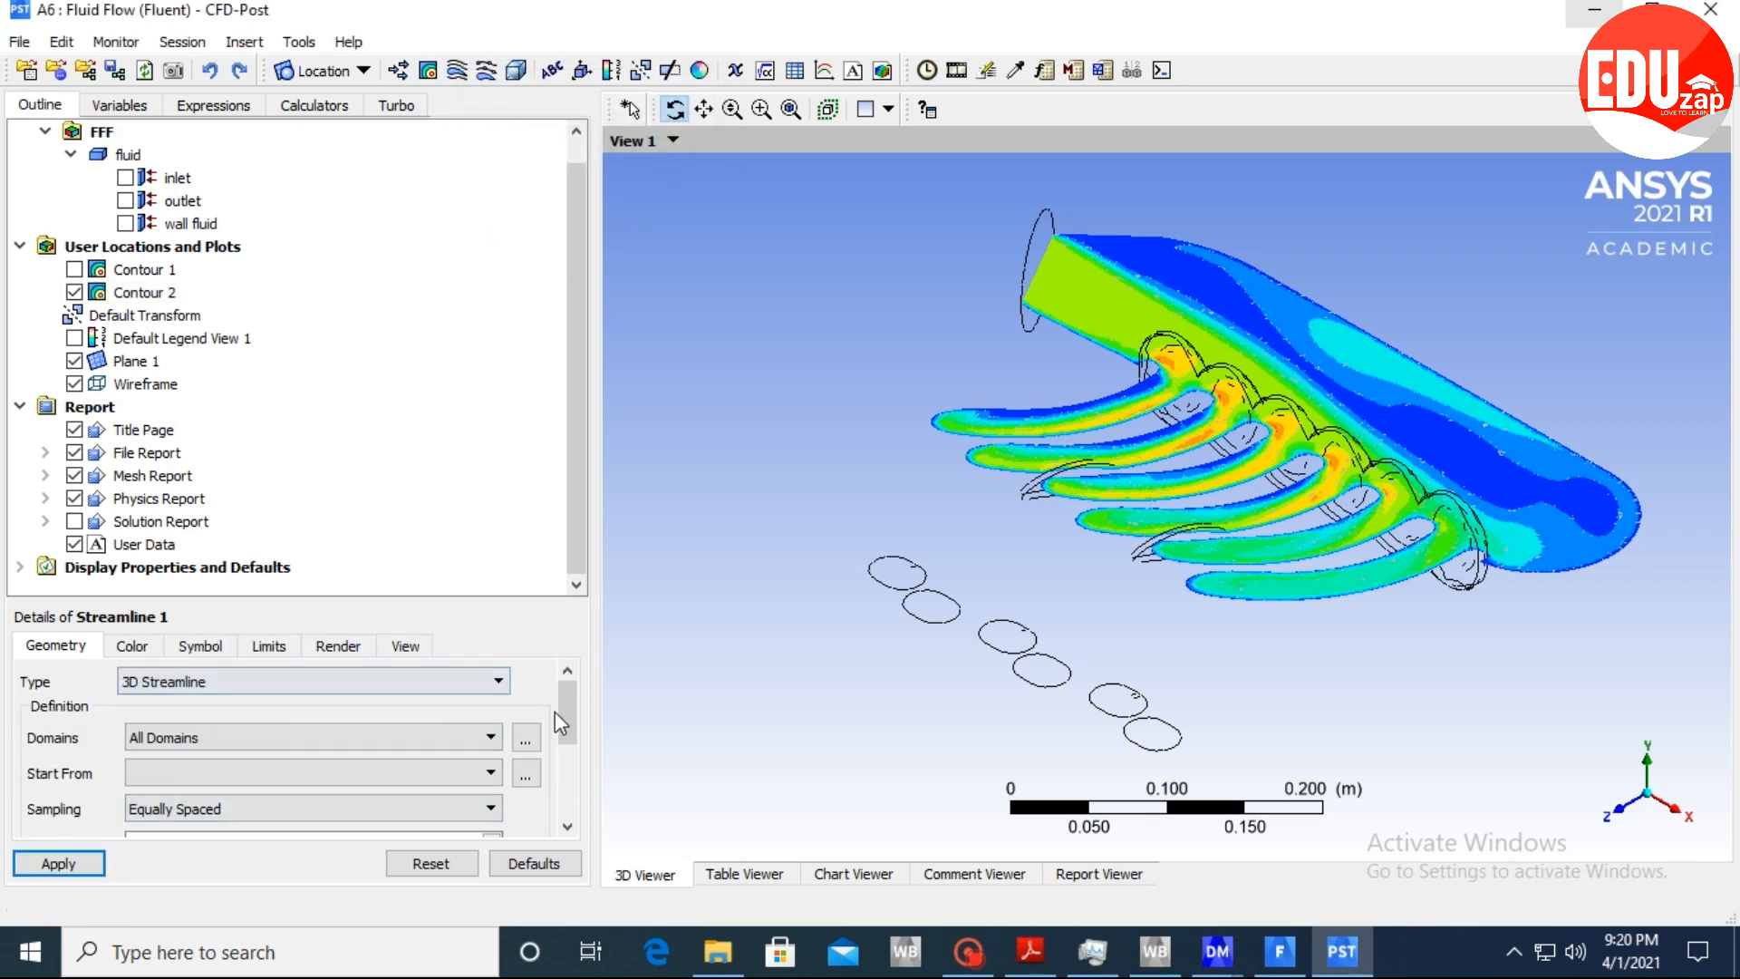
{"action": "mouse_move", "coordinate": [558, 716]}
{"action": "left_mouse_down"}
{"action": "mouse_move", "coordinate": [562, 732]}
{"action": "mouse_move", "coordinate": [562, 709]}
{"action": "left_mouse_up"}
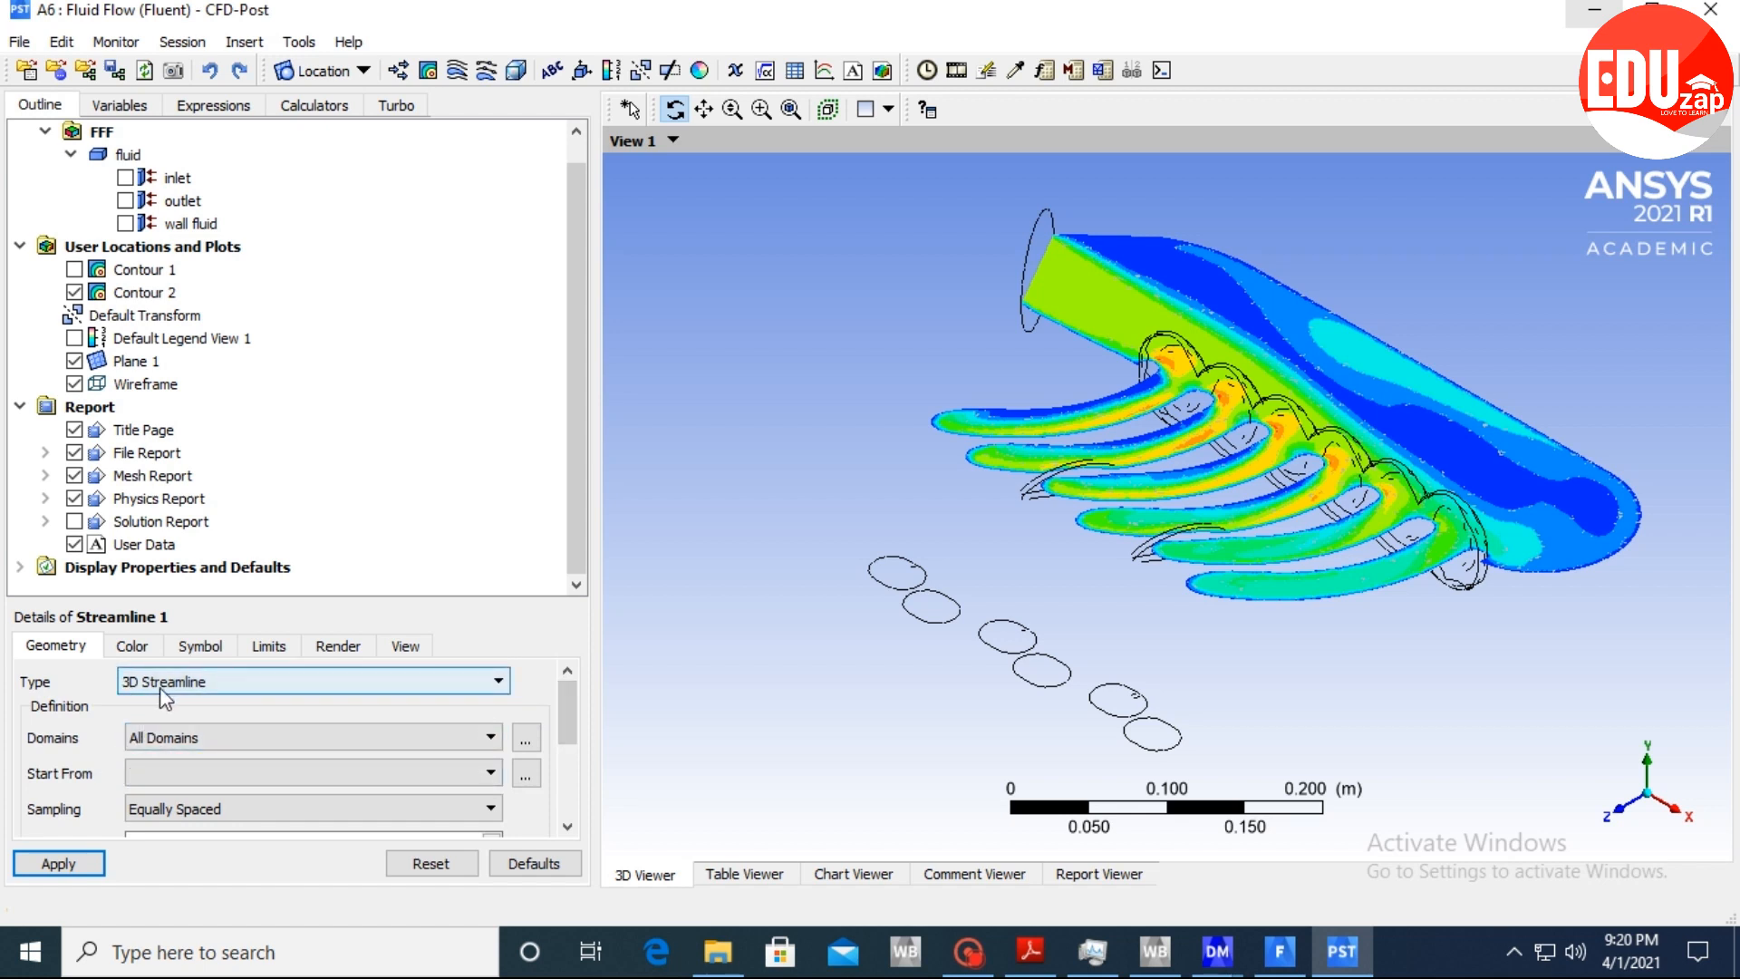
{"action": "left_click", "coordinate": [394, 680]}
{"action": "left_click", "coordinate": [223, 721]}
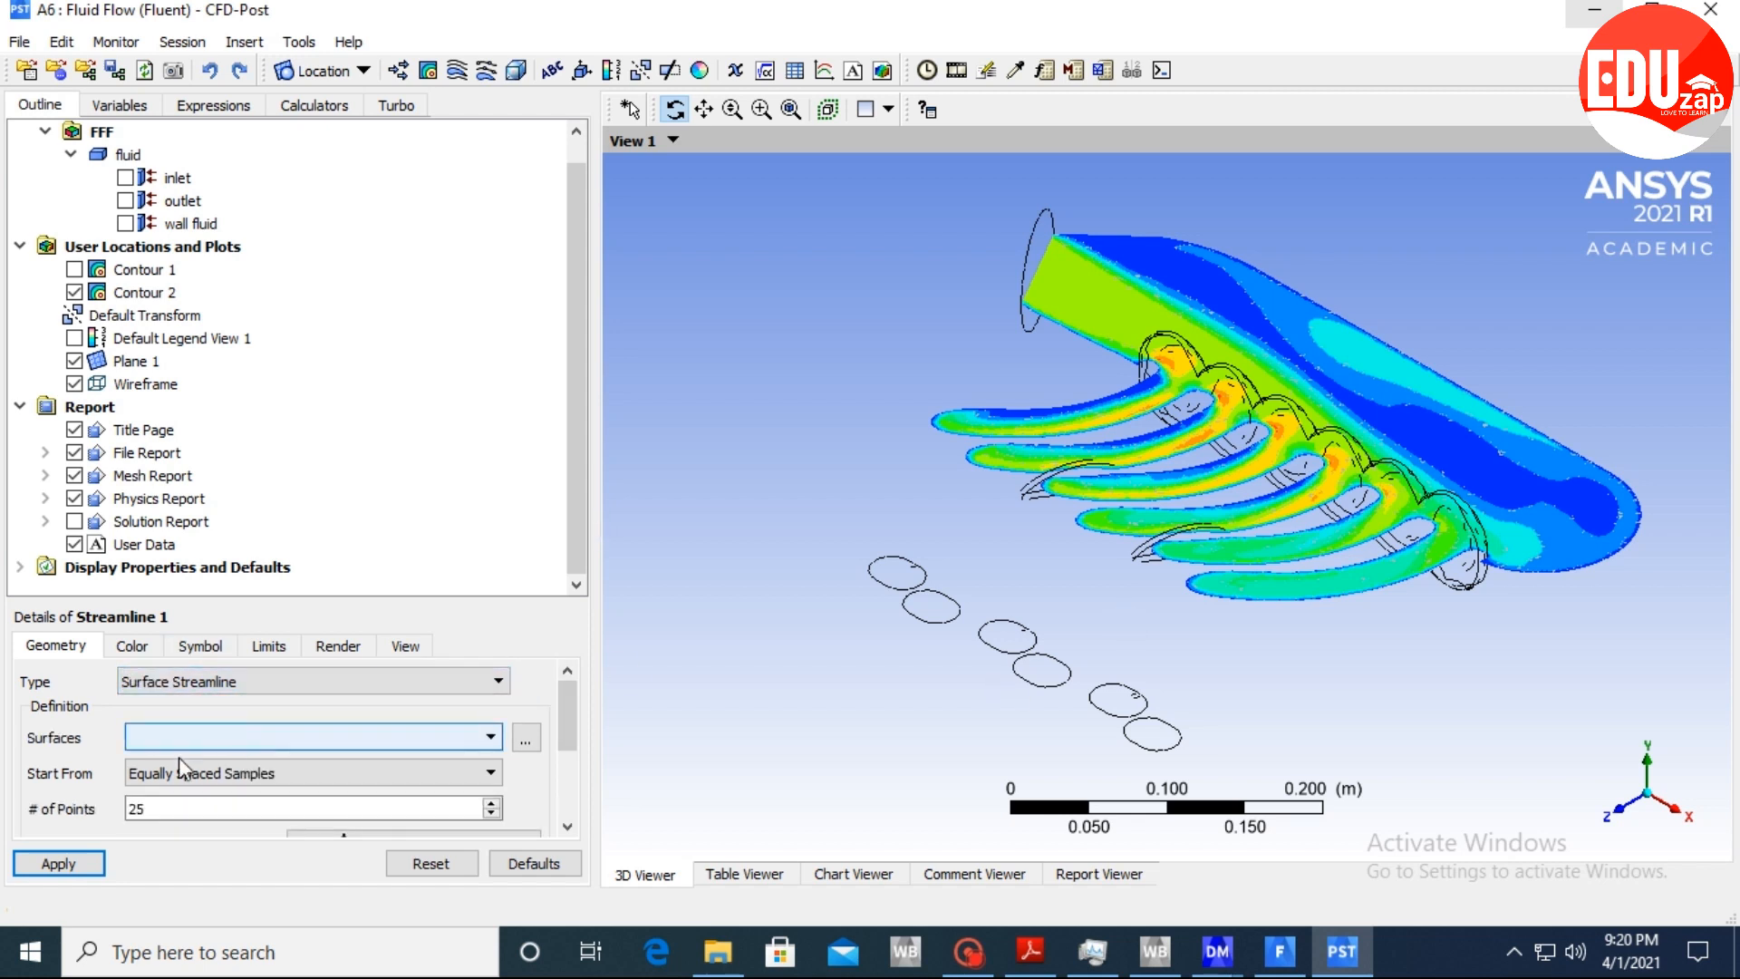
{"action": "left_click", "coordinate": [157, 739]}
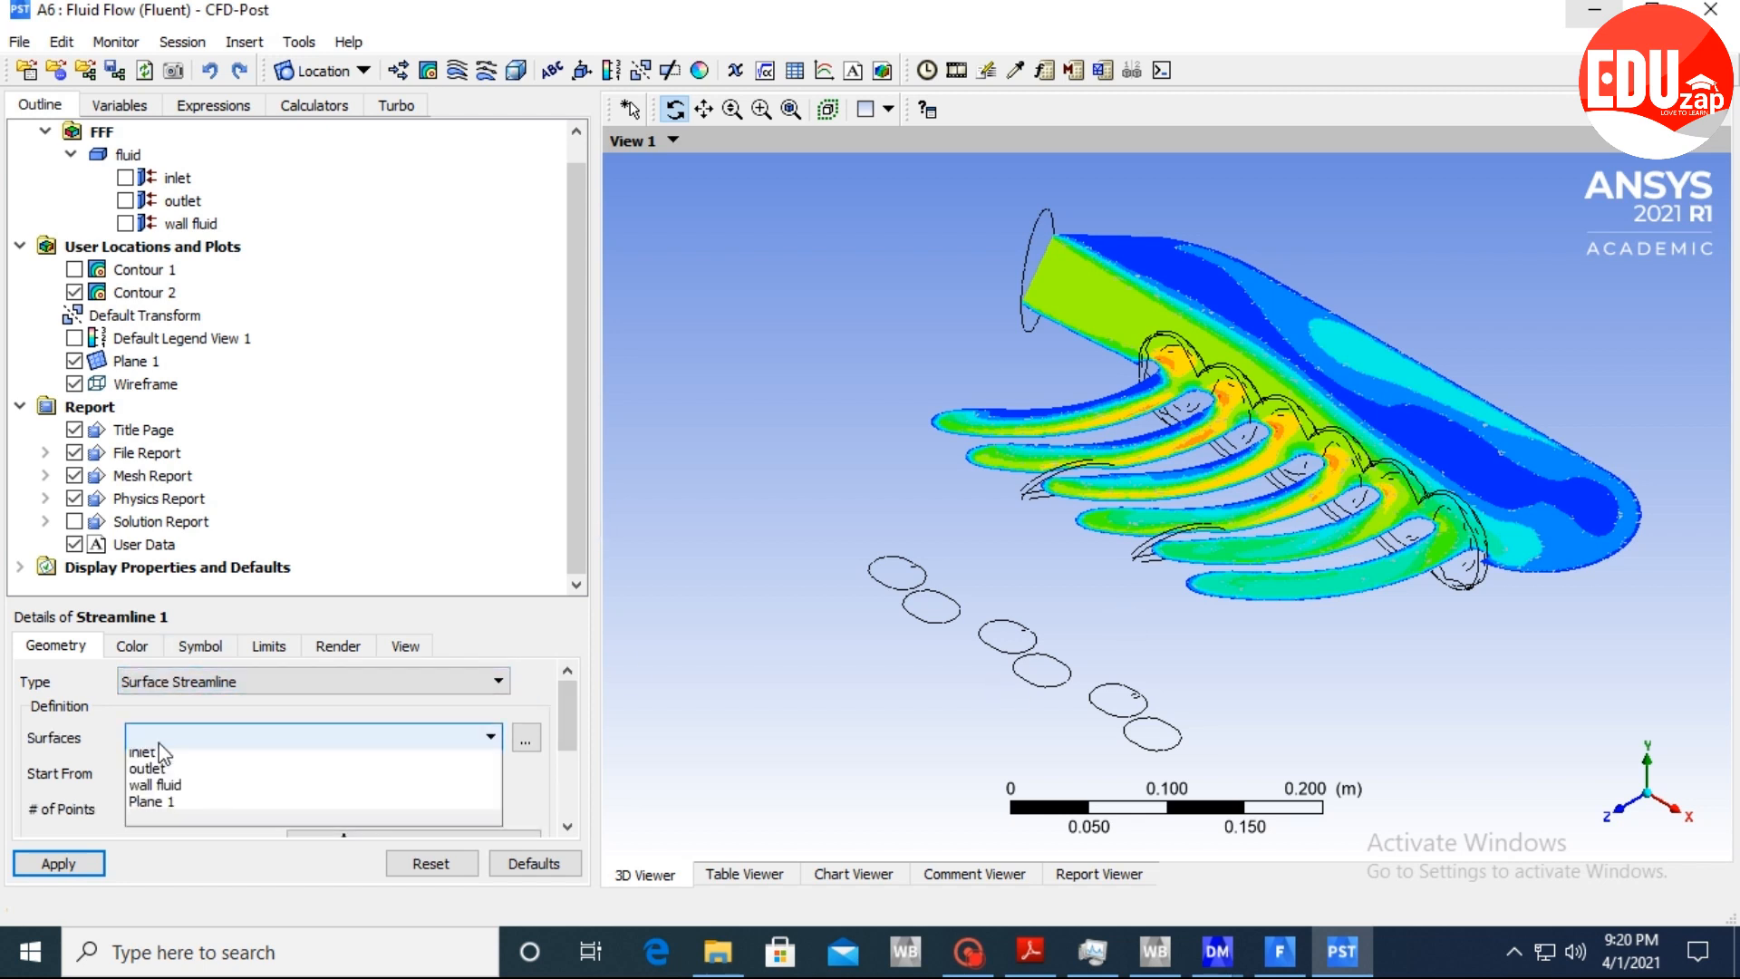
{"action": "left_click", "coordinate": [150, 809]}
{"action": "left_click_drag", "start_coordinate": [571, 725], "coordinate": [563, 765]}
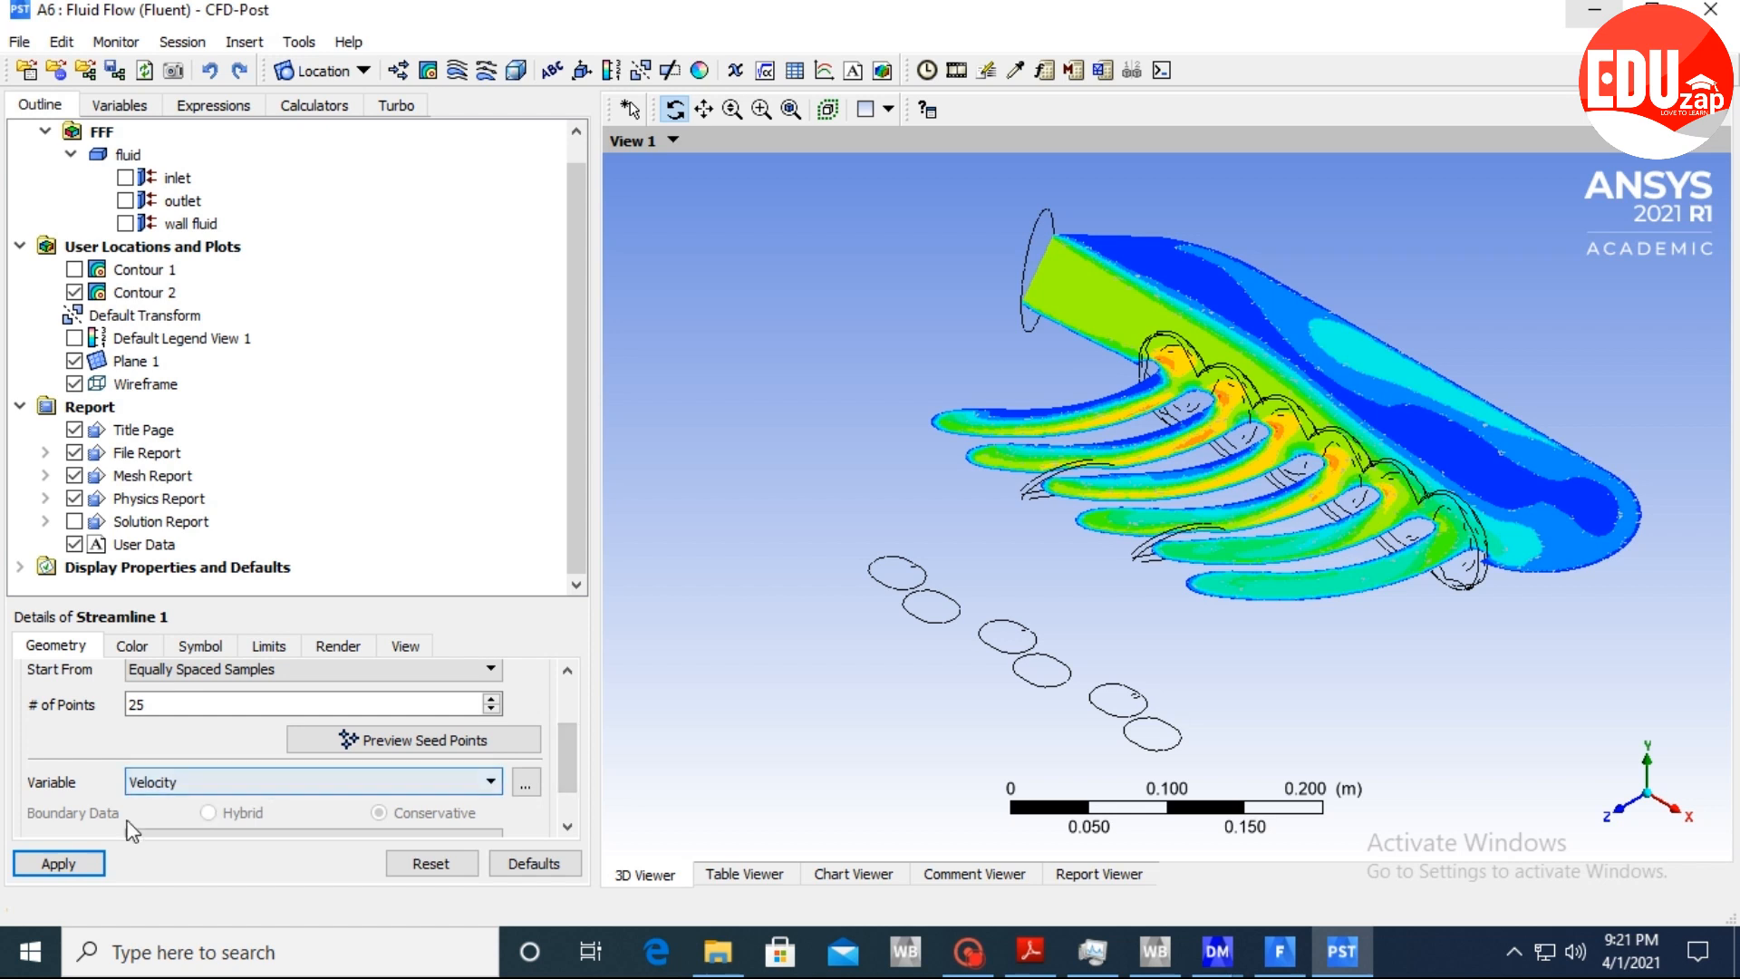
{"action": "left_click", "coordinate": [88, 856]}
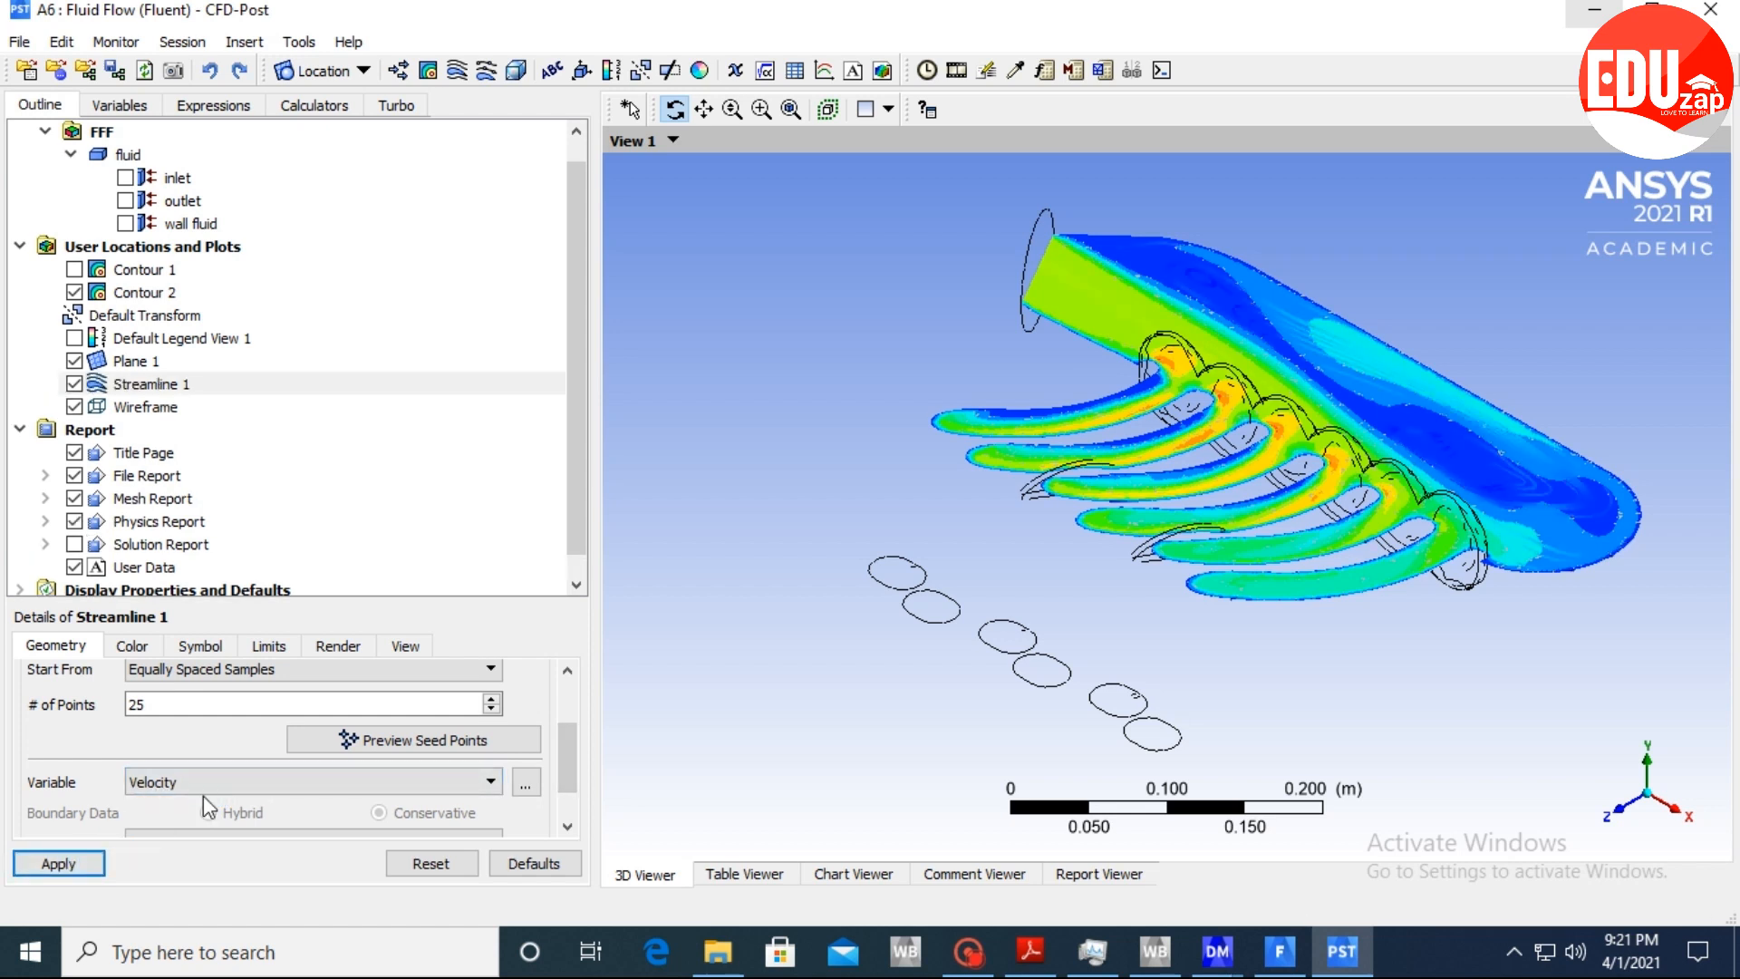
Hide Contour 2 and set the number of points of Streamline 1 to 100.
{"action": "left_click", "coordinate": [75, 292]}
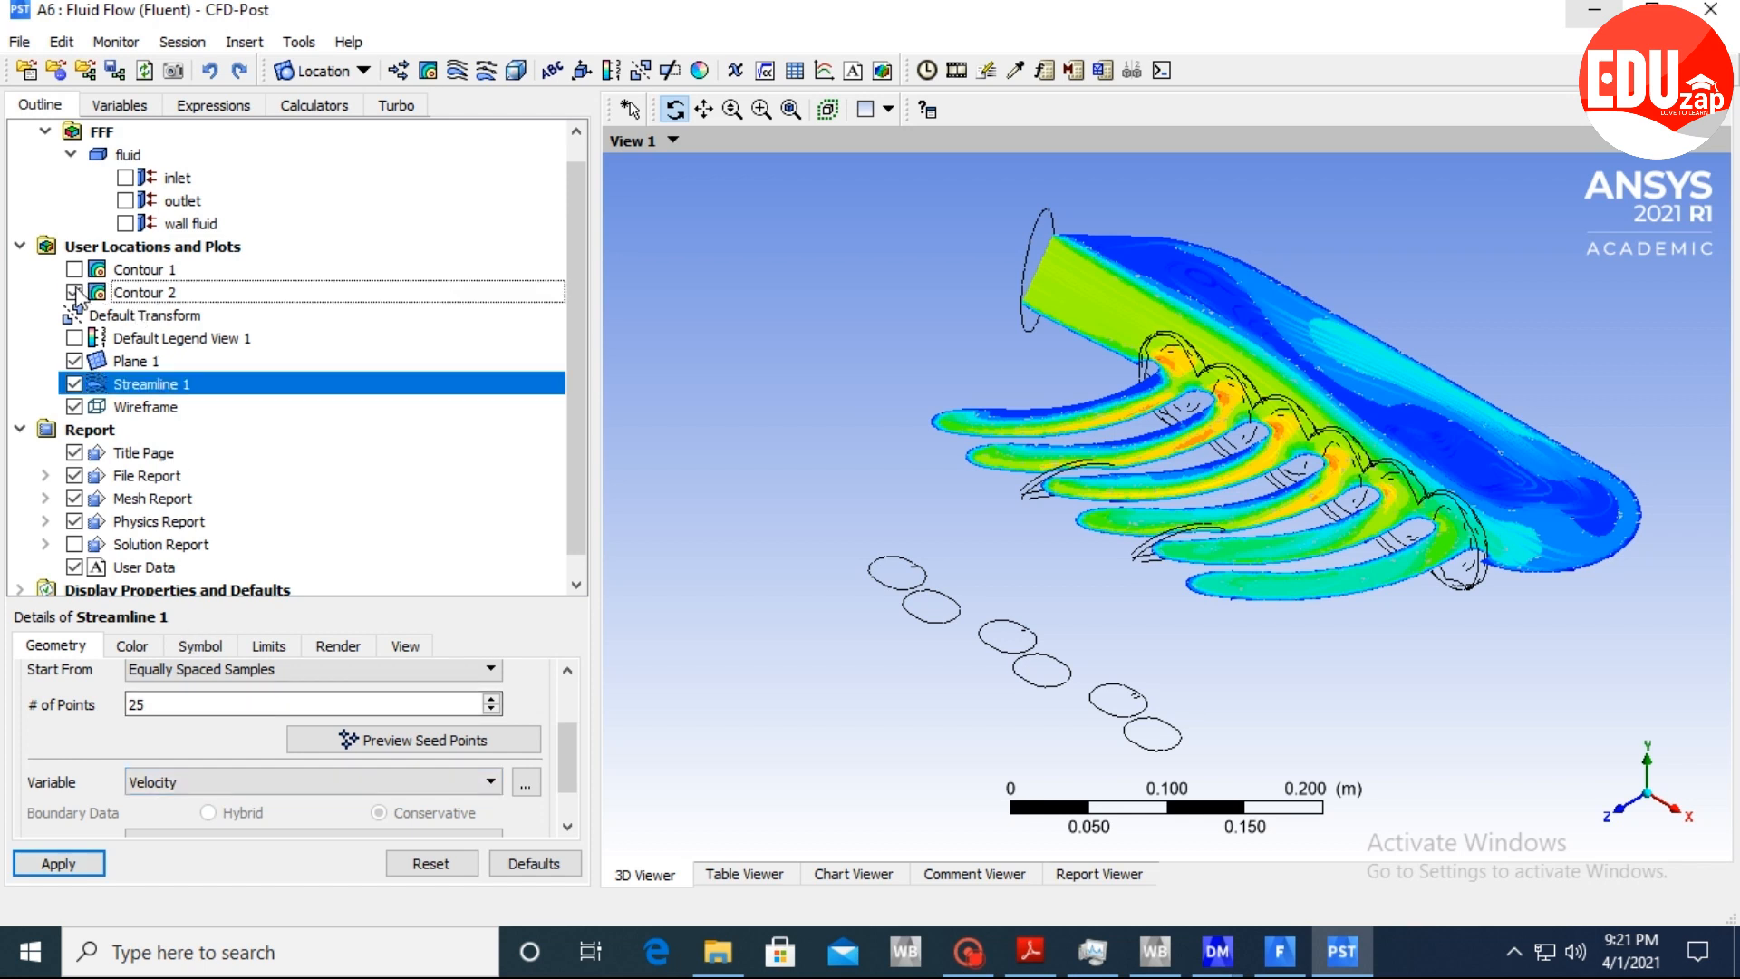
{"action": "left_click", "coordinate": [74, 292]}
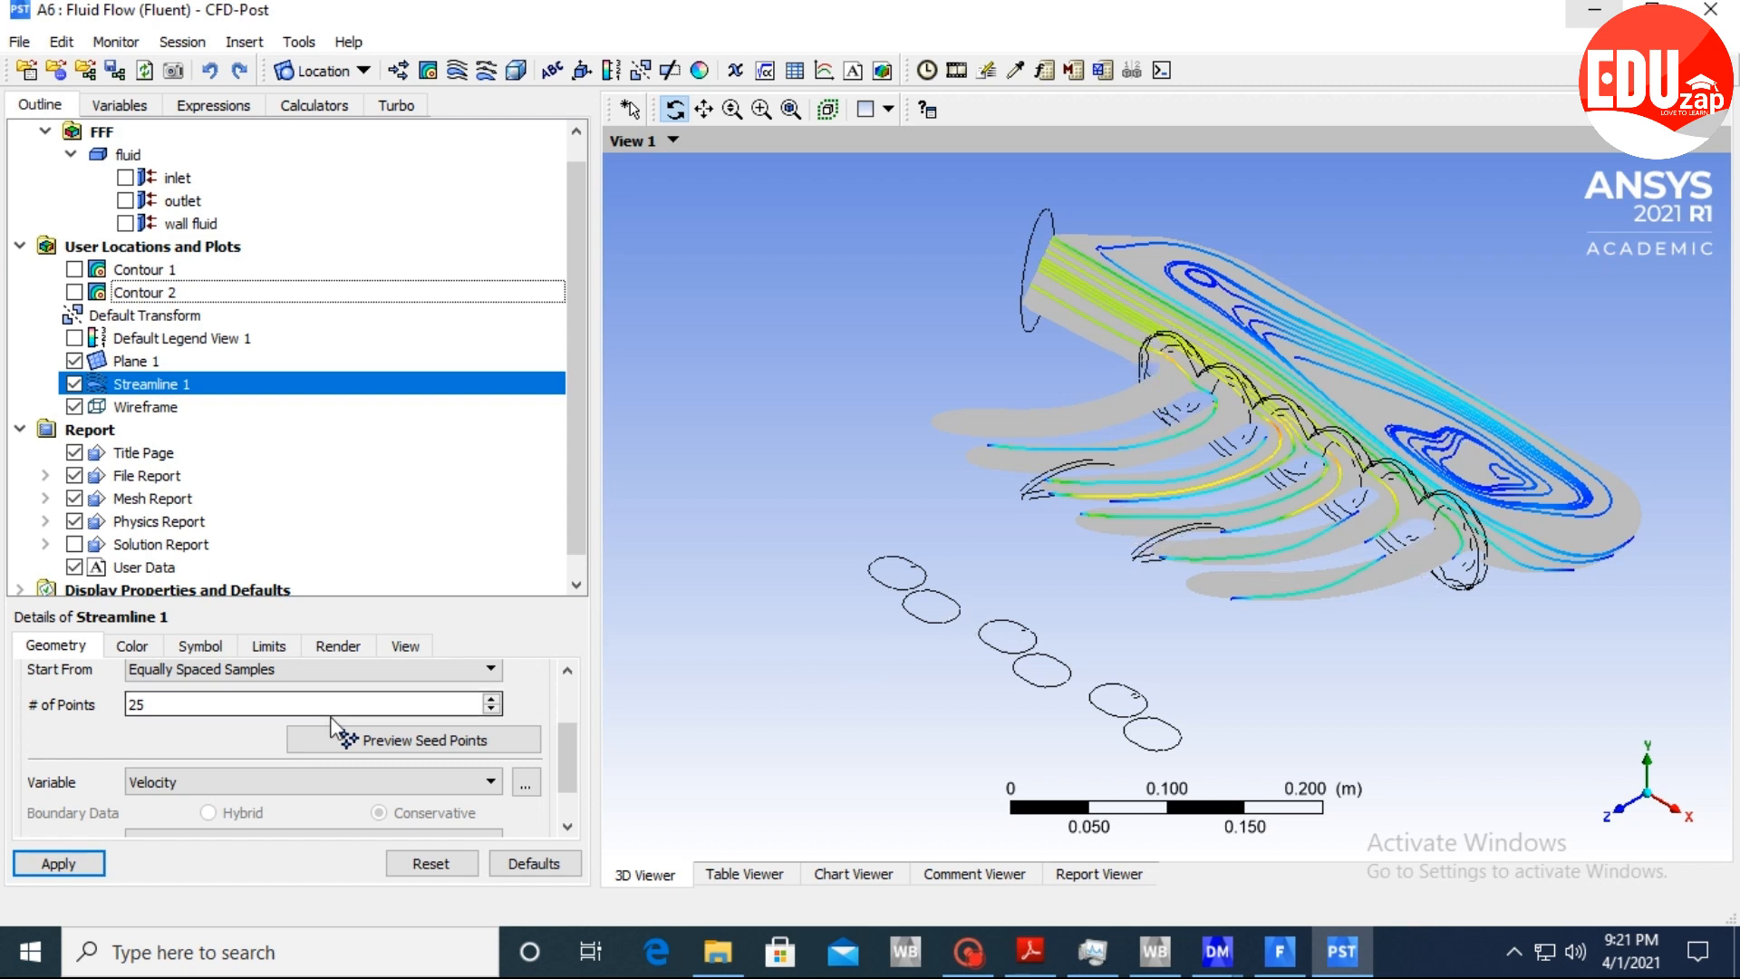
{"action": "left_click", "coordinate": [496, 700]}
{"action": "type", "text": "100"}
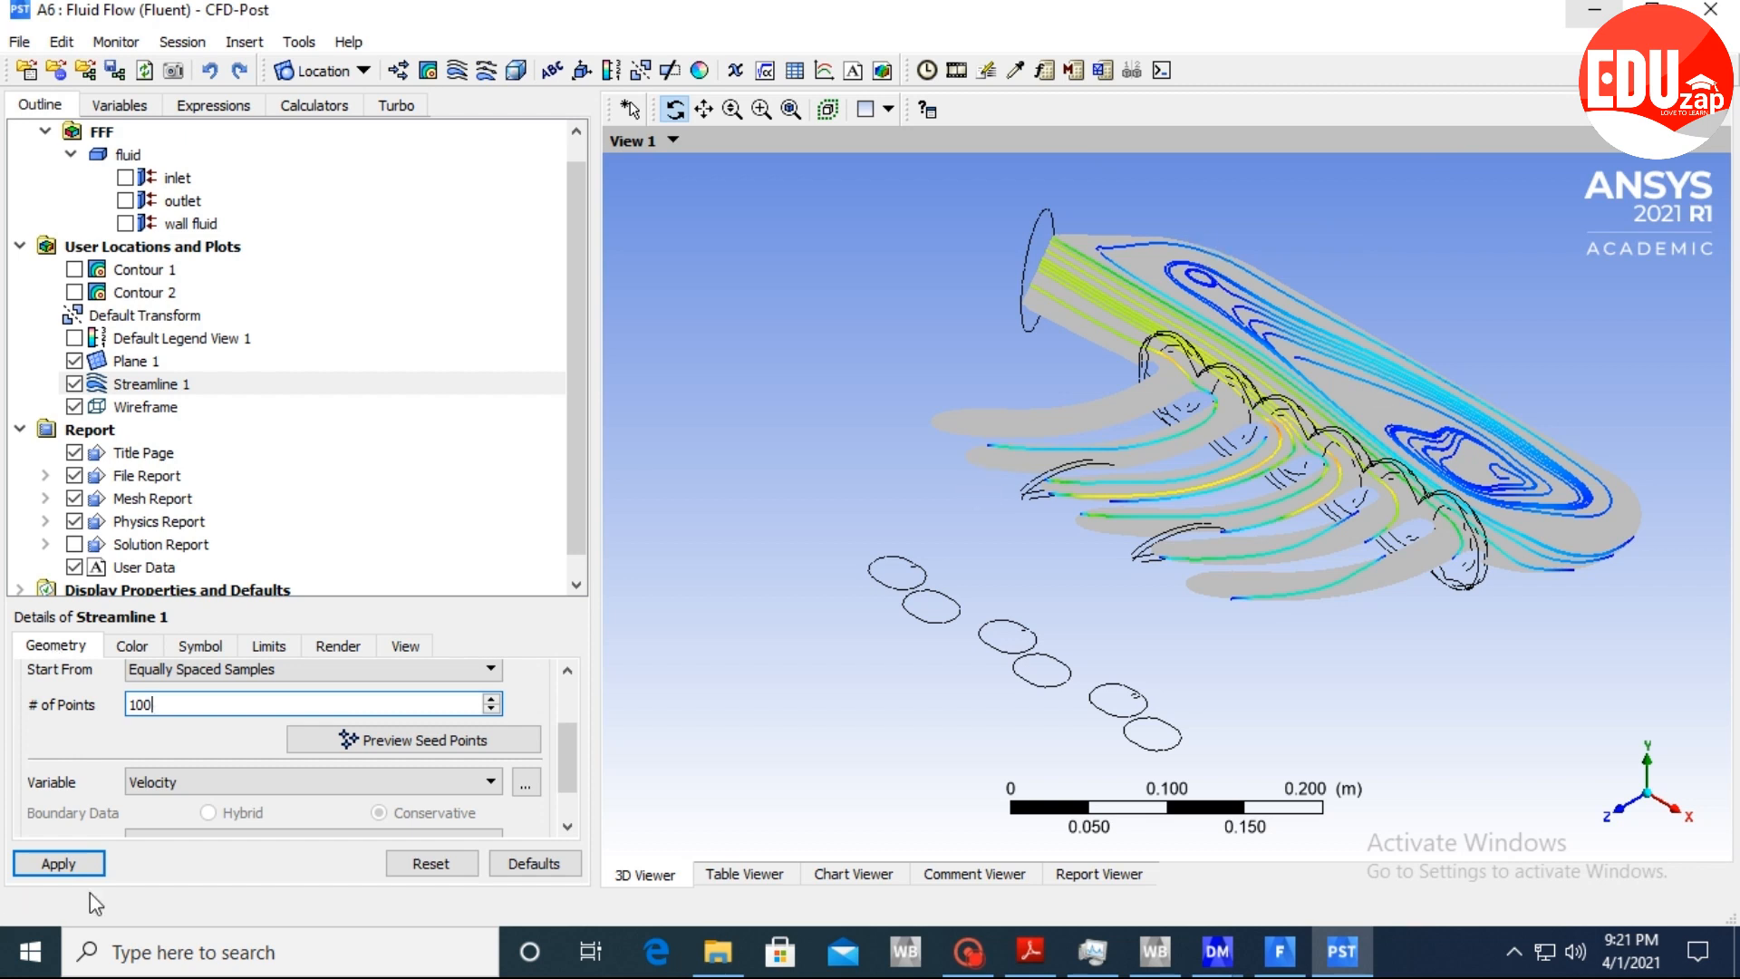
{"action": "left_click", "coordinate": [72, 866]}
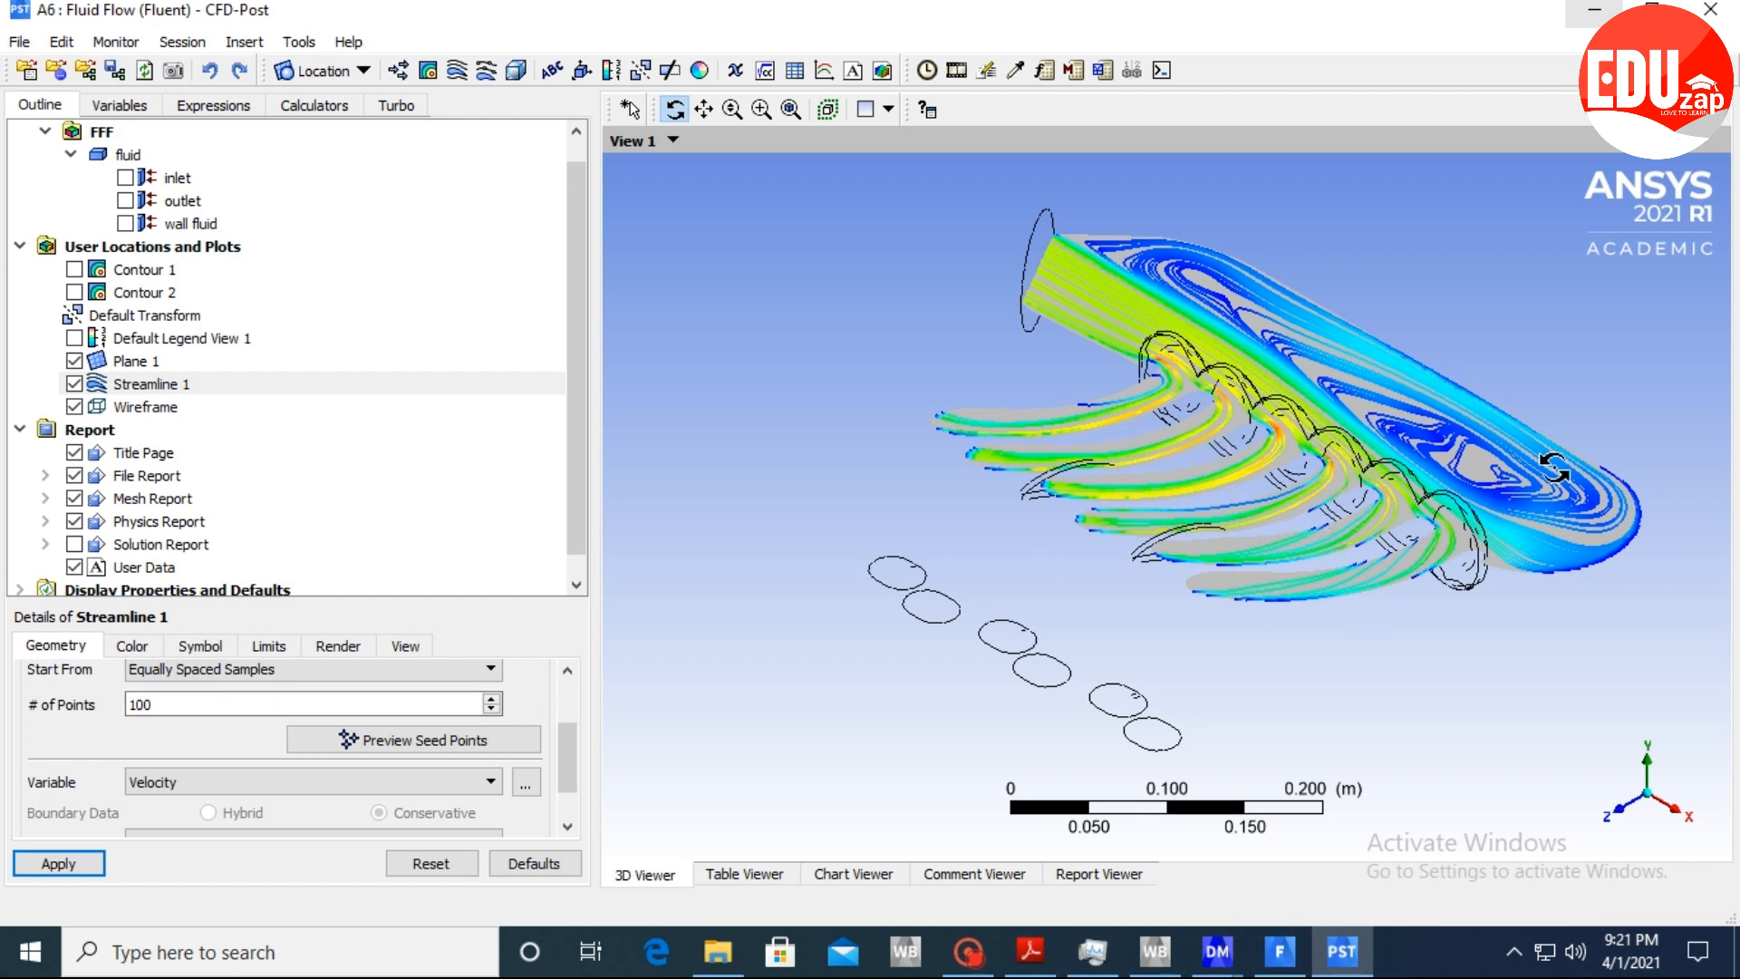
Set the number of points of Streamline 1 to 200 and apply it.
{"action": "double_click", "coordinate": [197, 704]}
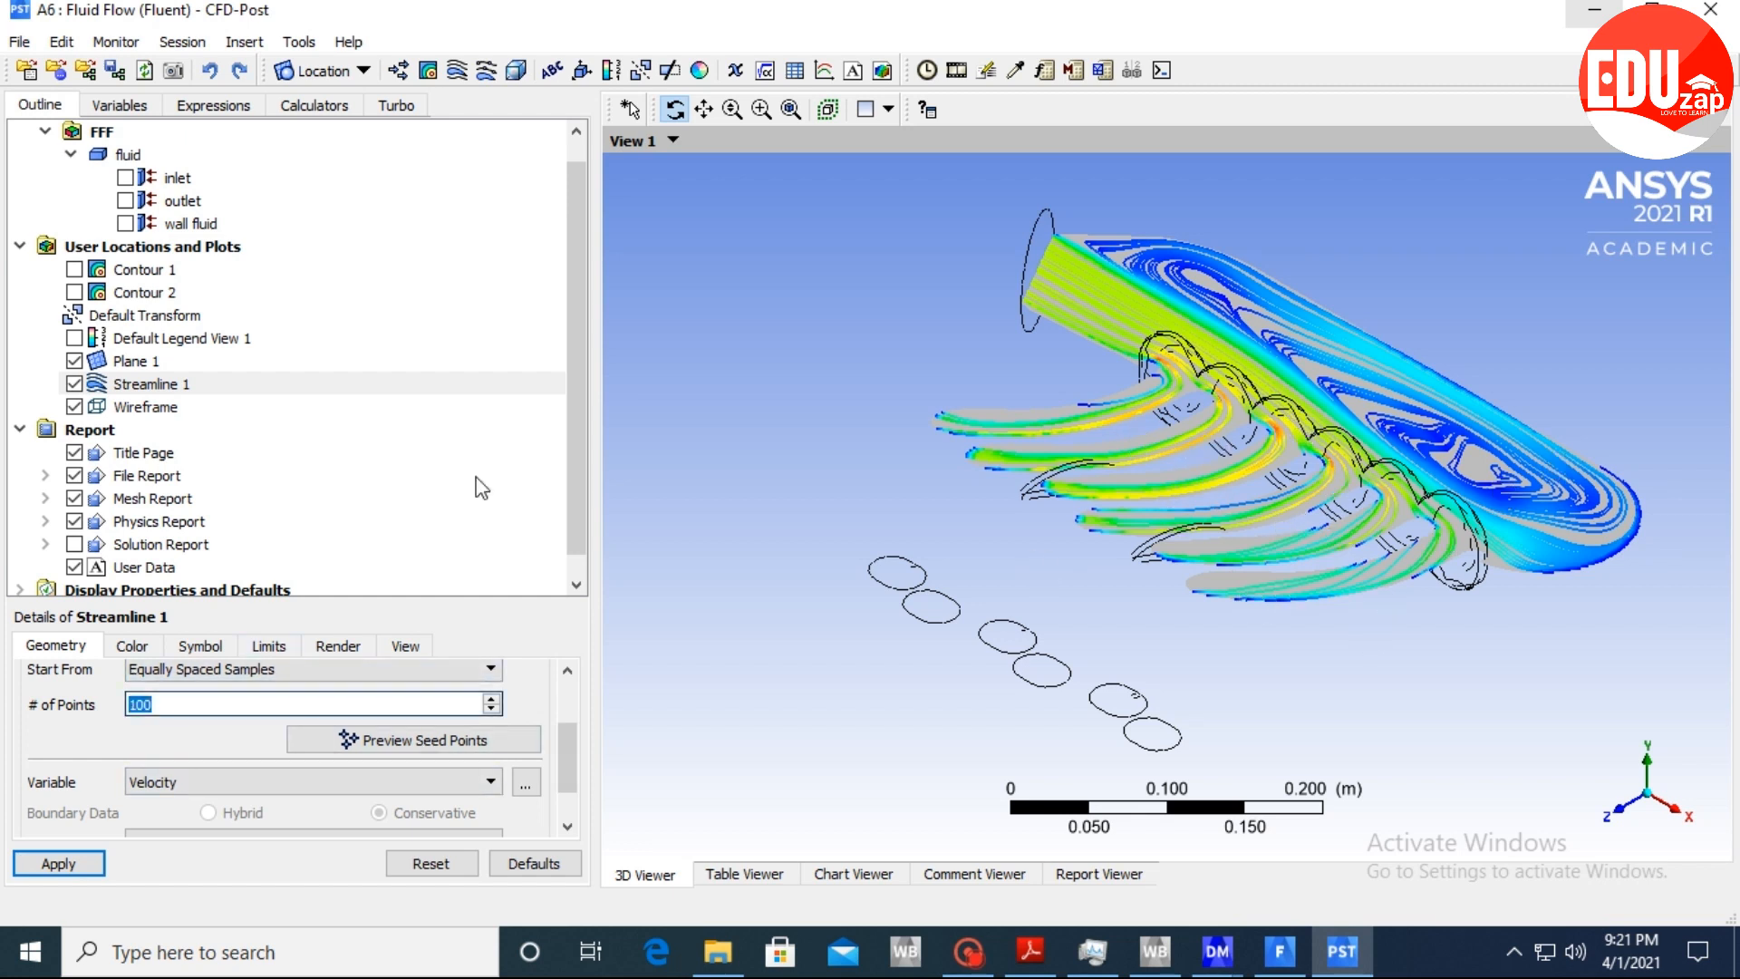
{"action": "type", "text": "20"}
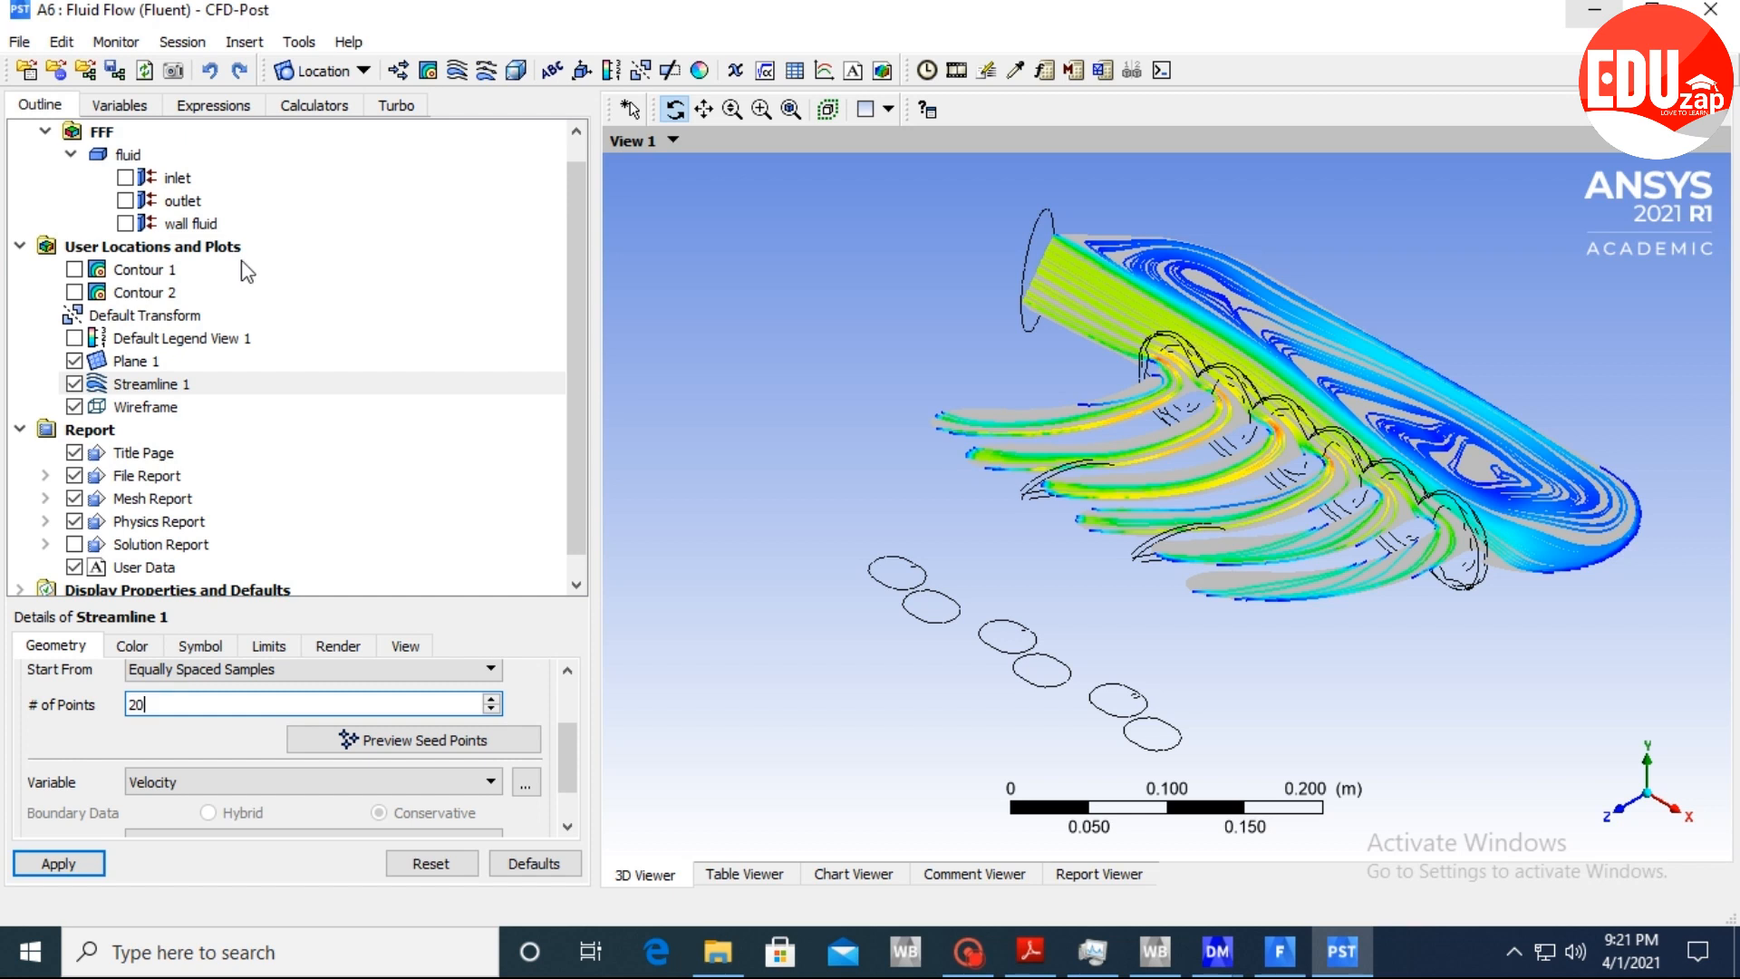
{"action": "left_click", "coordinate": [73, 863]}
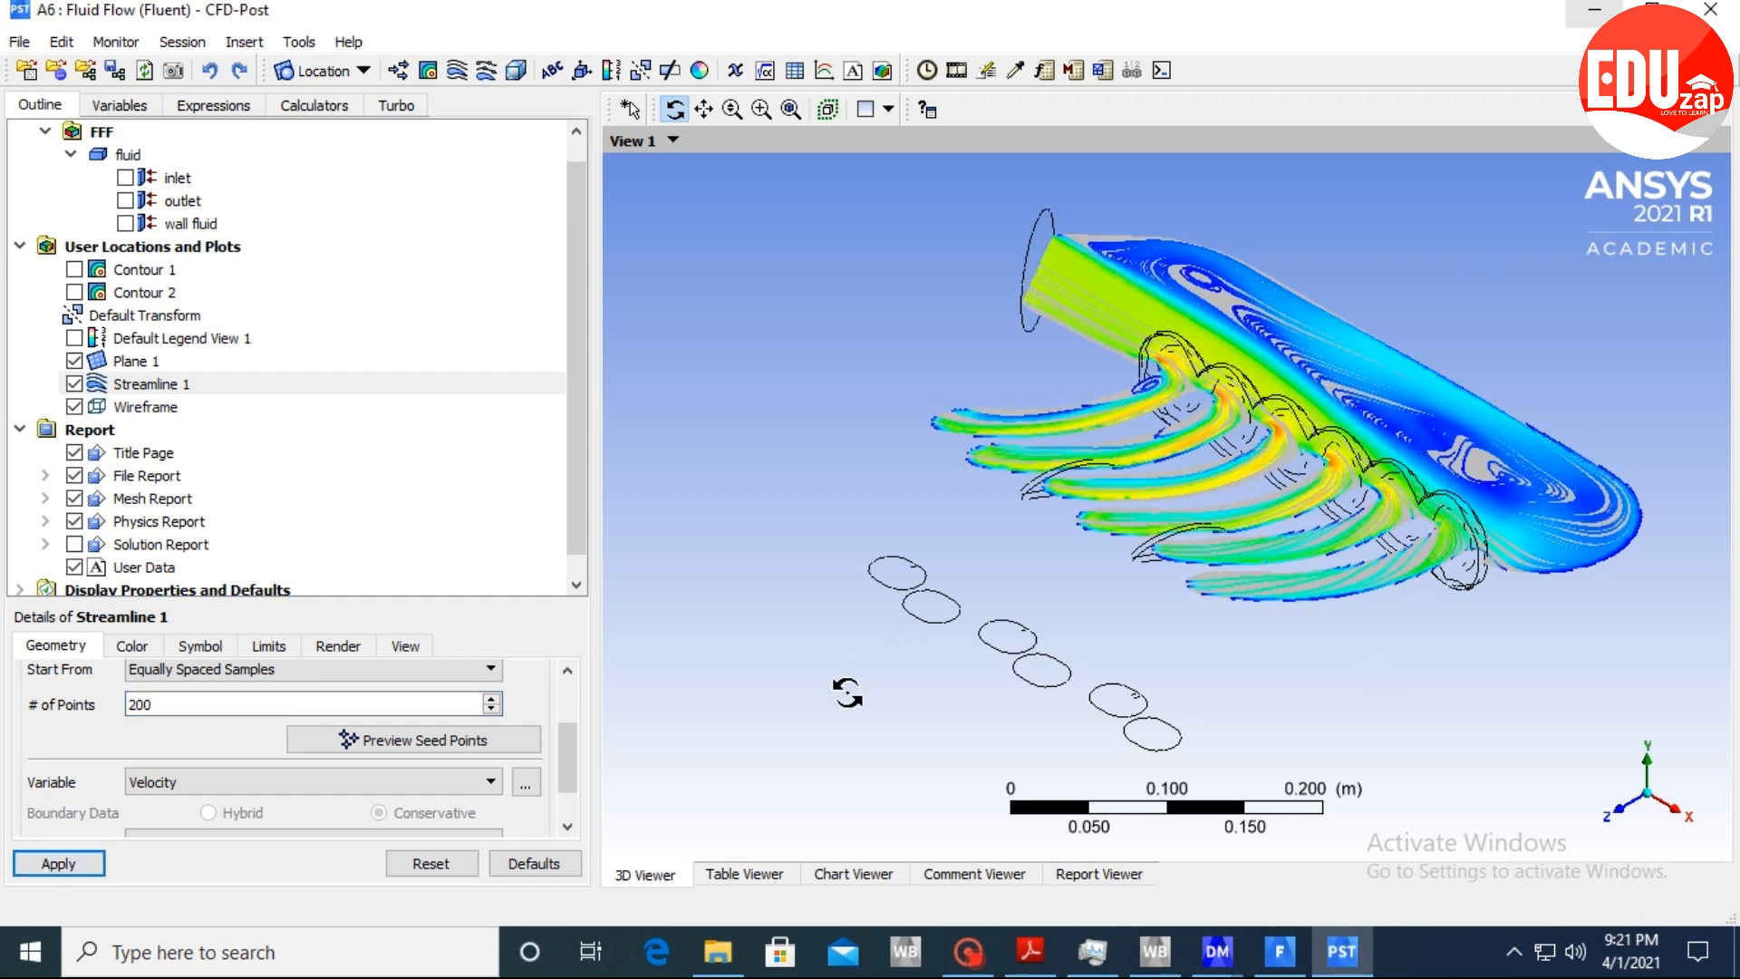
Change Streamline 1 to a 3D Streamline starting from Plane 1 with 100 equally spaced points and apply it.
{"action": "left_click_drag", "start_coordinate": [562, 760], "coordinate": [580, 721]}
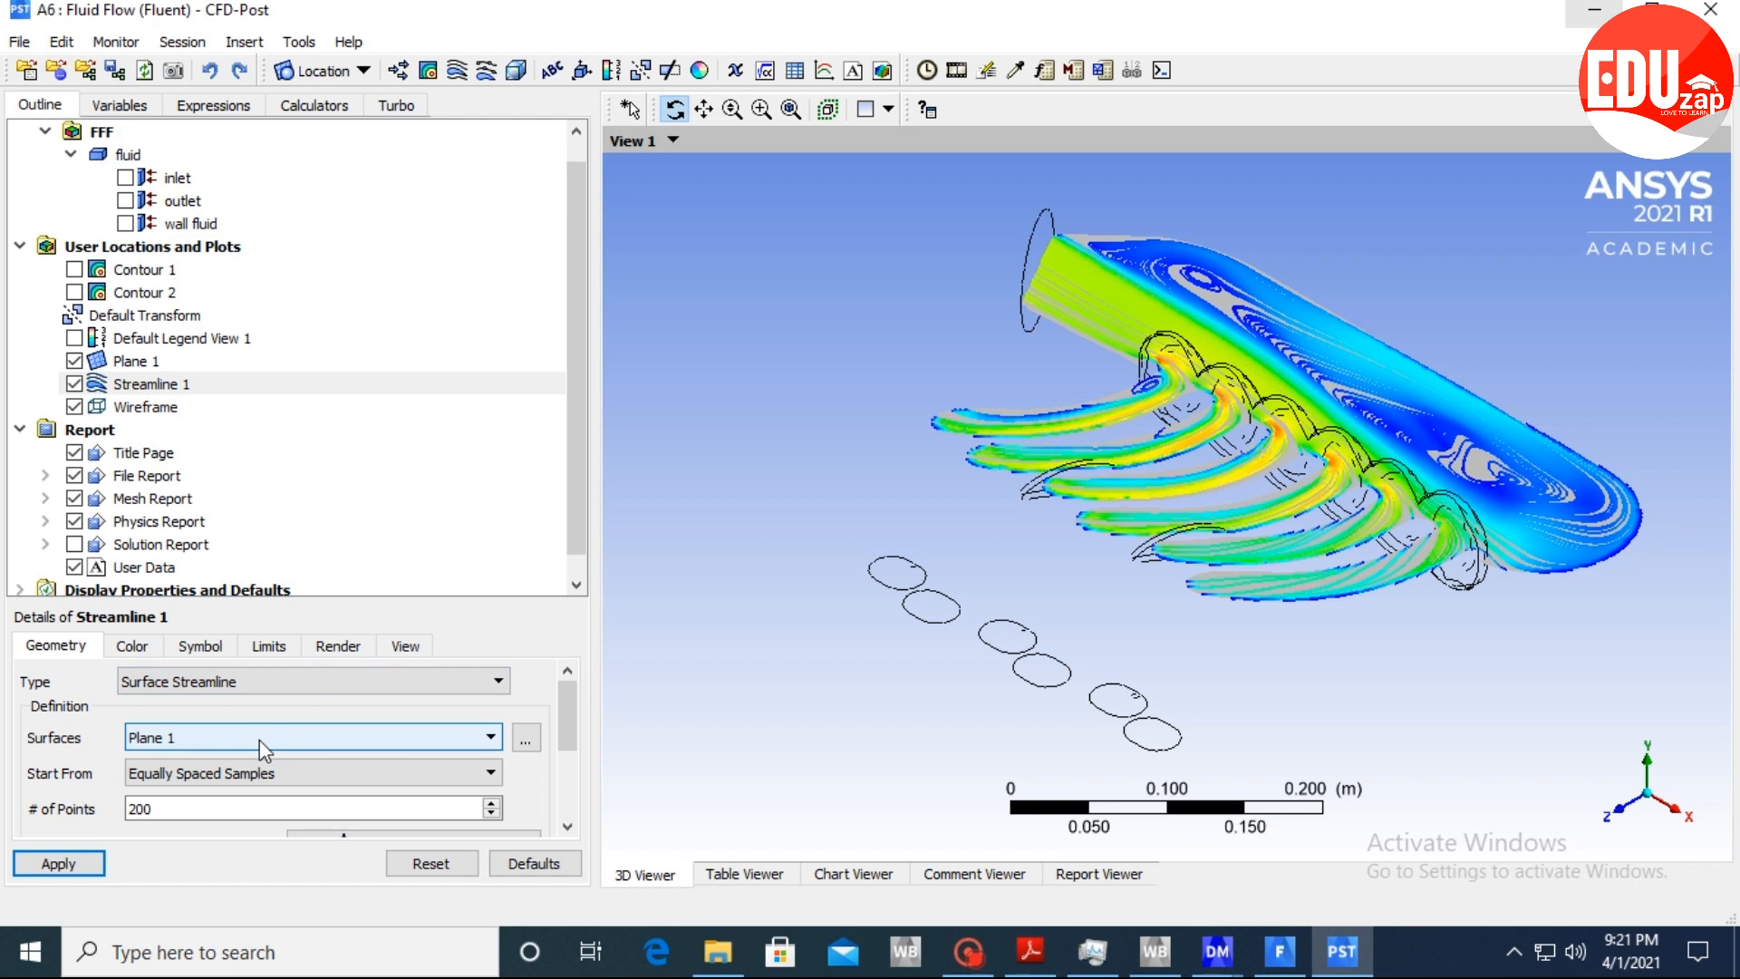
{"action": "left_click", "coordinate": [177, 684]}
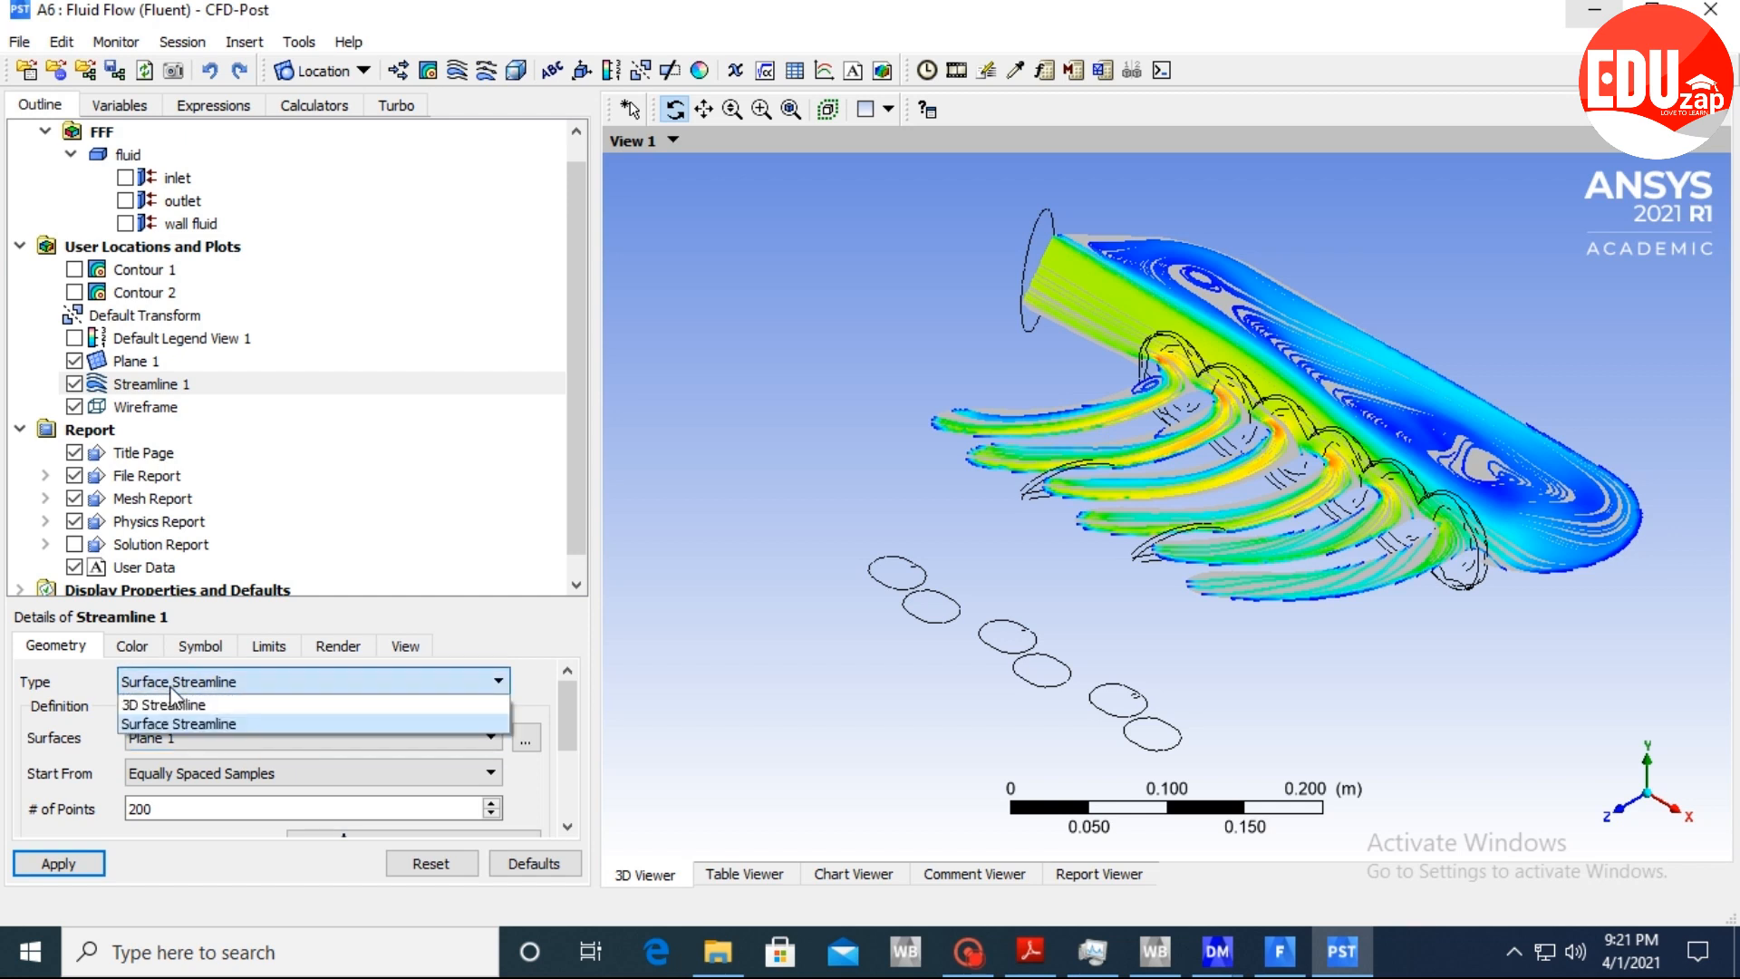
{"action": "left_click", "coordinate": [177, 704]}
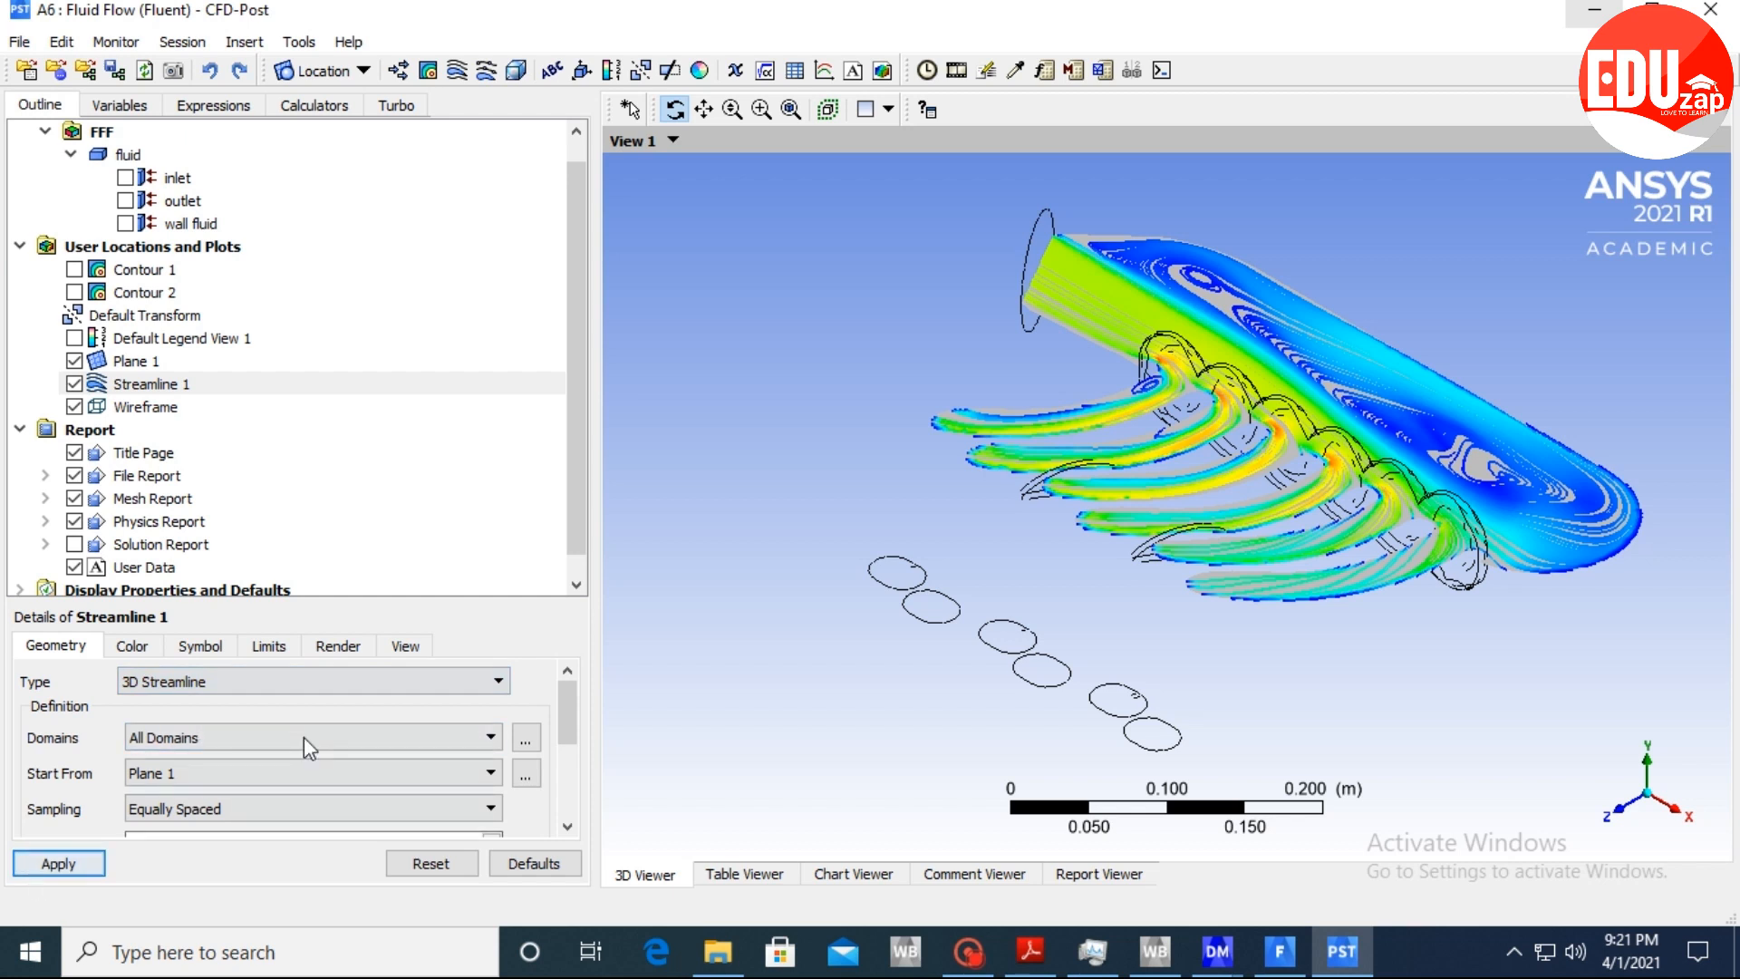
{"action": "left_click_drag", "start_coordinate": [571, 728], "coordinate": [566, 770]}
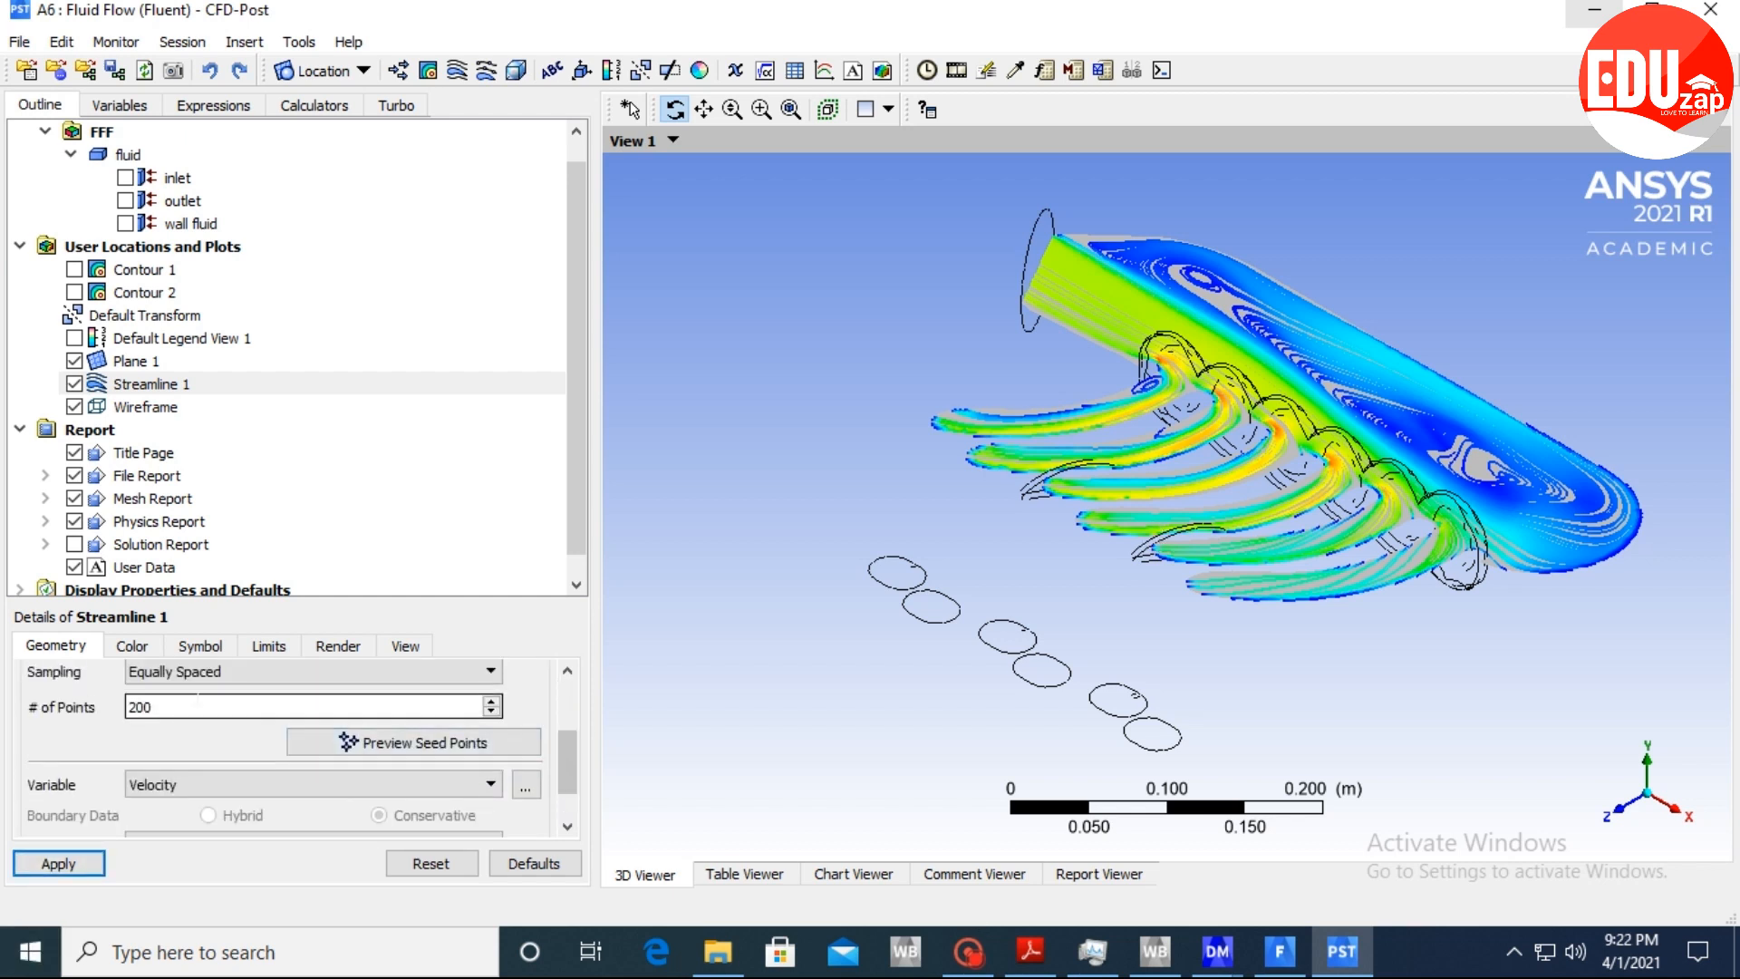
{"action": "double_click", "coordinate": [174, 707]}
{"action": "type", "text": "00"}
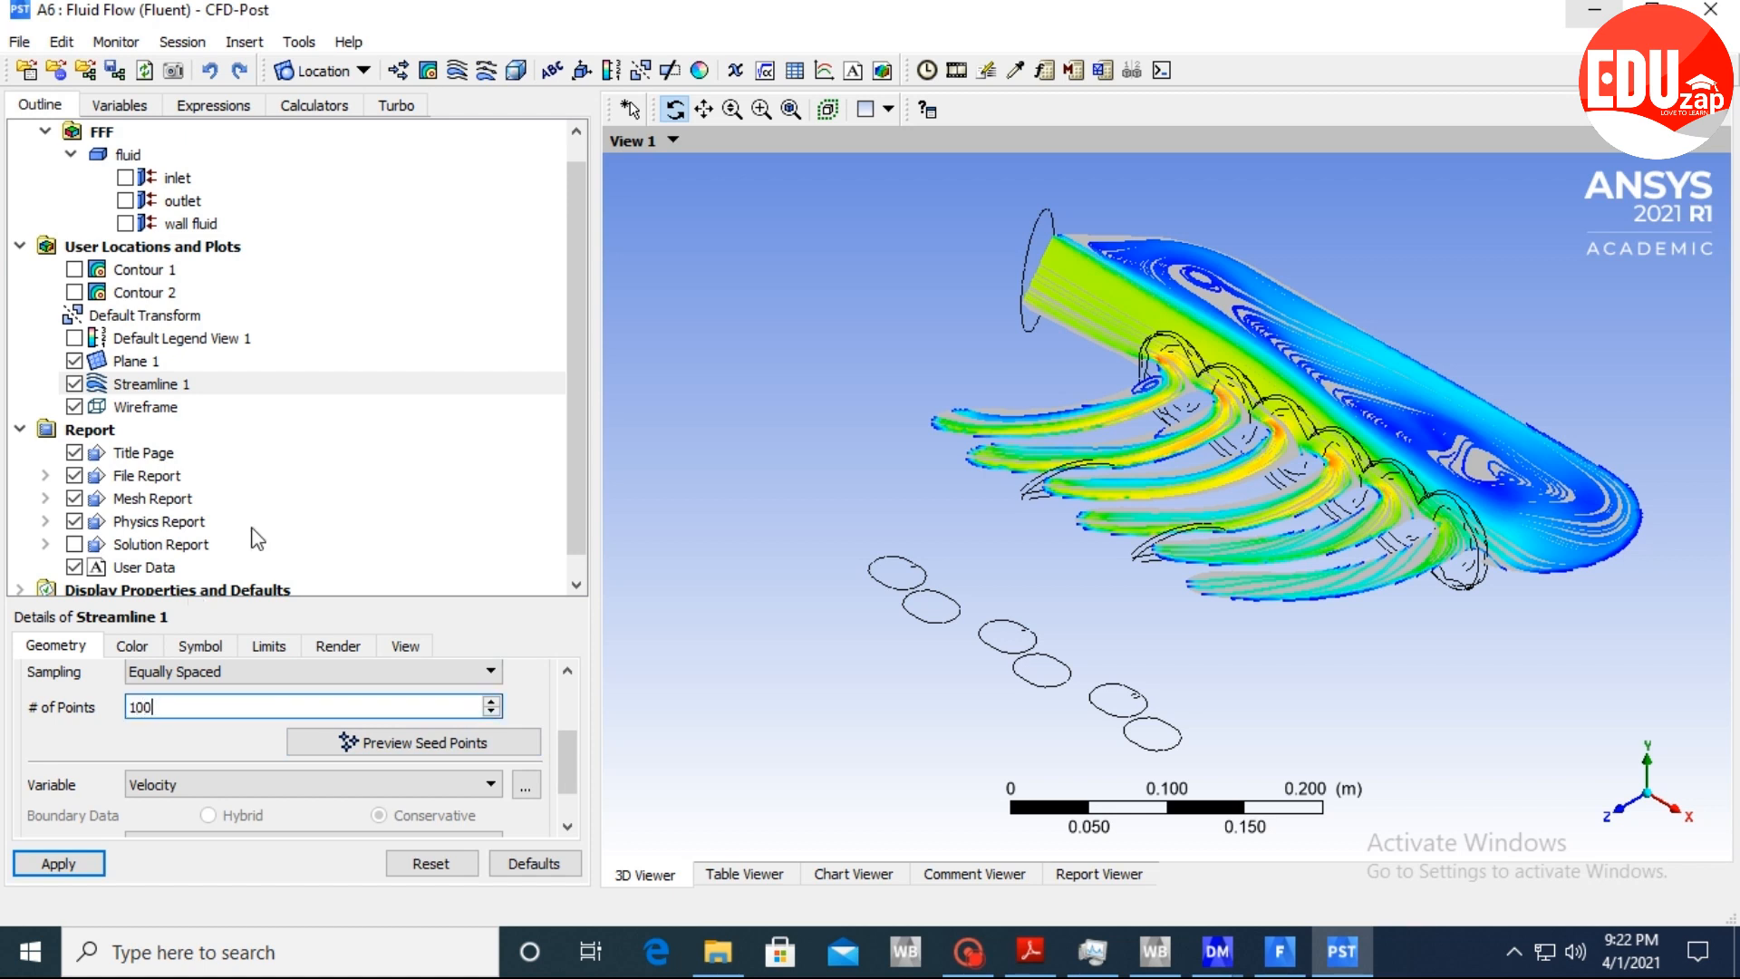
{"action": "left_click", "coordinate": [47, 865]}
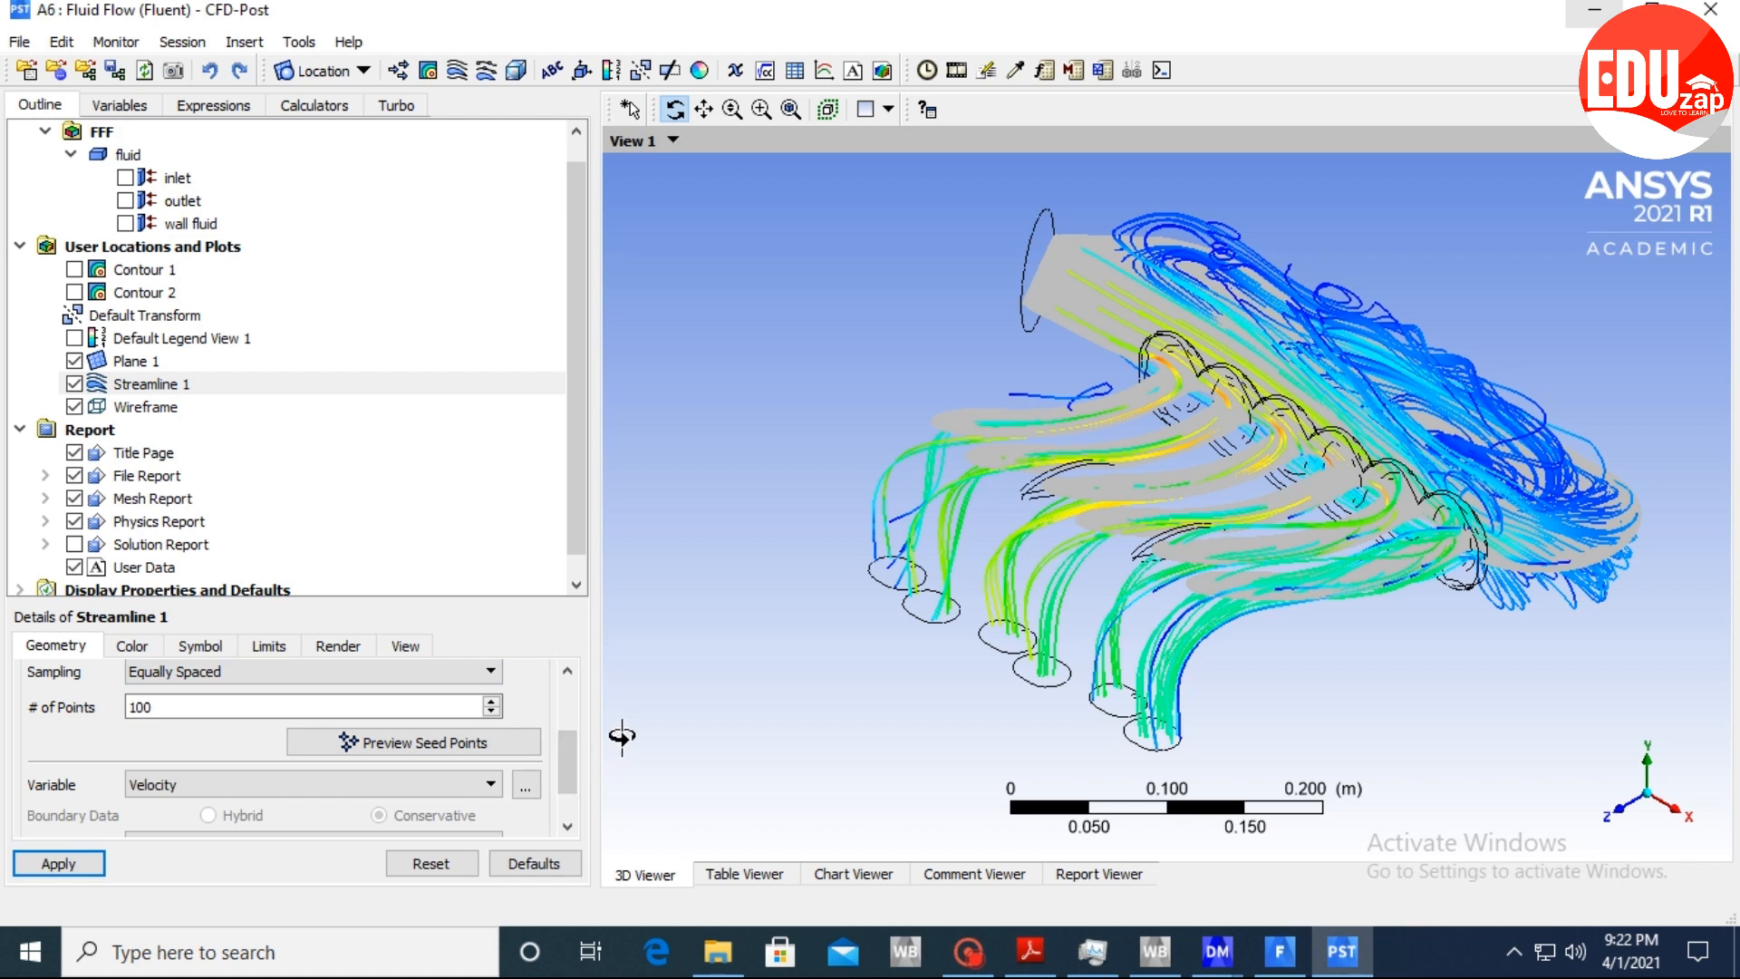
Switch Streamline 1 back to a Surface Streamline on Plane 1 with 200 points and apply it.
{"action": "left_click_drag", "start_coordinate": [558, 754], "coordinate": [555, 652]}
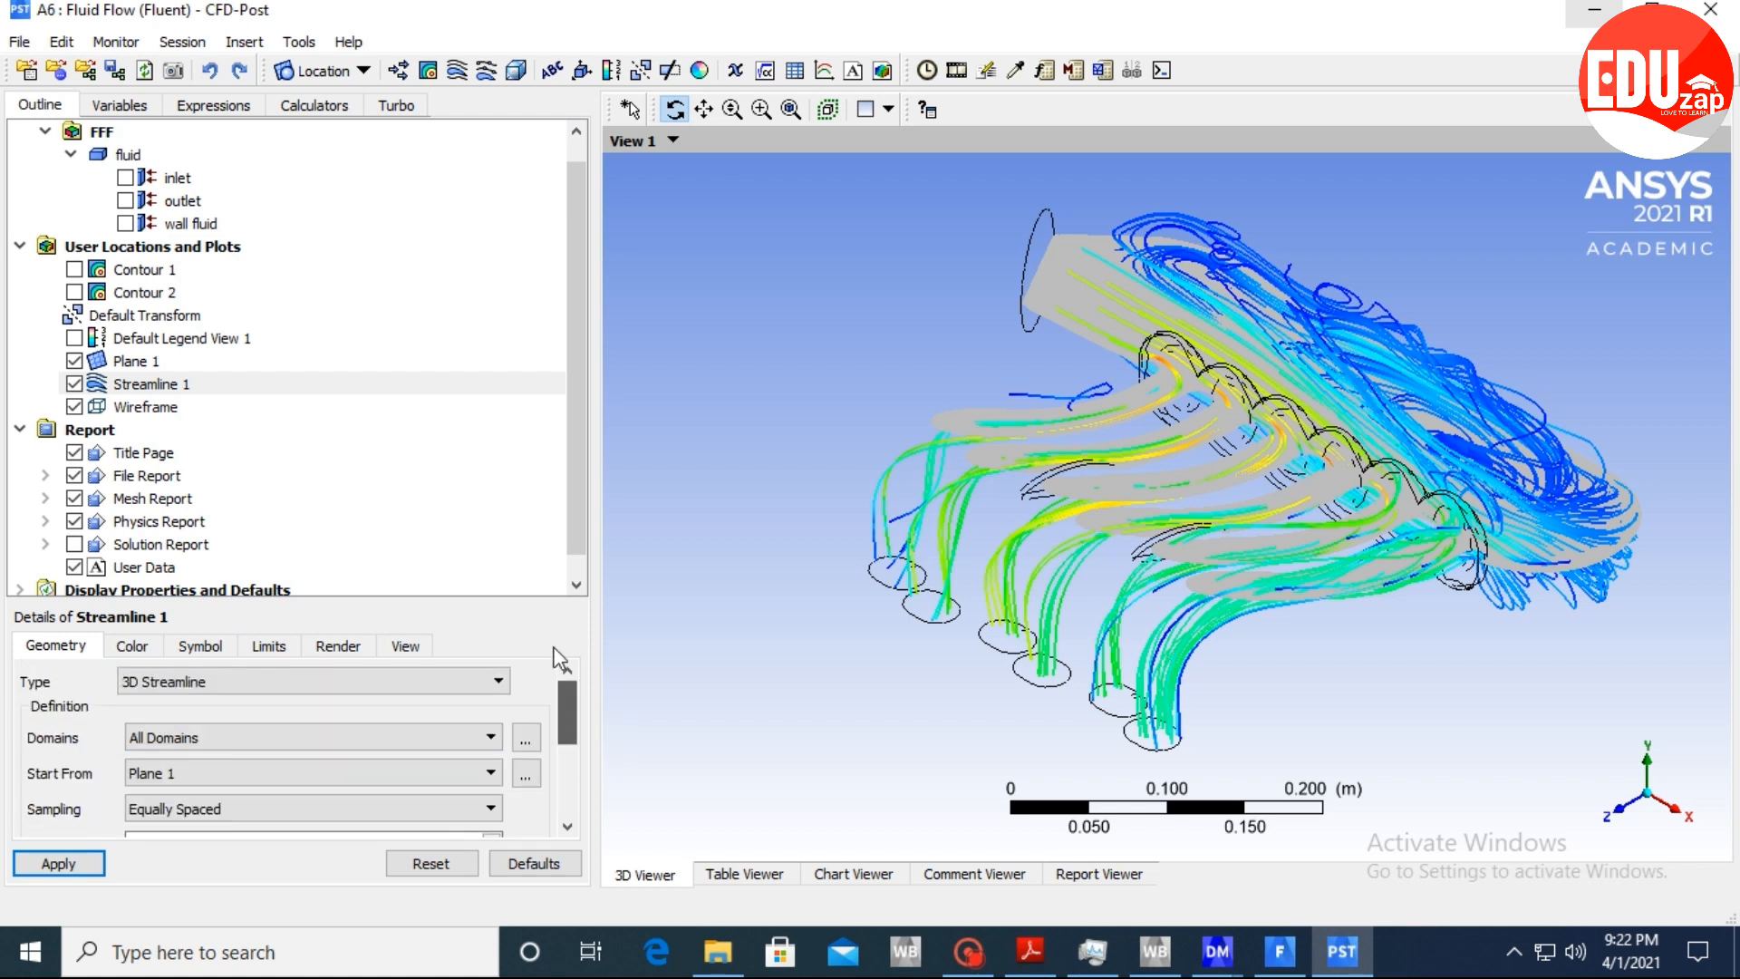
{"action": "left_click", "coordinate": [413, 687]}
{"action": "left_click", "coordinate": [262, 721]}
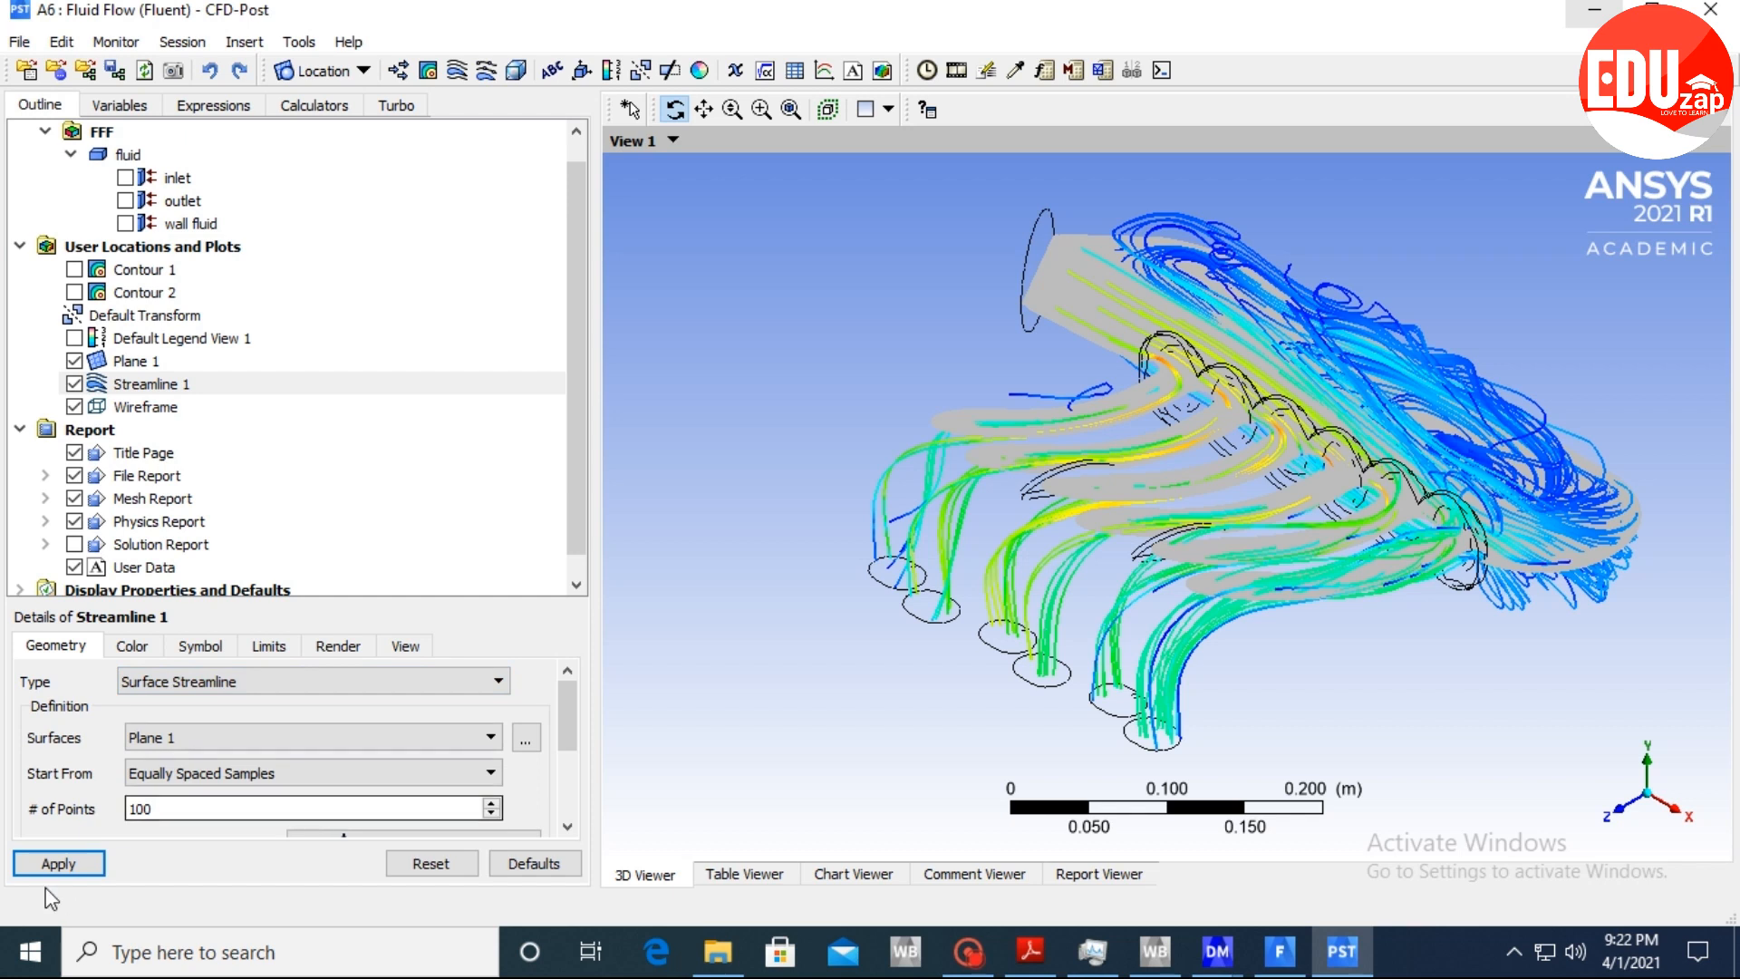
{"action": "left_click_drag", "start_coordinate": [161, 808], "coordinate": [125, 808]}
{"action": "type", "text": "200"}
{"action": "left_click", "coordinate": [58, 863]}
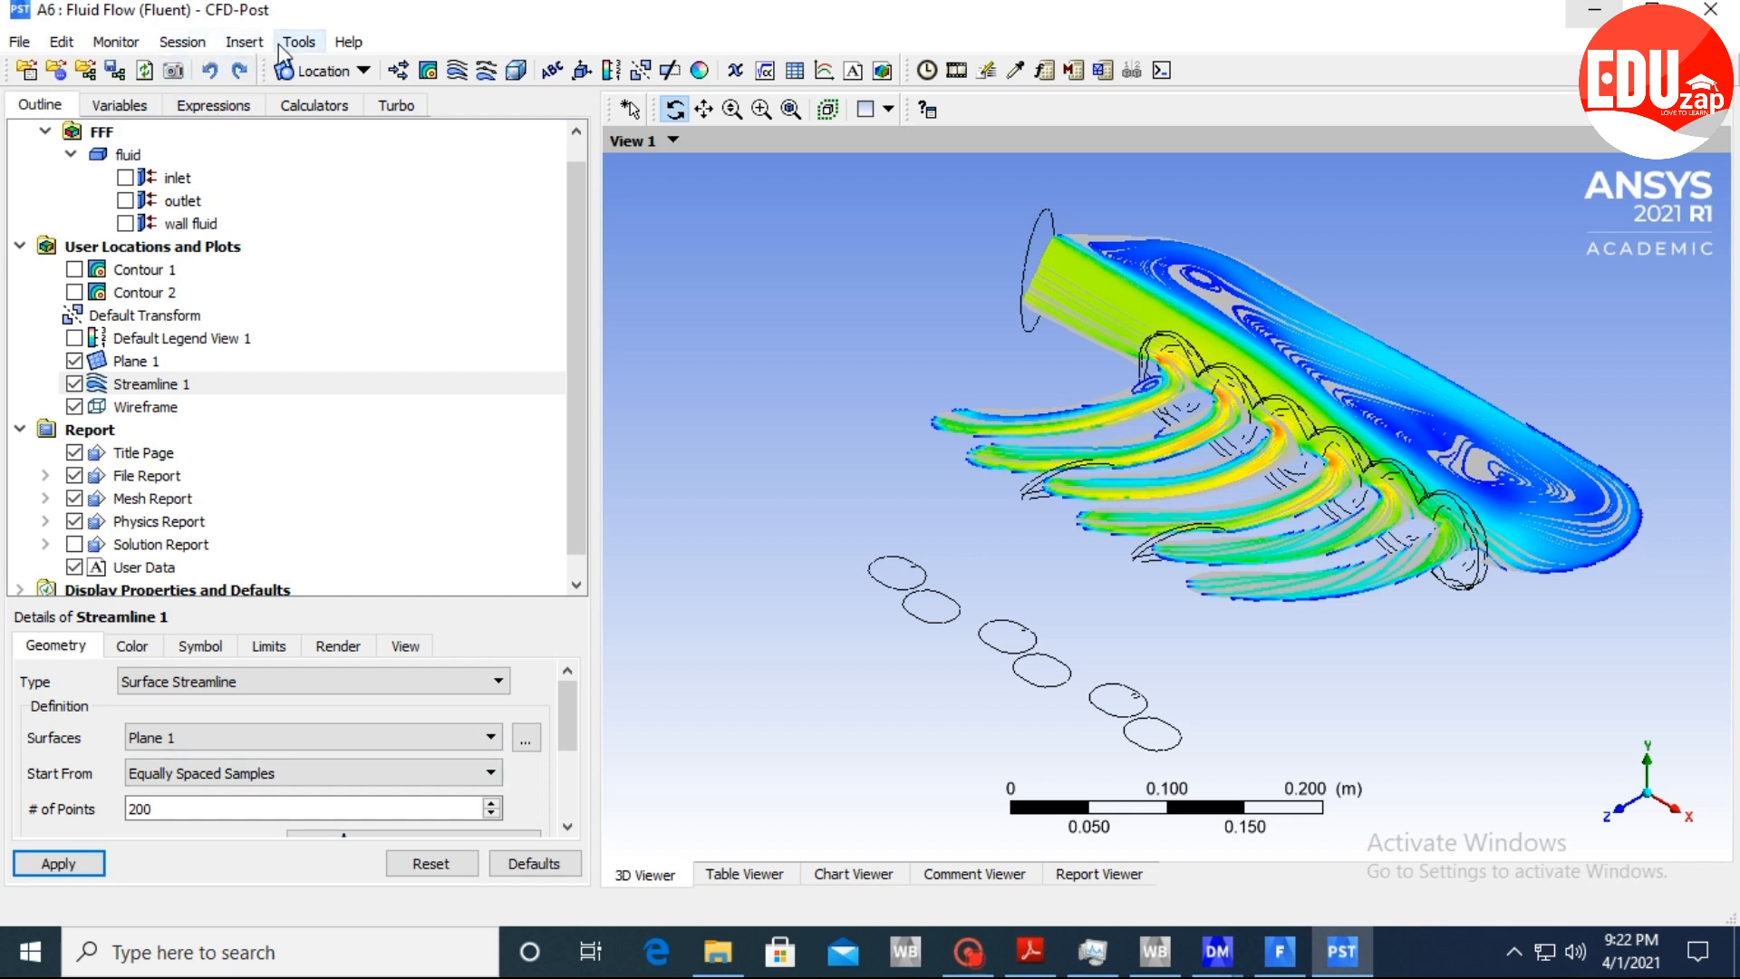
Insert an iso clip named Iso Clip 1 and set its location to Plane 1.
{"action": "left_click", "coordinate": [332, 71]}
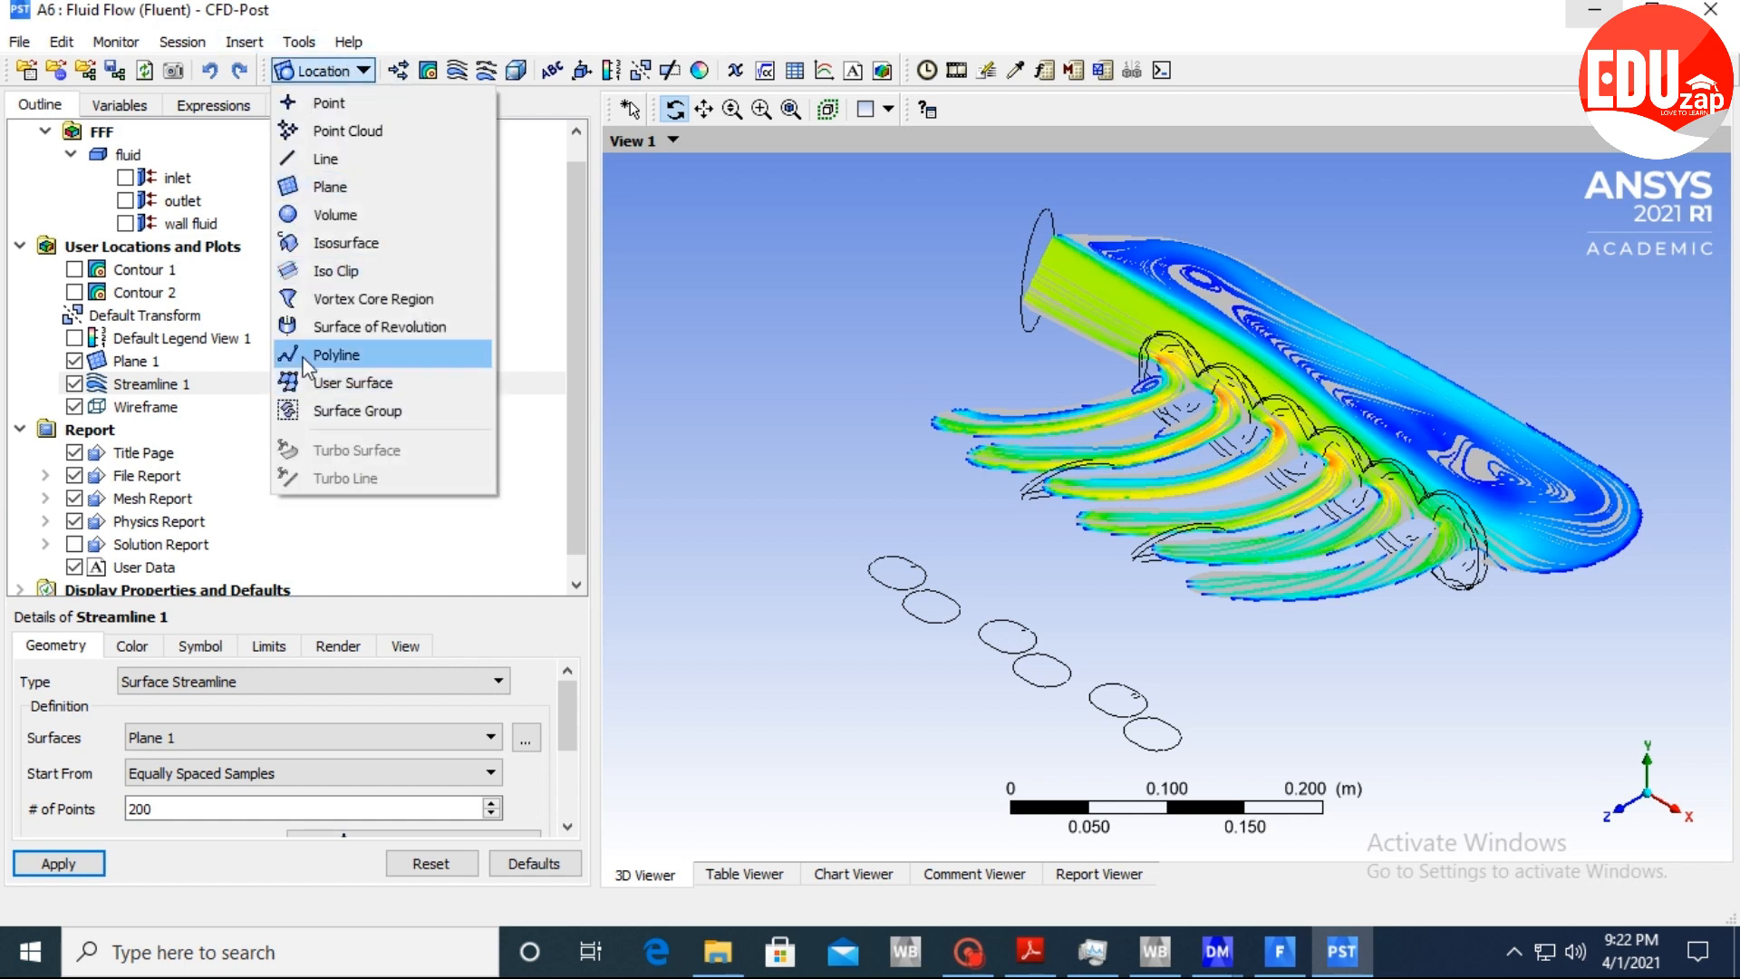
{"action": "left_click", "coordinate": [357, 269]}
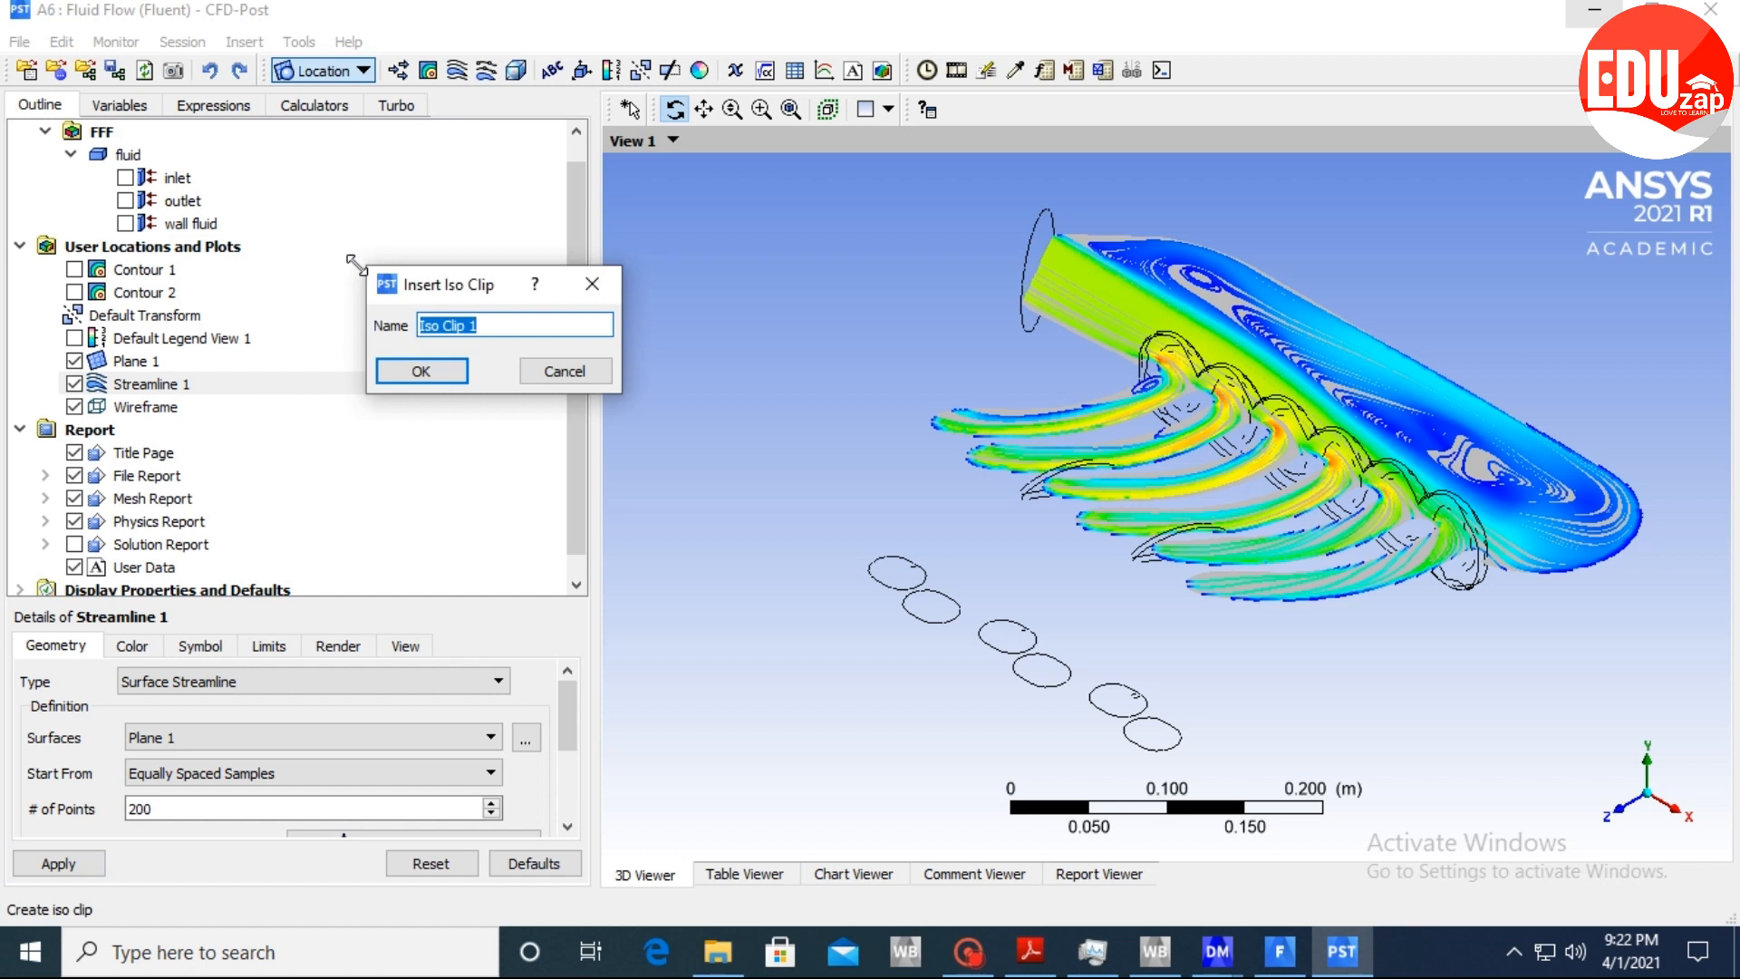
{"action": "left_click", "coordinate": [439, 371]}
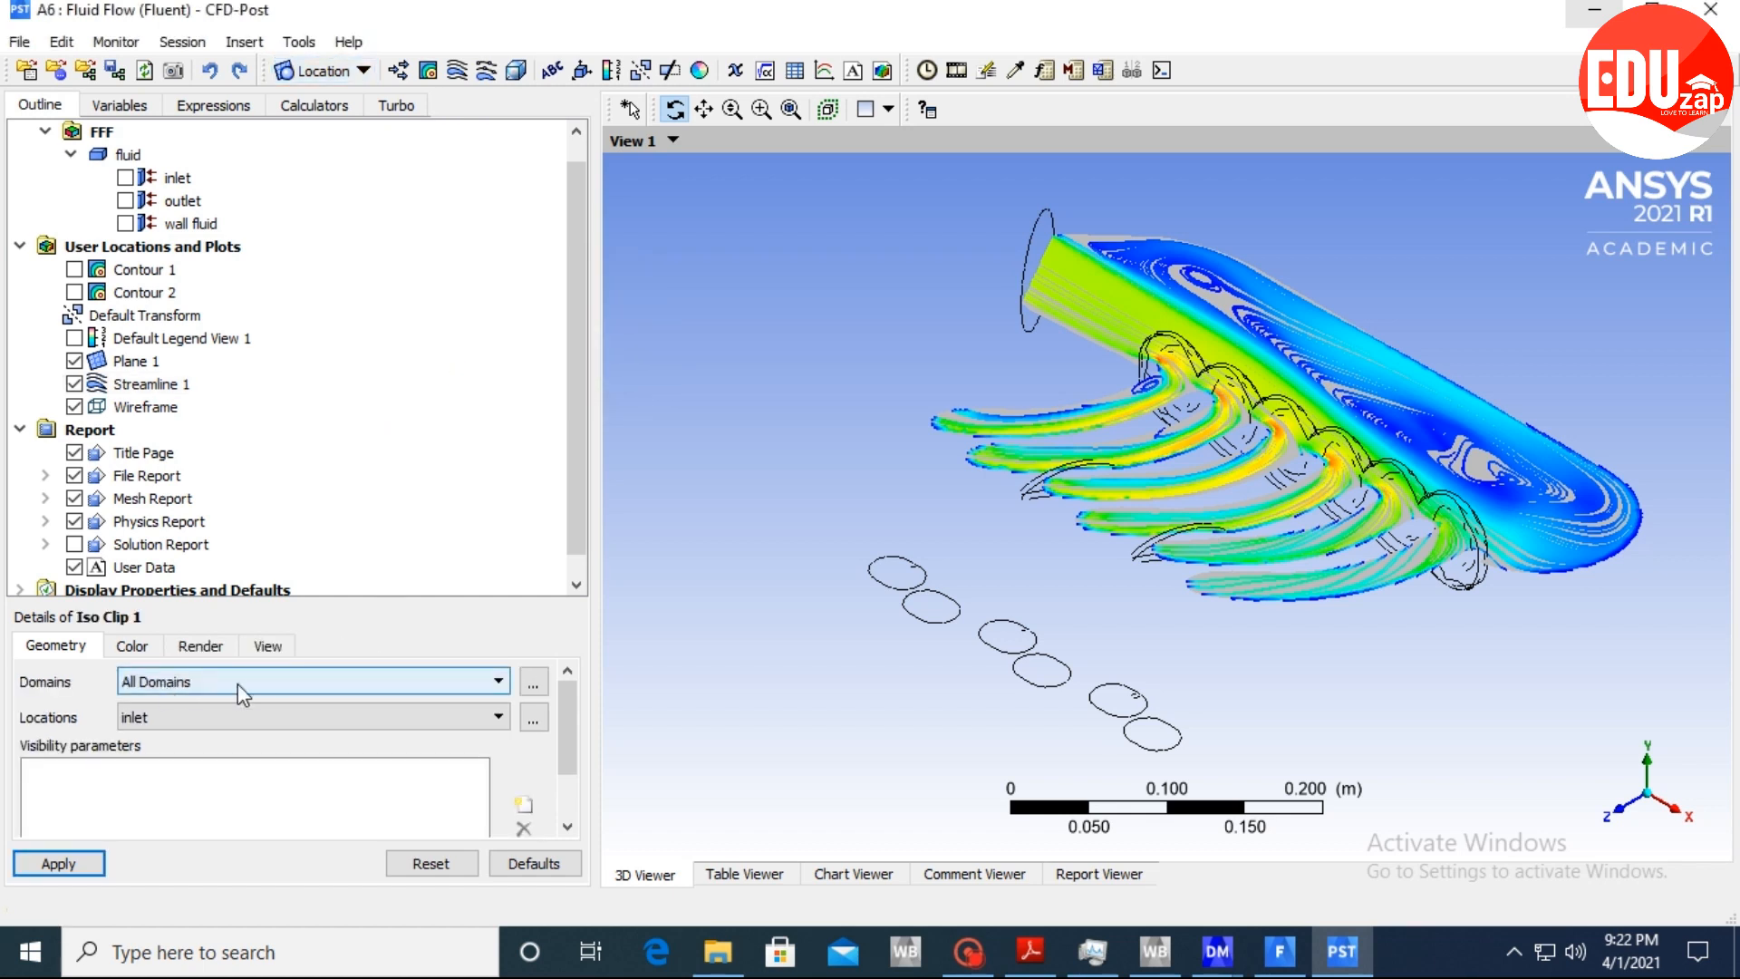
{"action": "left_click", "coordinate": [190, 721]}
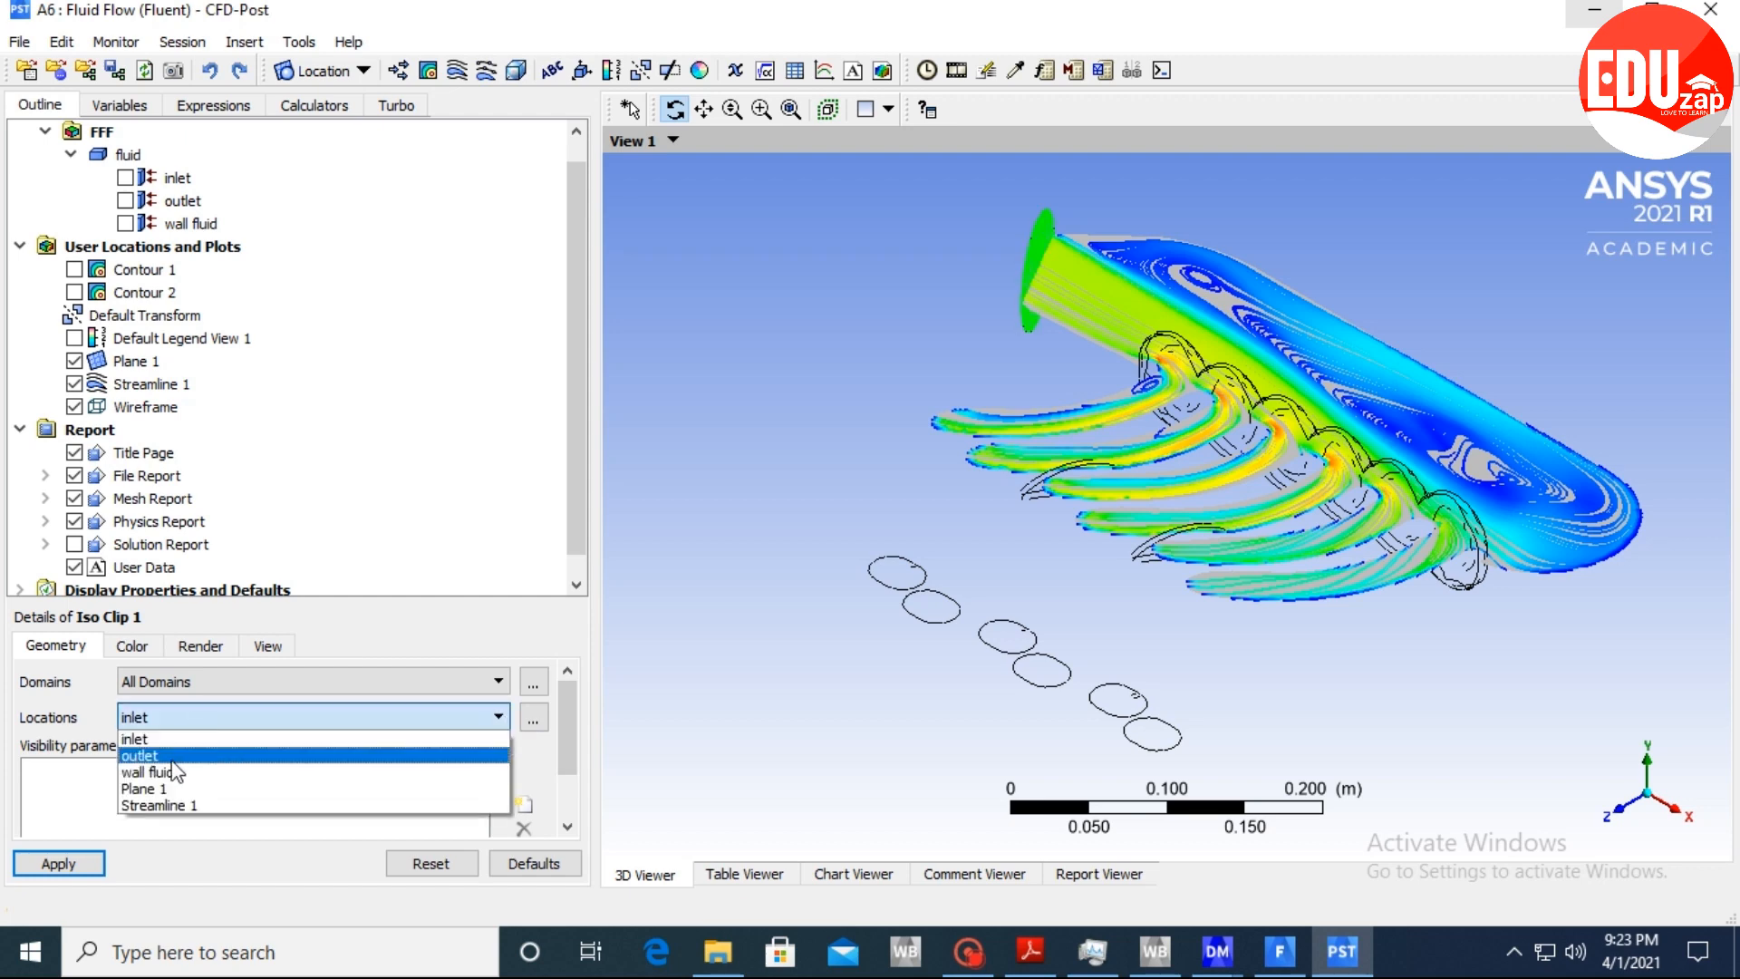
{"action": "left_click", "coordinate": [172, 793]}
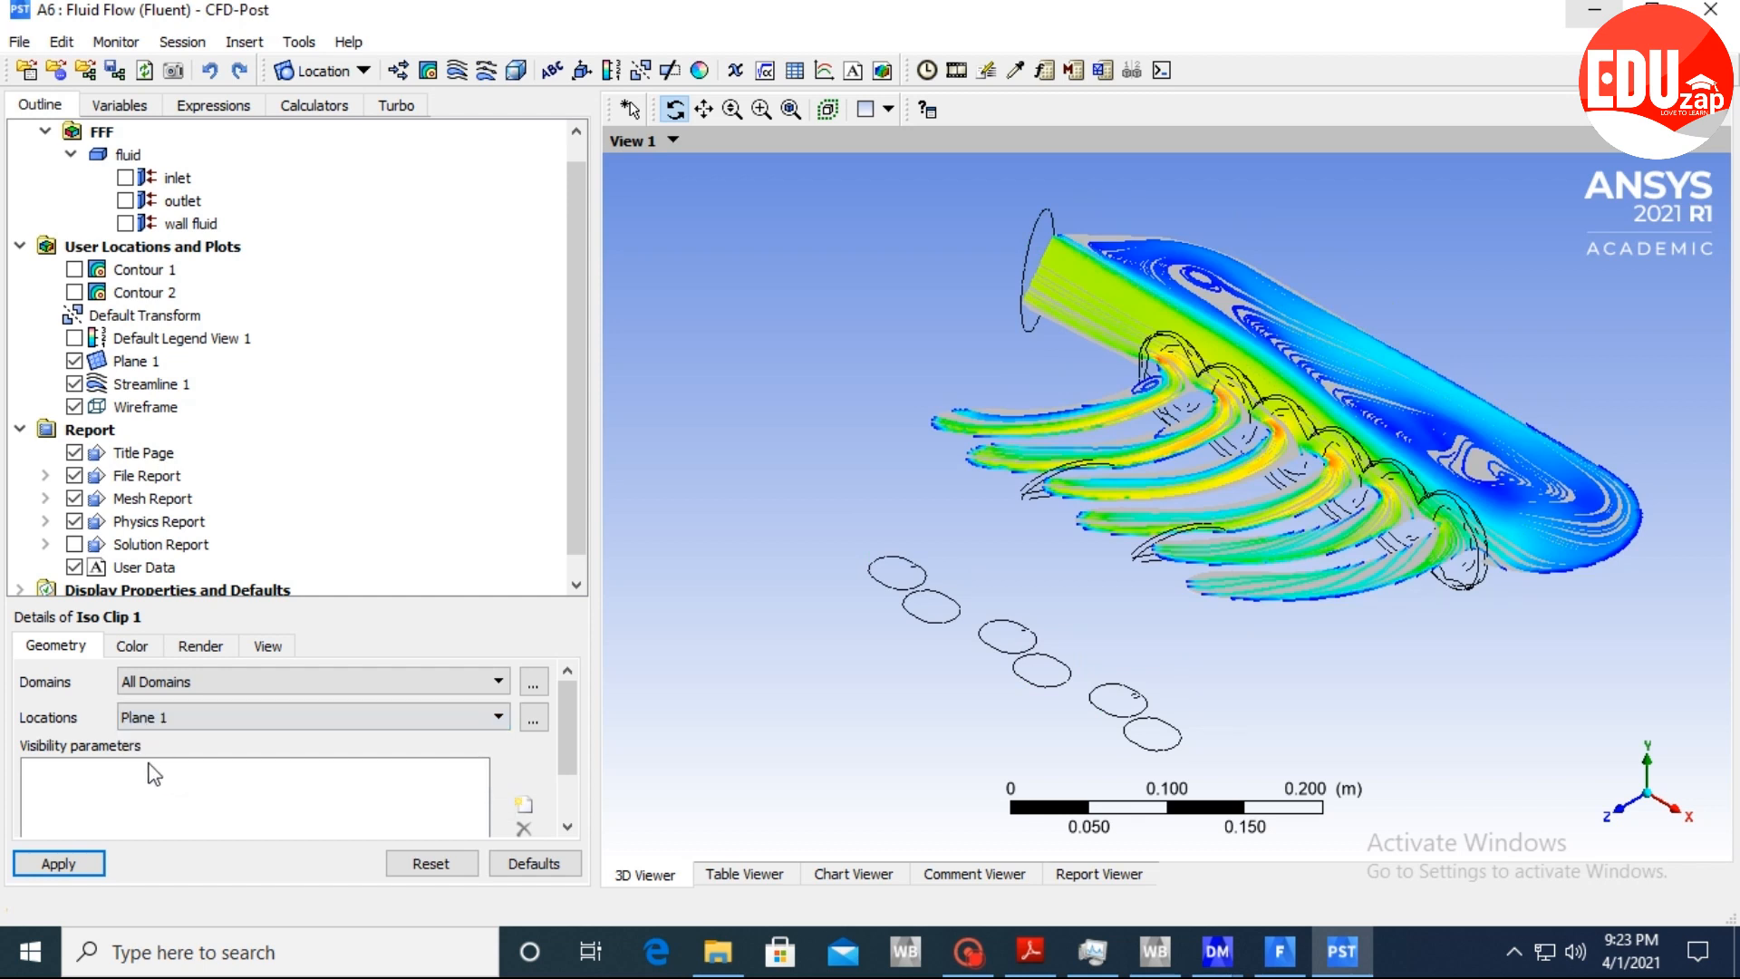
Add a visibility parameter to Iso Clip 1 and set its variable to Velocity with the >= condition.
{"action": "mouse_move", "coordinate": [568, 725]}
{"action": "left_mouse_down"}
{"action": "mouse_move", "coordinate": [565, 776]}
{"action": "mouse_move", "coordinate": [581, 743]}
{"action": "left_mouse_up"}
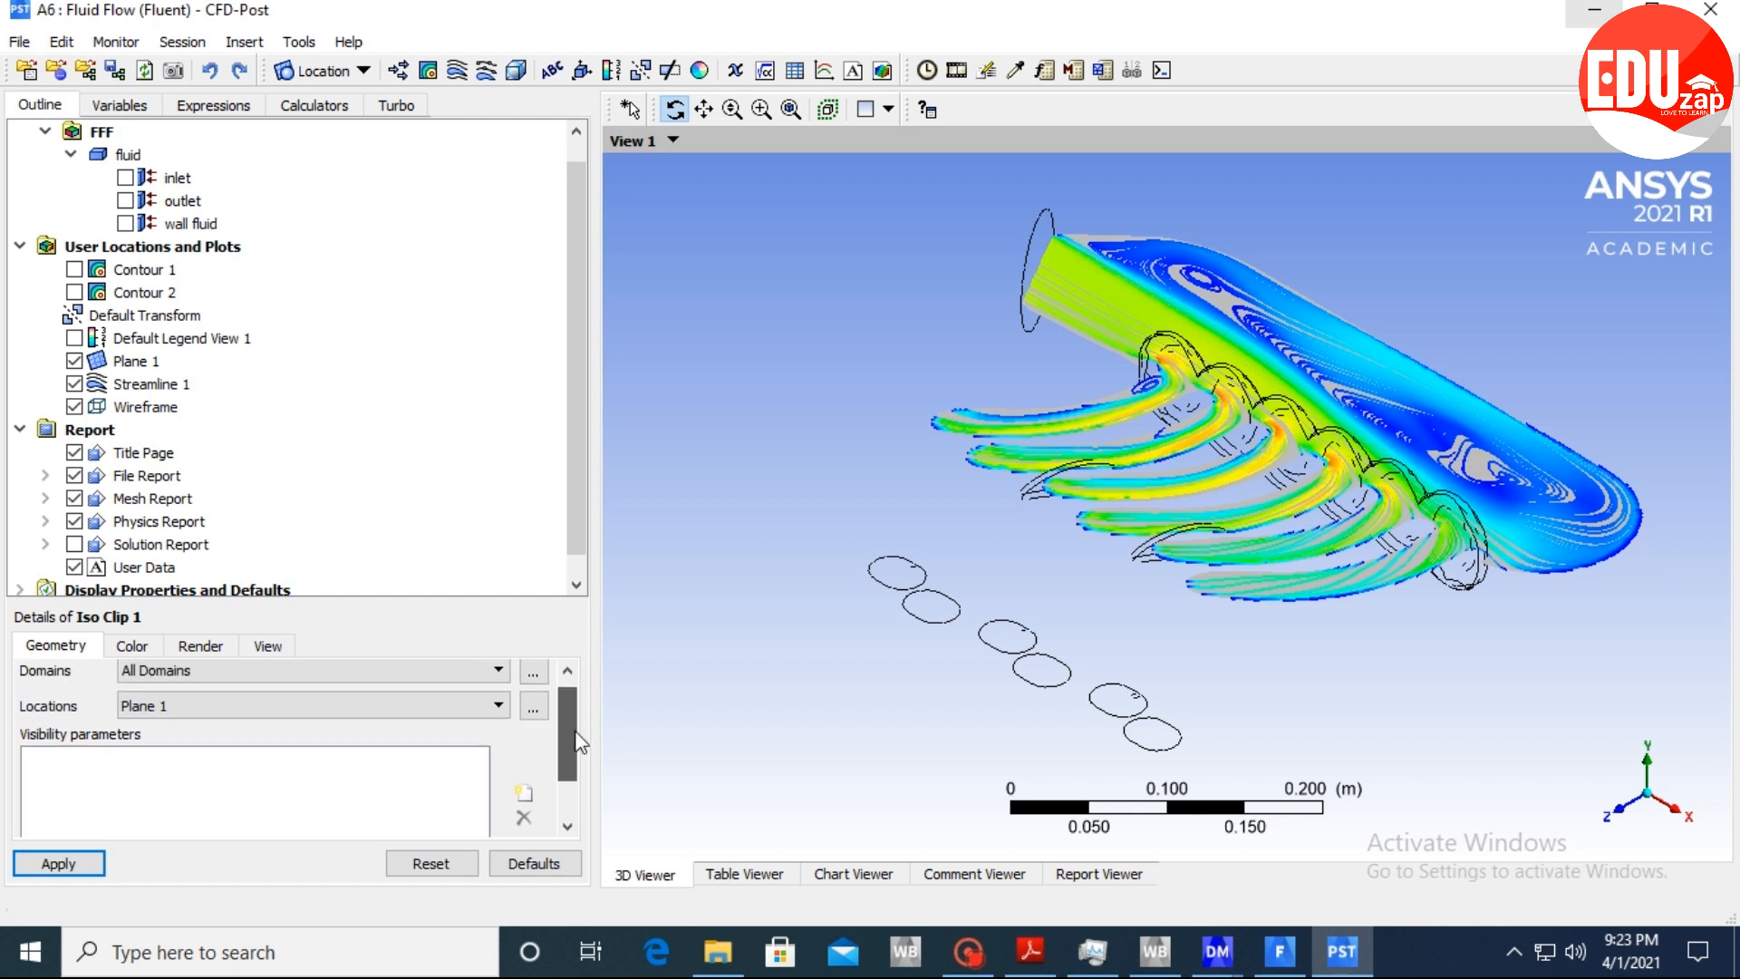
{"action": "left_click_drag", "start_coordinate": [577, 741], "coordinate": [581, 748]}
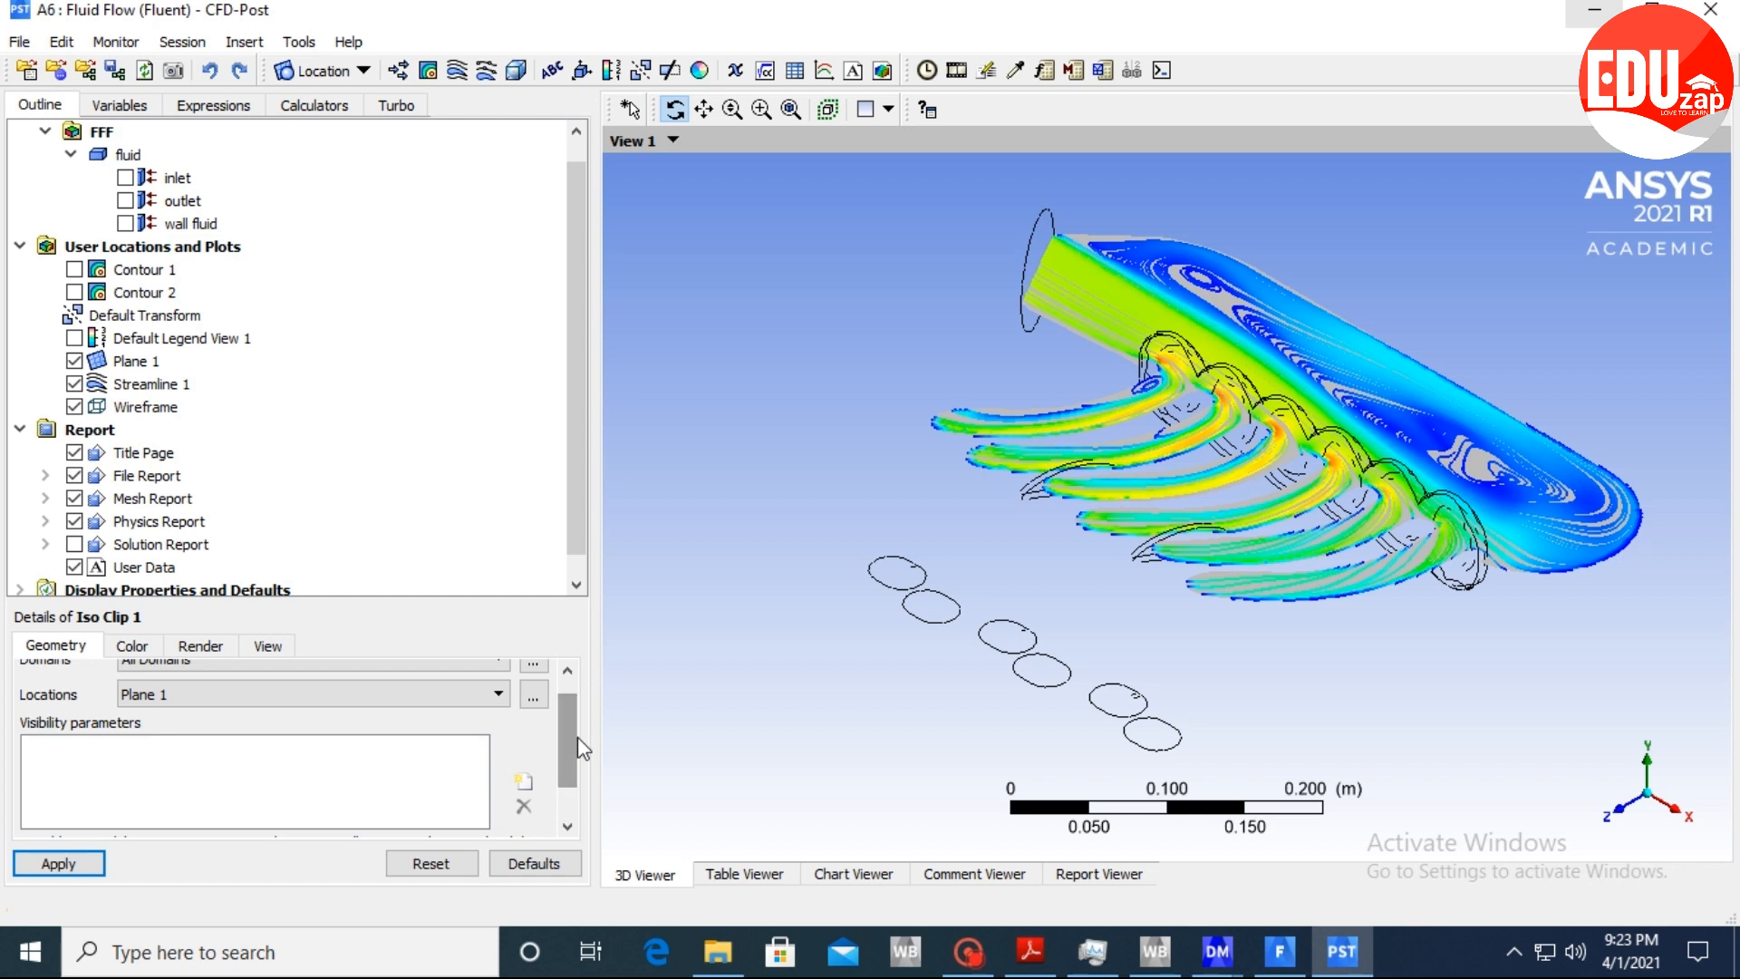
{"action": "left_click", "coordinate": [527, 781]}
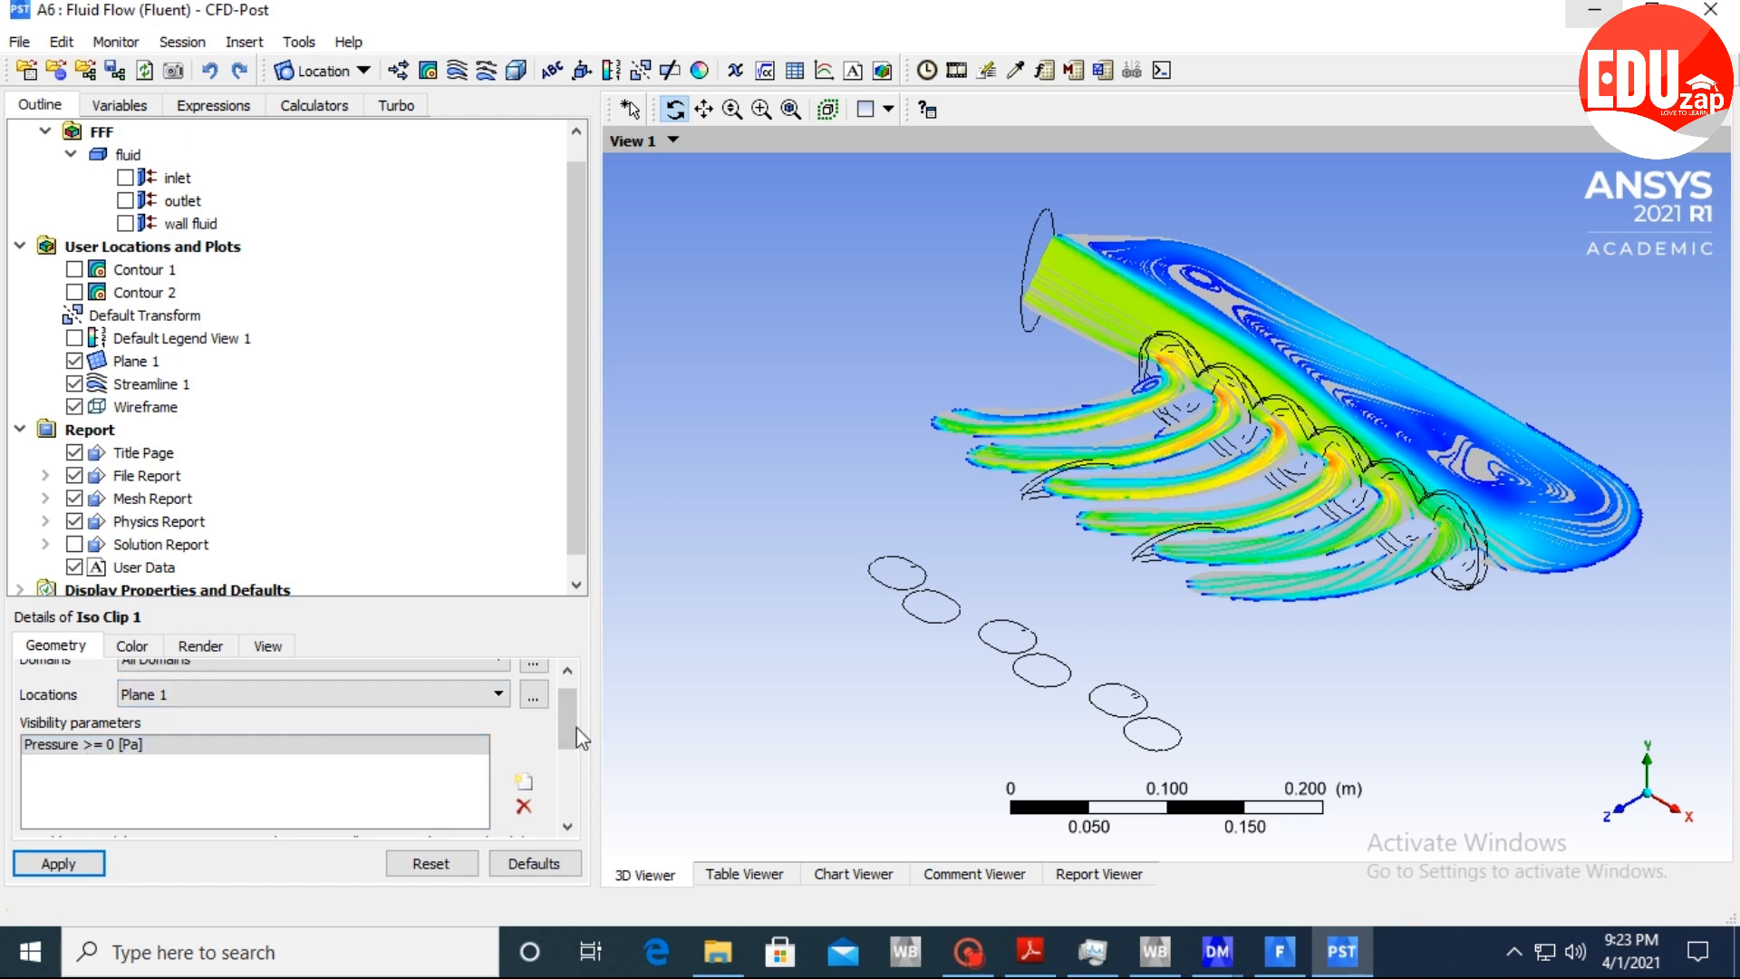
{"action": "scroll", "coordinate": [556, 723], "scroll_direction": "up", "scroll_amount": 1}
{"action": "scroll", "coordinate": [574, 721], "scroll_direction": "down", "scroll_amount": 3}
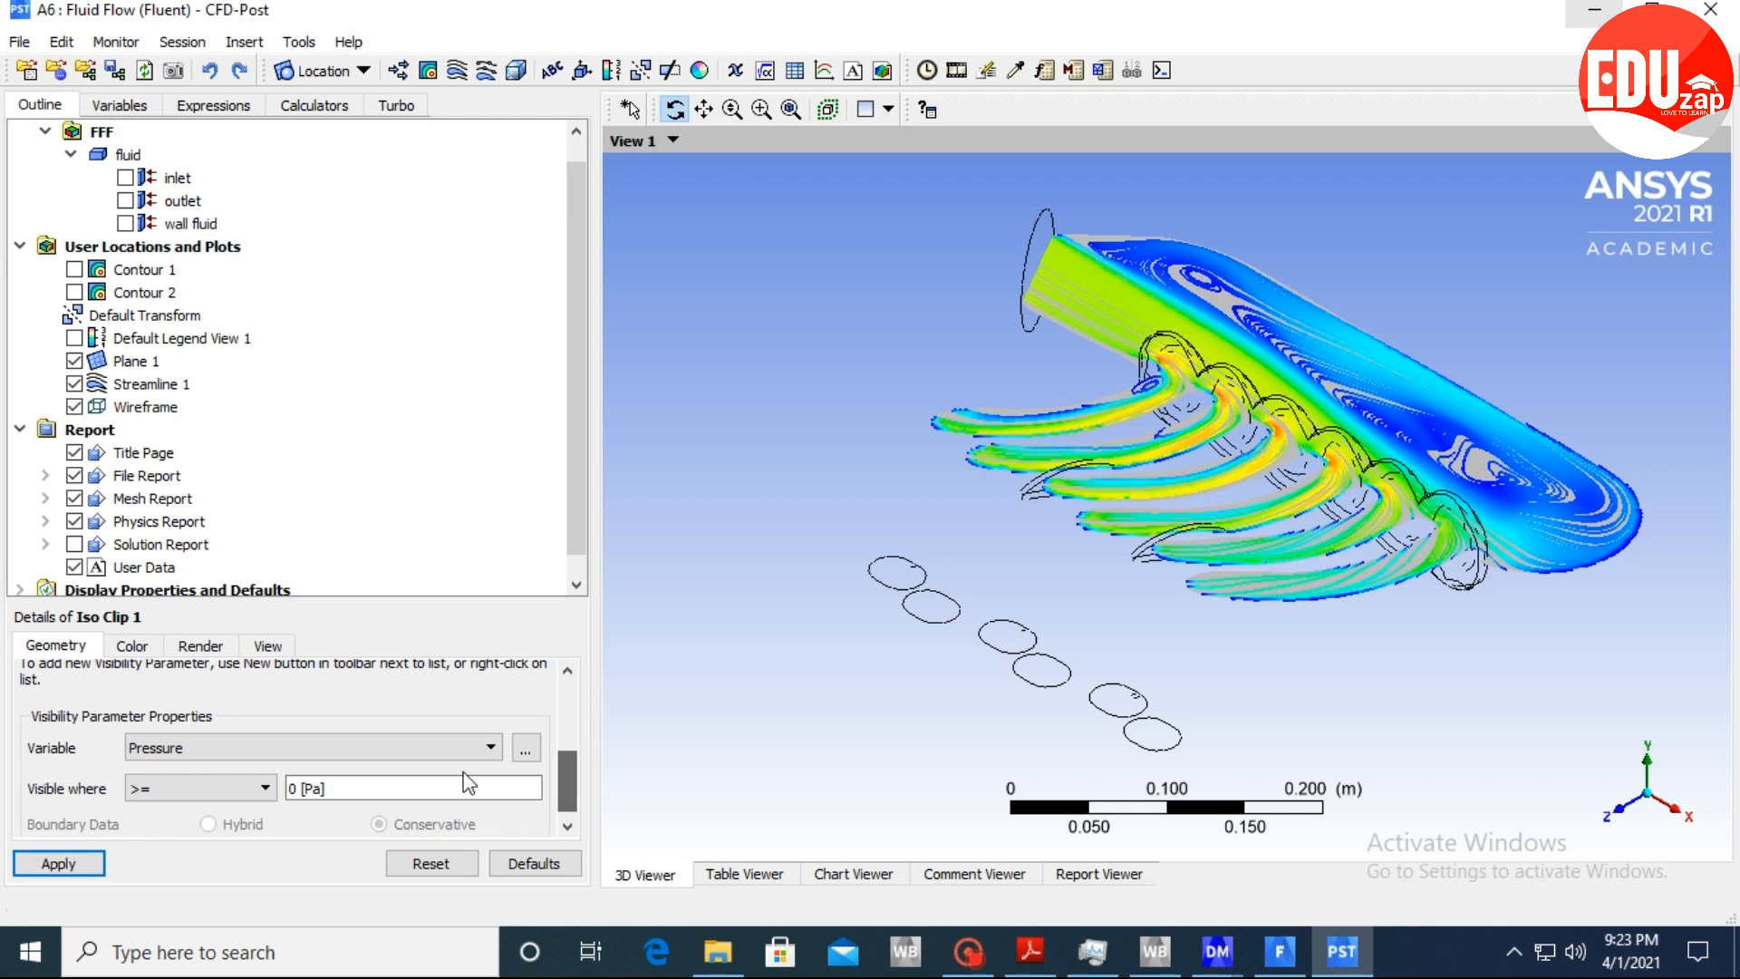
{"action": "left_click", "coordinate": [218, 748]}
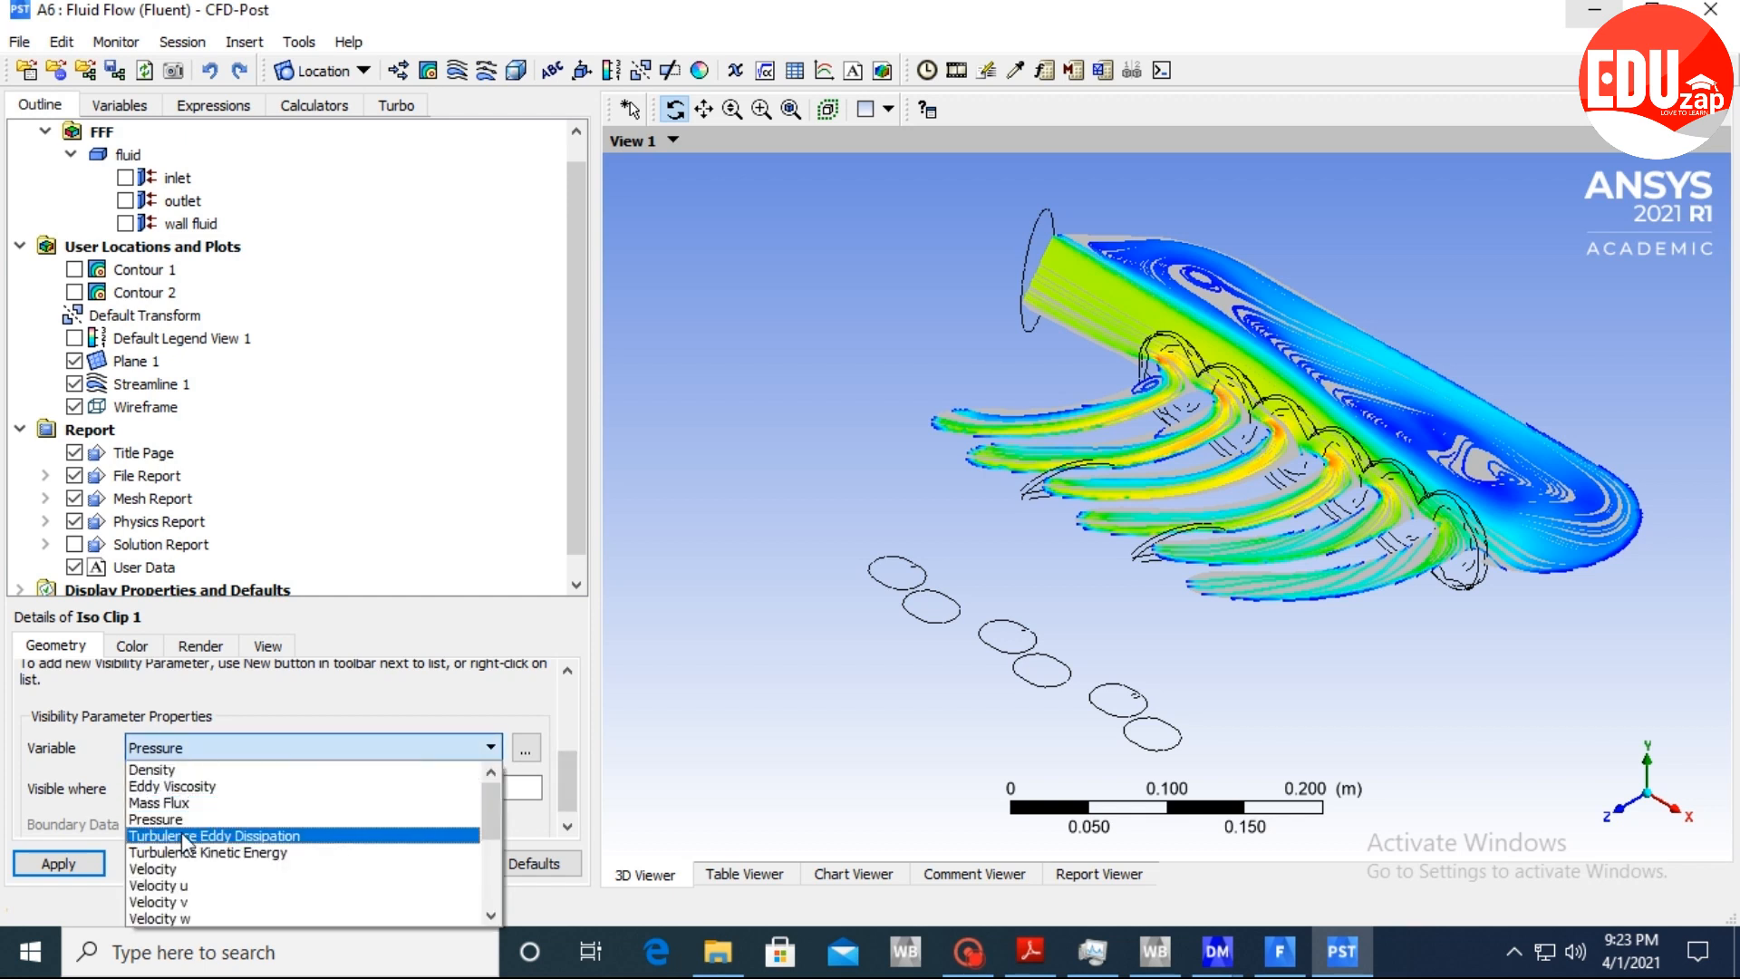
{"action": "left_click", "coordinate": [175, 873]}
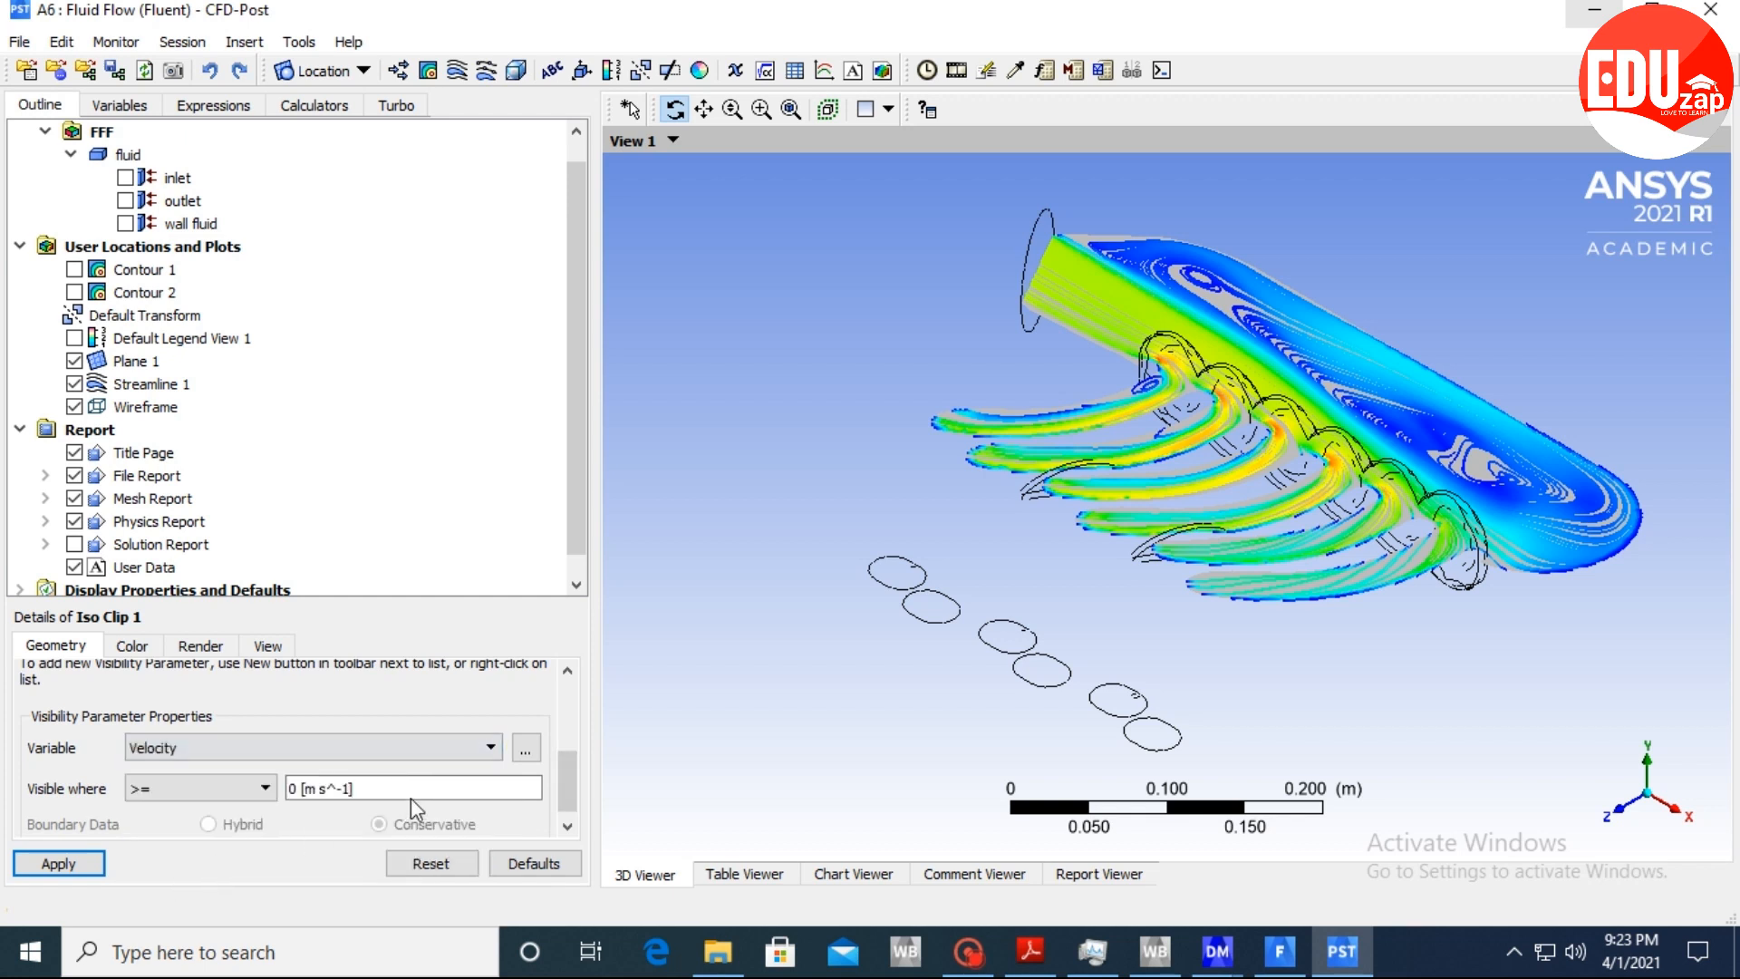
{"action": "left_click_drag", "start_coordinate": [562, 770], "coordinate": [563, 703]}
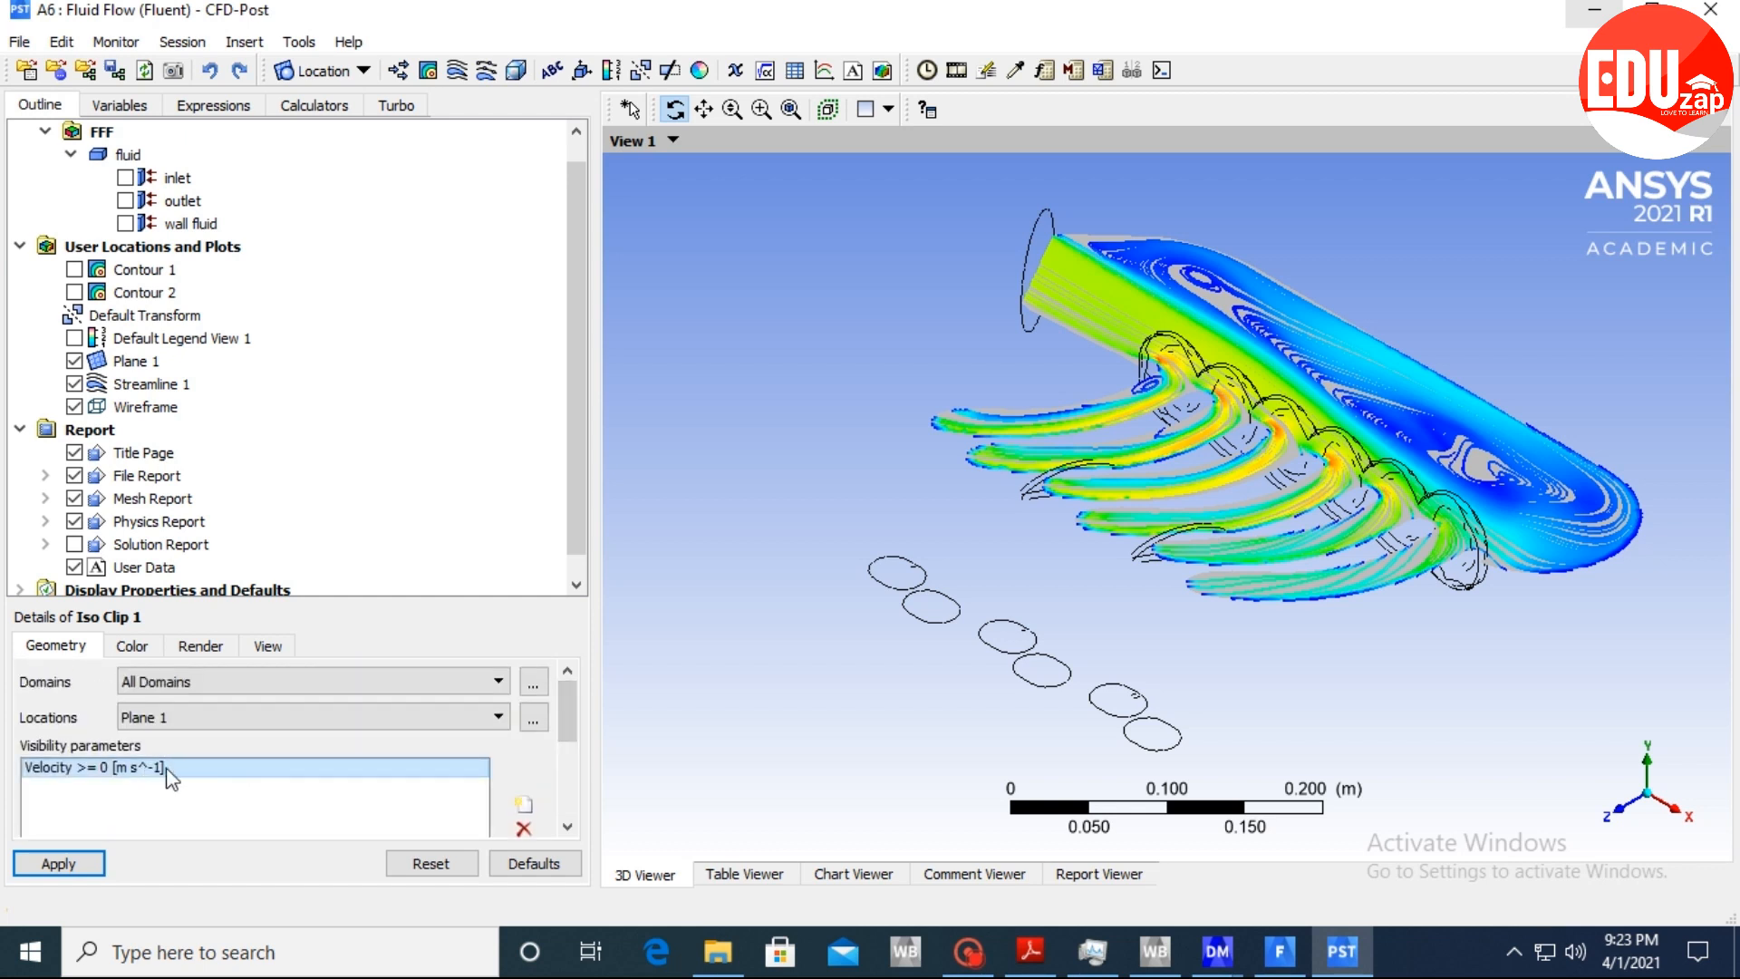
{"action": "left_click_drag", "start_coordinate": [564, 725], "coordinate": [567, 820]}
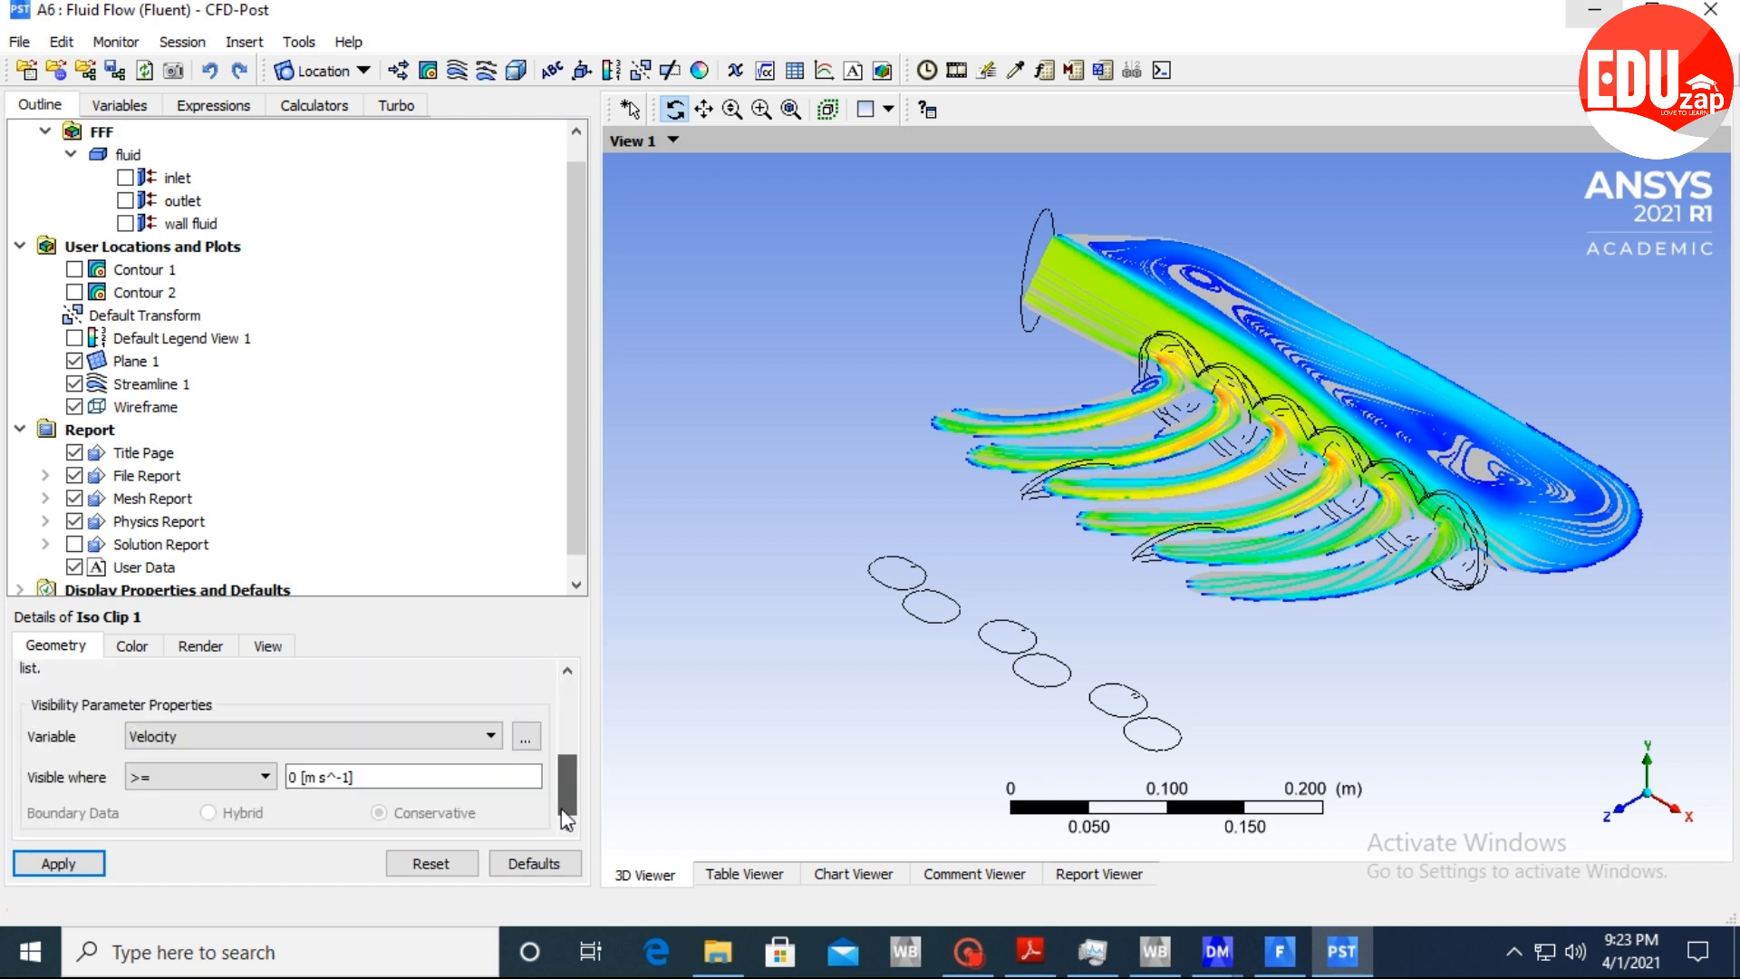
{"action": "double_click", "coordinate": [307, 776]}
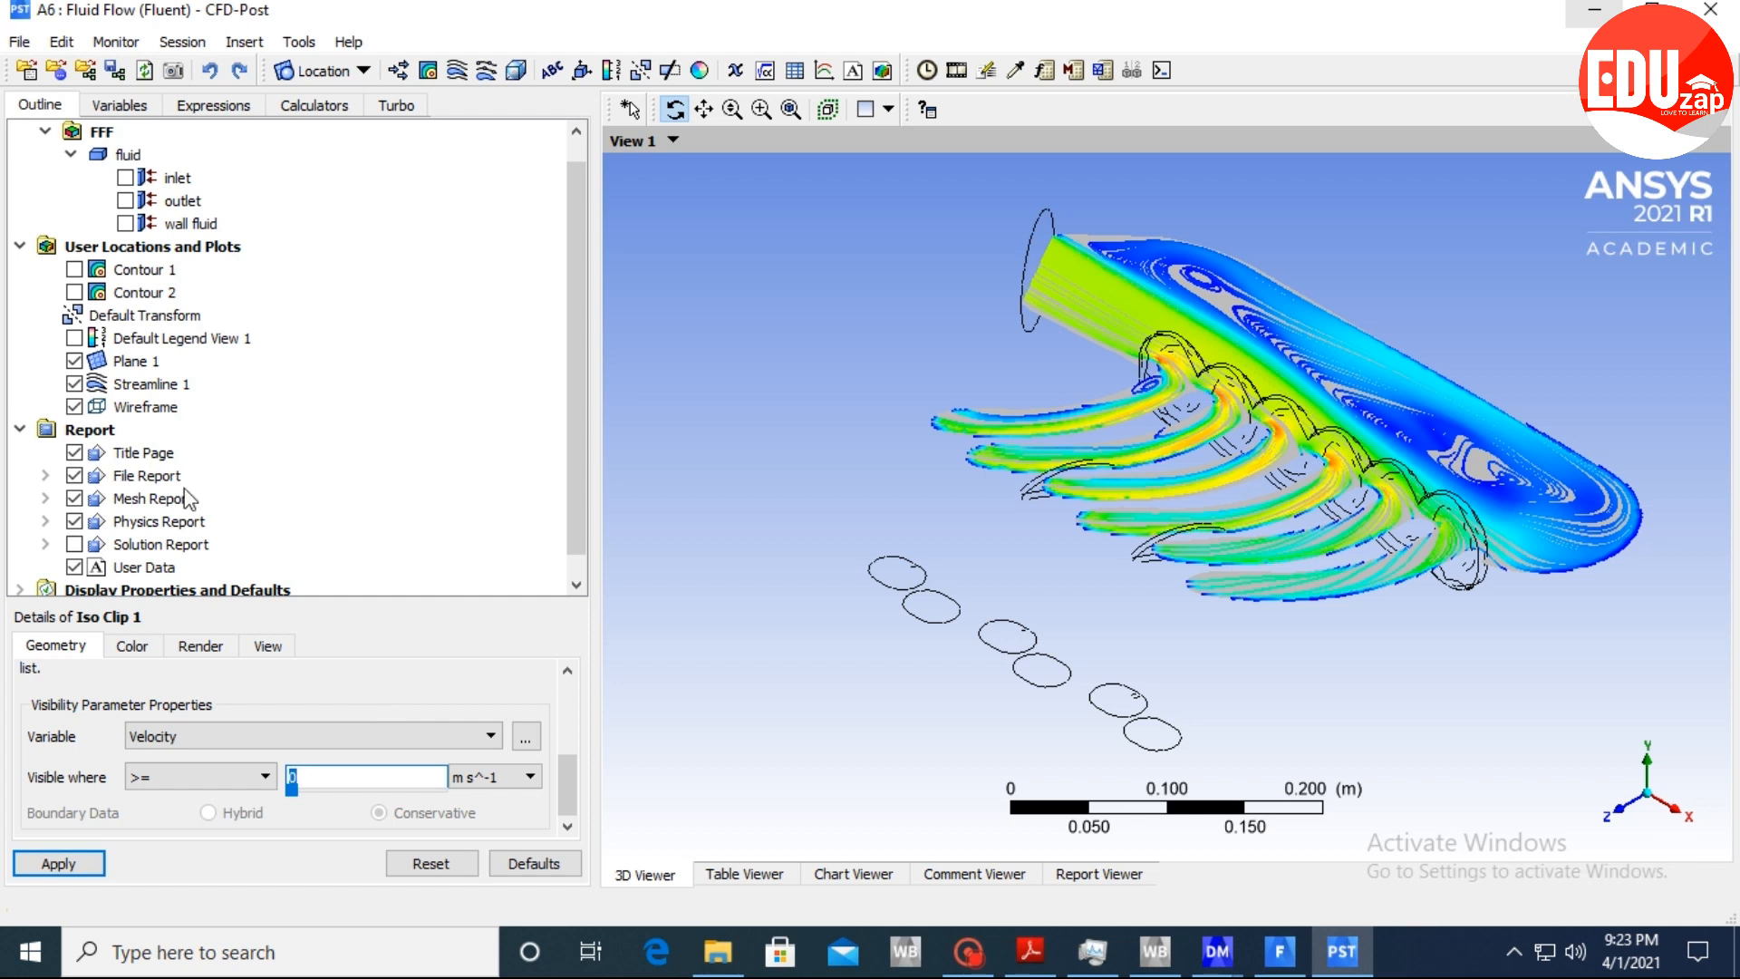
Hide Streamline 1, view Contour 1 briefly, and display only Contour 2 in its place.
{"action": "left_click", "coordinate": [75, 270]}
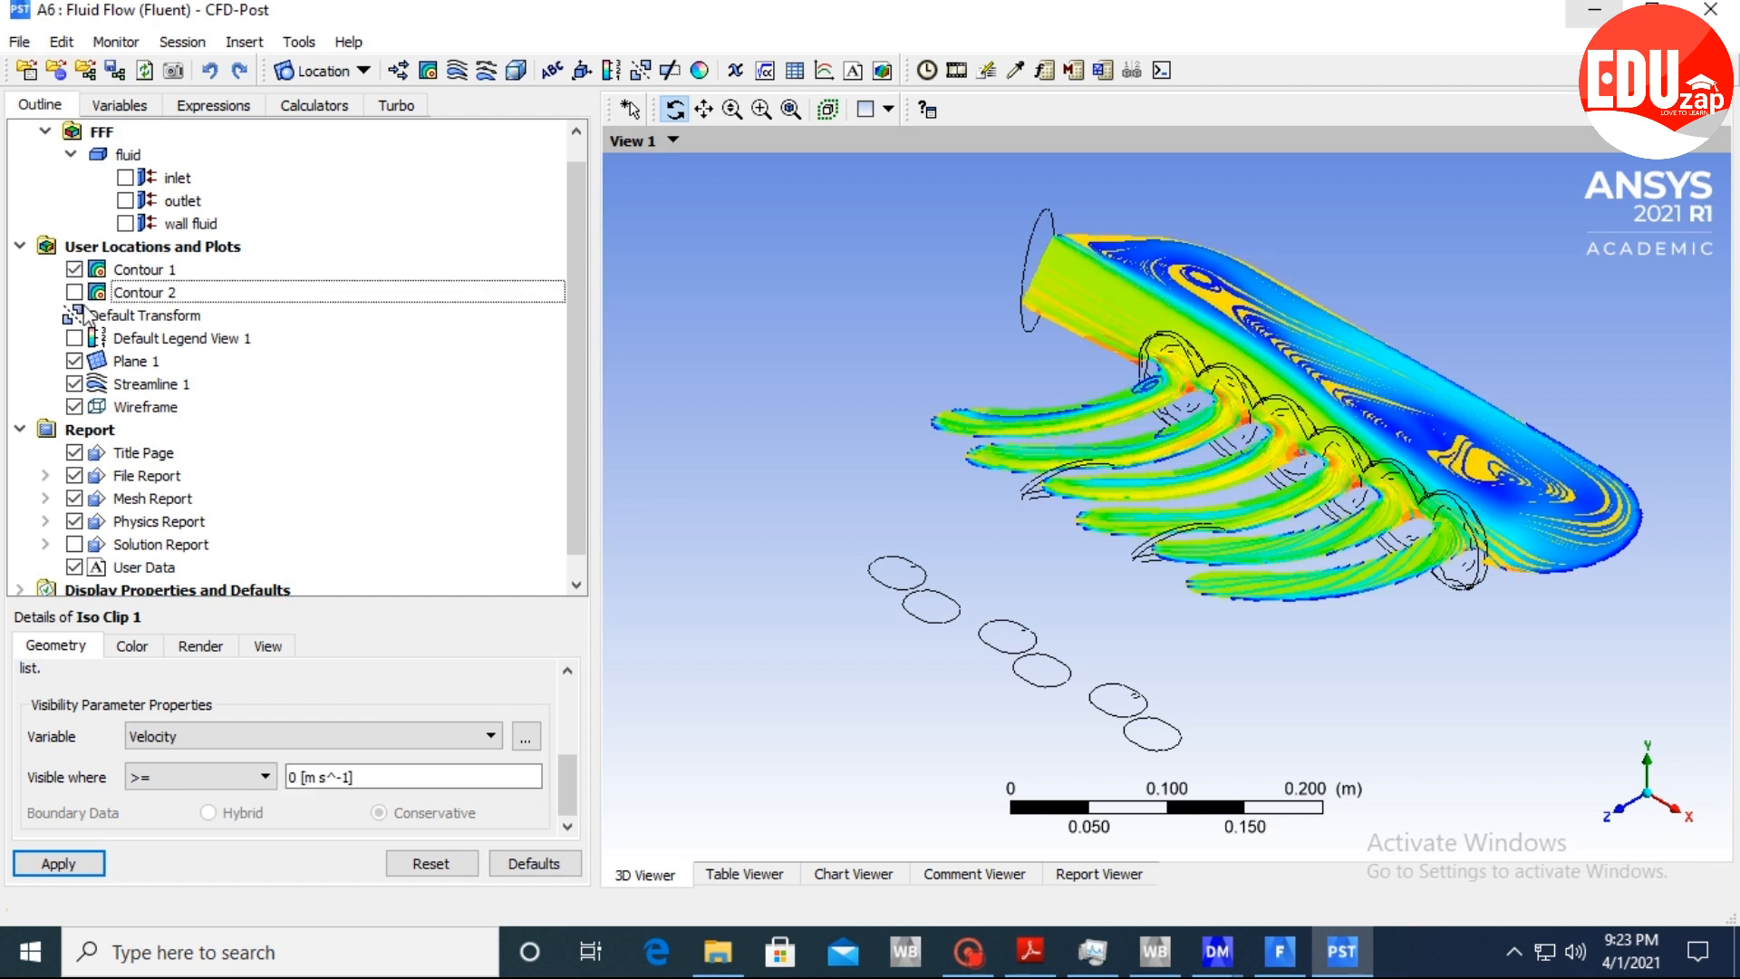
{"action": "left_click", "coordinate": [75, 384]}
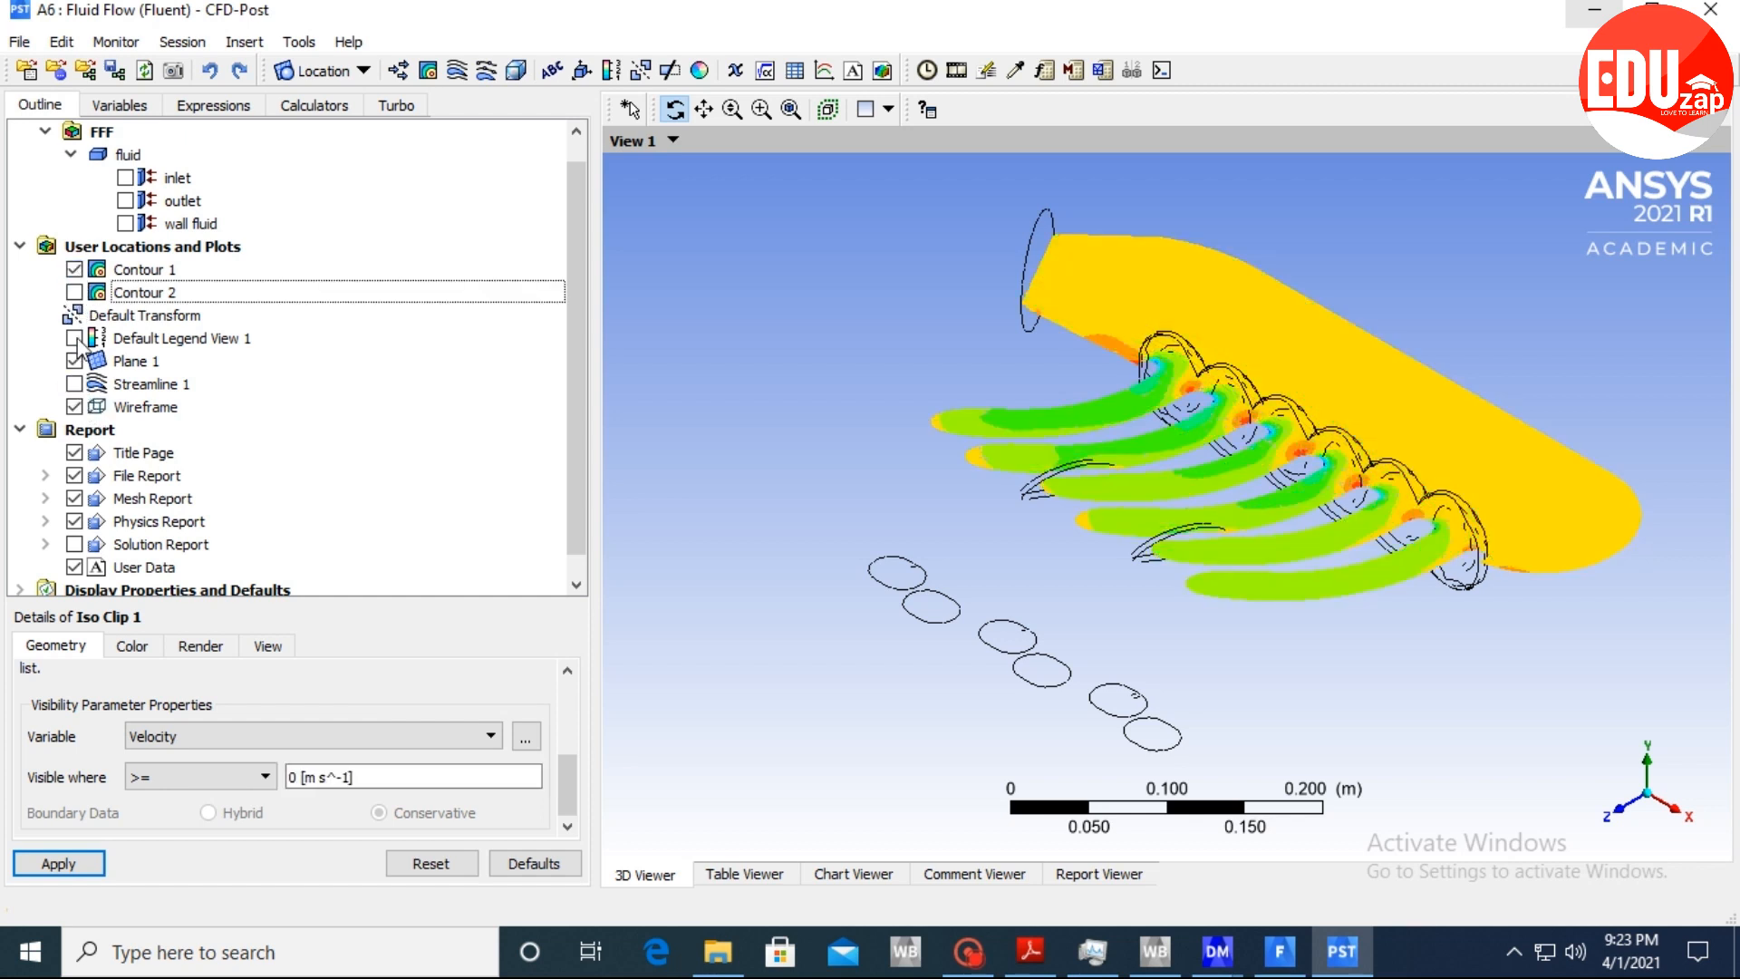
{"action": "left_click", "coordinate": [75, 269]}
{"action": "left_click", "coordinate": [74, 292]}
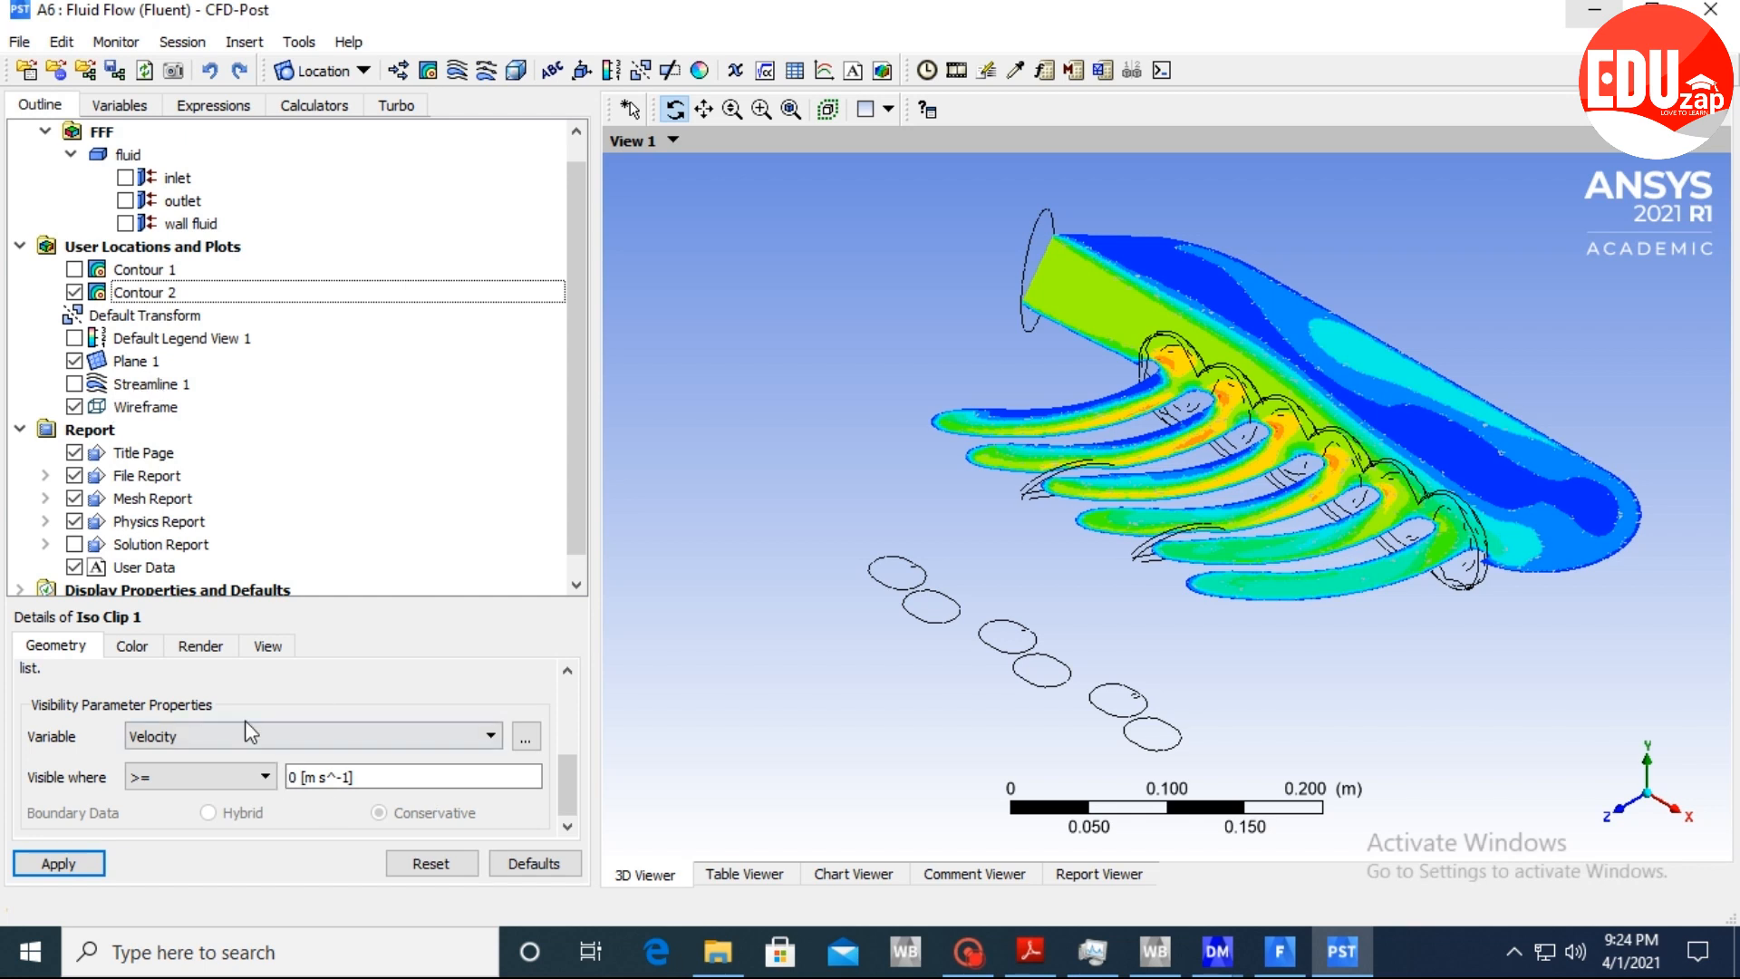
Try to apply Iso Clip 1 with velocity visible where >= 150 m s^-1.
{"action": "left_click", "coordinate": [301, 778]}
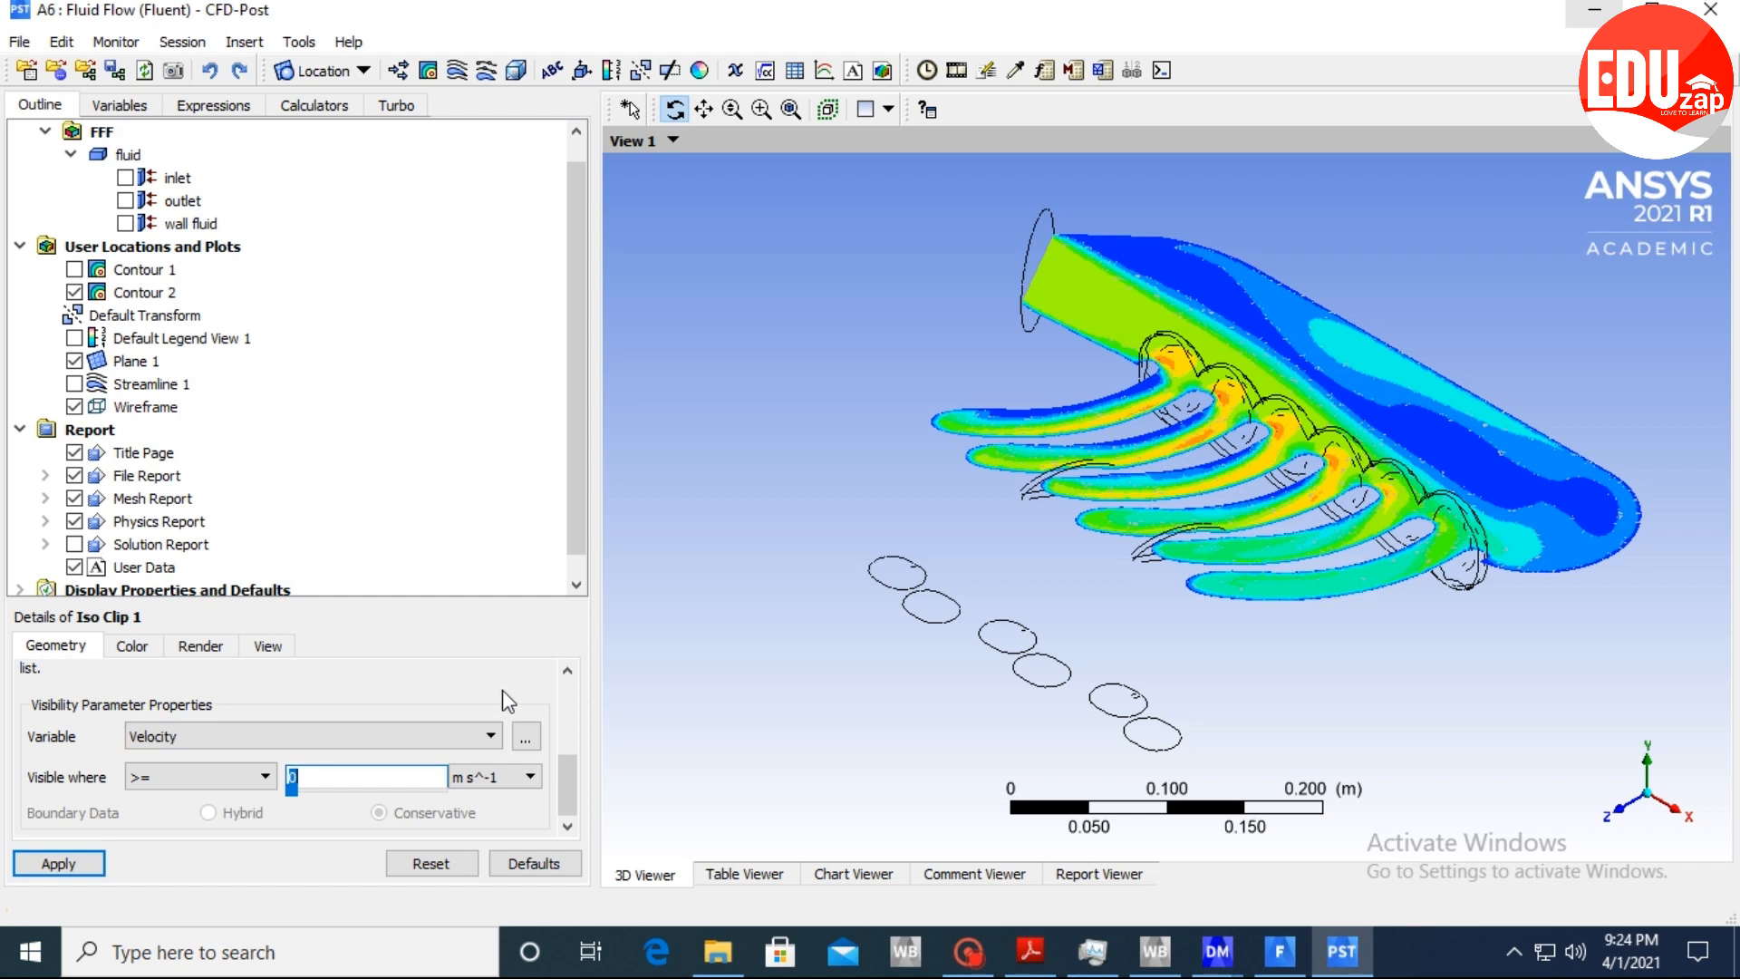
{"action": "type", "text": "150 [m s^-1"}
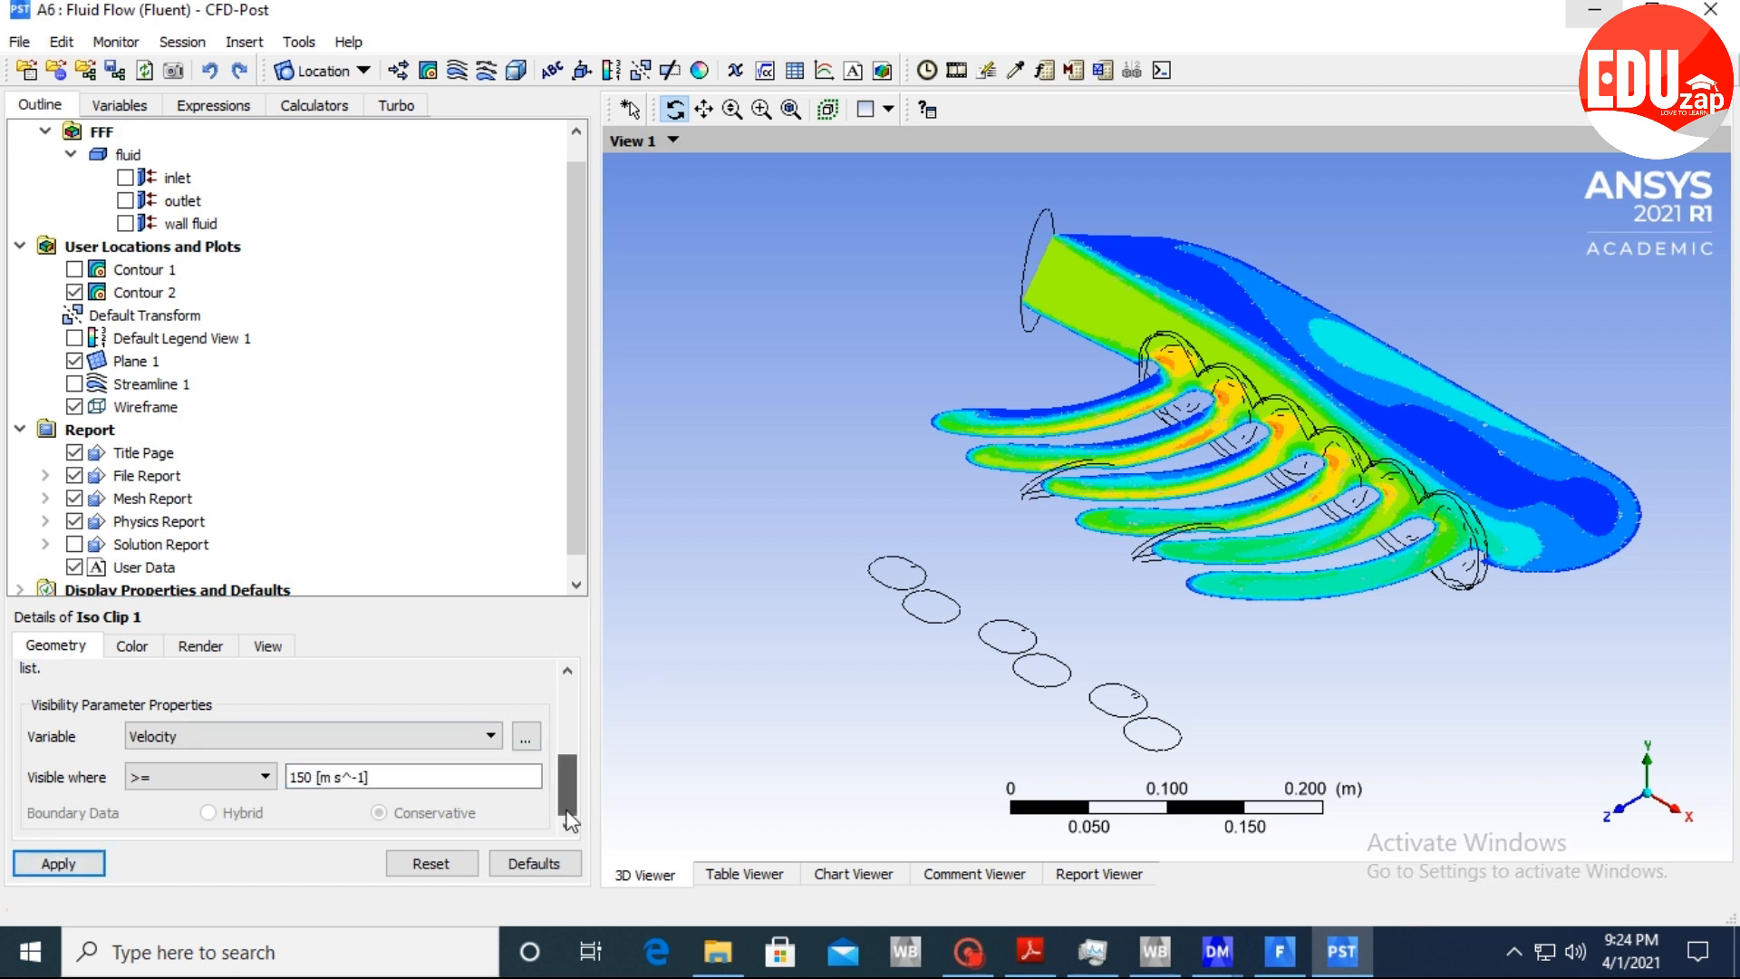
{"action": "left_click", "coordinate": [65, 863]}
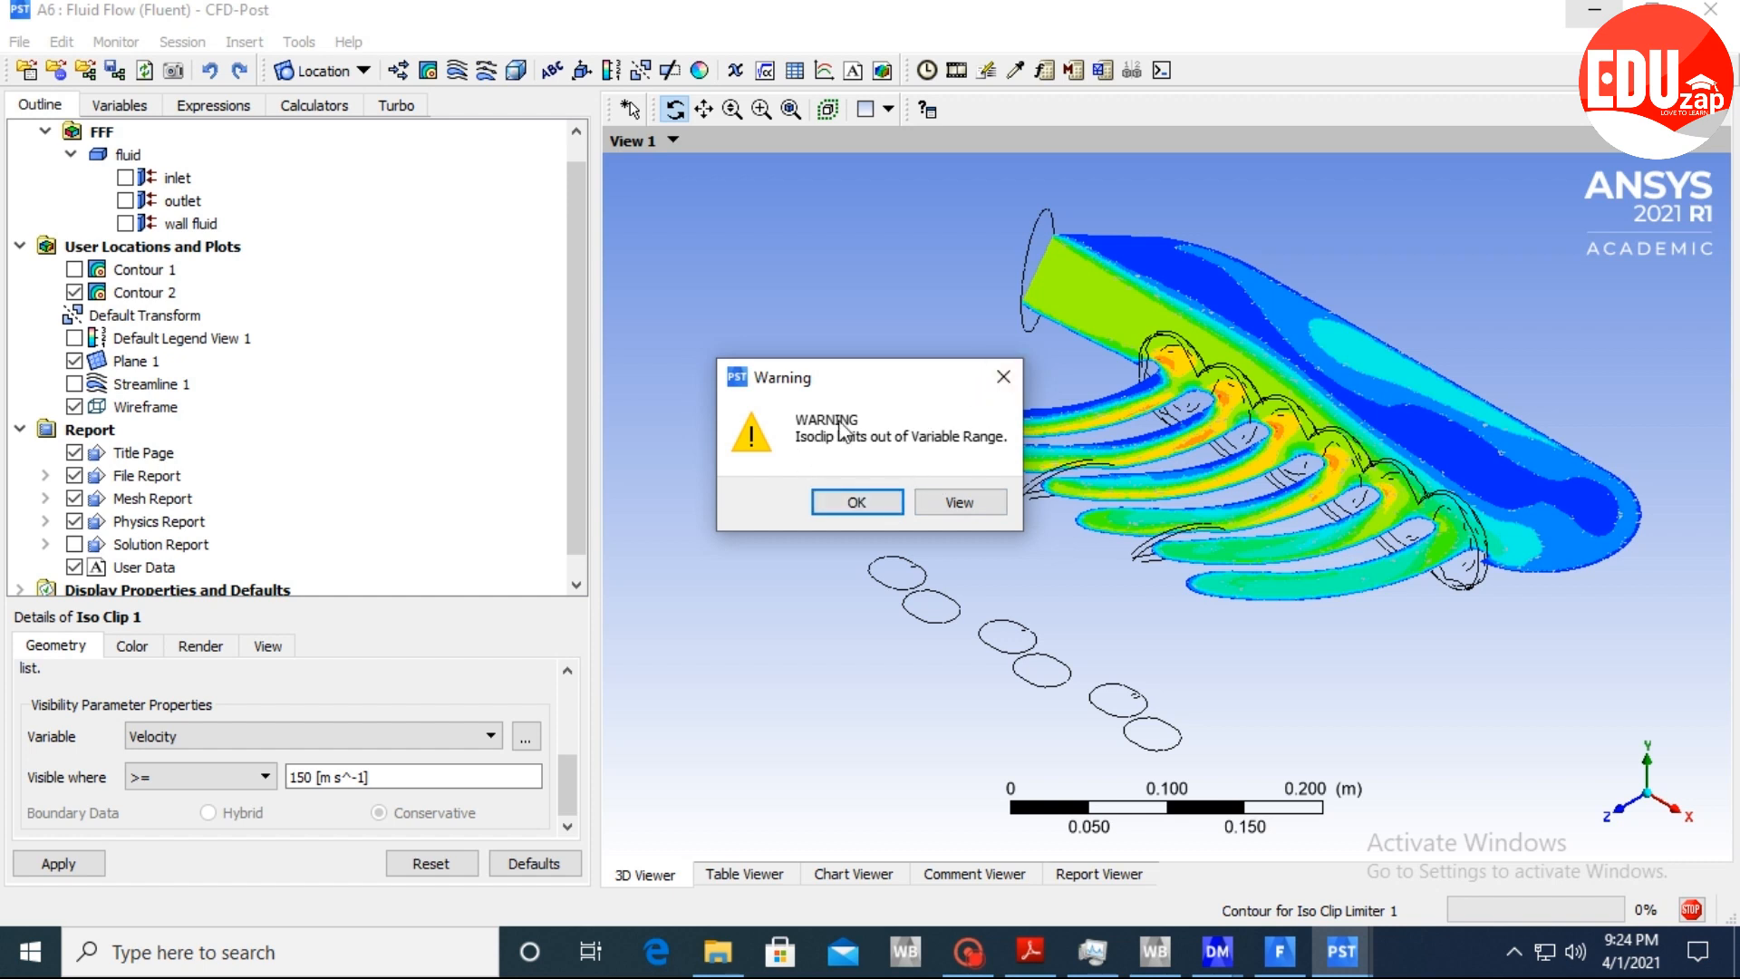
{"action": "left_click", "coordinate": [994, 383]}
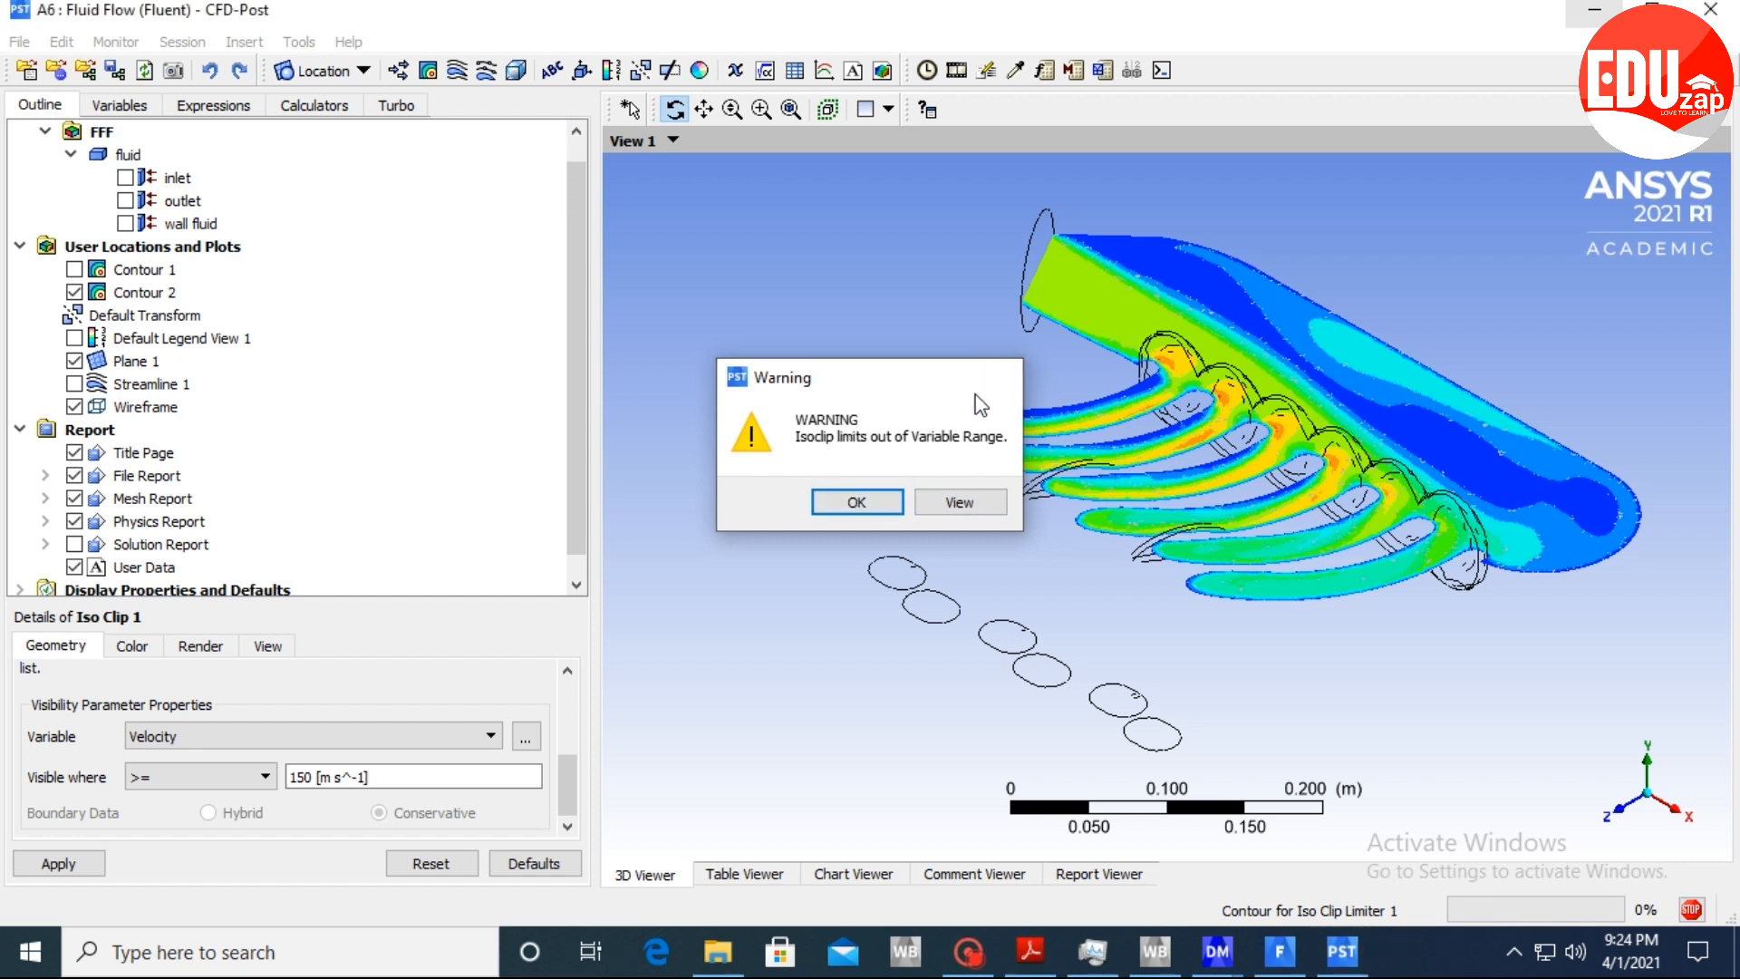
Set the velocity limit of Iso Clip 1 to >= 0.145 m s^-1 and apply it.
{"action": "left_click", "coordinate": [319, 782]}
{"action": "type", "text": ".145"}
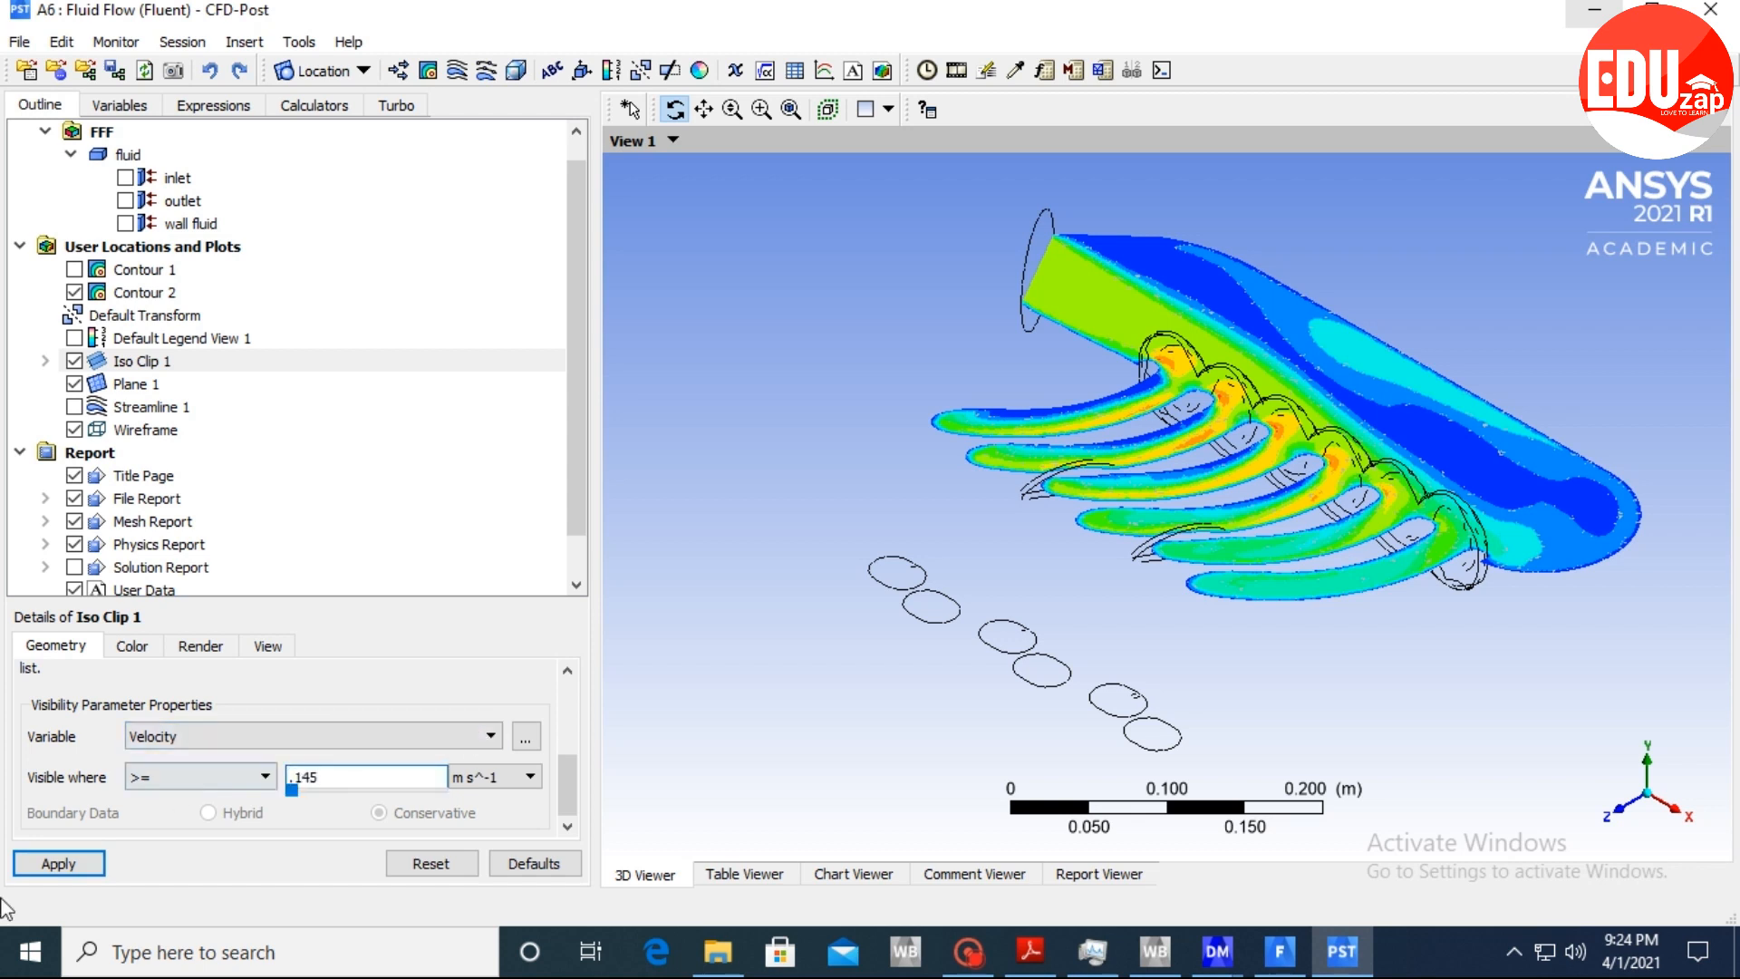
{"action": "left_click", "coordinate": [41, 859]}
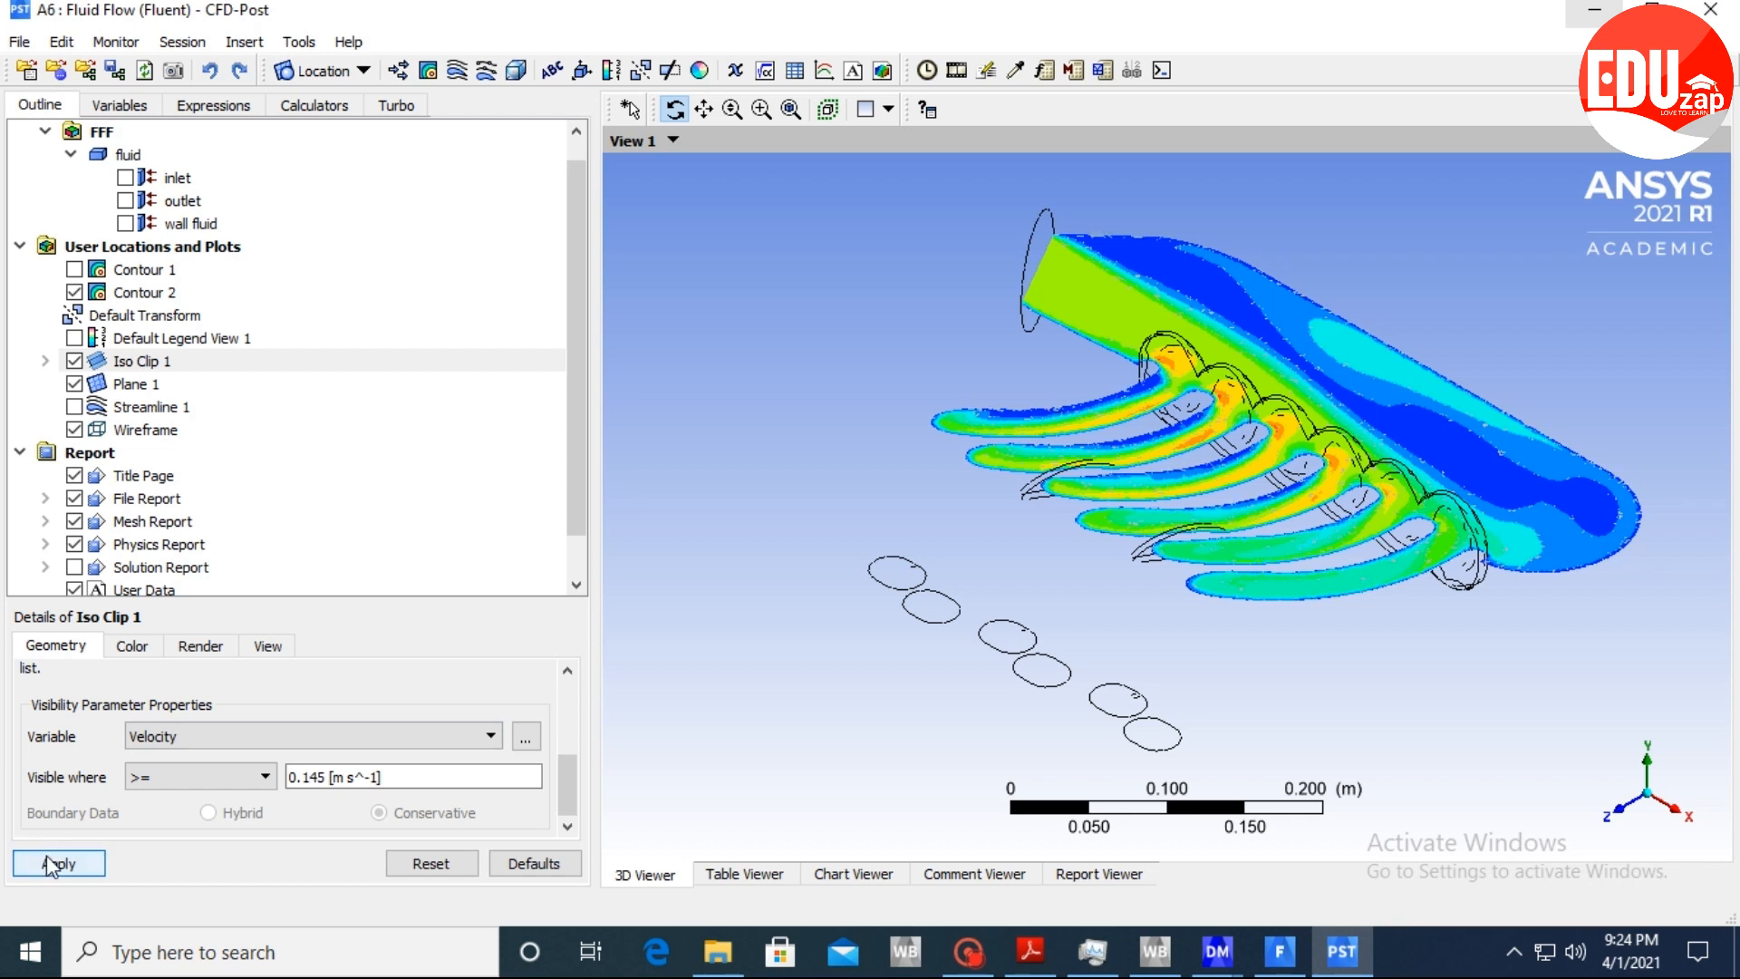
Hide Contour 2 and Plane 1, pick Plane 1 as the location of Iso Clip 1, and review its velocity condition.
{"action": "left_click", "coordinate": [74, 292]}
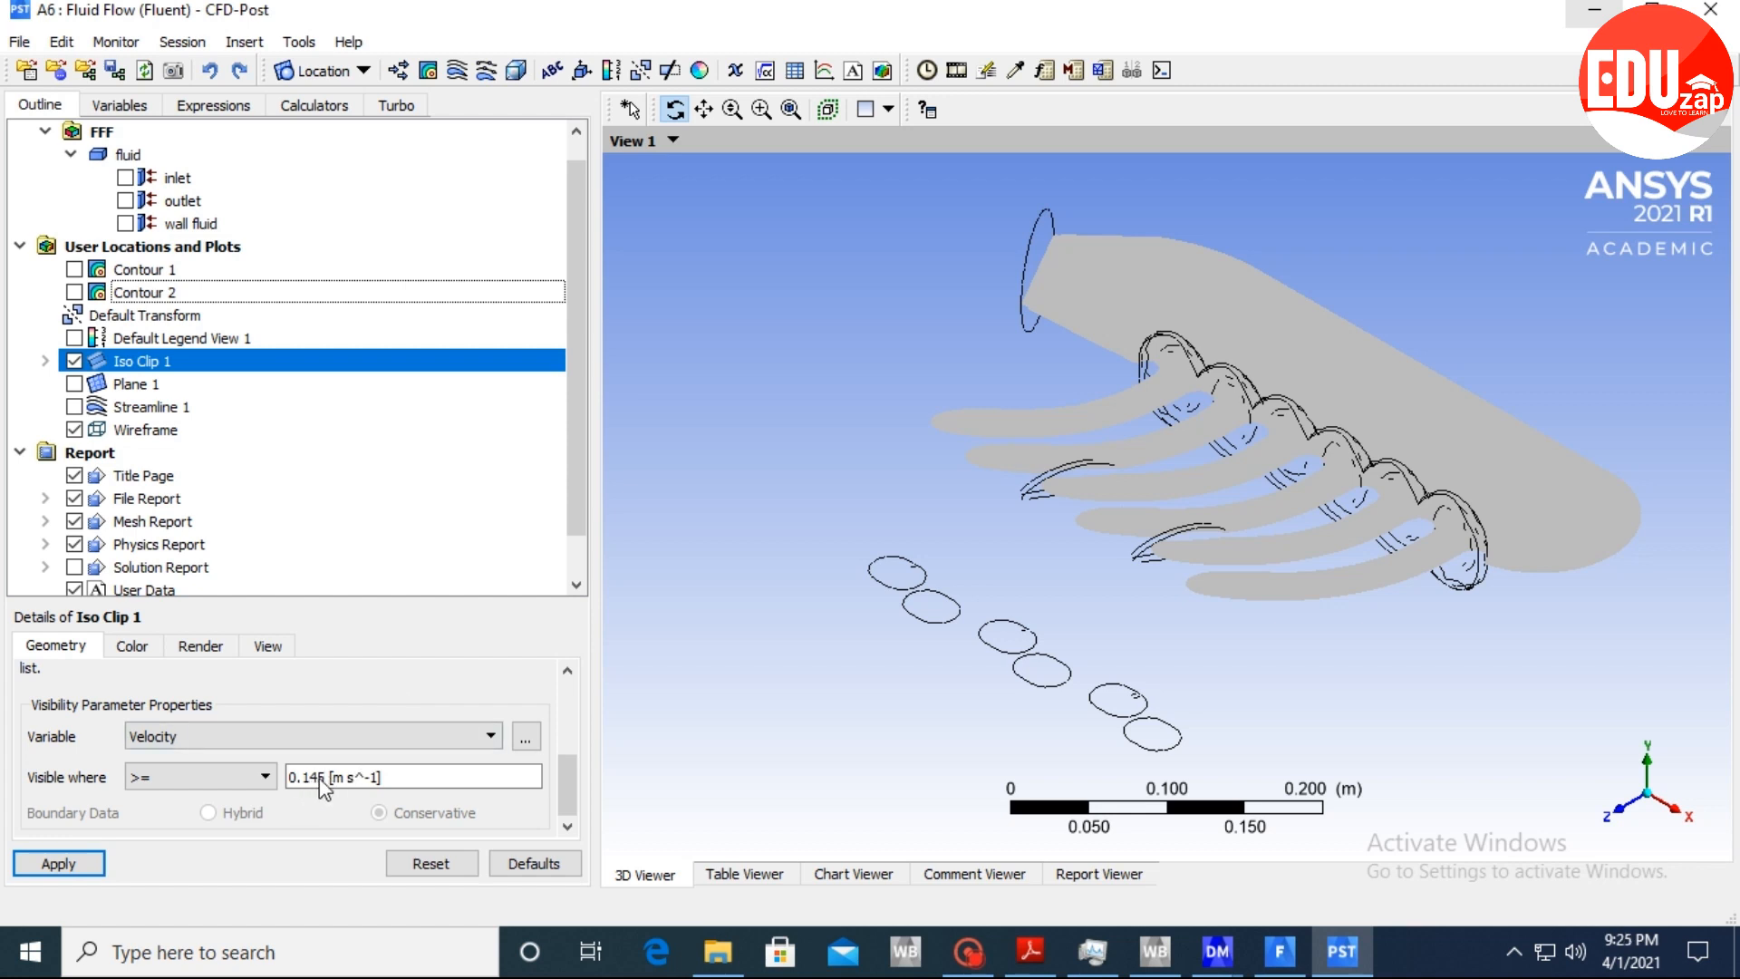
{"action": "key", "text": "Return"}
{"action": "left_click", "coordinate": [206, 716]}
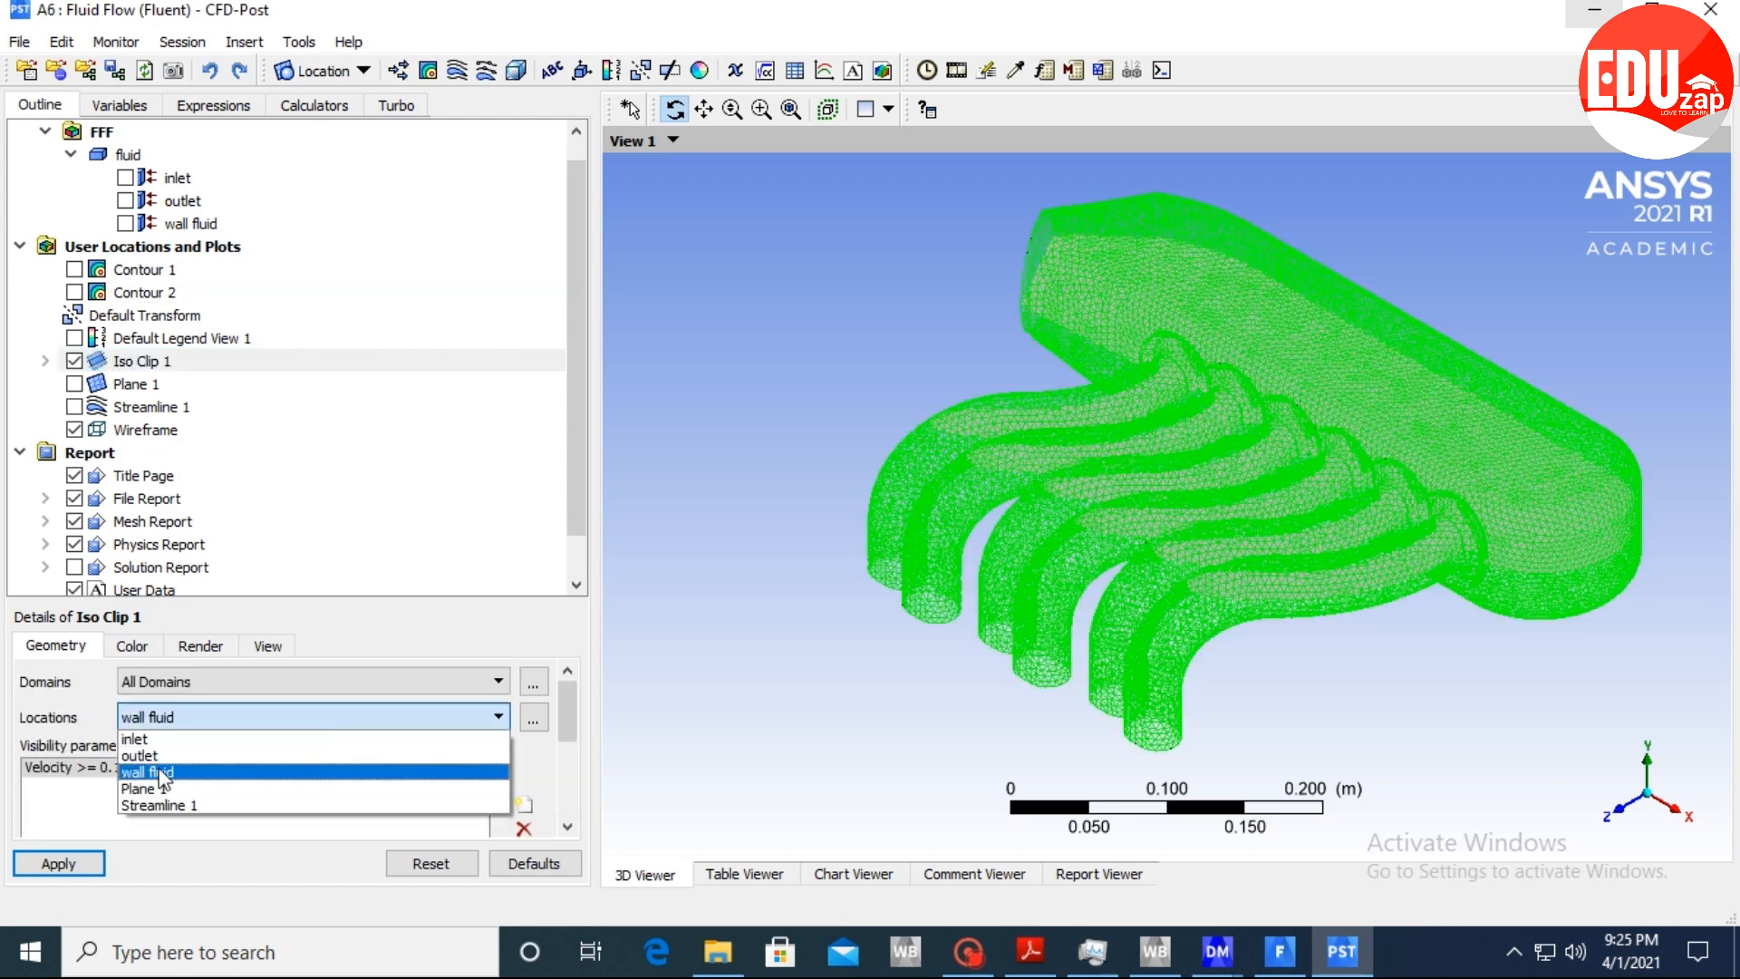
{"action": "left_click", "coordinate": [164, 789]}
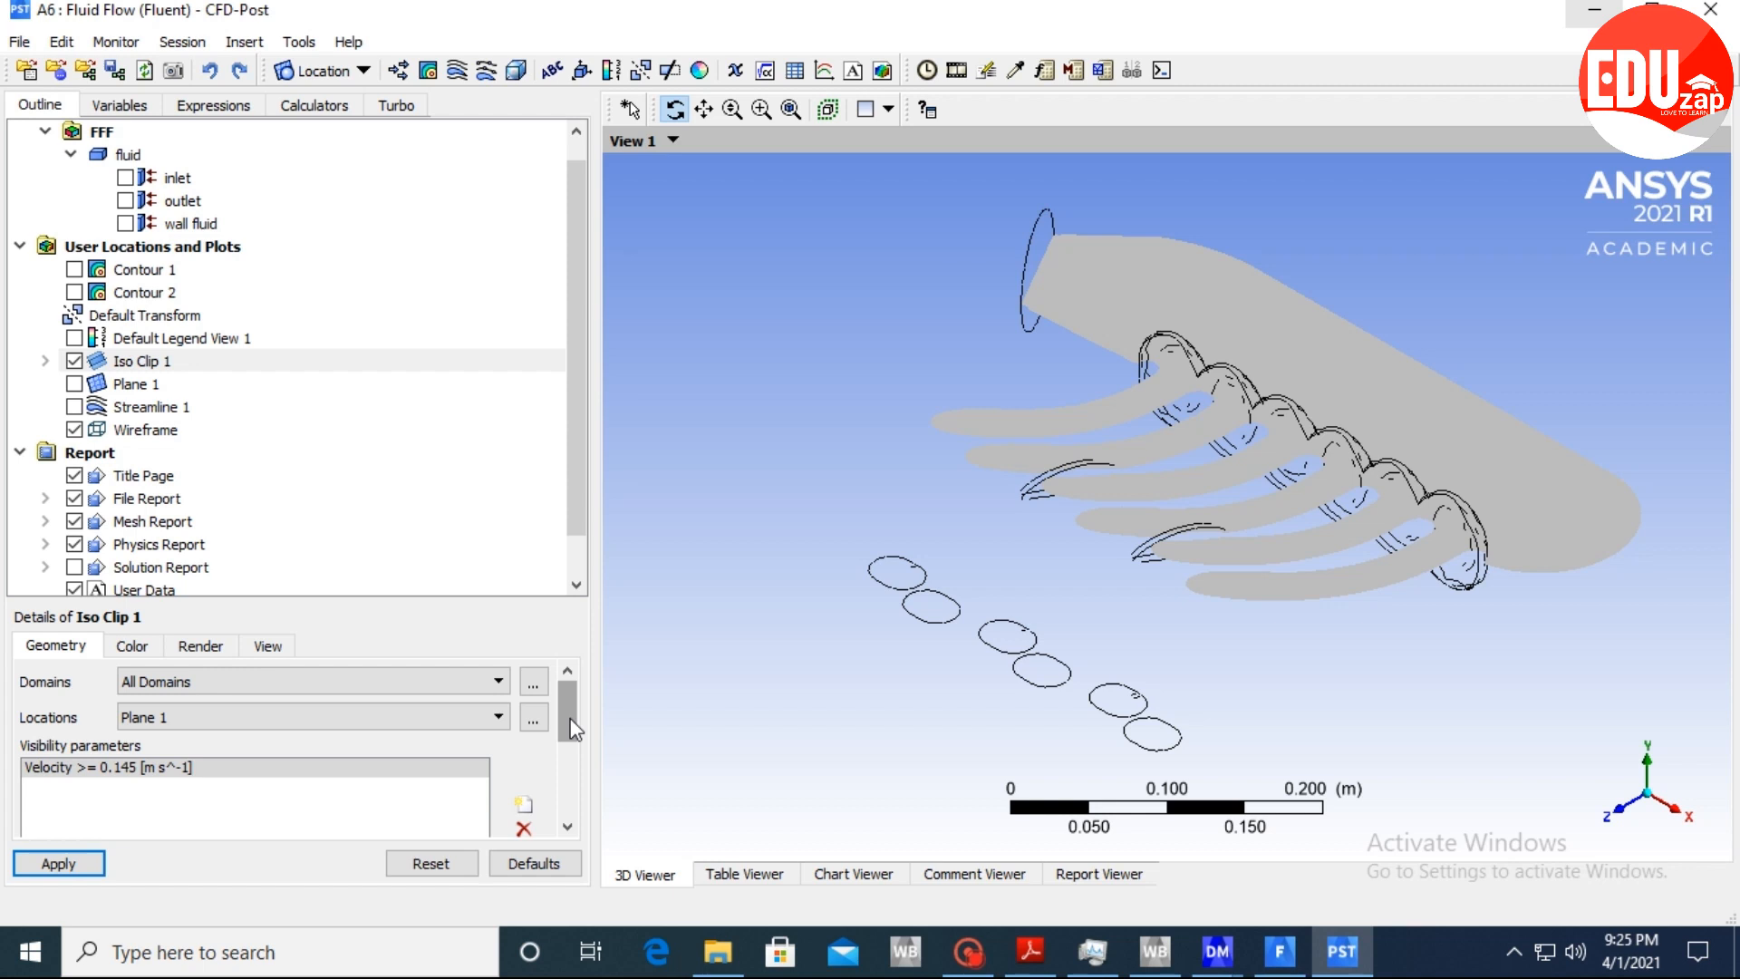
{"action": "left_click_drag", "start_coordinate": [573, 728], "coordinate": [568, 829]}
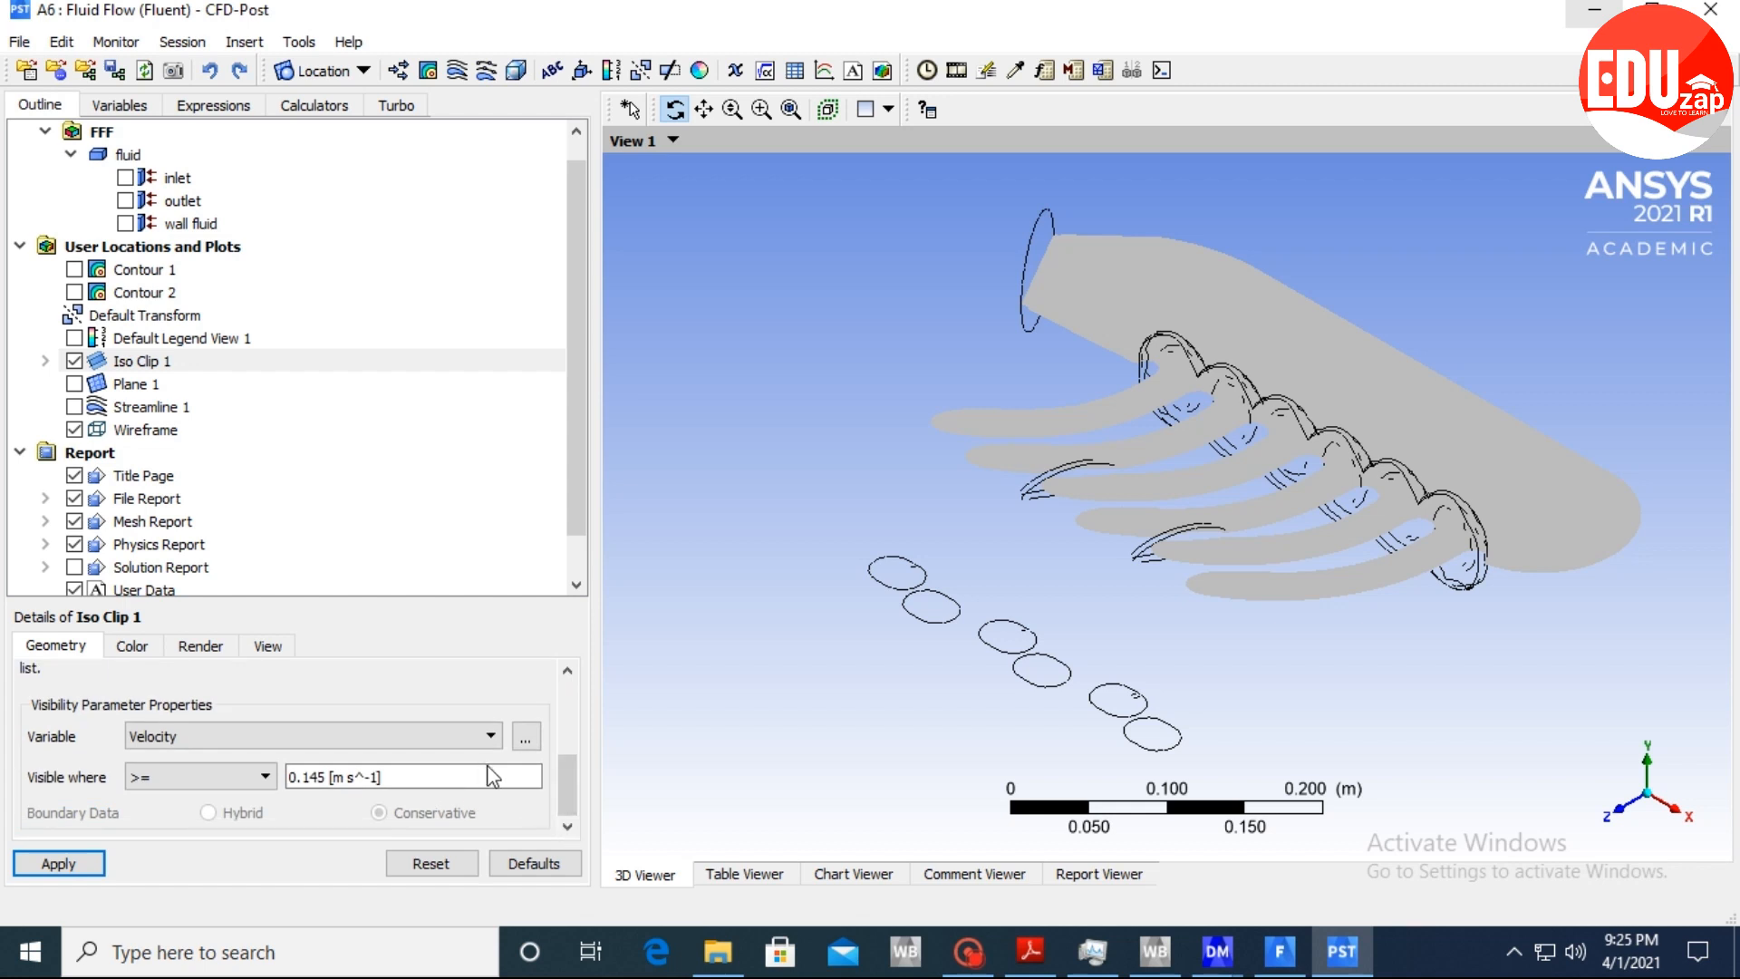
{"action": "left_click_drag", "start_coordinate": [571, 796], "coordinate": [564, 698]}
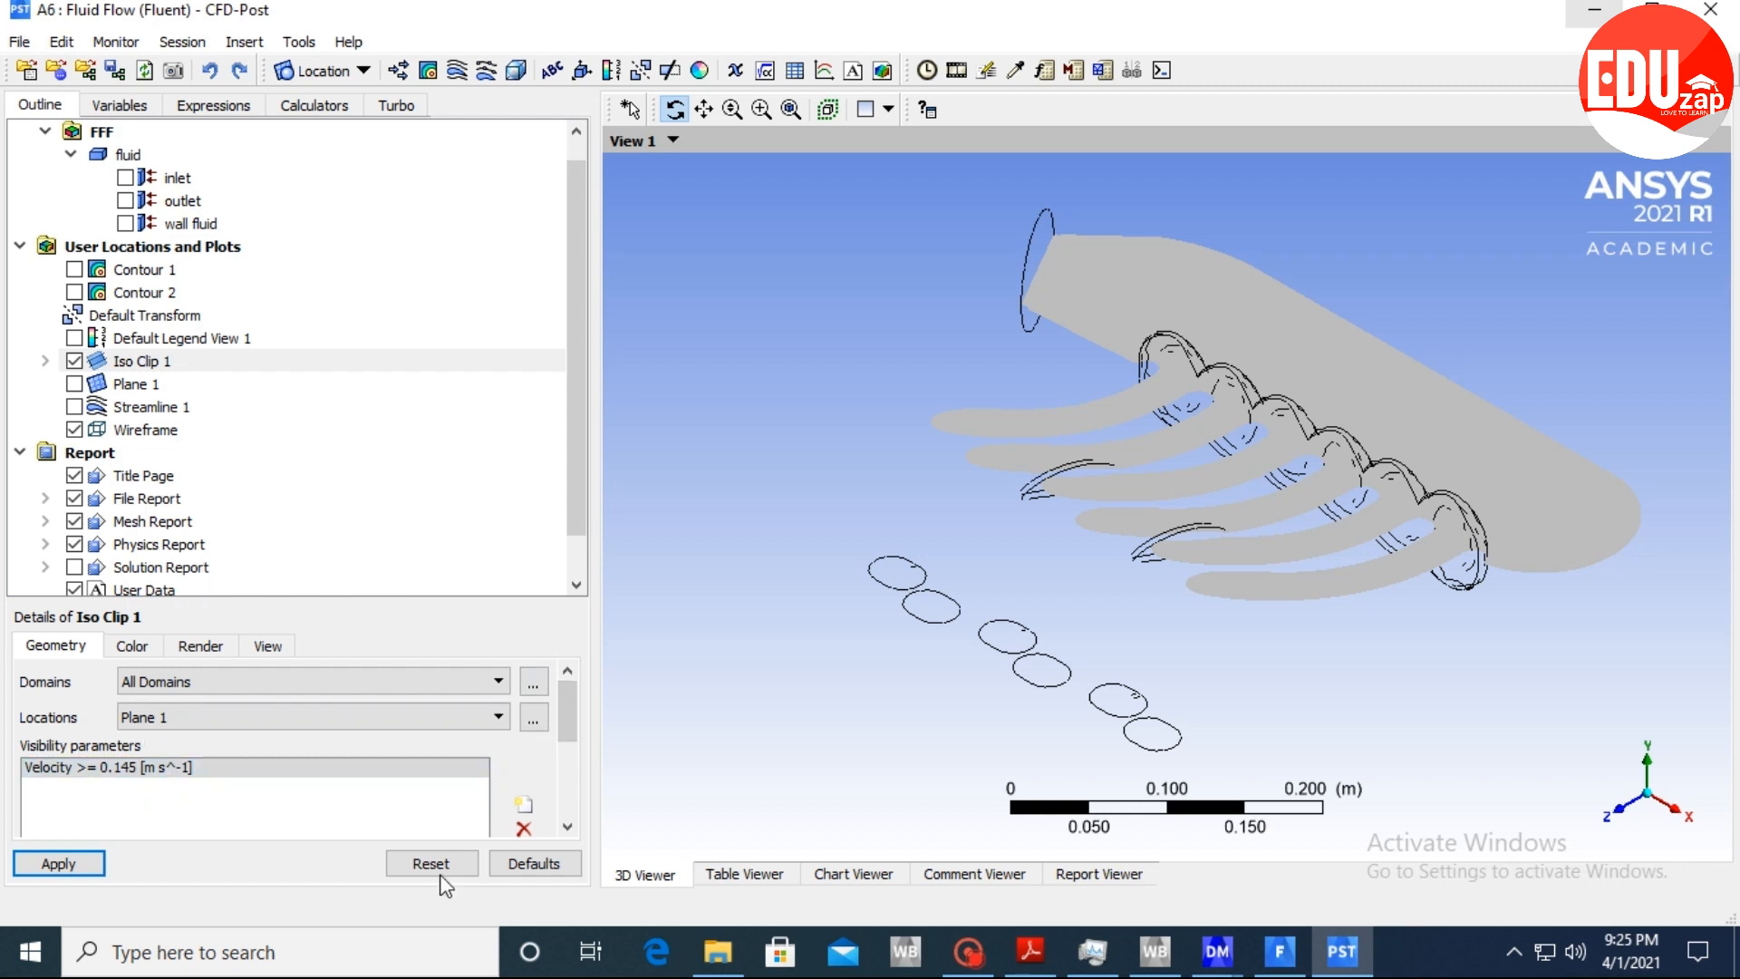
Show Contour 1 briefly, hide it again, and open the details of Contour 2.
{"action": "left_click", "coordinate": [74, 269]}
{"action": "left_click", "coordinate": [120, 272]}
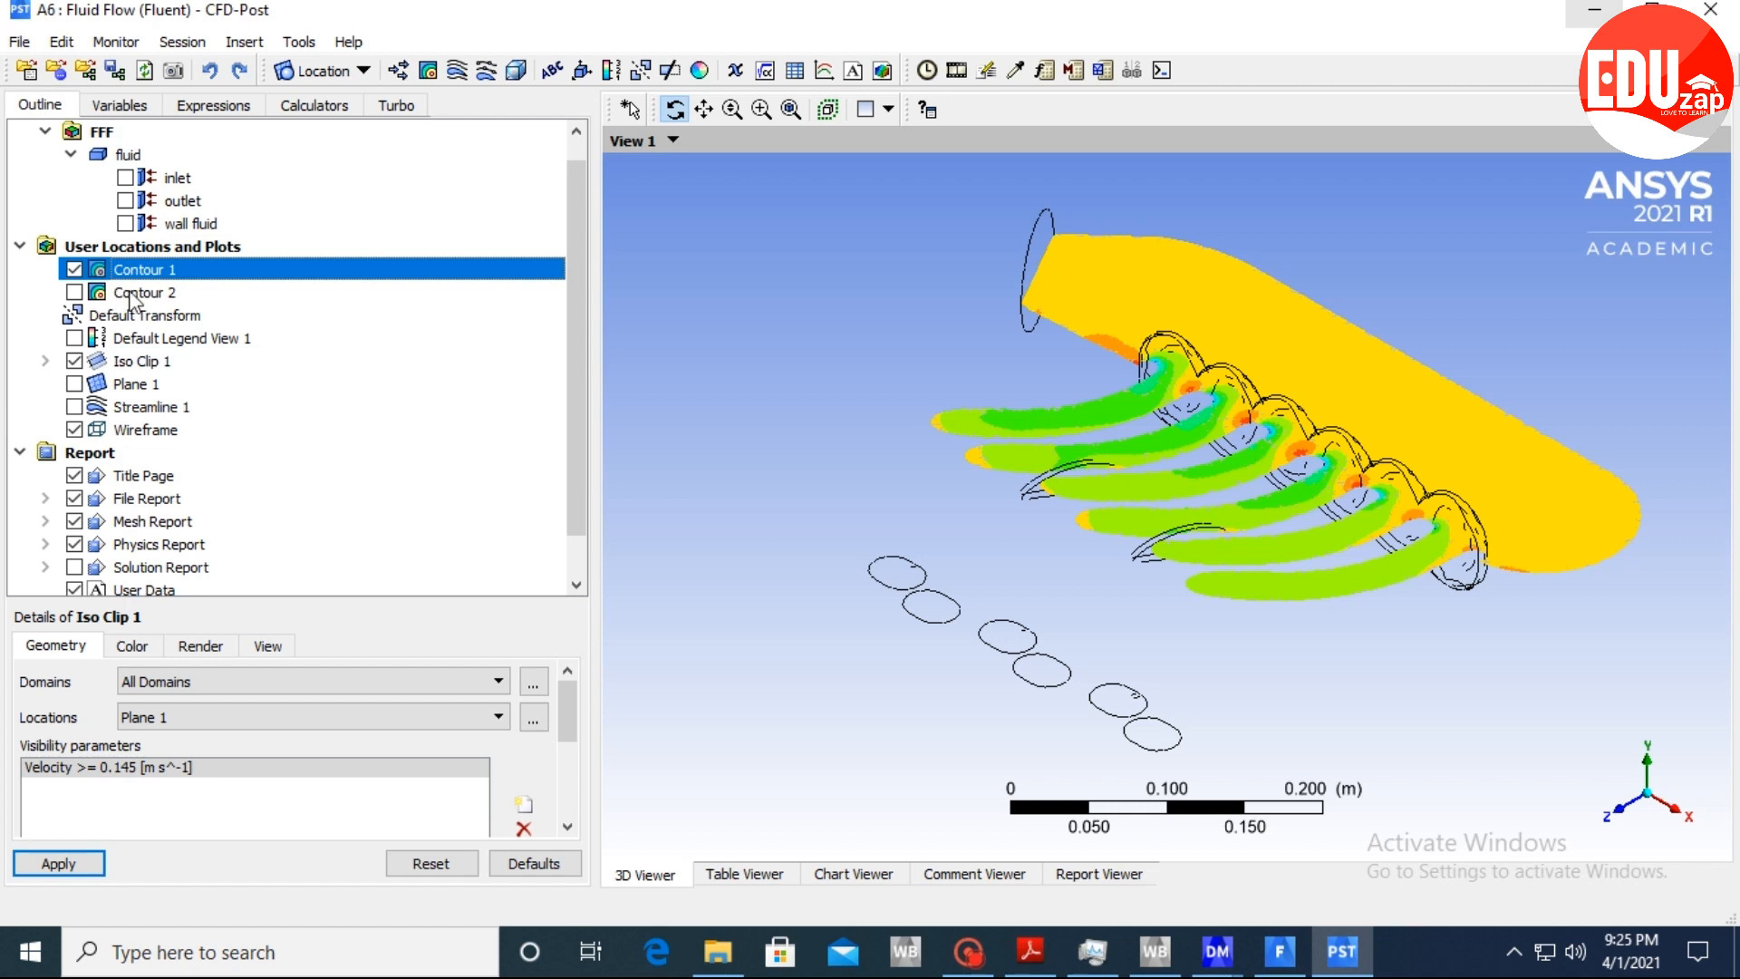
{"action": "left_click", "coordinate": [130, 292]}
{"action": "left_click", "coordinate": [74, 269]}
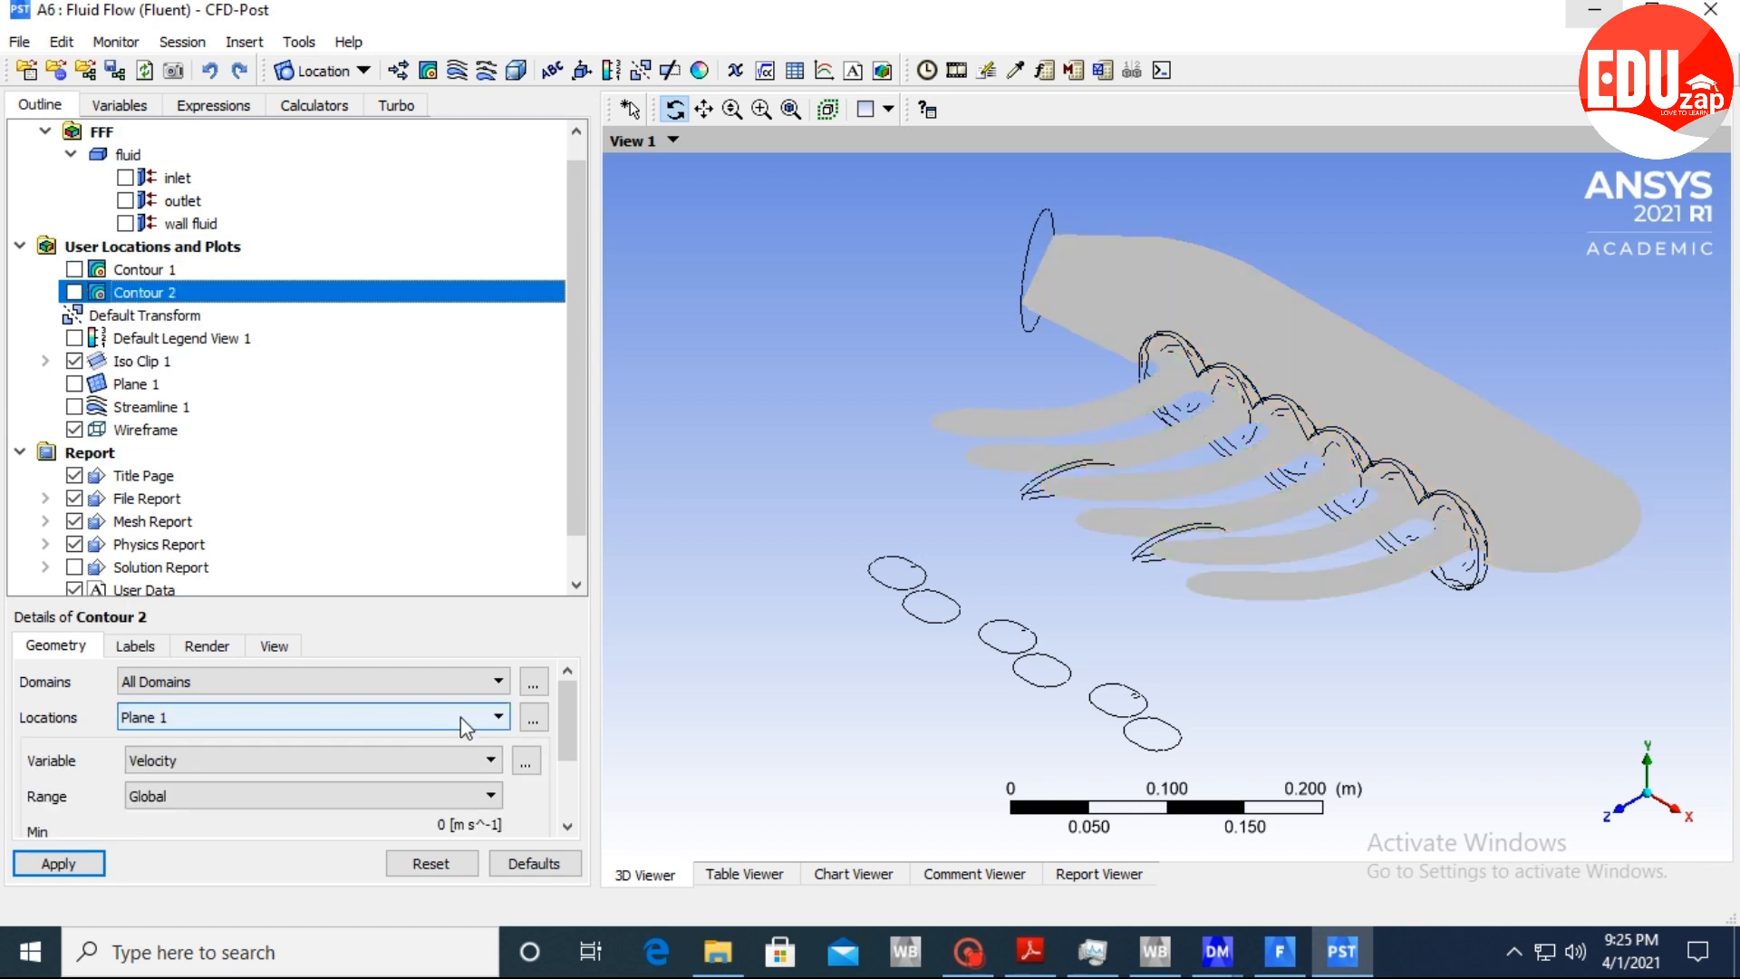
Examine the label, render and view settings of Contour 2, and check its minimum and maximum velocity.
{"action": "mouse_move", "coordinate": [558, 709]}
{"action": "left_mouse_down"}
{"action": "mouse_move", "coordinate": [567, 783]}
{"action": "mouse_move", "coordinate": [558, 710]}
{"action": "left_mouse_up"}
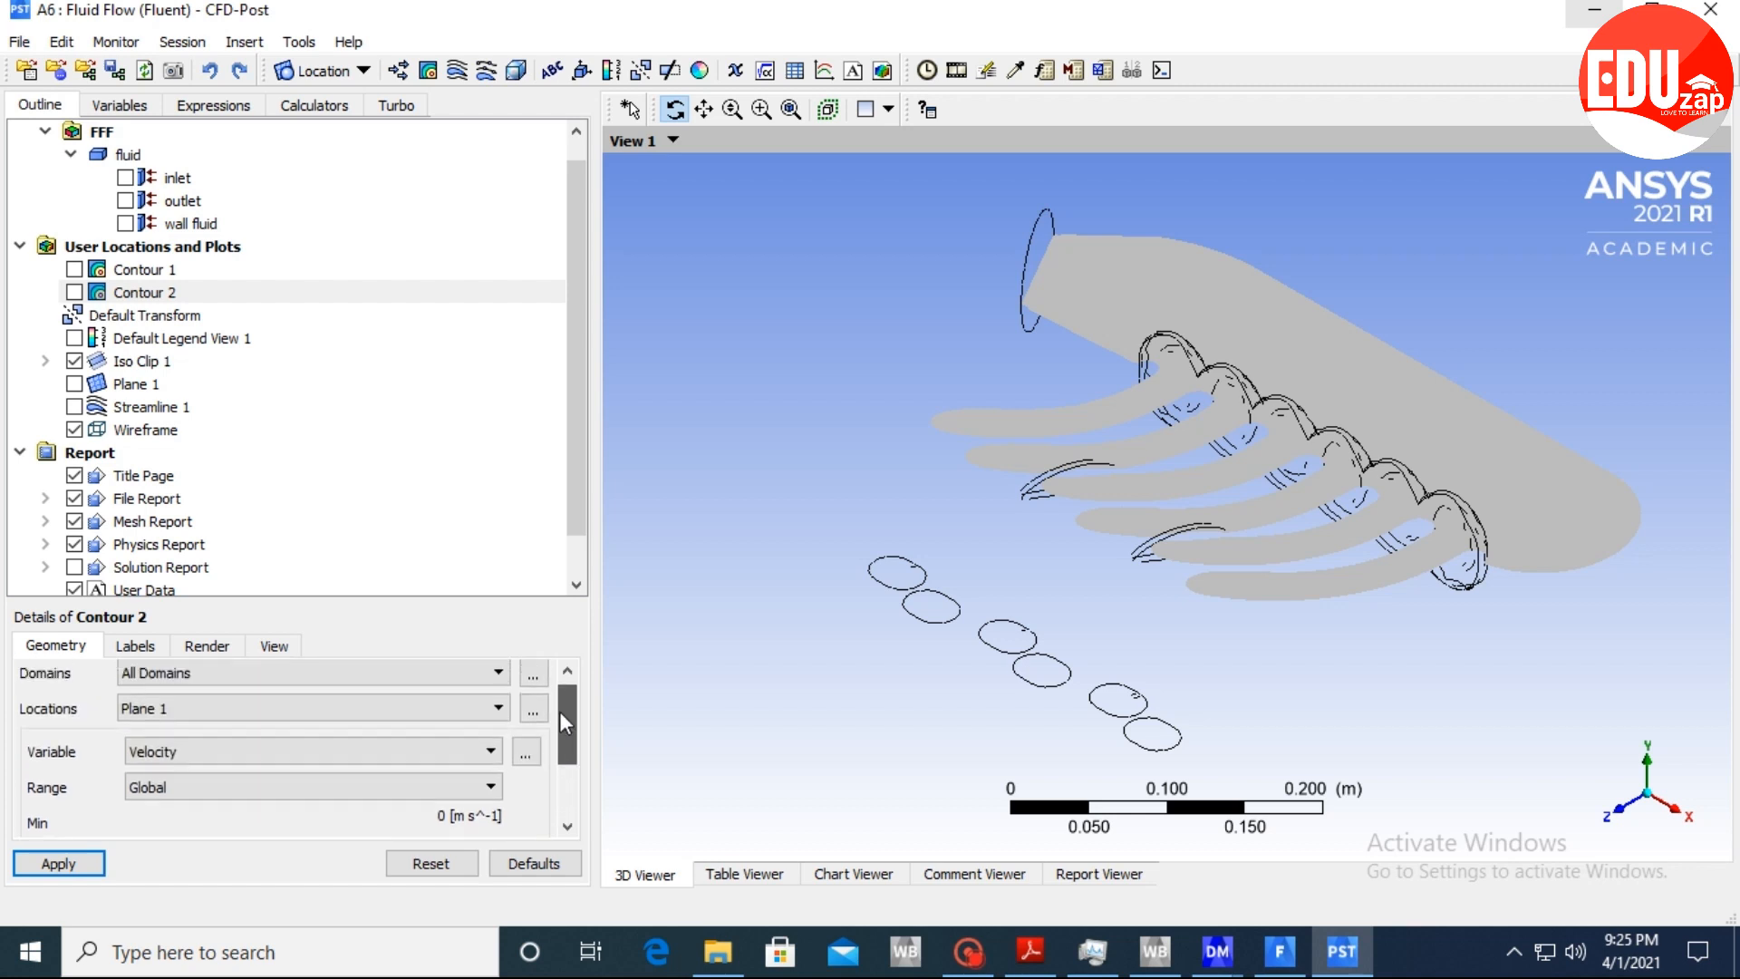
{"action": "left_click", "coordinate": [131, 649]}
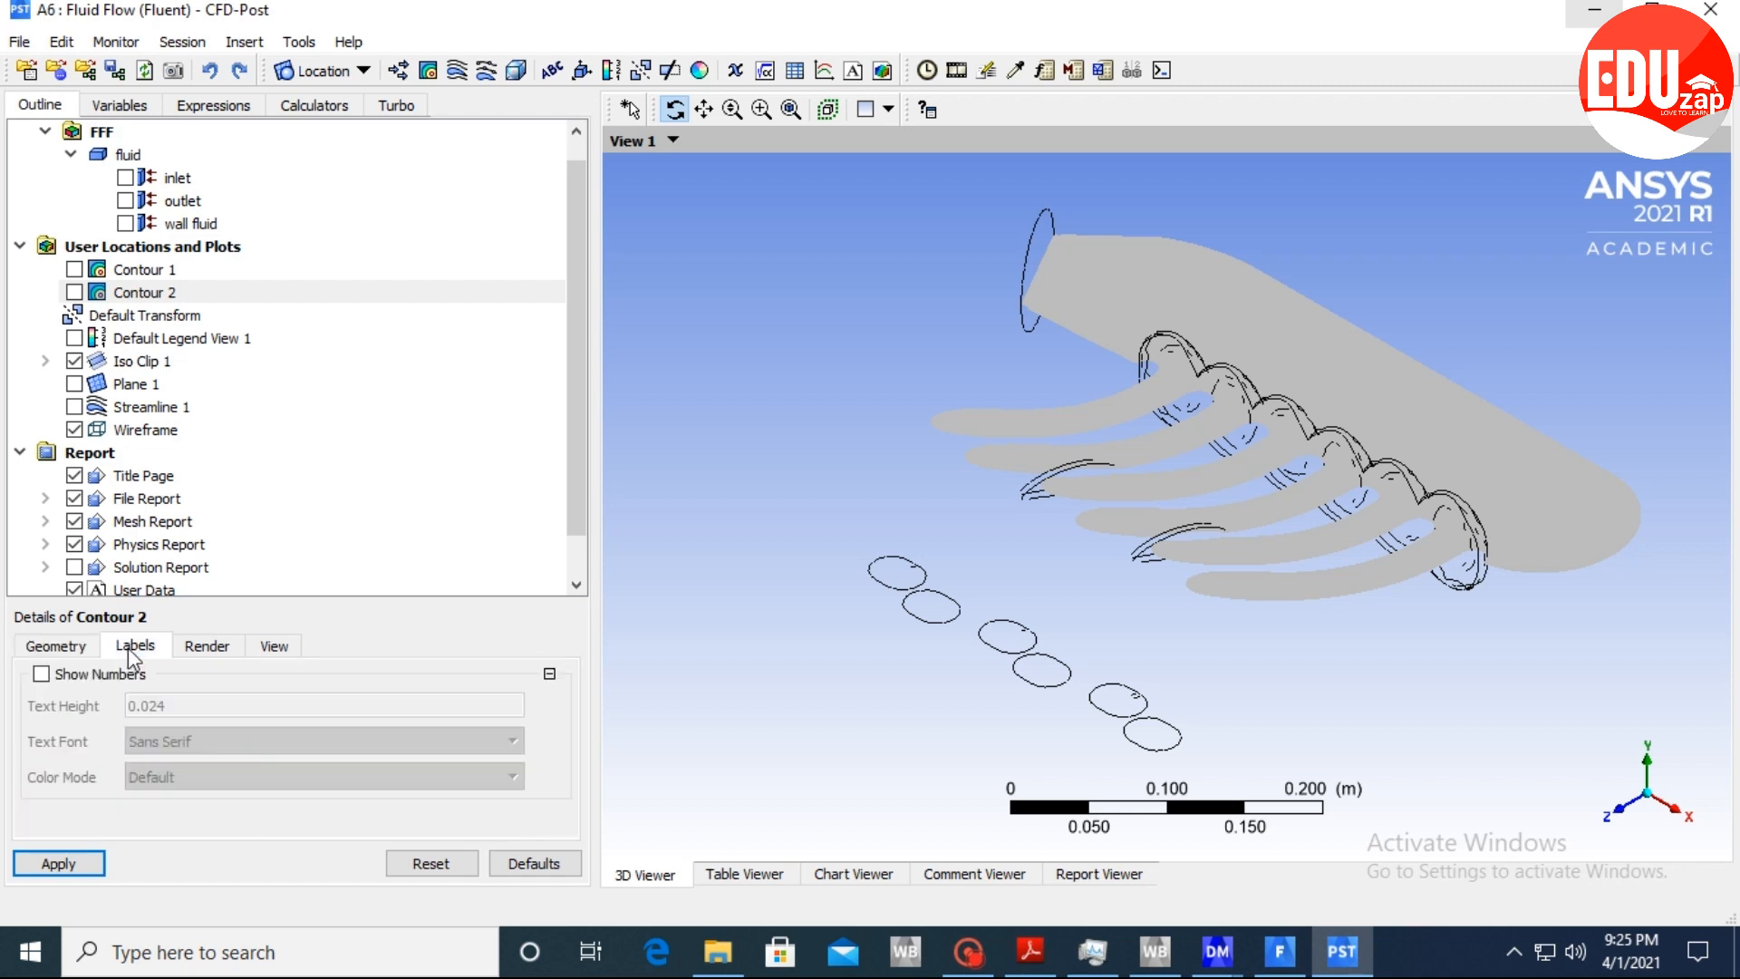
{"action": "left_click", "coordinate": [203, 647]}
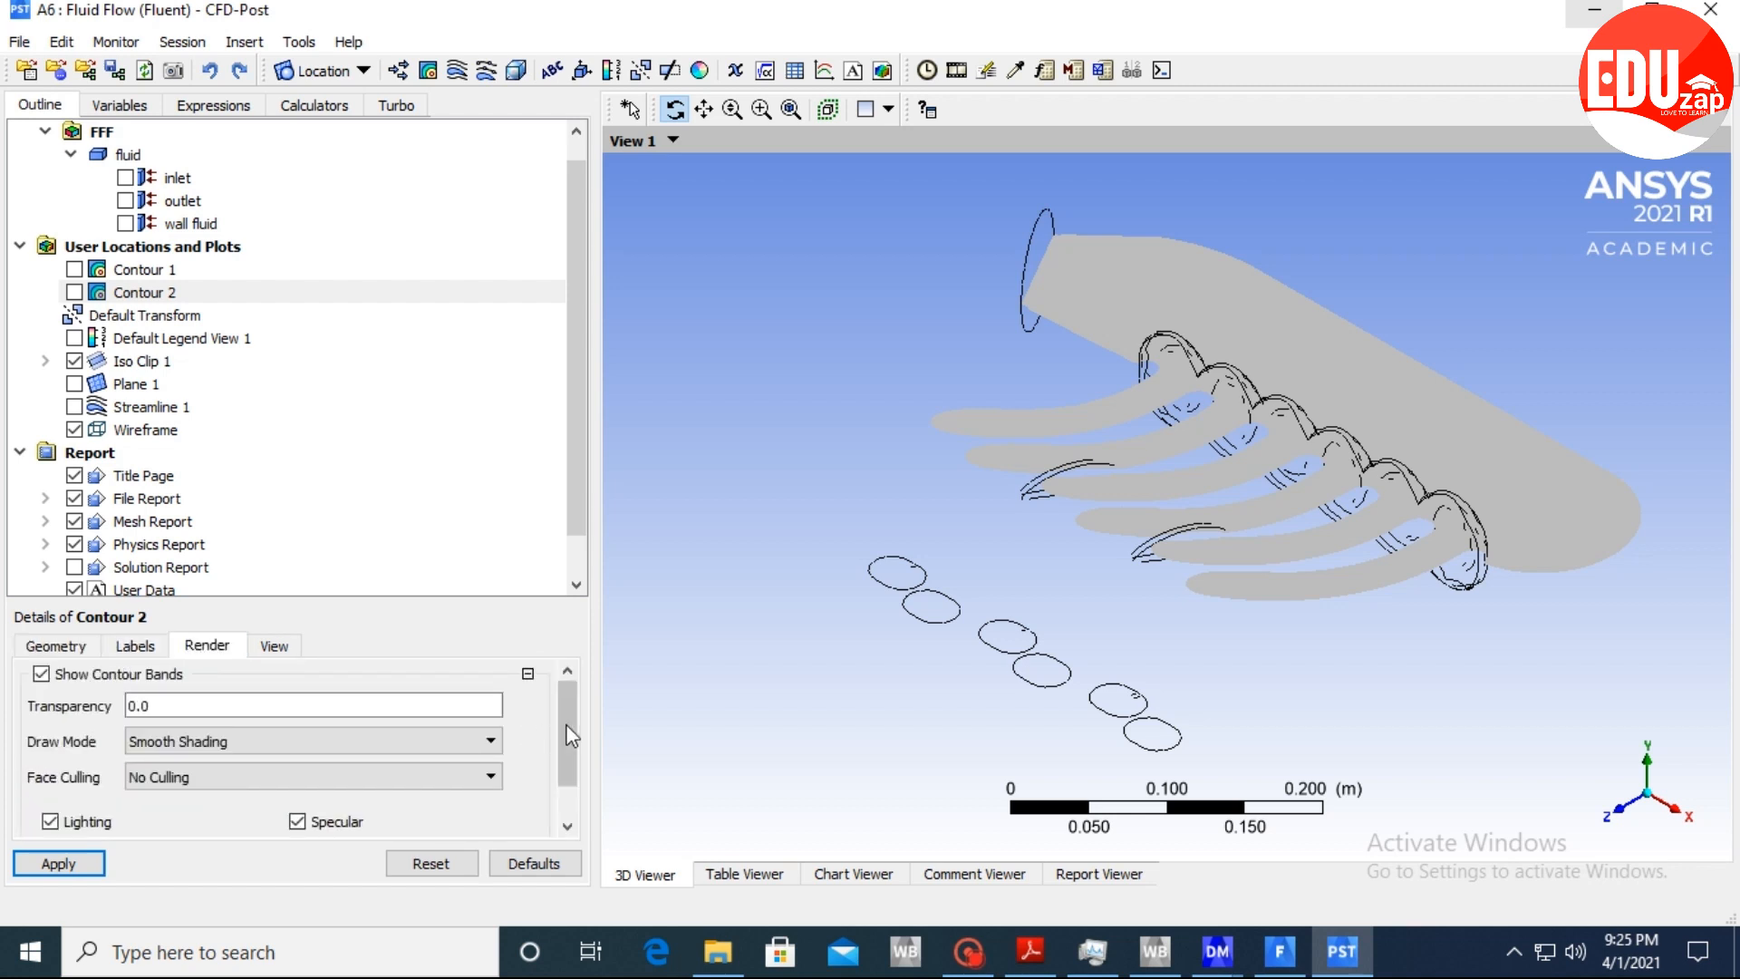
{"action": "left_click_drag", "start_coordinate": [573, 725], "coordinate": [575, 776]}
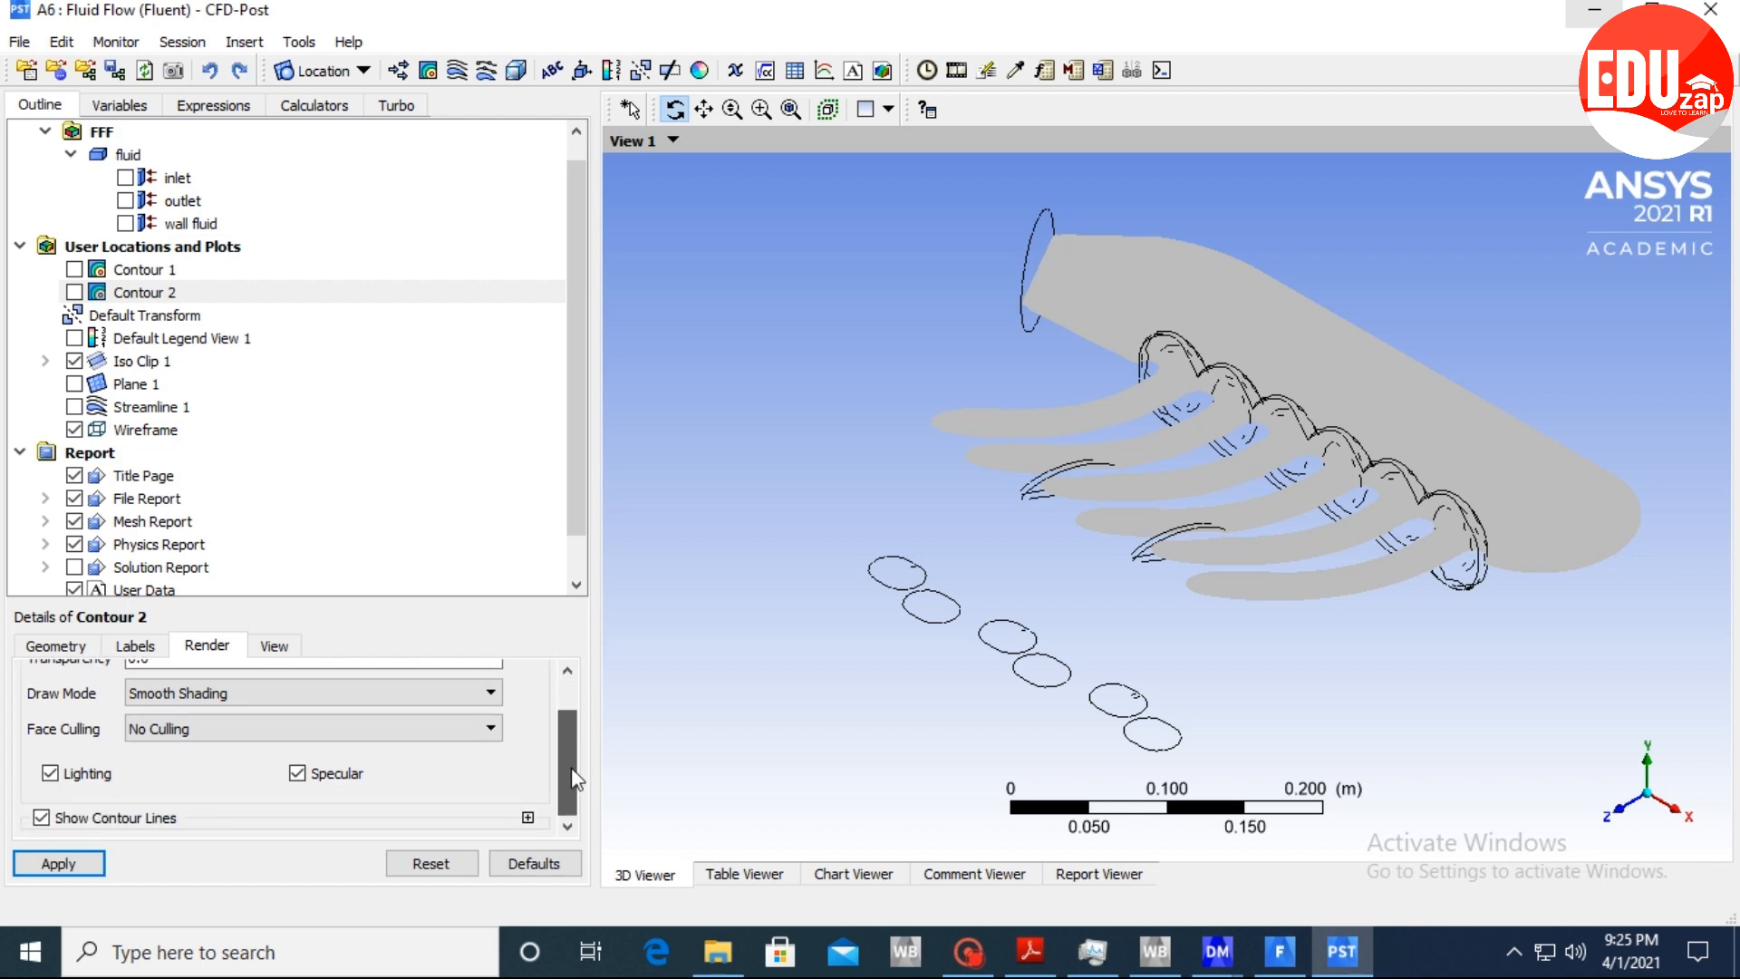
{"action": "scroll", "coordinate": [296, 777], "scroll_direction": "up", "scroll_amount": 3}
{"action": "left_click", "coordinate": [274, 645]}
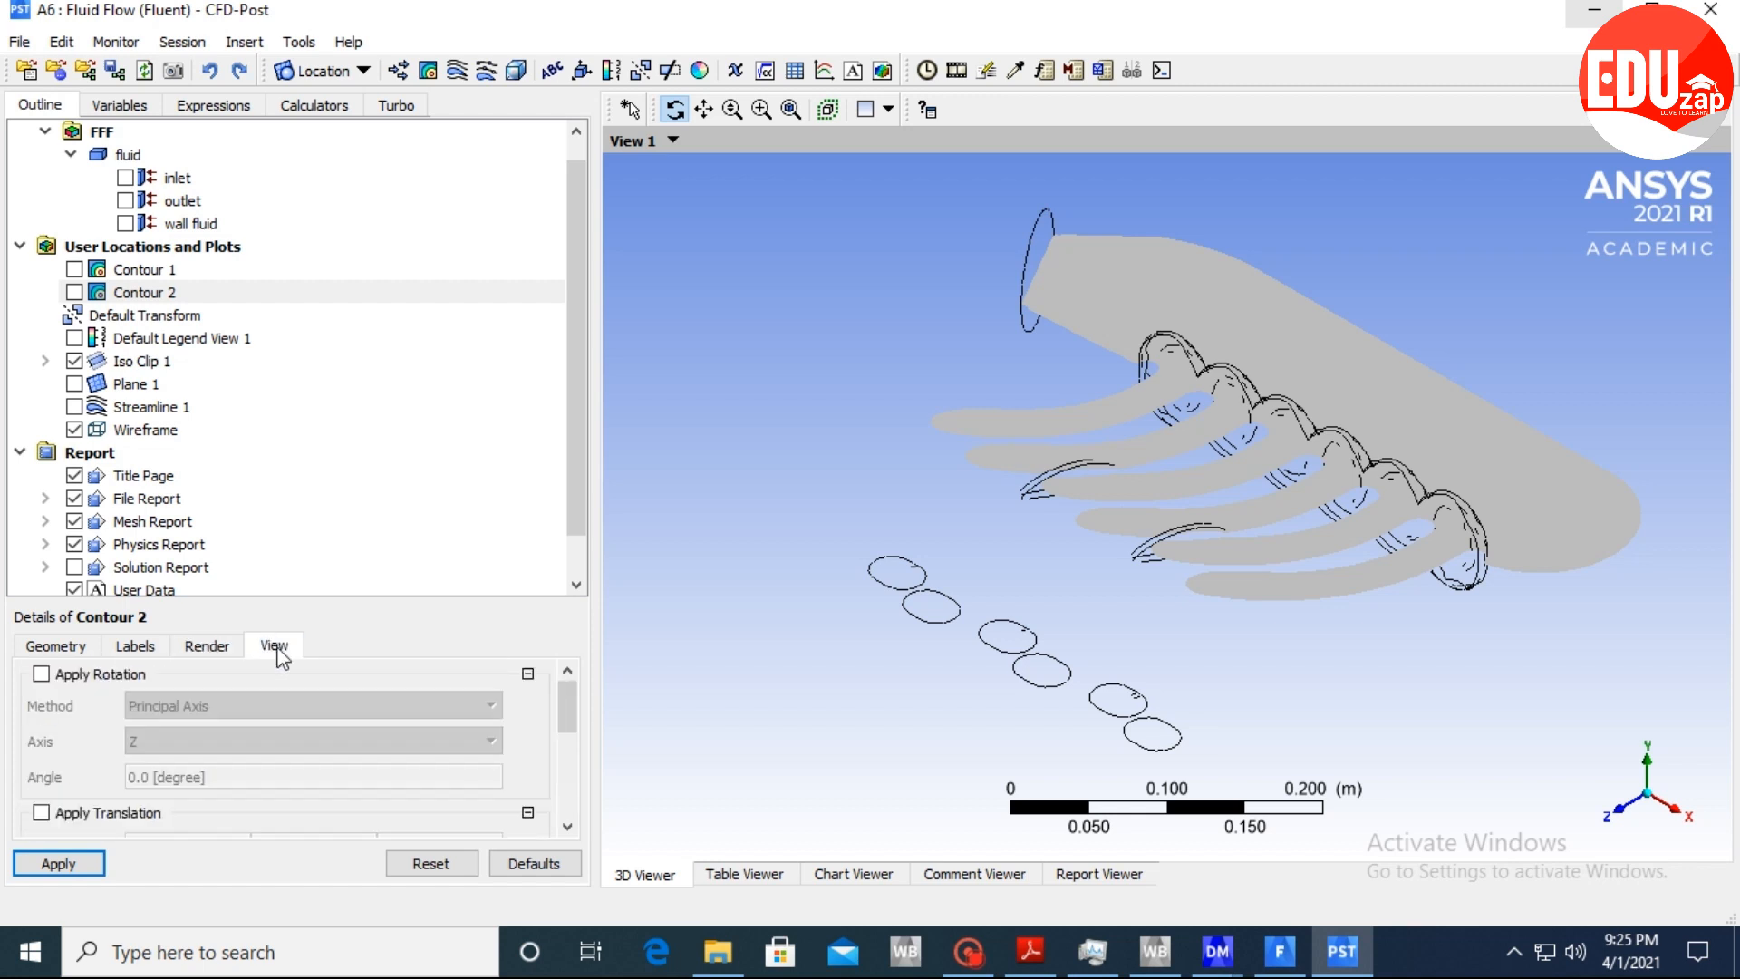
{"action": "mouse_move", "coordinate": [559, 715]}
{"action": "left_mouse_down"}
{"action": "mouse_move", "coordinate": [574, 814]}
{"action": "mouse_move", "coordinate": [557, 687]}
{"action": "left_mouse_up"}
{"action": "left_click", "coordinate": [150, 649]}
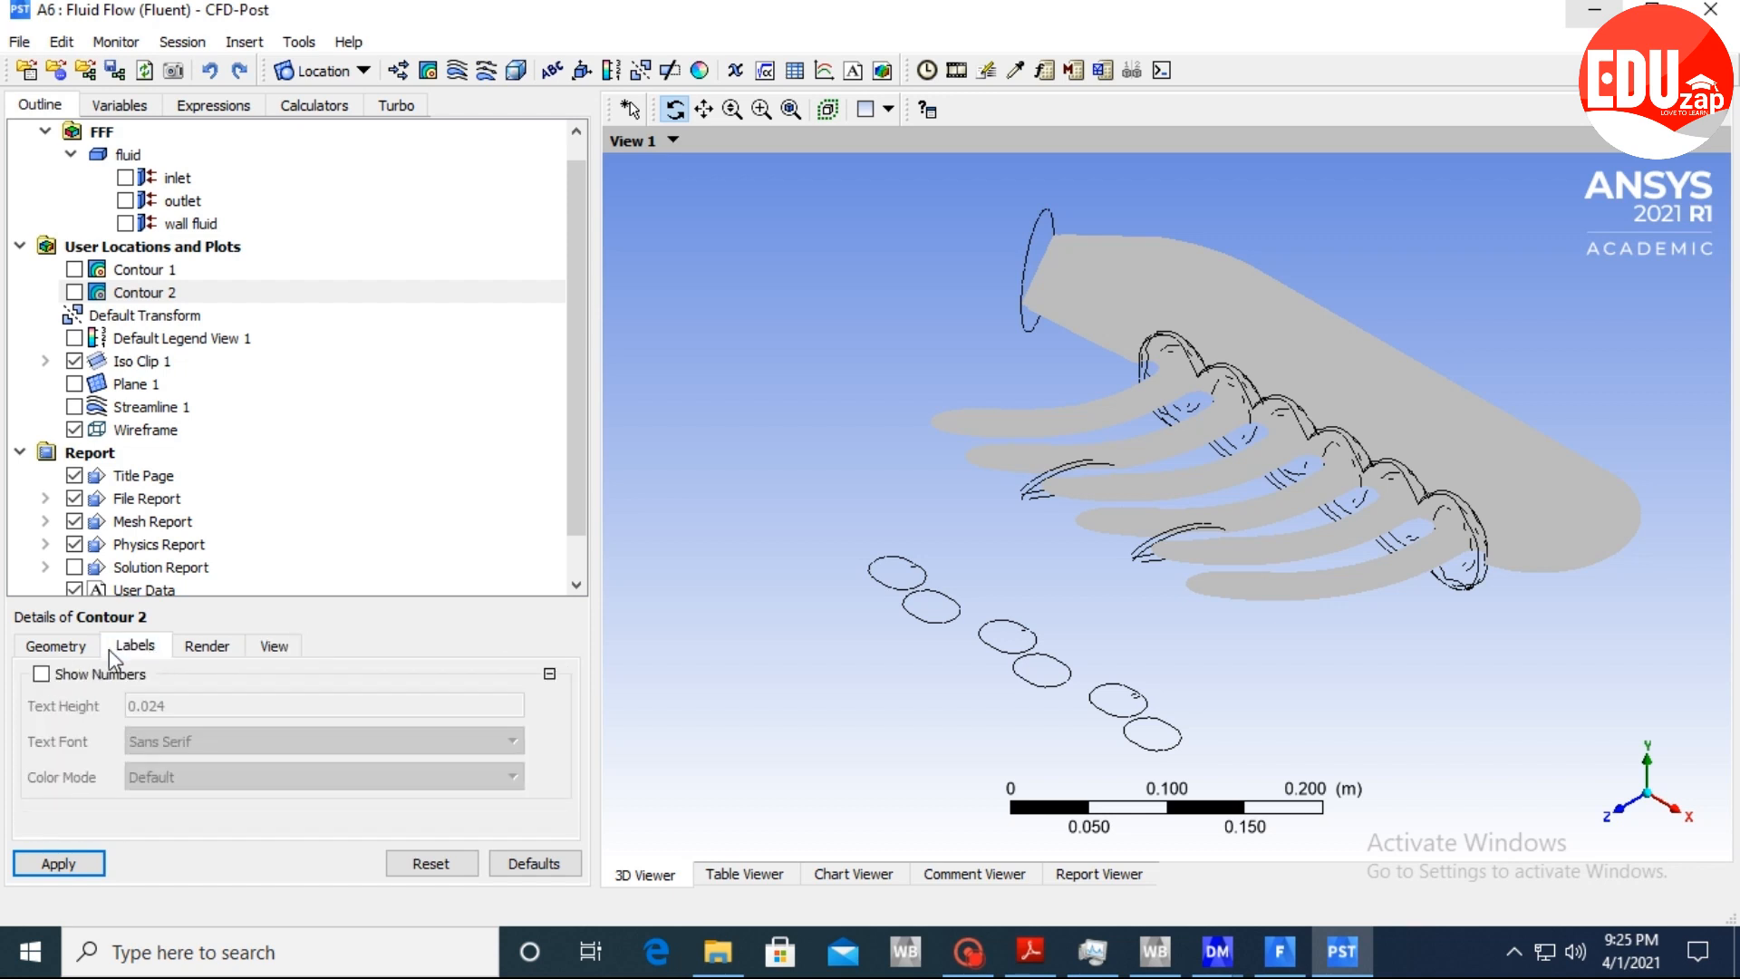
{"action": "left_click", "coordinate": [62, 647]}
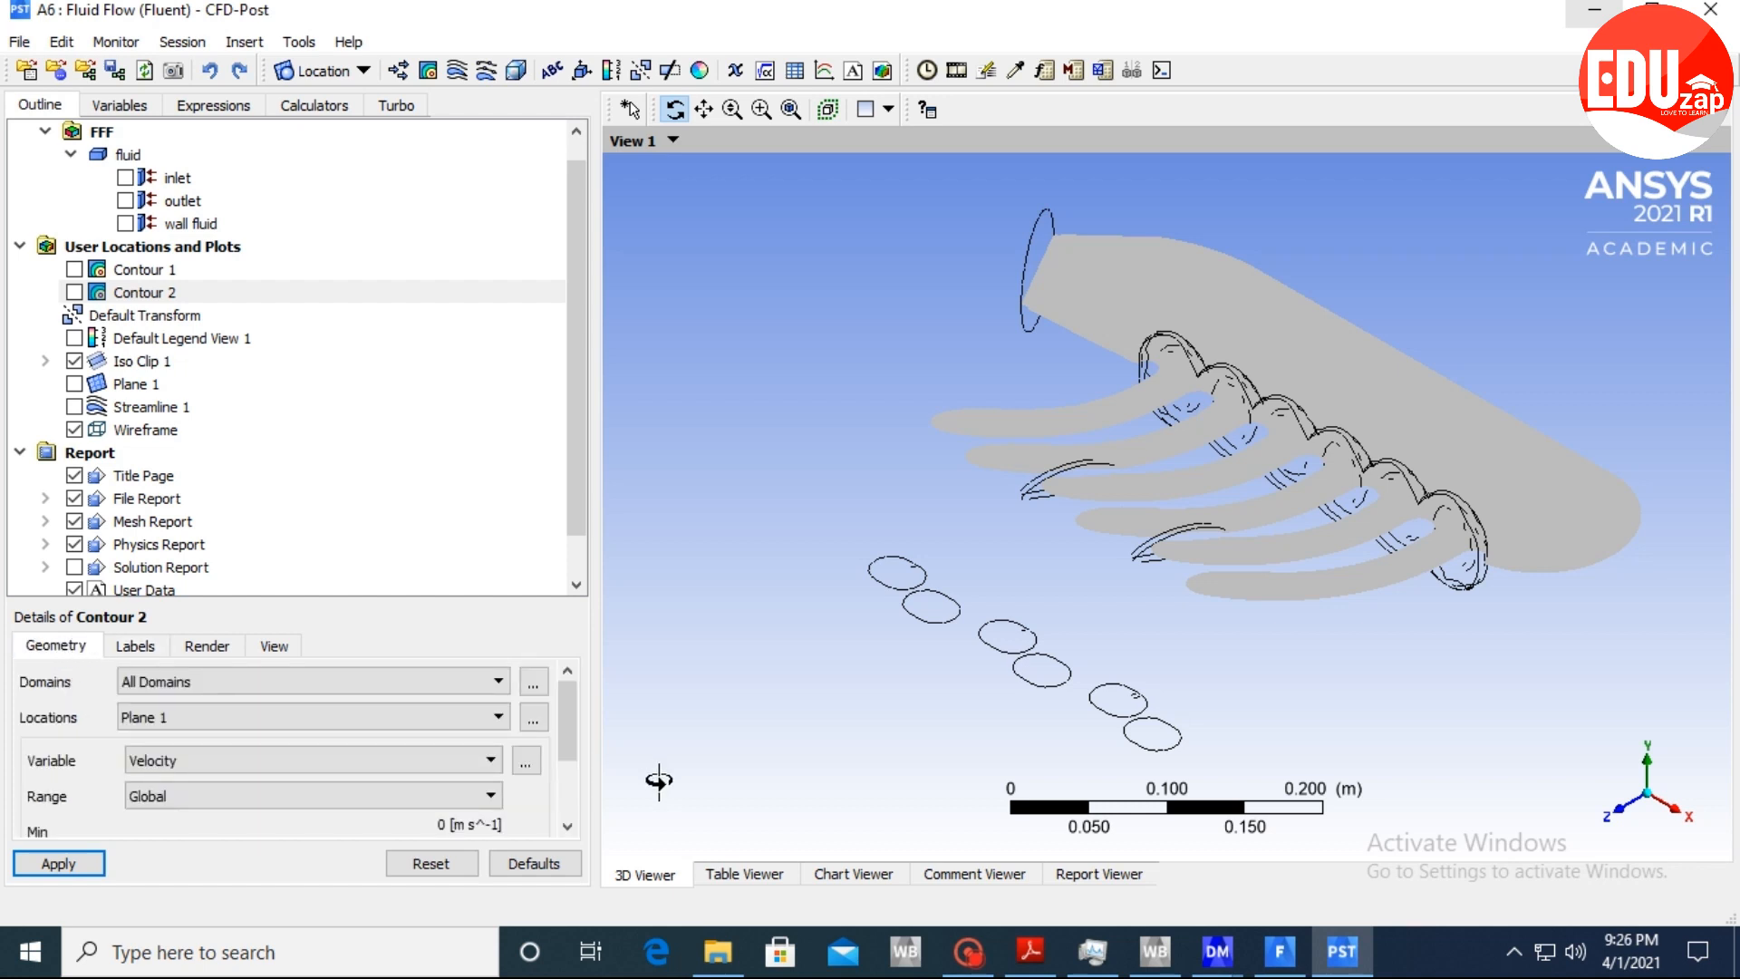
{"action": "left_click_drag", "start_coordinate": [570, 736], "coordinate": [569, 775]}
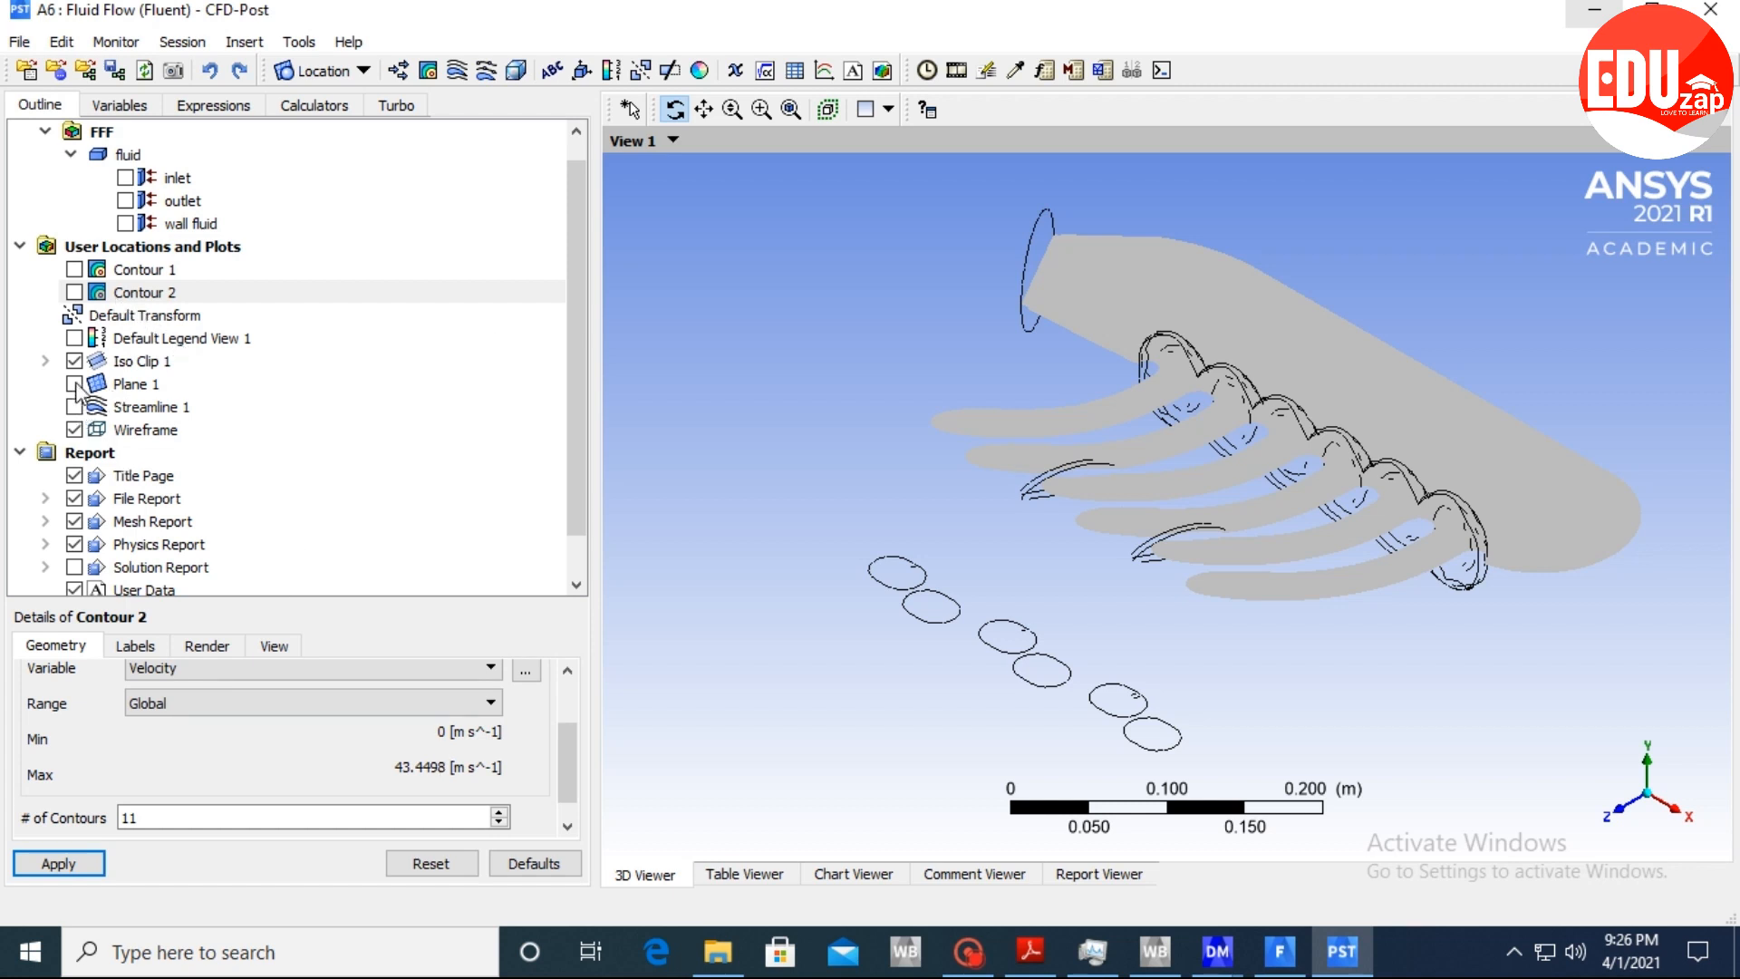
Add a new visibility parameter to Iso Clip 1 and delete the existing Velocity >= 0.145 m s^-1 parameter.
{"action": "left_click", "coordinate": [132, 364]}
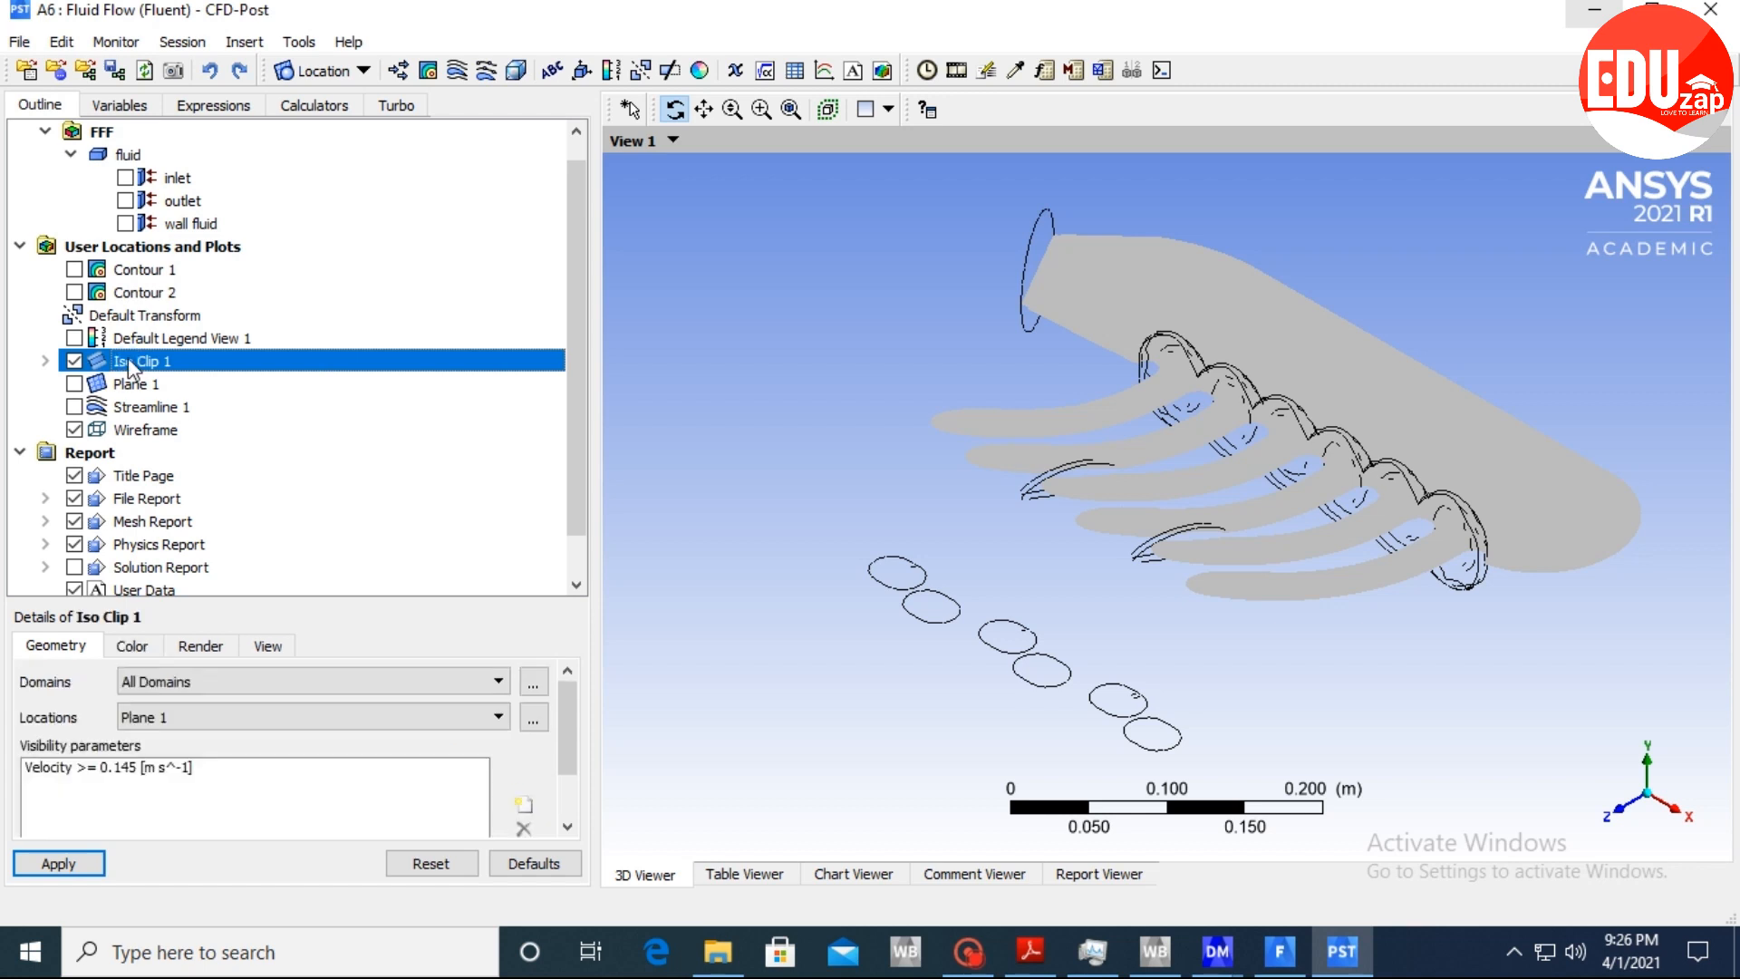
{"action": "mouse_move", "coordinate": [563, 738]}
{"action": "left_mouse_down"}
{"action": "mouse_move", "coordinate": [580, 836]}
{"action": "mouse_move", "coordinate": [580, 747]}
{"action": "left_mouse_up"}
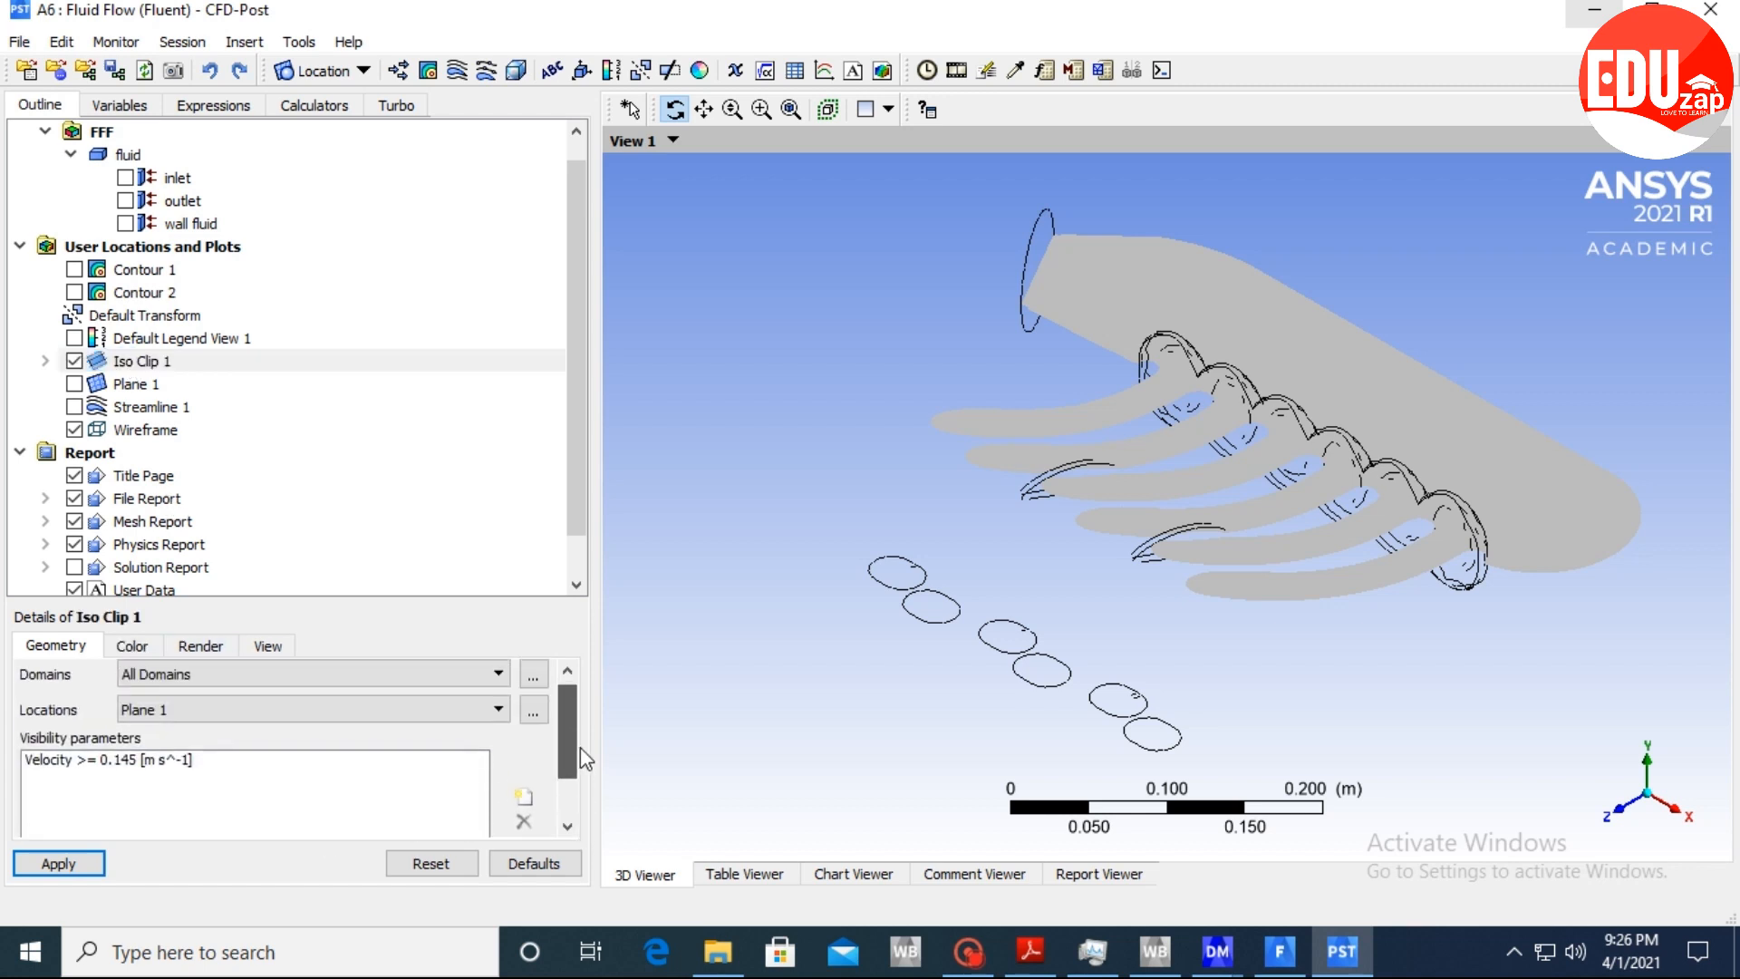
{"action": "left_click", "coordinate": [523, 798]}
{"action": "left_click", "coordinate": [173, 760]}
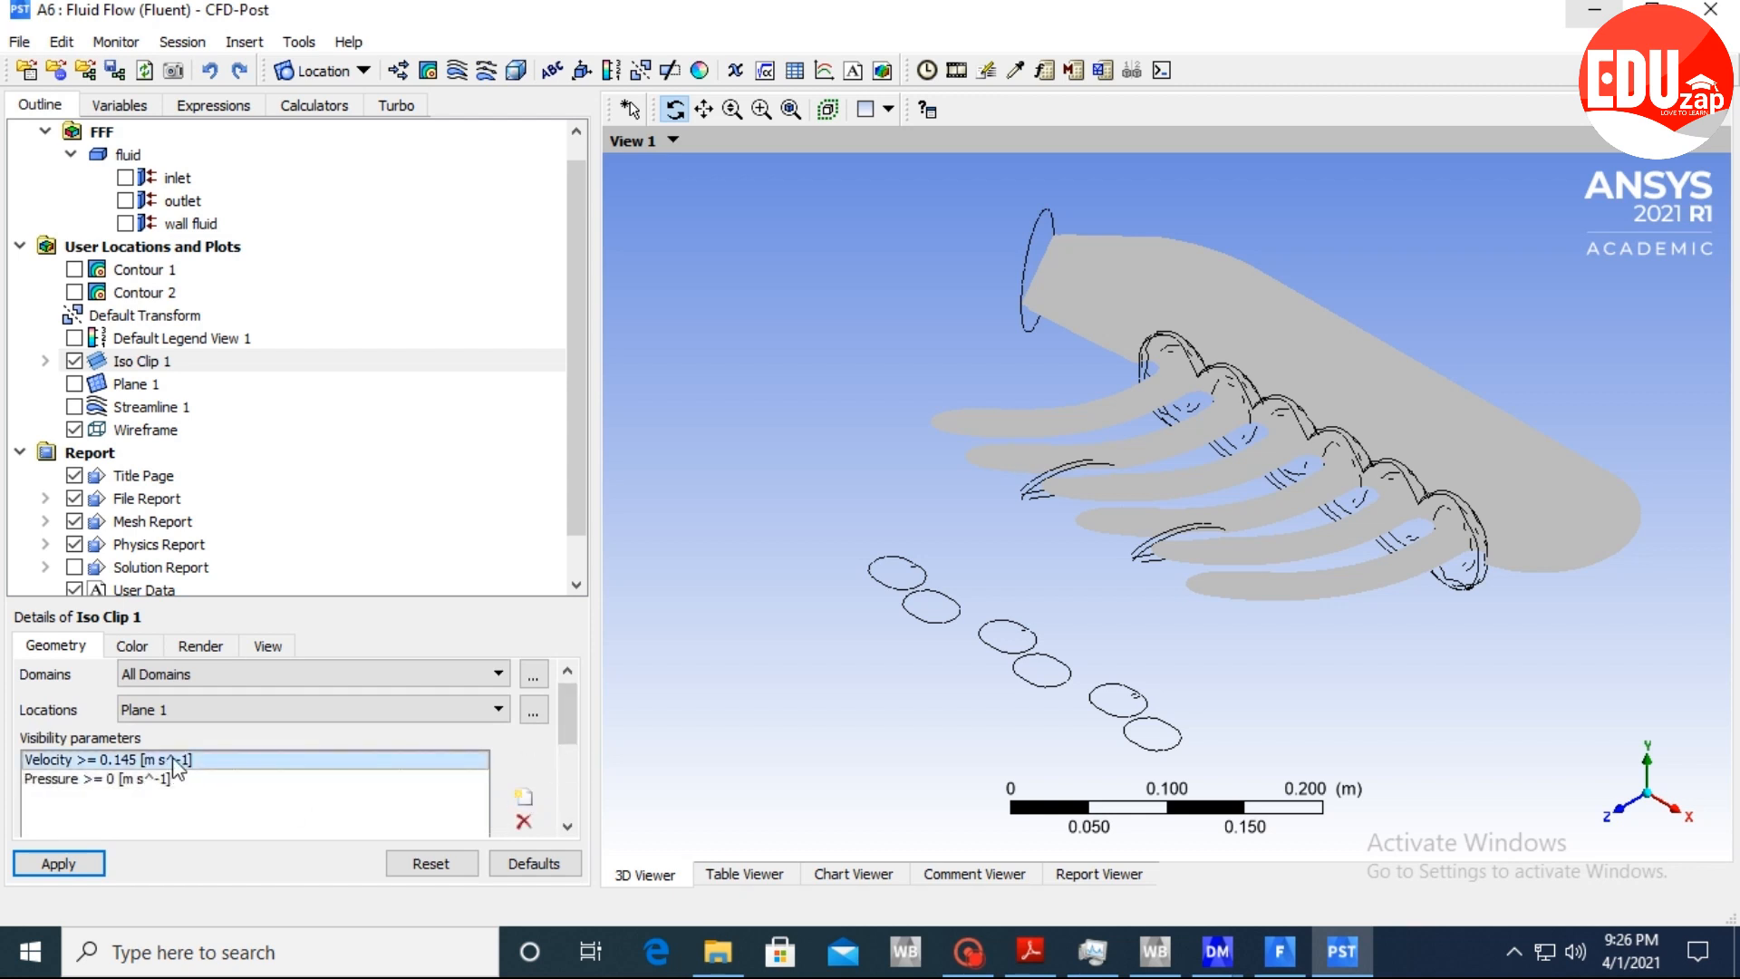
{"action": "right_click", "coordinate": [185, 766]}
{"action": "left_click", "coordinate": [237, 820]}
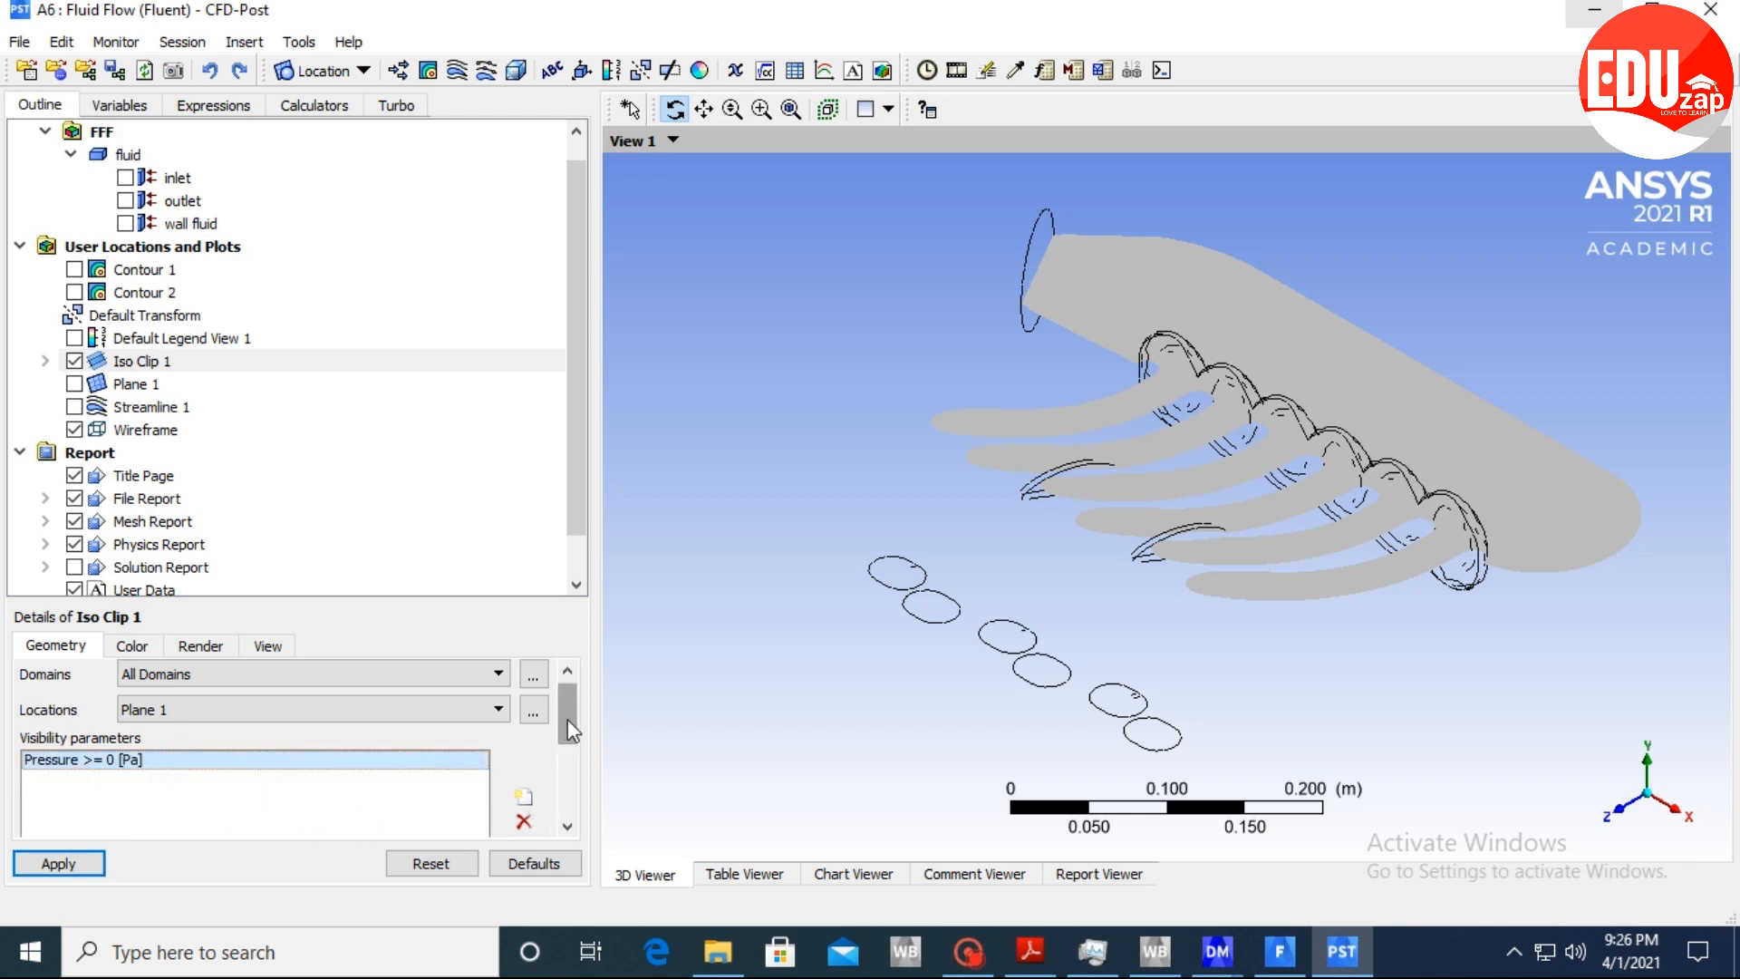
Set the remaining visibility parameter of Iso Clip 1 to Velocity >= 40 m s^-1 and apply it.
{"action": "left_click_drag", "start_coordinate": [574, 731], "coordinate": [572, 810]}
{"action": "left_click", "coordinate": [388, 759]}
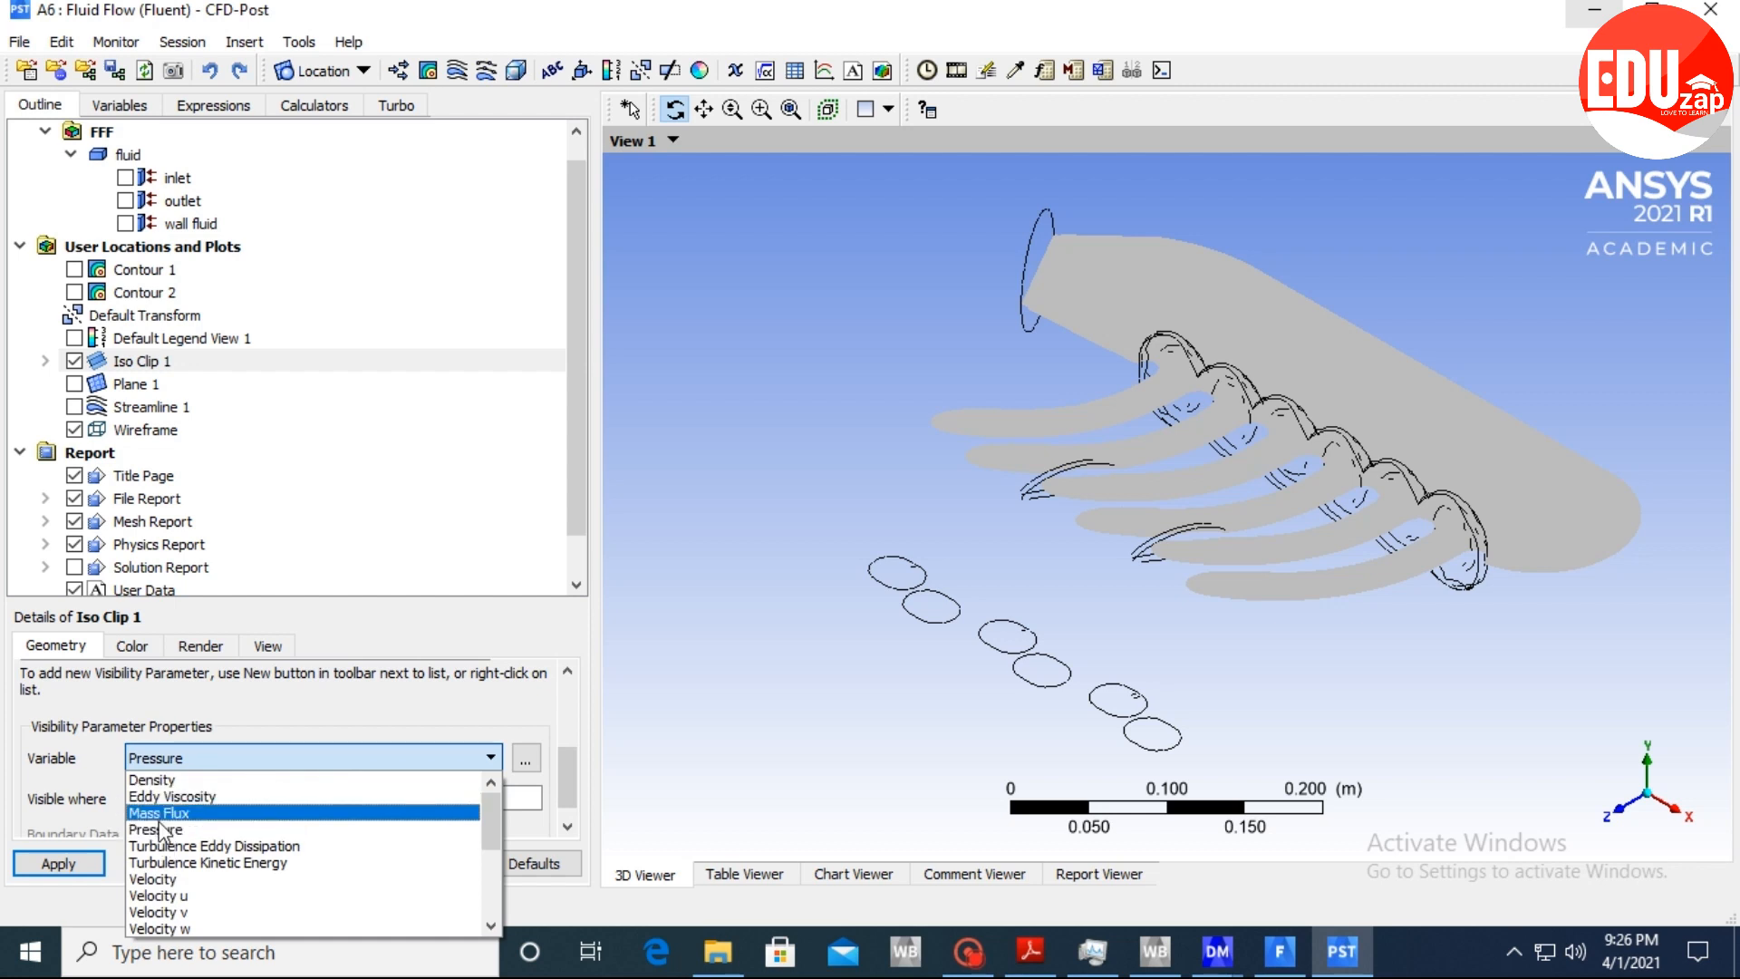
{"action": "left_click", "coordinate": [173, 878]}
{"action": "scroll", "coordinate": [574, 770], "scroll_direction": "down", "scroll_amount": 1}
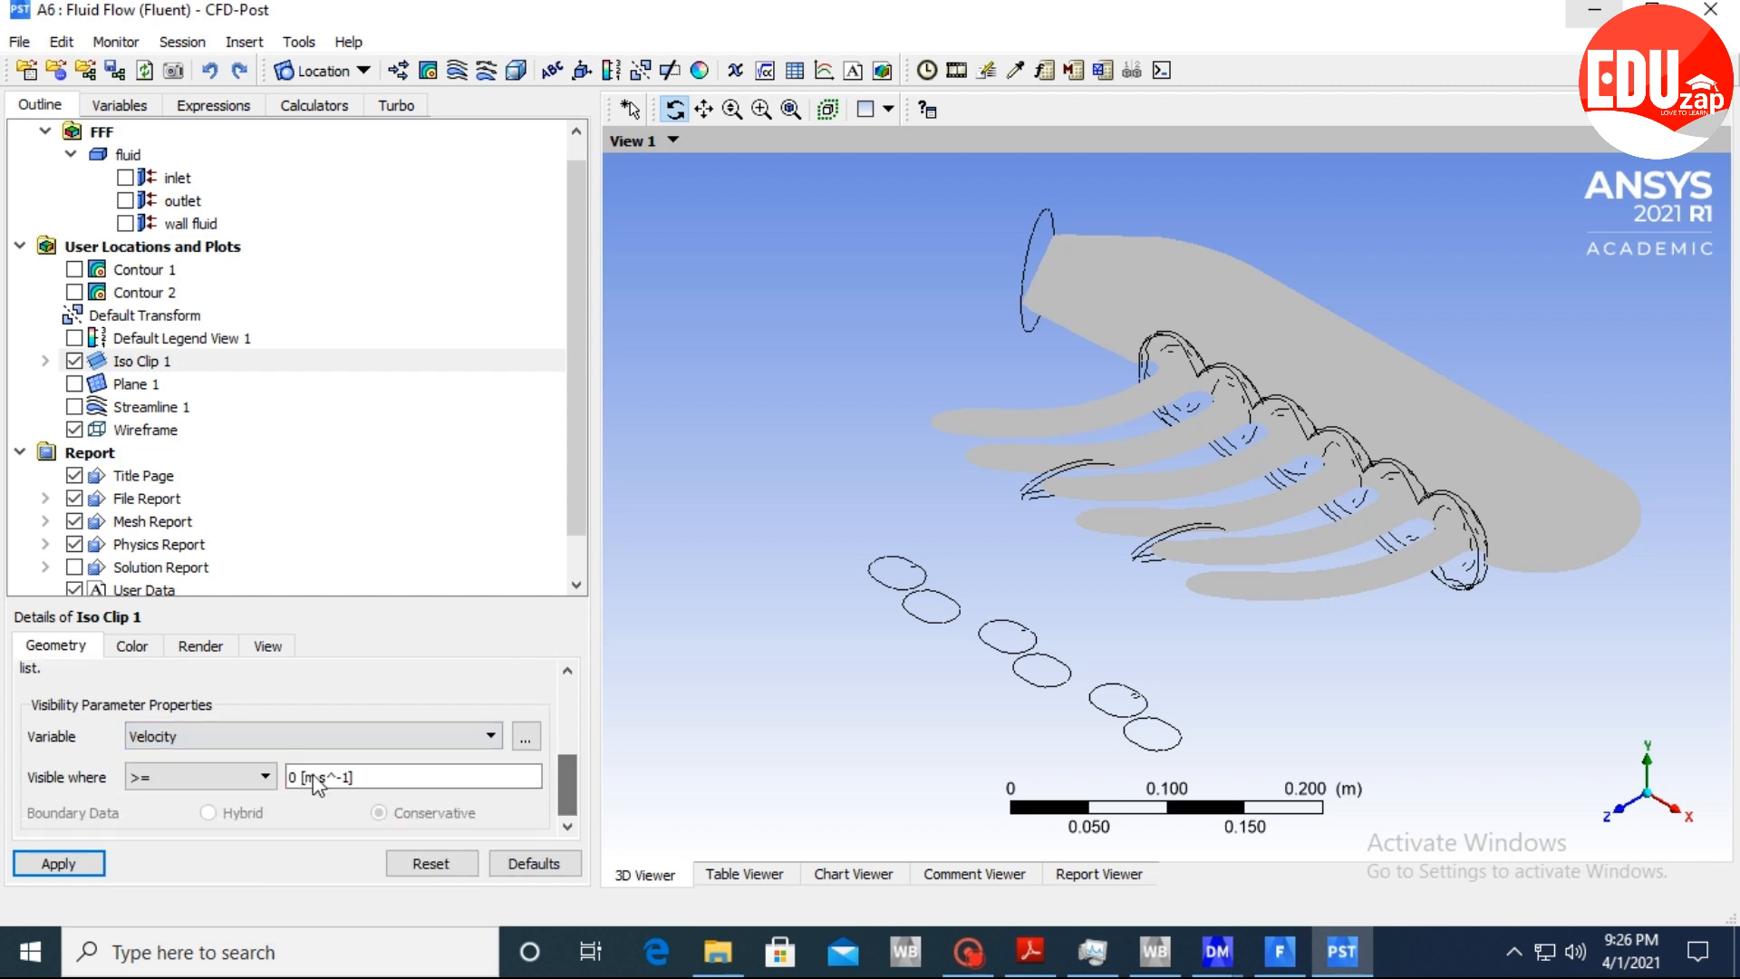
{"action": "left_click", "coordinate": [304, 777]}
{"action": "type", "text": "40"}
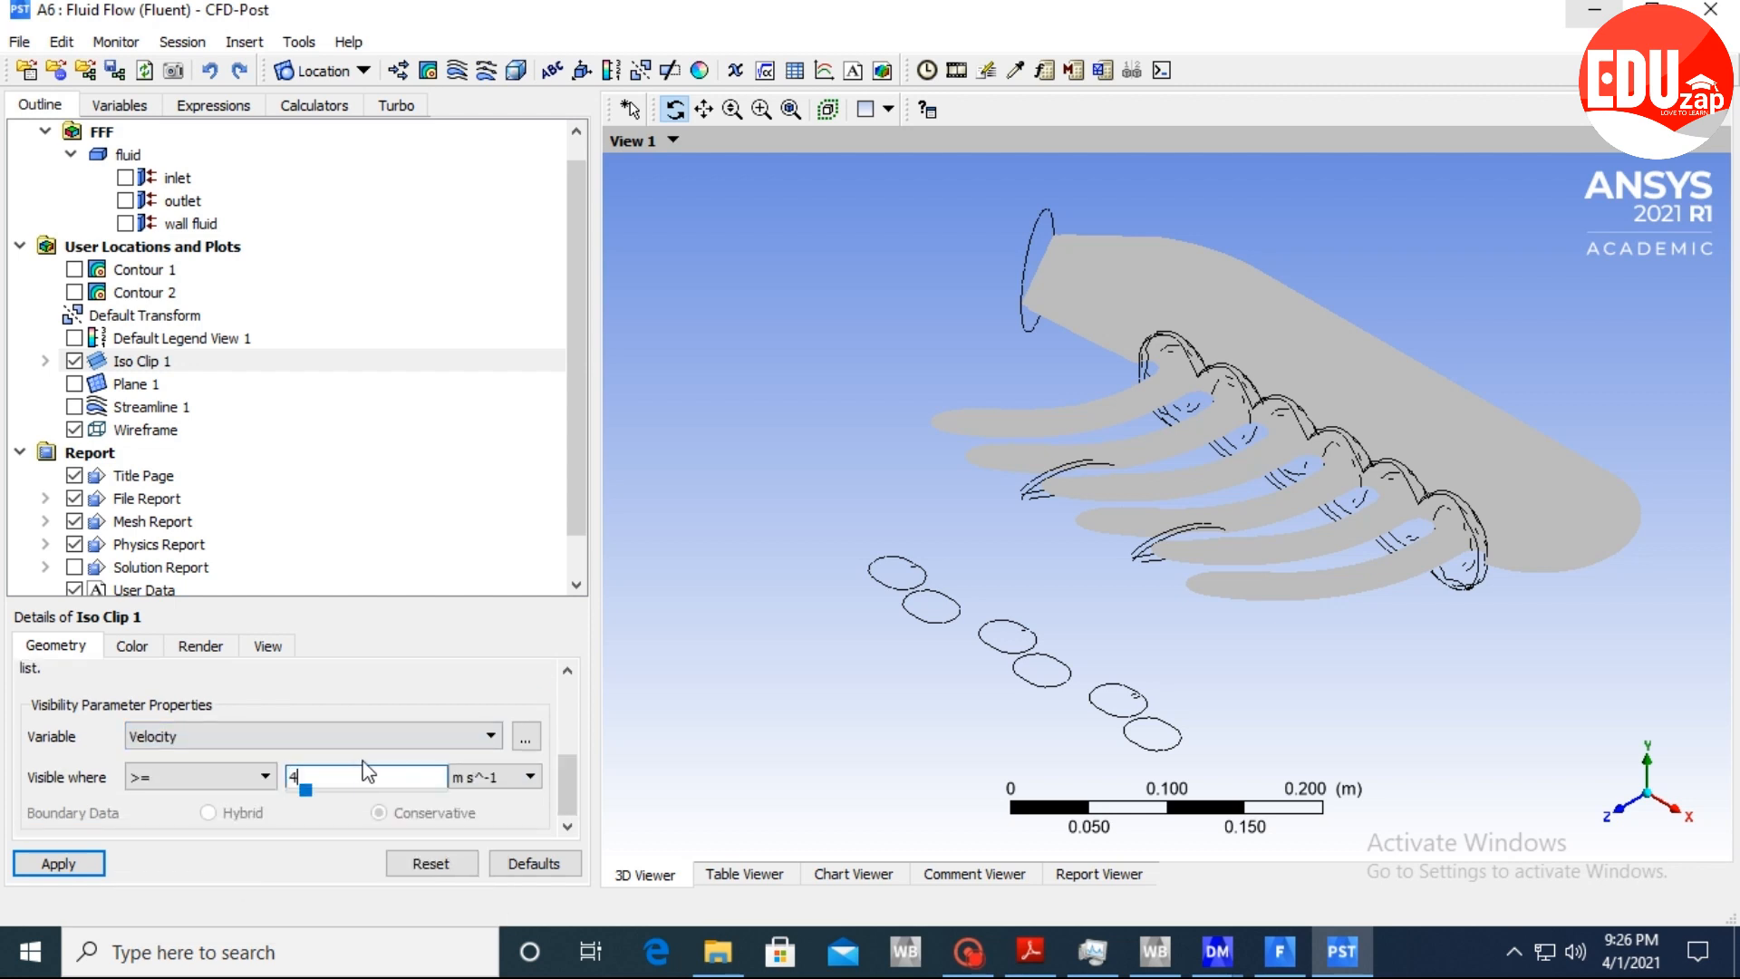
{"action": "left_click", "coordinate": [58, 864]}
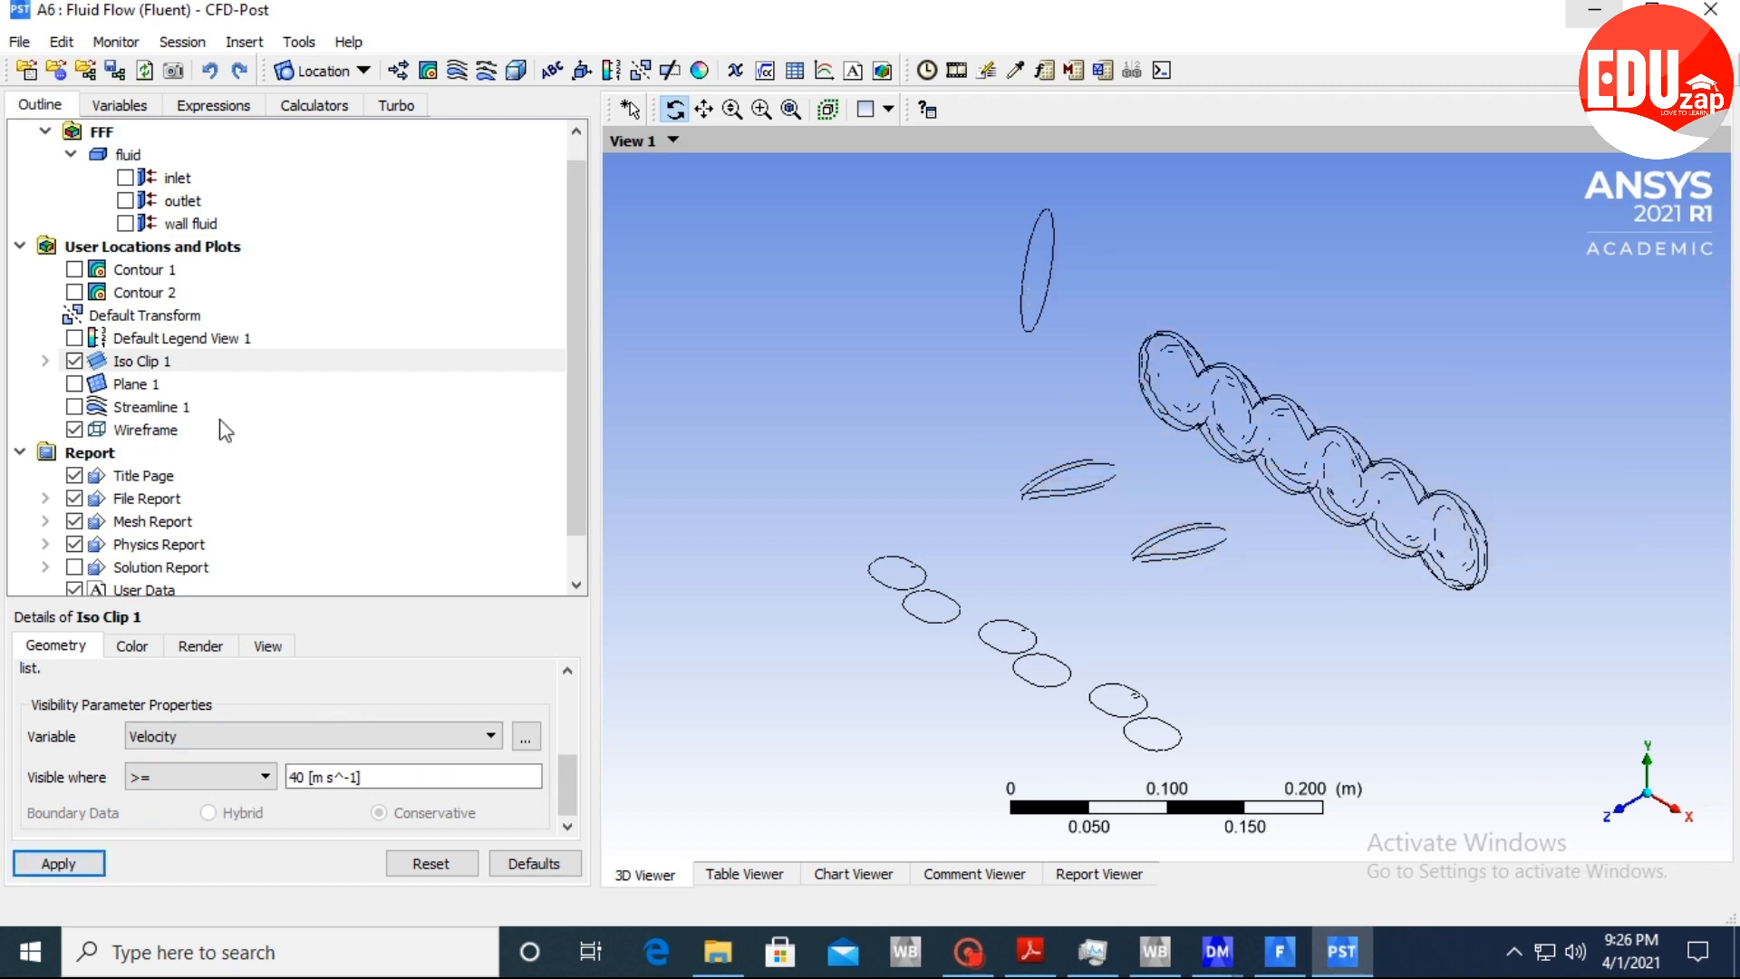
{"action": "scroll", "coordinate": [251, 433], "scroll_direction": "down", "scroll_amount": 1}
{"action": "left_click_drag", "start_coordinate": [569, 508], "coordinate": [591, 560]}
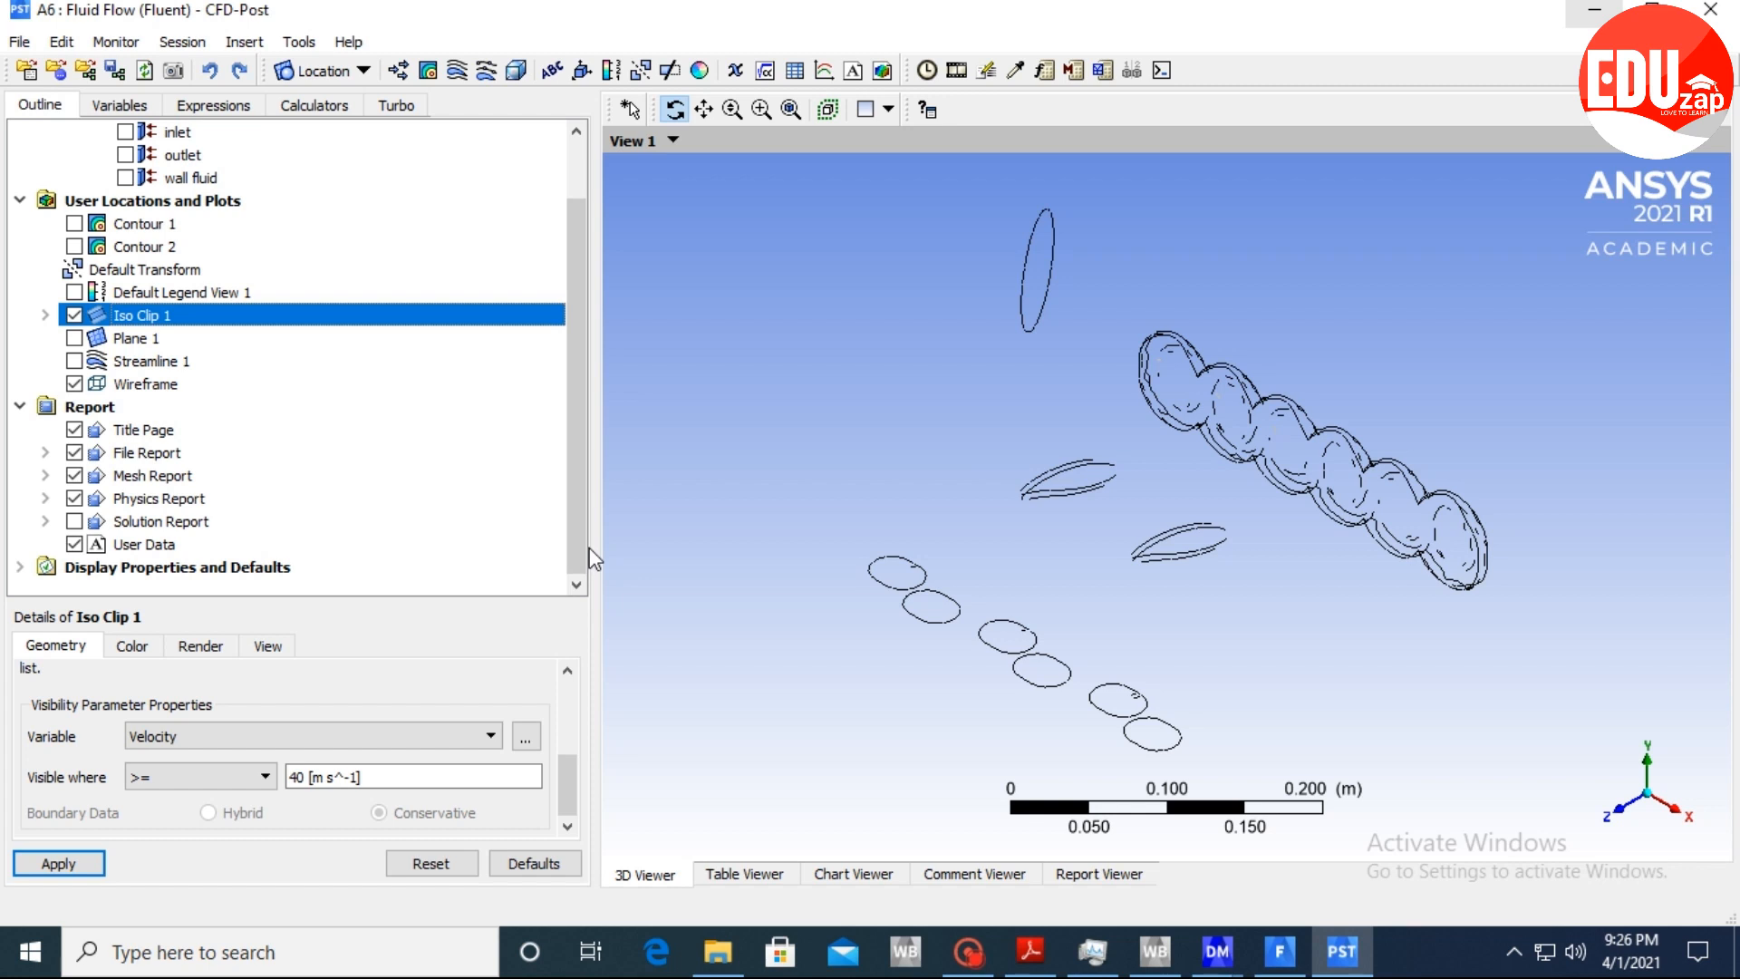
{"action": "left_click", "coordinate": [967, 950]}
{"action": "left_click", "coordinate": [226, 93]}
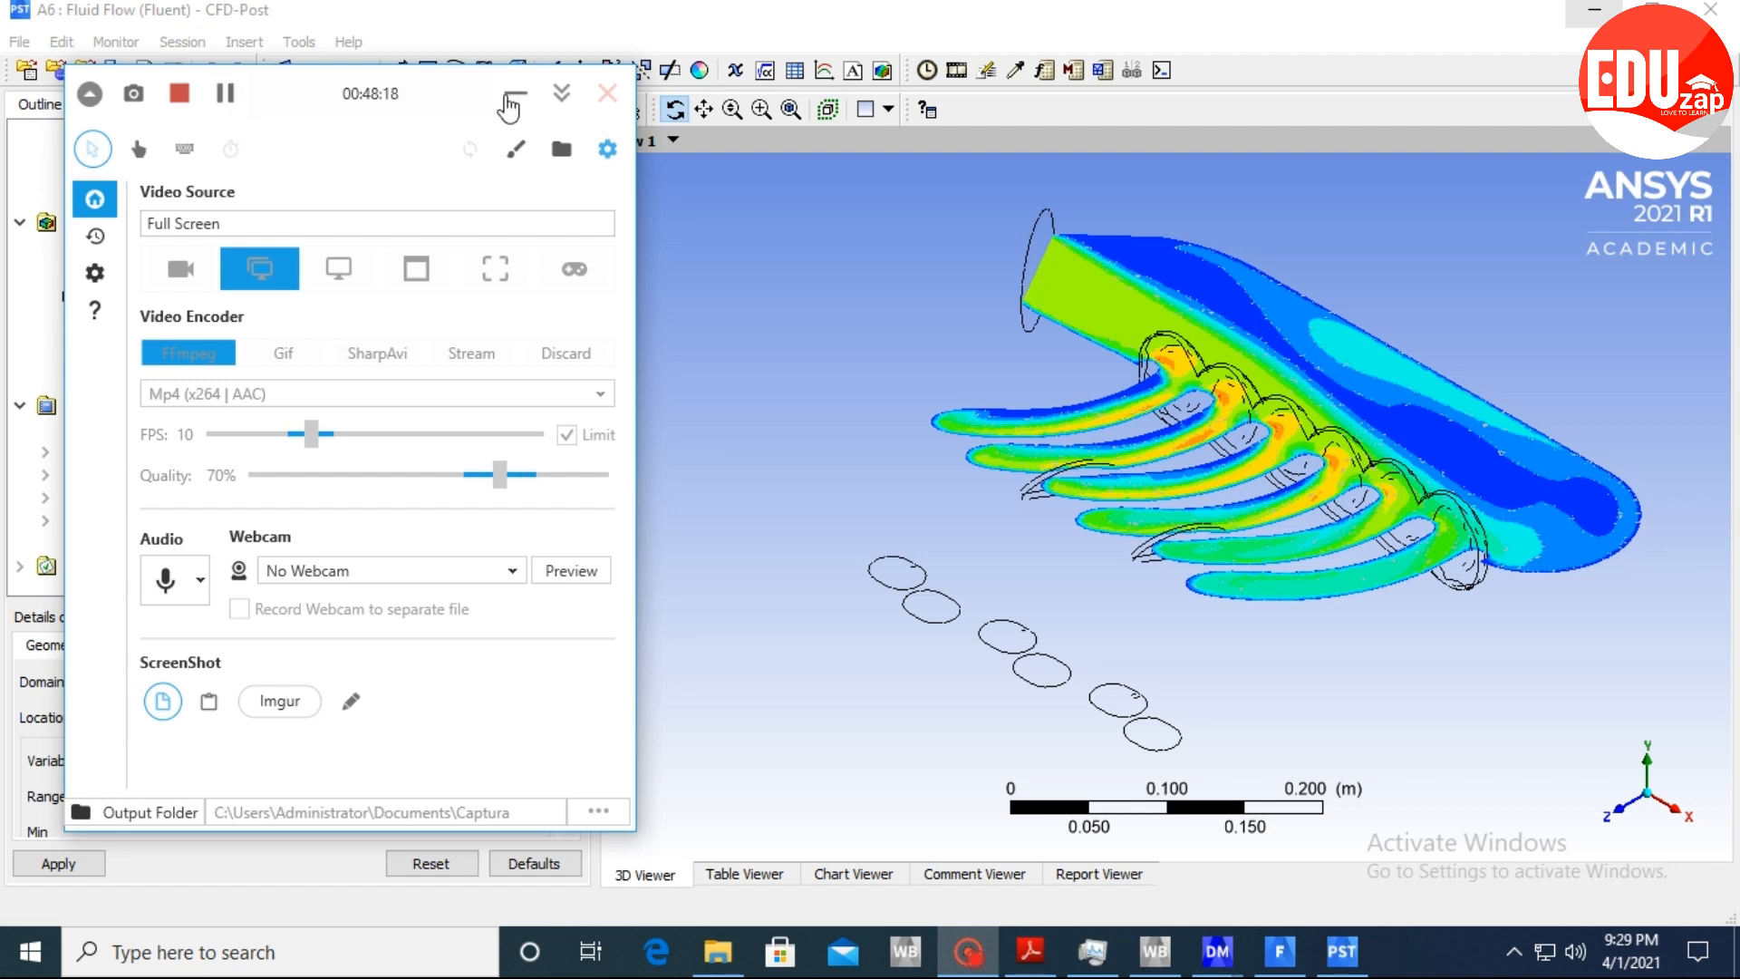
{"action": "left_click", "coordinate": [515, 93]}
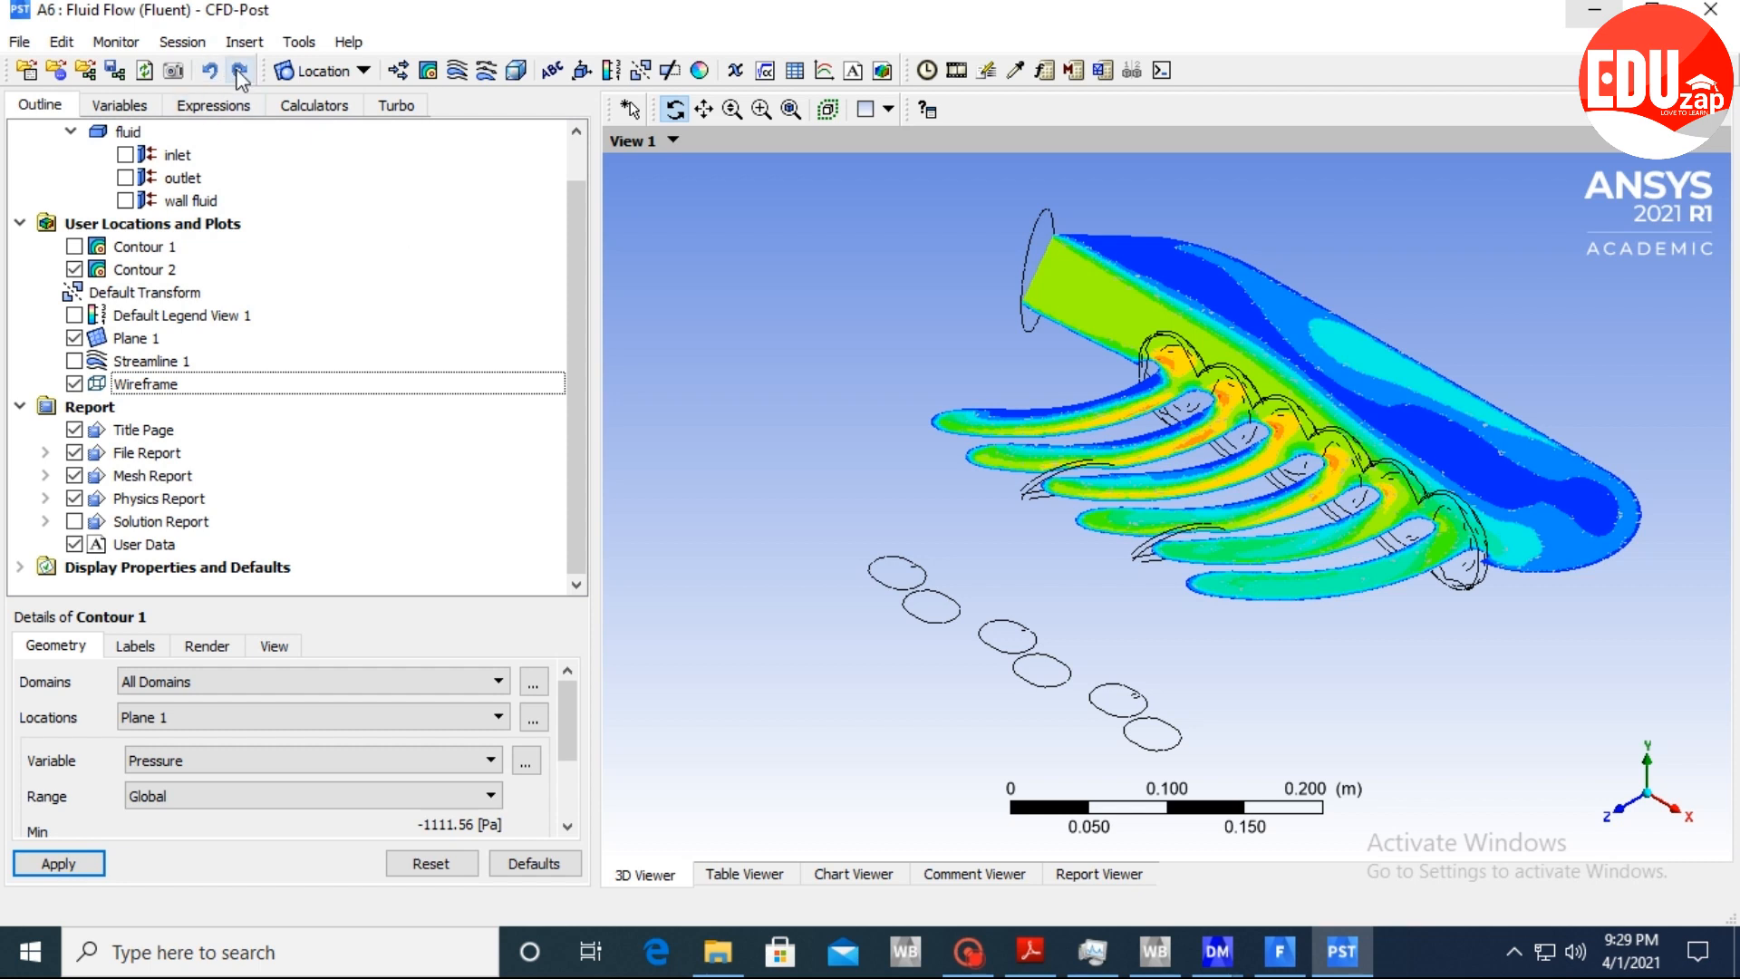
{"action": "left_click", "coordinate": [321, 83]}
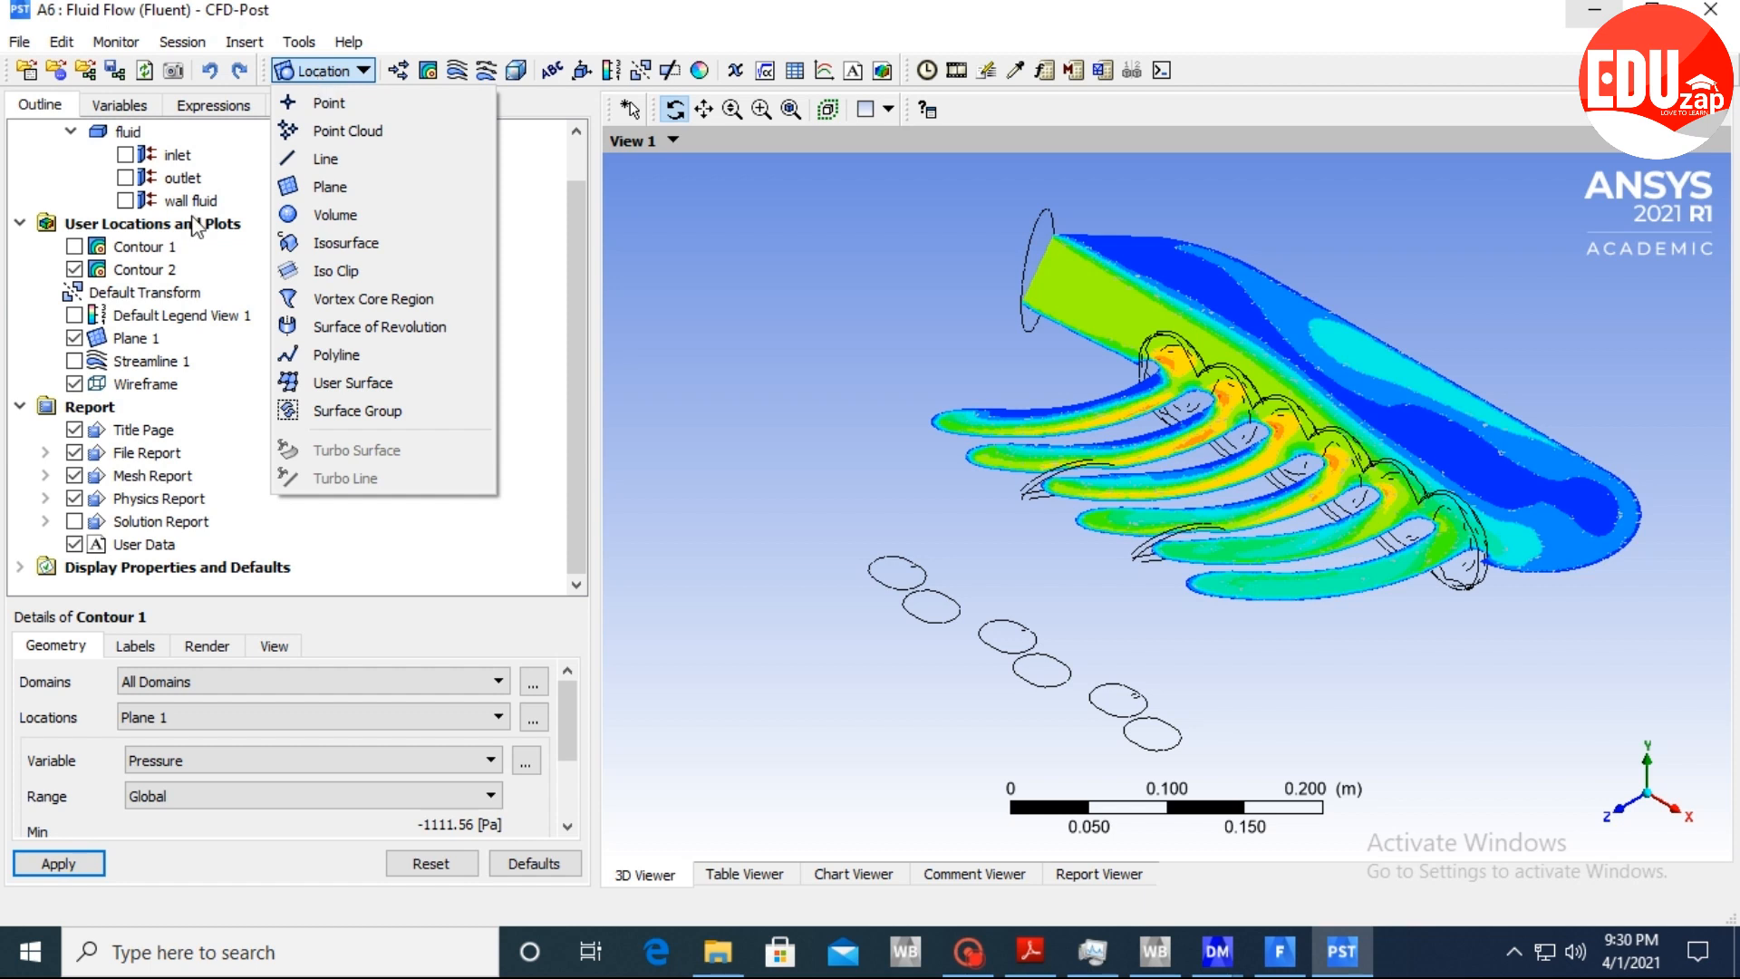
{"action": "left_click", "coordinate": [521, 361]}
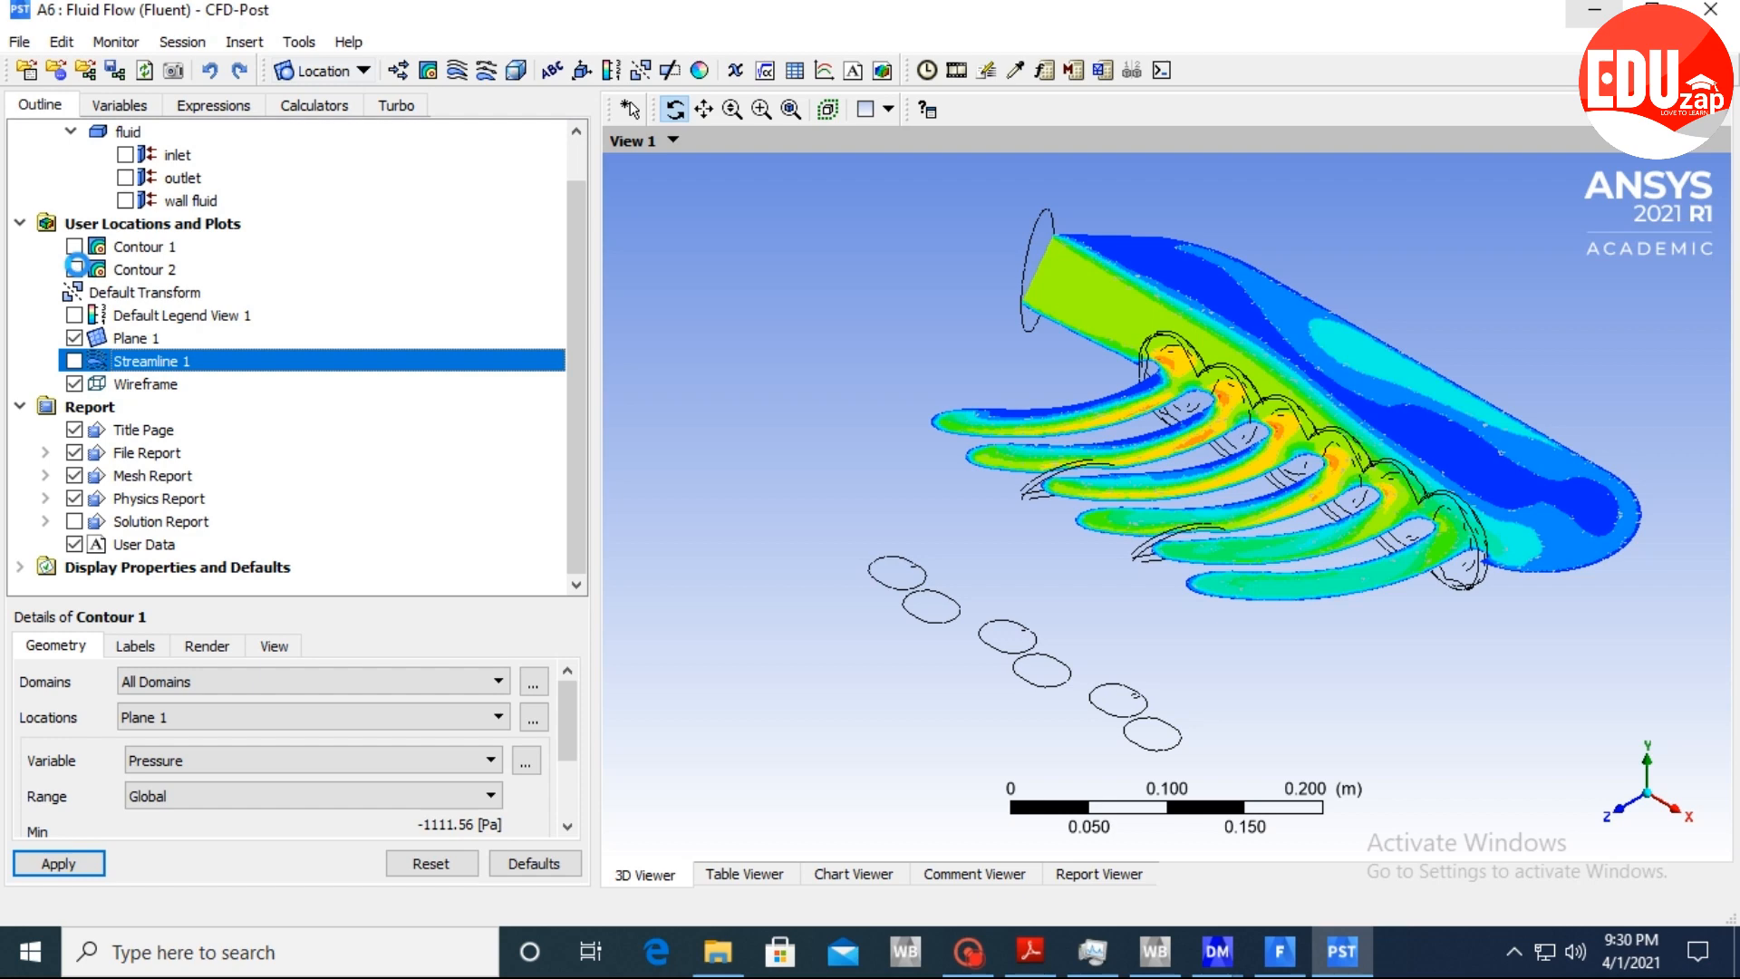
Compare Contour 1 and Contour 2 in the viewer, leave only Contour 2 displayed, and check its velocity range.
{"action": "left_click", "coordinate": [75, 269]}
{"action": "left_click", "coordinate": [133, 248]}
{"action": "left_click", "coordinate": [75, 246]}
{"action": "left_click", "coordinate": [74, 269]}
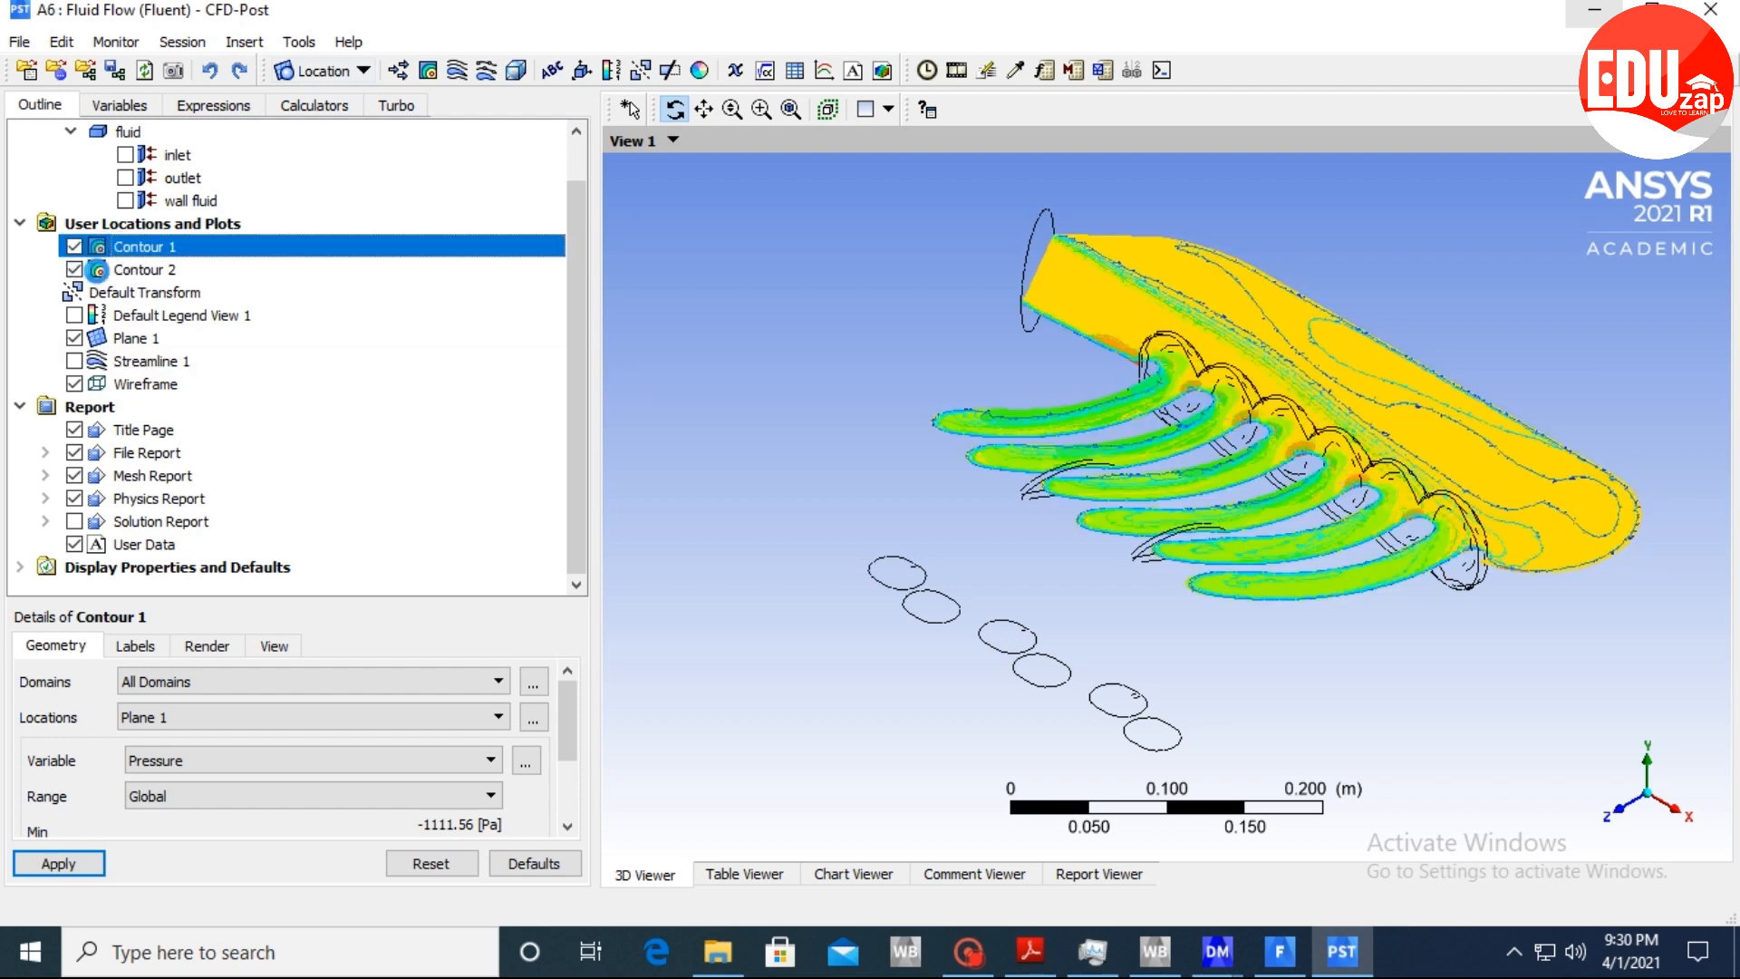
{"action": "left_click", "coordinate": [75, 246]}
{"action": "left_click", "coordinate": [142, 270]}
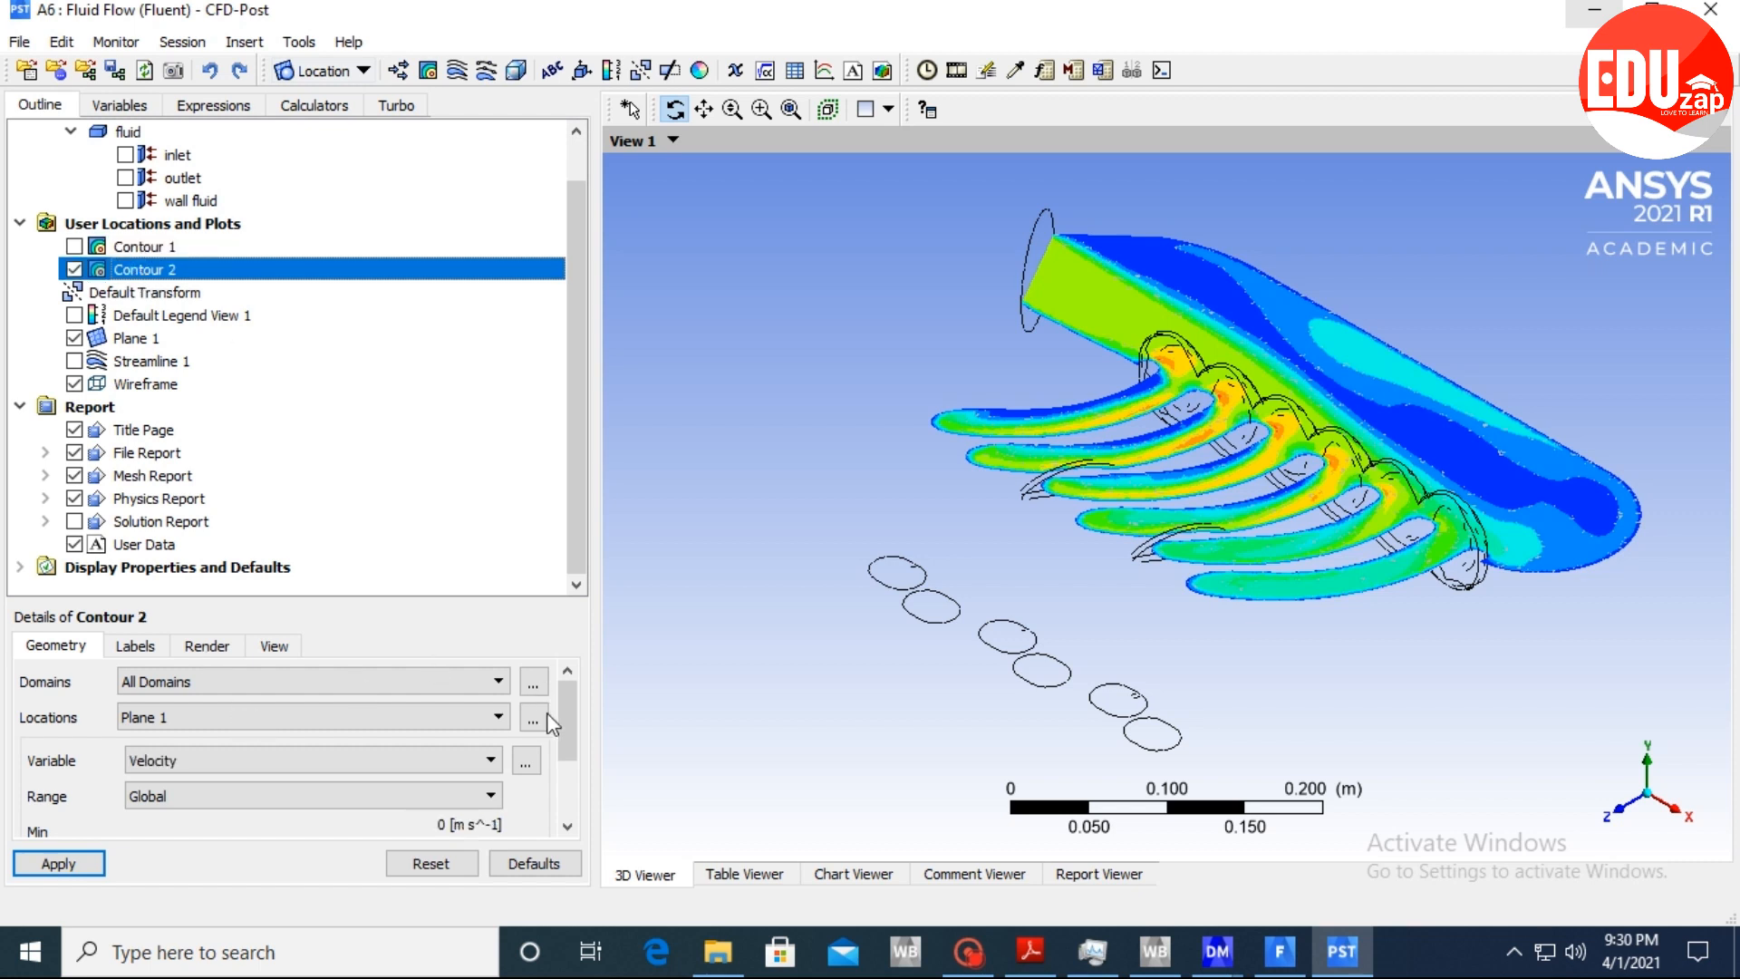
{"action": "scroll", "coordinate": [562, 712], "scroll_direction": "down", "scroll_amount": 2}
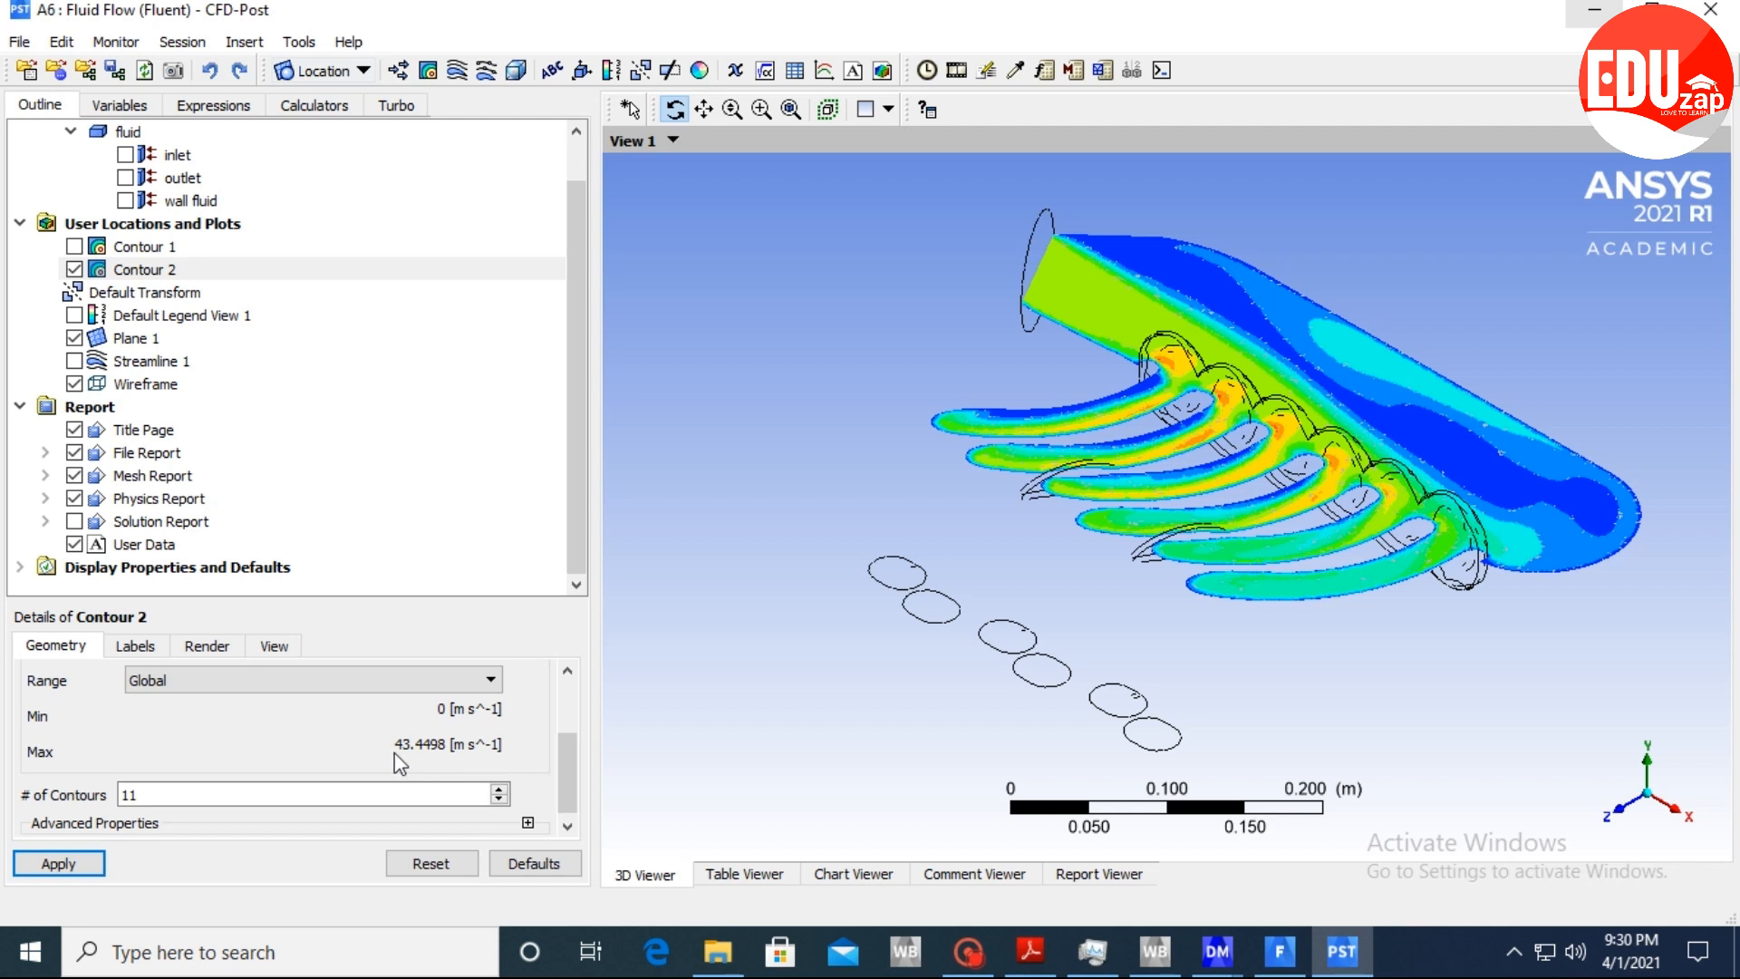
{"action": "mouse_move", "coordinate": [574, 779]}
{"action": "left_mouse_down"}
{"action": "mouse_move", "coordinate": [575, 731]}
{"action": "mouse_move", "coordinate": [575, 802]}
{"action": "left_mouse_up"}
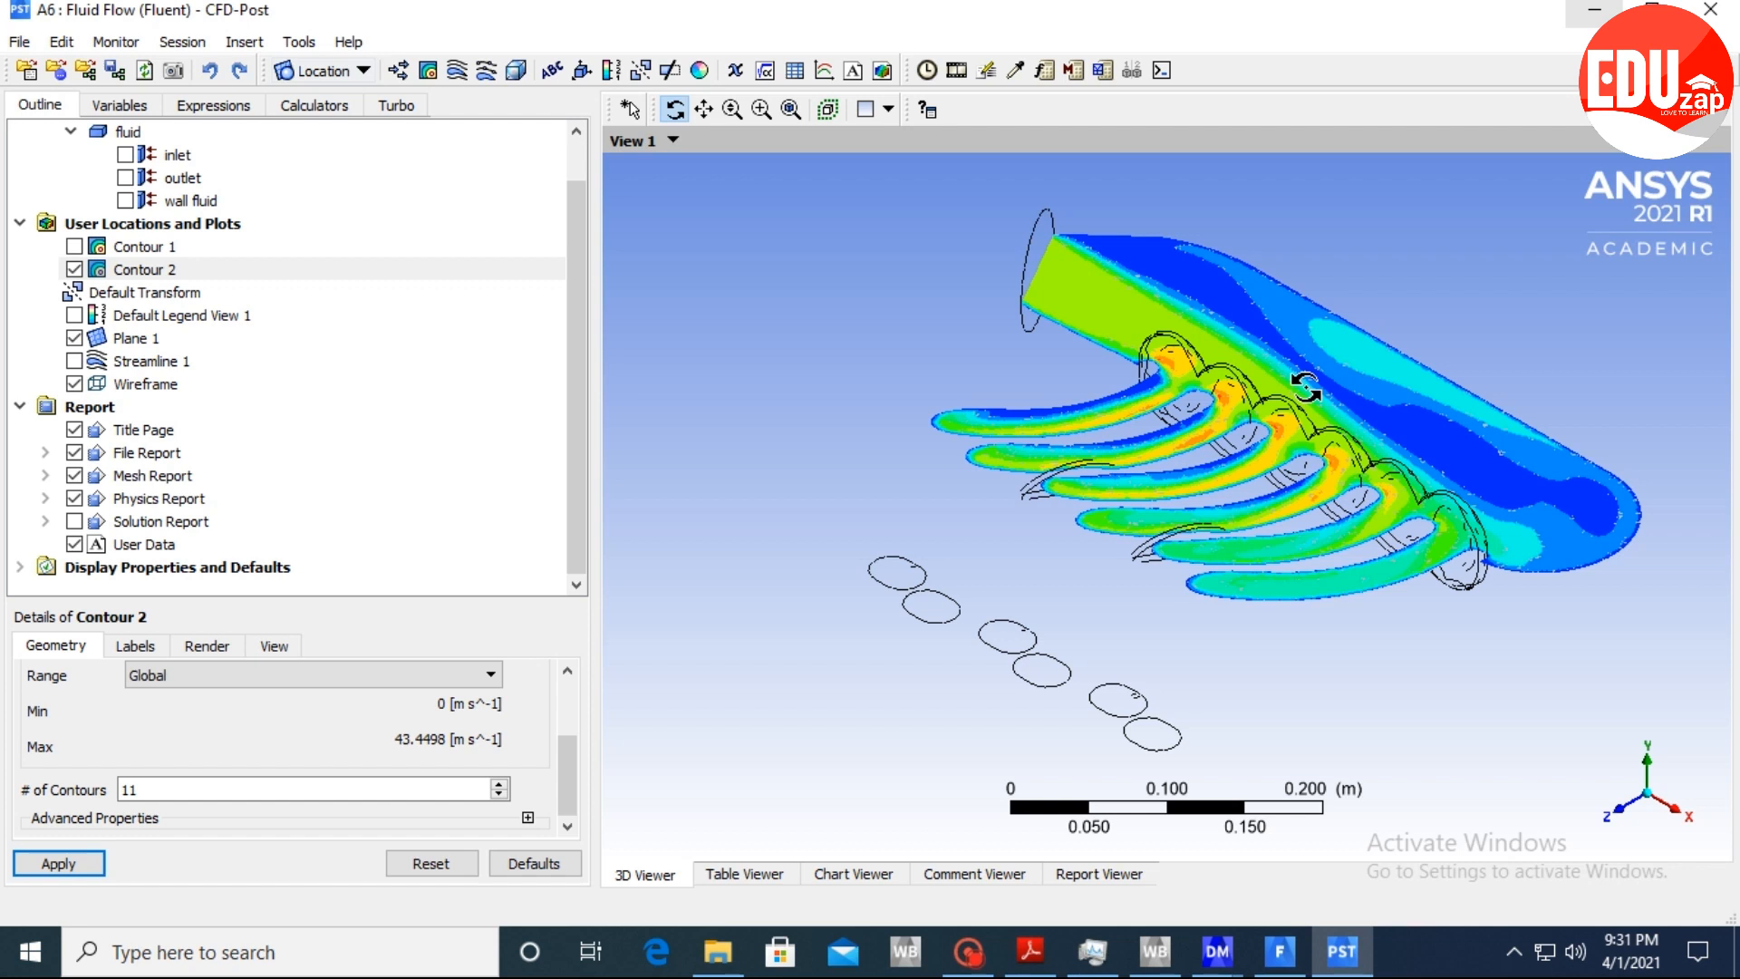
Insert a new iso clip location with the name Iso Clip 1.
{"action": "left_click", "coordinate": [362, 70]}
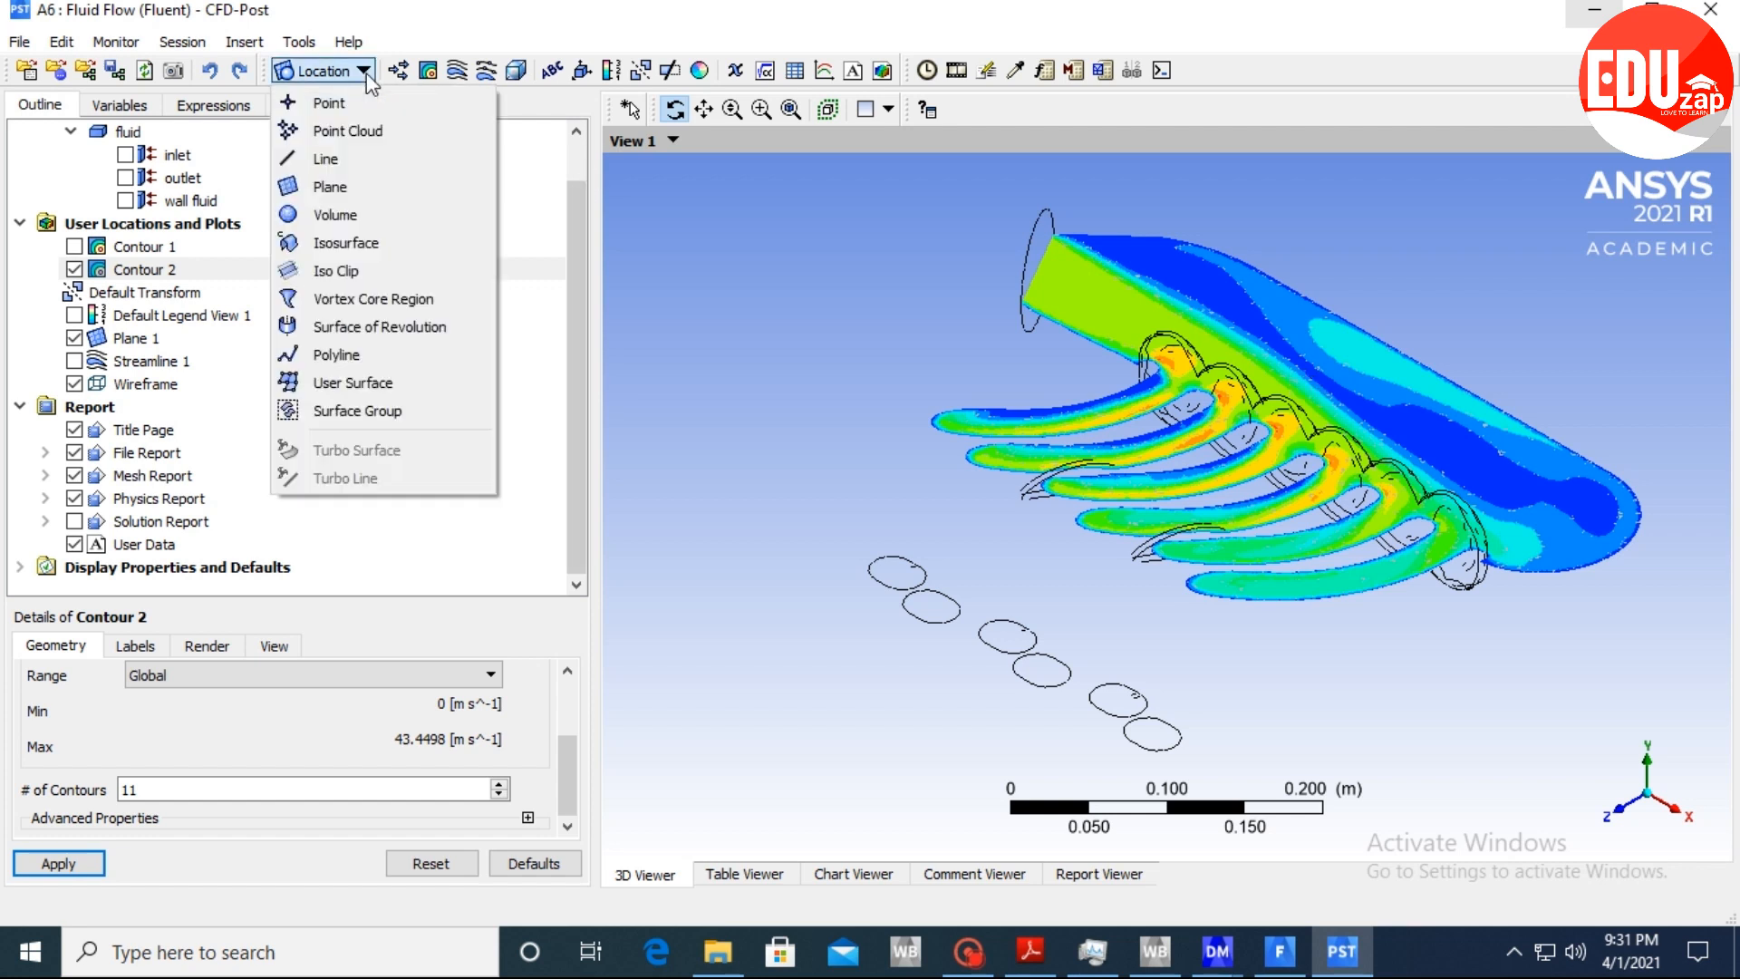
{"action": "left_click", "coordinate": [344, 270]}
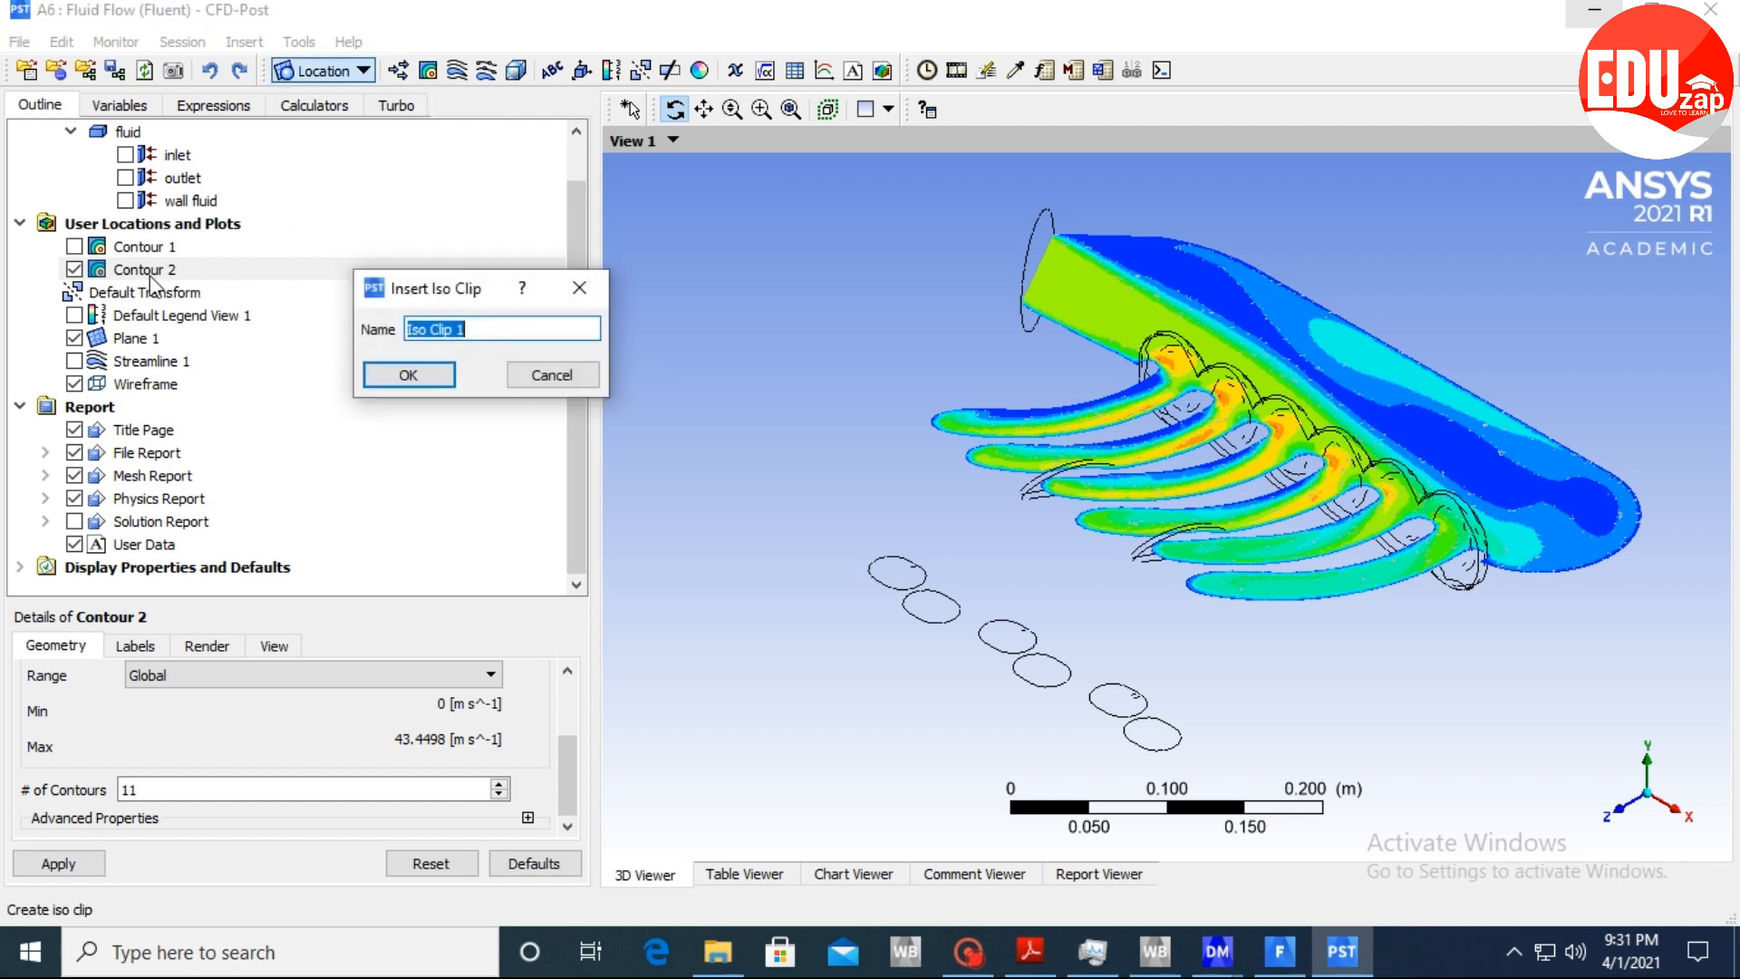
{"action": "left_click", "coordinate": [408, 375]}
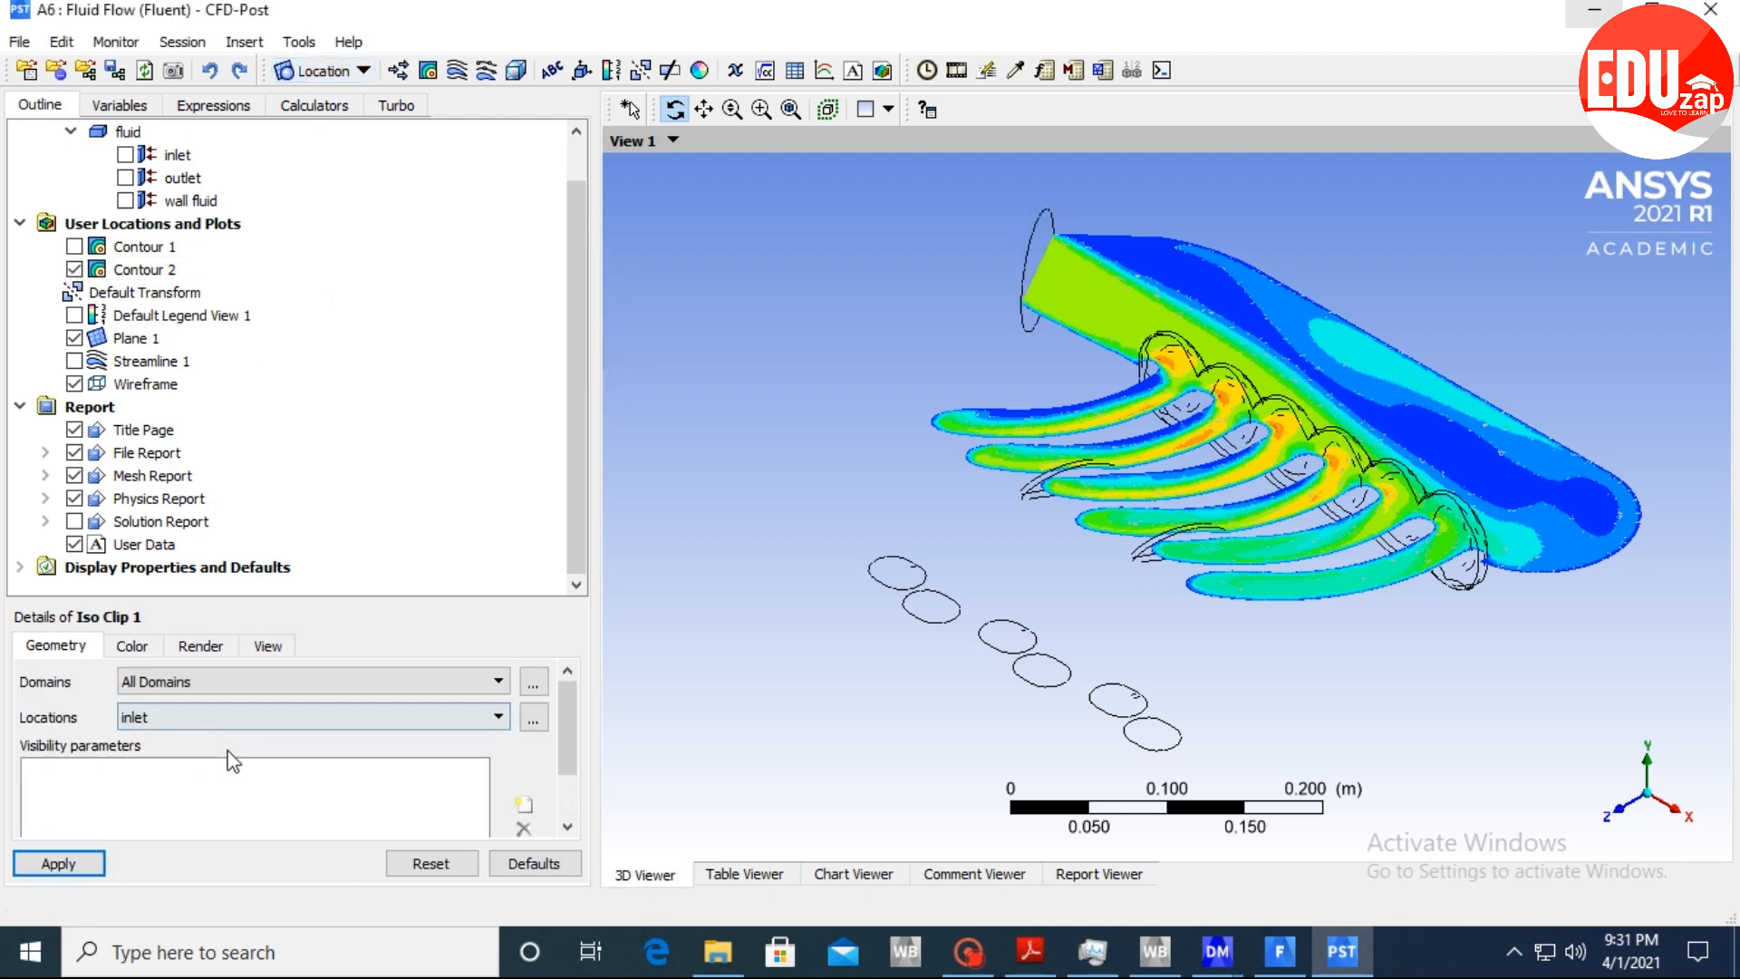
Set the location of Iso Clip 1 to Plane 1 and add a new visibility parameter.
{"action": "left_click", "coordinate": [254, 716]}
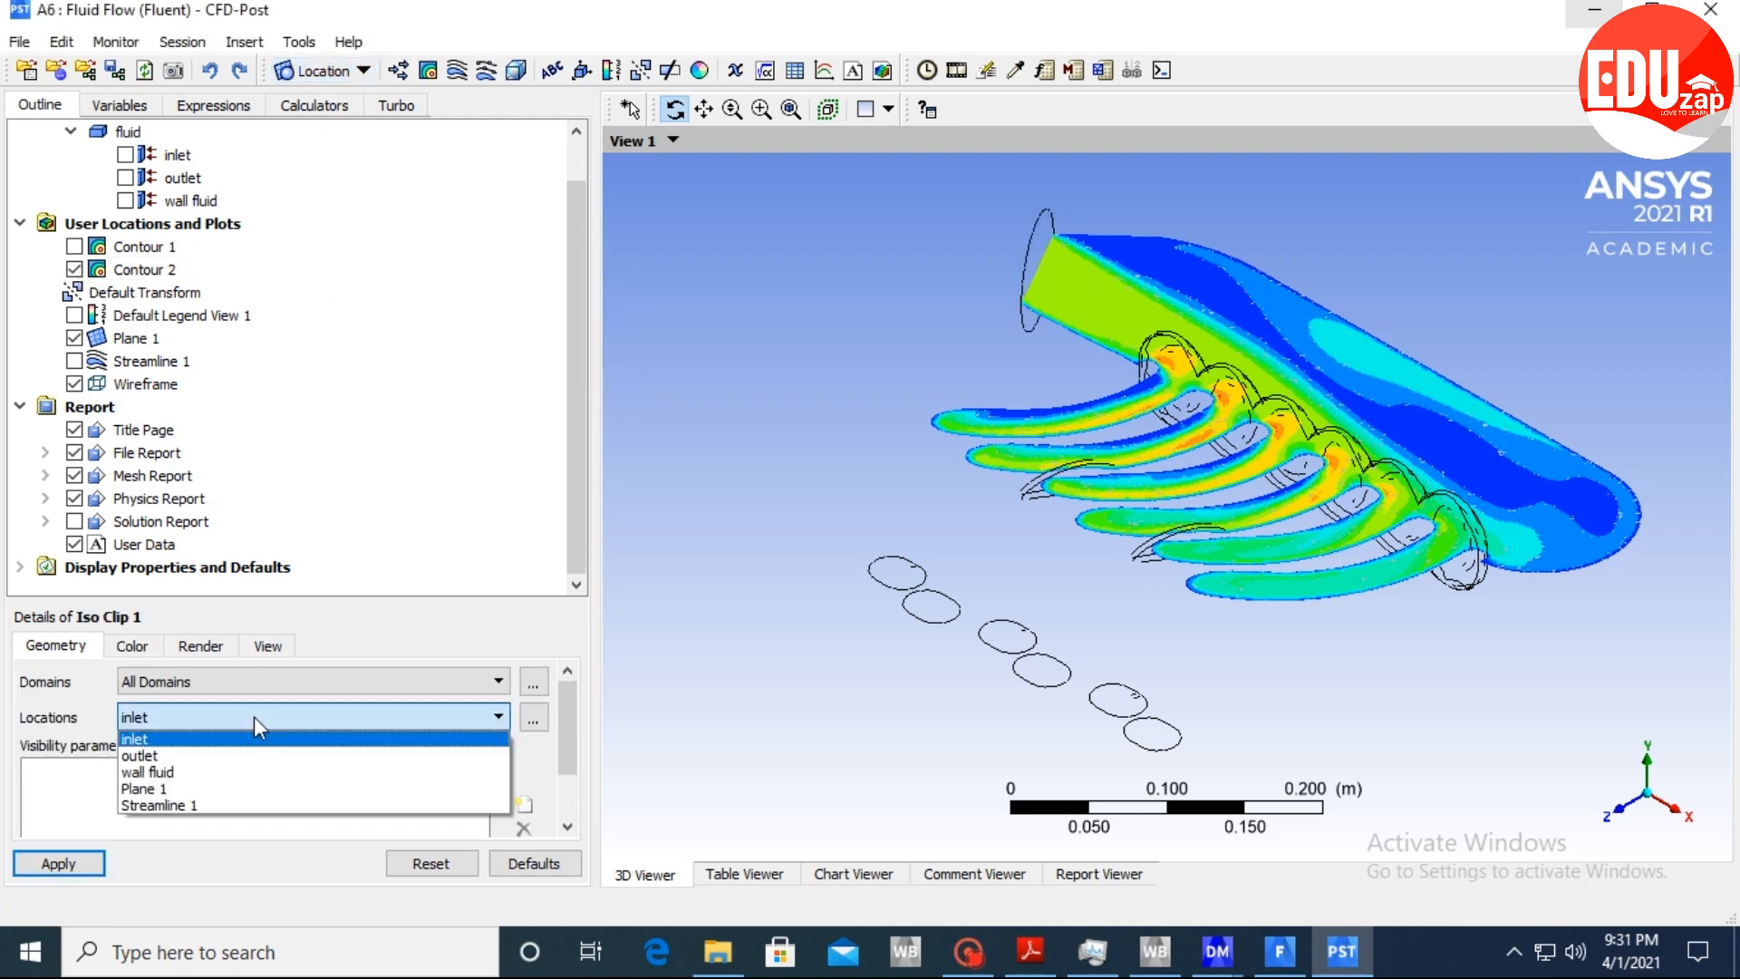
{"action": "left_click", "coordinate": [178, 788]}
{"action": "mouse_move", "coordinate": [571, 715]}
{"action": "left_mouse_down"}
{"action": "mouse_move", "coordinate": [568, 788]}
{"action": "mouse_move", "coordinate": [563, 738]}
{"action": "left_mouse_up"}
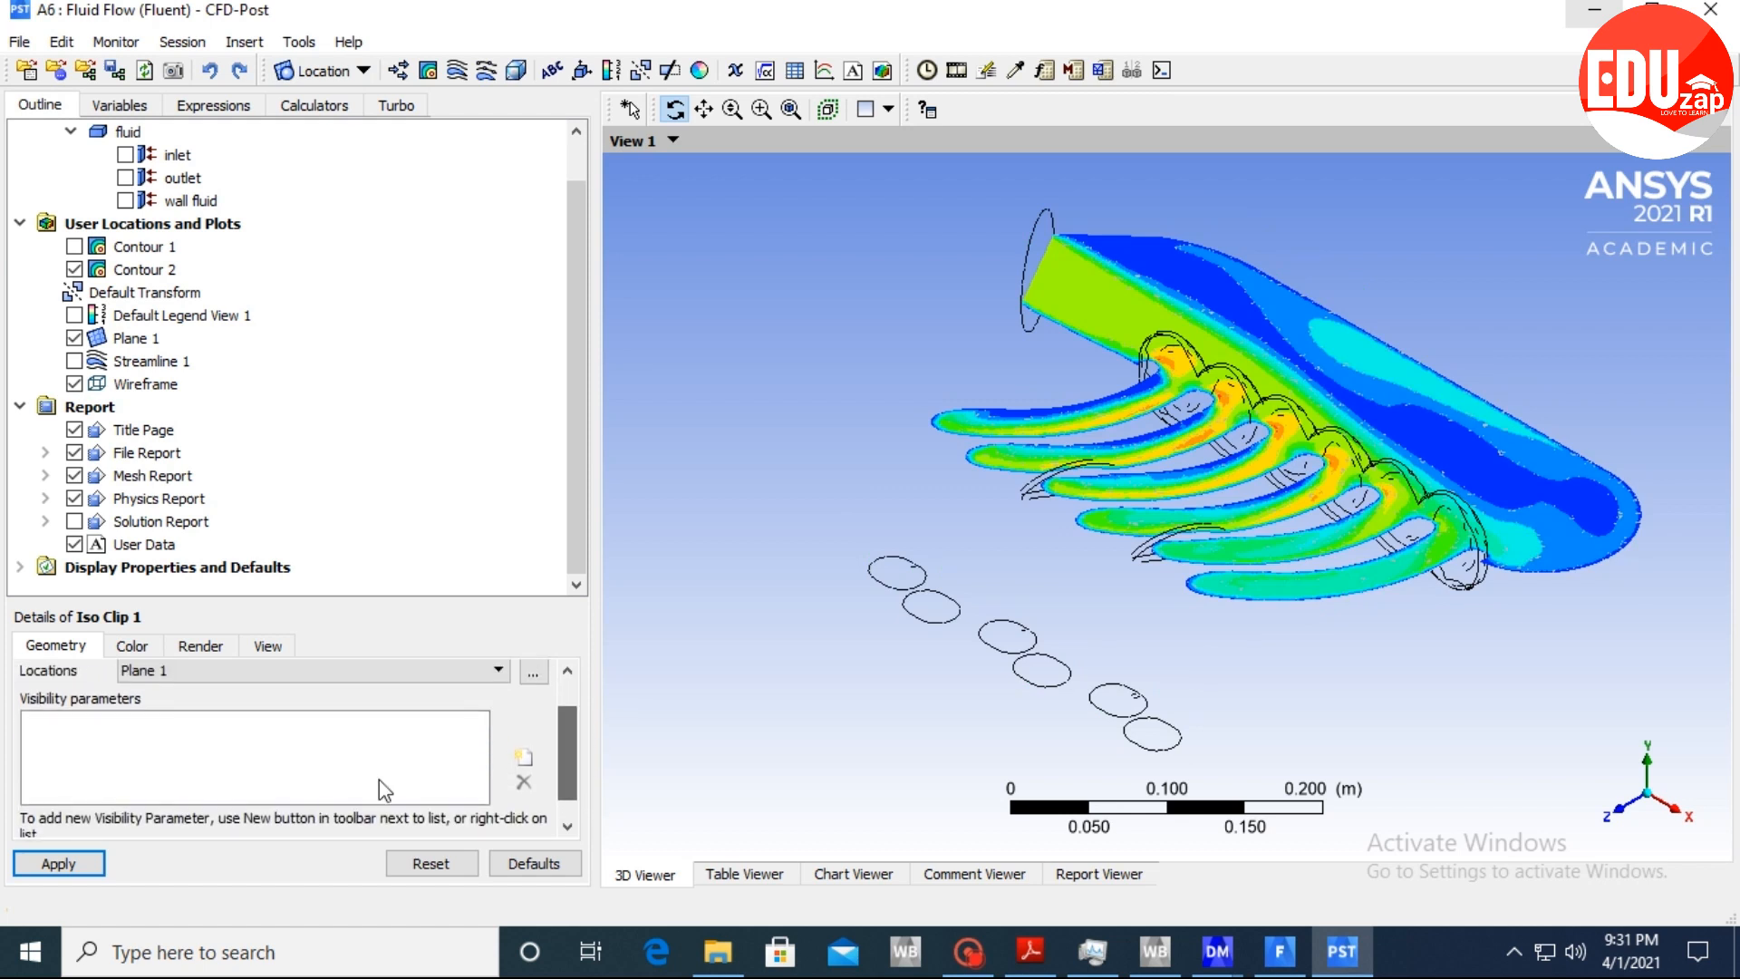
{"action": "left_click", "coordinate": [526, 759]}
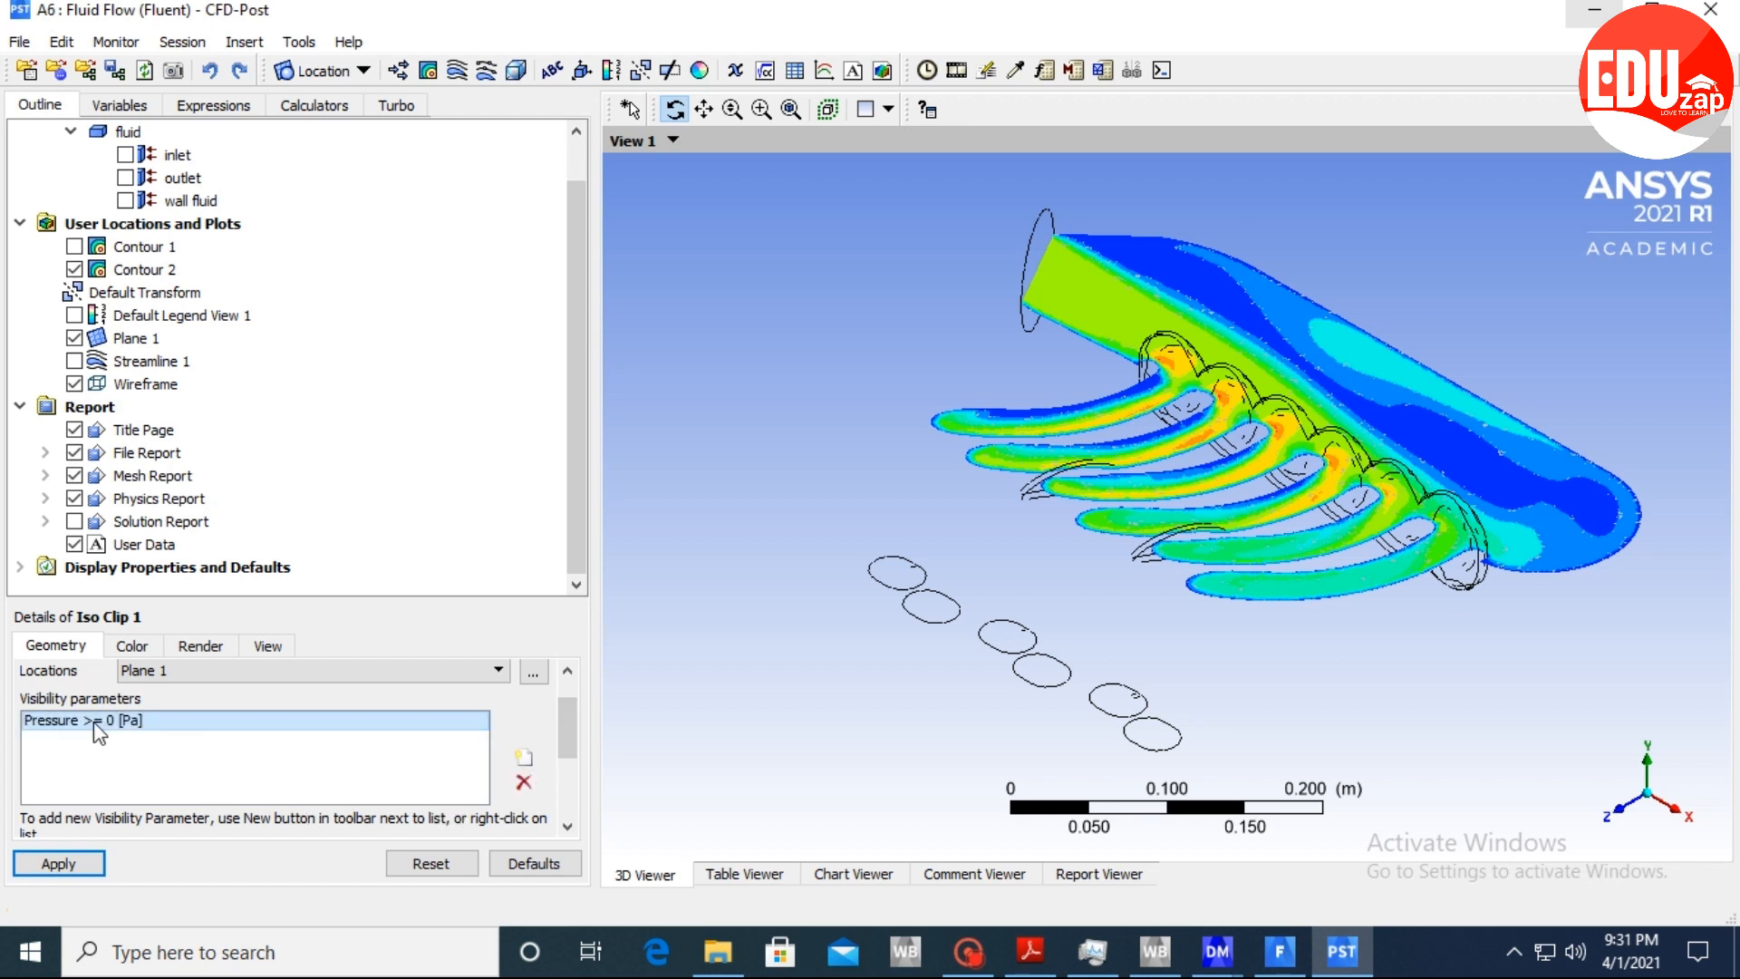
Define the visibility parameter of Iso Clip 1 as Velocity <= 32 m s^-1 and apply it.
{"action": "scroll", "coordinate": [571, 748], "scroll_direction": "down", "scroll_amount": 3}
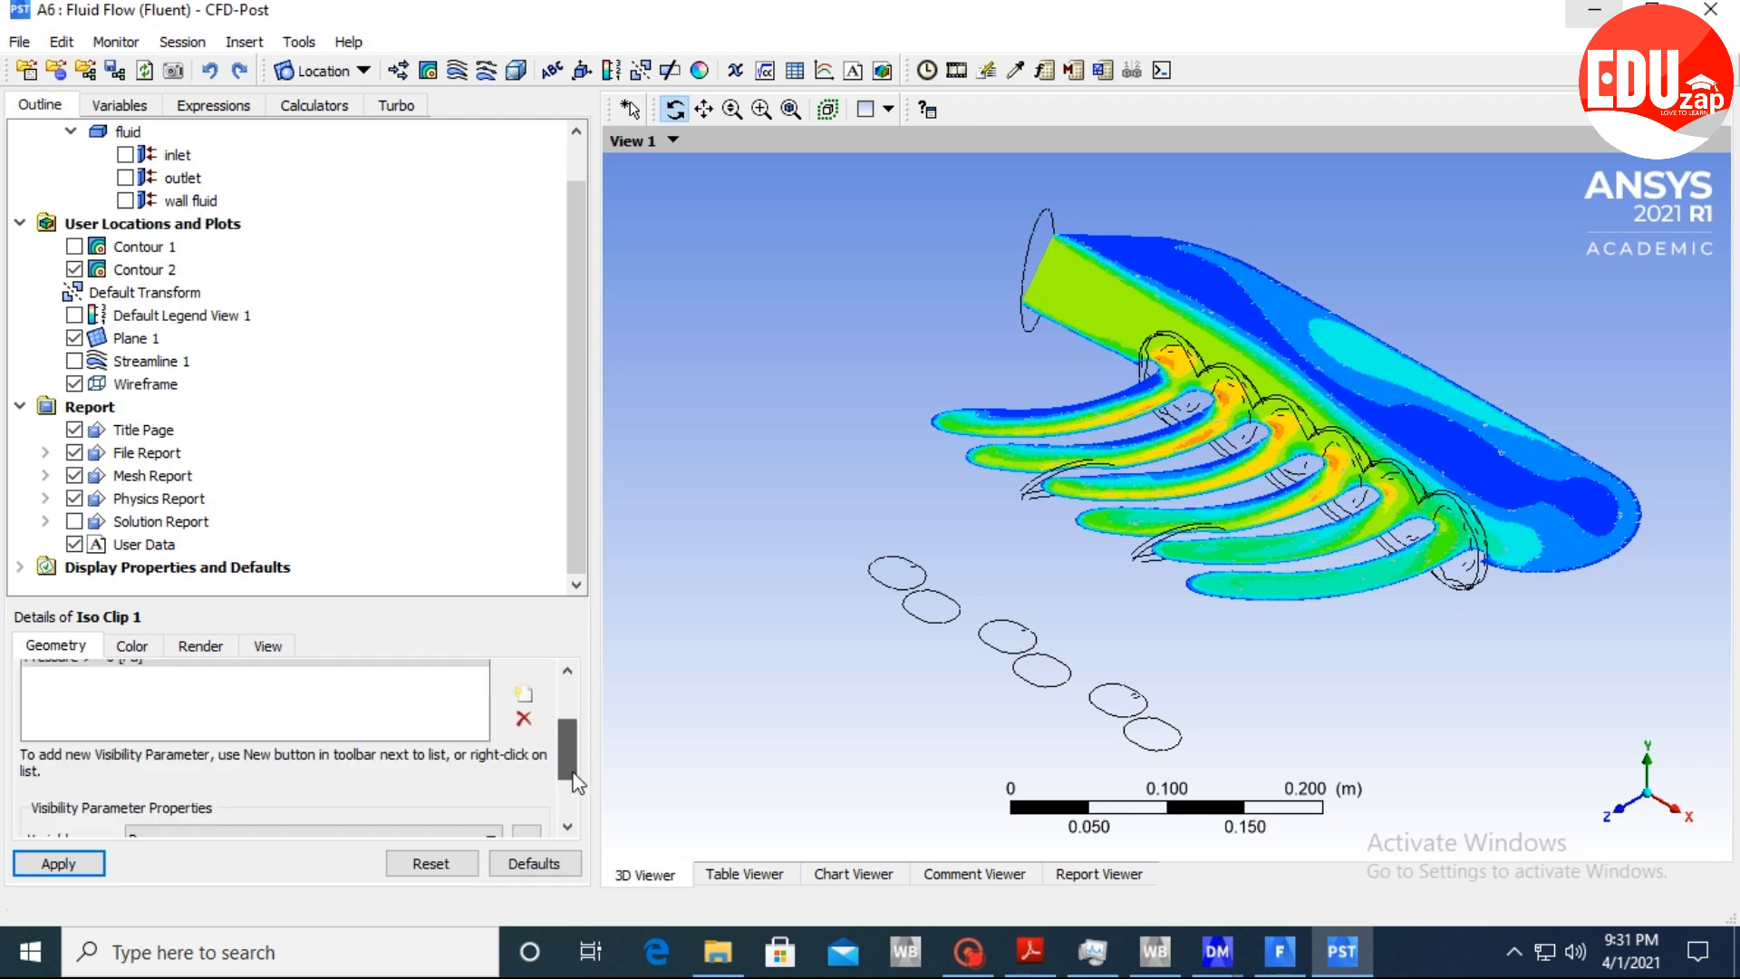
{"action": "left_click", "coordinate": [194, 776]}
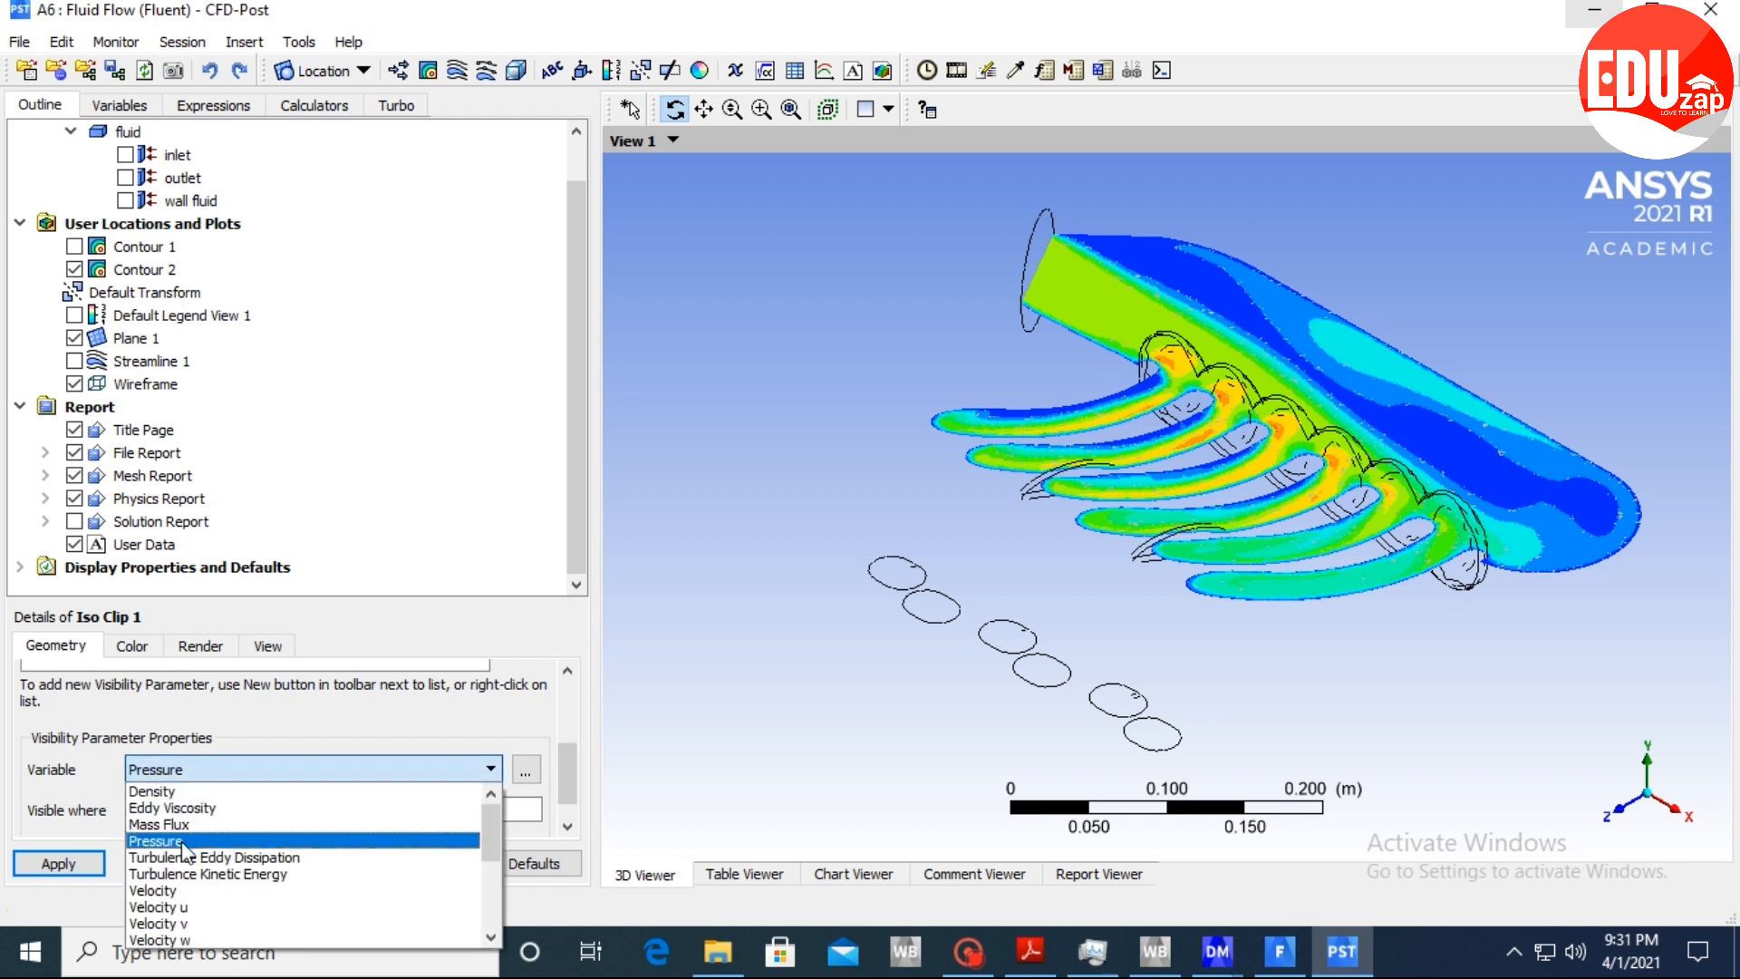
{"action": "left_click", "coordinate": [154, 894]}
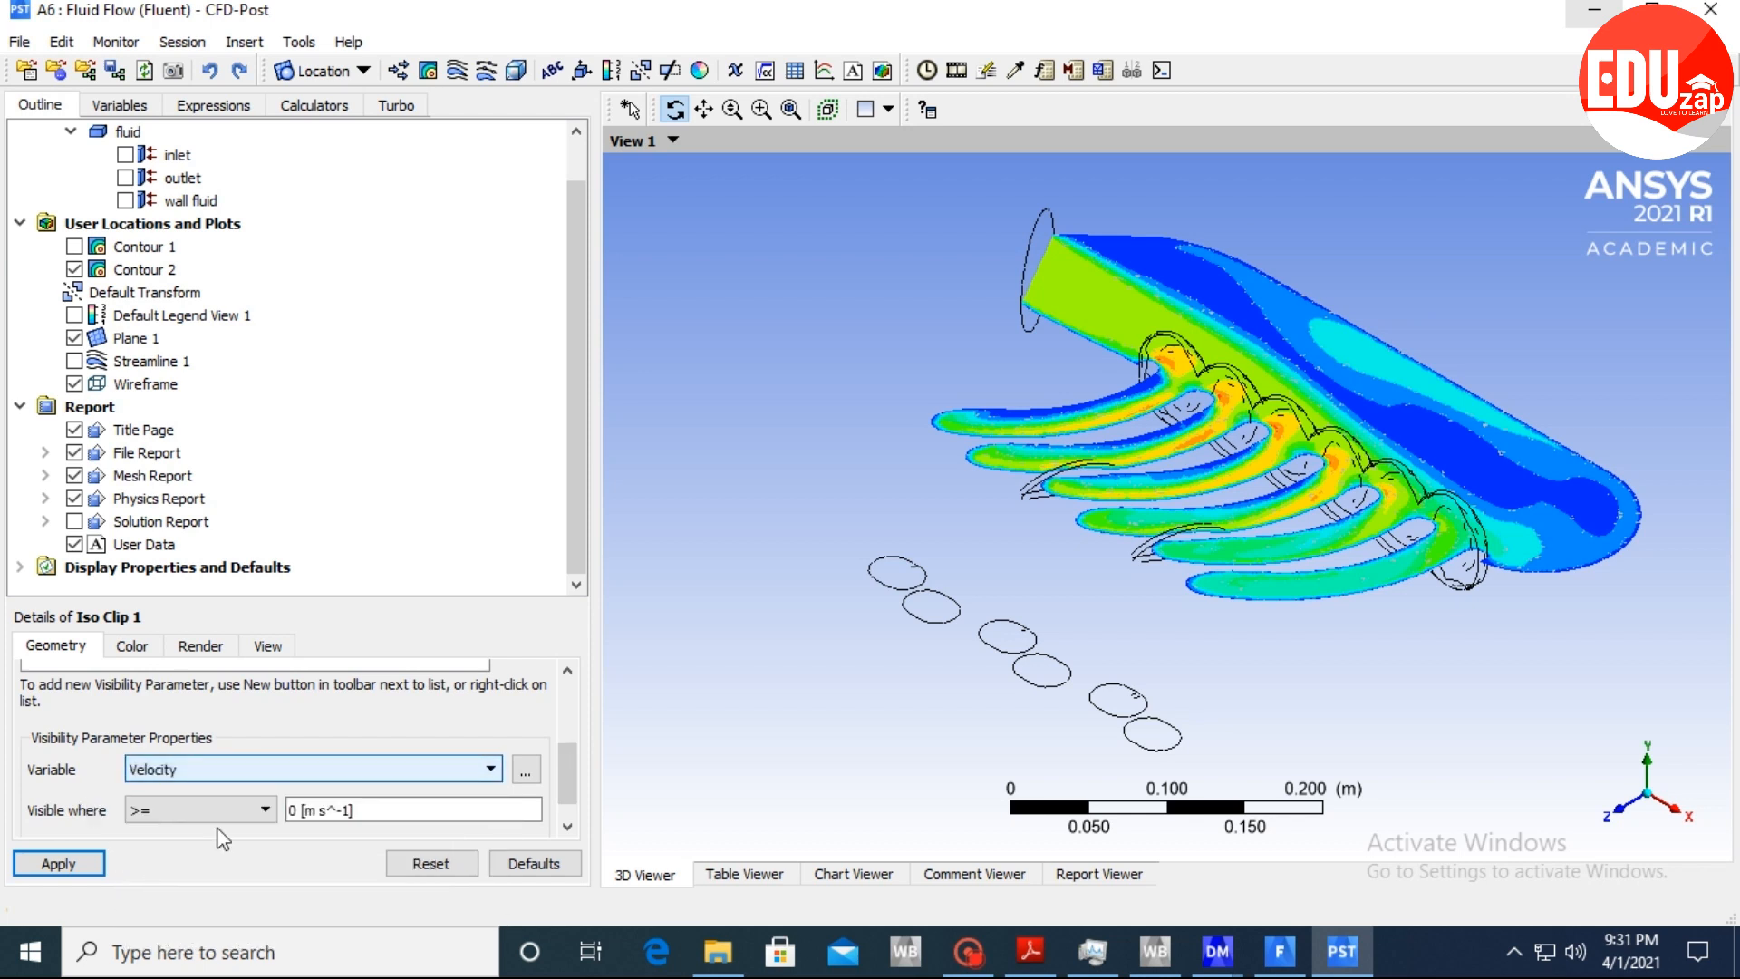
{"action": "left_click_drag", "start_coordinate": [564, 760], "coordinate": [564, 781]}
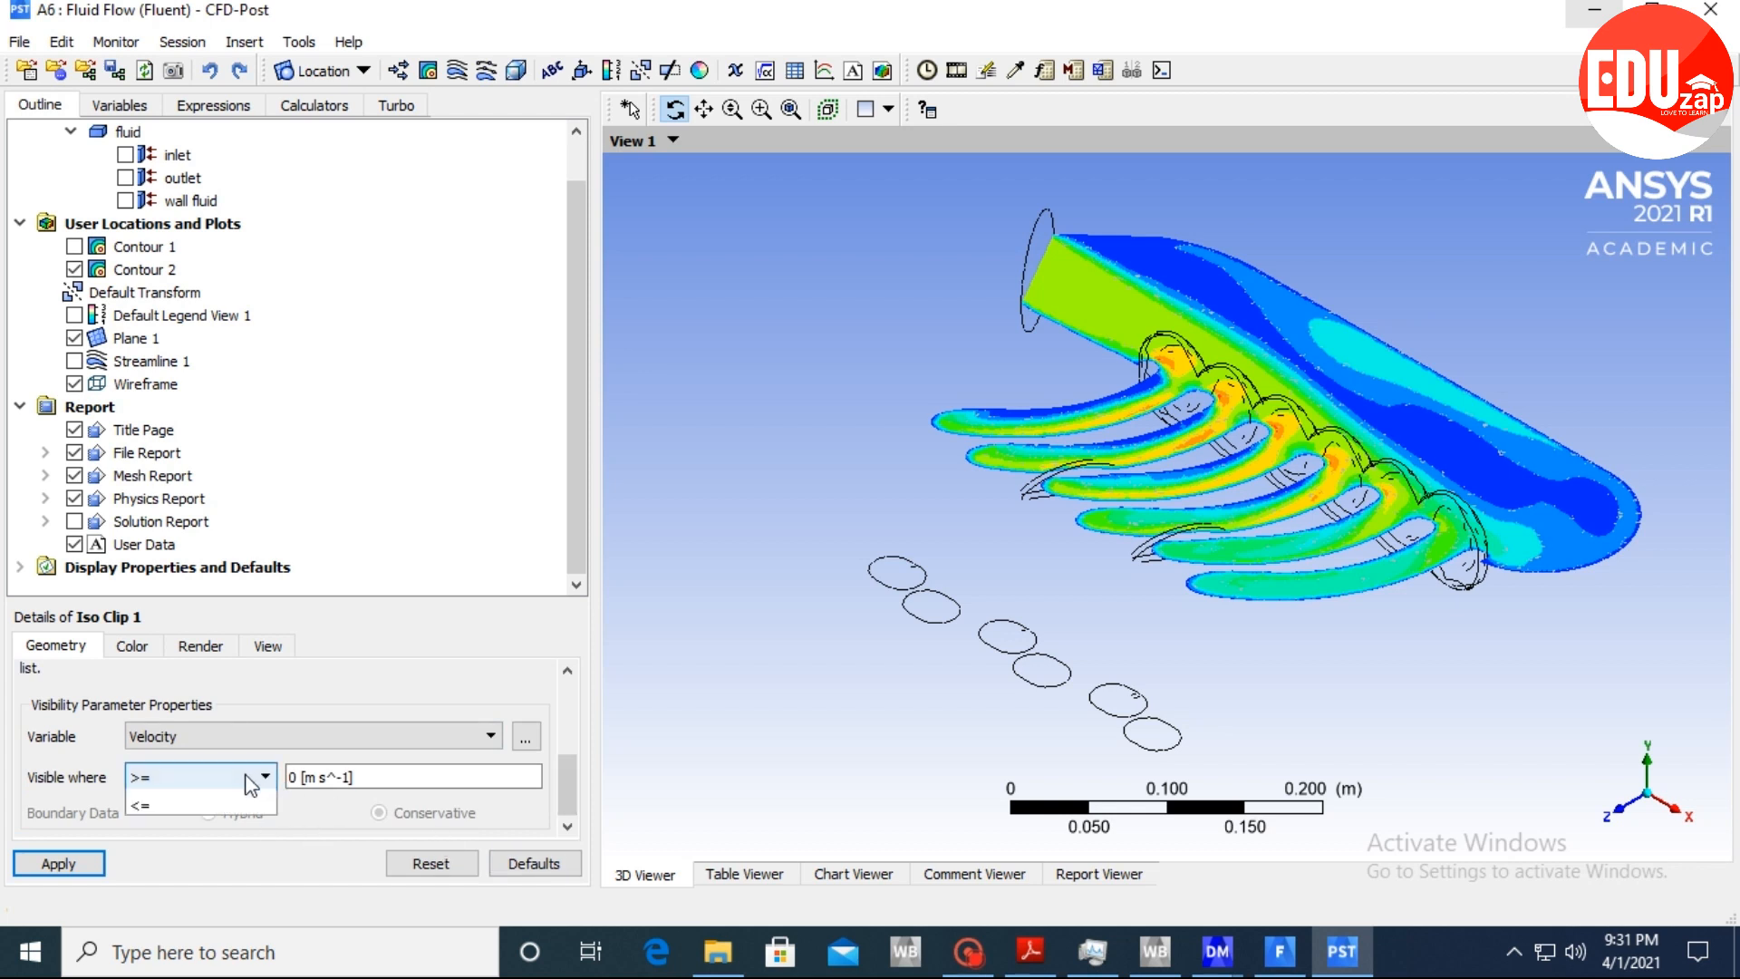
{"action": "left_click", "coordinate": [159, 777]}
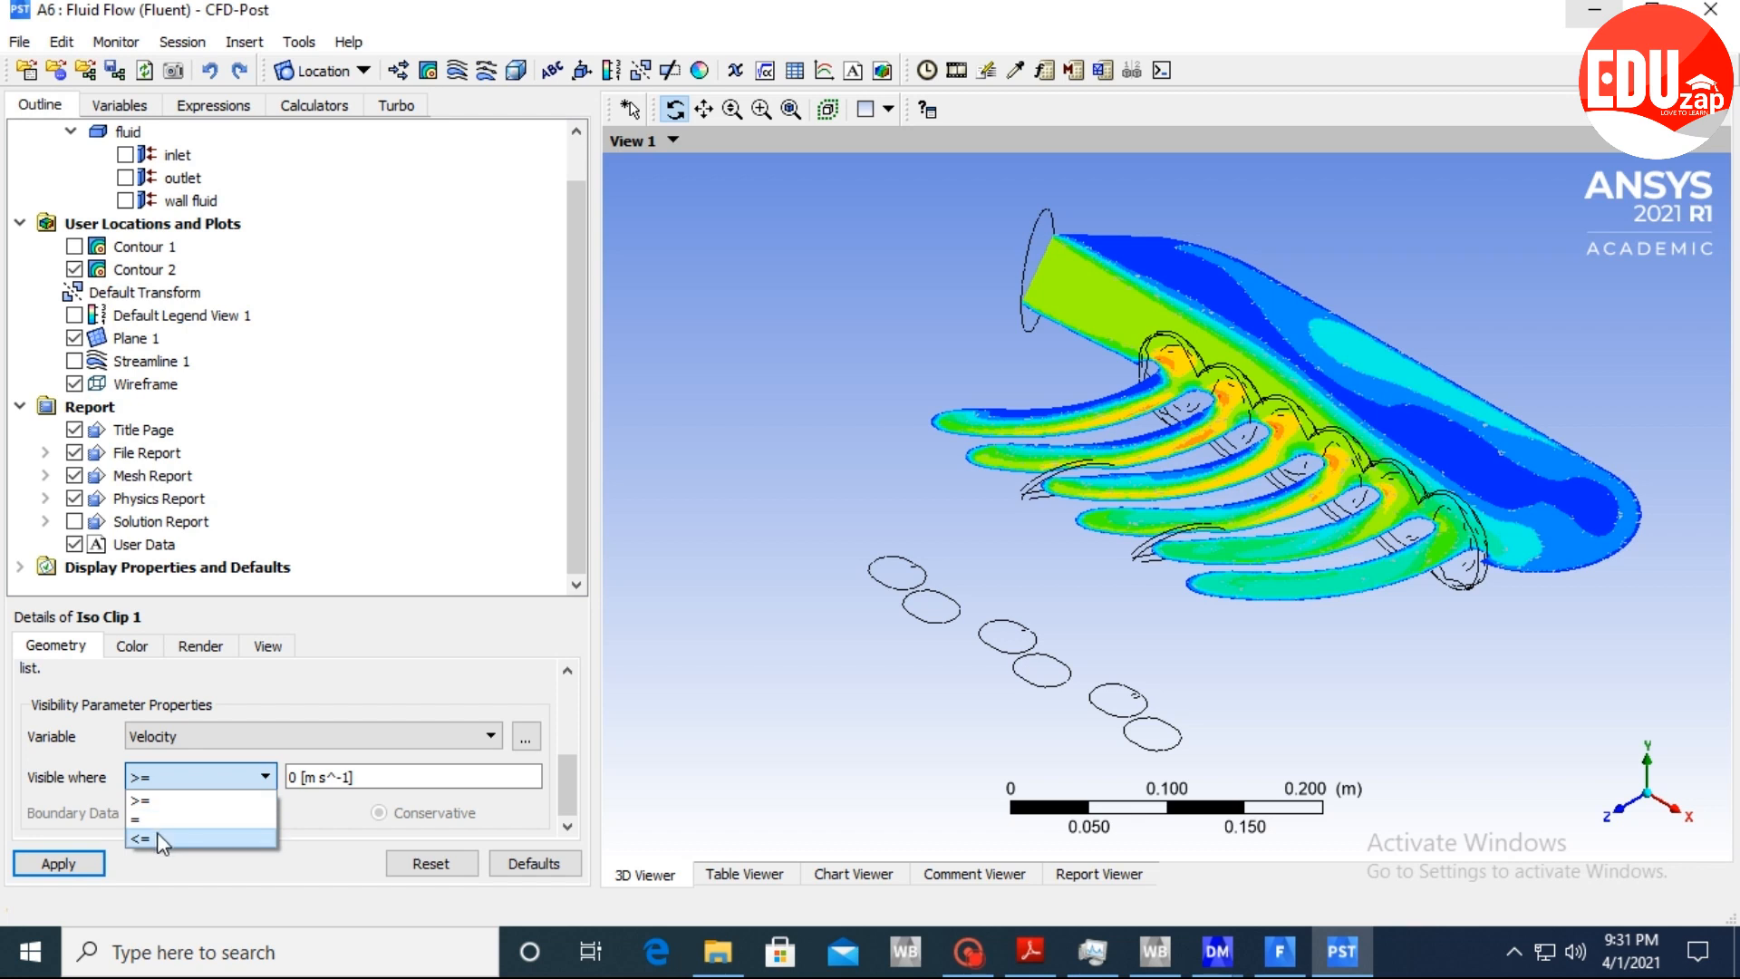
{"action": "left_click", "coordinate": [160, 839]}
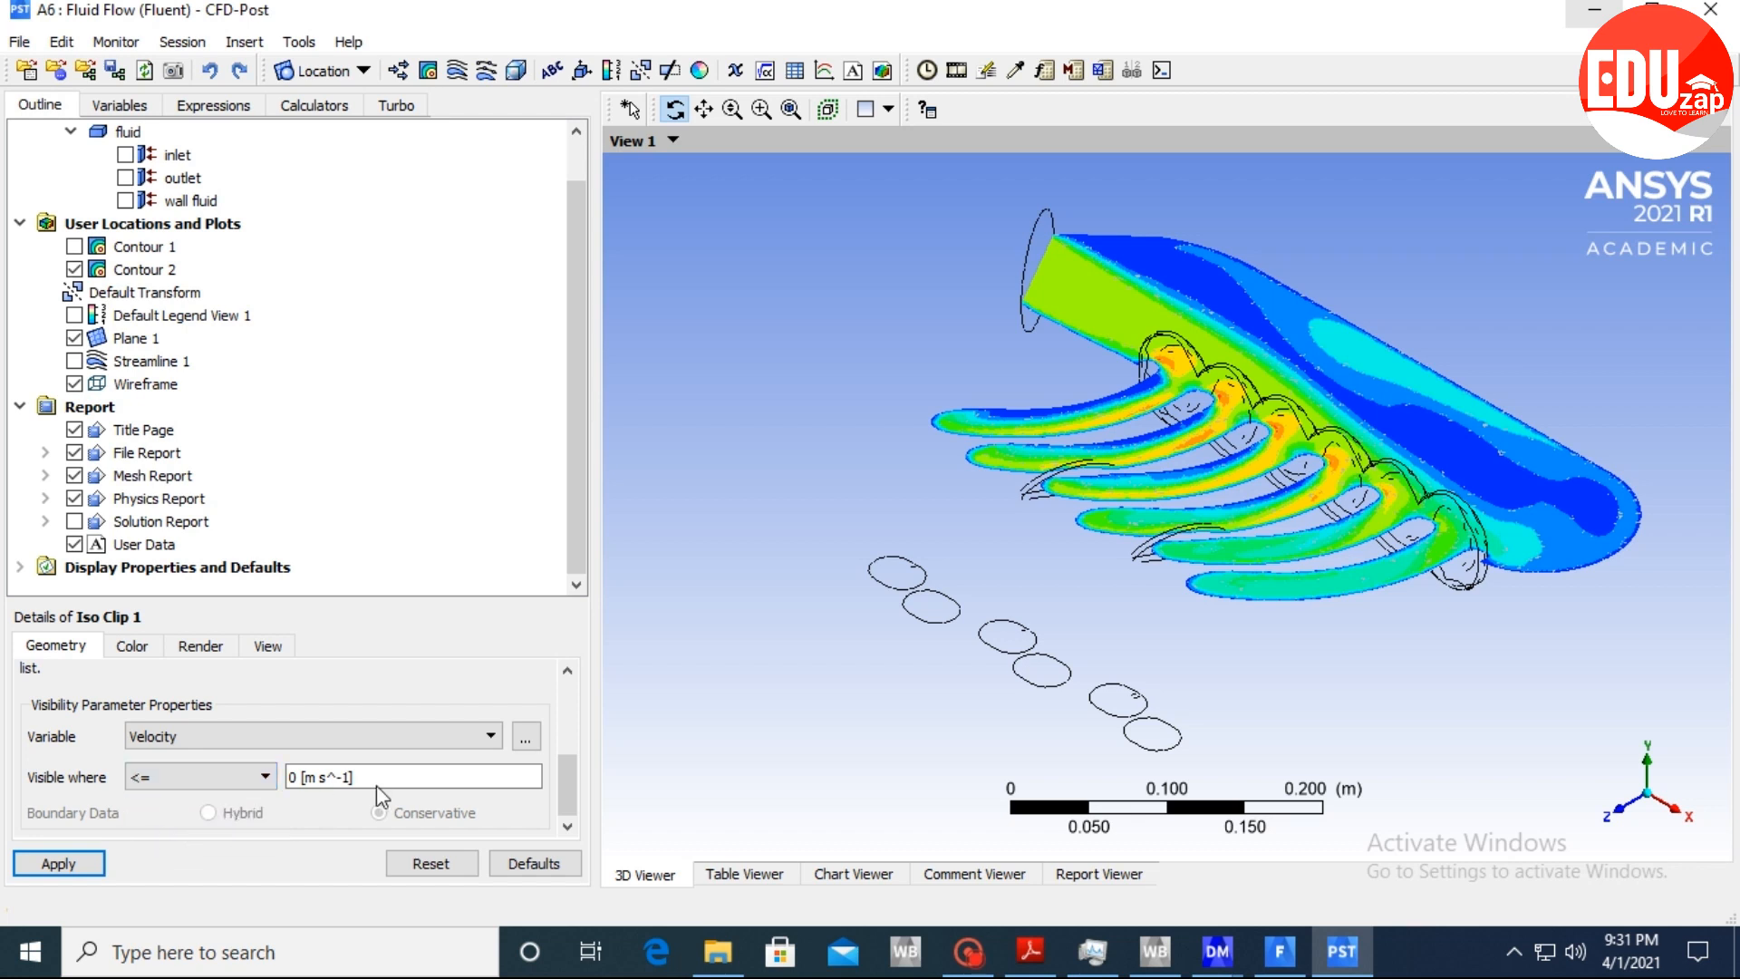
{"action": "left_click", "coordinate": [289, 781]}
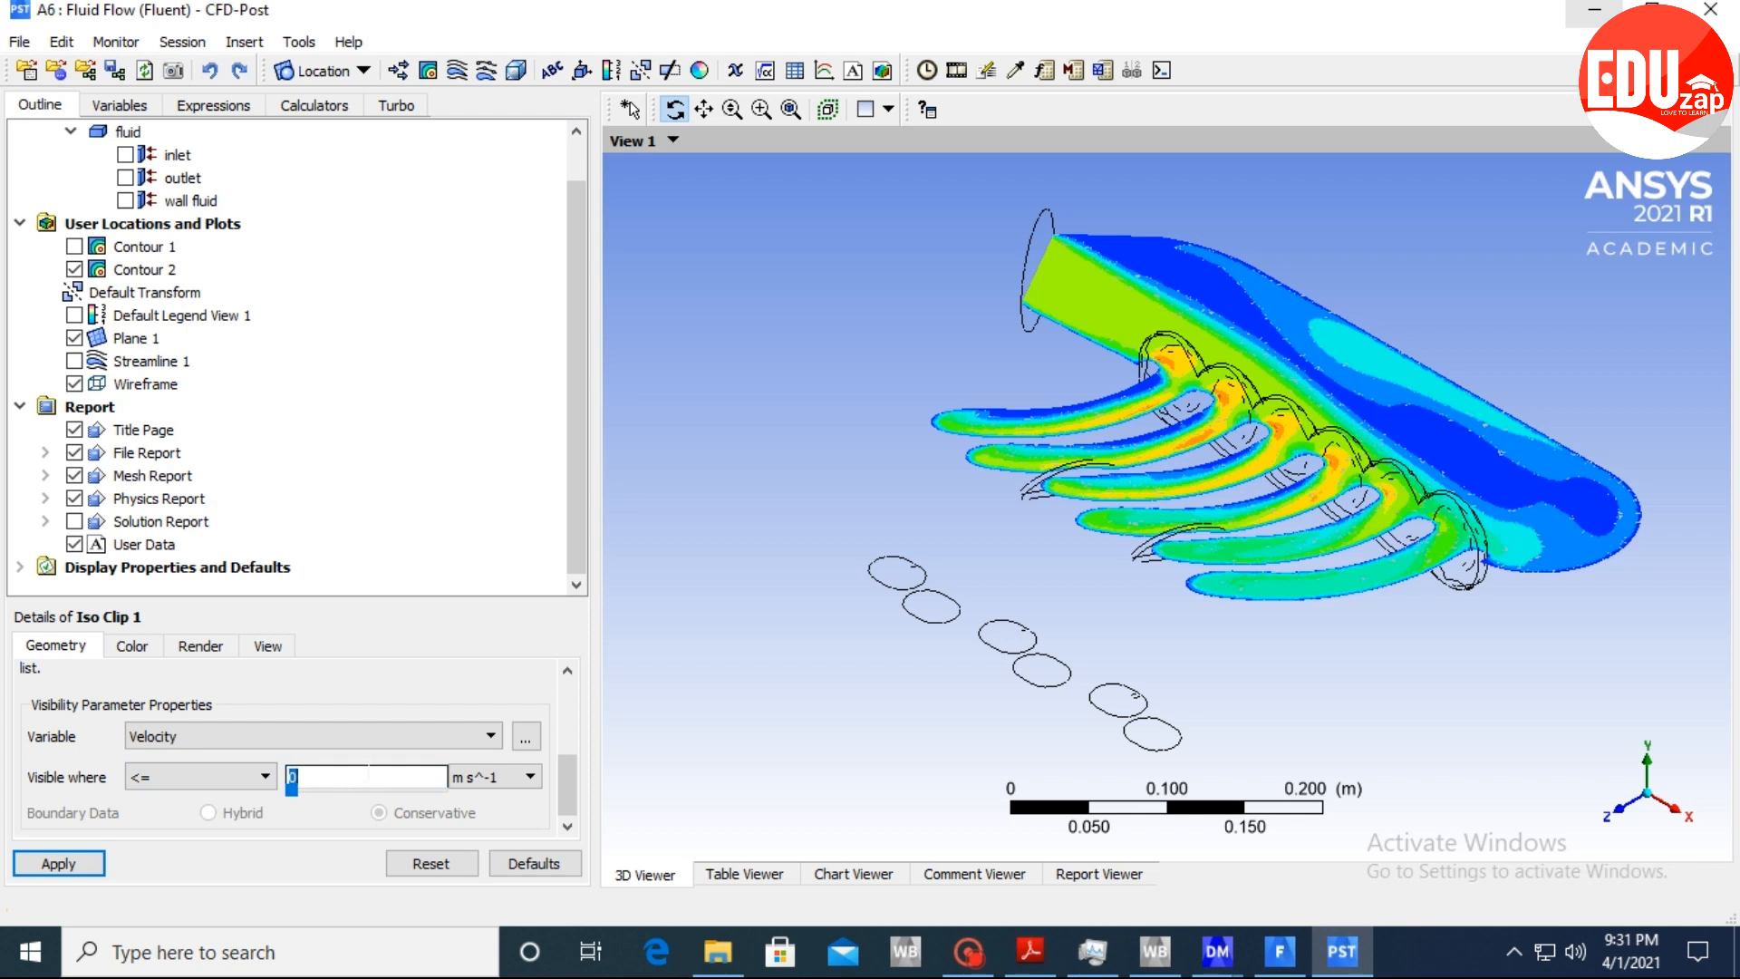
{"action": "type", "text": "32"}
{"action": "left_click", "coordinate": [70, 859]}
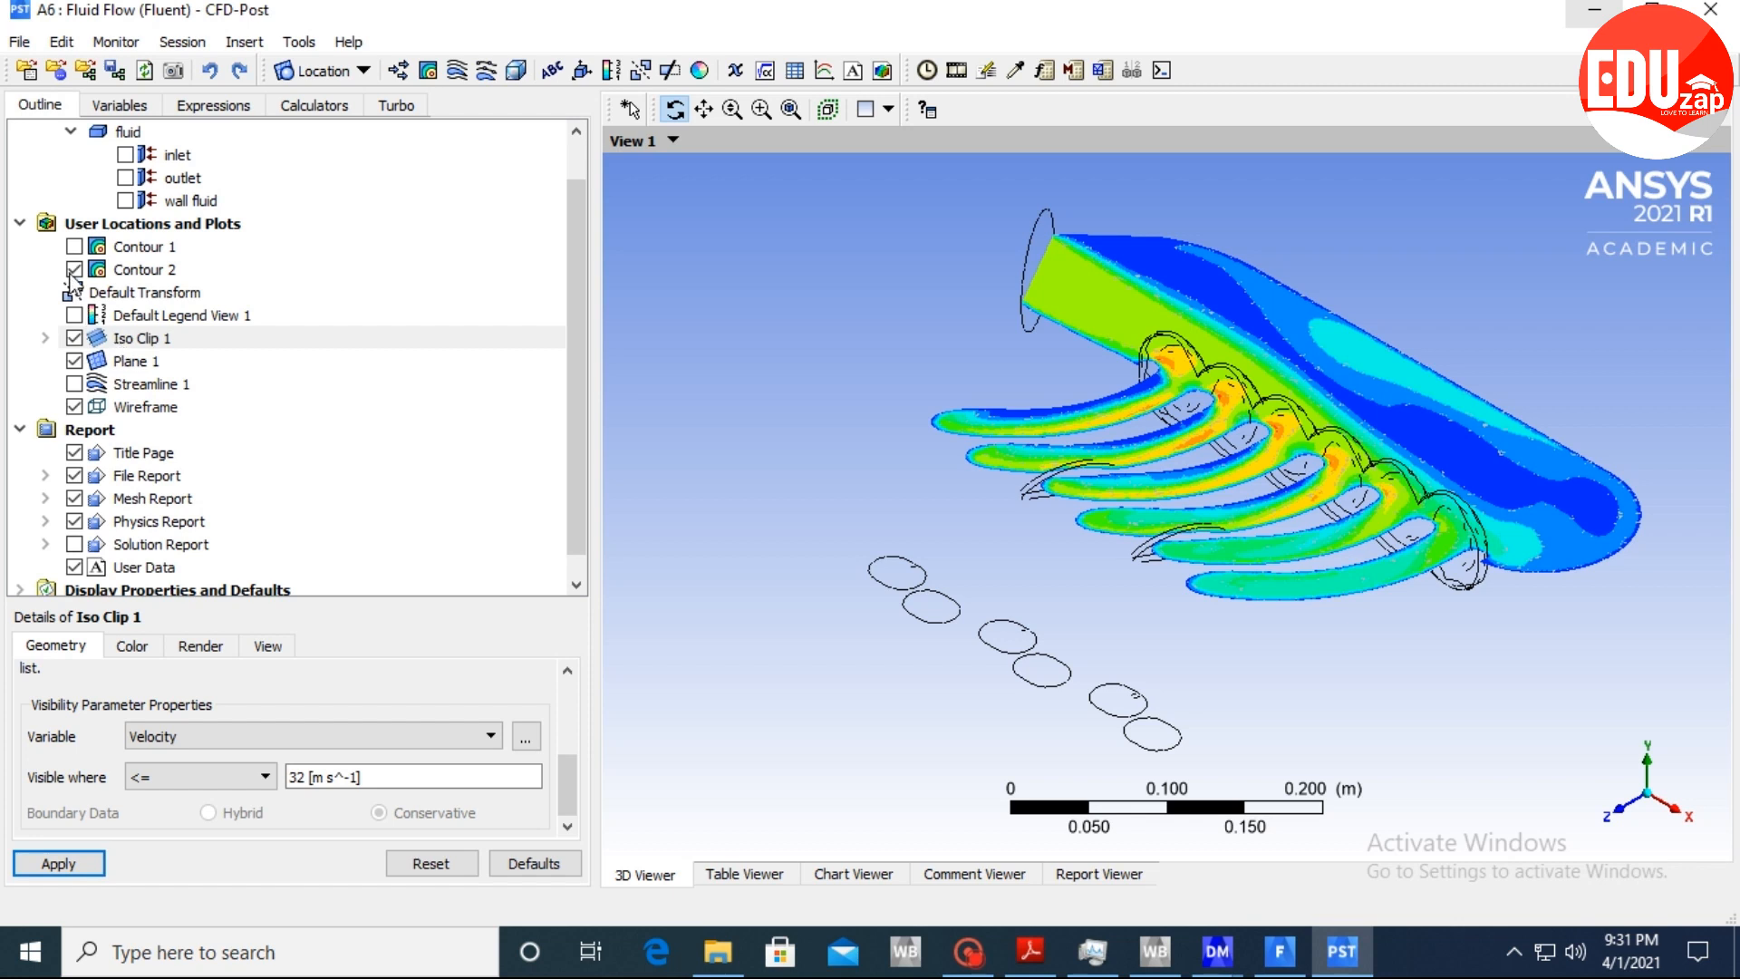
Hide Contour 2 and color Iso Clip 1 by the variable Velocity with the Global range, applying the change.
{"action": "left_click", "coordinate": [74, 269]}
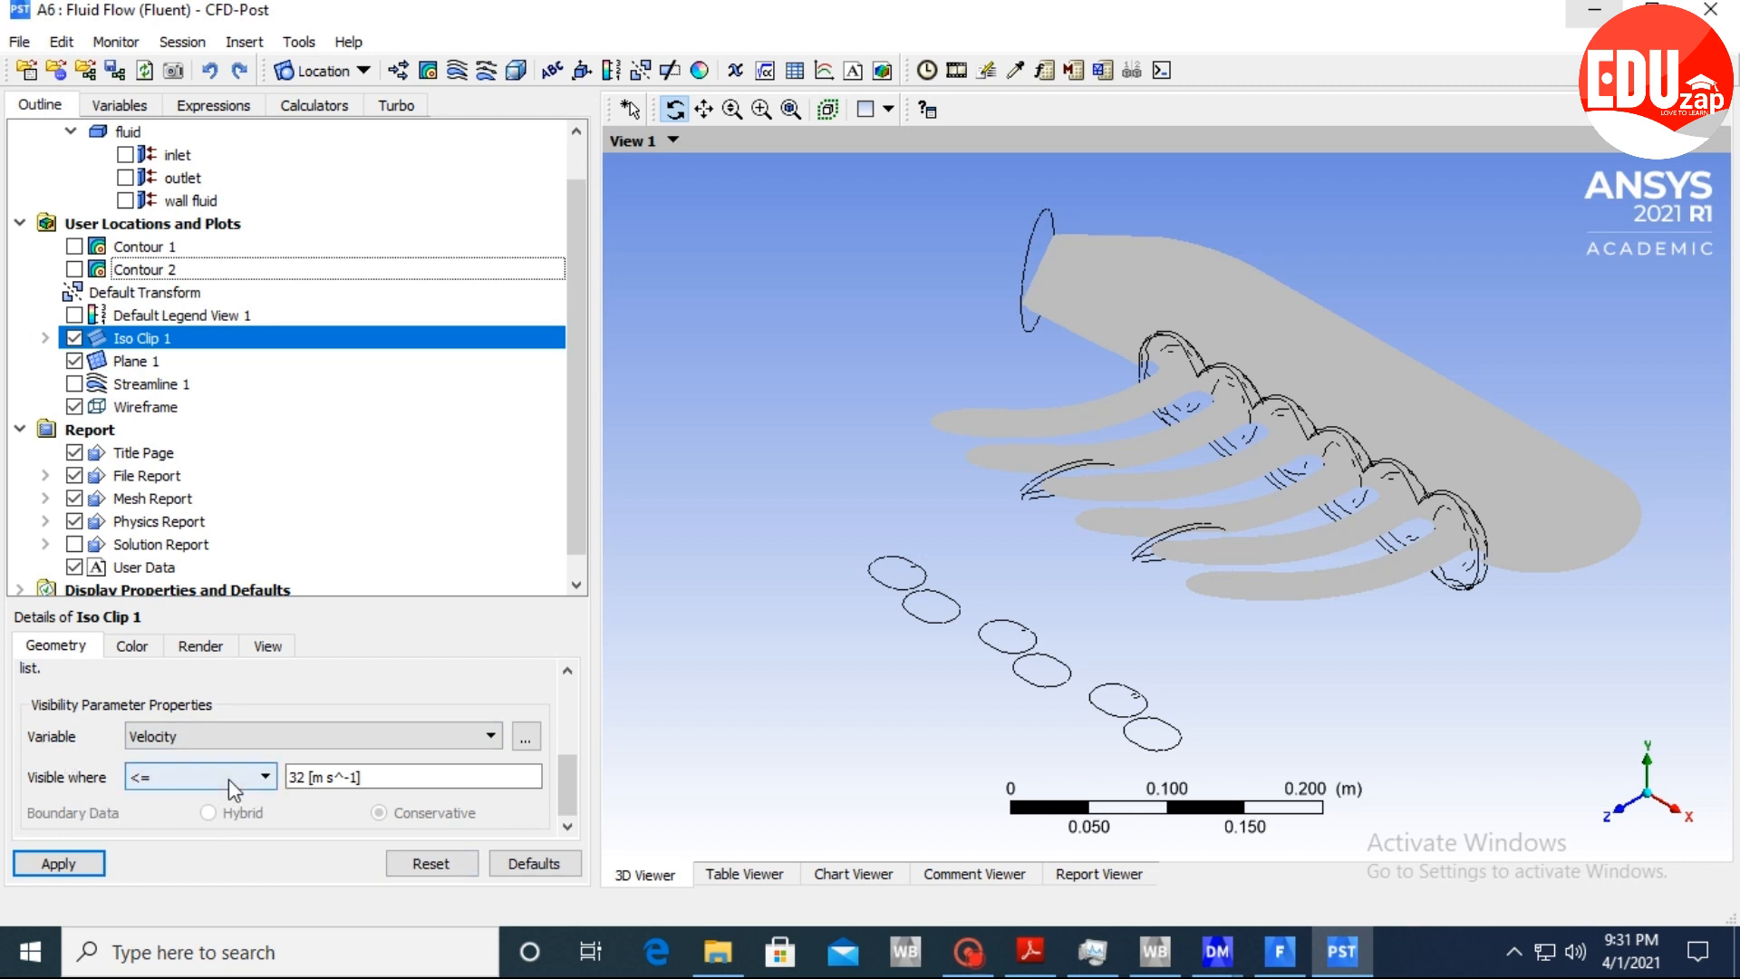
{"action": "left_click", "coordinate": [131, 646]}
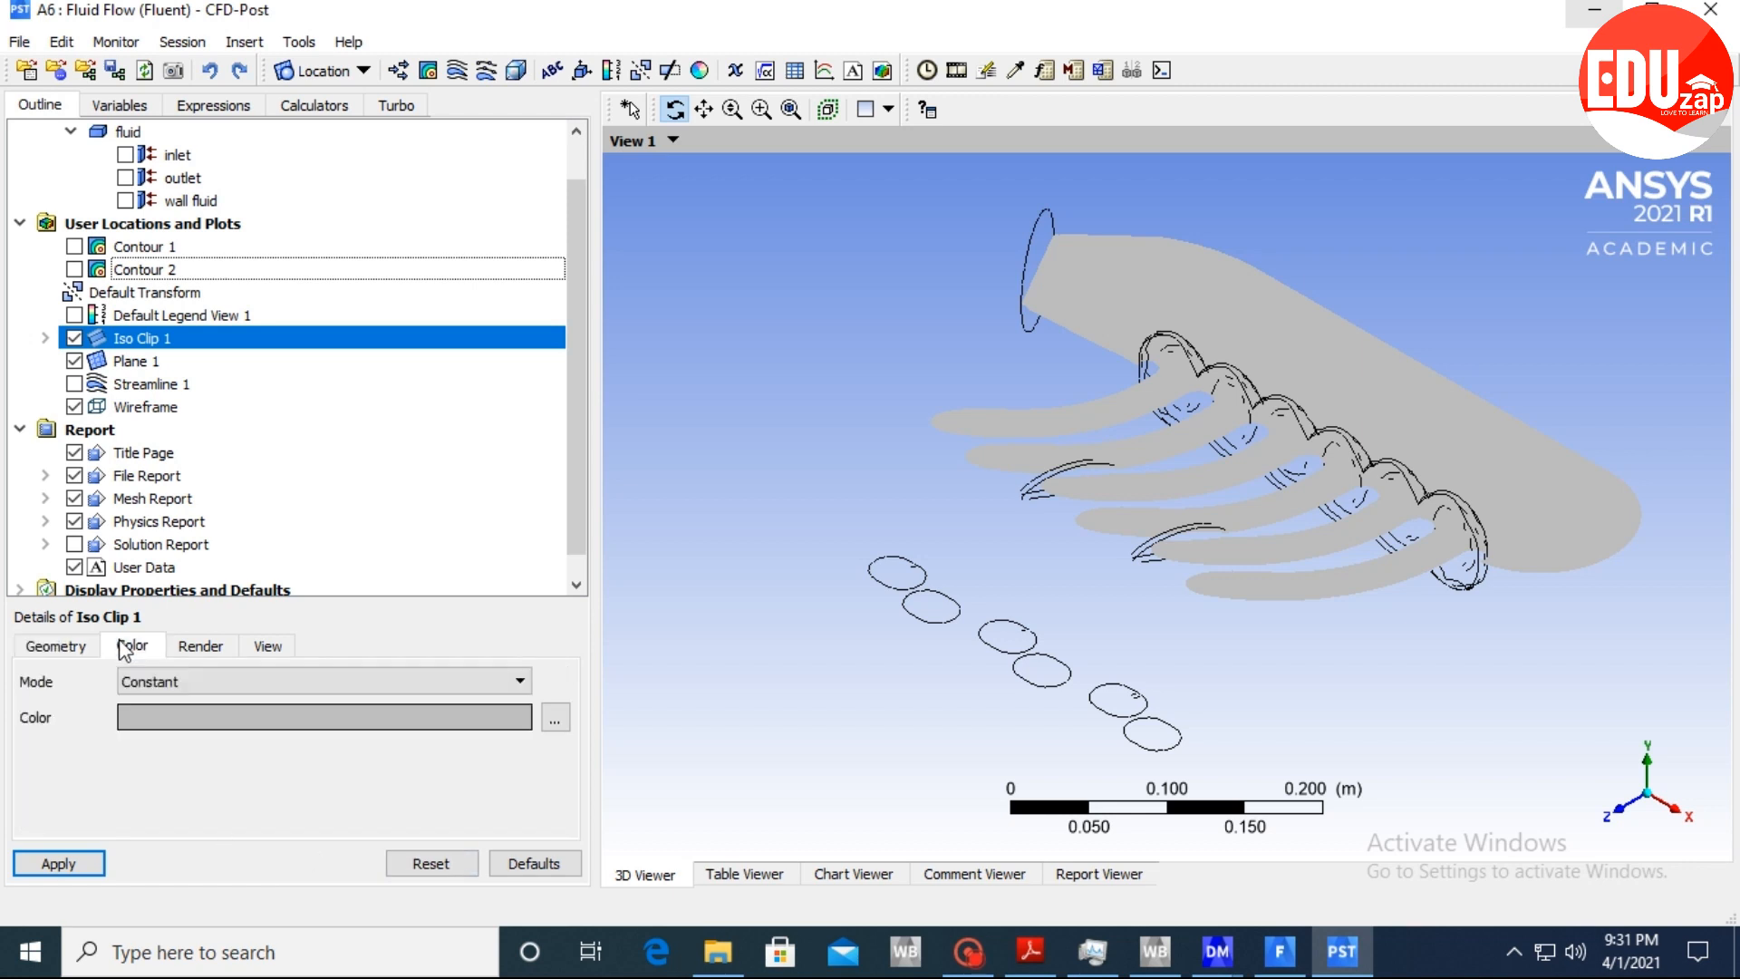
{"action": "left_click", "coordinate": [147, 687]}
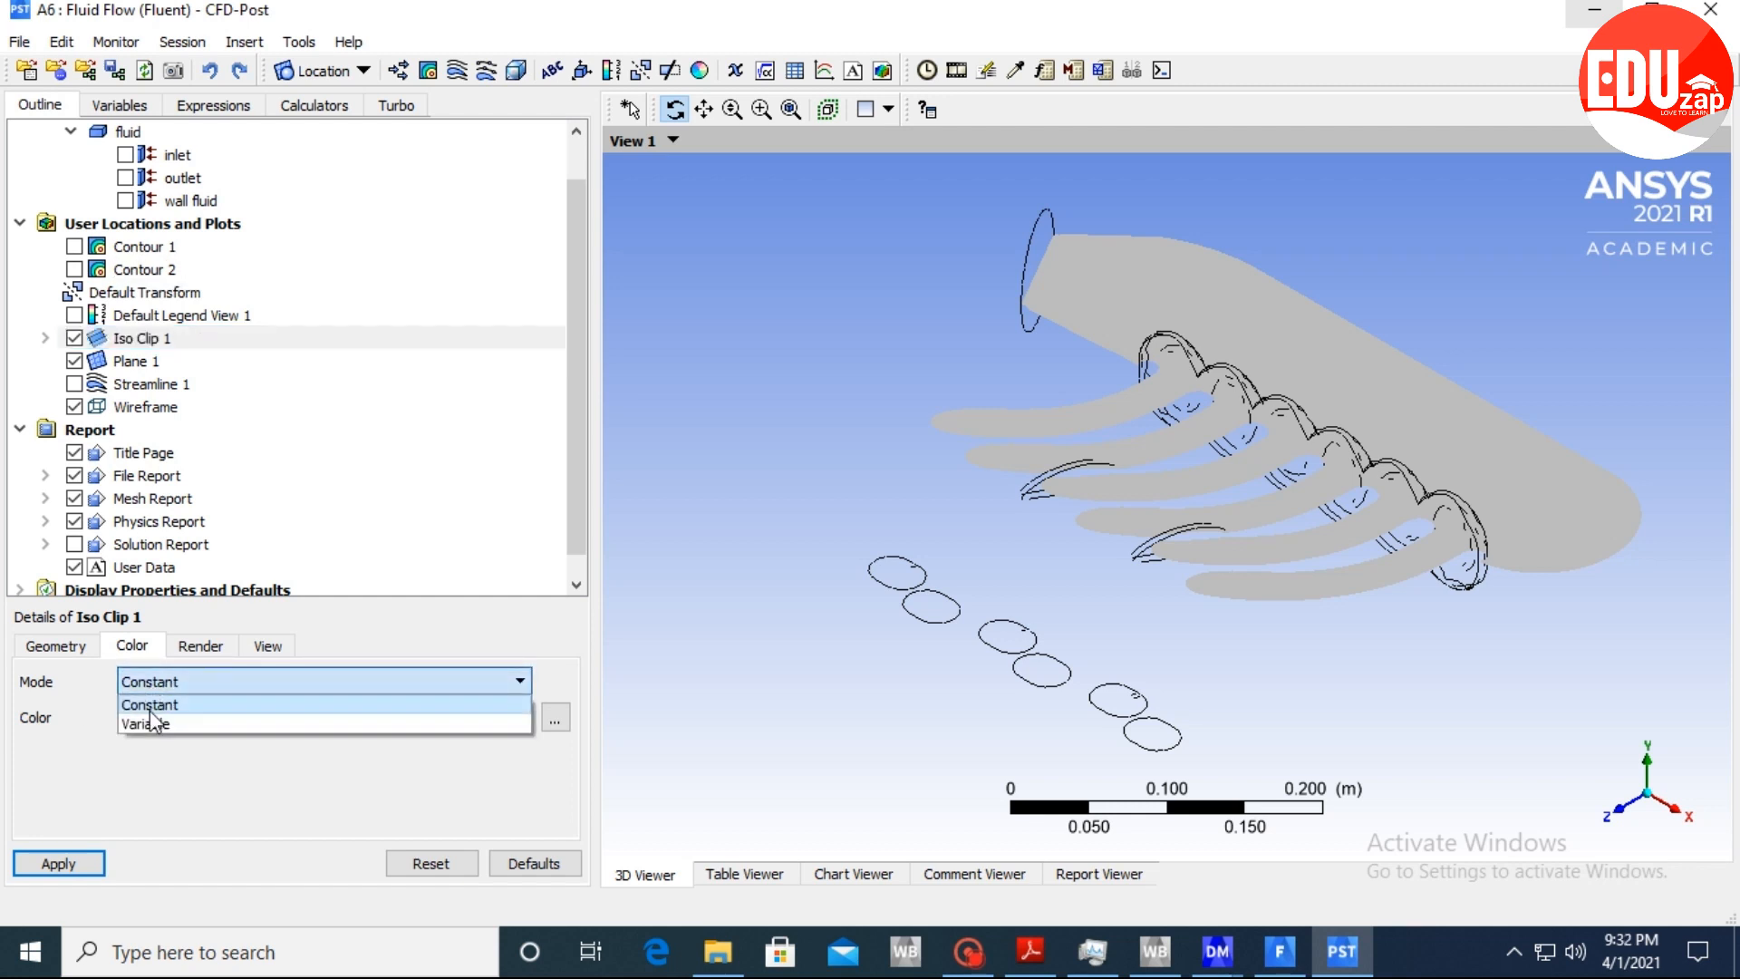
{"action": "left_click", "coordinate": [152, 722]}
{"action": "left_click", "coordinate": [217, 731]}
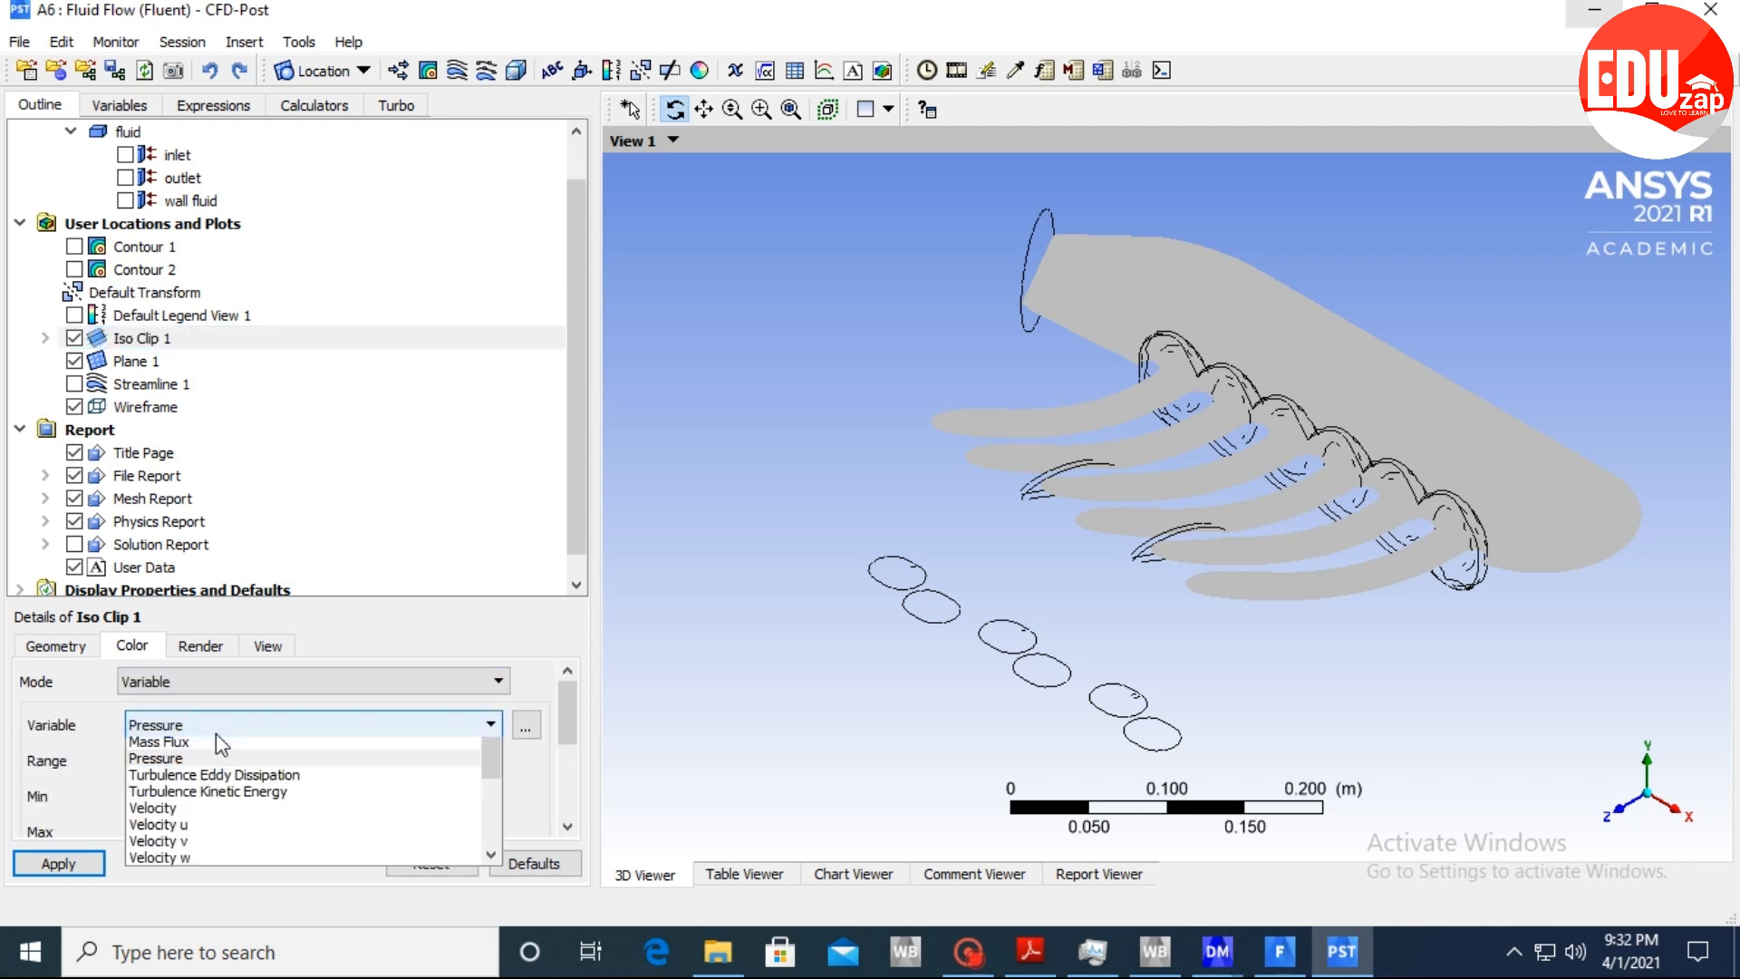
{"action": "scroll", "coordinate": [216, 732], "scroll_direction": "up", "scroll_amount": 1}
{"action": "left_click", "coordinate": [270, 846]}
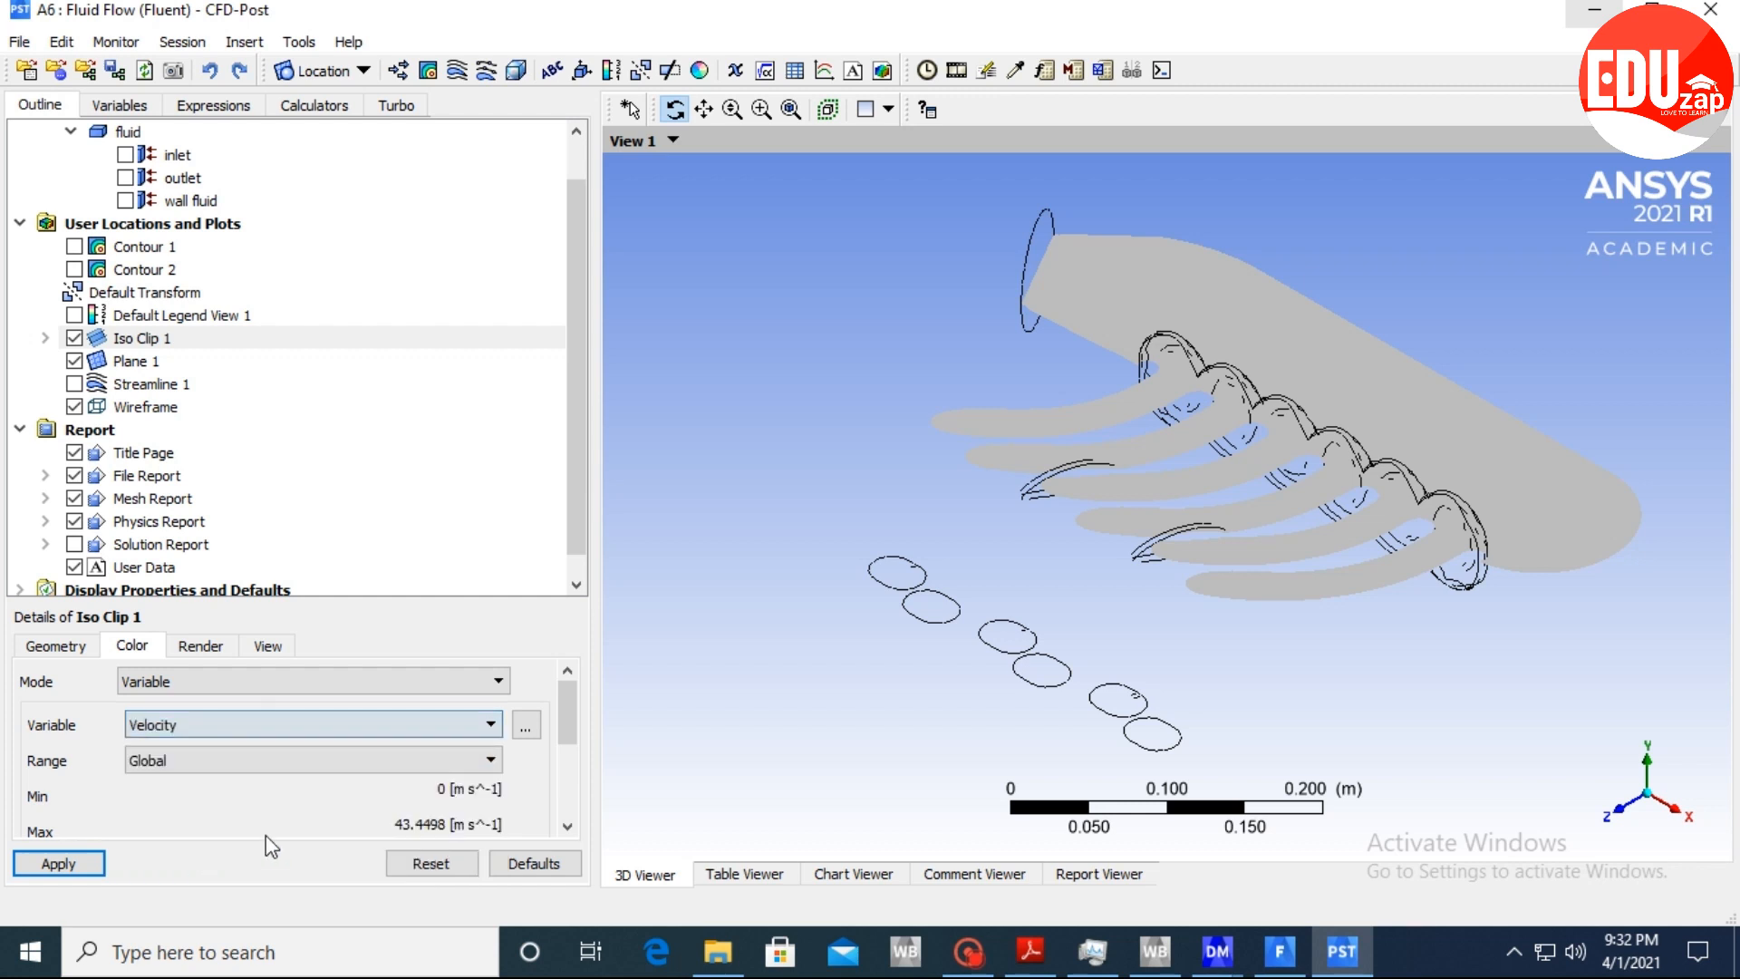
{"action": "left_click_drag", "start_coordinate": [567, 721], "coordinate": [609, 730]}
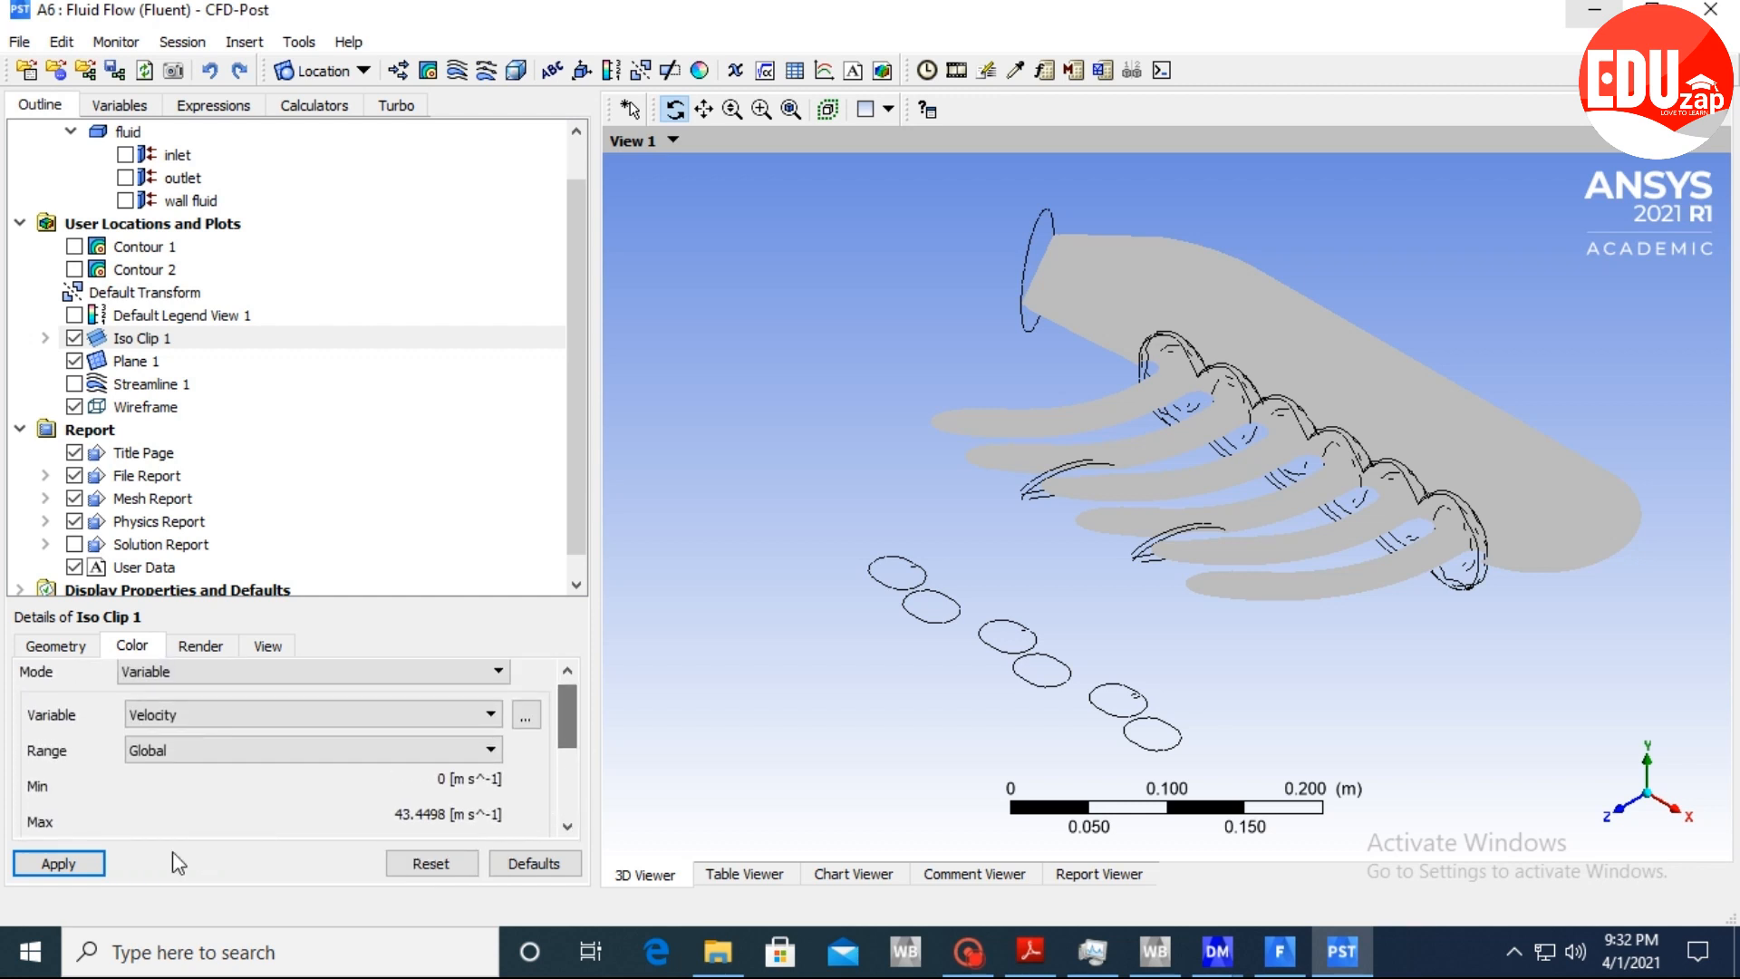
{"action": "left_click", "coordinate": [47, 861]}
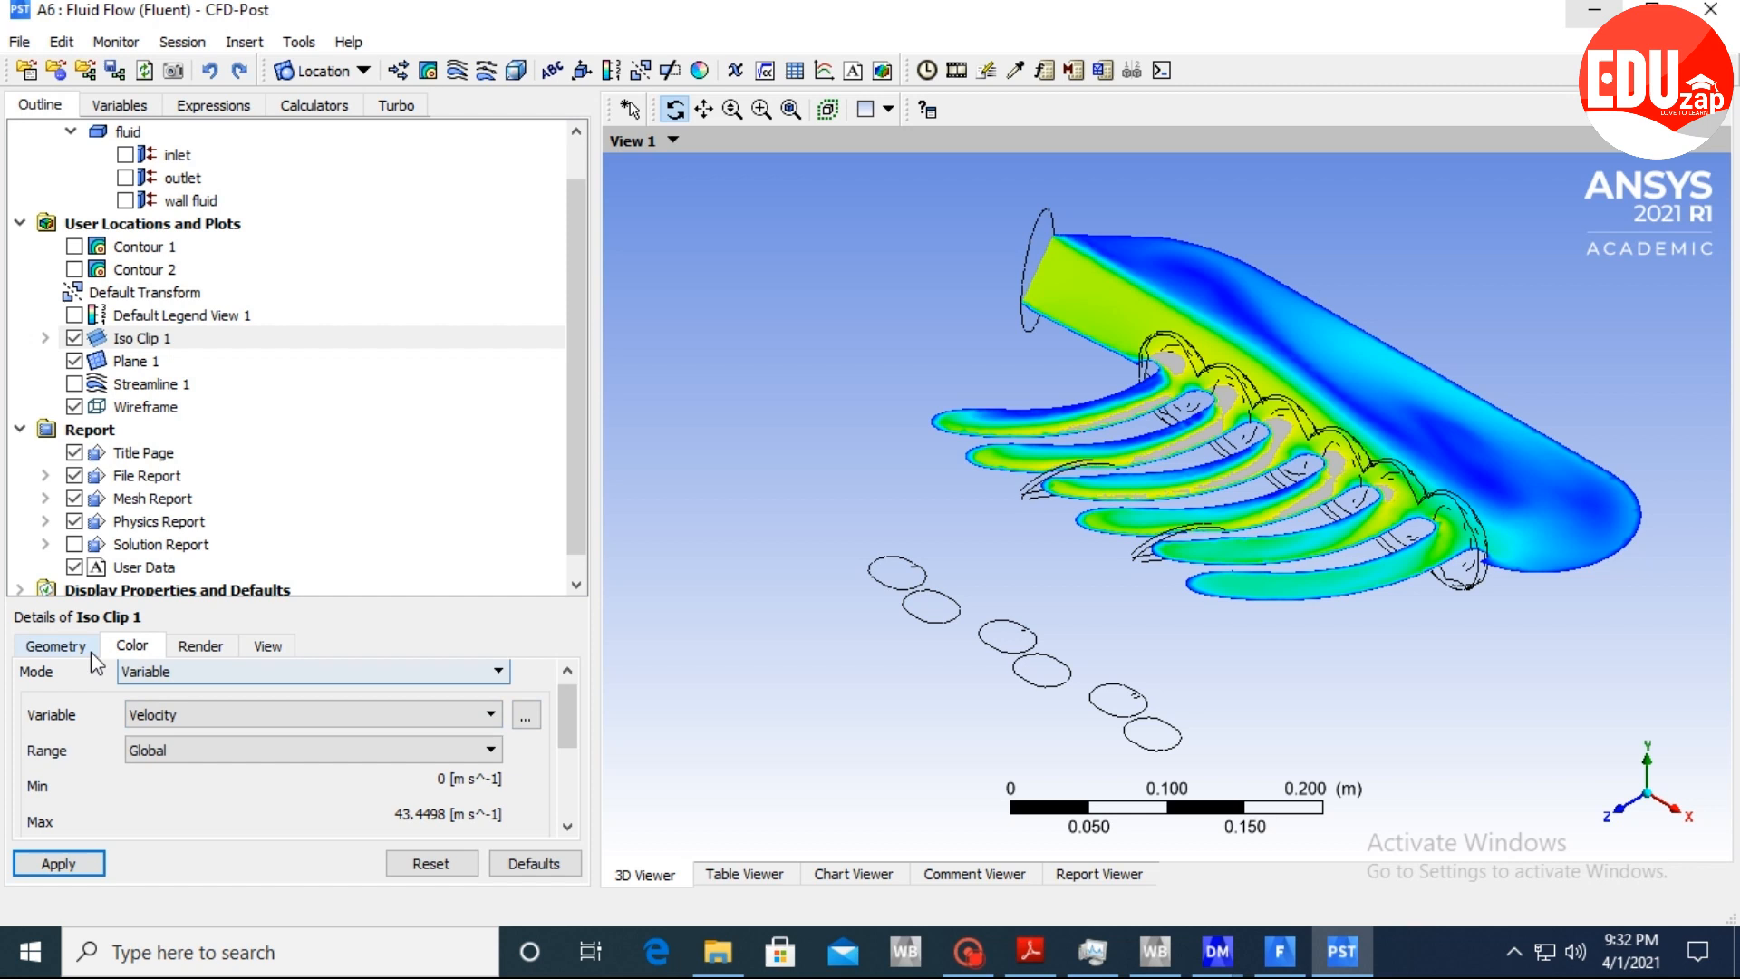
Try an iso line width of 10 on Iso Clip 1 and restore the width to 2.
{"action": "left_click", "coordinate": [56, 647]}
{"action": "left_click", "coordinate": [201, 646]}
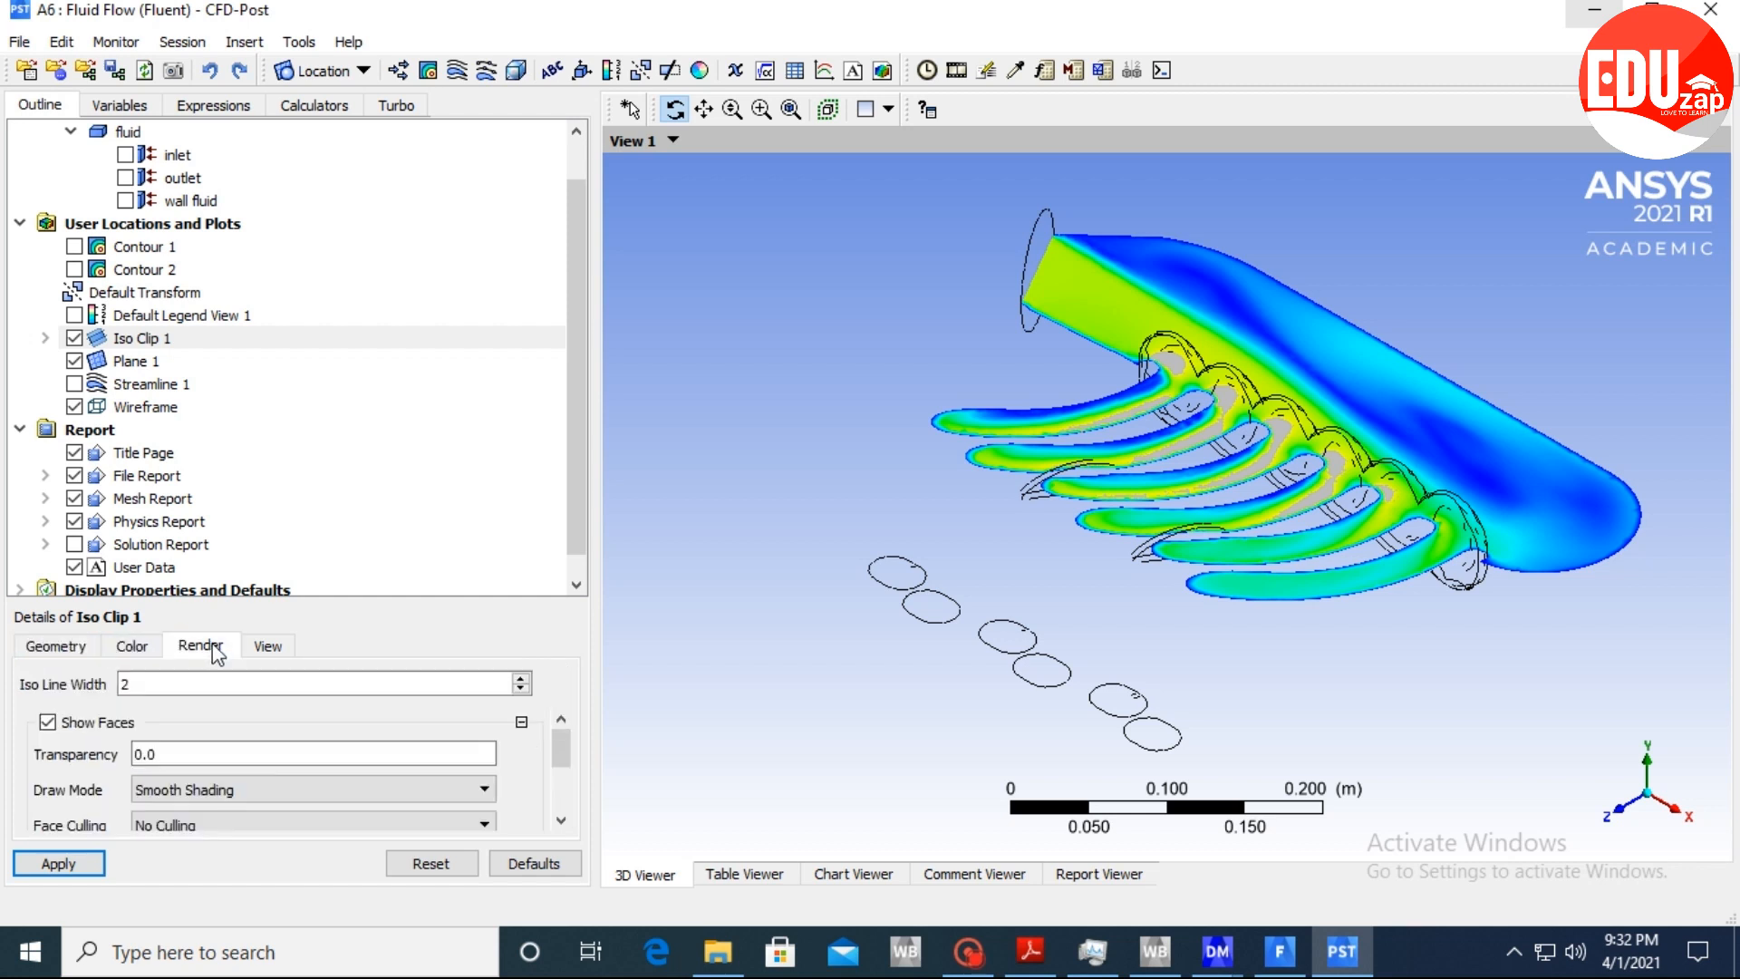
{"action": "left_click_drag", "start_coordinate": [569, 749], "coordinate": [588, 714]}
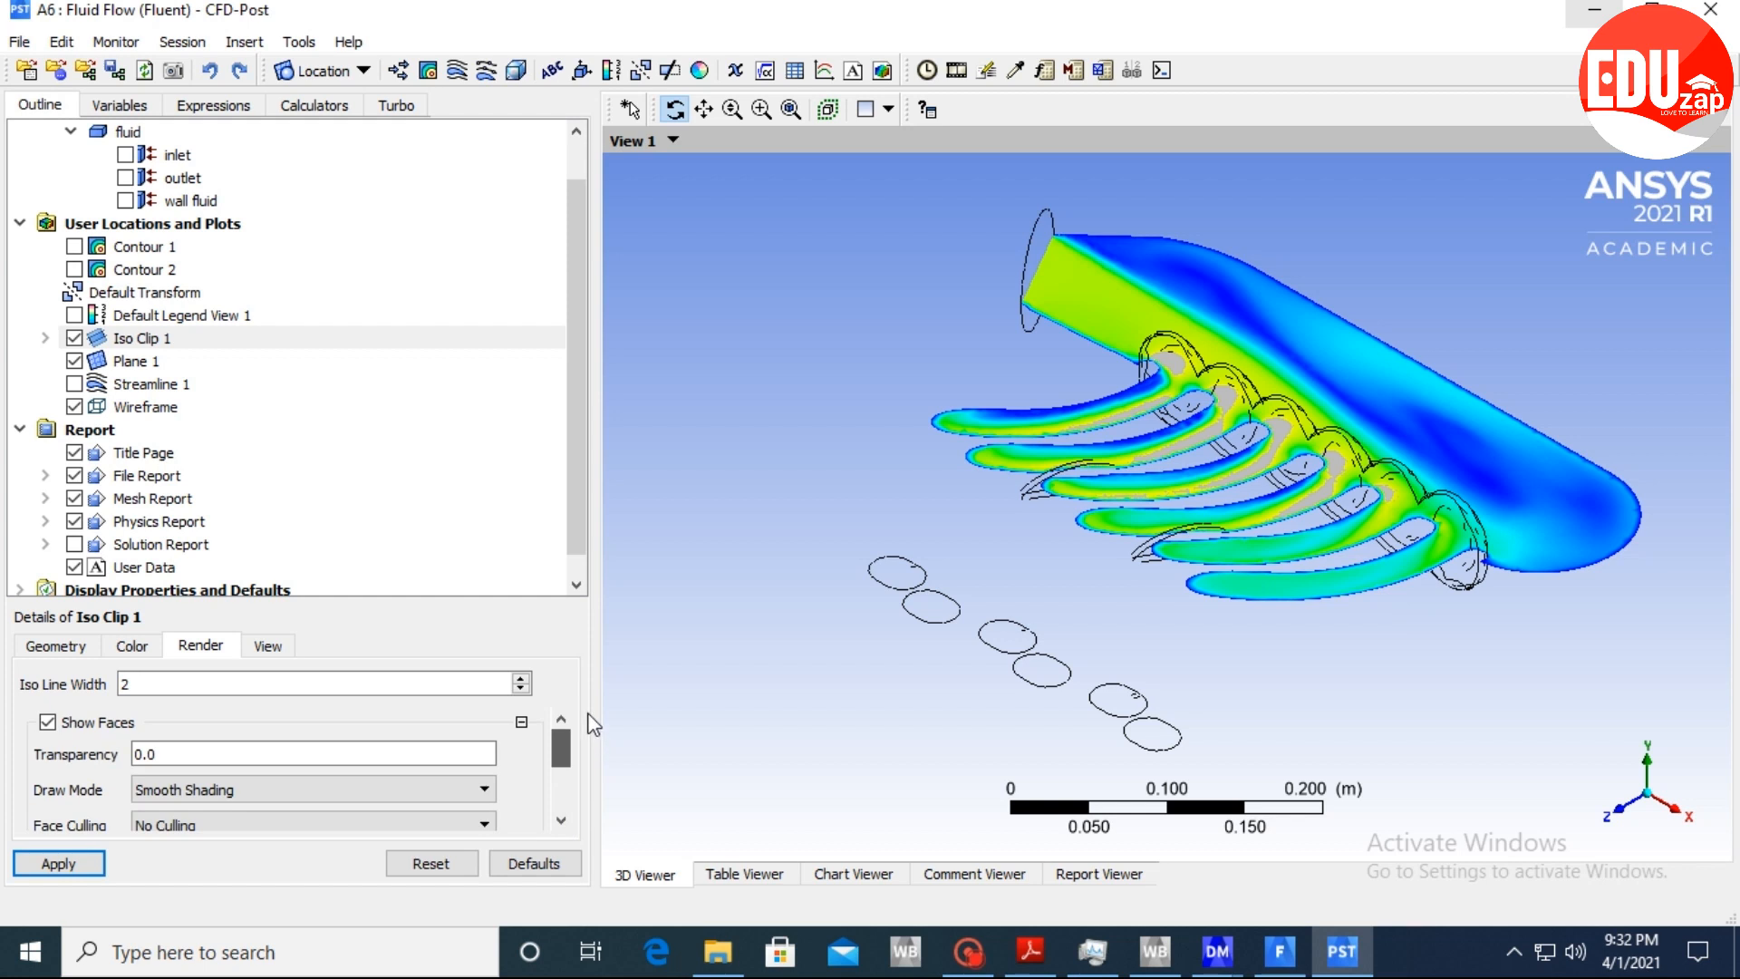
{"action": "left_click", "coordinate": [522, 679]}
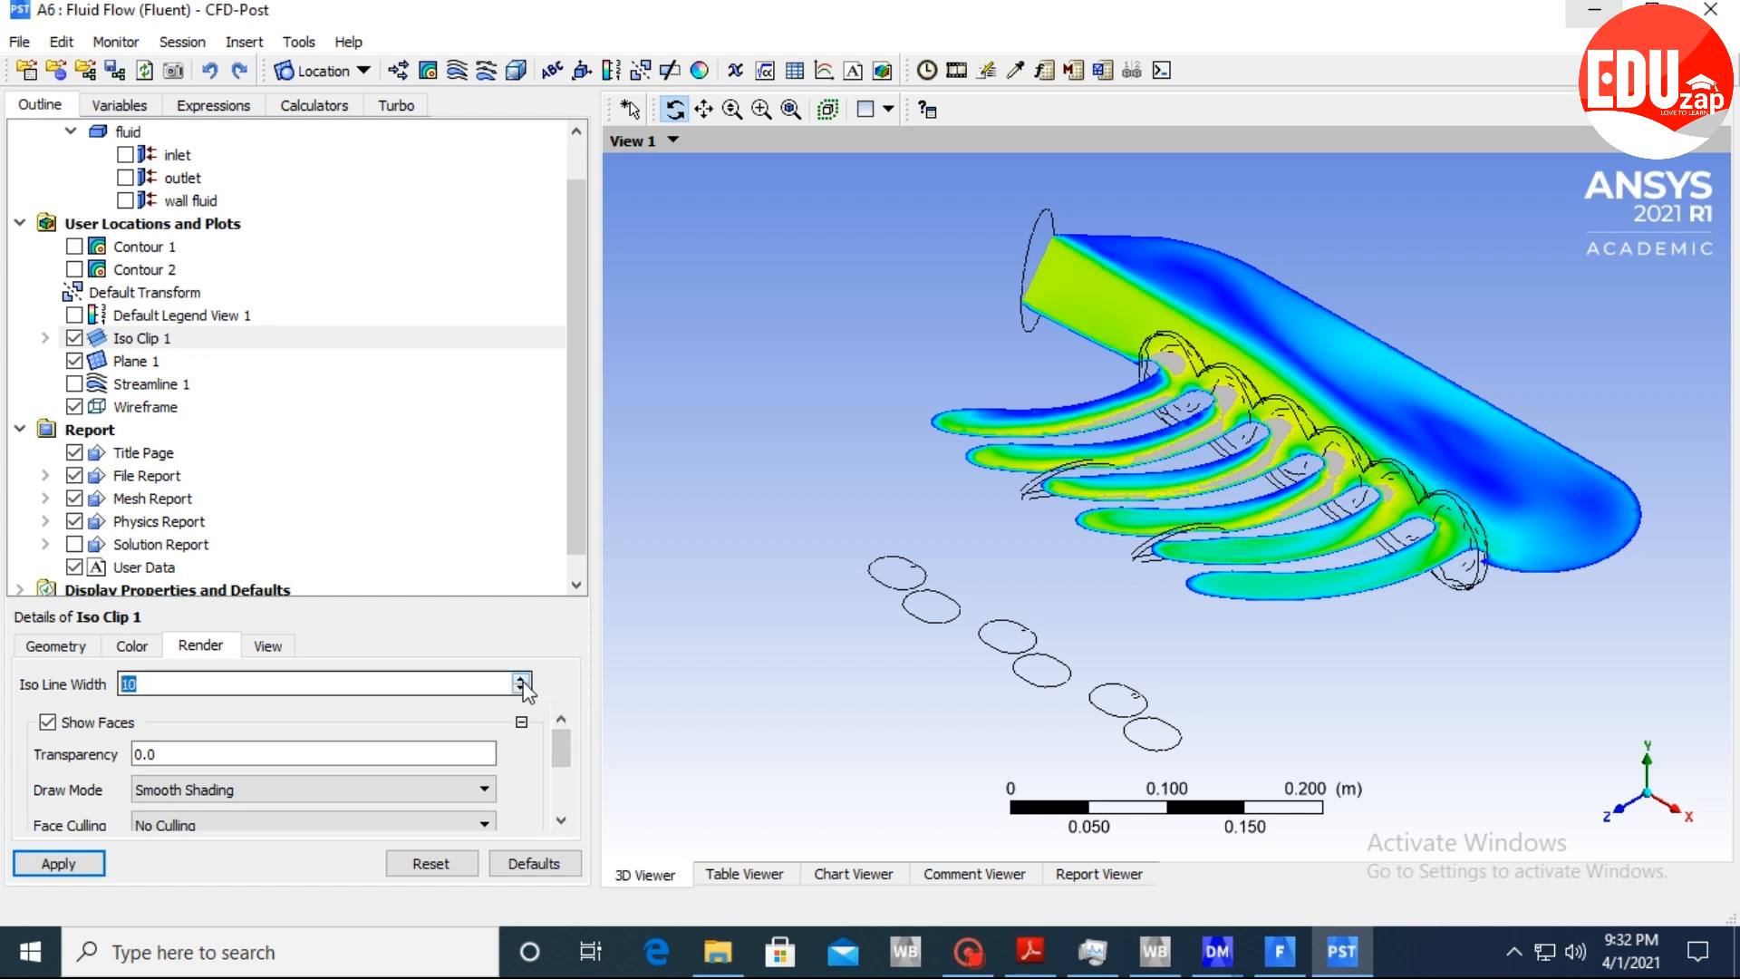
{"action": "left_click", "coordinate": [89, 862]}
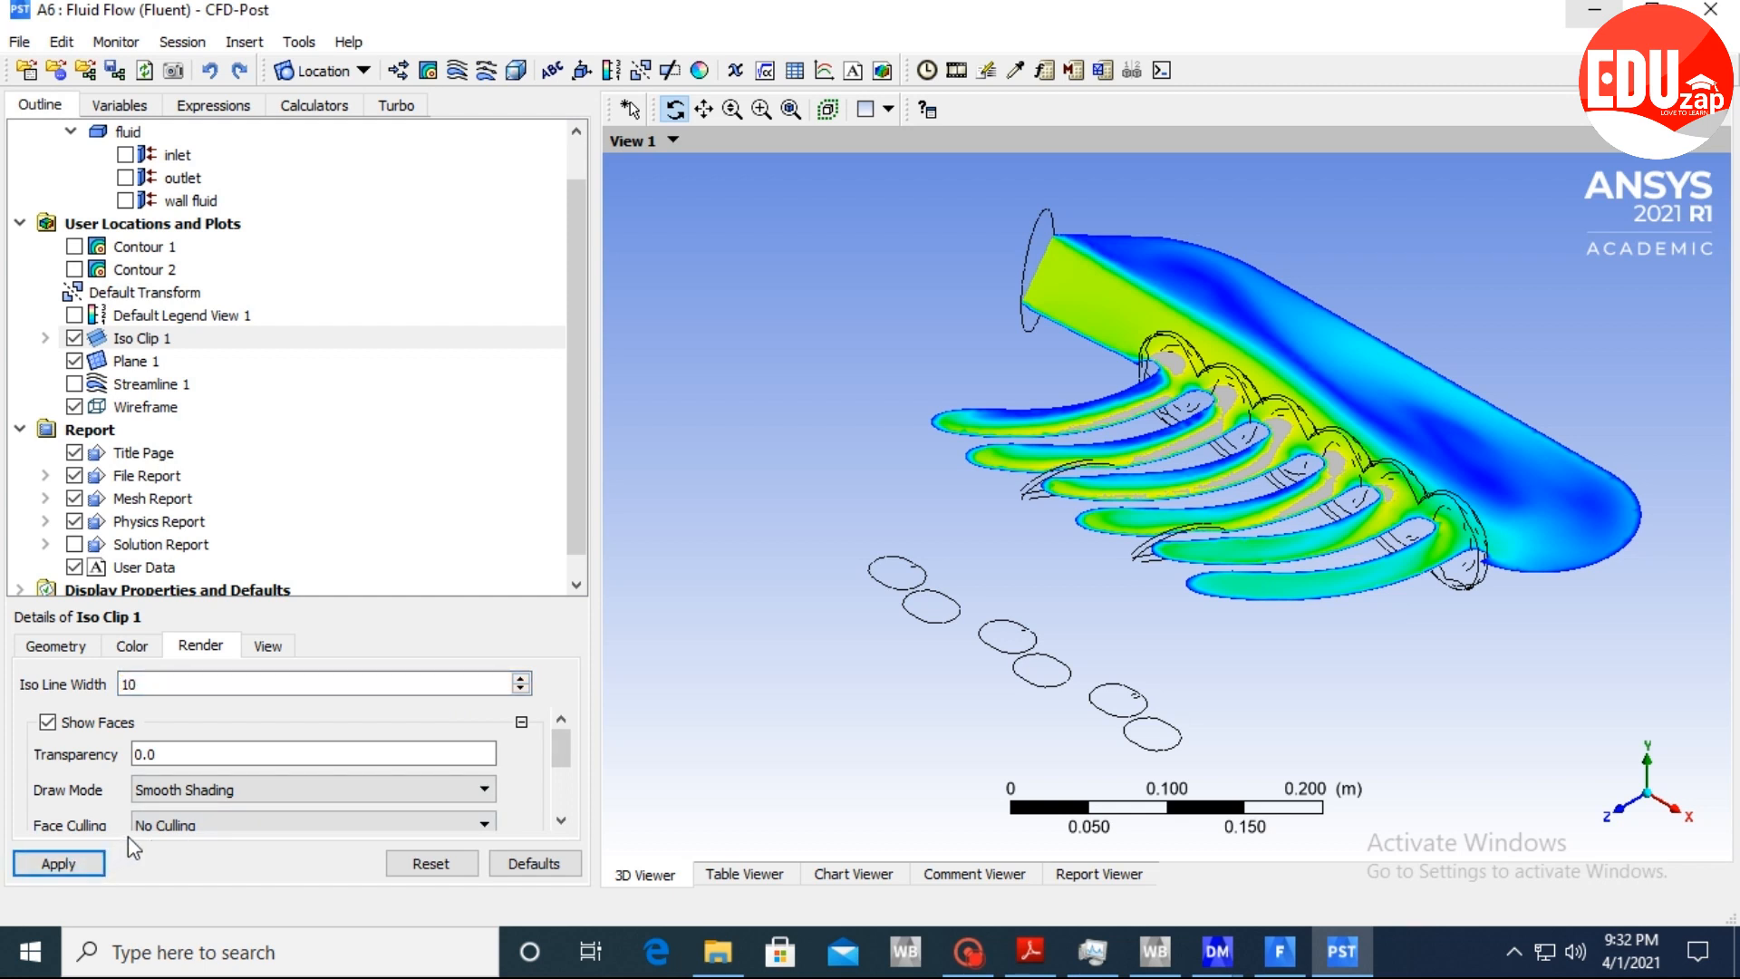
{"action": "left_click", "coordinate": [521, 689]}
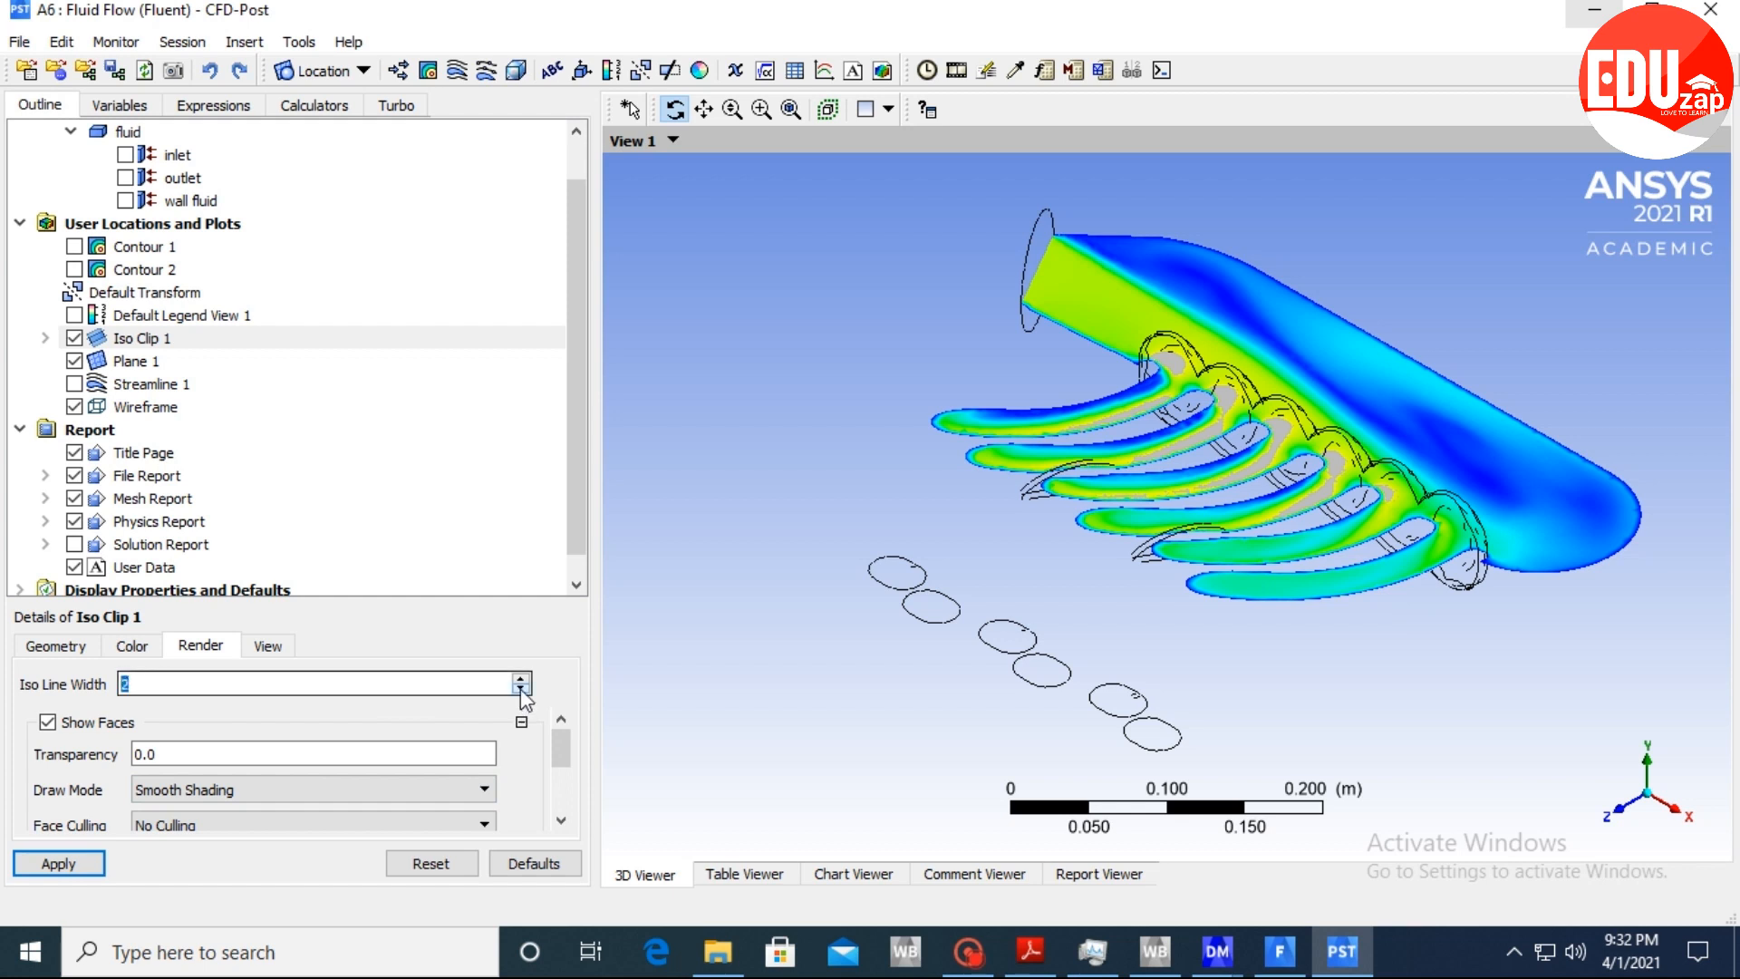
{"action": "left_click", "coordinate": [62, 861]}
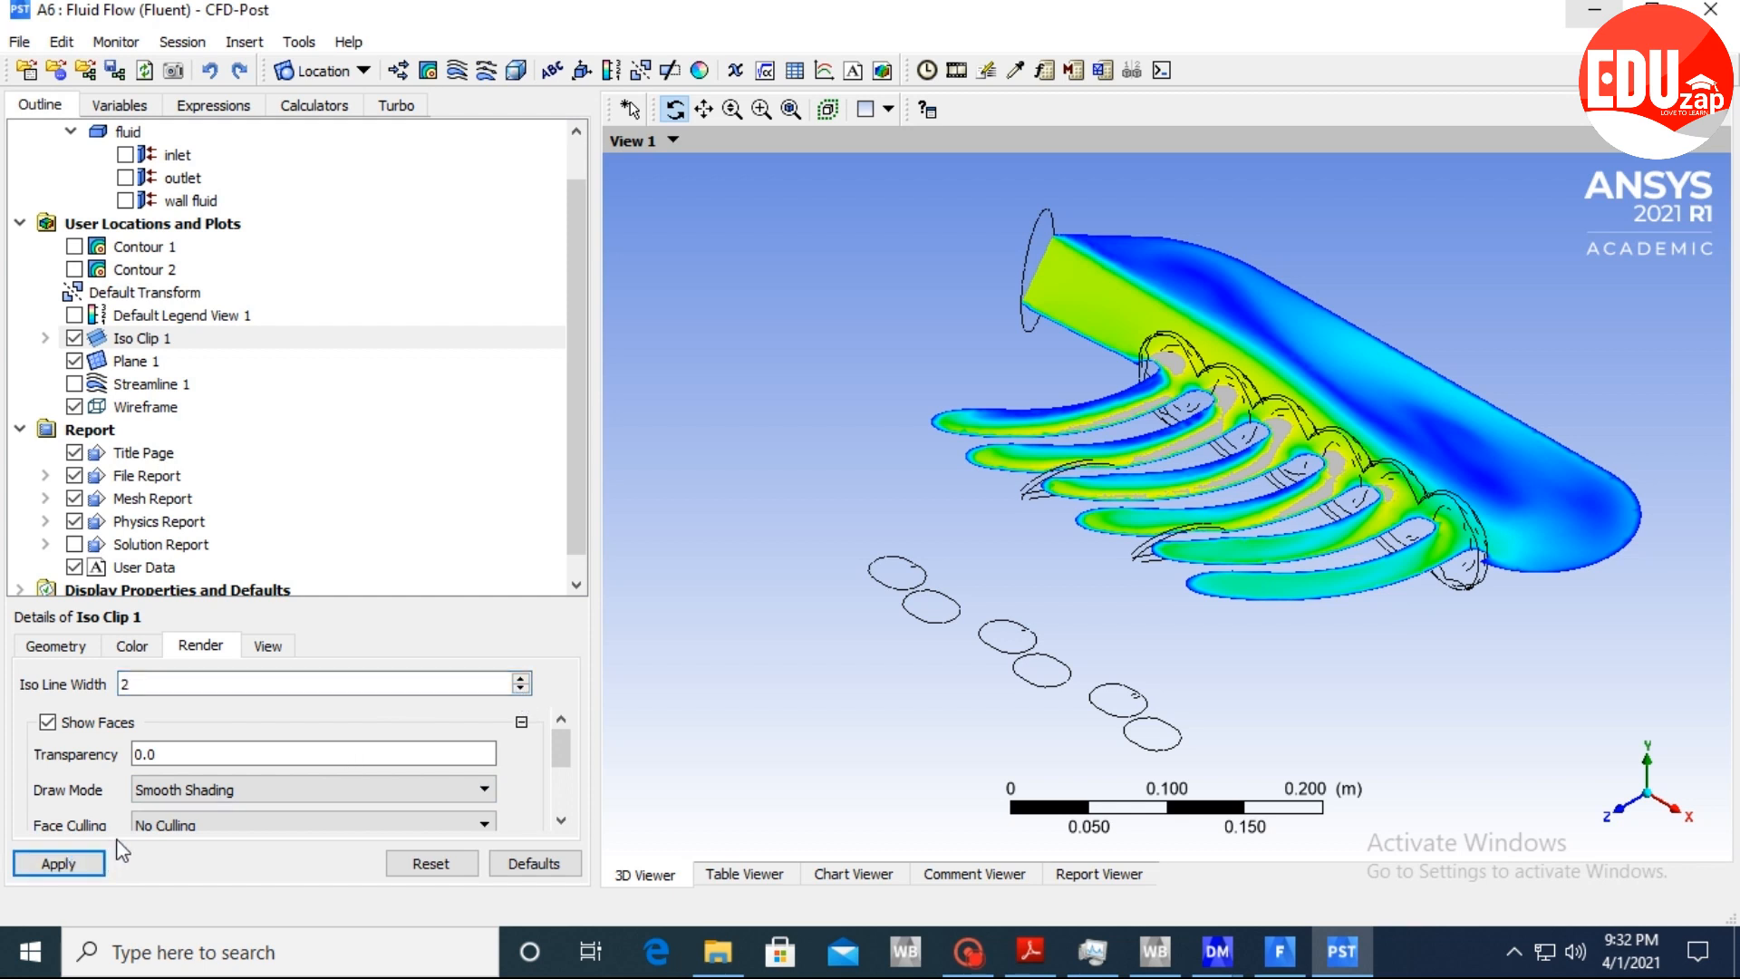
{"action": "mouse_move", "coordinate": [553, 769]}
{"action": "left_mouse_down"}
{"action": "mouse_move", "coordinate": [555, 793]}
{"action": "mouse_move", "coordinate": [555, 755]}
{"action": "left_mouse_up"}
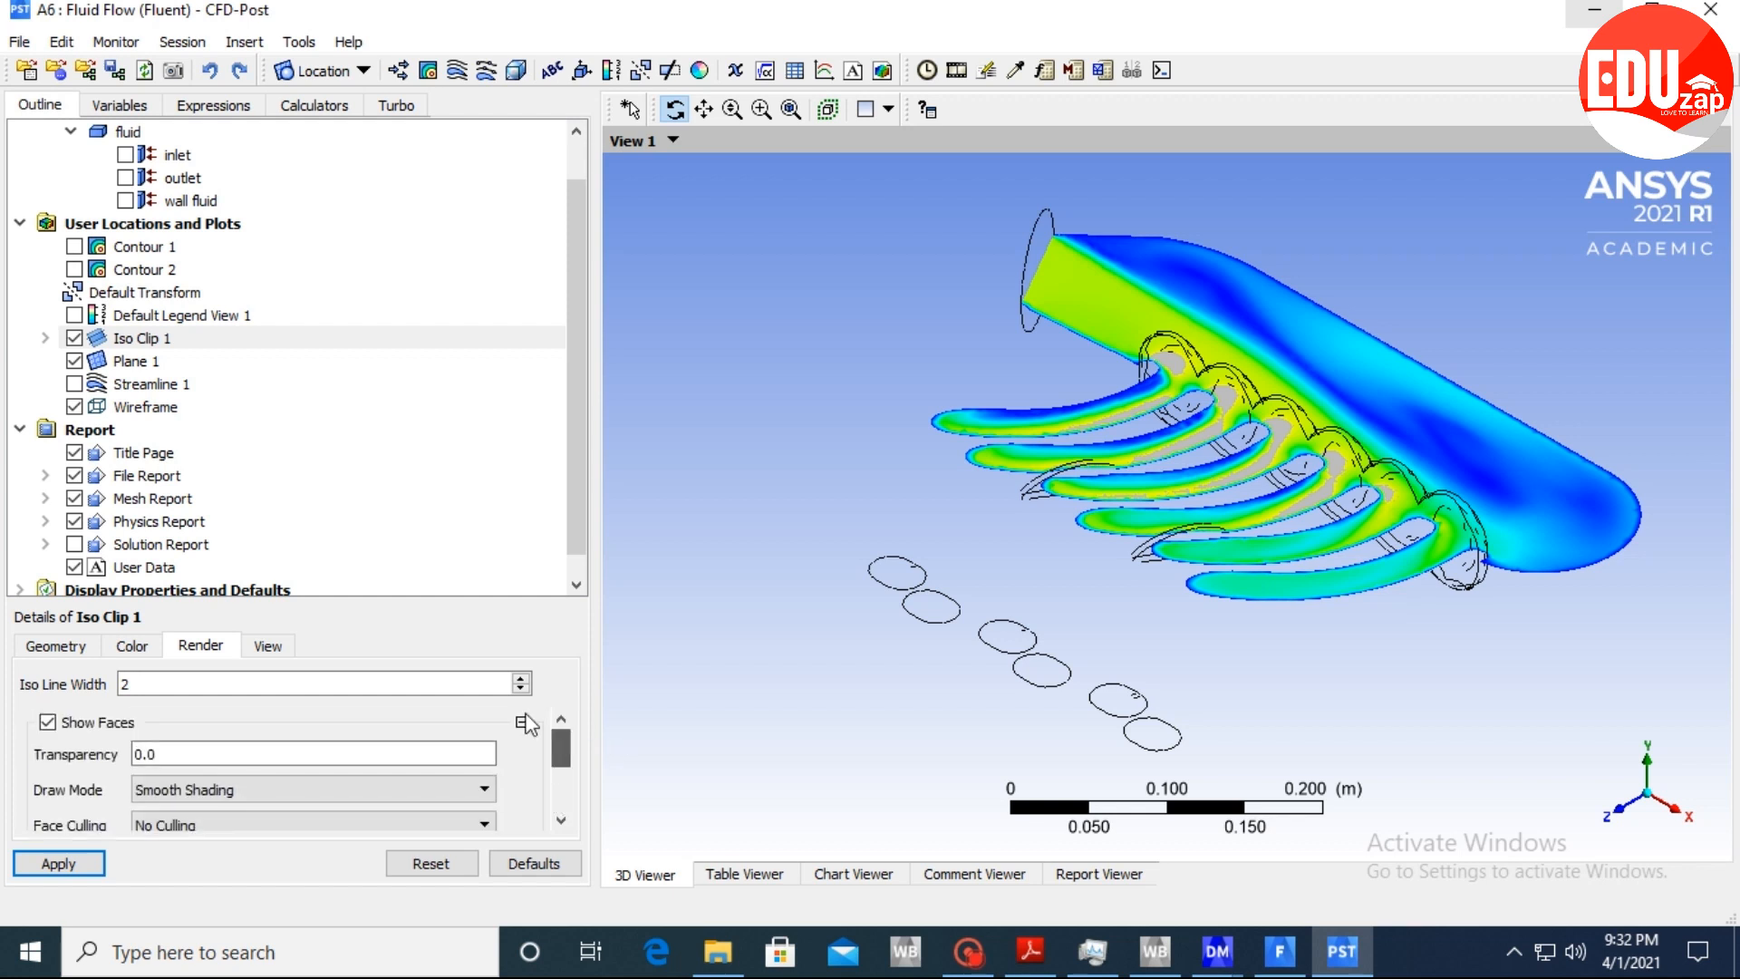
{"action": "left_click", "coordinate": [270, 646]}
{"action": "left_click", "coordinate": [177, 653]}
{"action": "left_click", "coordinate": [136, 647]}
{"action": "mouse_move", "coordinate": [567, 731]}
{"action": "left_mouse_down"}
{"action": "mouse_move", "coordinate": [562, 837]}
{"action": "mouse_move", "coordinate": [576, 738]}
{"action": "left_mouse_up"}
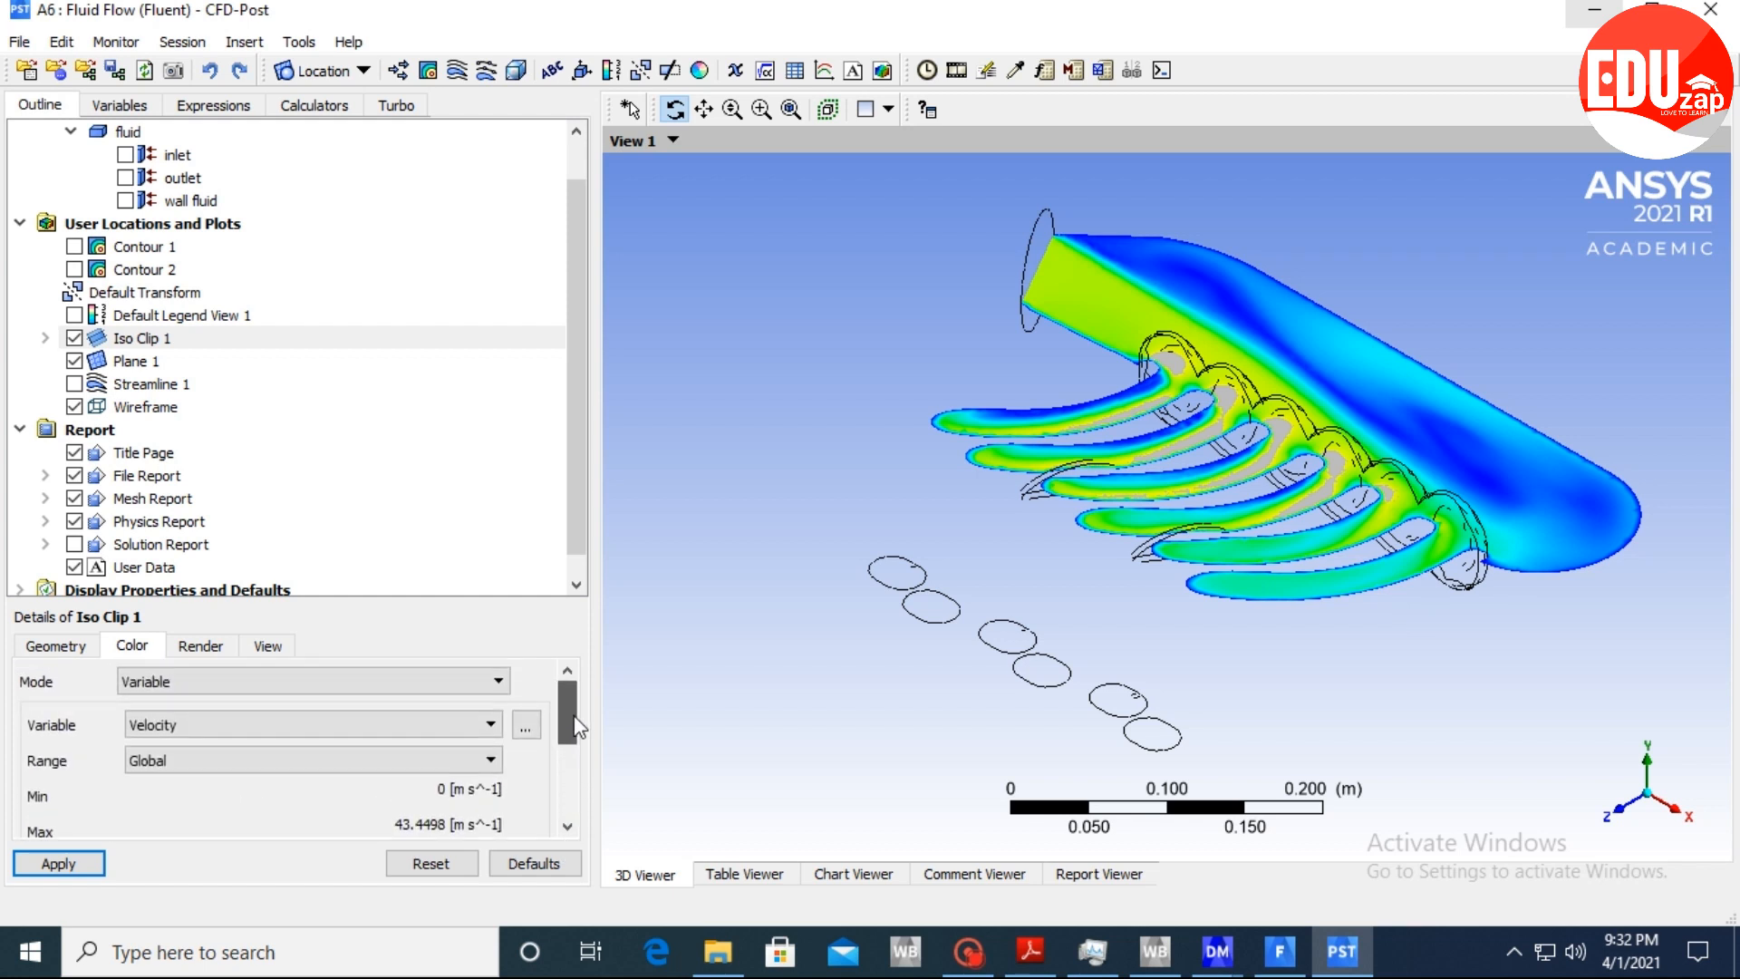
Try a velocity limit of 38 m s^-1 for the visibility parameter of Iso Clip 1 and apply it.
{"action": "left_click", "coordinate": [87, 644]}
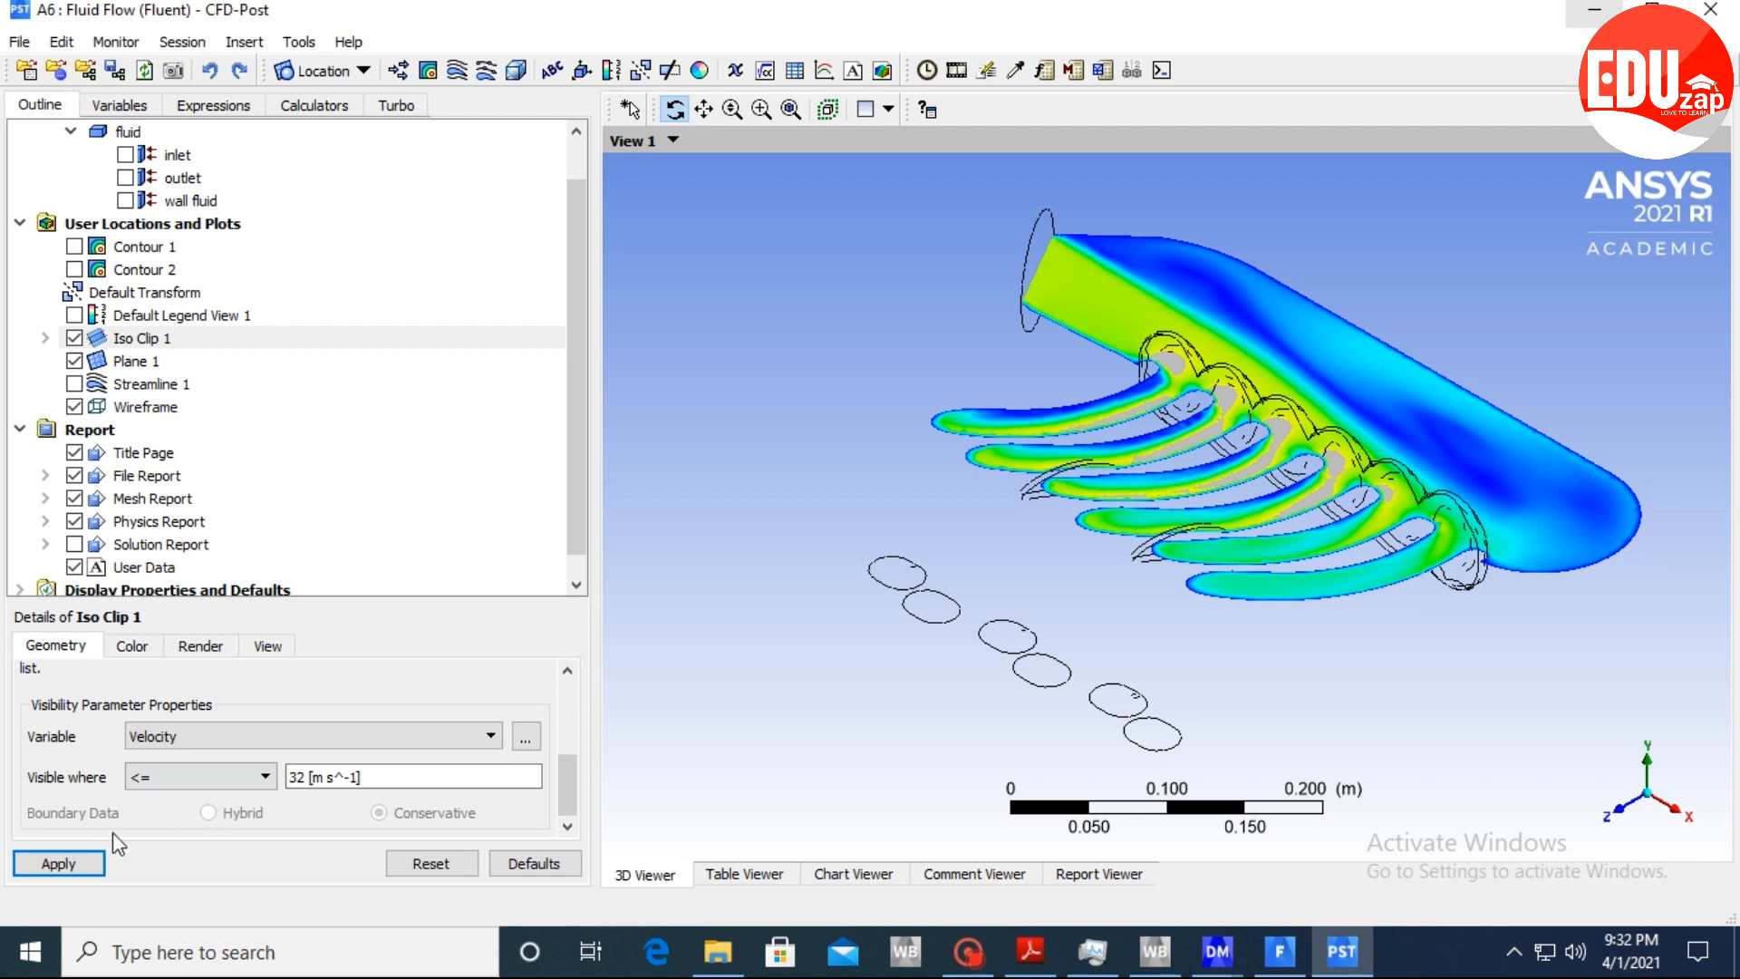
{"action": "left_click", "coordinate": [318, 787]}
{"action": "type", "text": "2"}
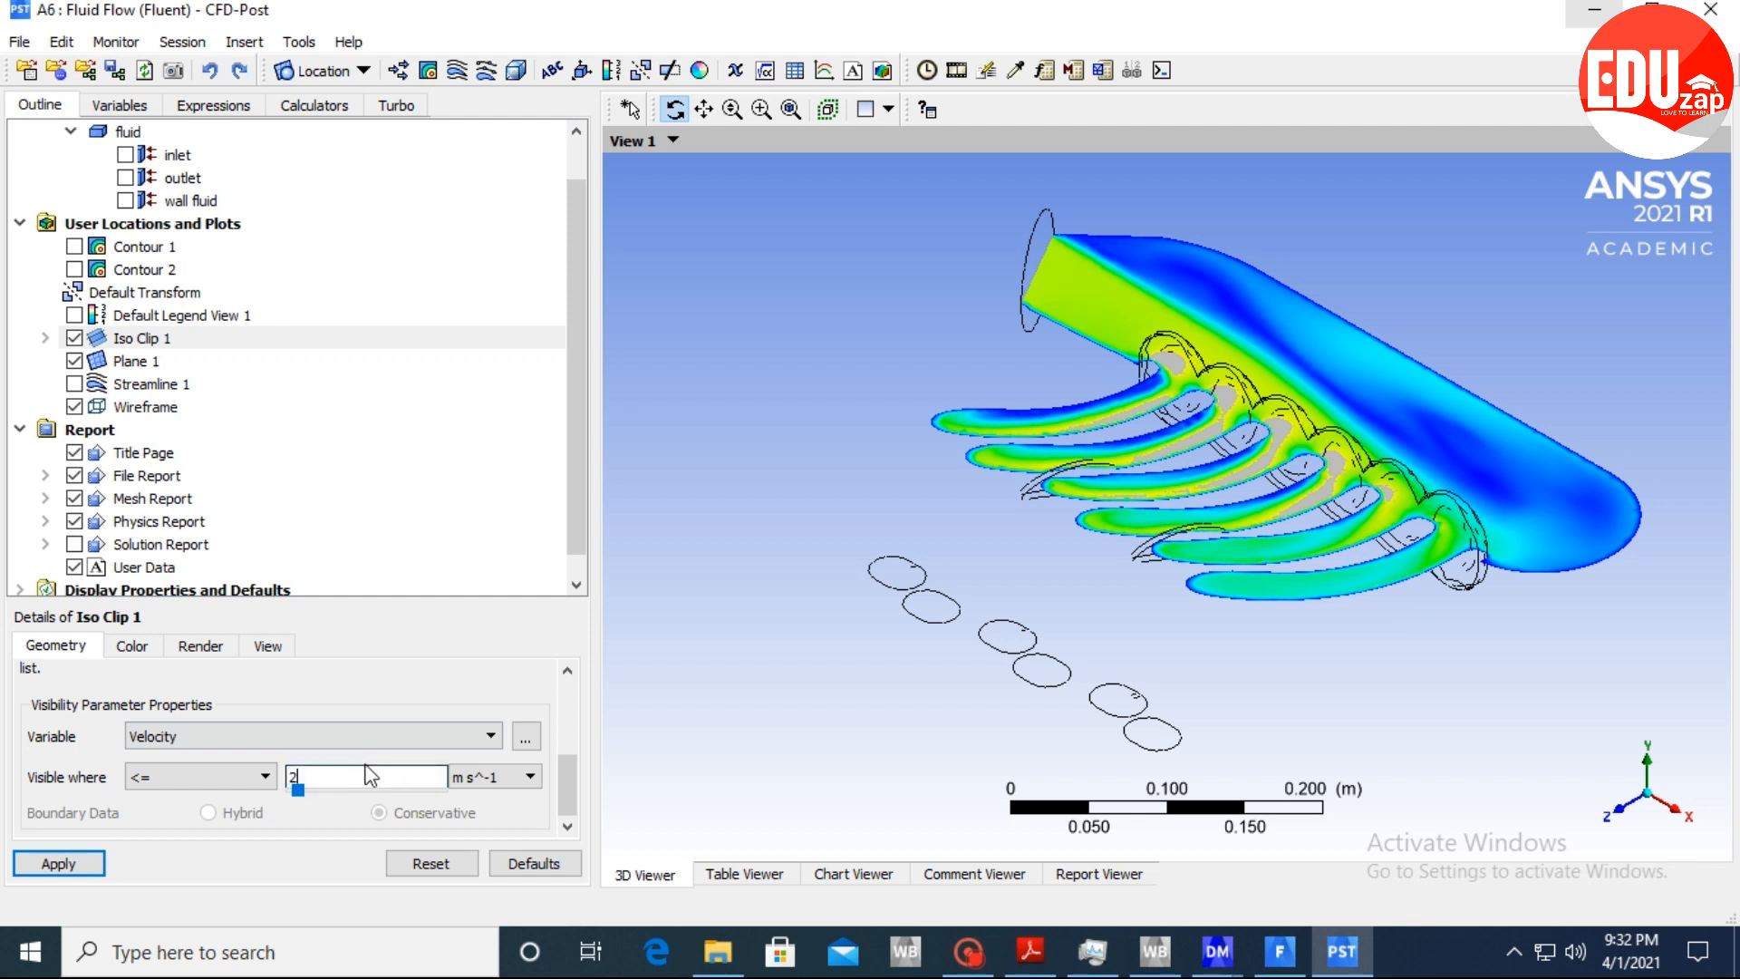
{"action": "key", "text": "BackSpace"}
{"action": "type", "text": "38"}
{"action": "left_click", "coordinate": [82, 869]}
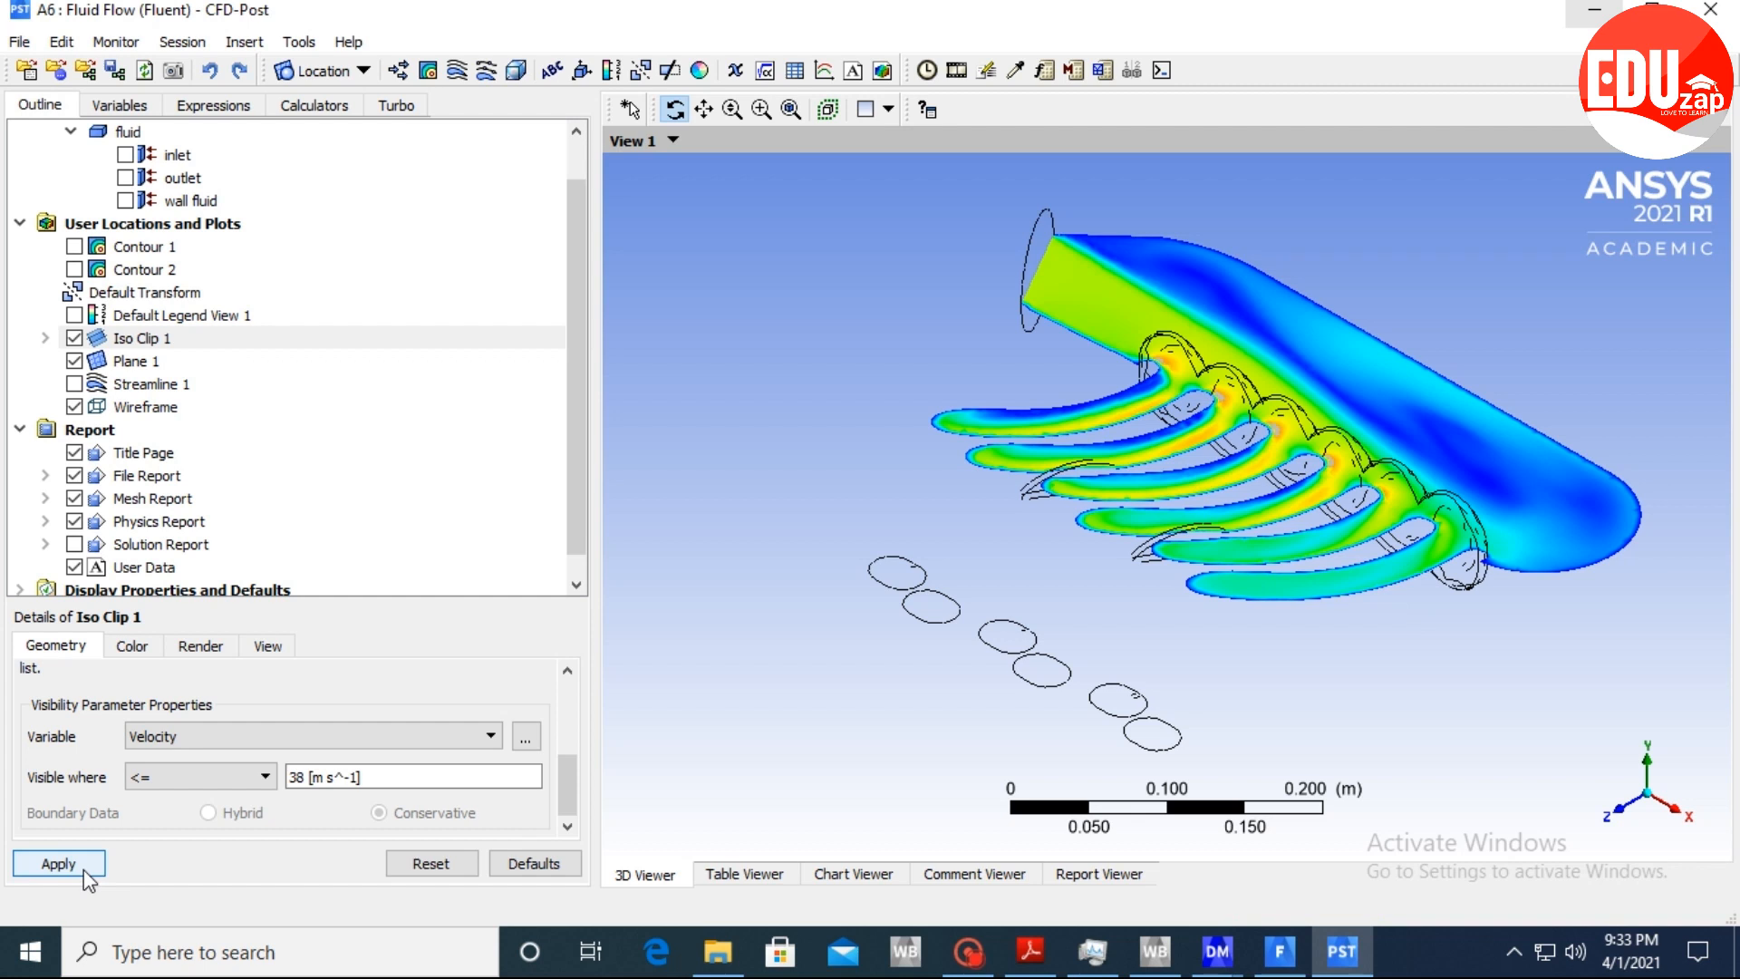
Try velocity limits of 10 and 15 m s^-1 in the visibility parameter of Iso Clip 1, applying each.
{"action": "left_click", "coordinate": [396, 782]}
{"action": "type", "text": "10"}
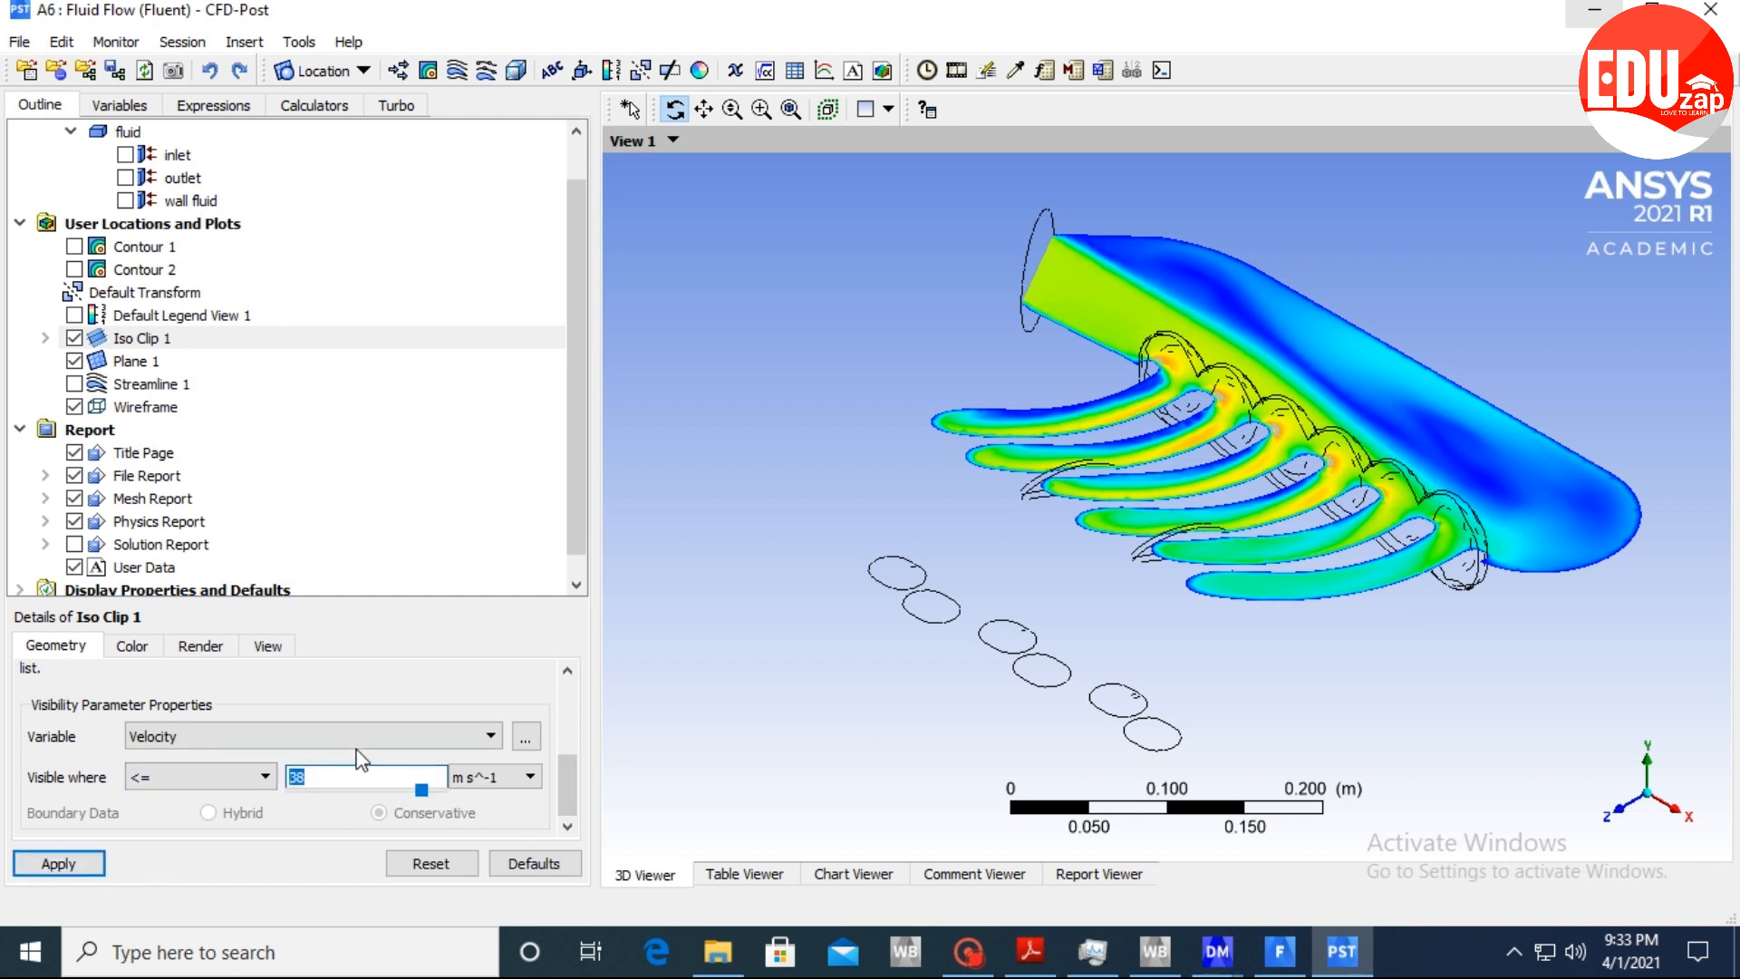
{"action": "left_click", "coordinate": [79, 862]}
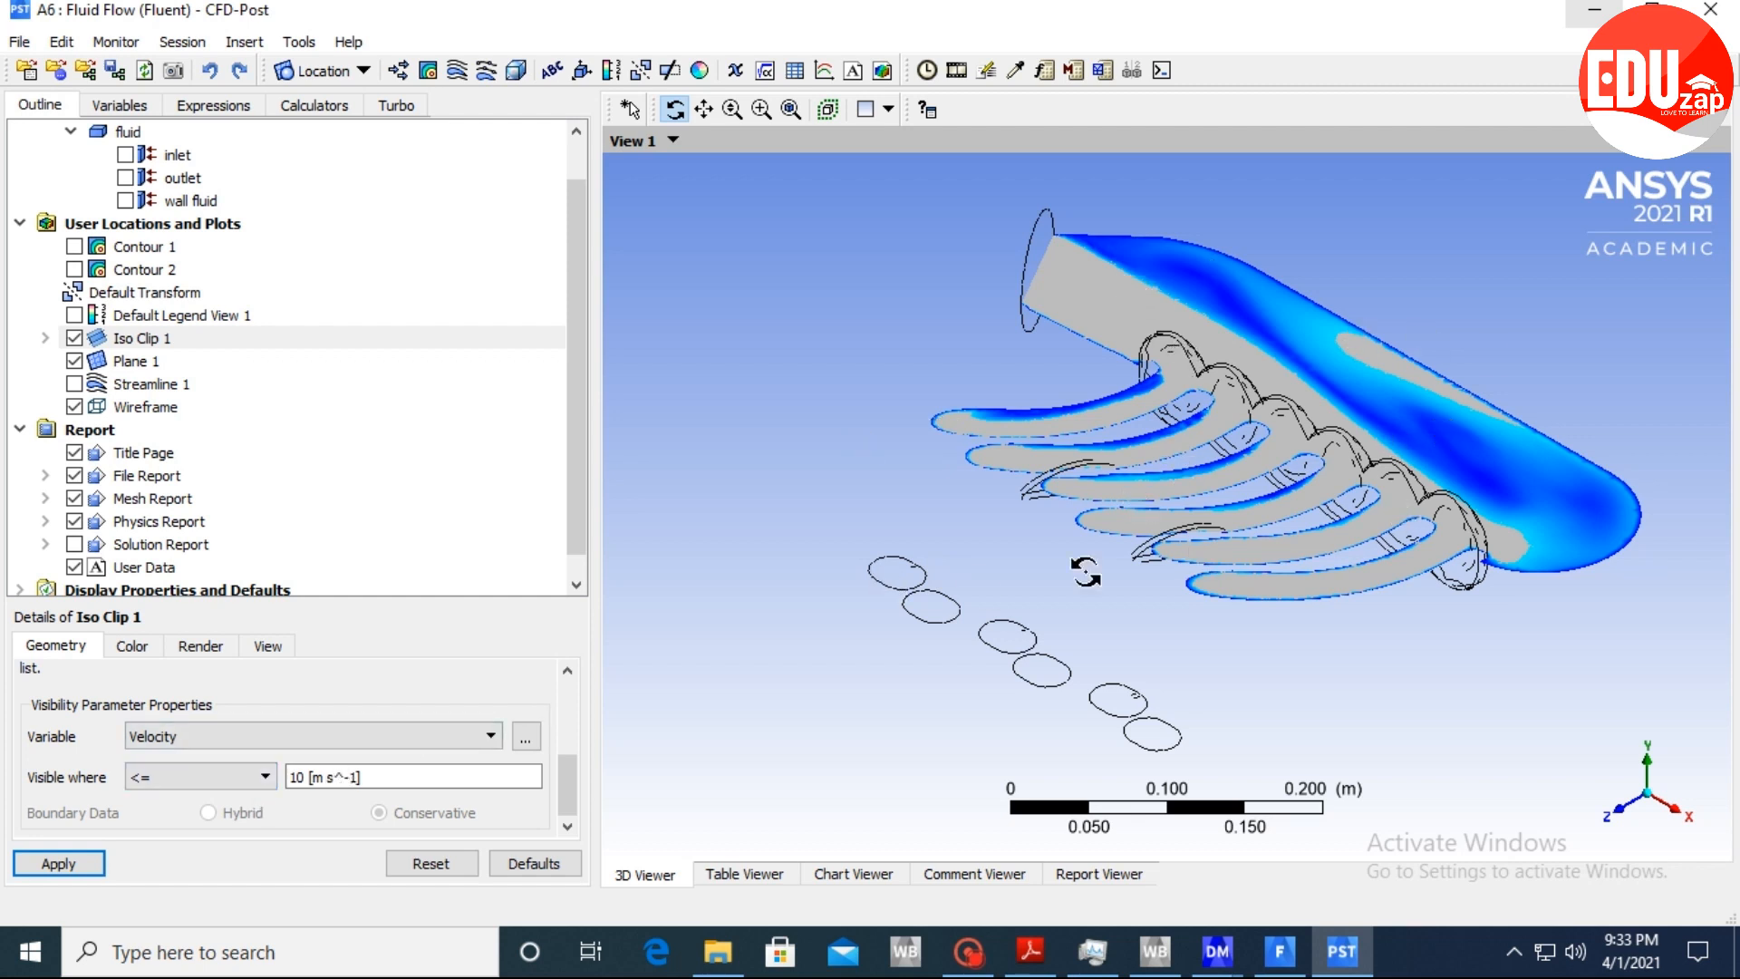
{"action": "left_click", "coordinate": [305, 779]}
{"action": "type", "text": "15"}
{"action": "left_click", "coordinate": [18, 864]}
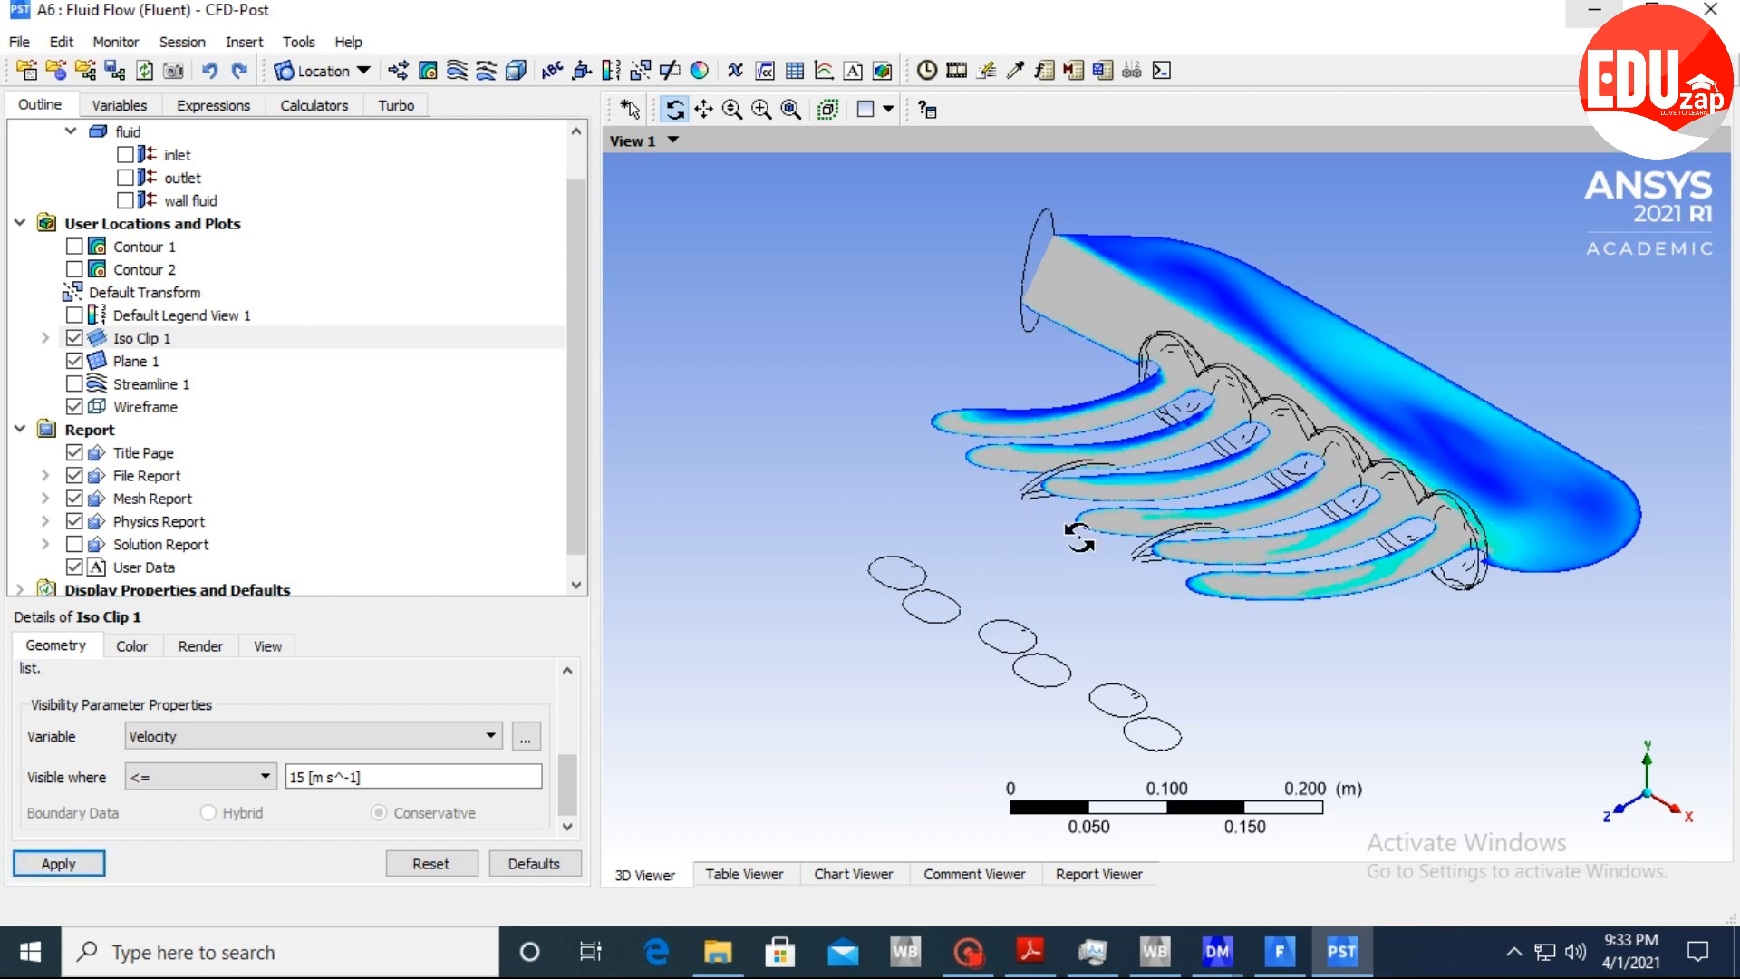
Set the velocity limit of Iso Clip 1's visibility parameter to 28 m s^-1 and apply it.
{"action": "left_click", "coordinate": [361, 772]}
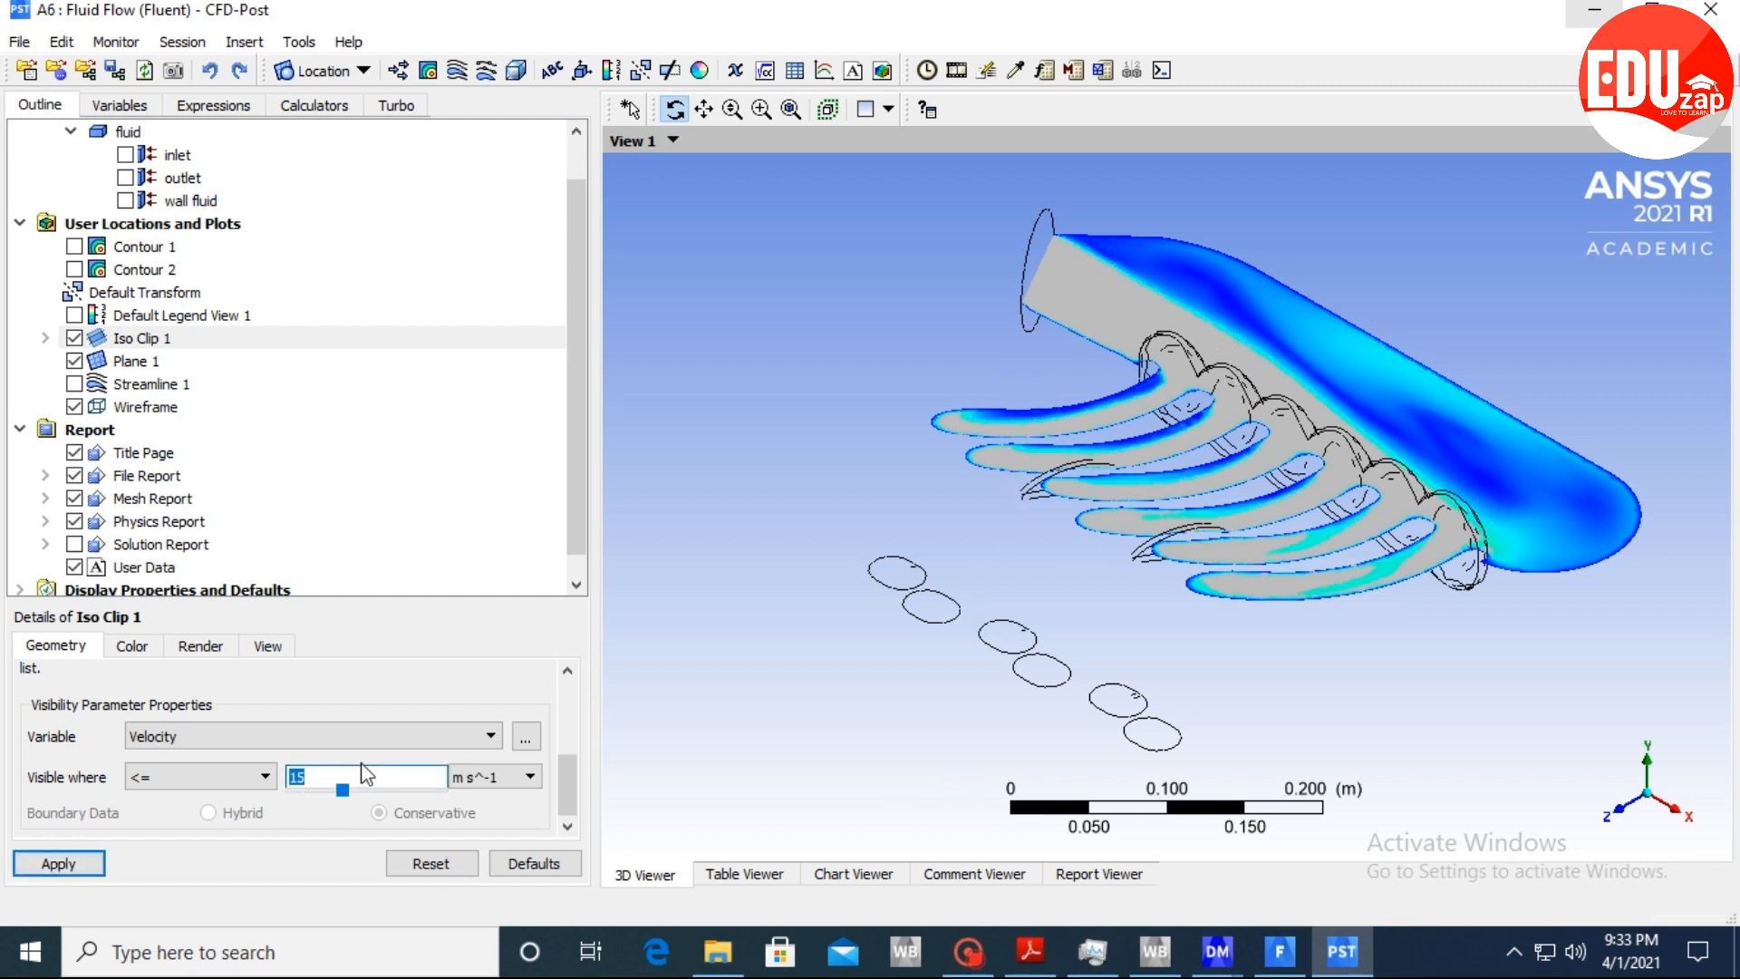
{"action": "type", "text": "28"}
{"action": "left_click", "coordinate": [60, 865]}
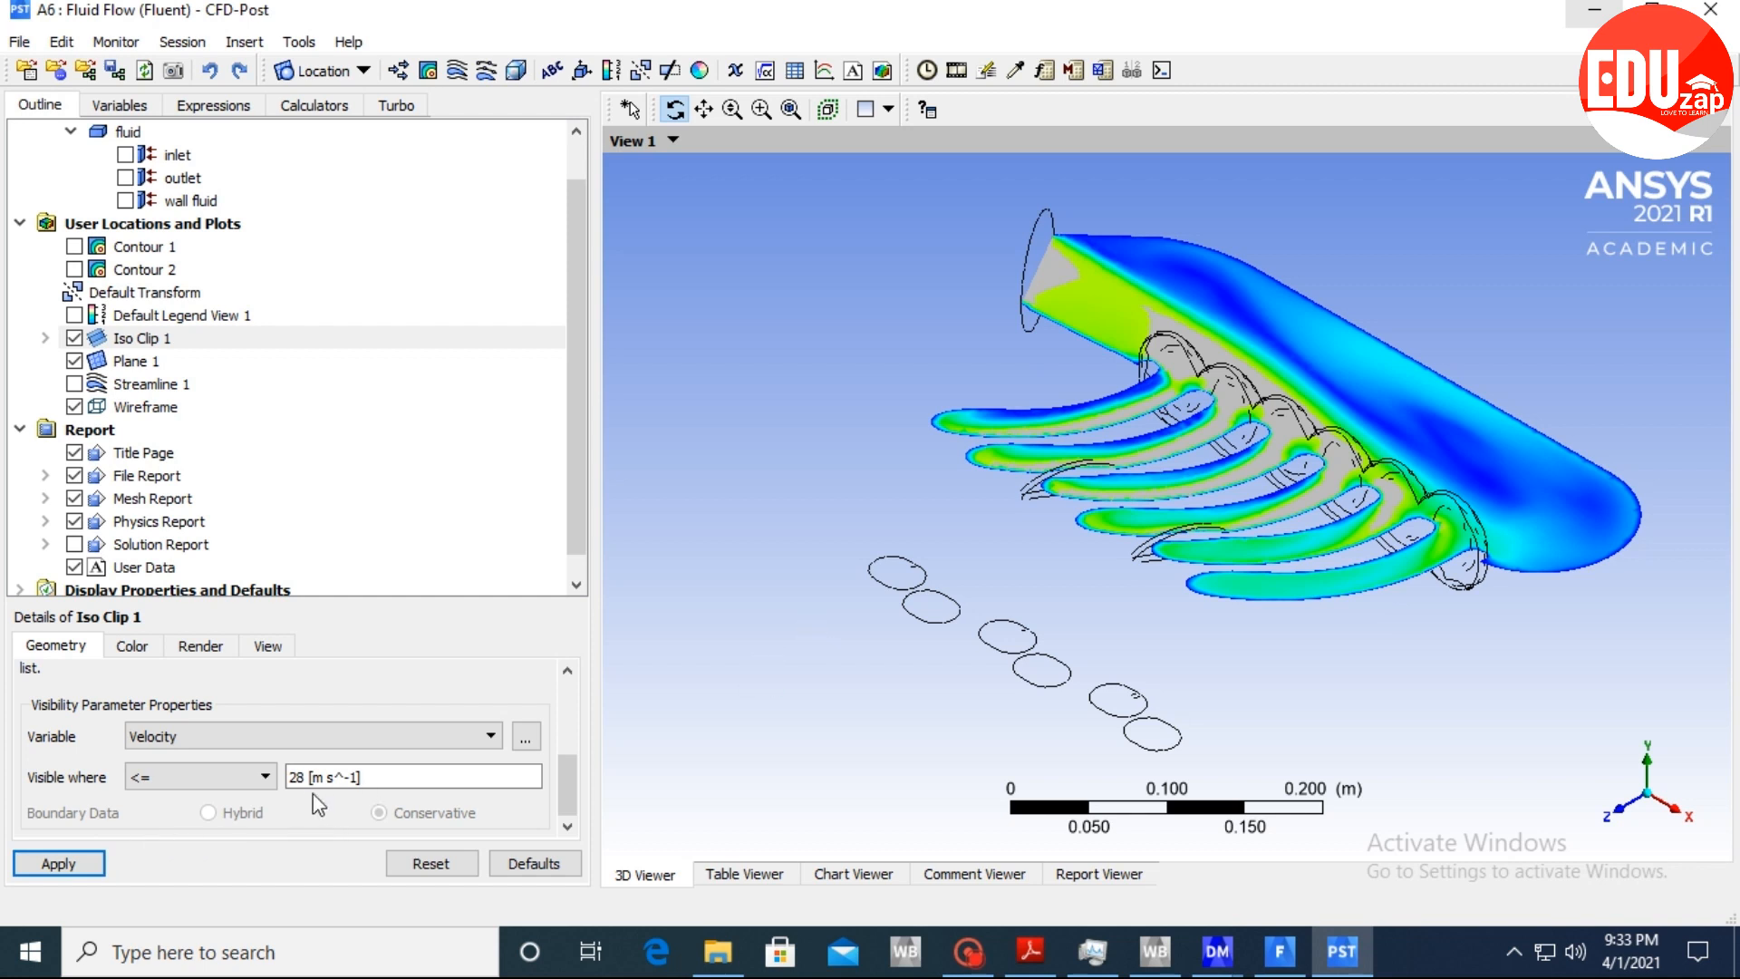
{"action": "left_click", "coordinate": [238, 734]}
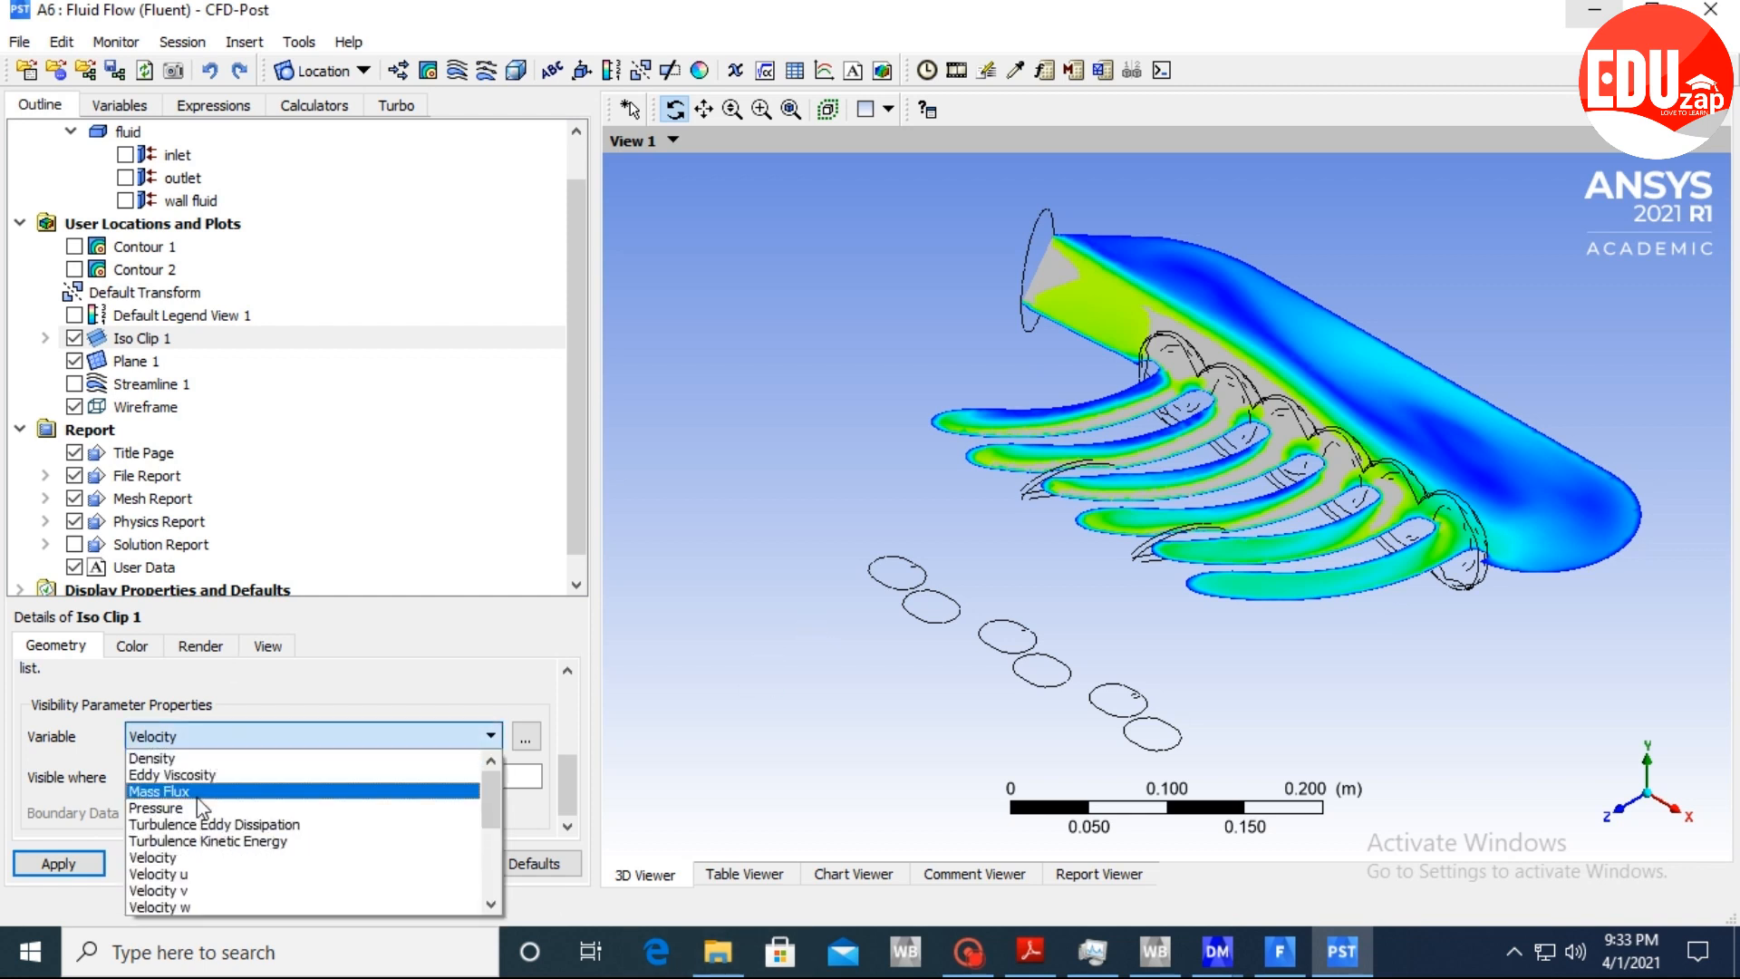
{"action": "left_click", "coordinate": [173, 807]}
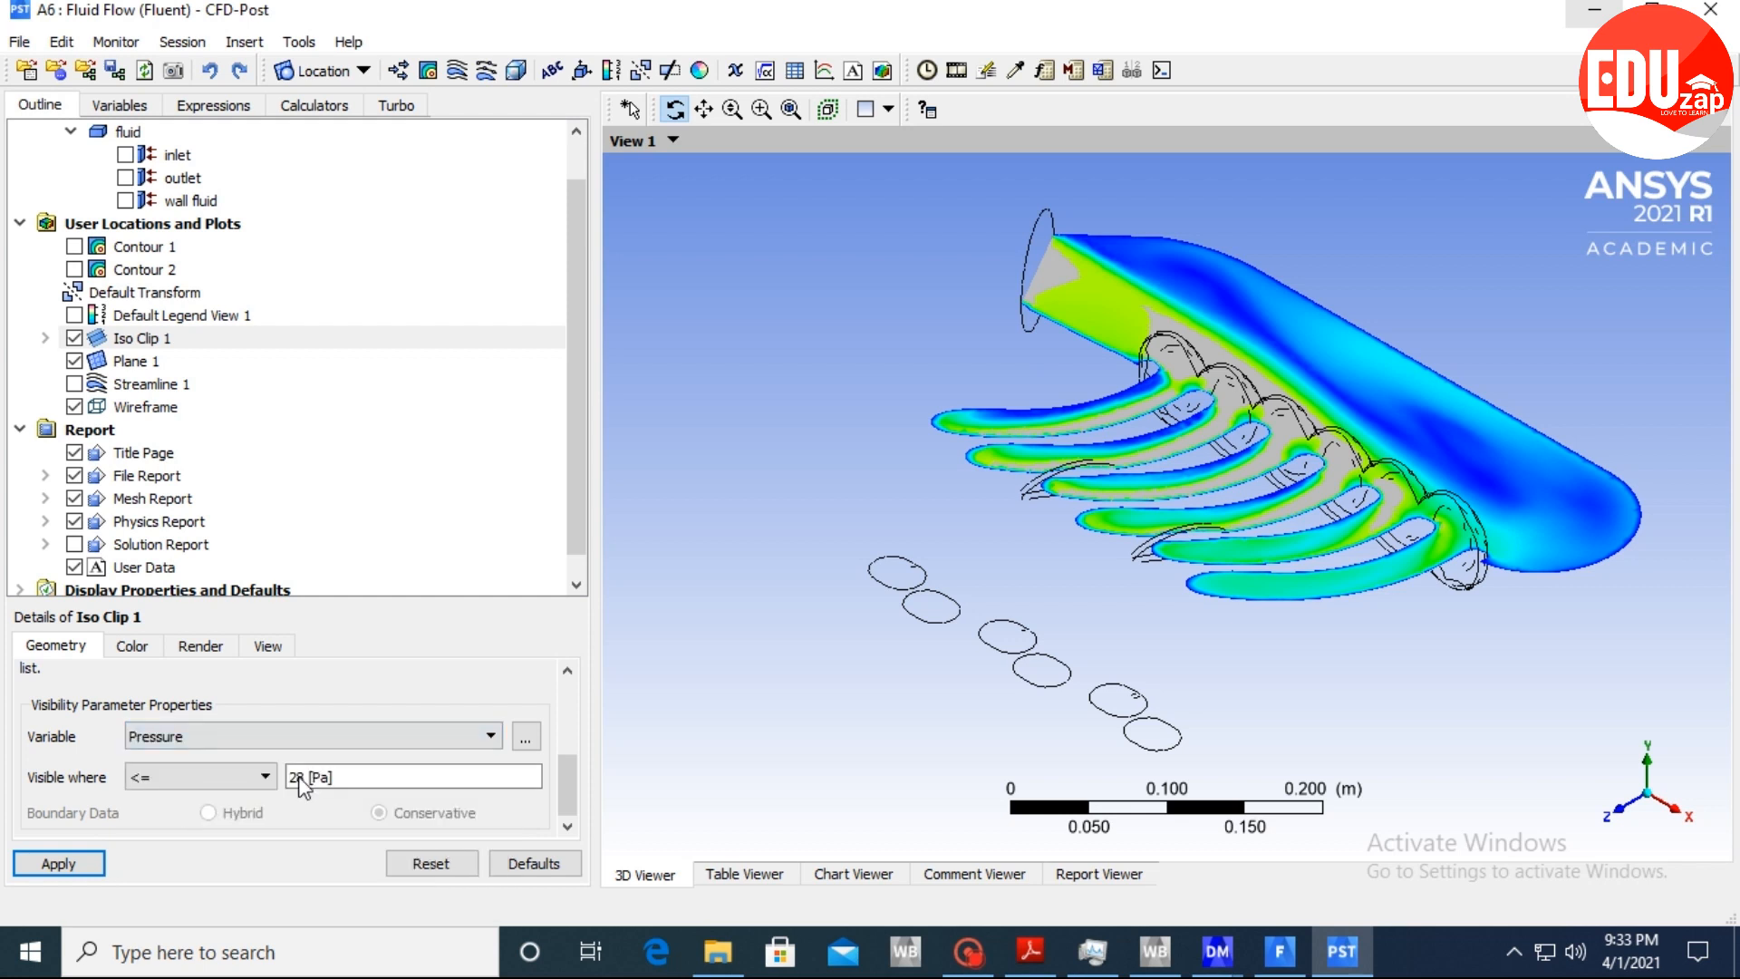
{"action": "left_click", "coordinate": [301, 779]}
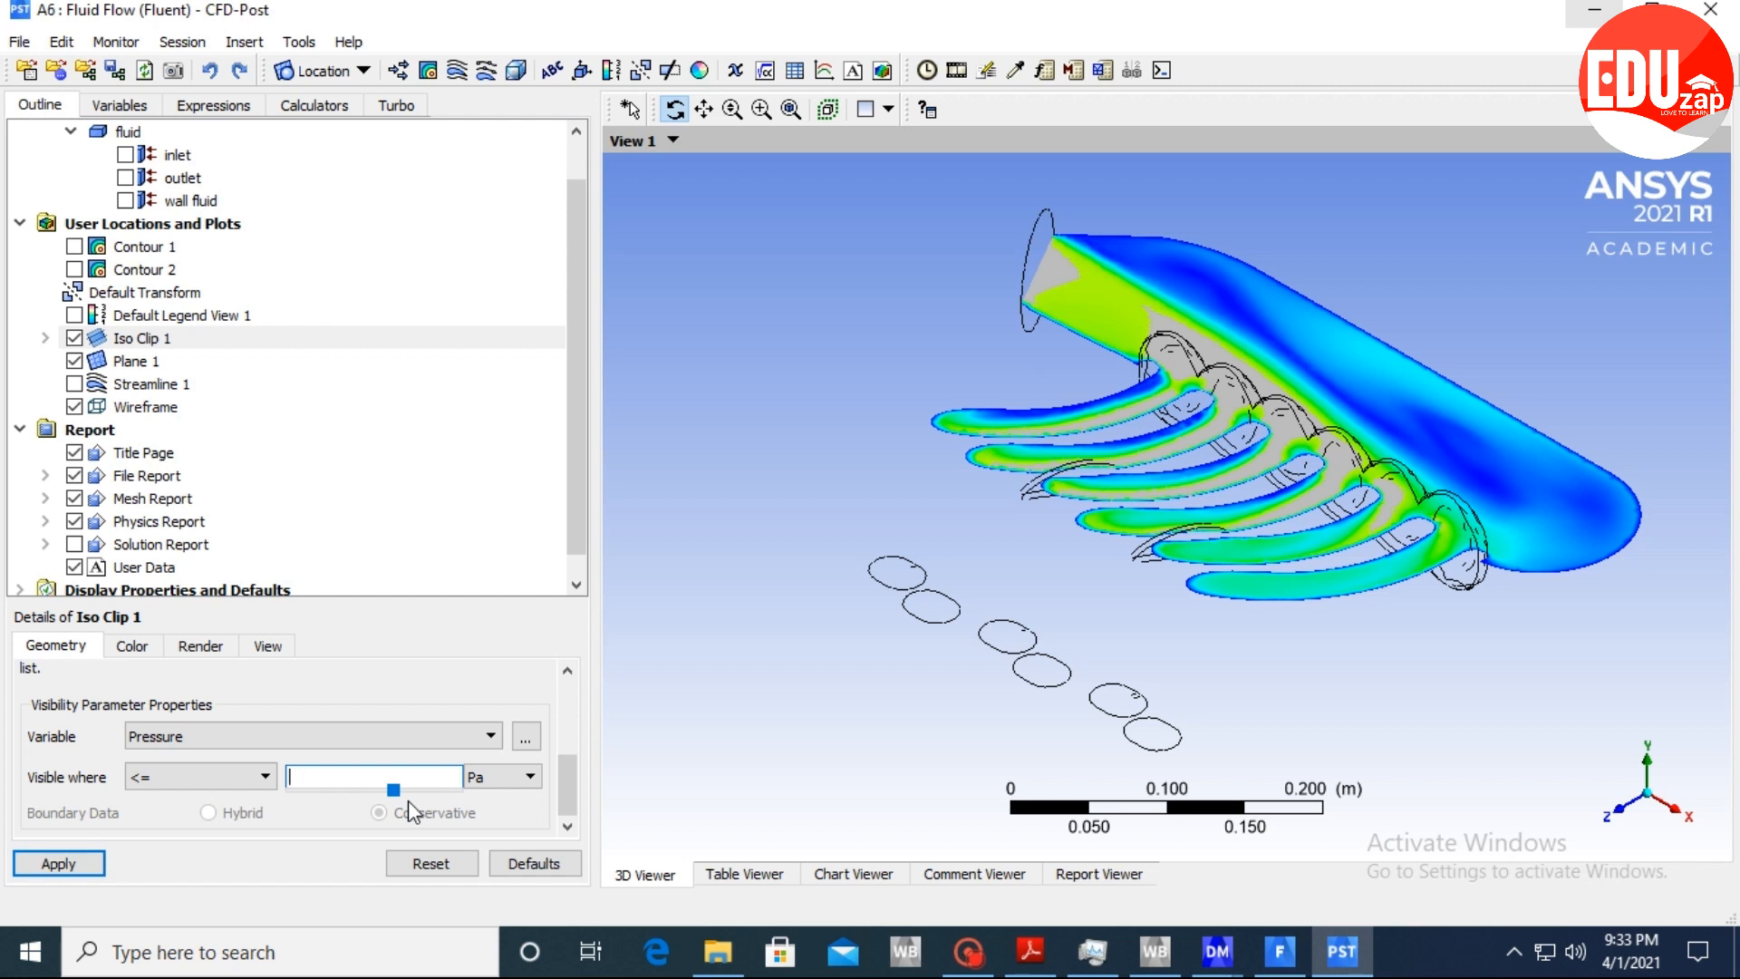
Switch the variable of Contour 1 to Pressure and examine its global minimum and maximum values.
{"action": "left_click", "coordinate": [134, 269]}
{"action": "left_click", "coordinate": [130, 247]}
{"action": "scroll", "coordinate": [481, 766], "scroll_direction": "down", "scroll_amount": 3}
{"action": "scroll", "coordinate": [504, 787], "scroll_direction": "down", "scroll_amount": 3}
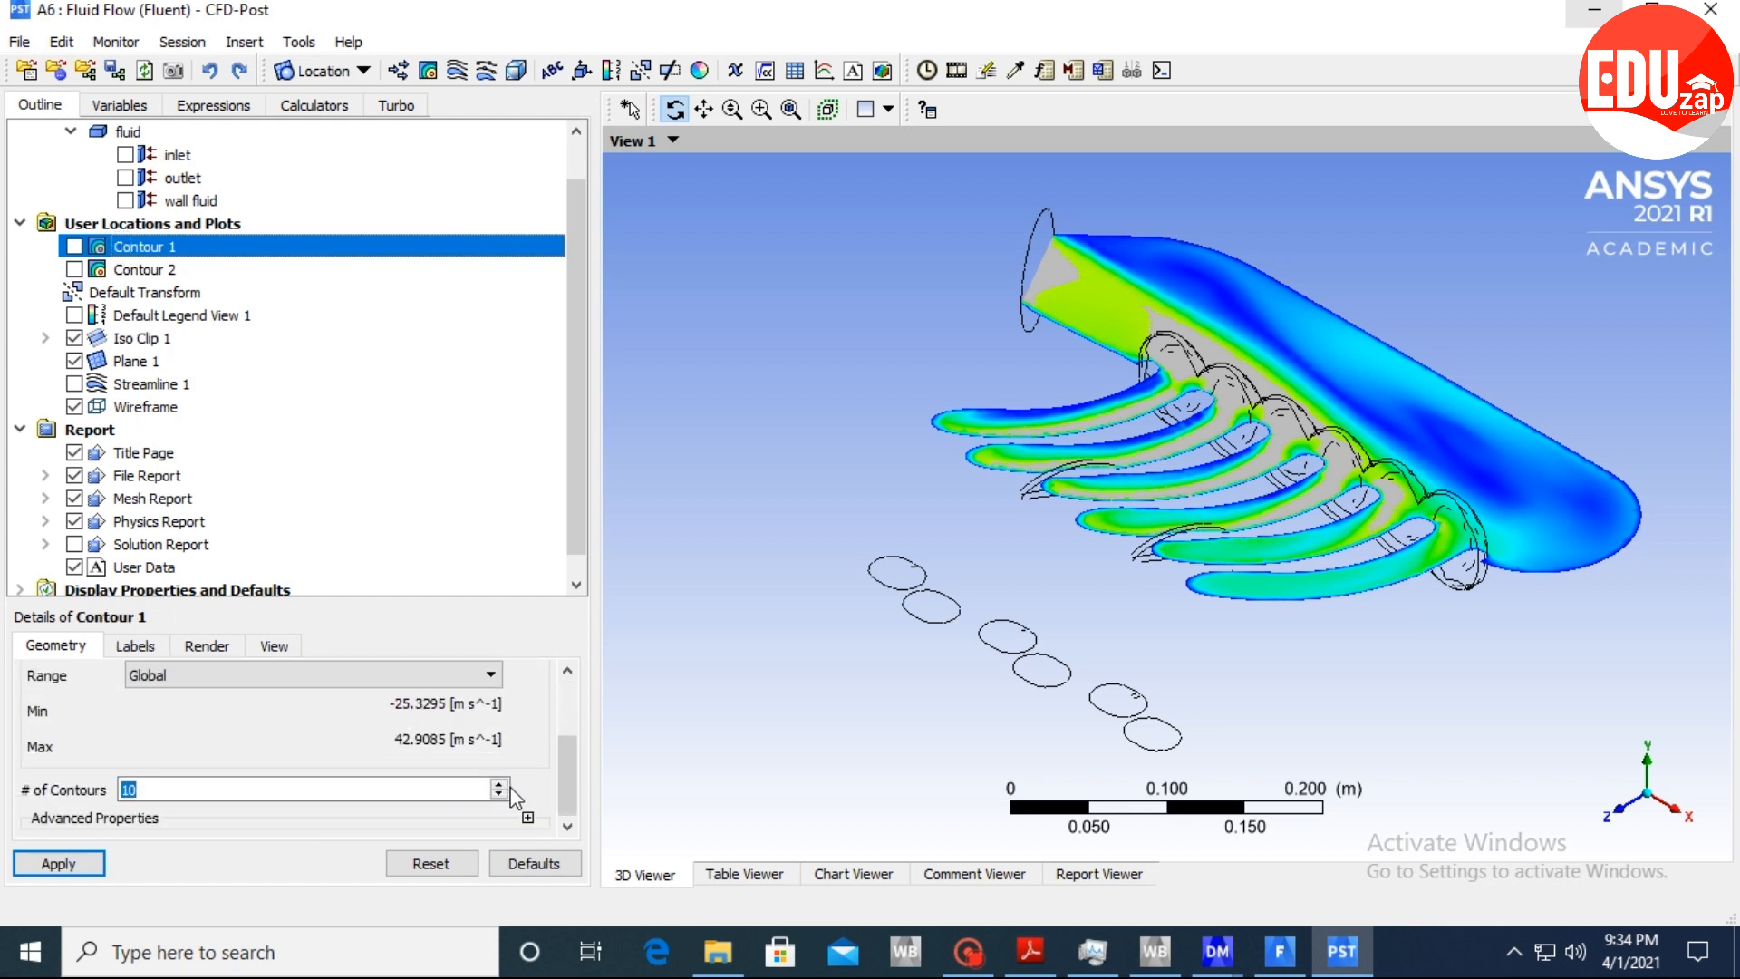
{"action": "scroll", "coordinate": [489, 777], "scroll_direction": "up", "scroll_amount": 4}
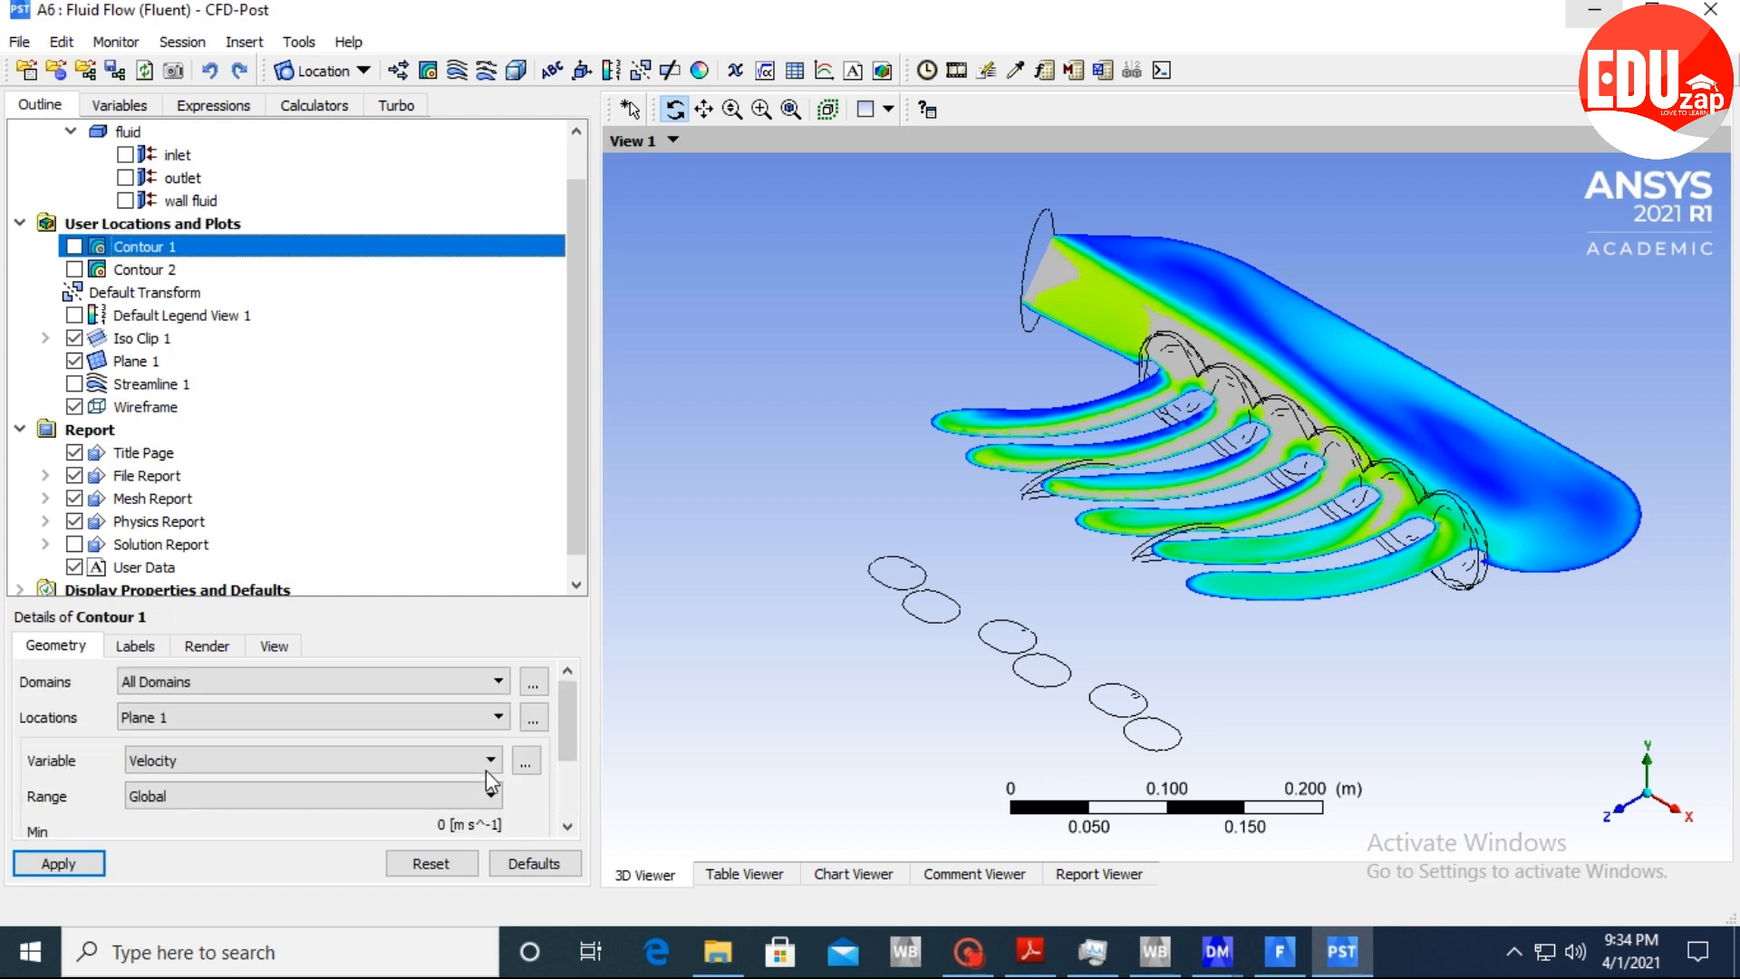
{"action": "scroll", "coordinate": [486, 769], "scroll_direction": "up", "scroll_amount": 1}
{"action": "scroll", "coordinate": [481, 765], "scroll_direction": "down", "scroll_amount": 2}
{"action": "scroll", "coordinate": [485, 765], "scroll_direction": "up", "scroll_amount": 3}
{"action": "scroll", "coordinate": [490, 764], "scroll_direction": "down", "scroll_amount": 1}
{"action": "scroll", "coordinate": [490, 764], "scroll_direction": "up", "scroll_amount": 2}
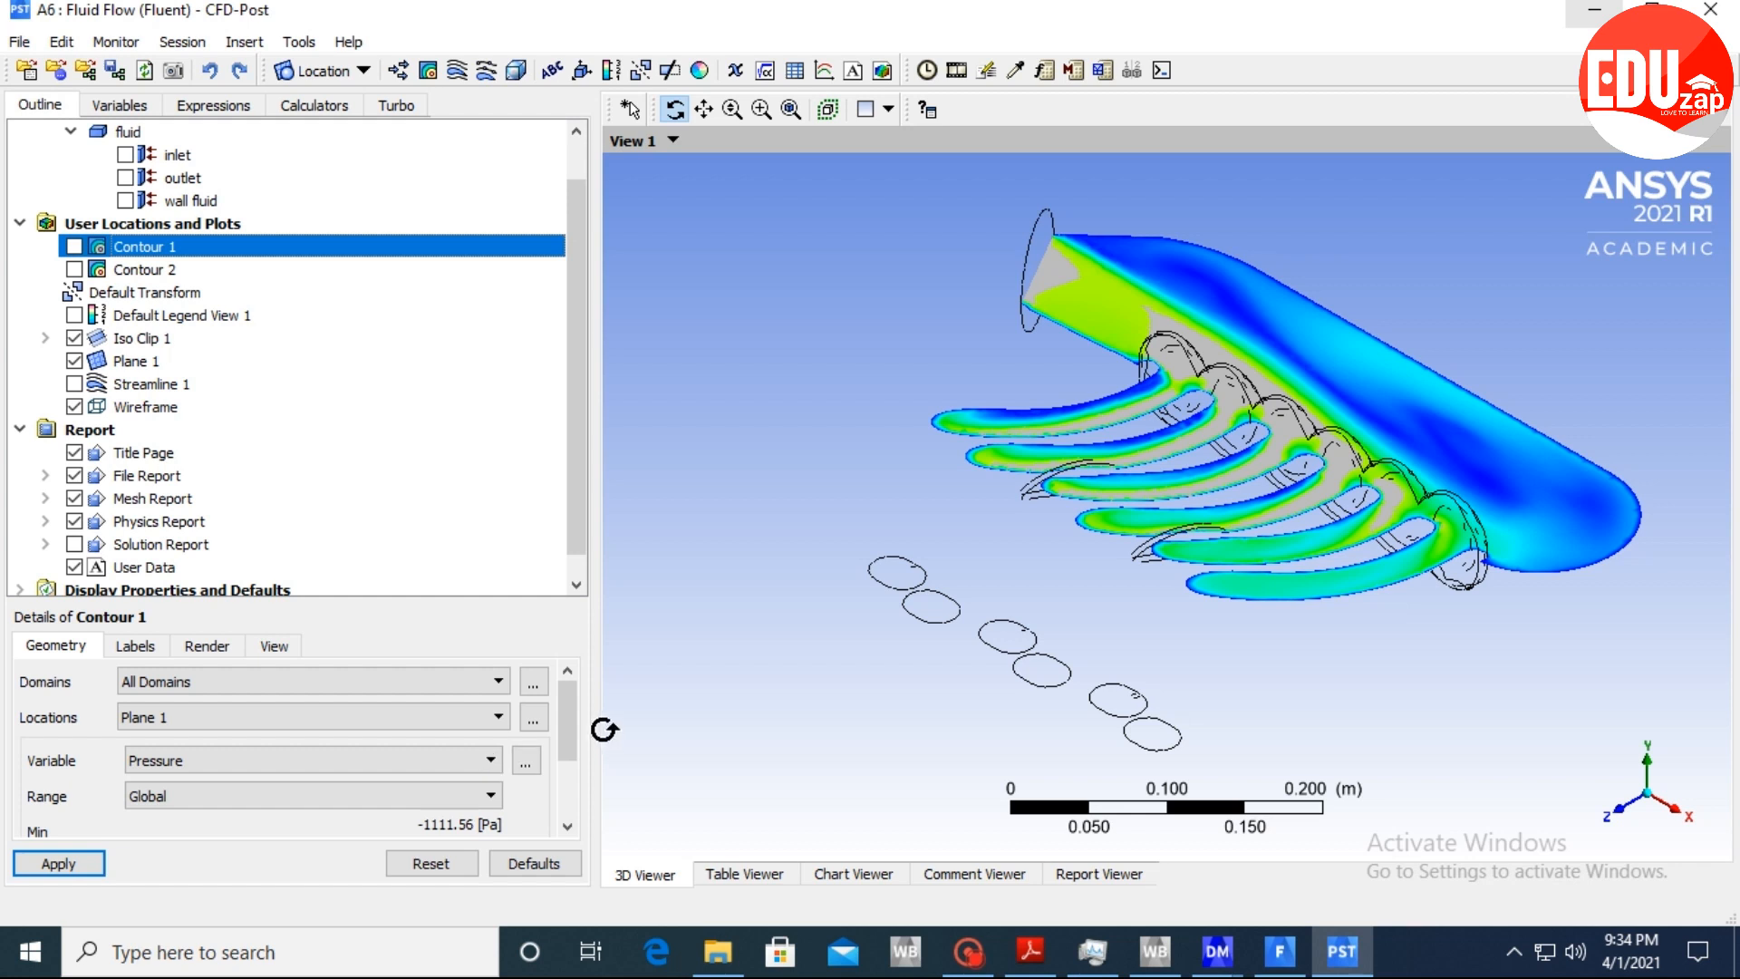
{"action": "left_click_drag", "start_coordinate": [572, 720], "coordinate": [570, 778]}
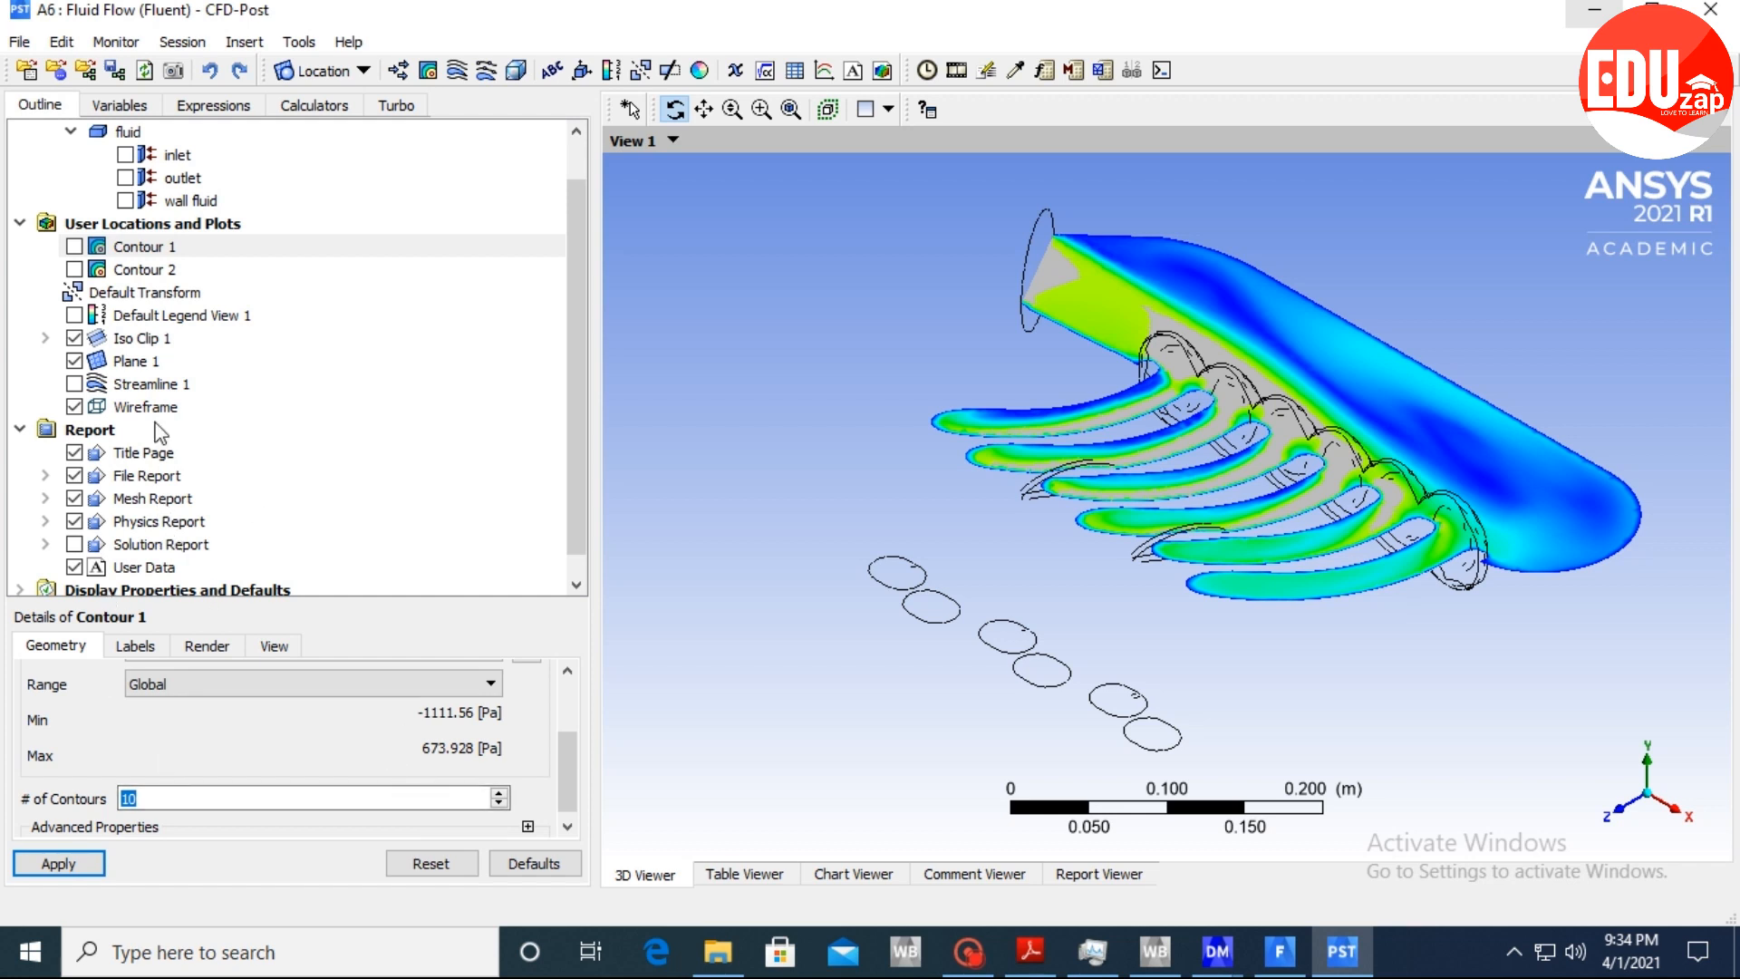
Add a second visibility parameter to Iso Clip 1 for Pressure with the condition <=.
{"action": "left_click", "coordinate": [127, 343]}
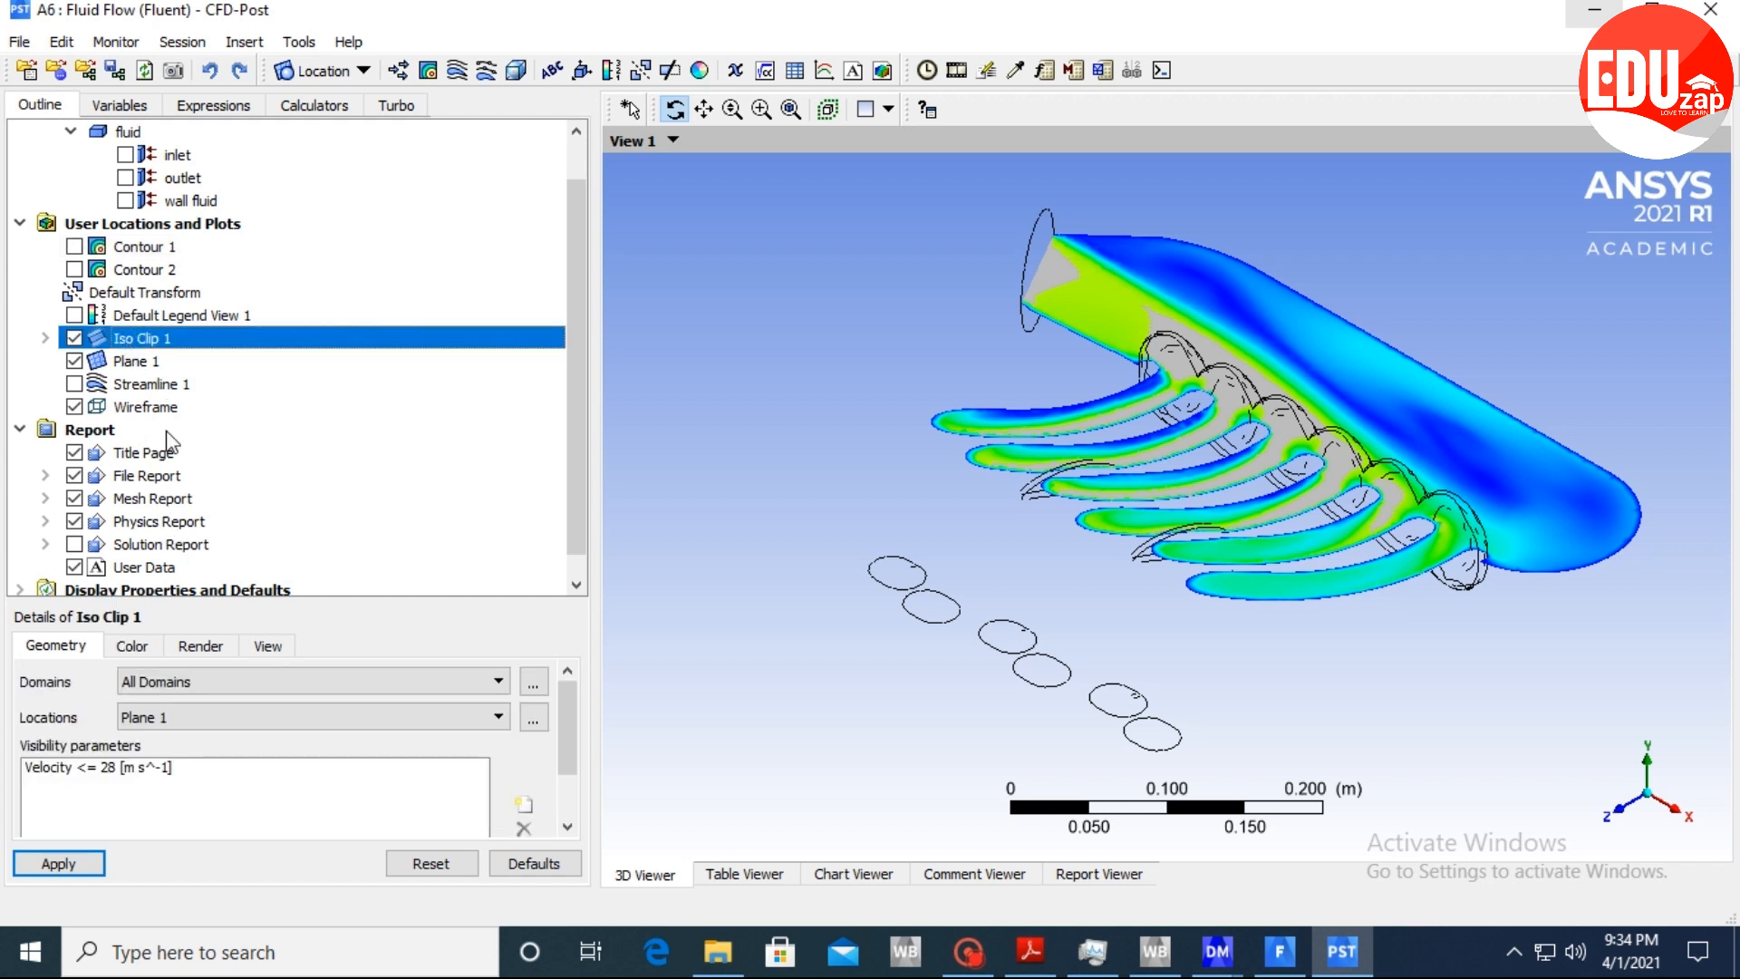
{"action": "left_click_drag", "start_coordinate": [574, 728], "coordinate": [578, 788]}
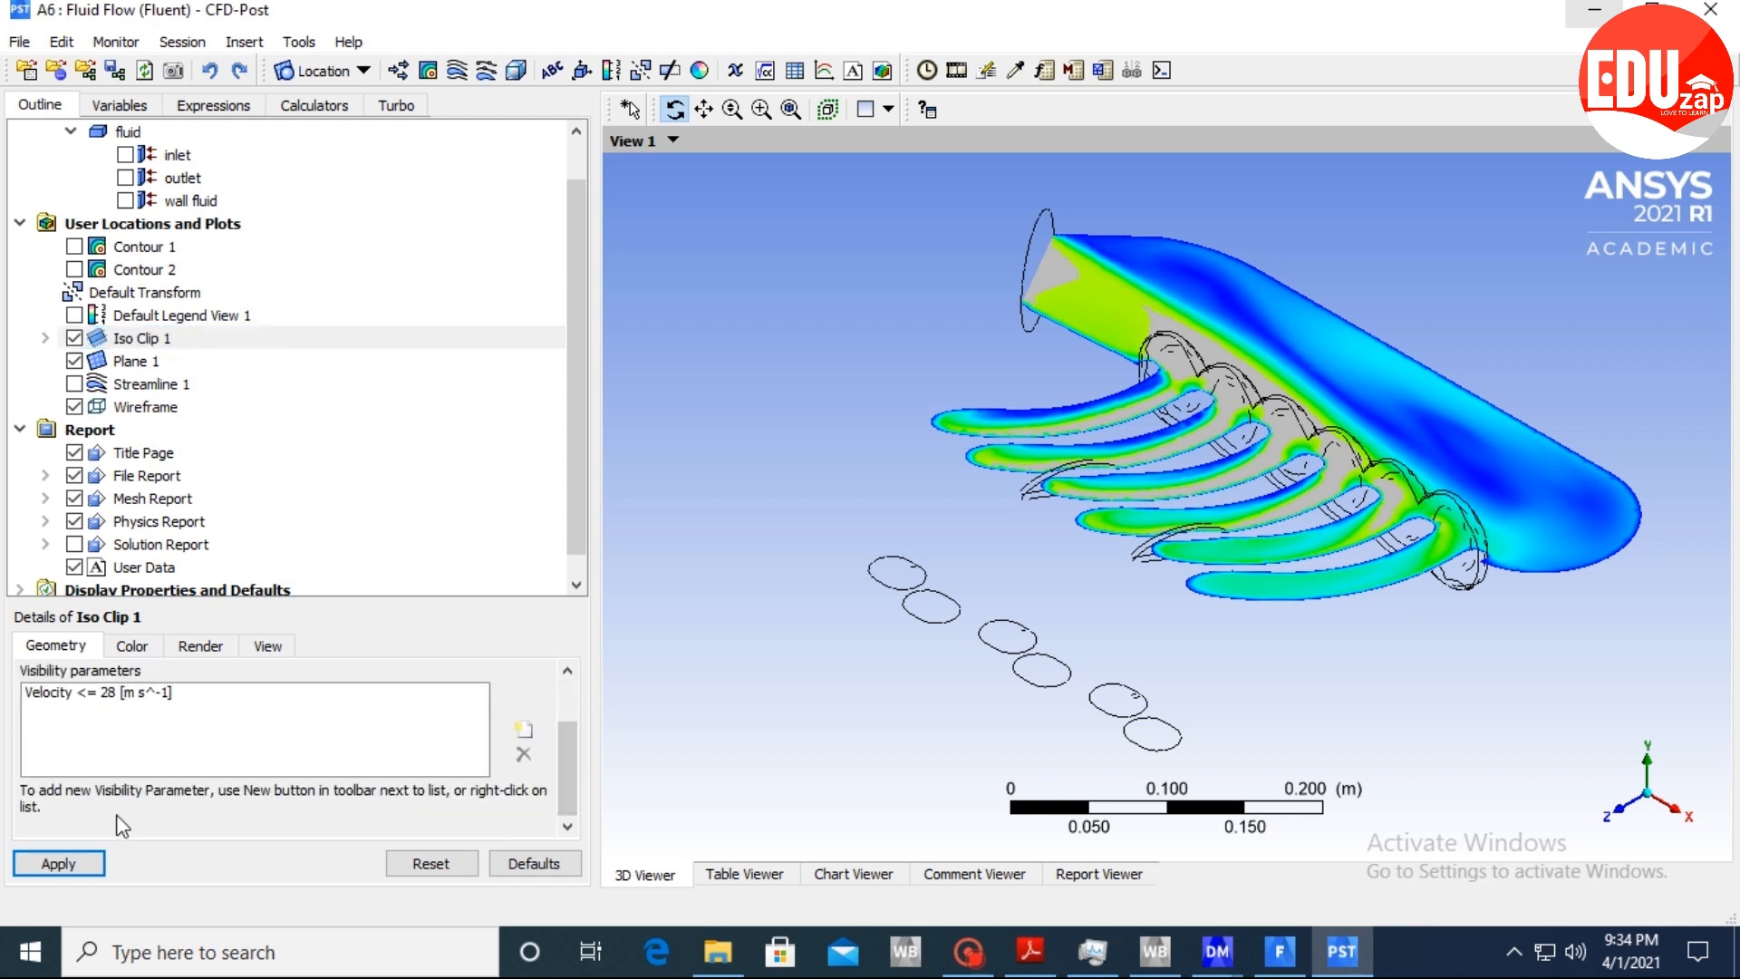
{"action": "left_click", "coordinate": [525, 731]}
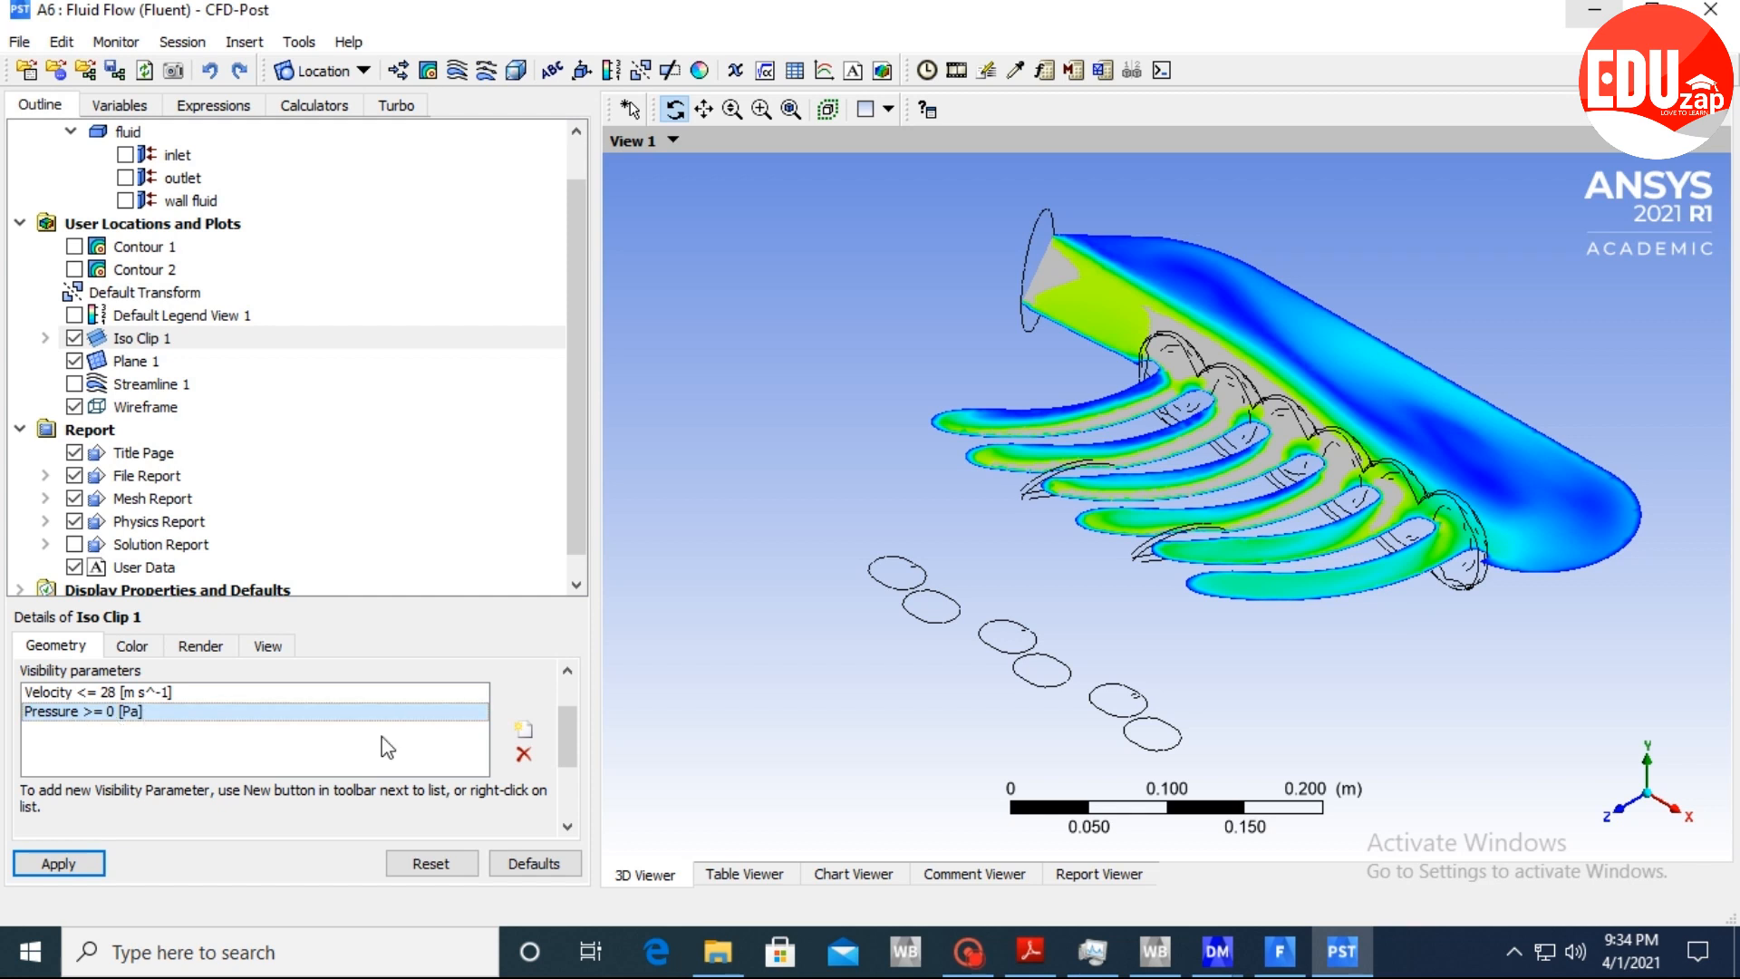
{"action": "left_click_drag", "start_coordinate": [562, 738], "coordinate": [564, 785]}
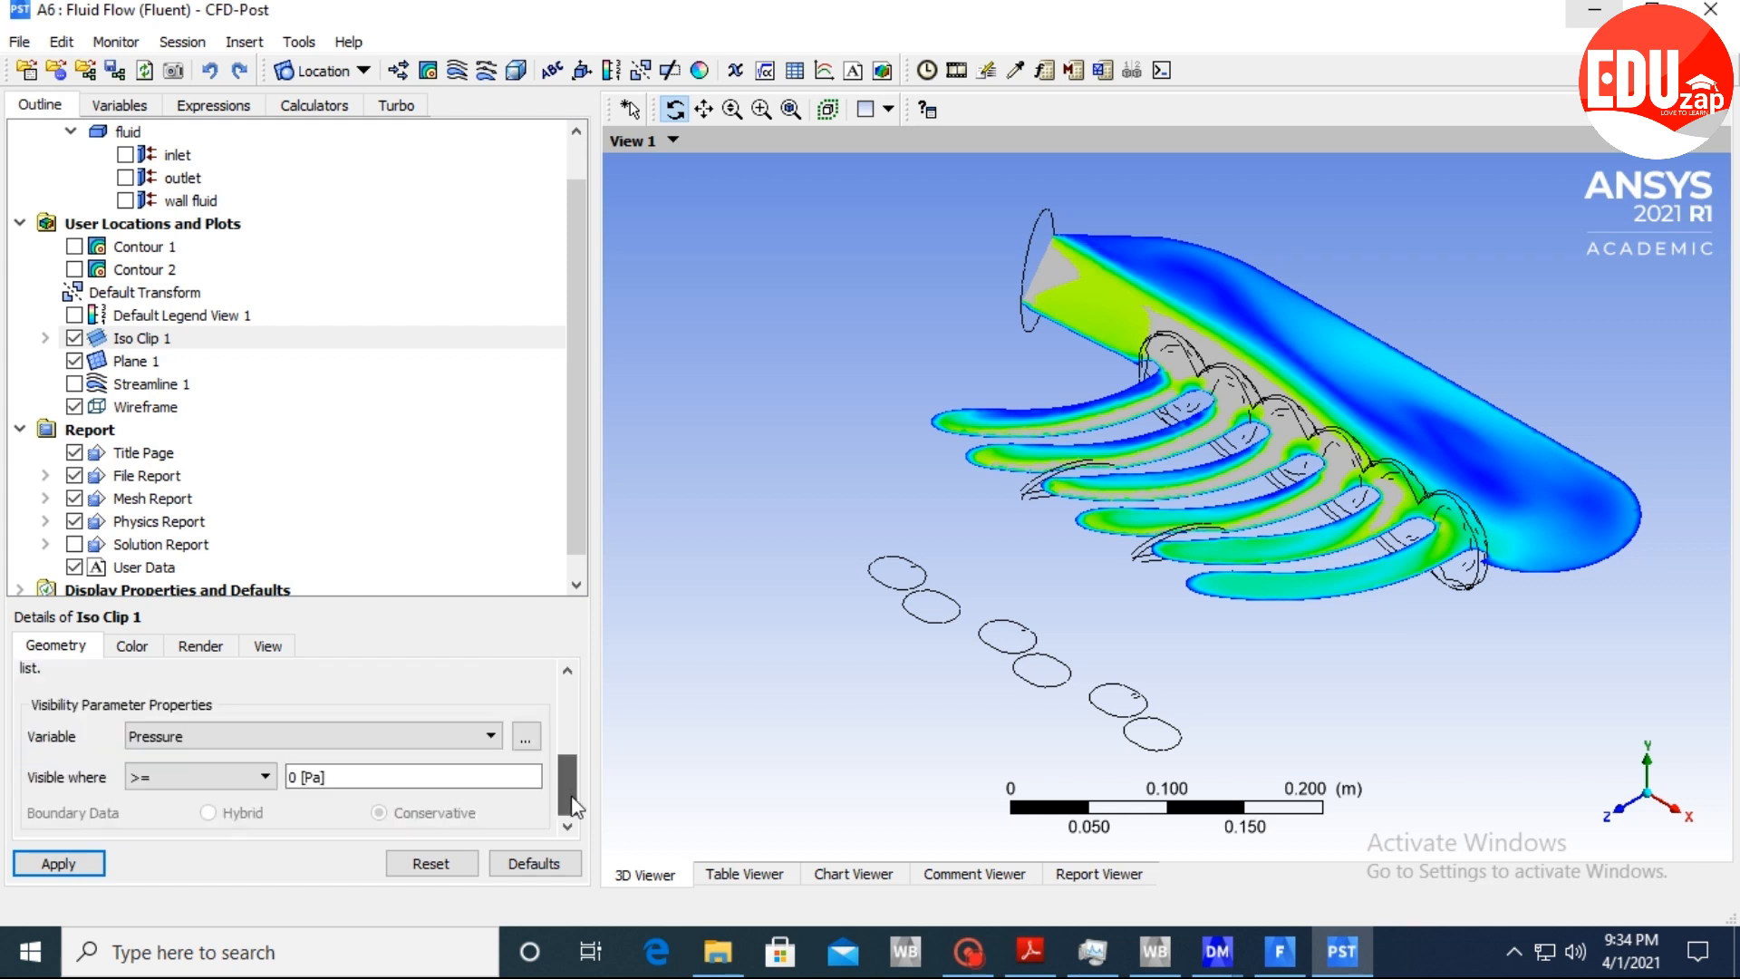
{"action": "left_click", "coordinate": [312, 743]}
{"action": "left_click", "coordinate": [99, 778]}
{"action": "left_click", "coordinate": [149, 780]}
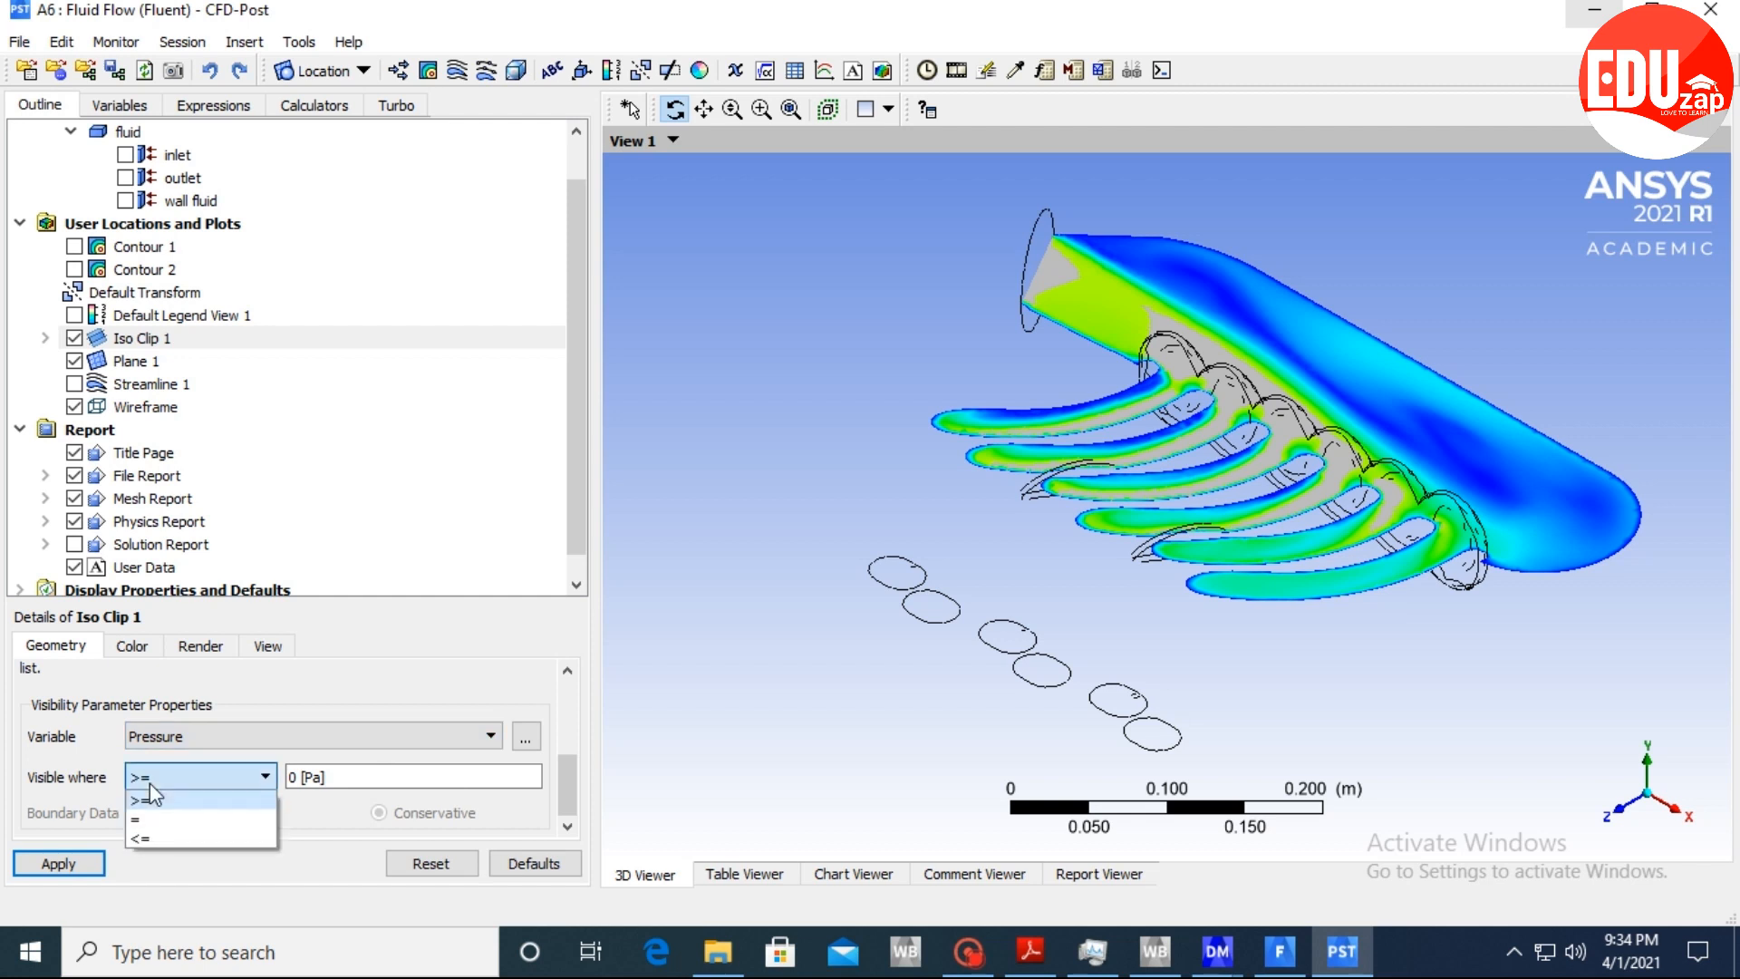
{"action": "left_click", "coordinate": [143, 839]}
Try pressure limits of 500 and 200 Pa in the new visibility parameter of Iso Clip 1, applying each.
{"action": "left_click", "coordinate": [329, 781]}
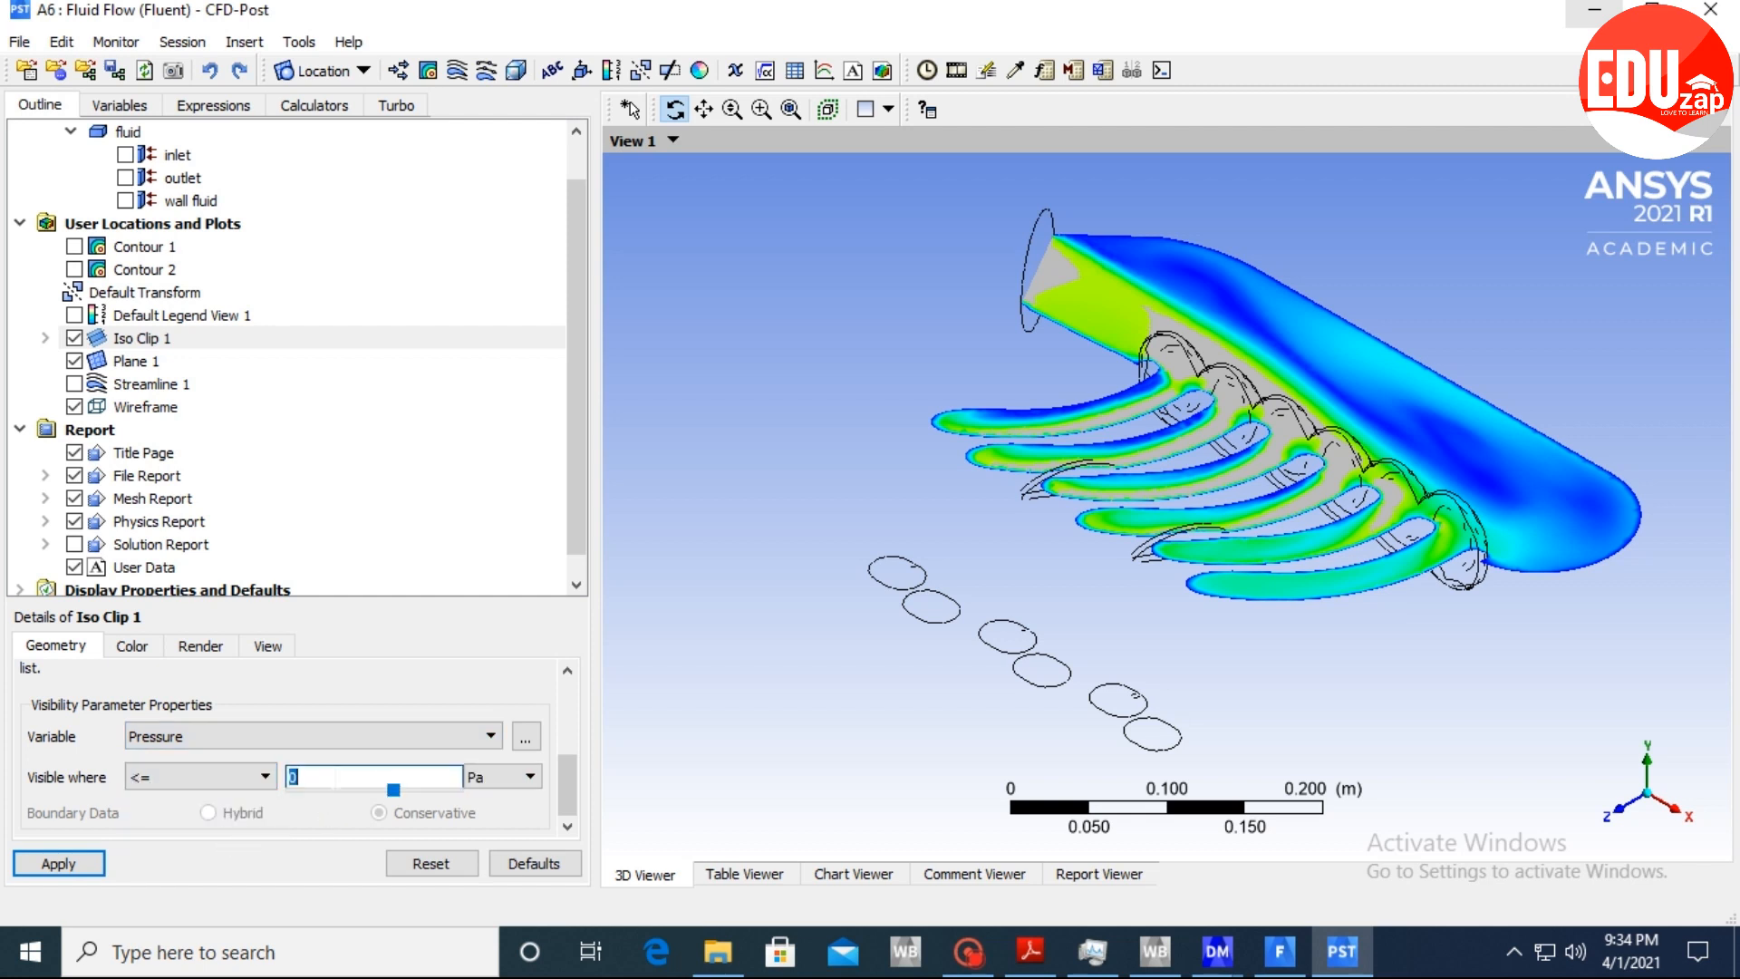
{"action": "type", "text": "500"}
{"action": "left_click", "coordinate": [64, 861]}
{"action": "type", "text": "200"}
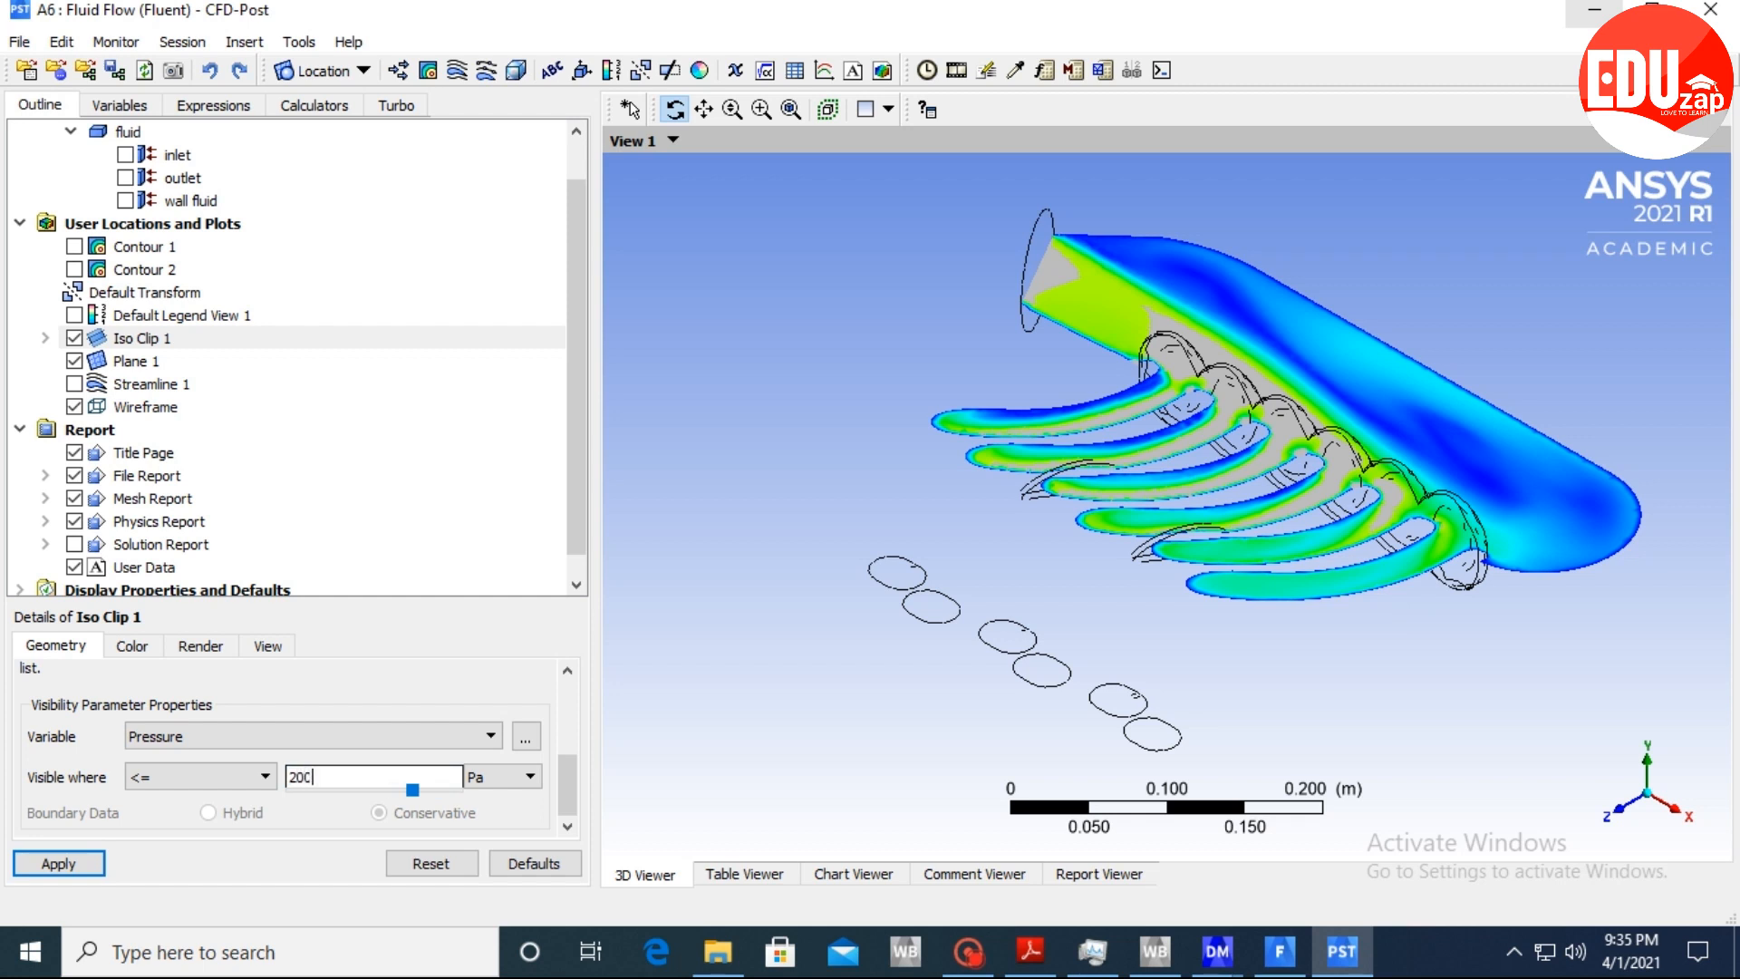
{"action": "left_click", "coordinate": [58, 865]}
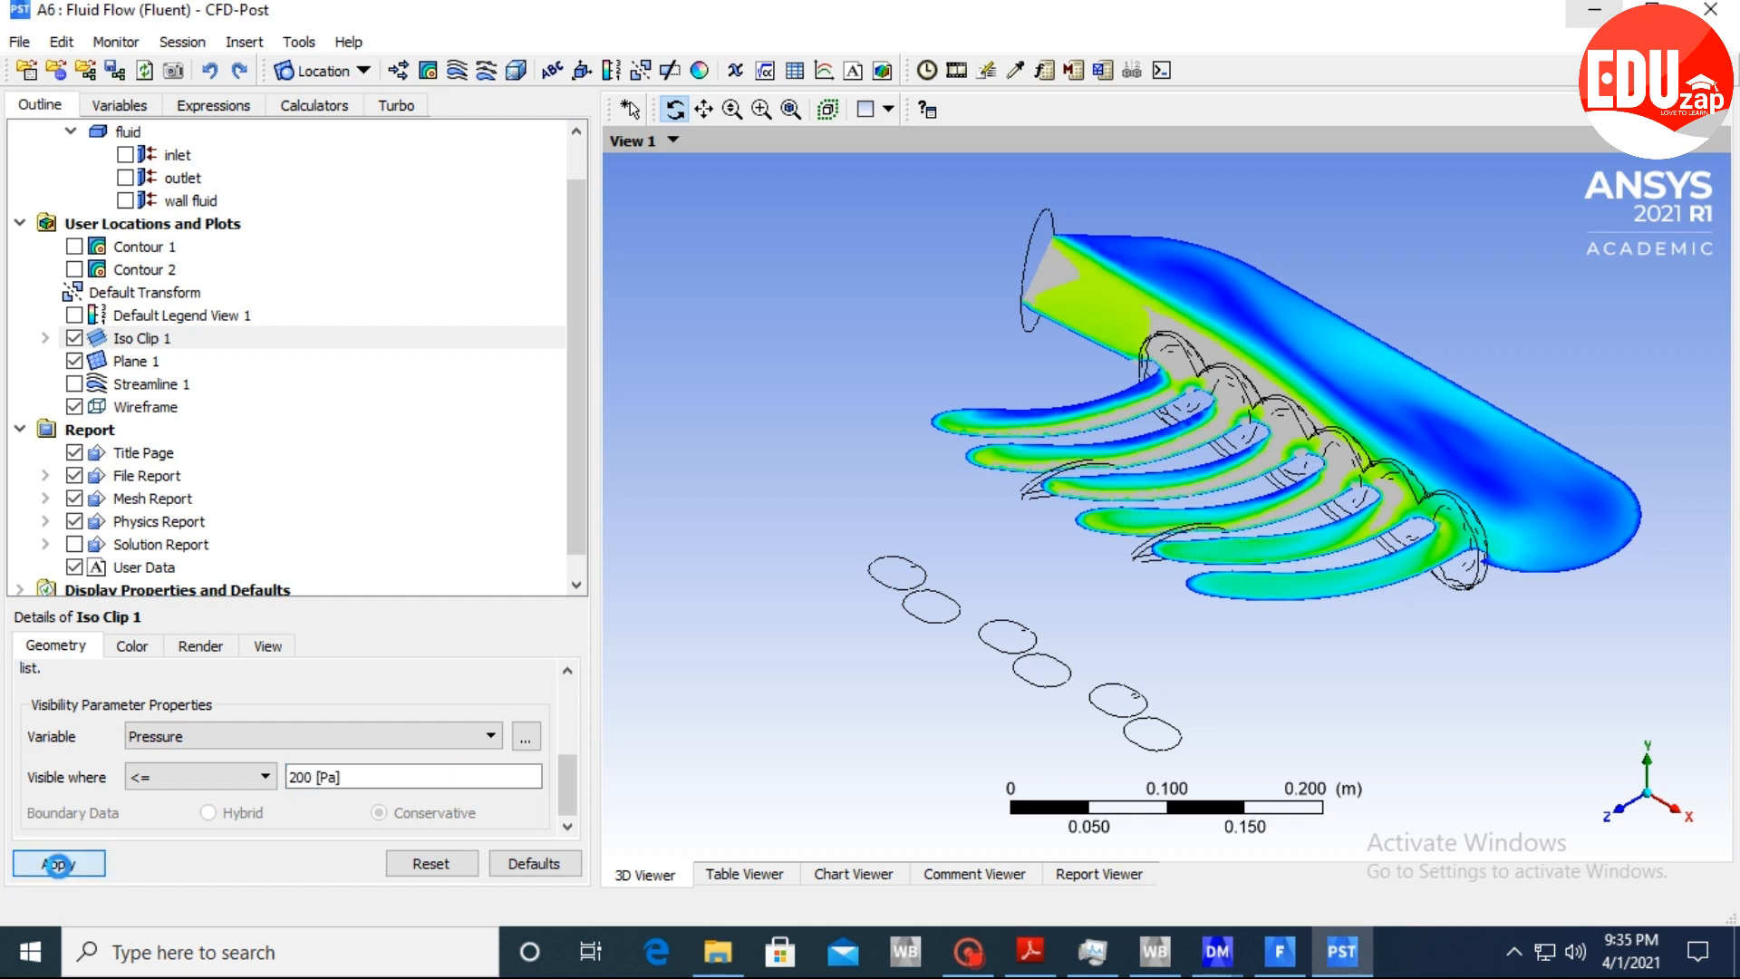
Set the pressure limit of Iso Clip 1's second visibility parameter to 600 Pa and apply it.
{"action": "left_click", "coordinate": [313, 780]}
{"action": "key", "text": "BackSpace"}
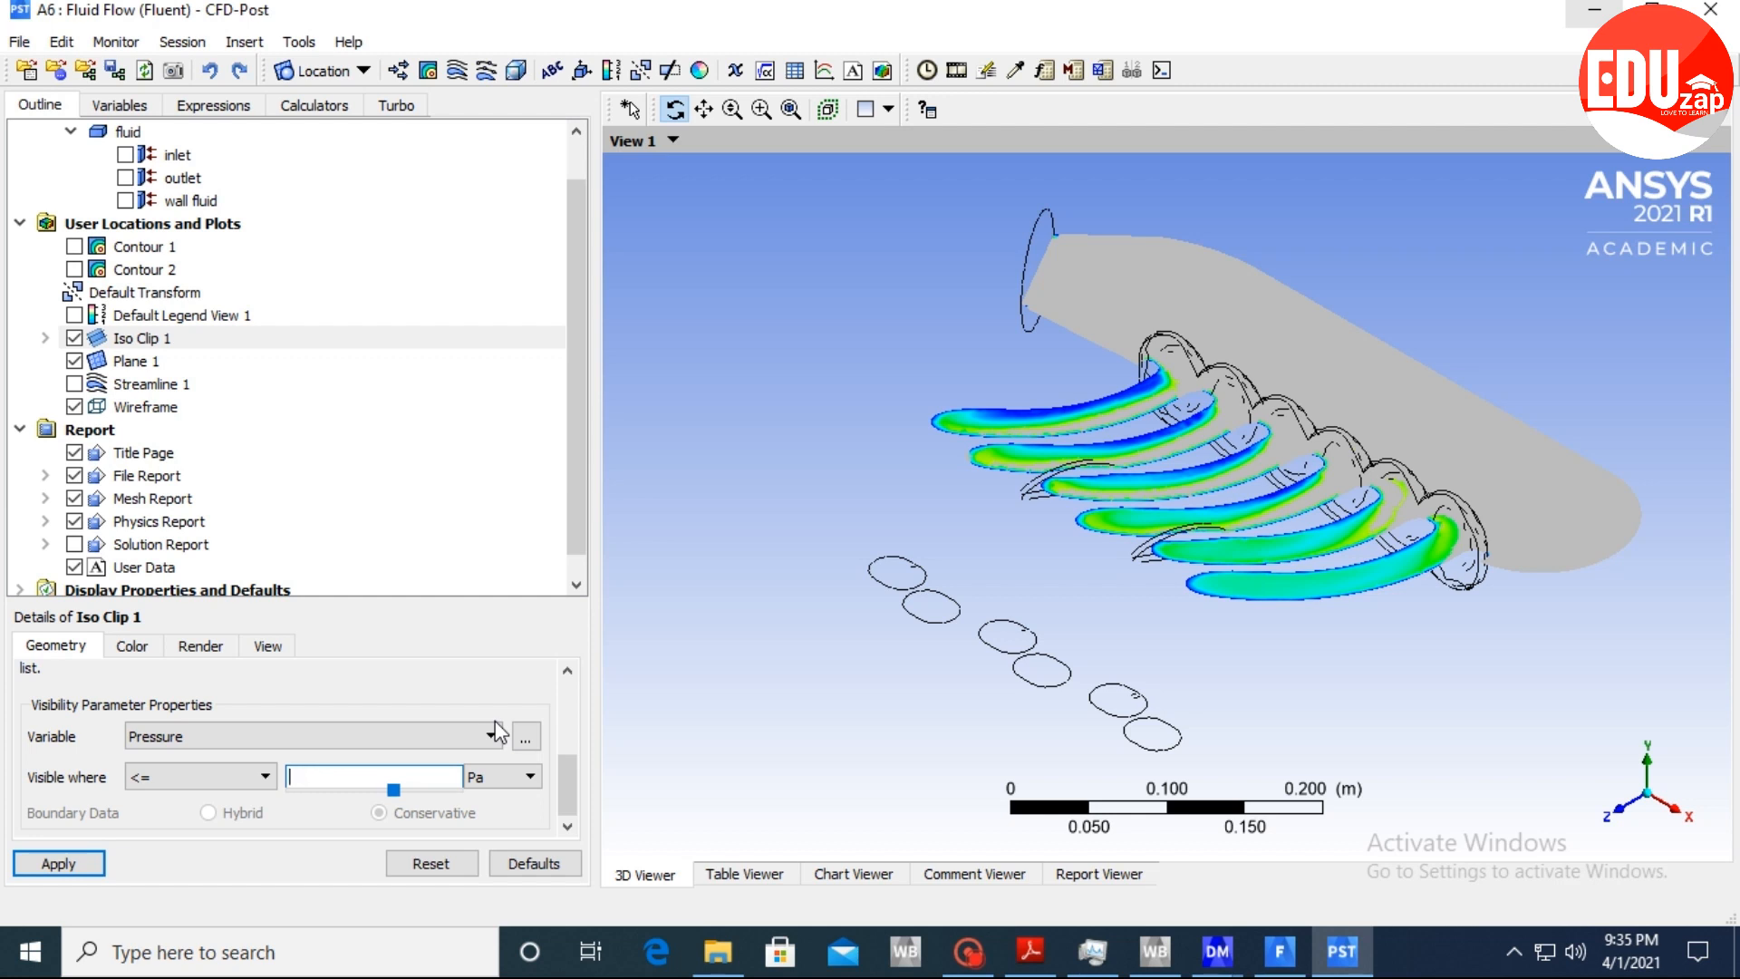
{"action": "type", "text": "600"}
{"action": "left_click", "coordinate": [80, 862]}
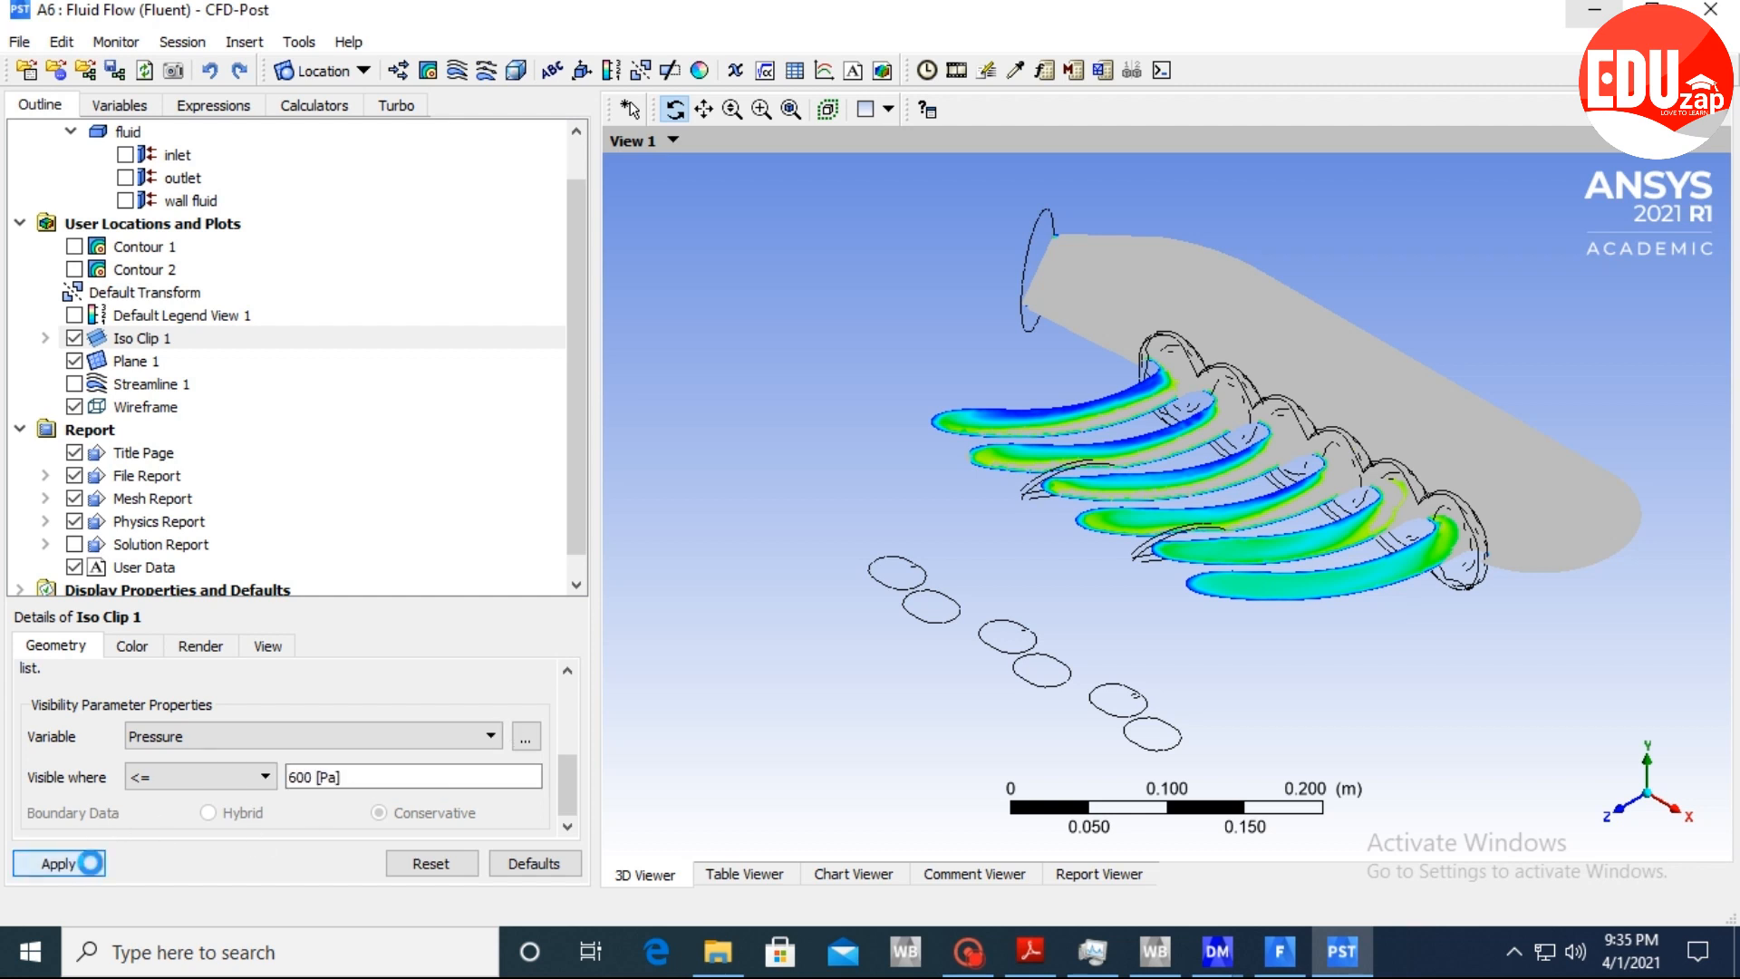